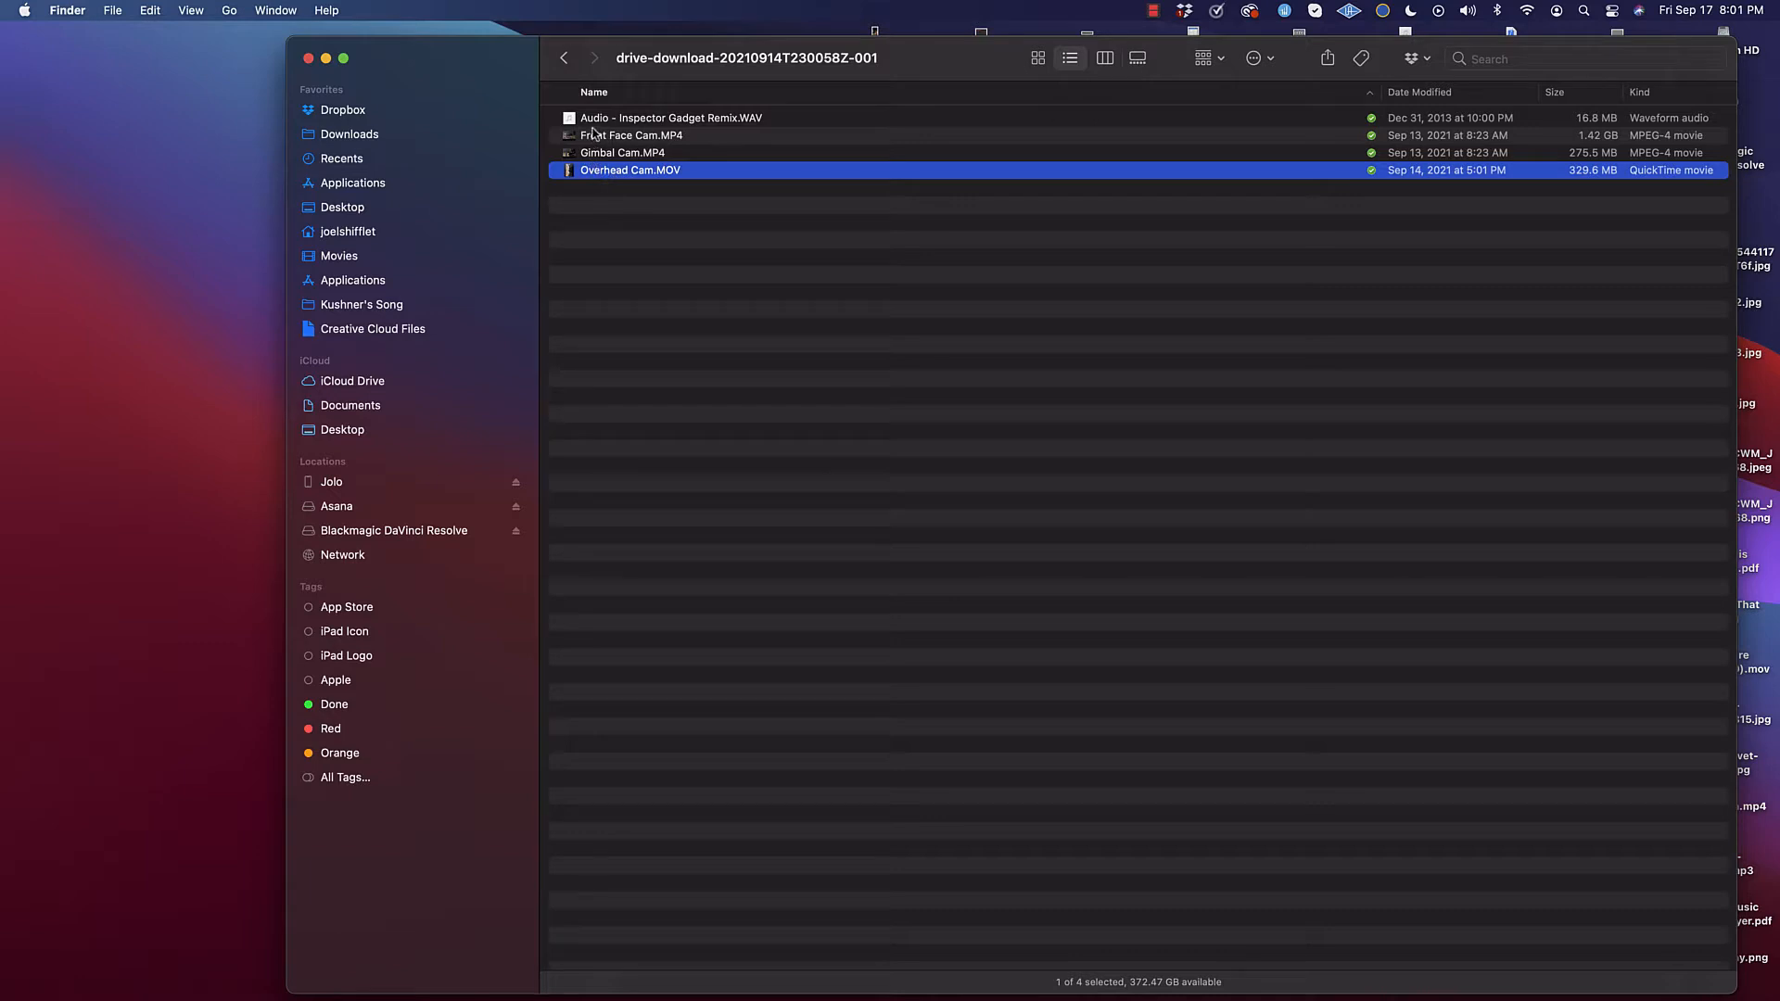
# Step: Preview Front Face Cam.MP4 in QuickTime Player, scrubbing to about 03:31:51 in the clip, and close it
pyautogui.click(608, 216)
pyautogui.click(609, 138)
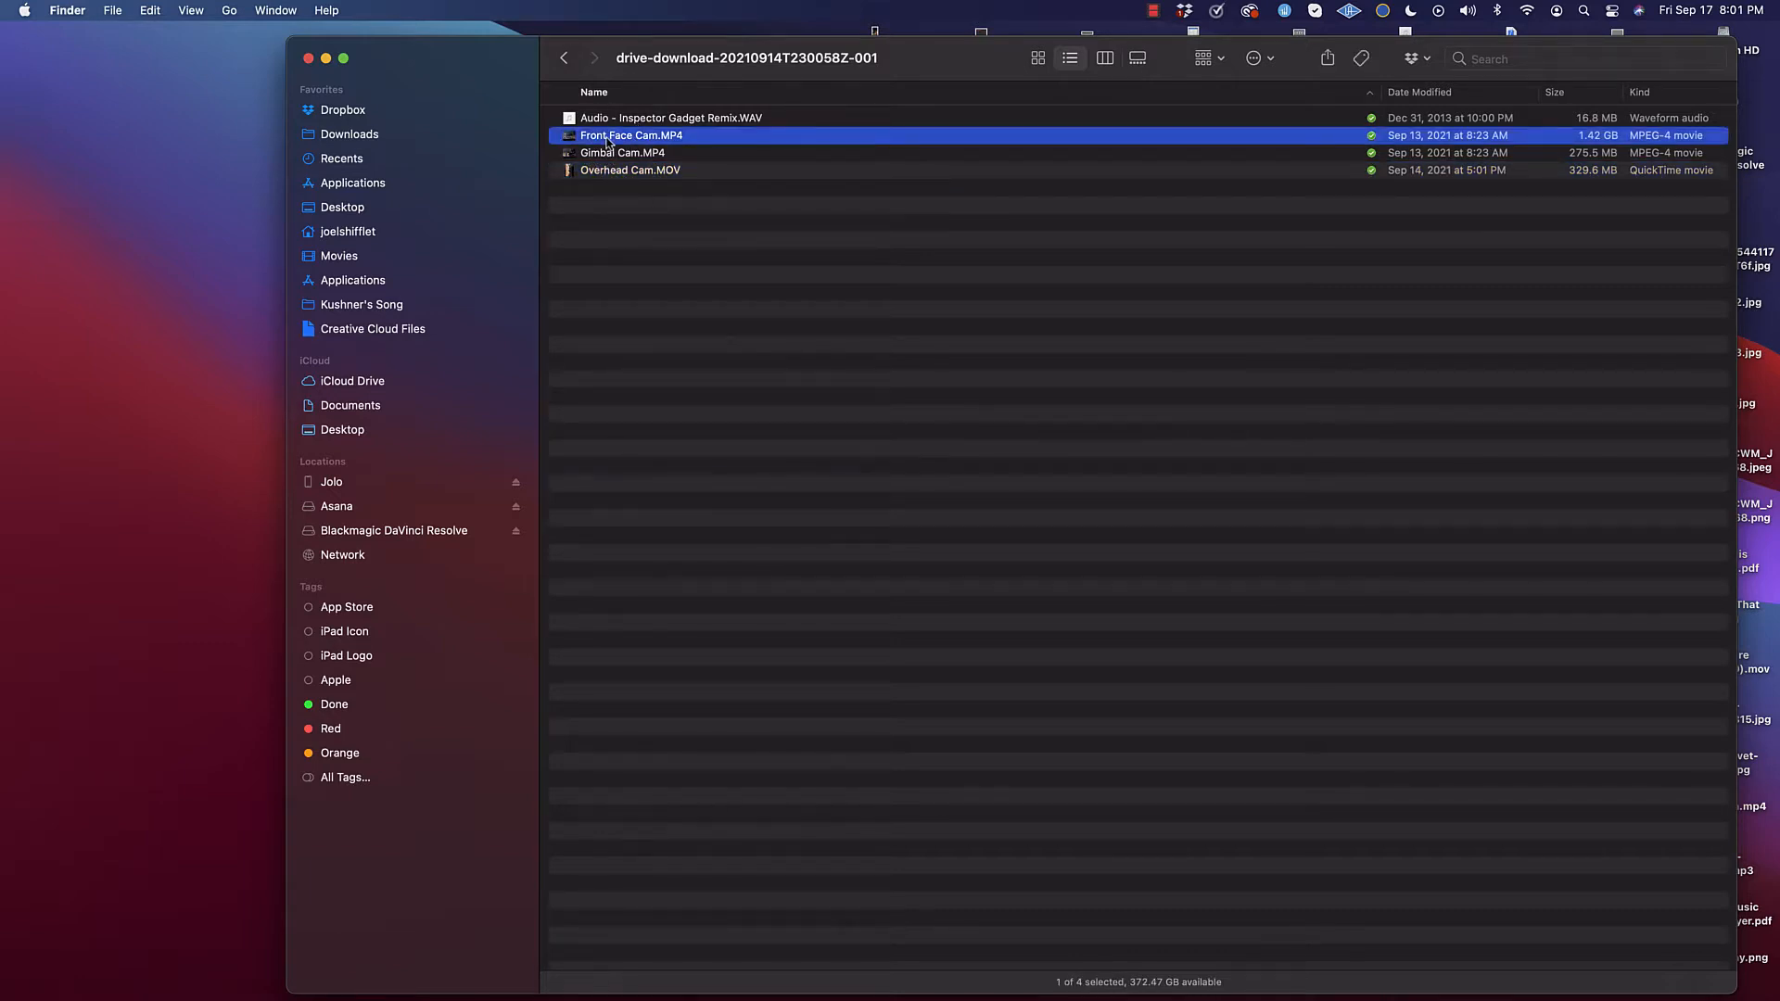
pyautogui.rightClick(607, 140)
pyautogui.moveTo(704, 167)
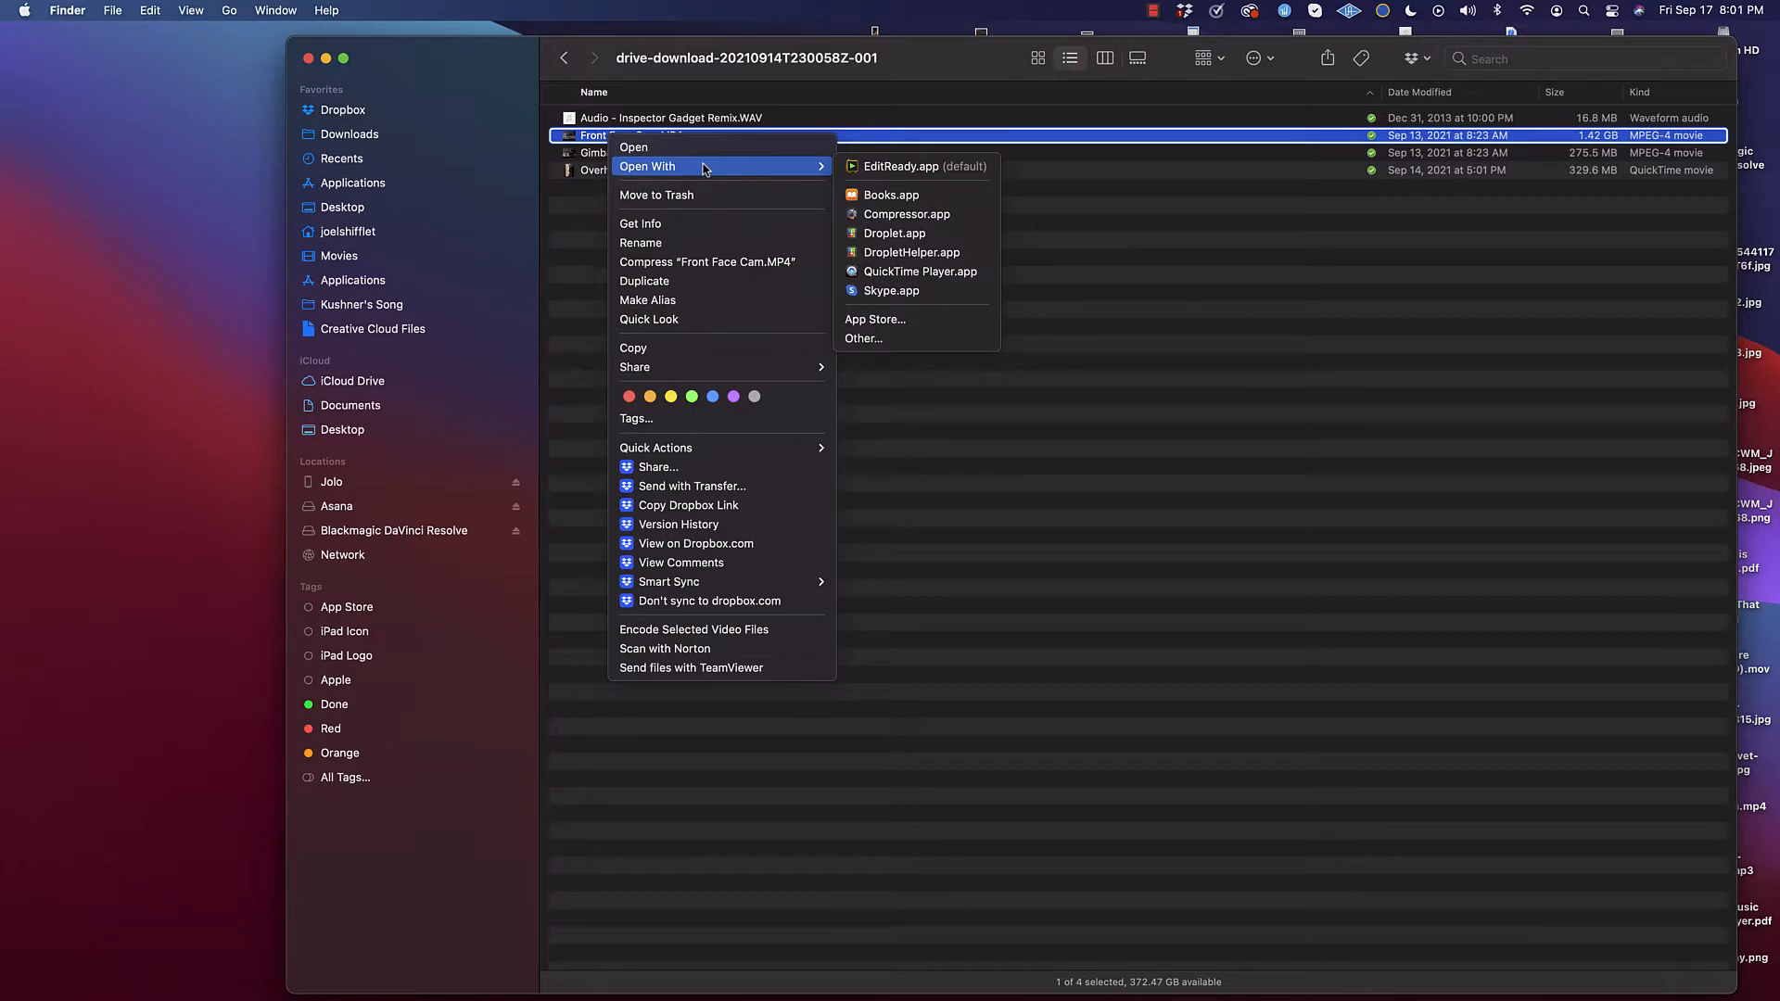
pyautogui.click(887, 272)
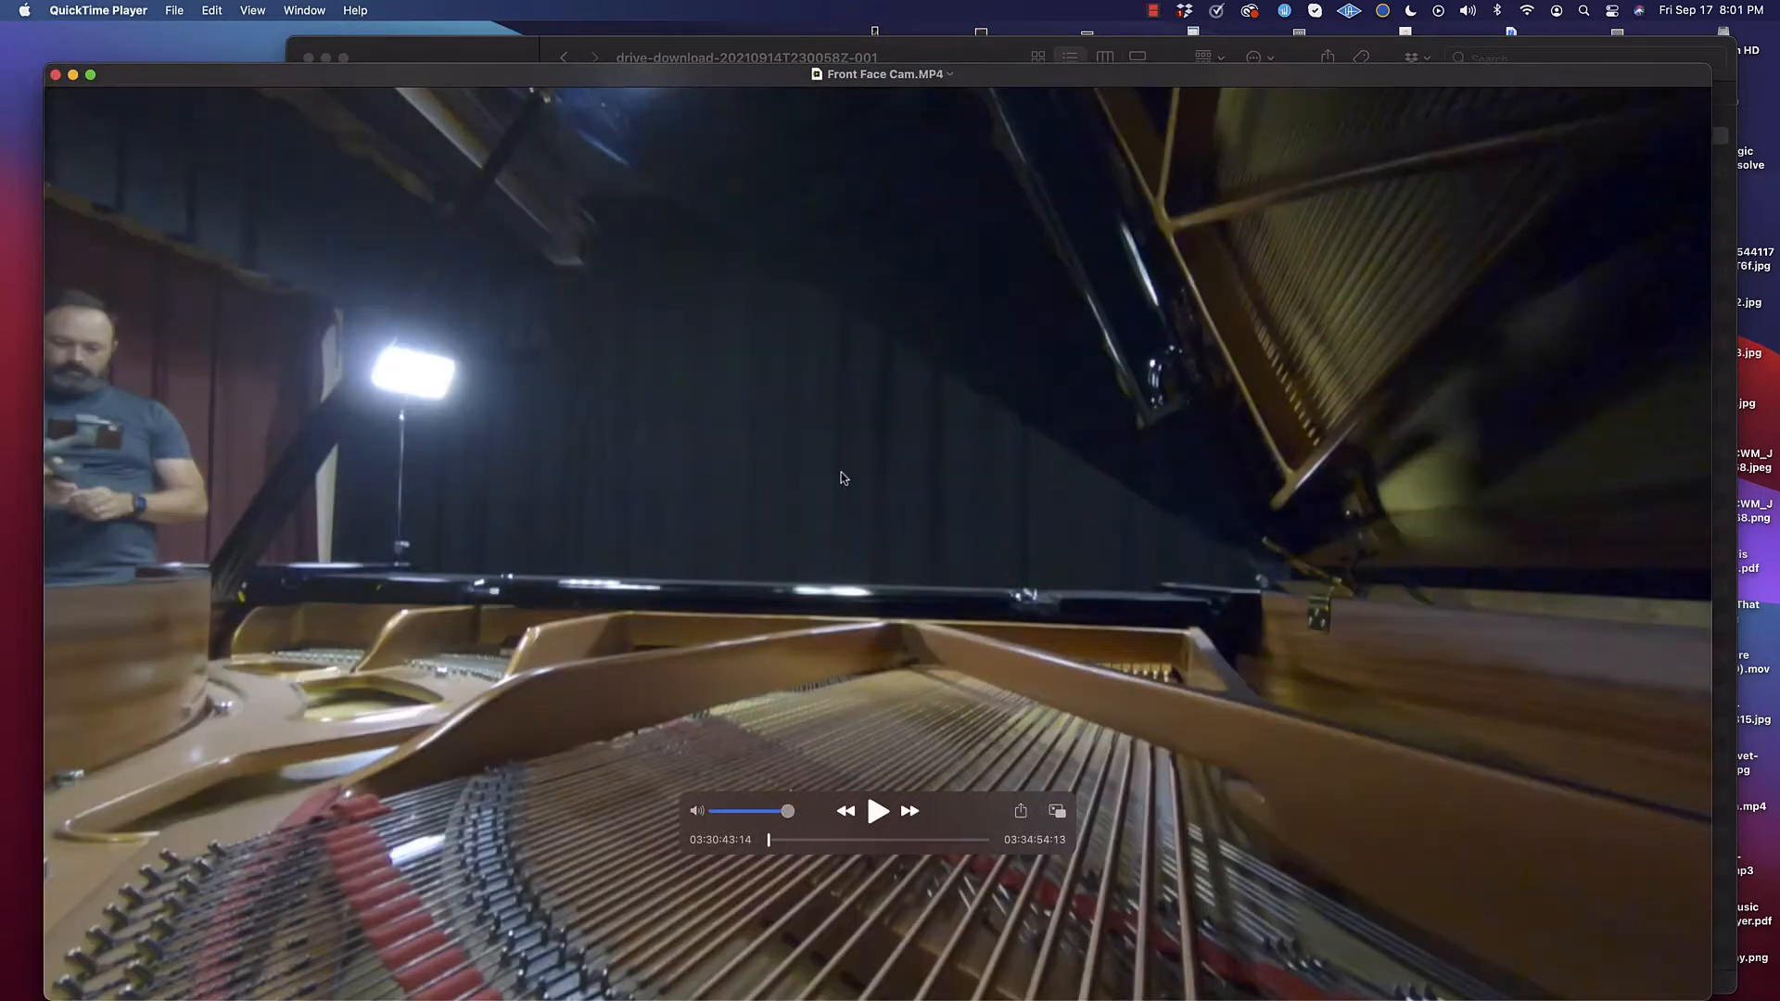
pyautogui.moveTo(769, 844); pyautogui.dragTo(825, 838)
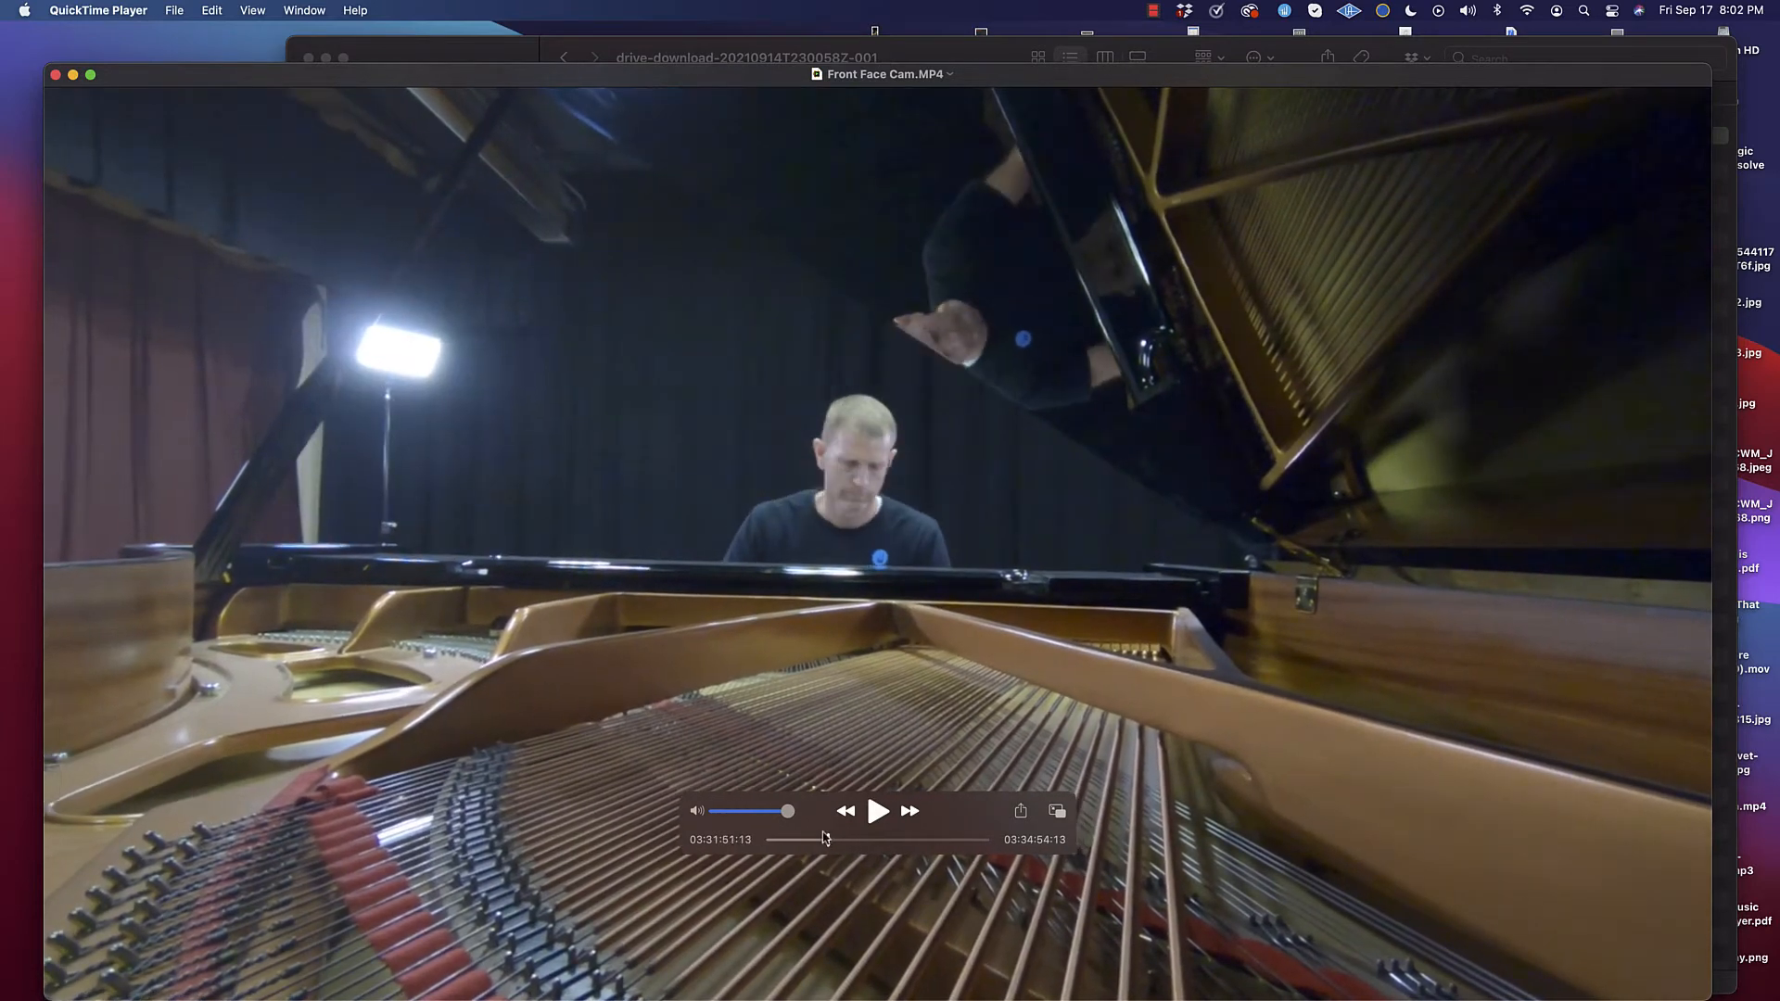
pyautogui.click(55, 74)
# Step: Play Gimbal Cam.MP4 in QuickTime Player, skip to about 01:05, pause it and dismiss the player window
pyautogui.click(598, 155)
pyautogui.click(598, 155)
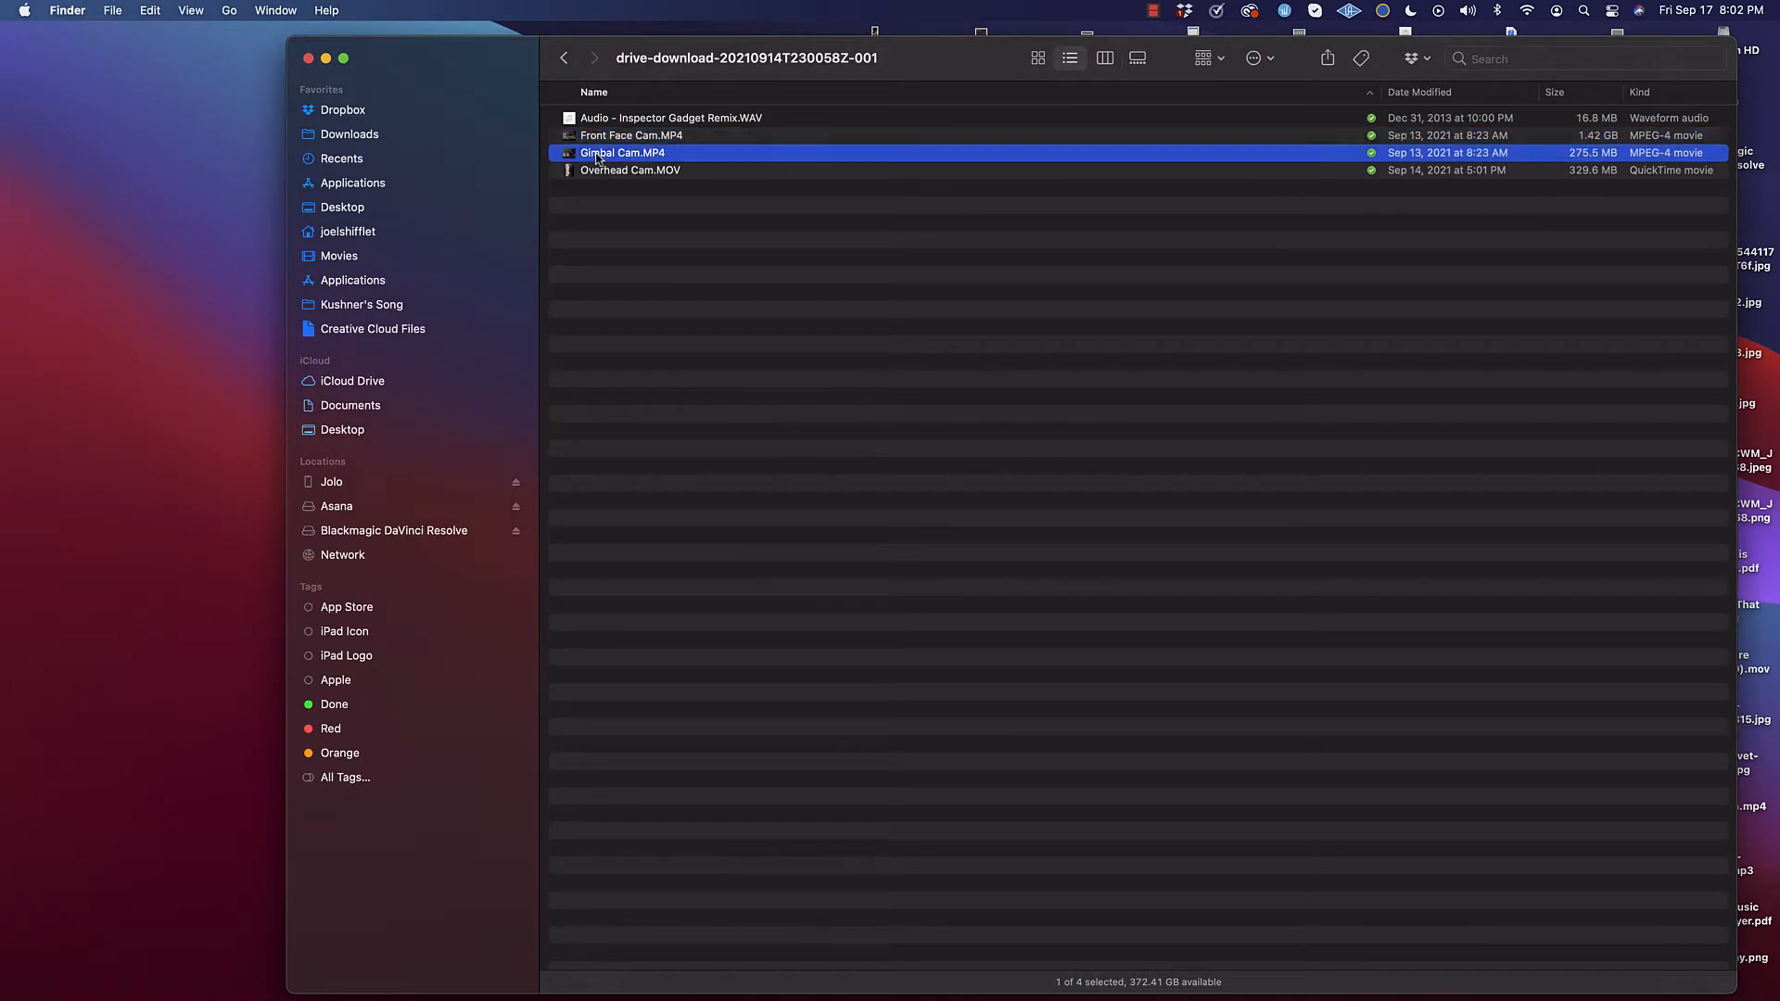
pyautogui.rightClick(599, 158)
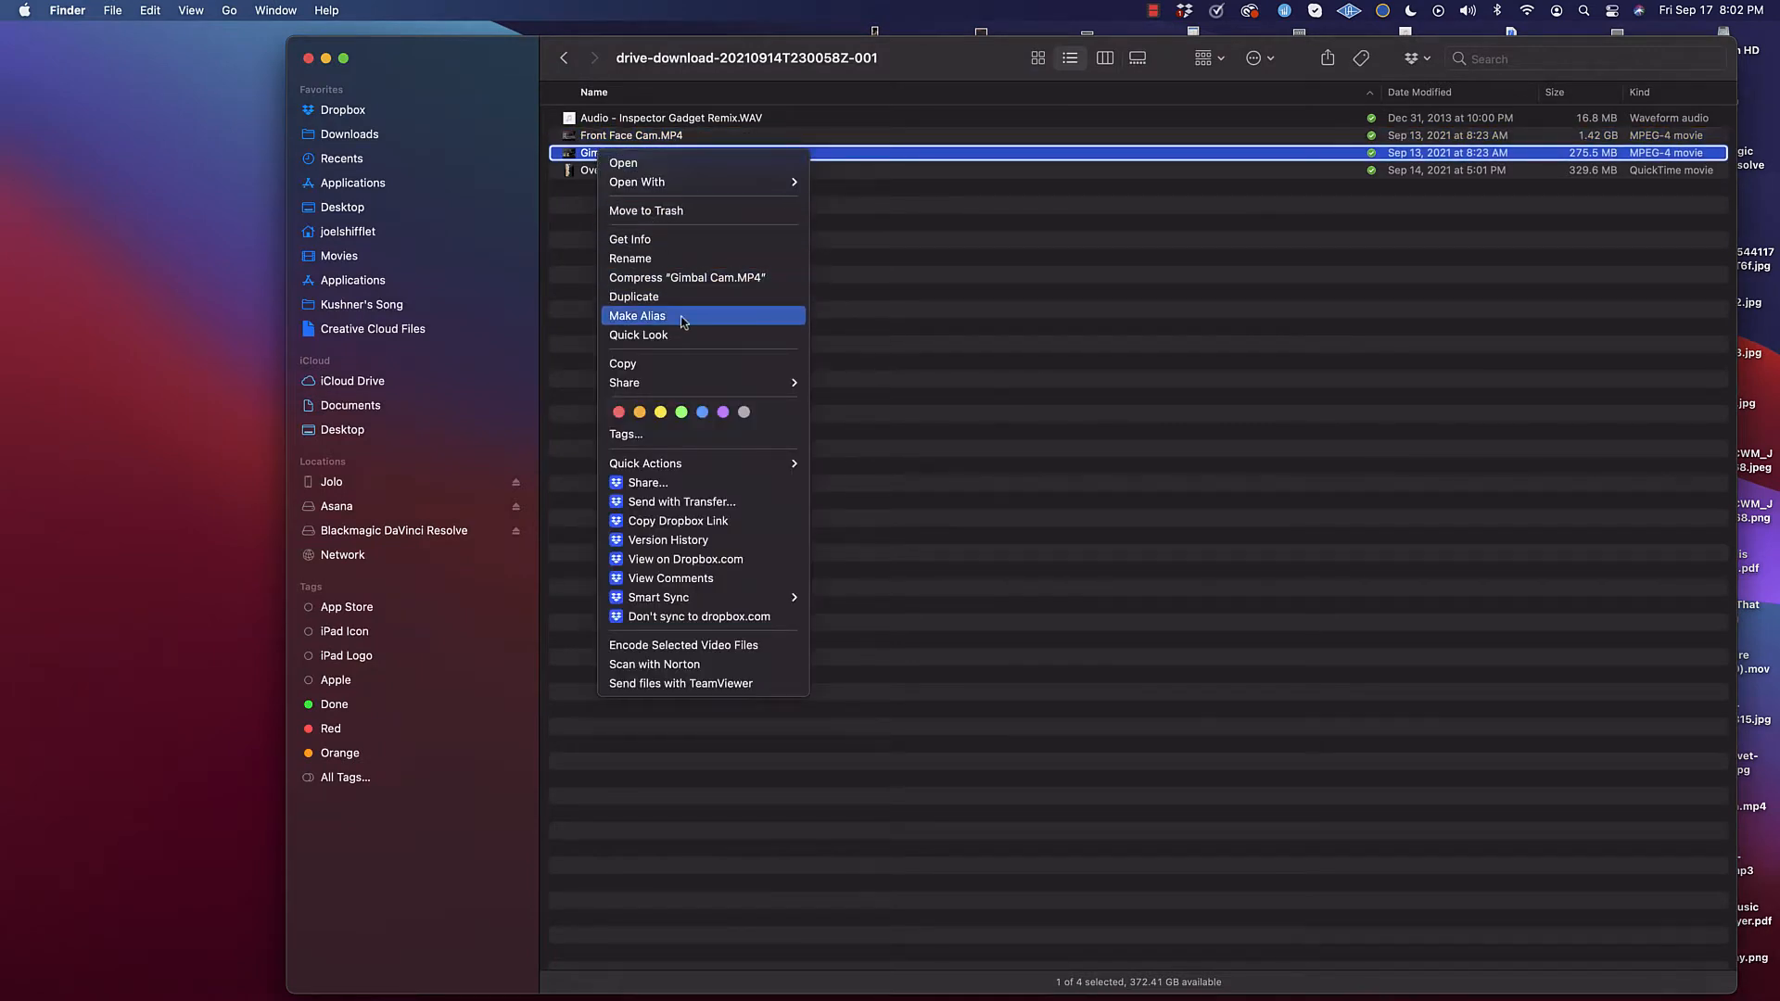
pyautogui.moveTo(669, 183)
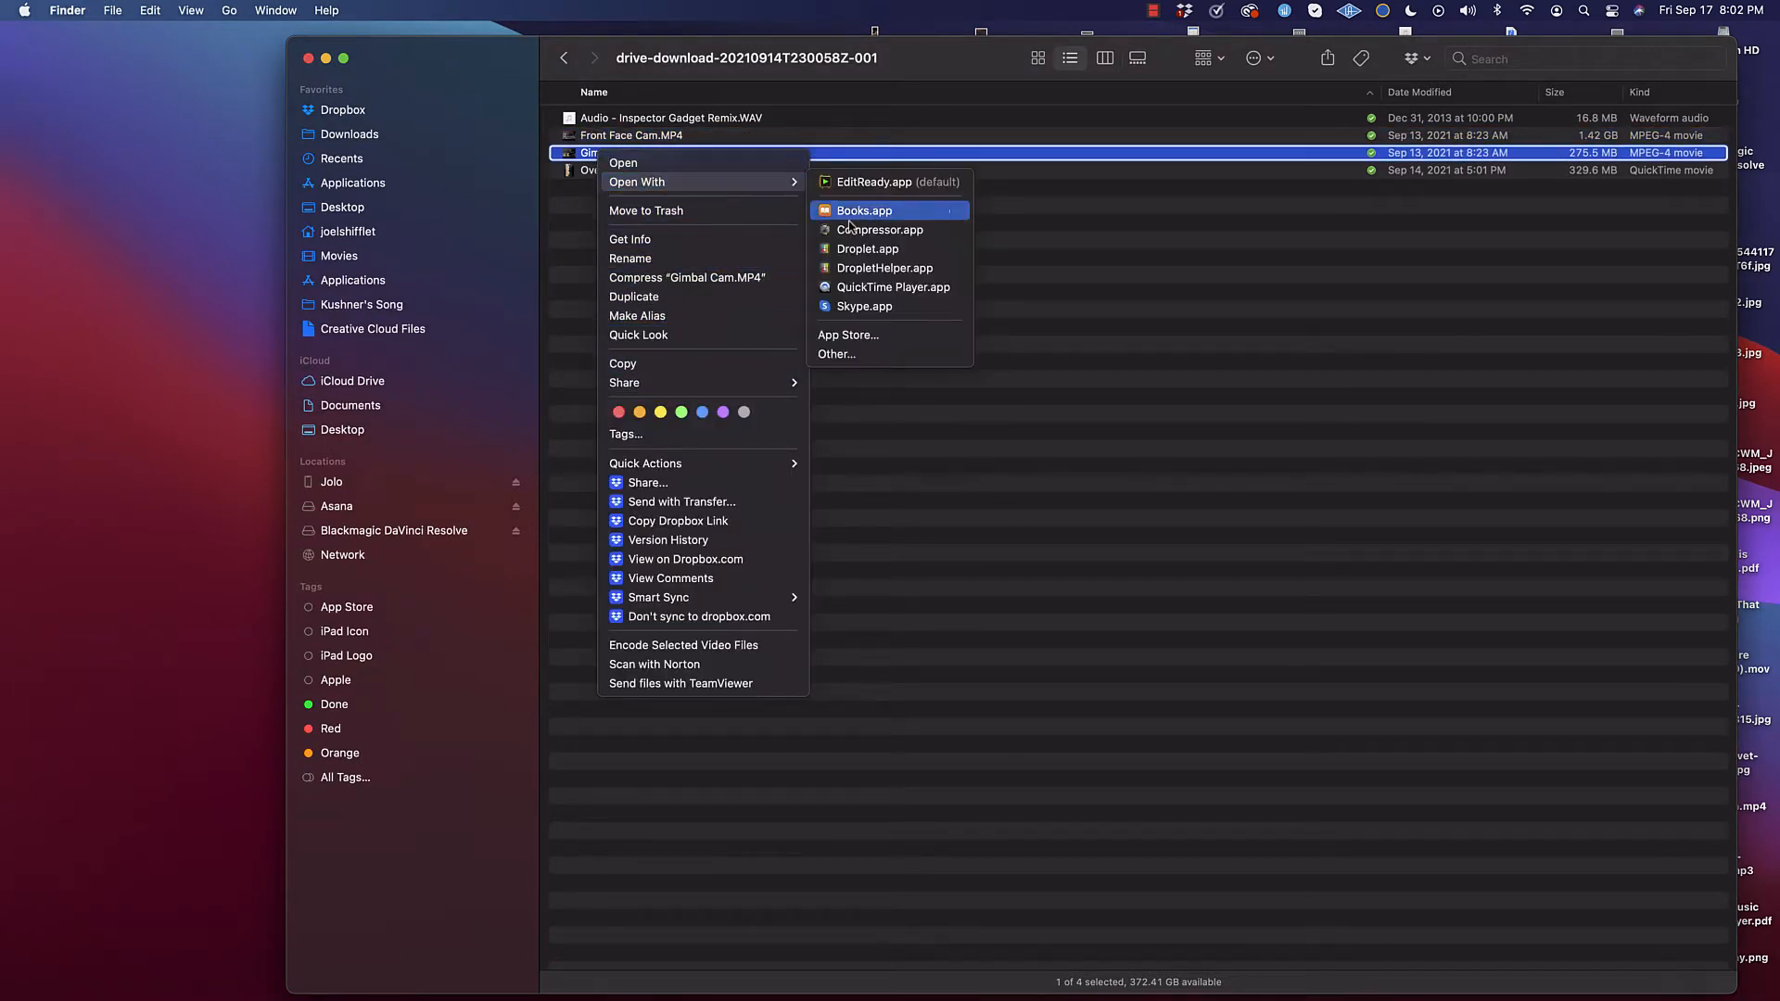
pyautogui.click(893, 287)
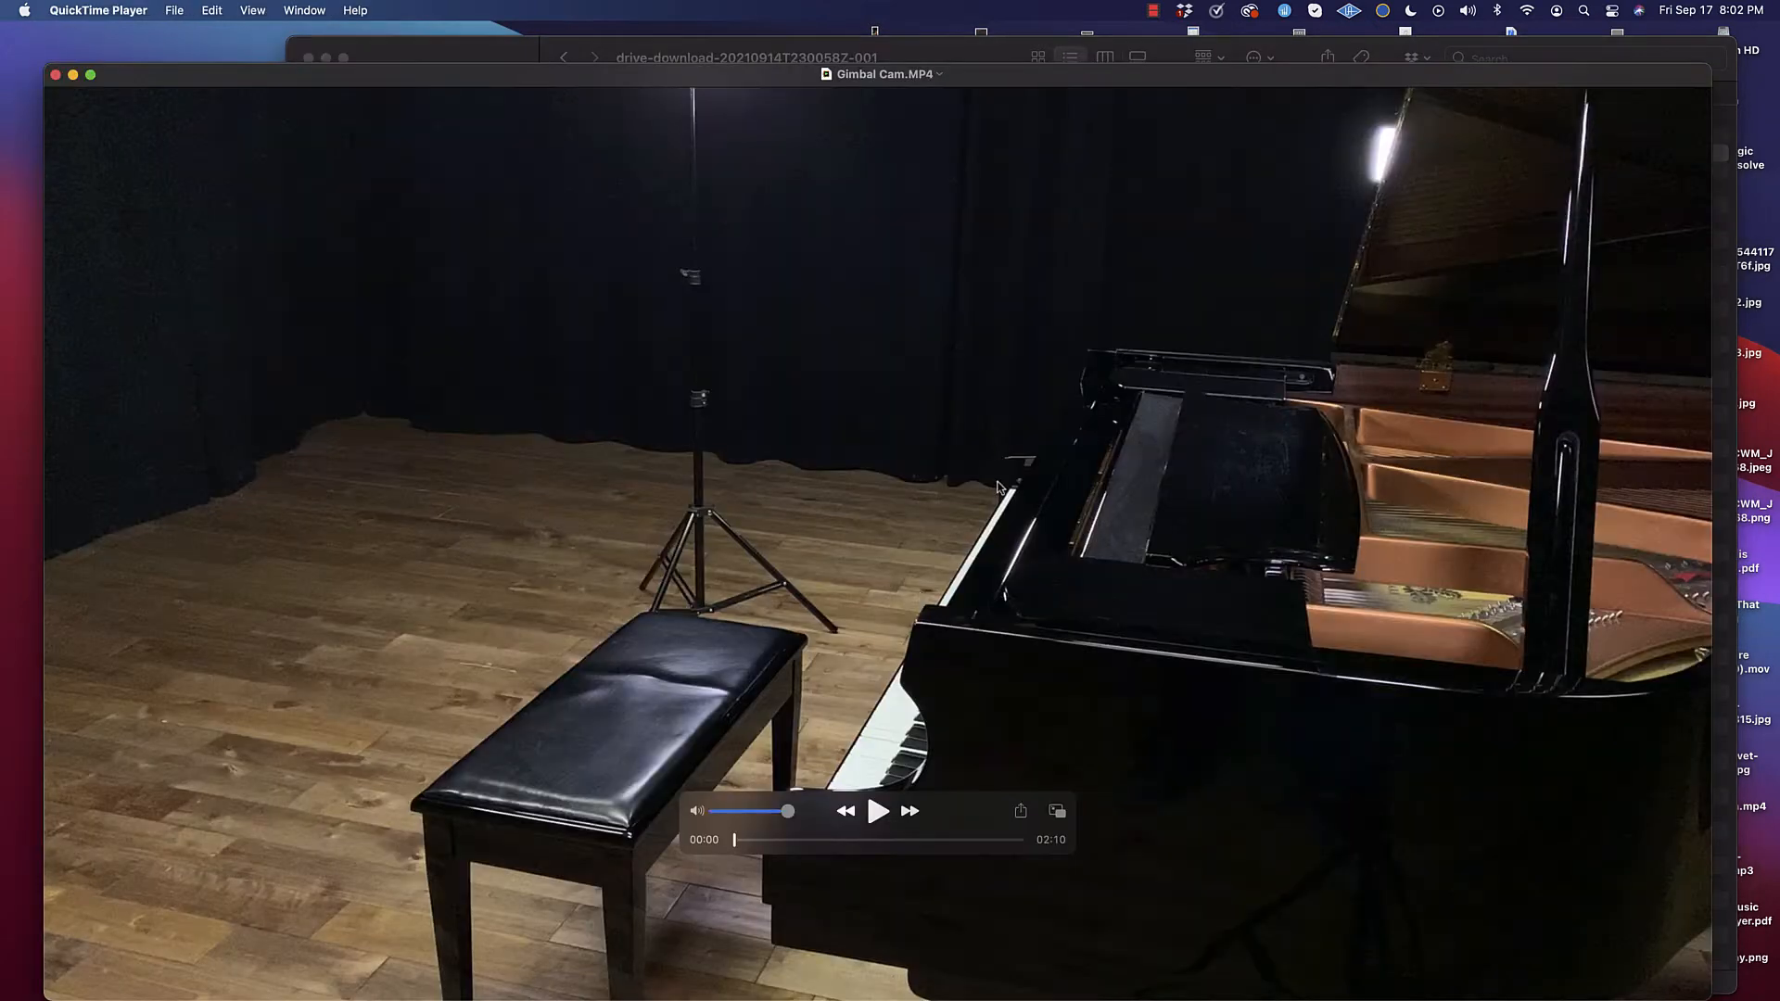
pyautogui.click(879, 813)
pyautogui.moveTo(737, 840); pyautogui.dragTo(876, 839)
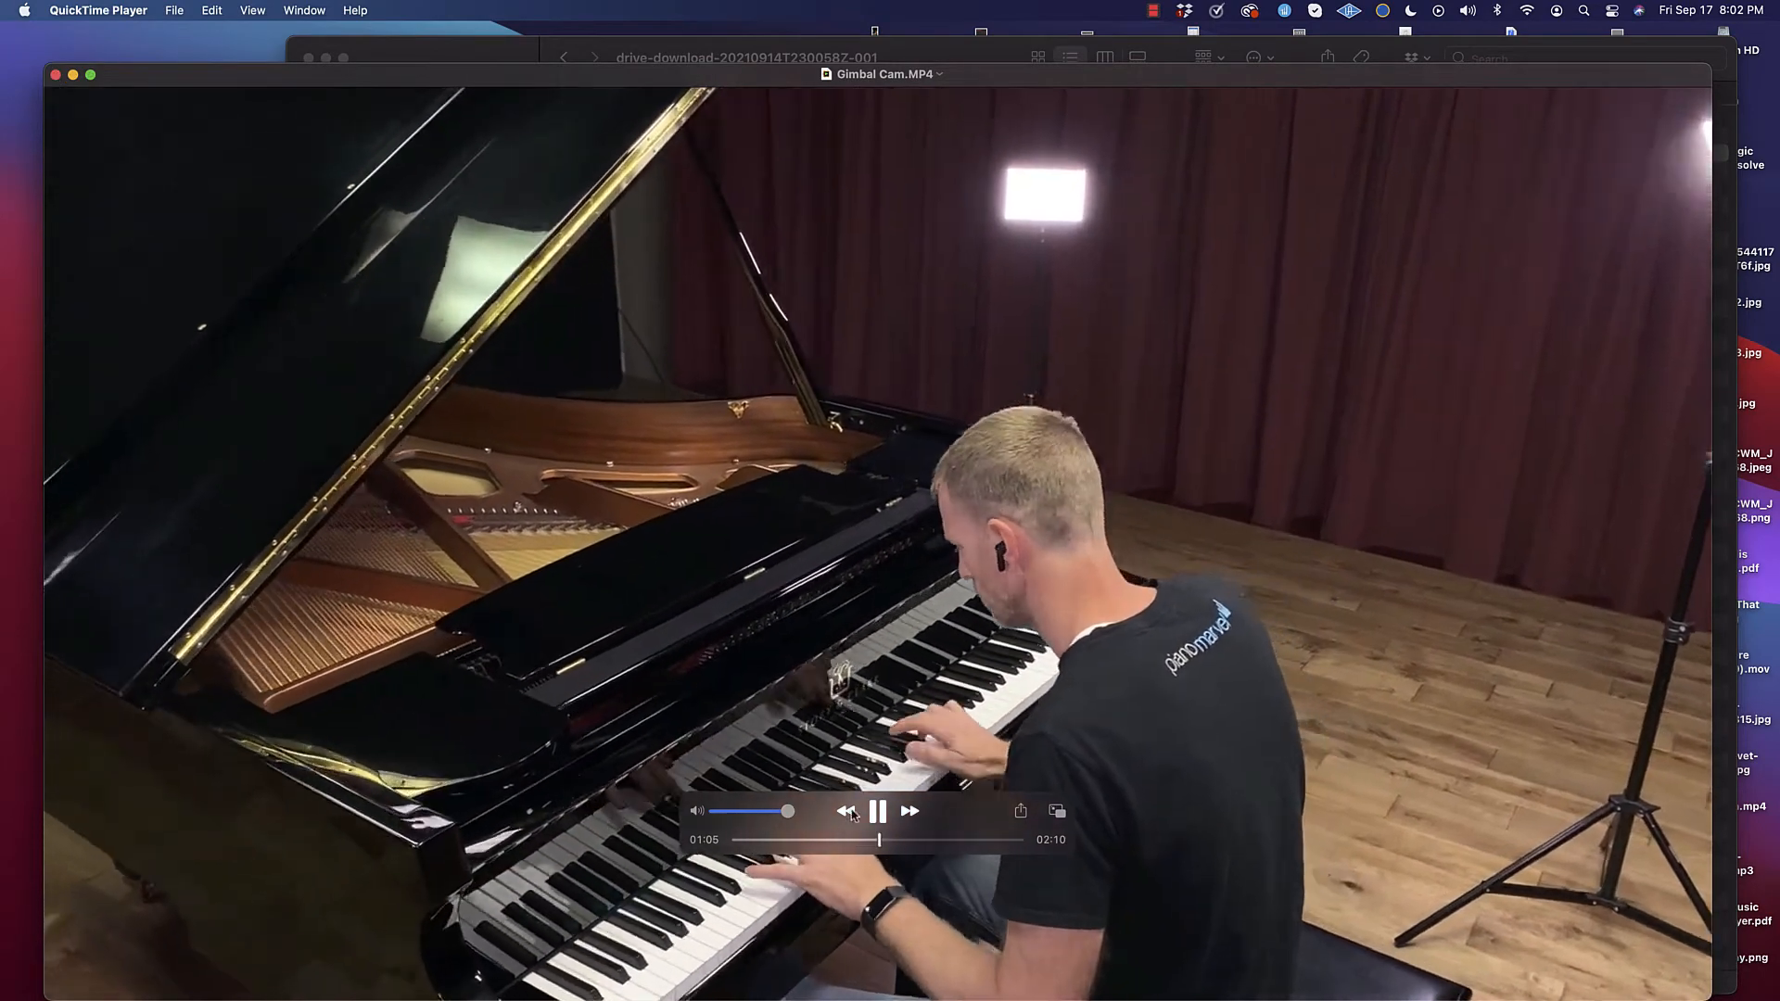
pyautogui.press('space')
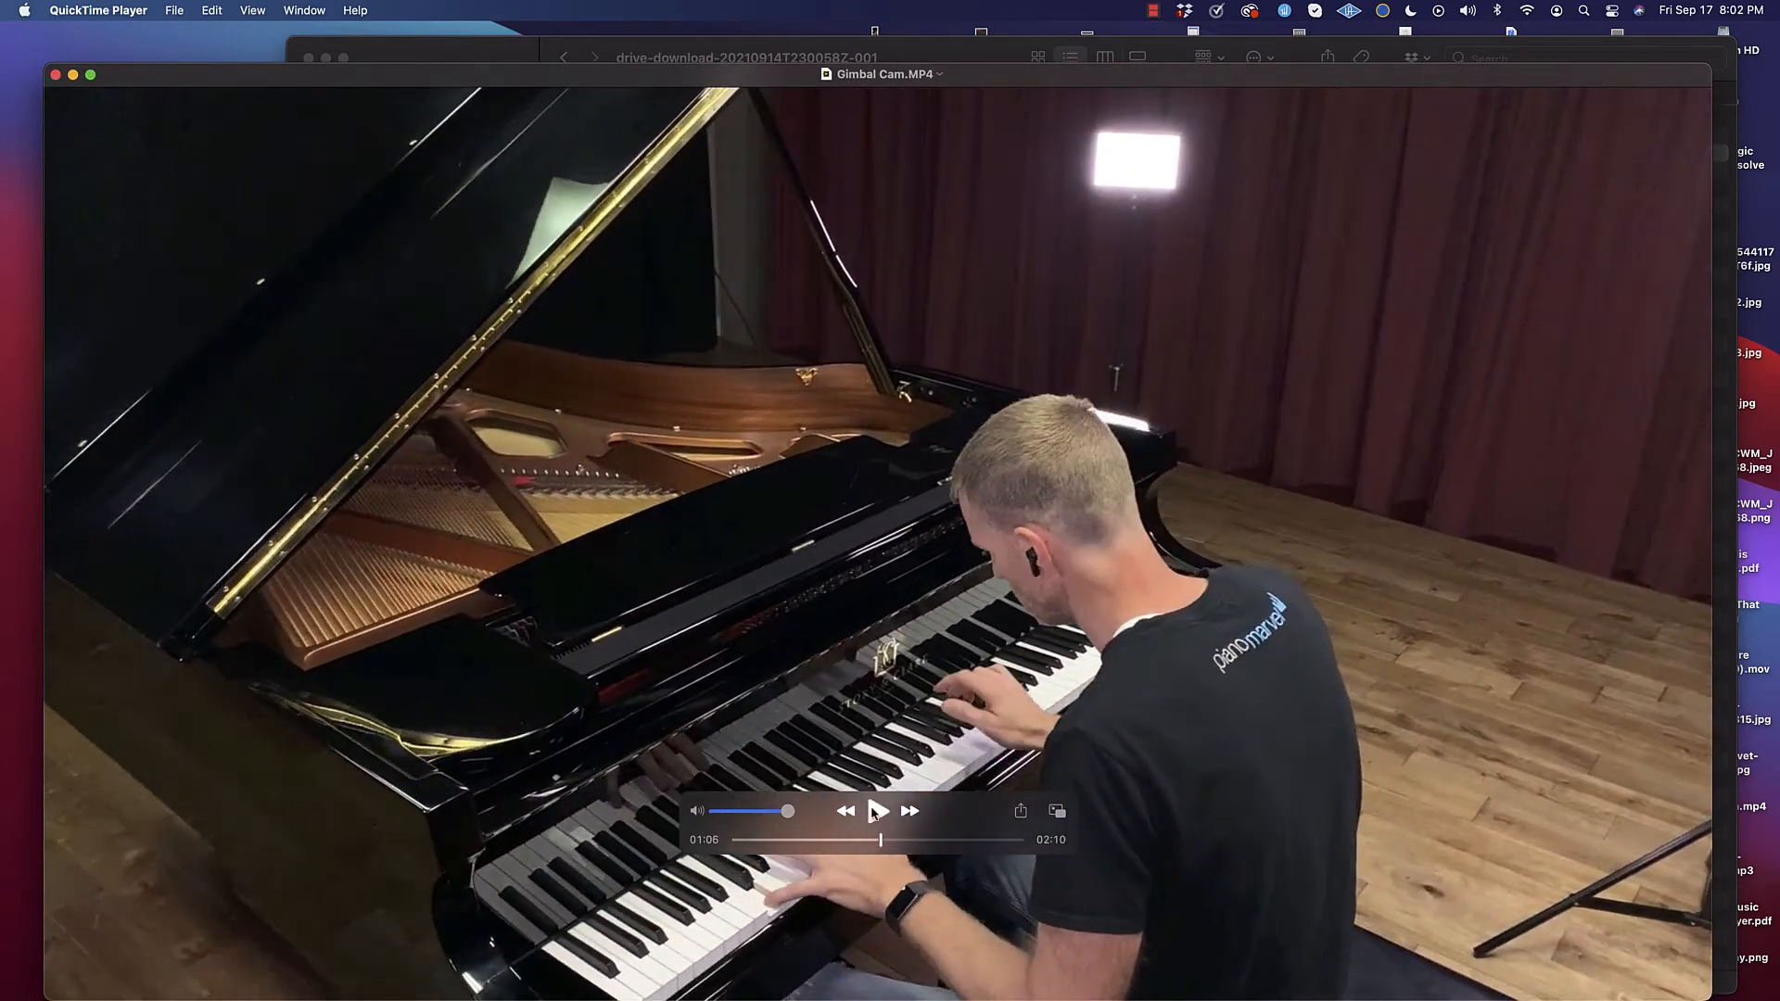
pyautogui.click(73, 75)
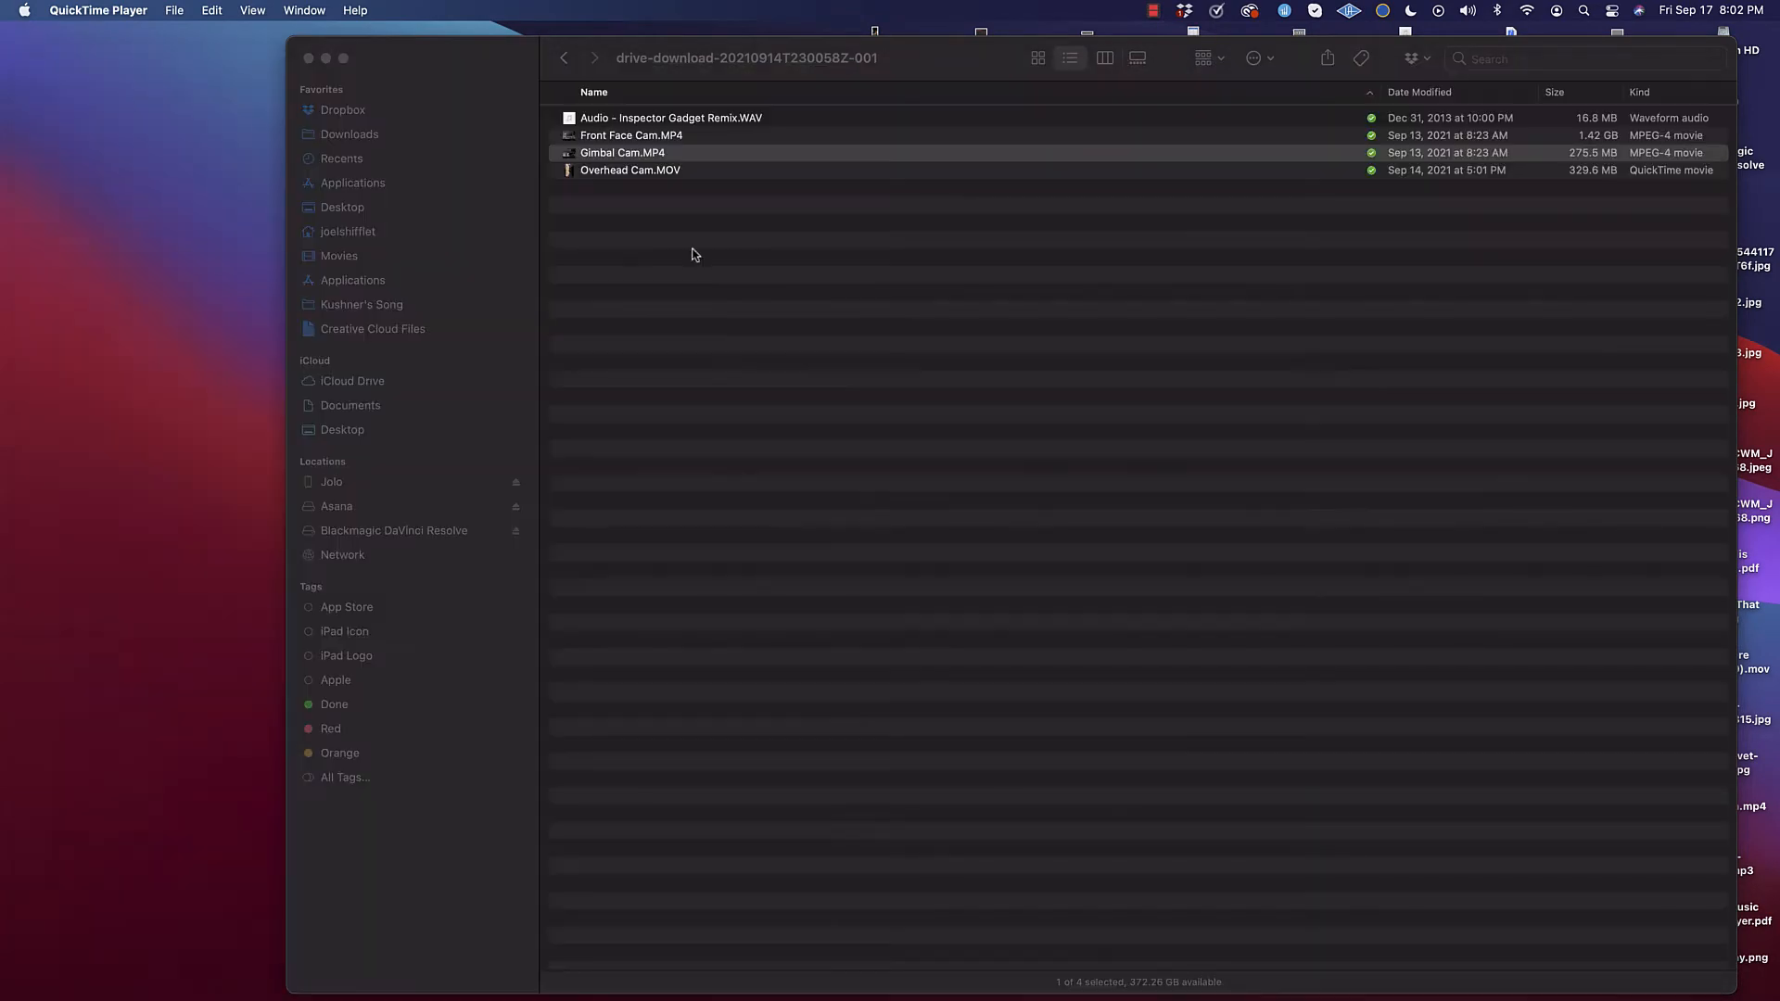
pyautogui.click(626, 172)
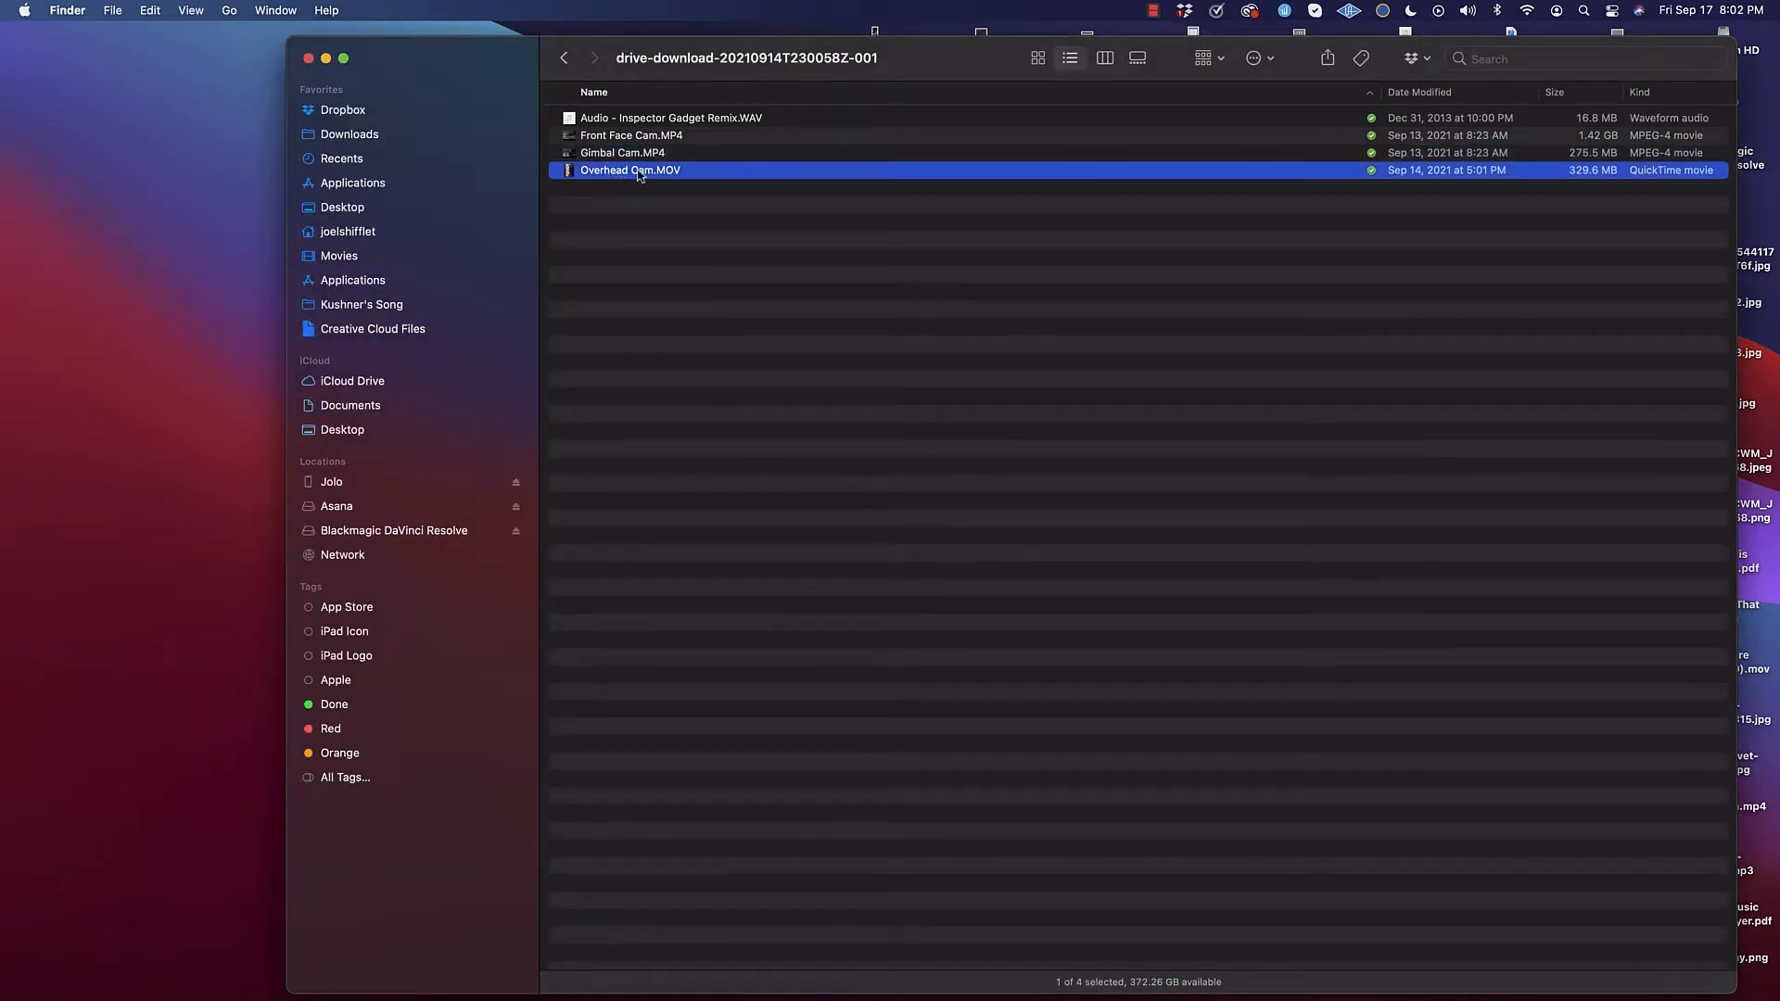
pyautogui.click(728, 119)
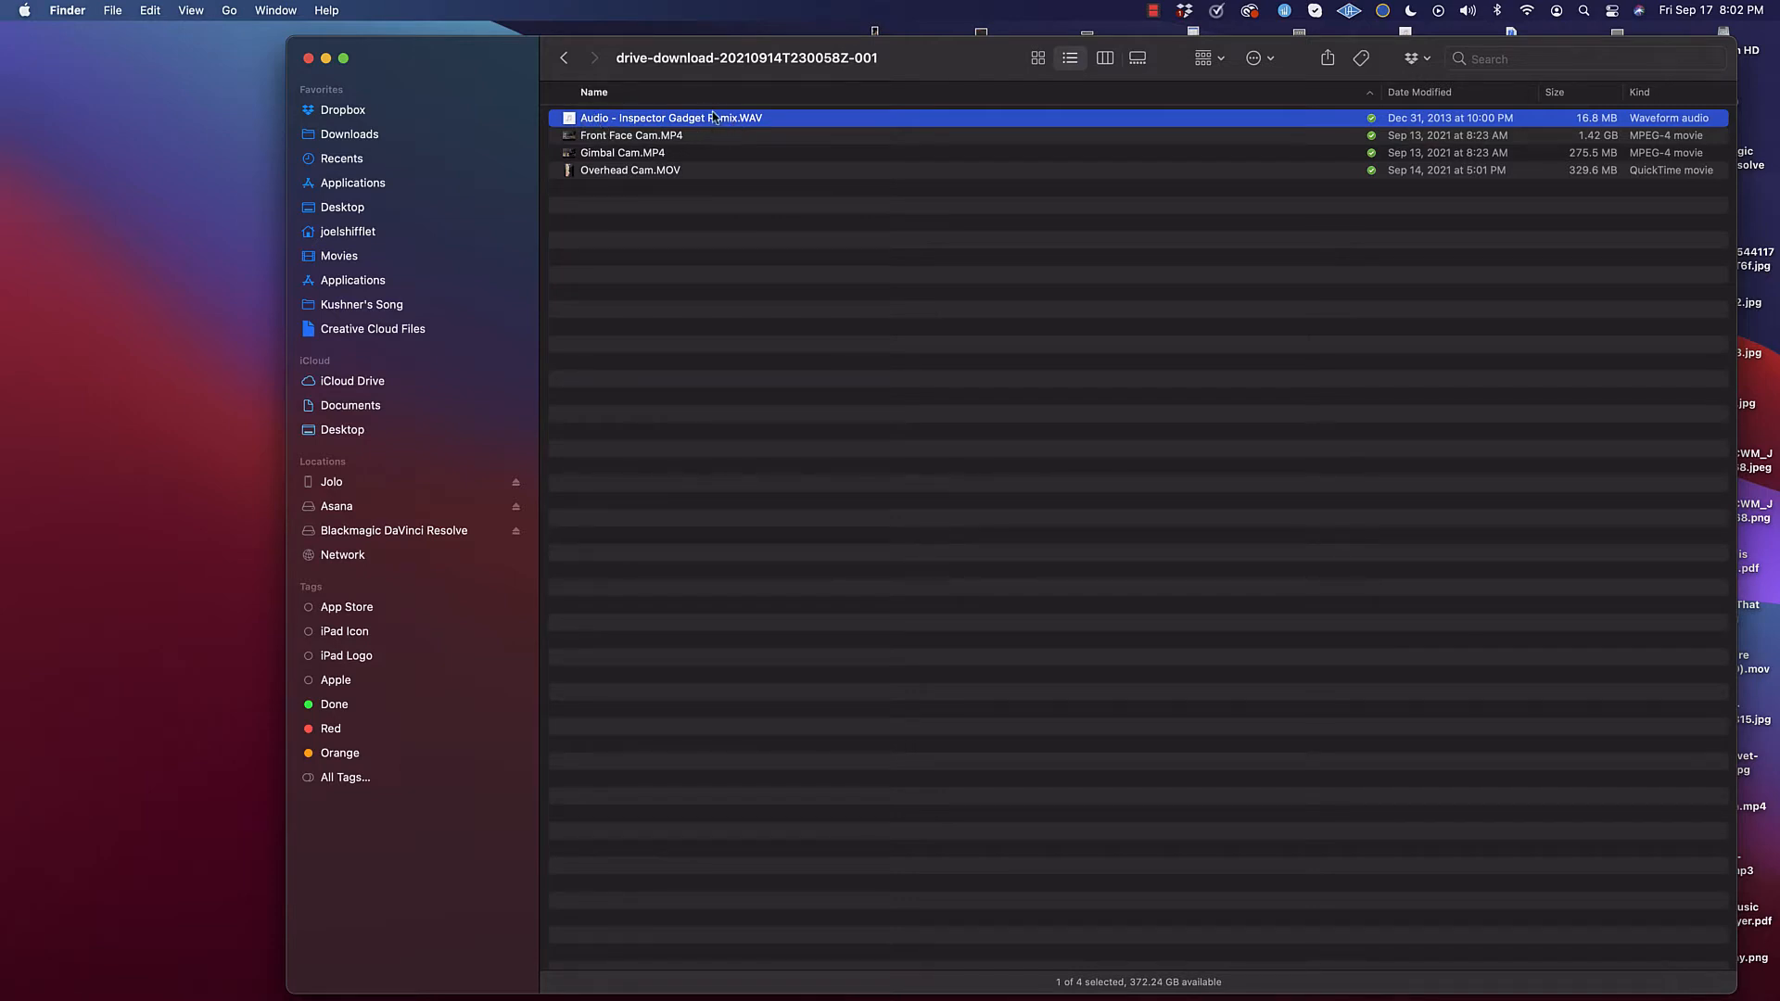
pyautogui.click(628, 176)
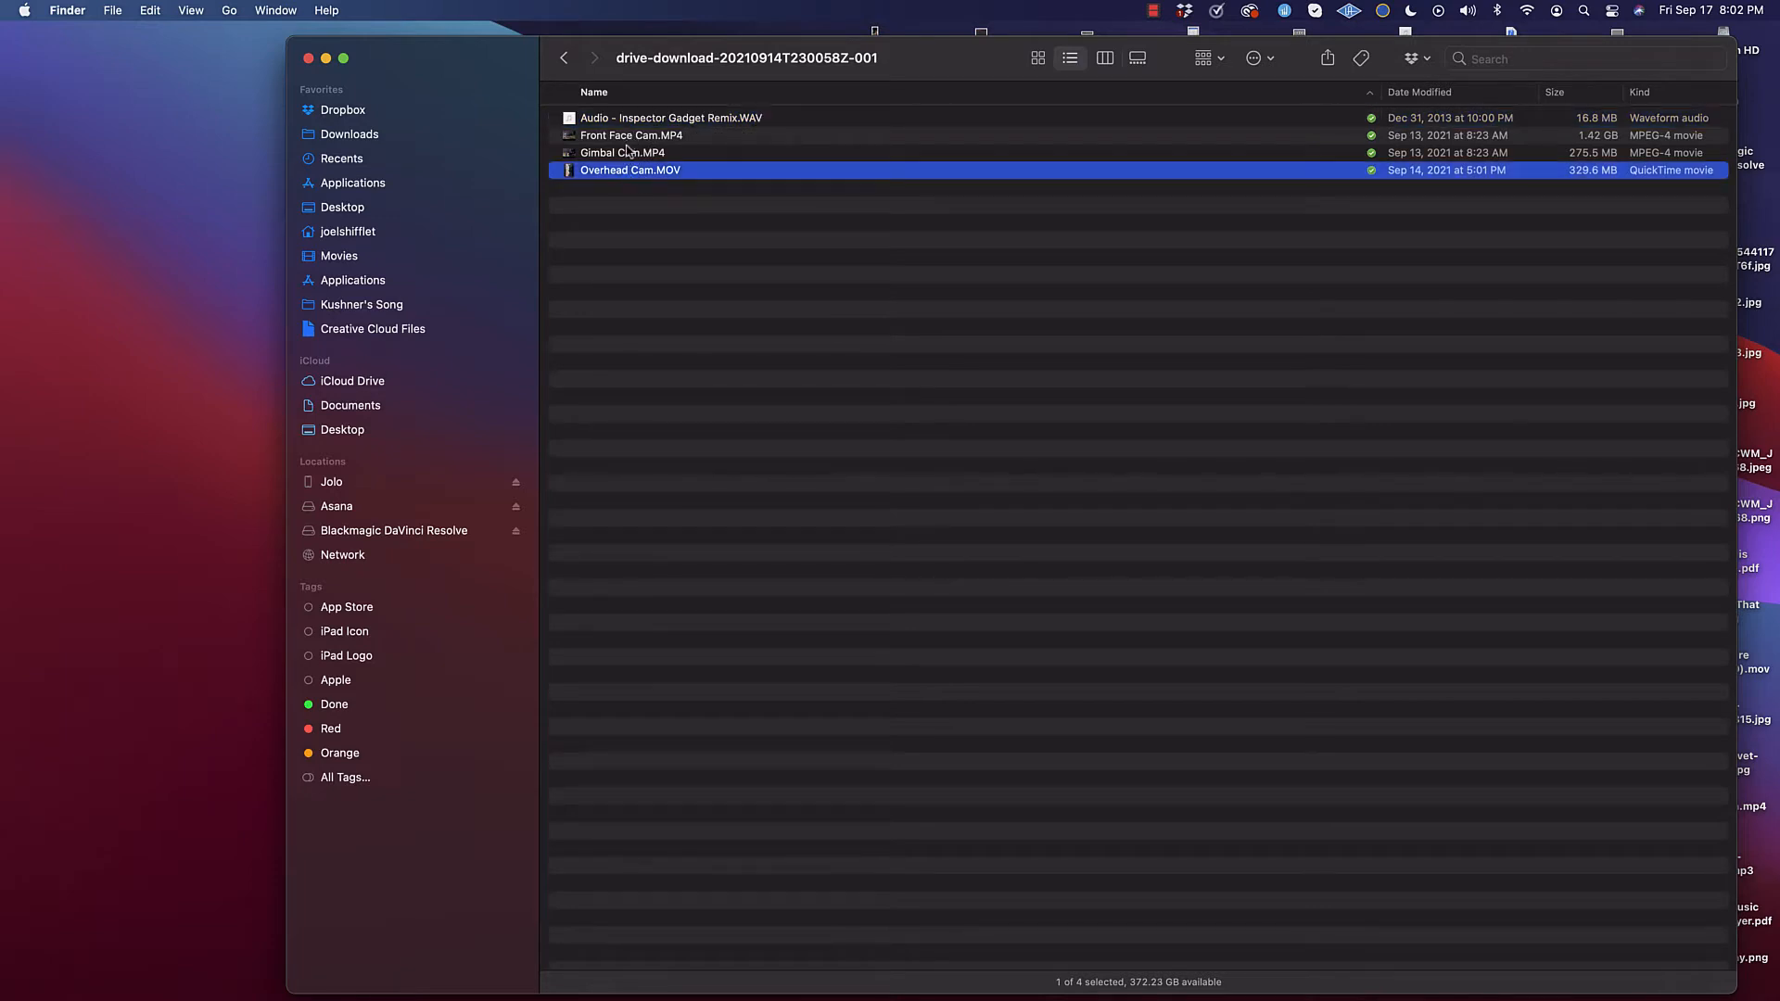
# Step: Reopen Gimbal Cam.MP4 in QuickTime Player and scrub to about 00:56
pyautogui.click(628, 154)
pyautogui.rightClick(628, 158)
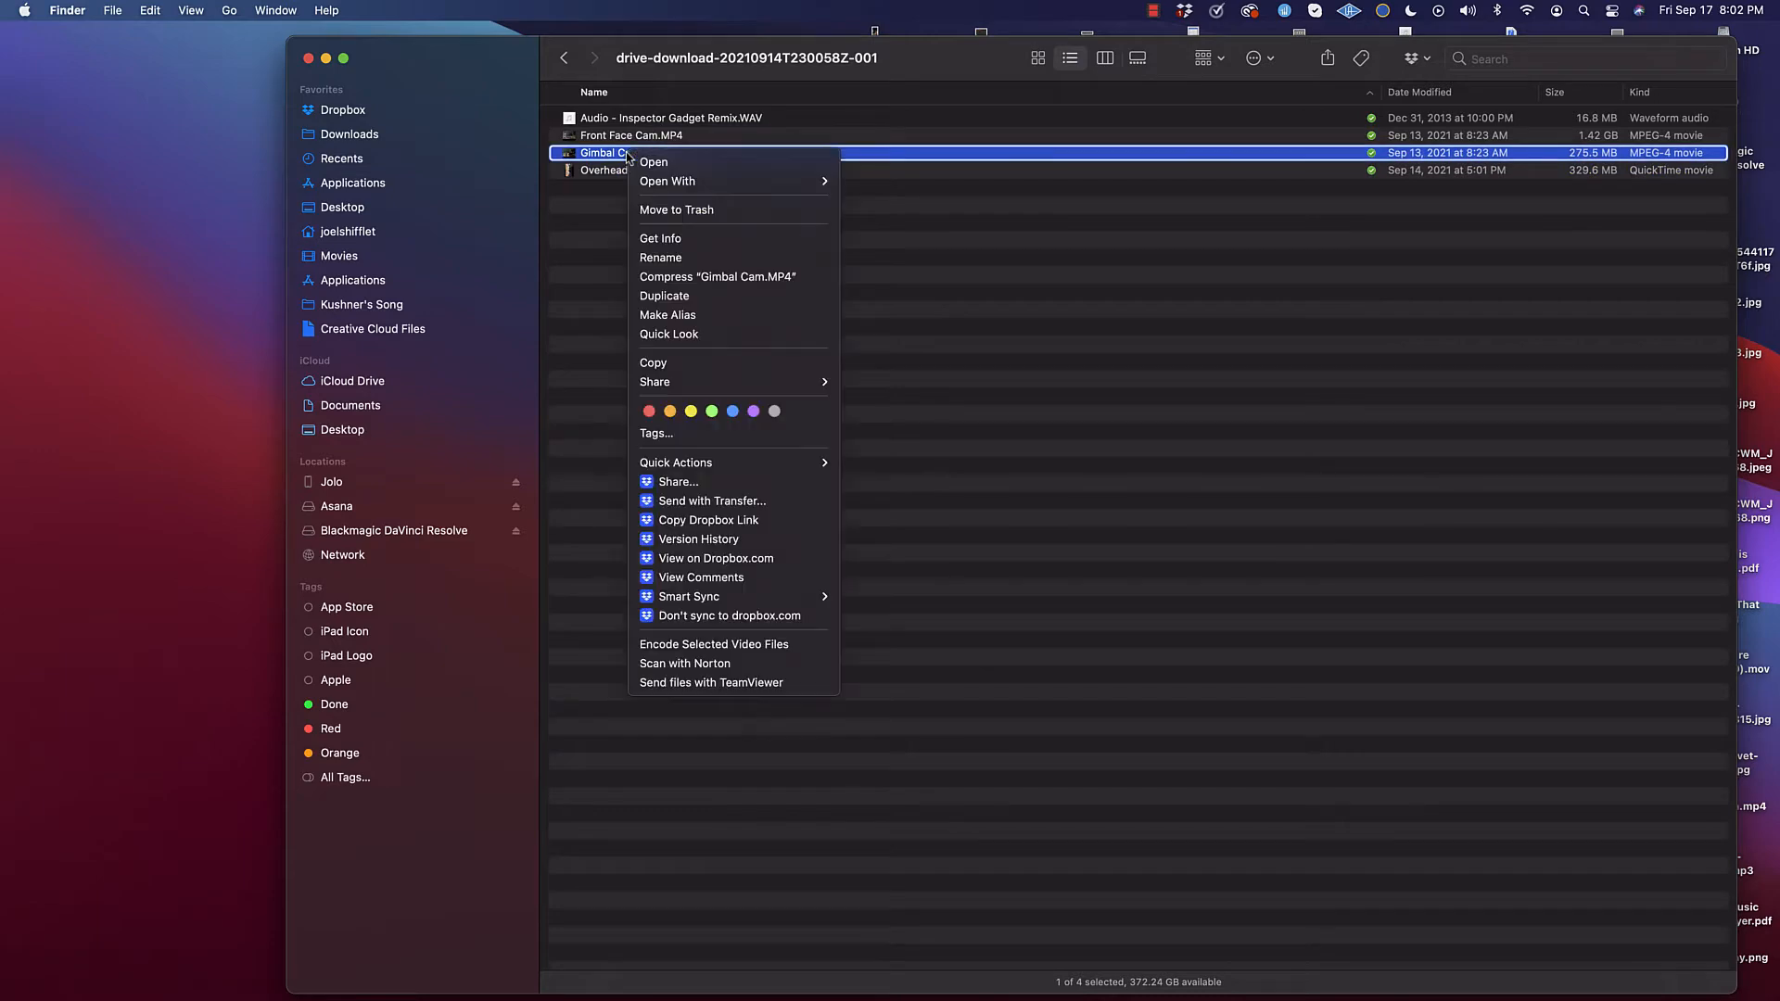
pyautogui.moveTo(756, 185)
pyautogui.click(913, 286)
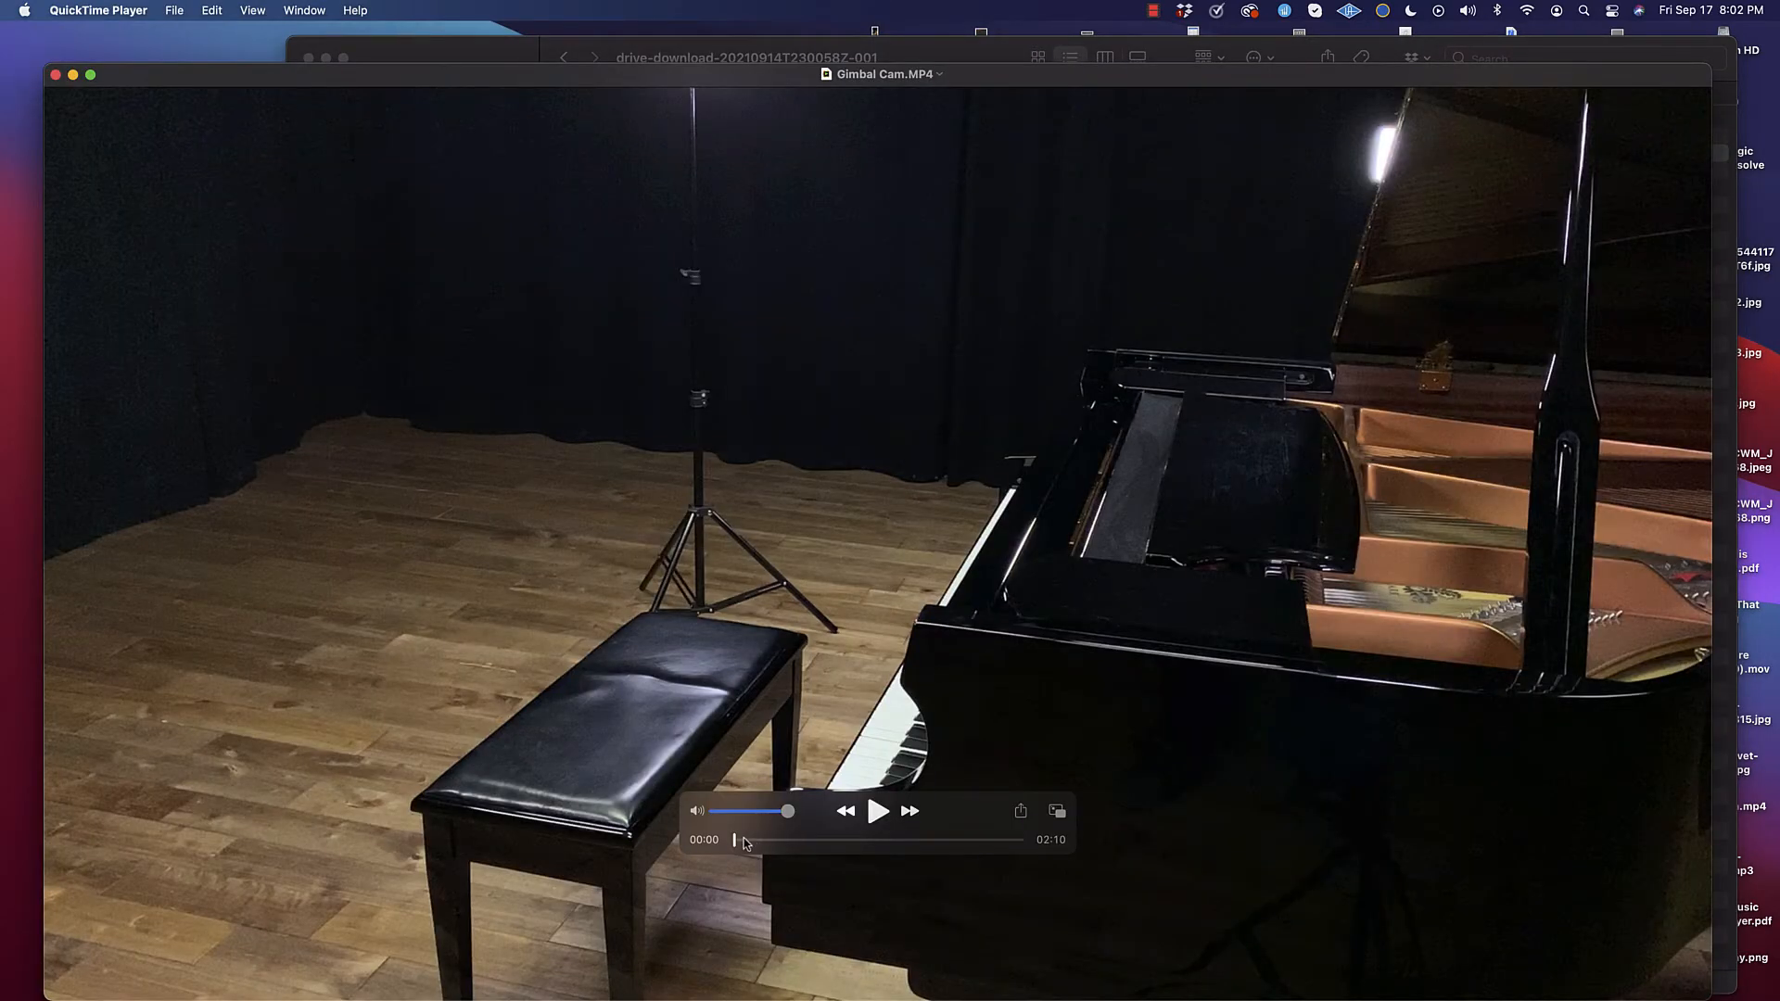
pyautogui.moveTo(745, 844); pyautogui.dragTo(860, 839)
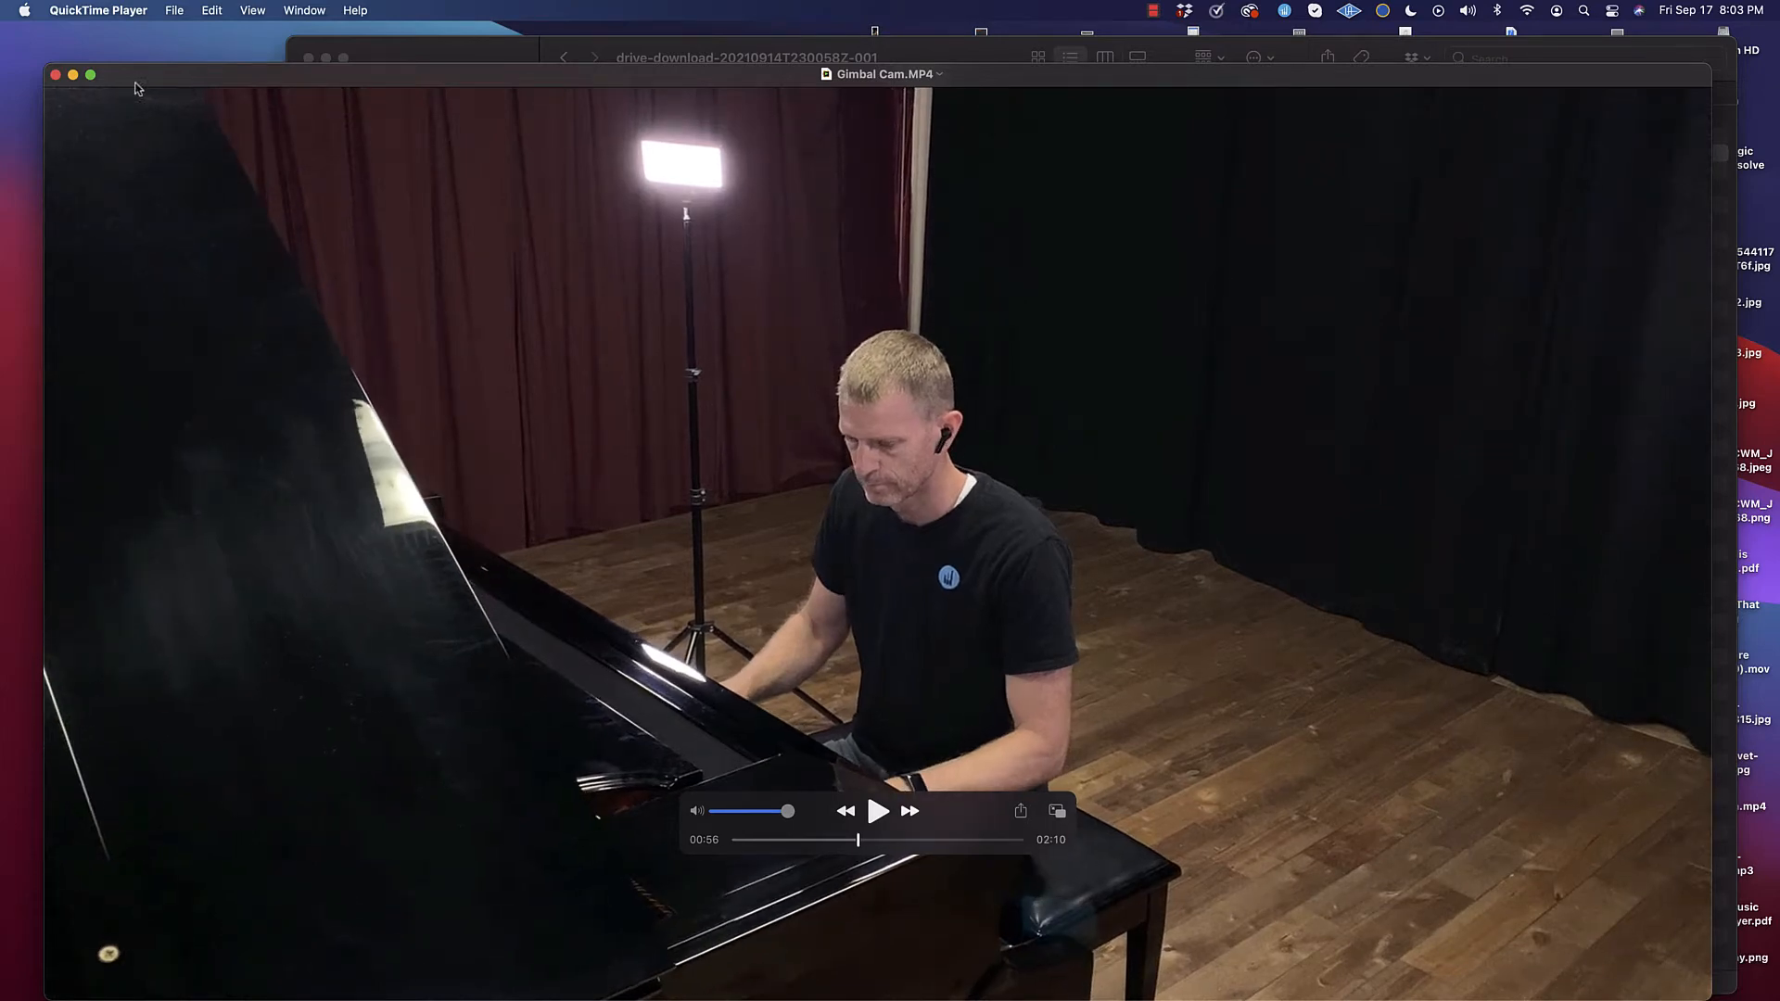
# Step: Return to the Finder folder and go over the audio recording and the three camera files, leaving nothing selected
pyautogui.click(432, 56)
pyautogui.click(664, 119)
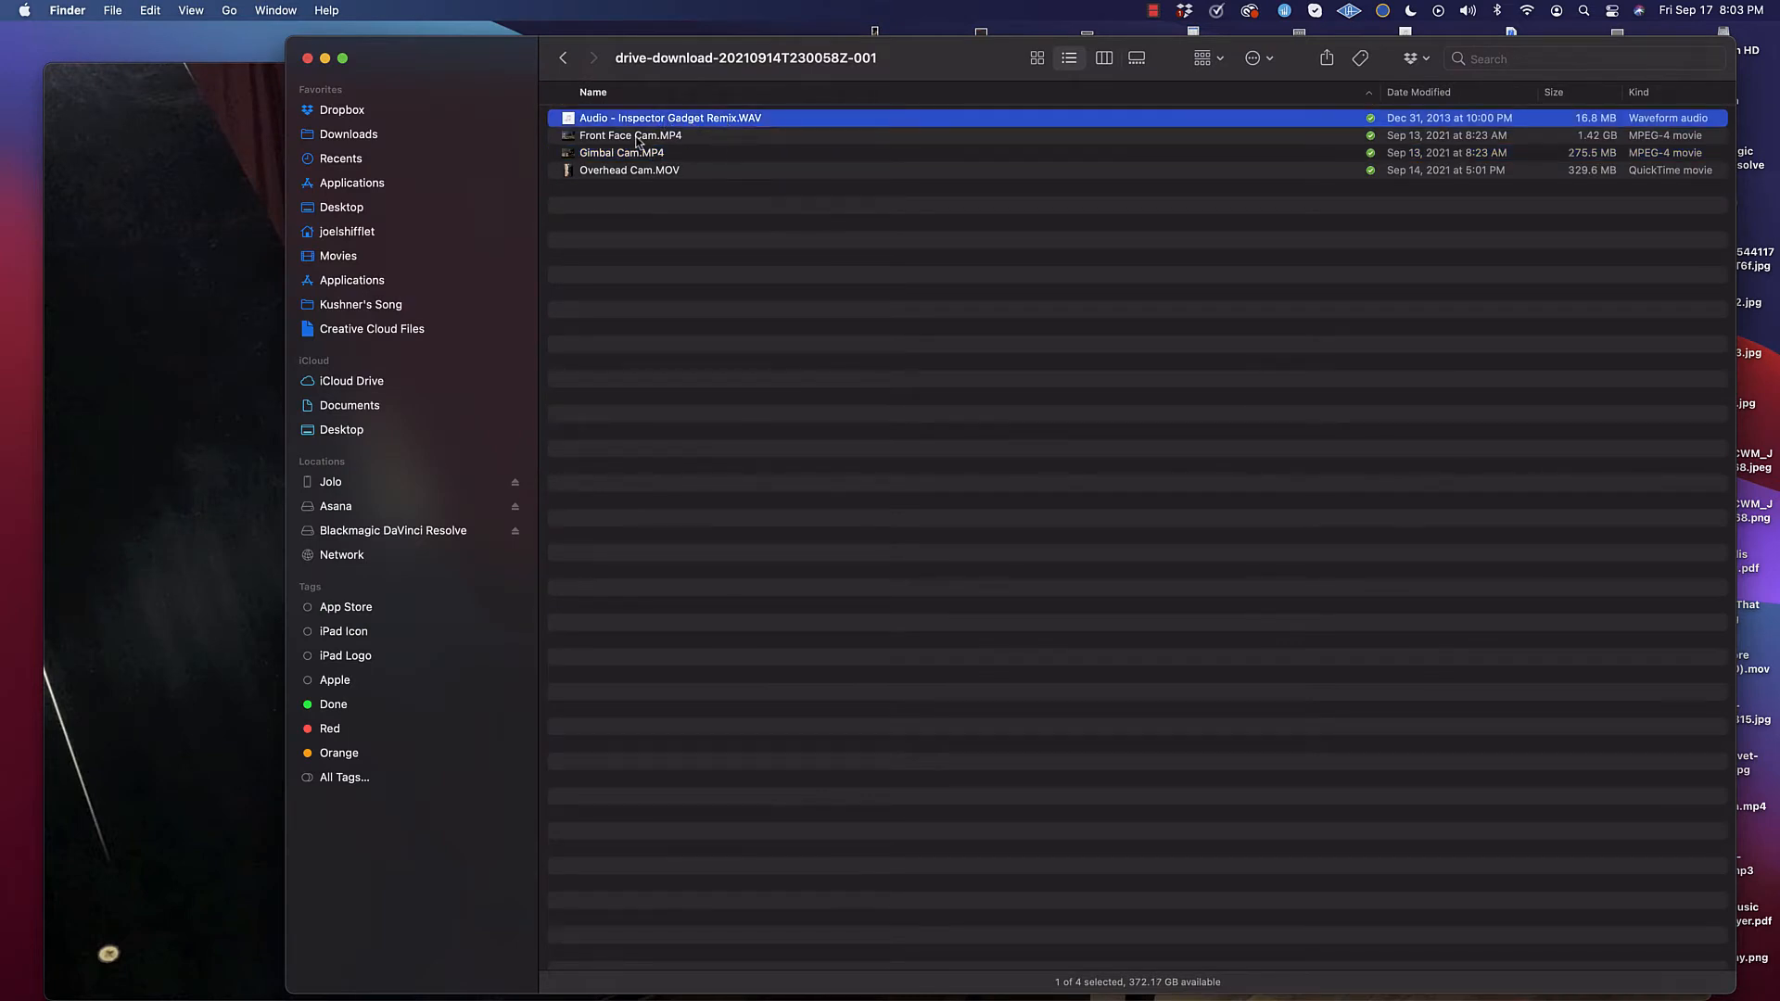
pyautogui.click(638, 138)
pyautogui.click(638, 155)
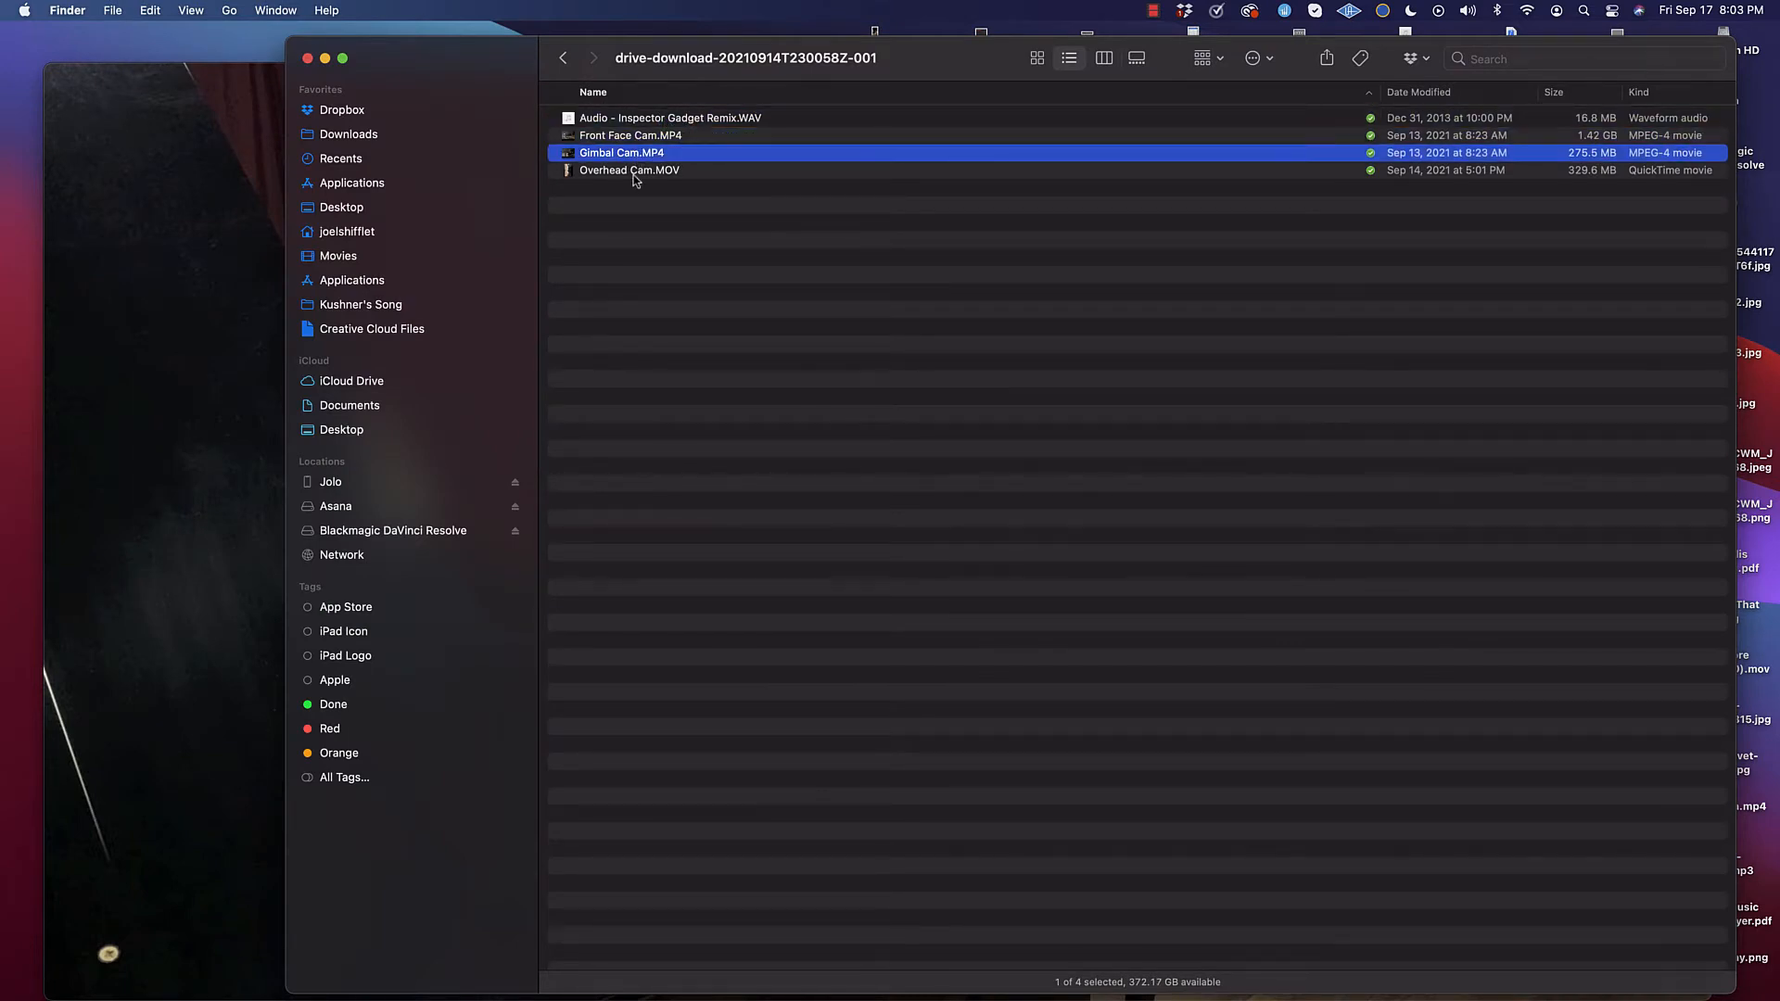
pyautogui.click(632, 173)
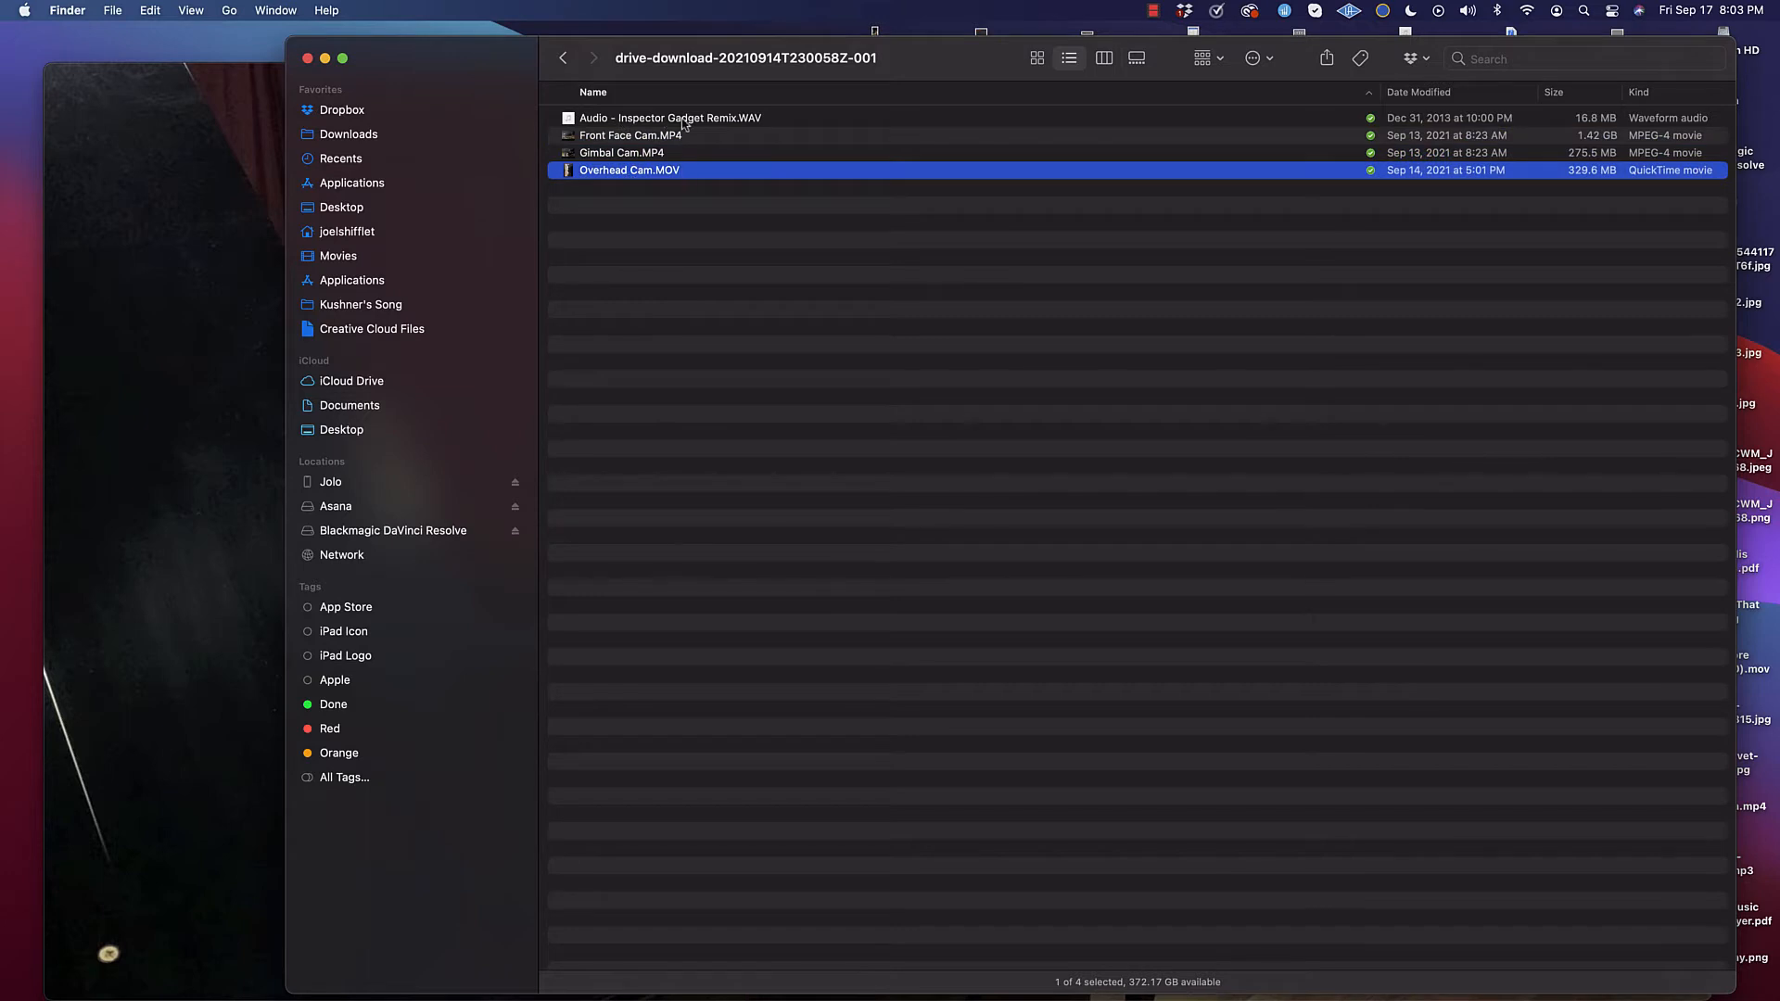
pyautogui.click(631, 136)
pyautogui.click(617, 157)
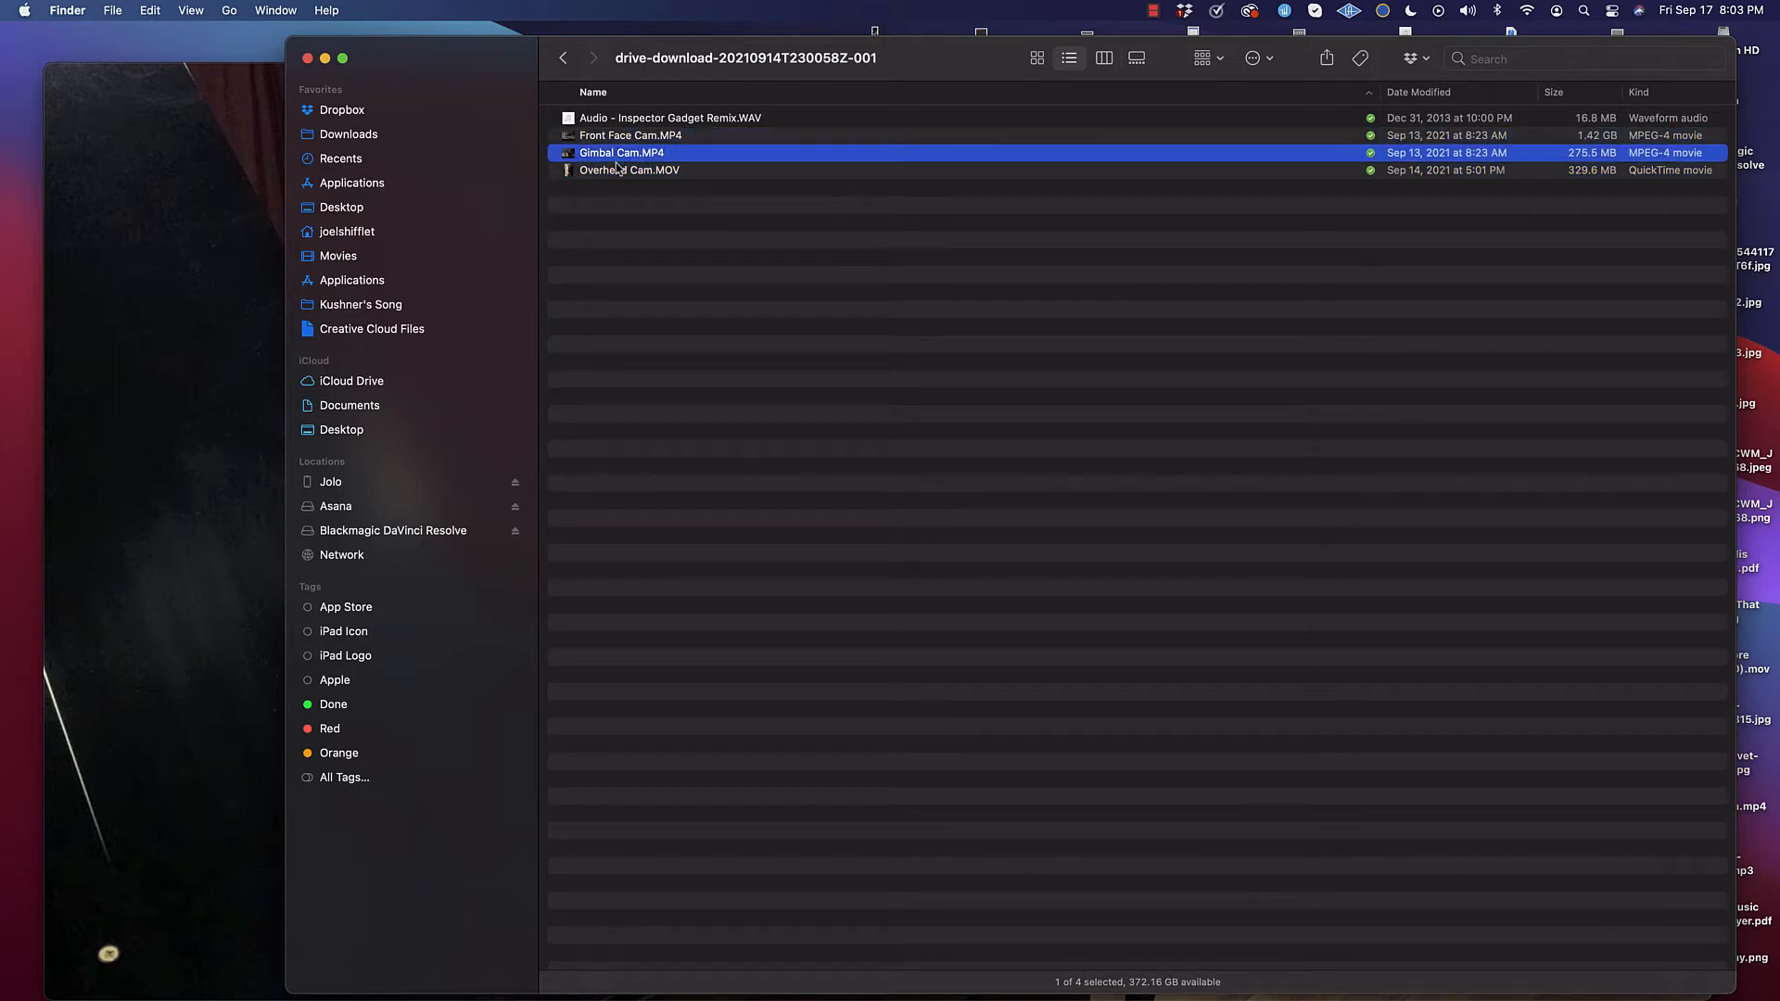
pyautogui.click(620, 172)
pyautogui.click(851, 241)
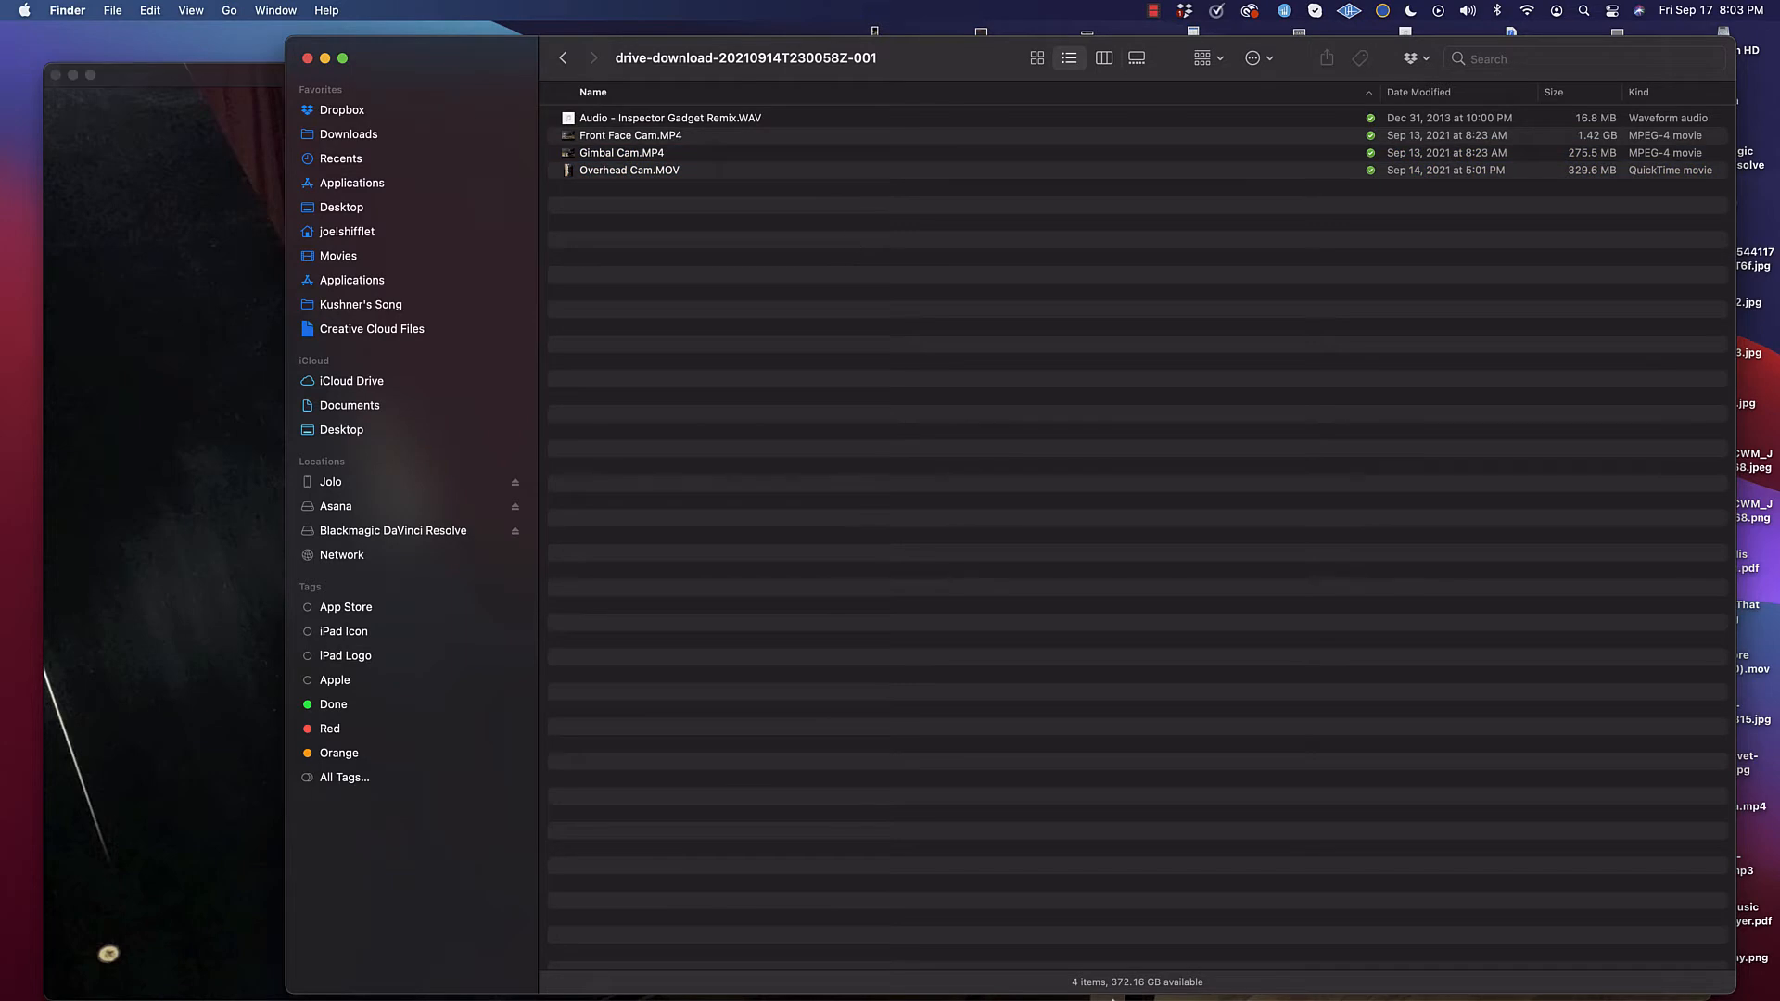
# Step: Switch to DaVinci Resolve, create a new project named Inspector Gadget, and dismiss the cache, stills and capture location notices
pyautogui.click(1298, 976)
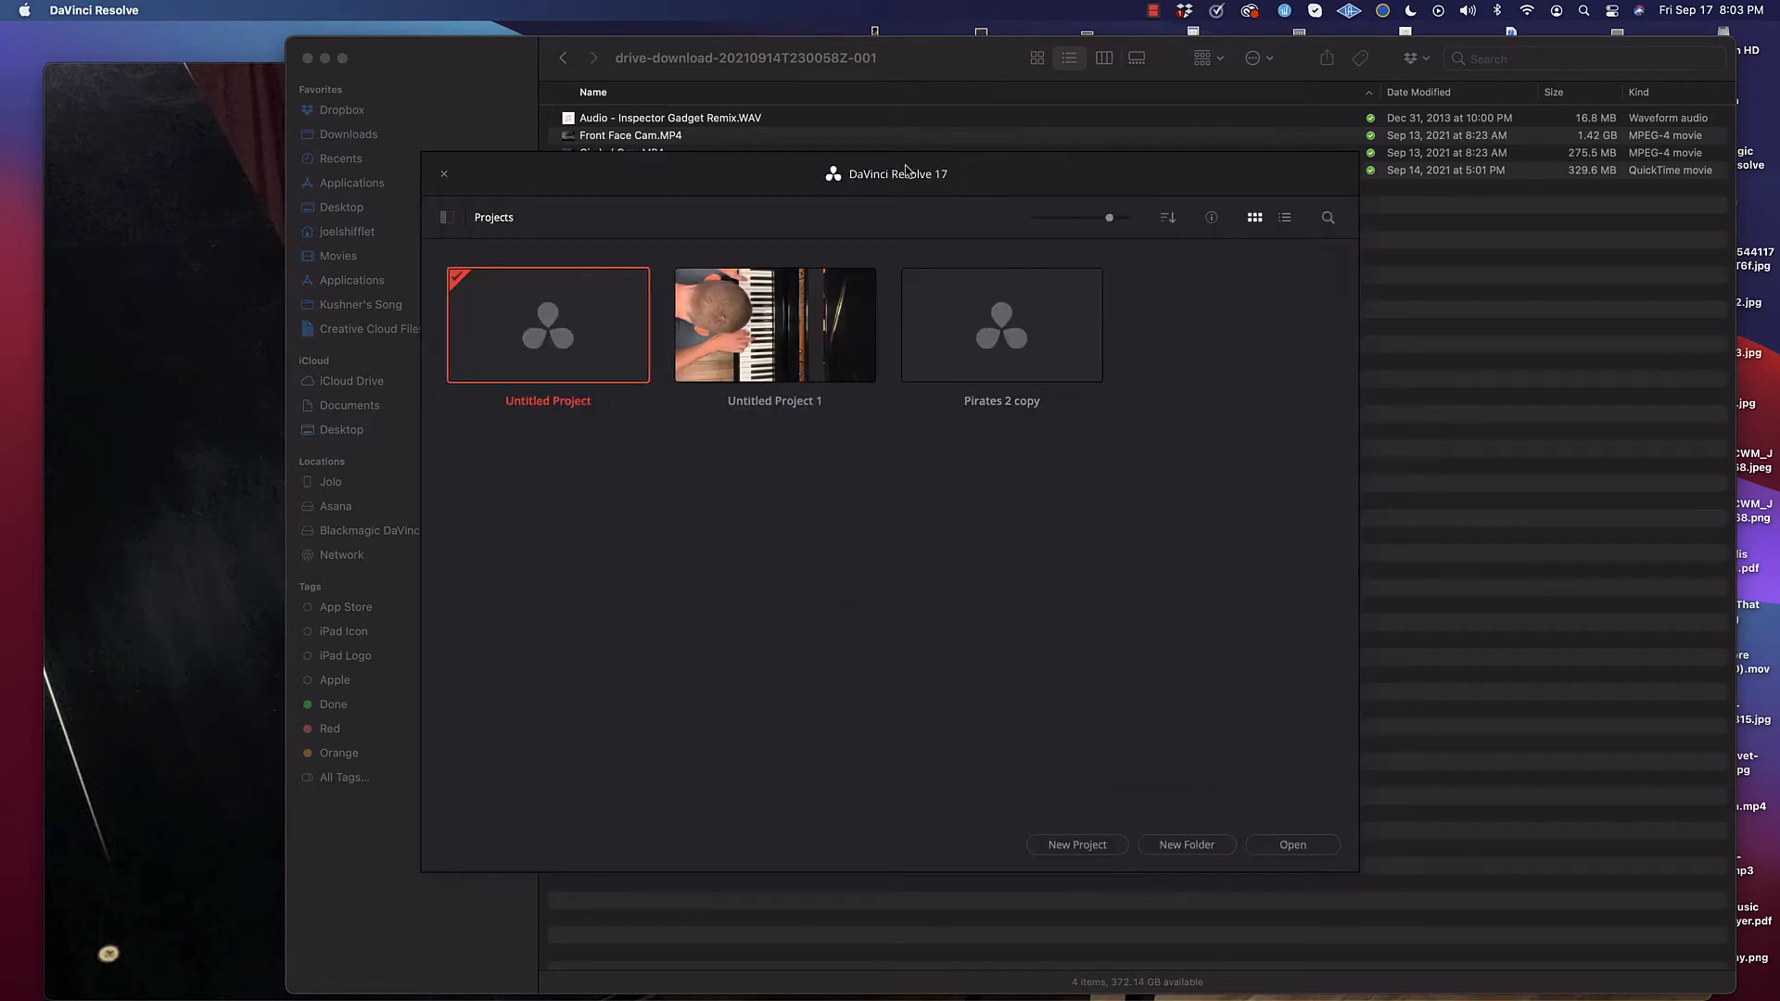
pyautogui.moveTo(884, 173); pyautogui.dragTo(926, 159)
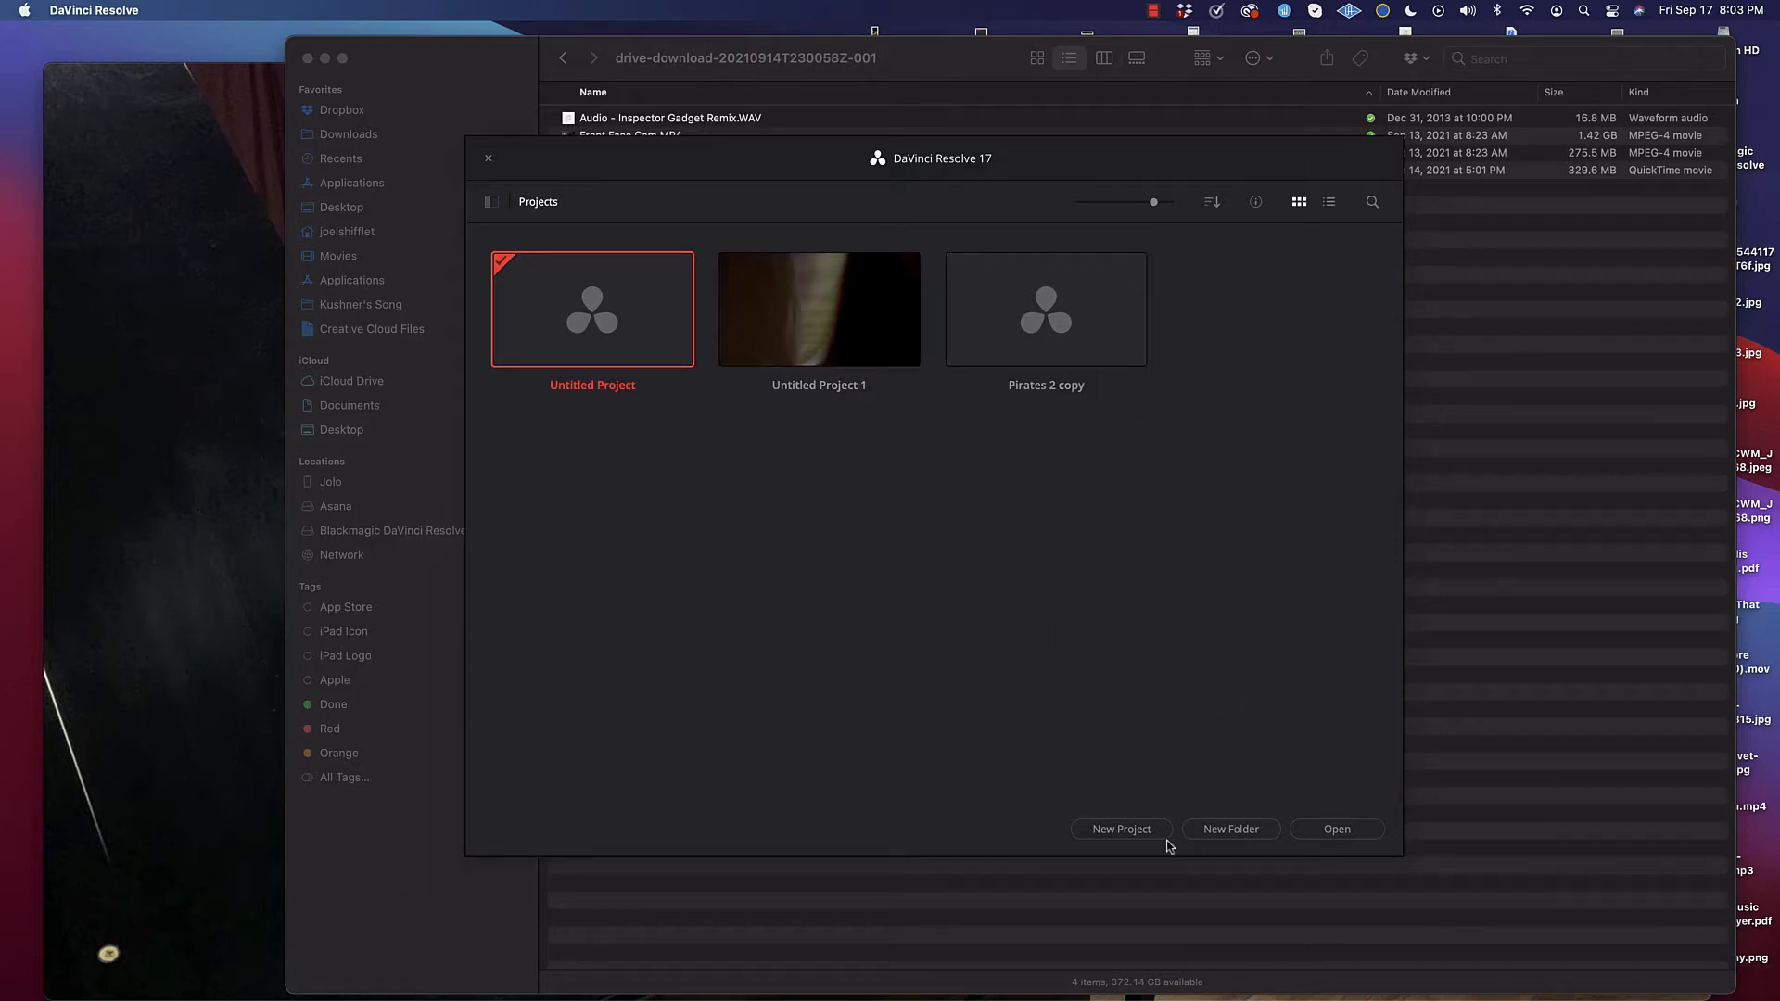
pyautogui.click(1122, 829)
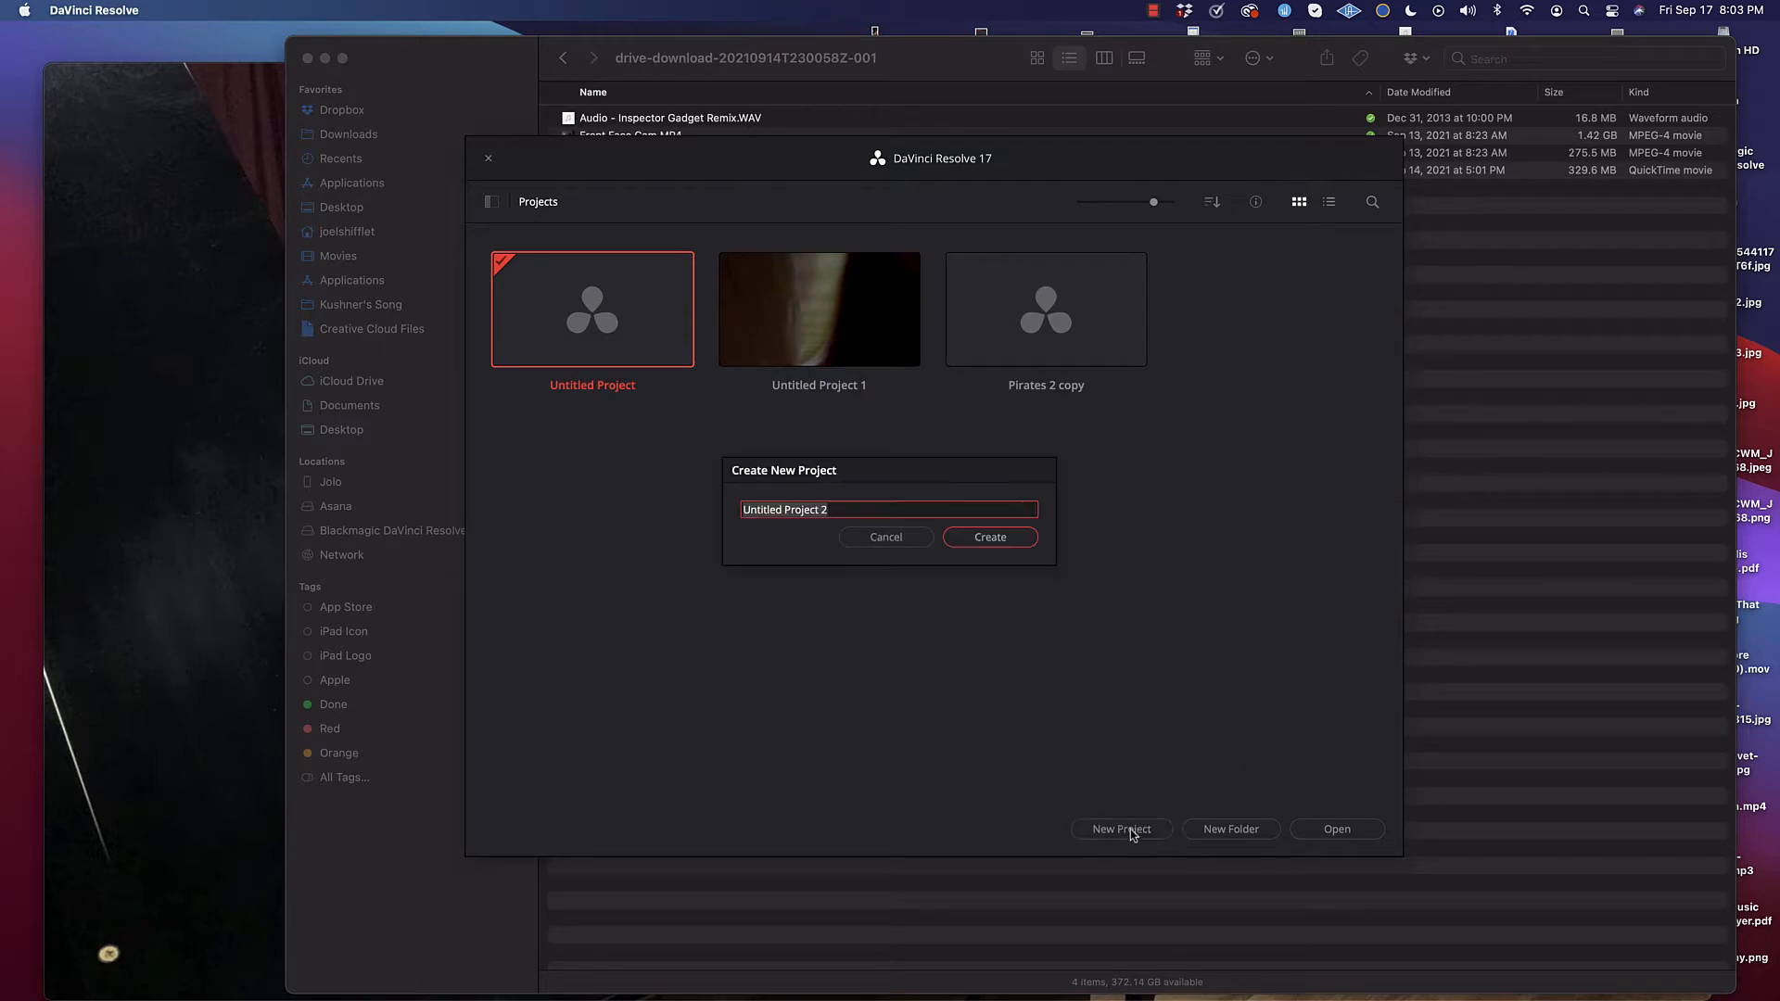
pyautogui.write('Inspector Gadget')
pyautogui.click(983, 538)
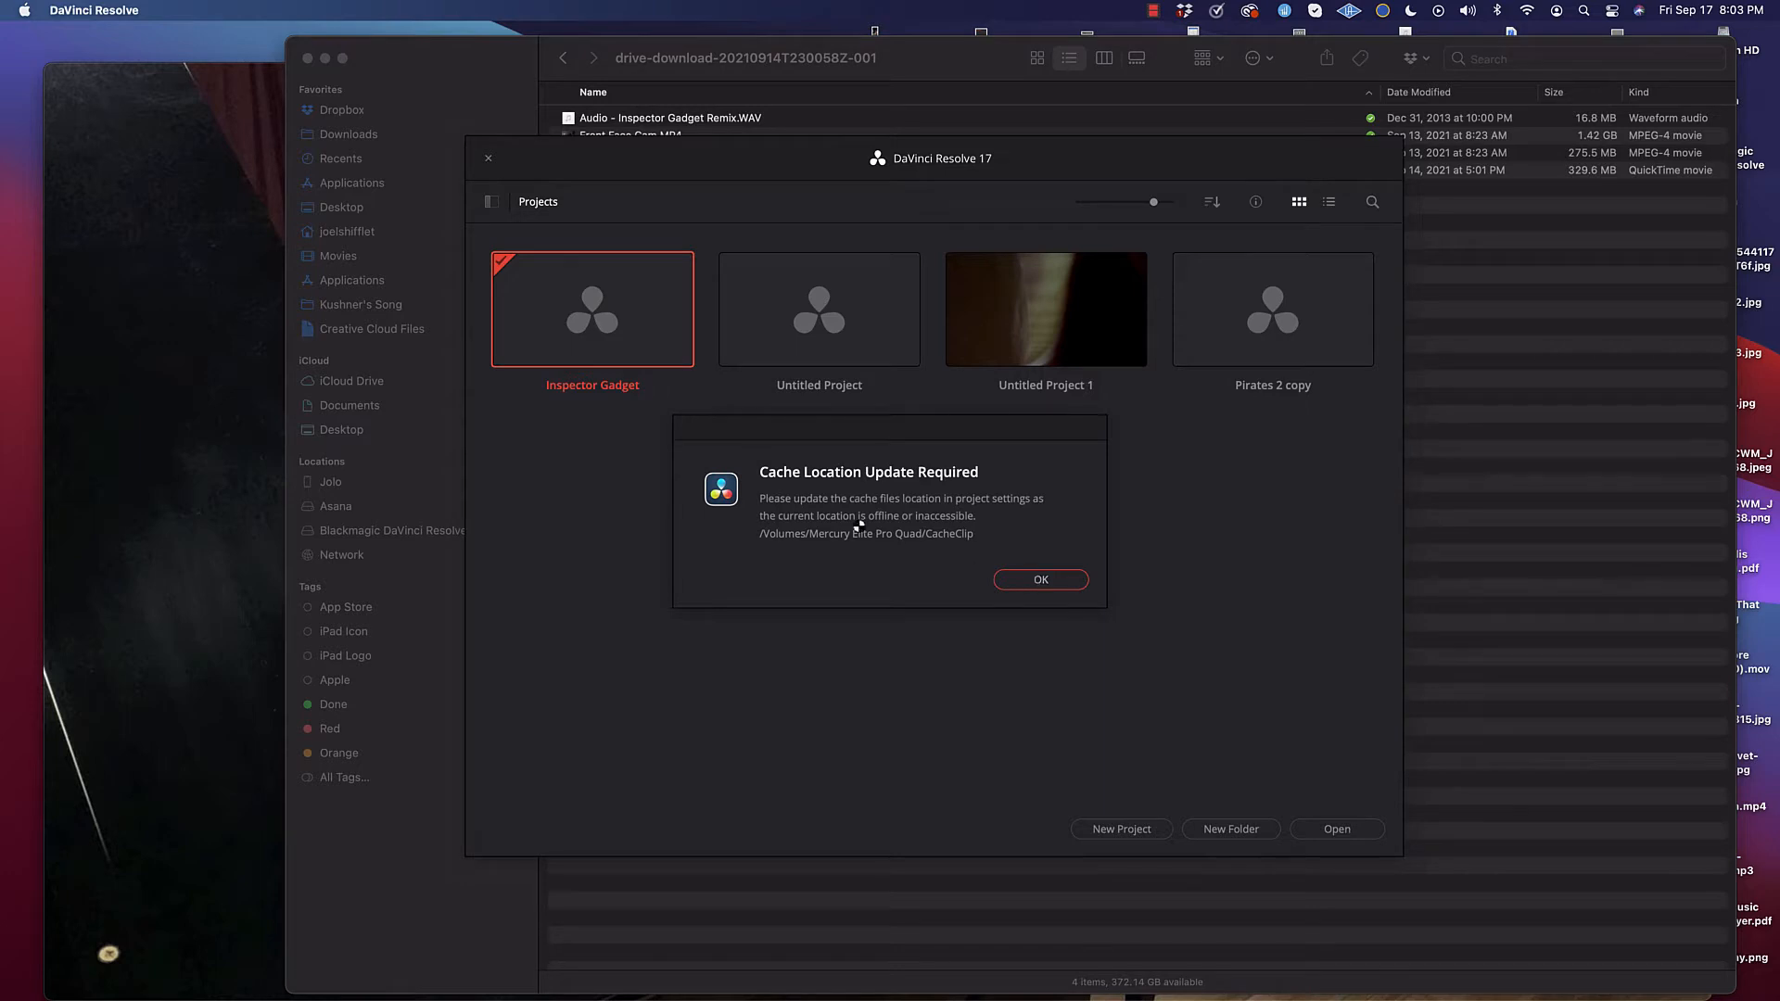
pyautogui.click(1046, 582)
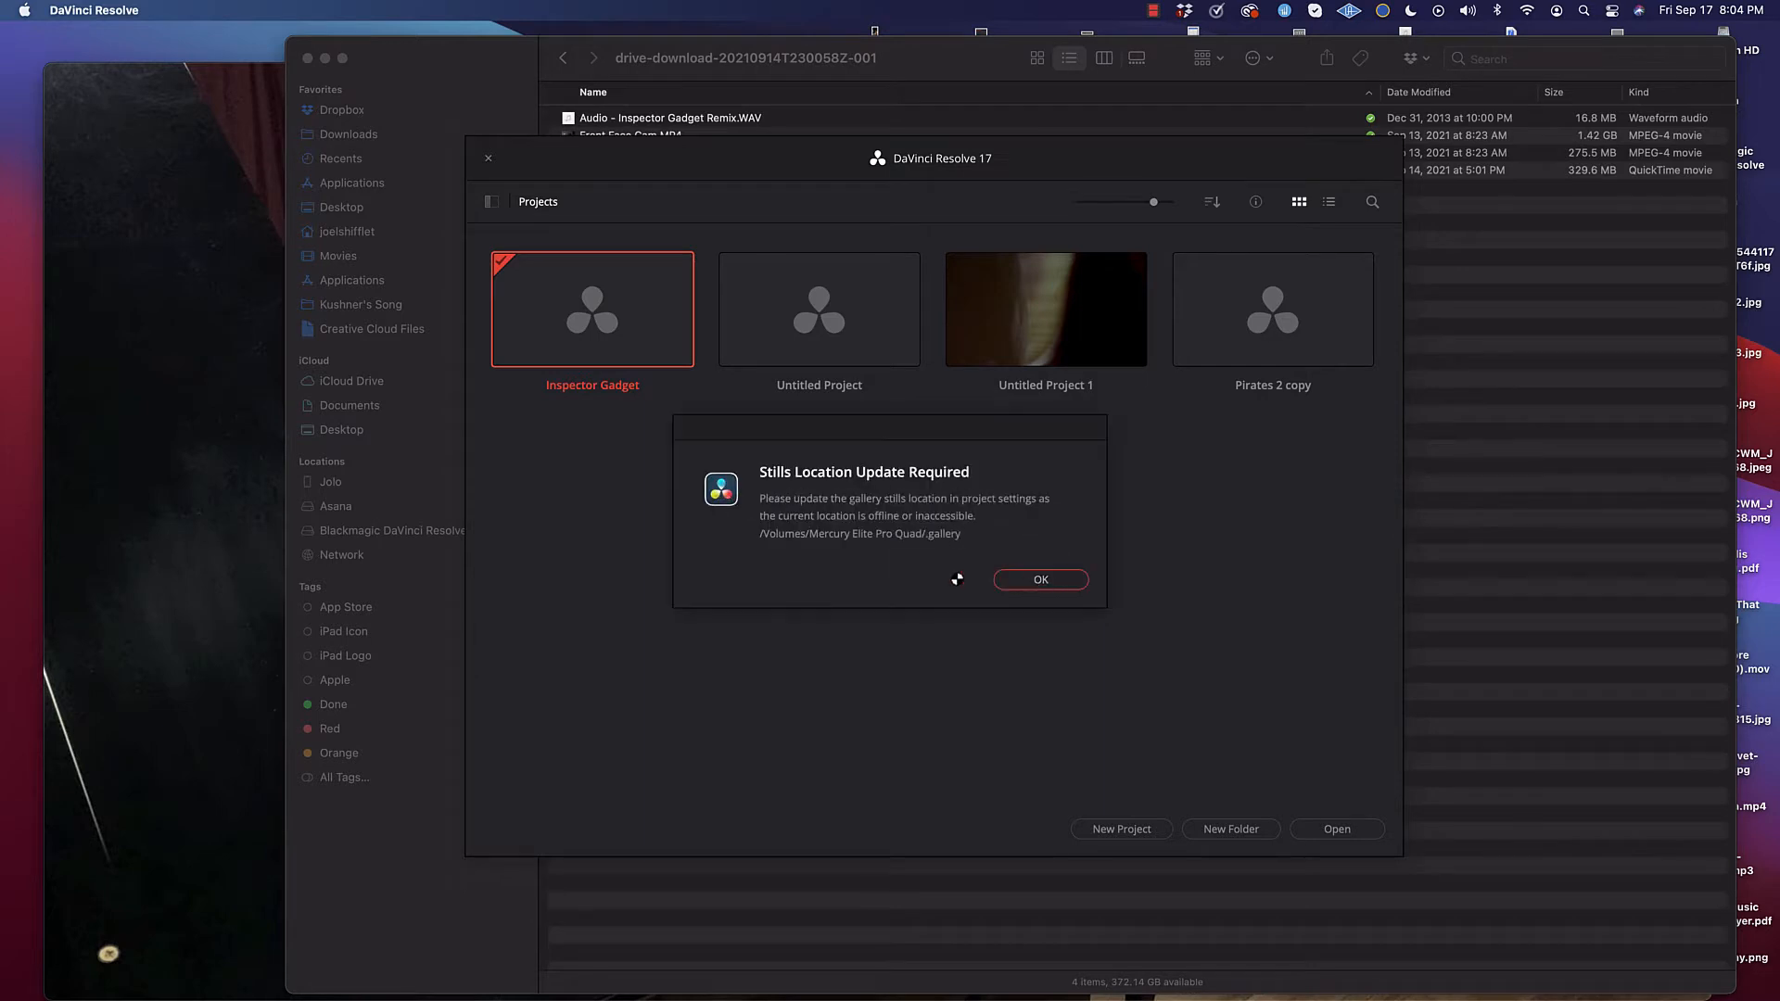
pyautogui.click(1016, 586)
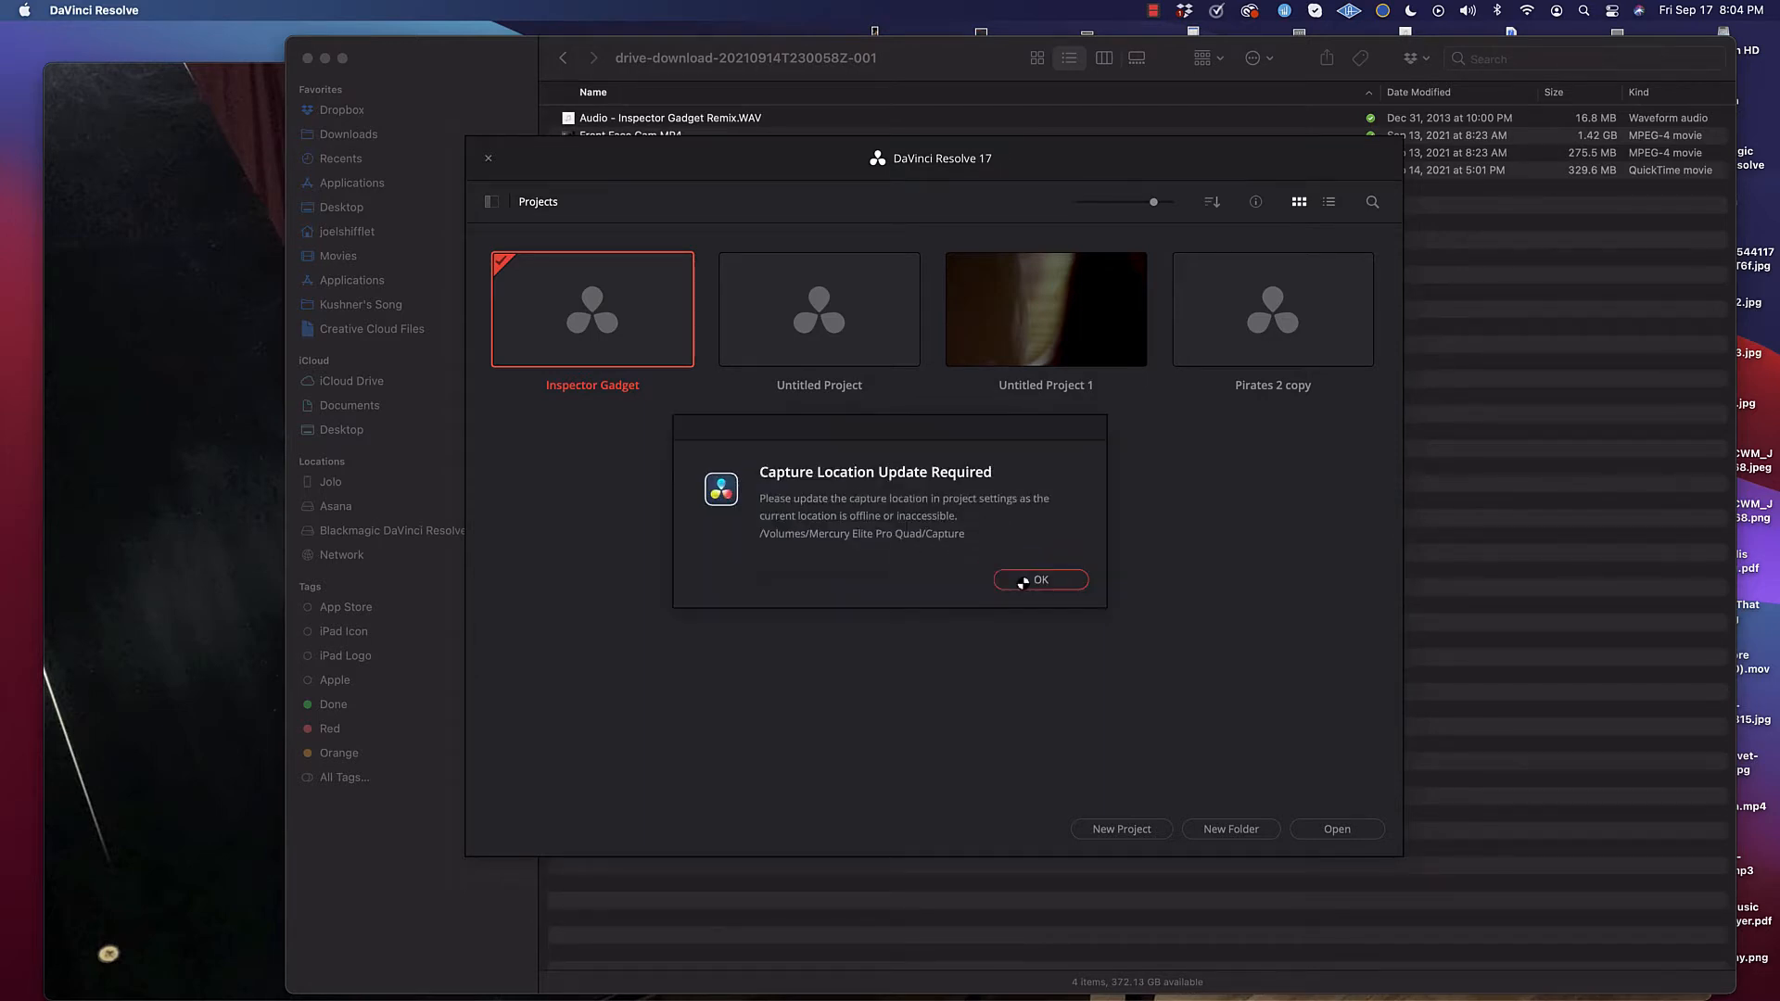
pyautogui.click(1014, 582)
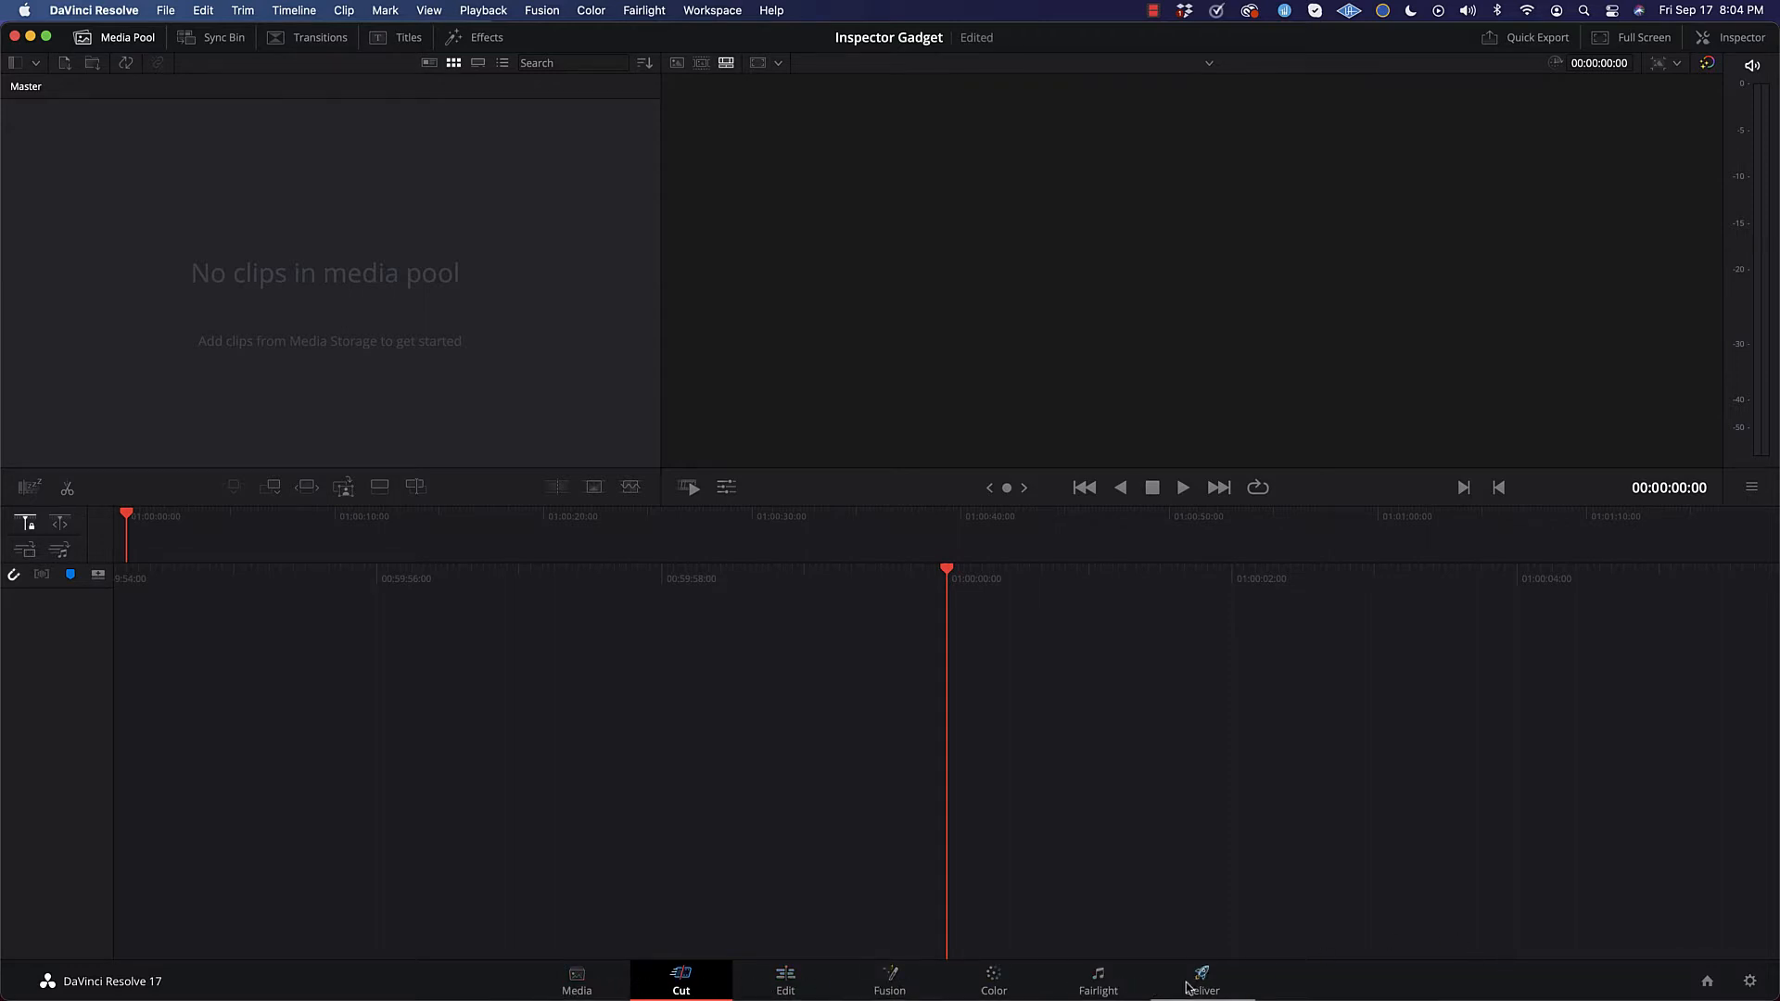
# Step: Look through the Media, Cut, Edit, Fusion, Color and Fairlight pages of the empty project
pyautogui.click(577, 983)
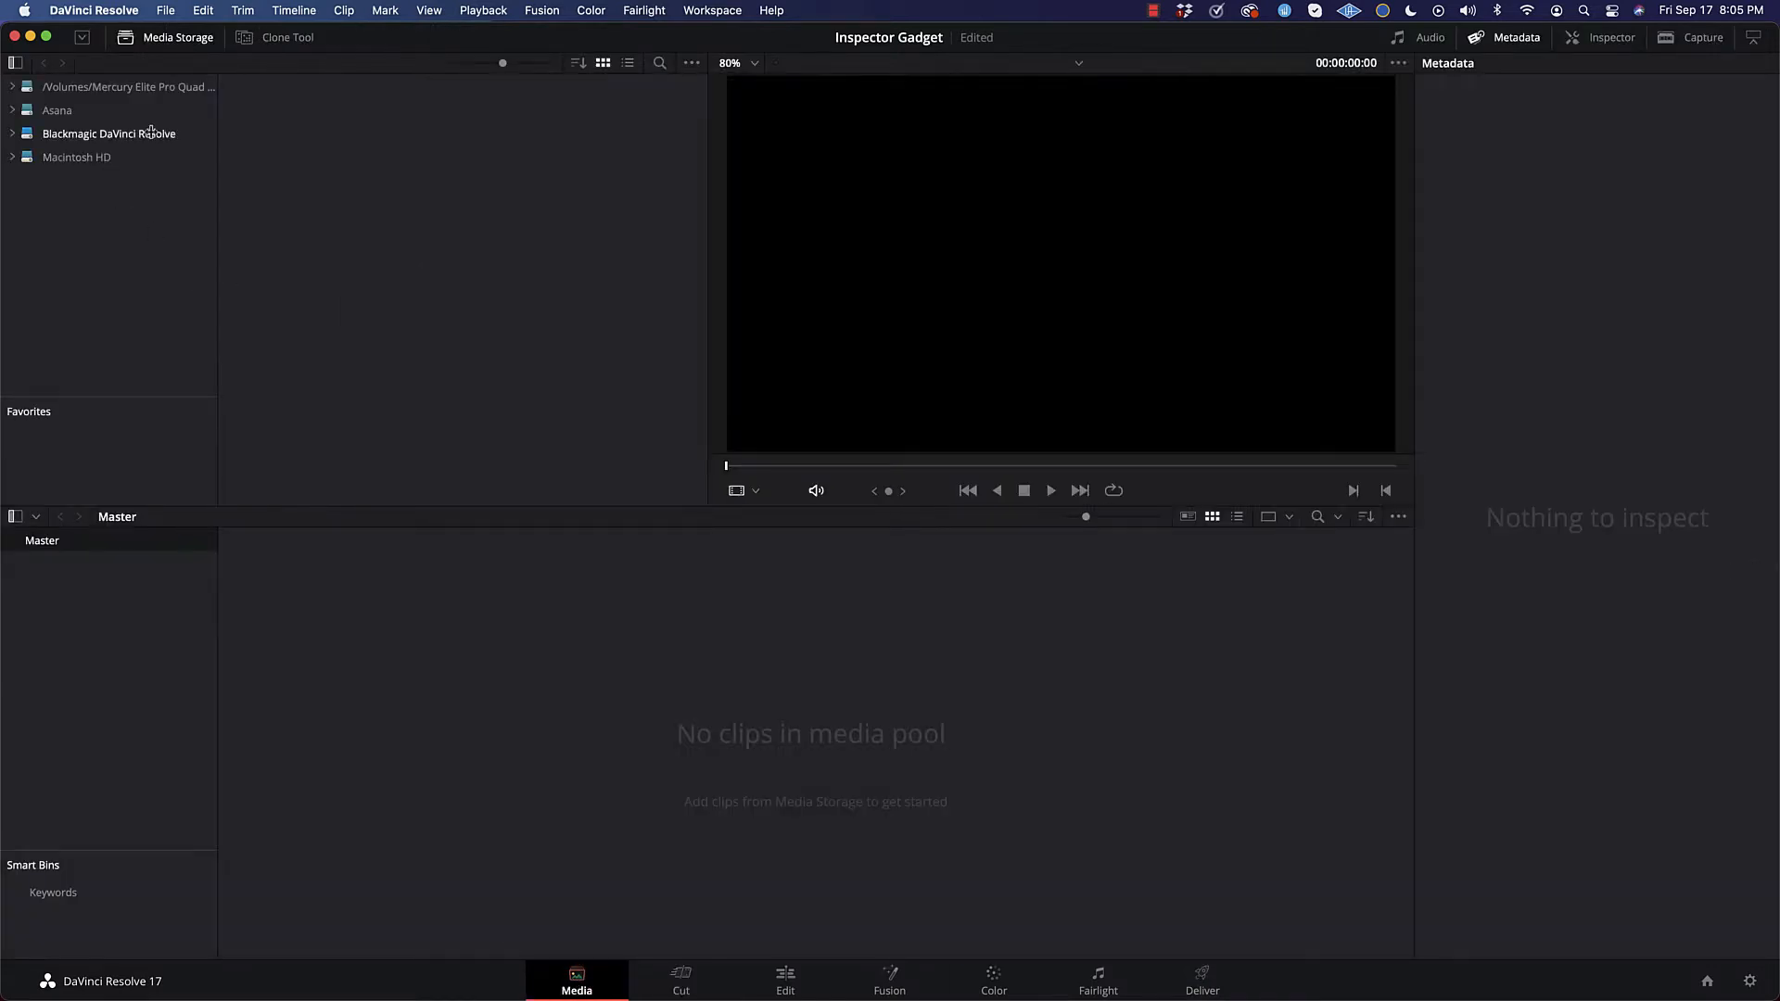
pyautogui.click(686, 981)
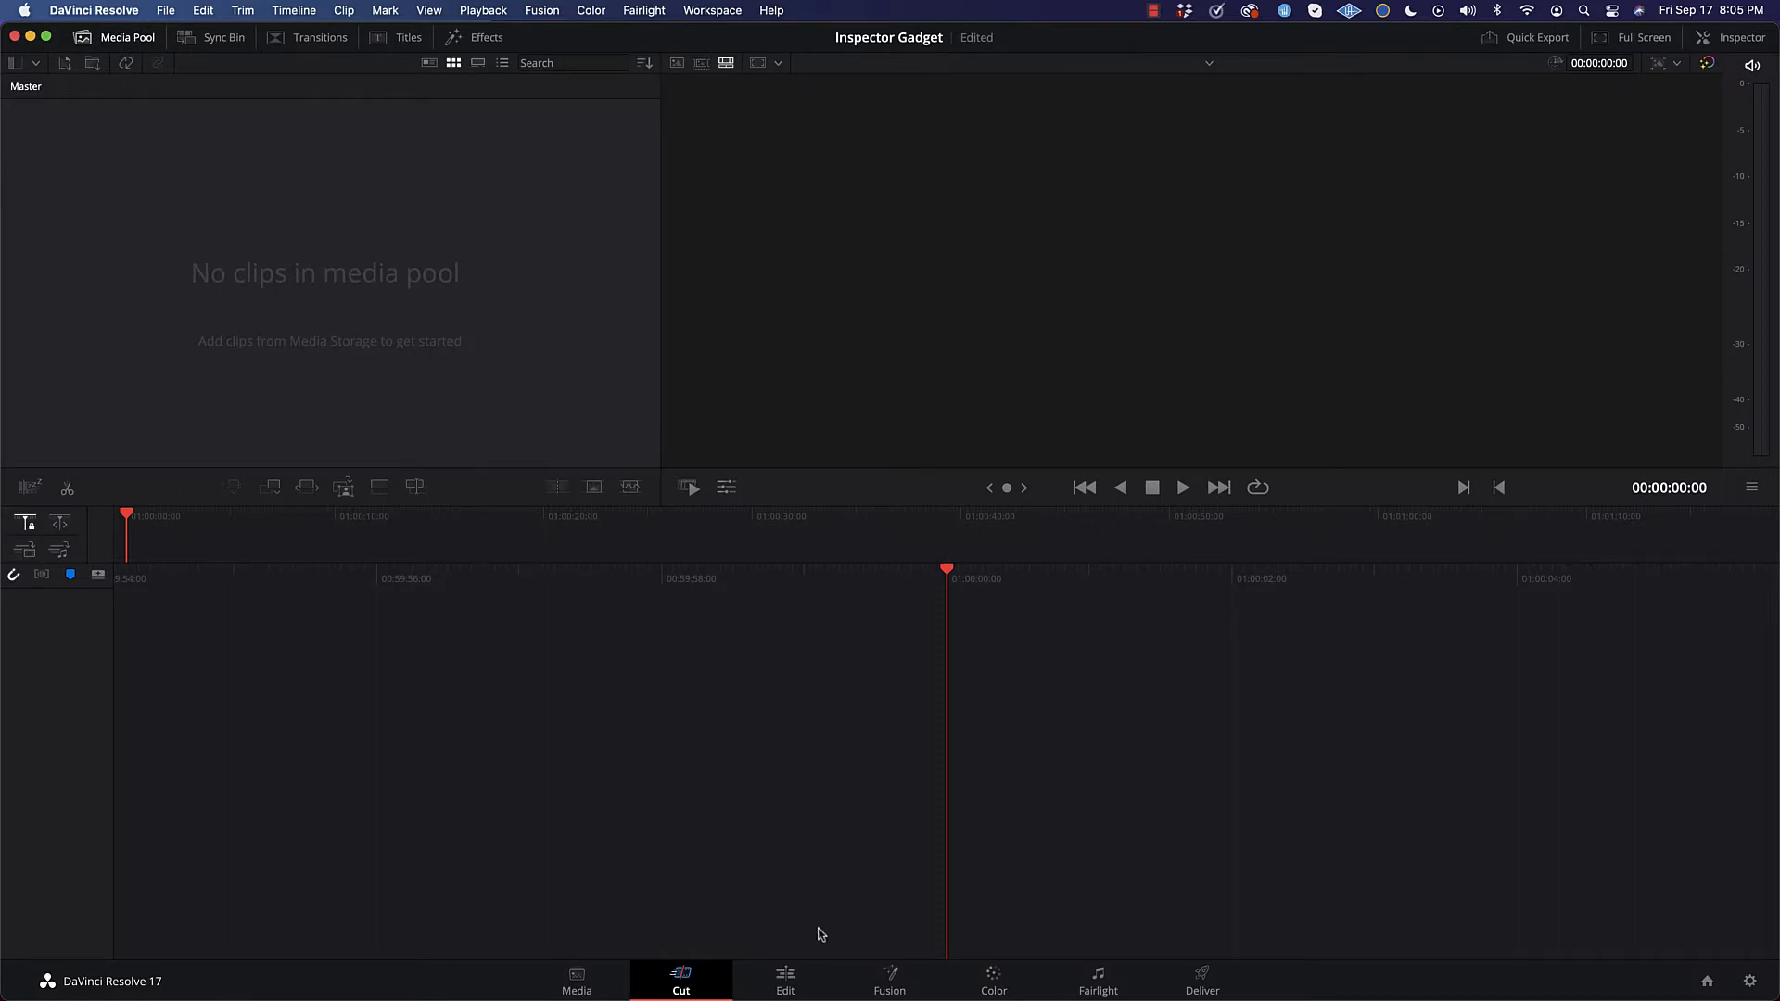
pyautogui.click(790, 979)
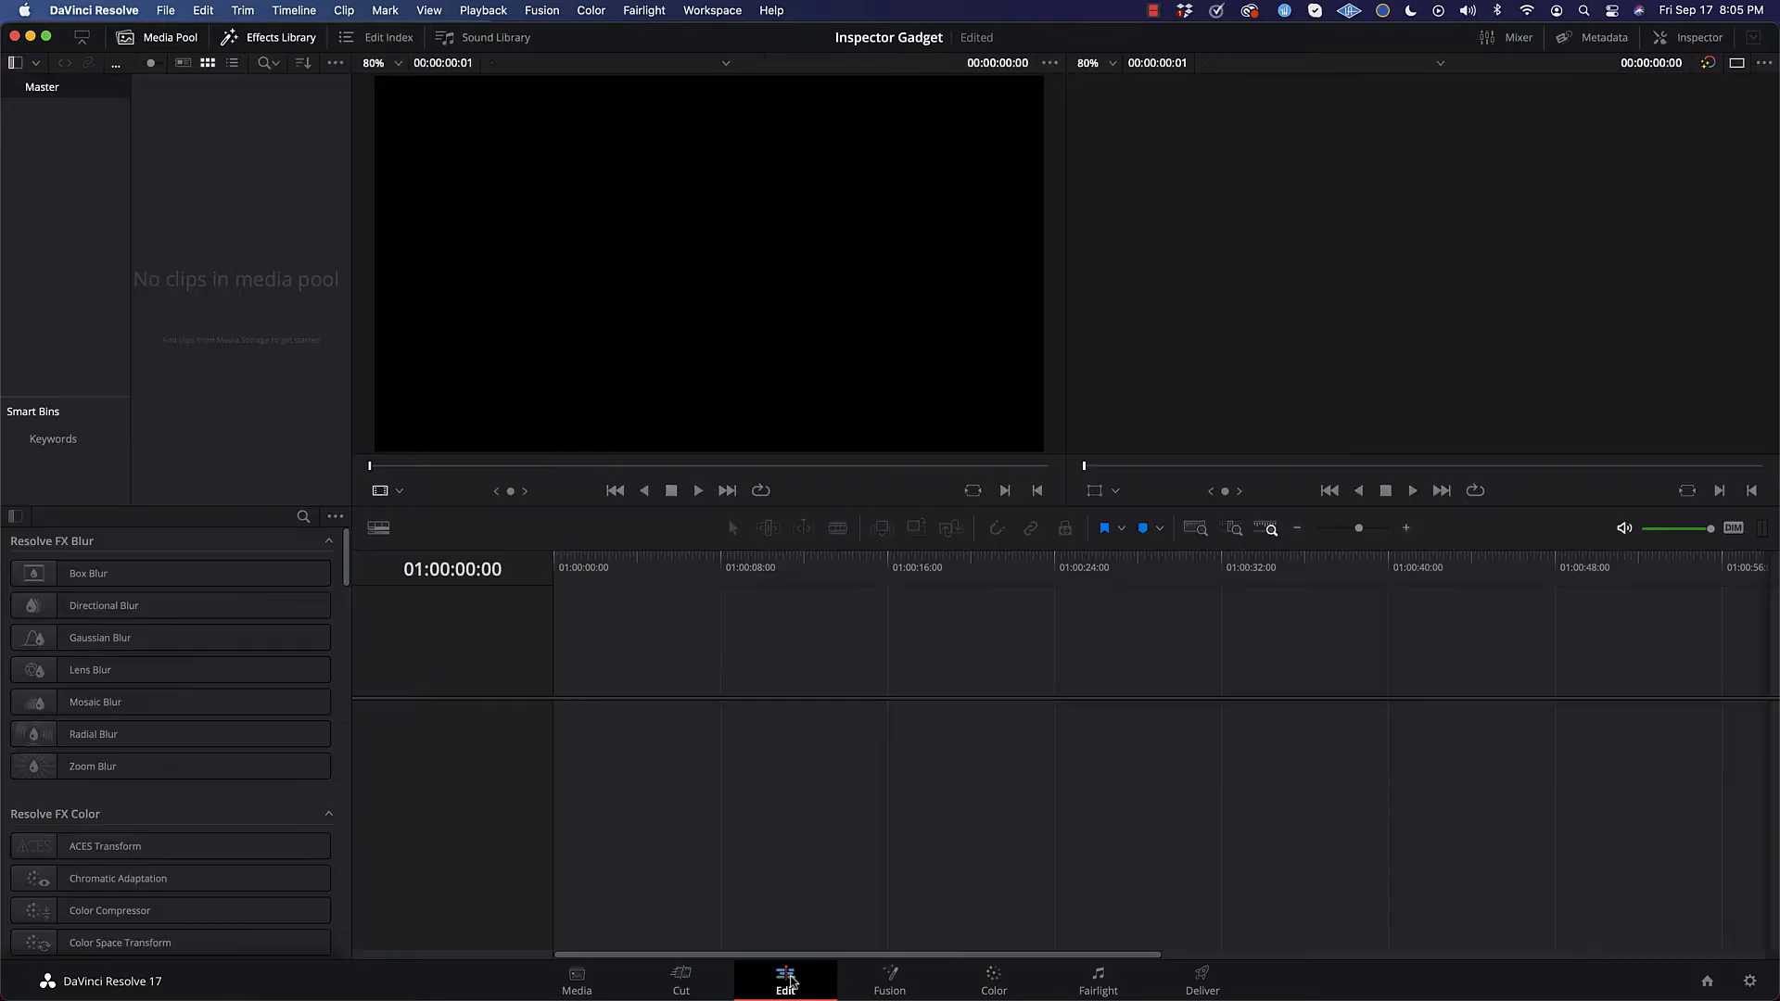
pyautogui.click(890, 985)
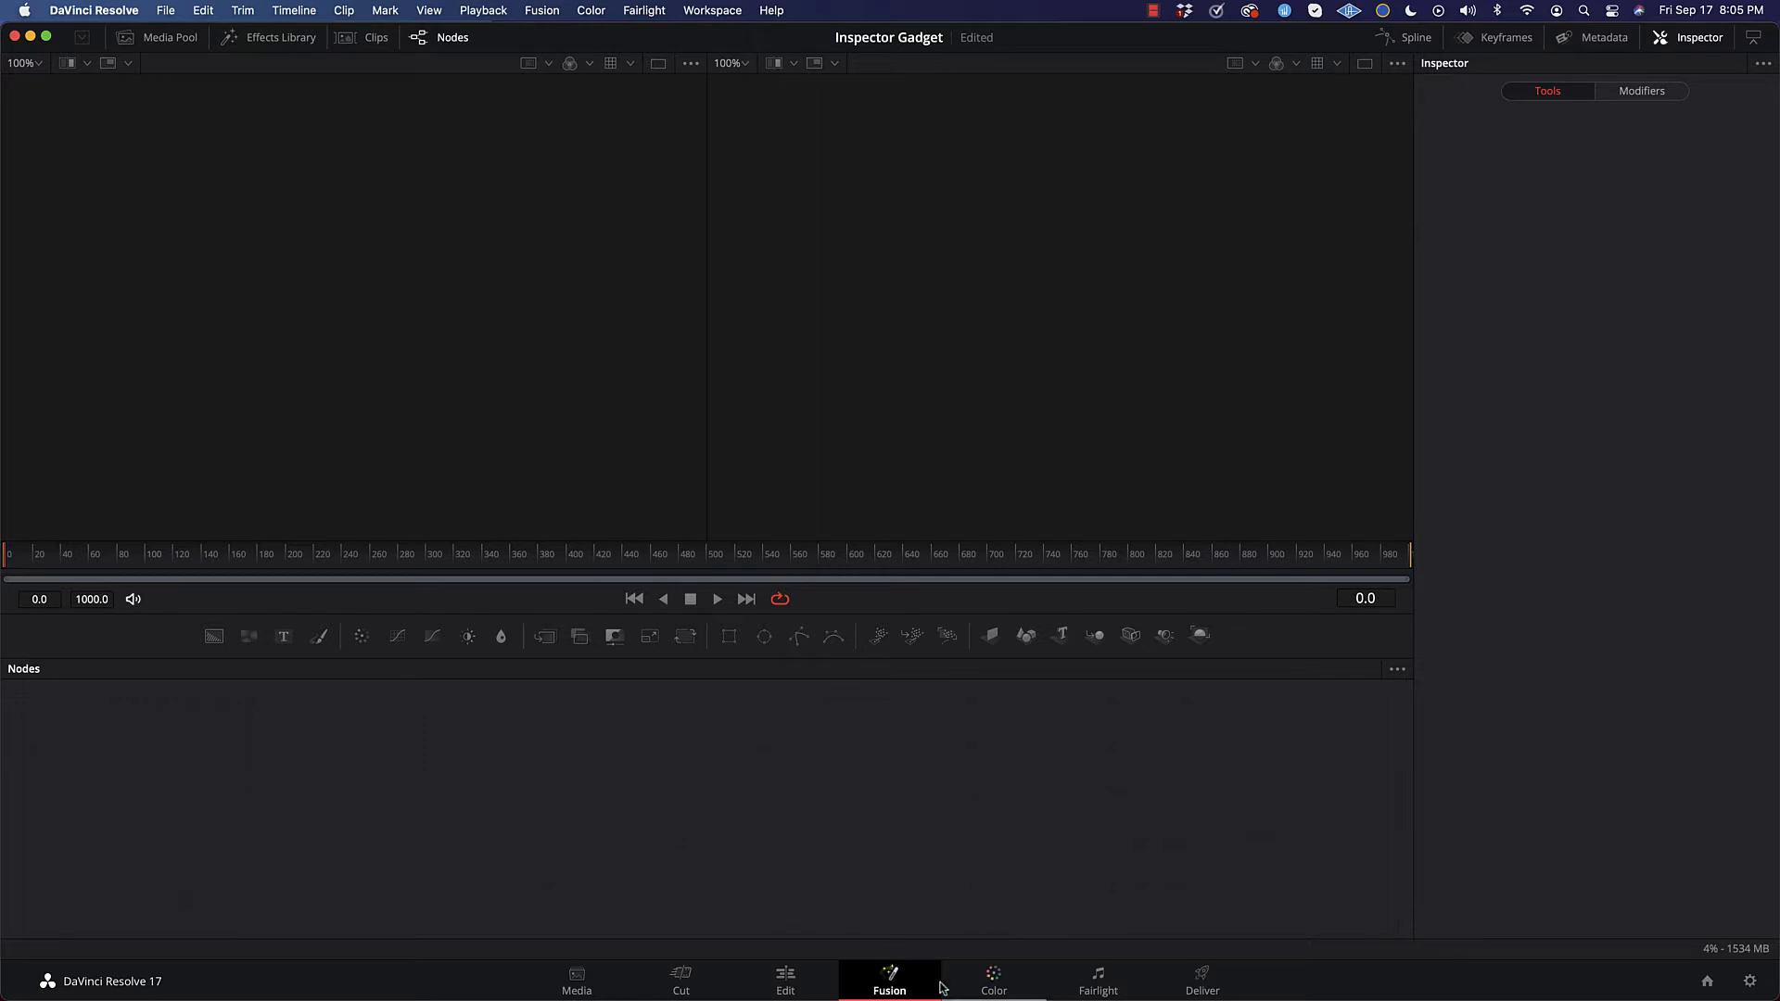
pyautogui.click(993, 987)
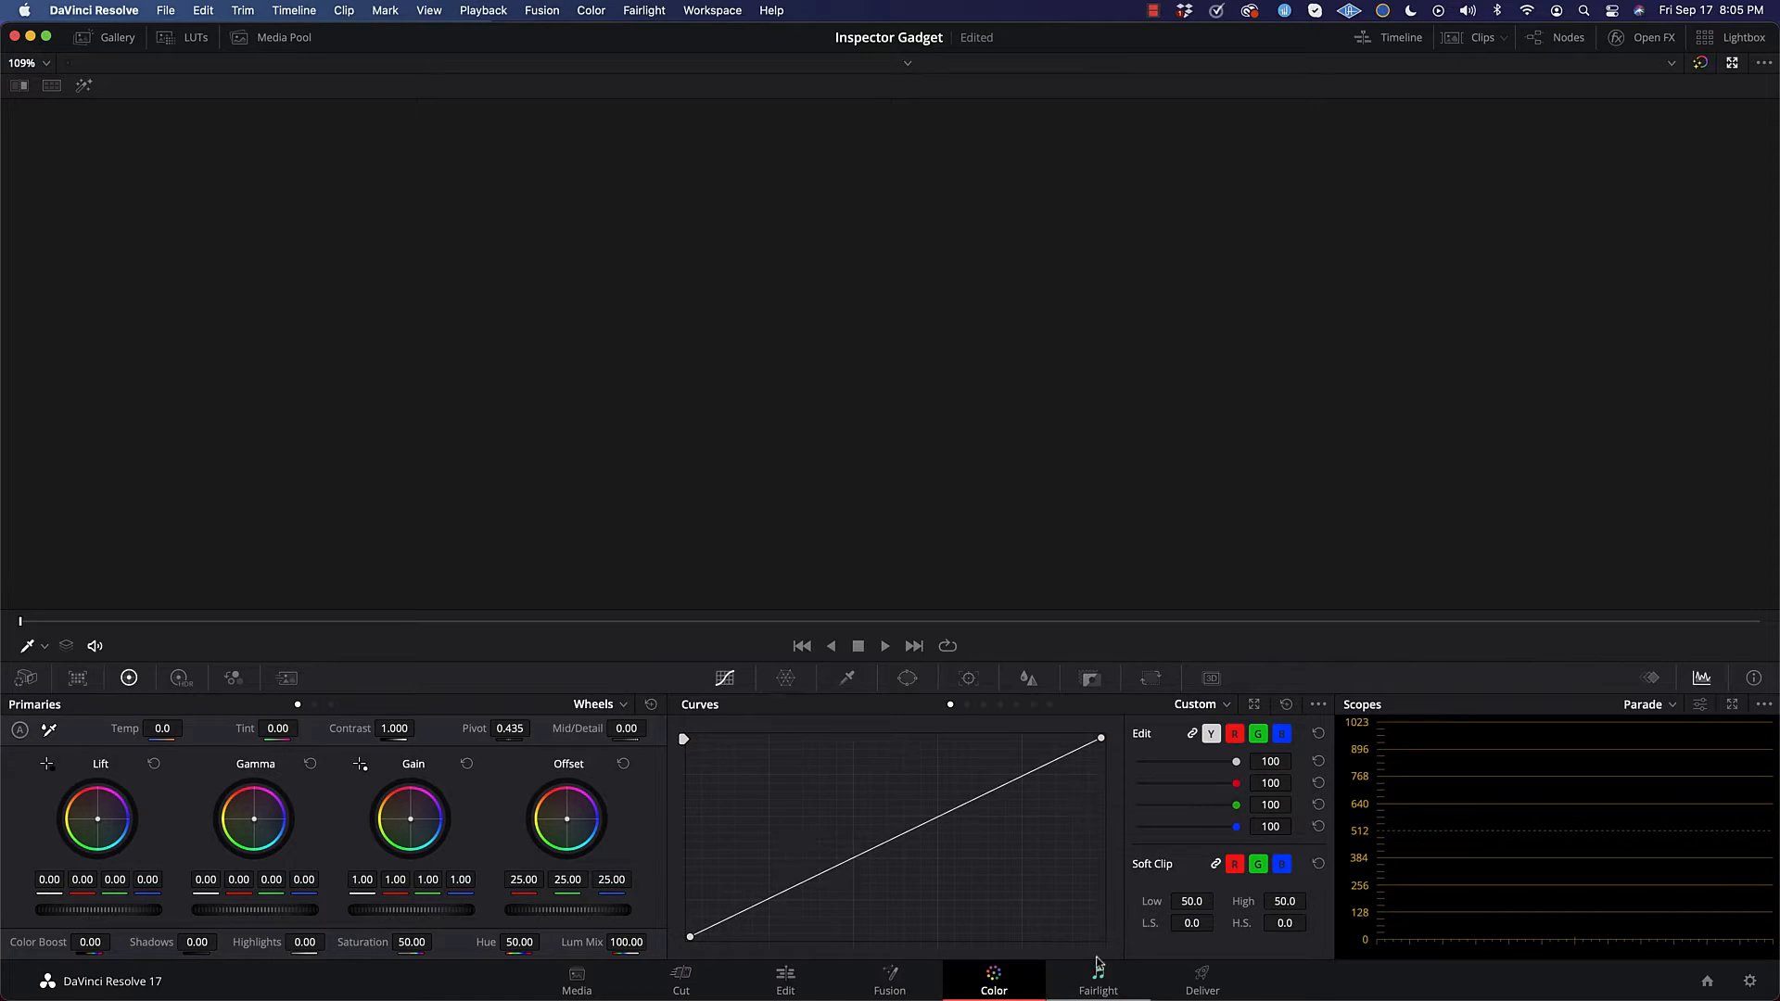
pyautogui.click(1097, 985)
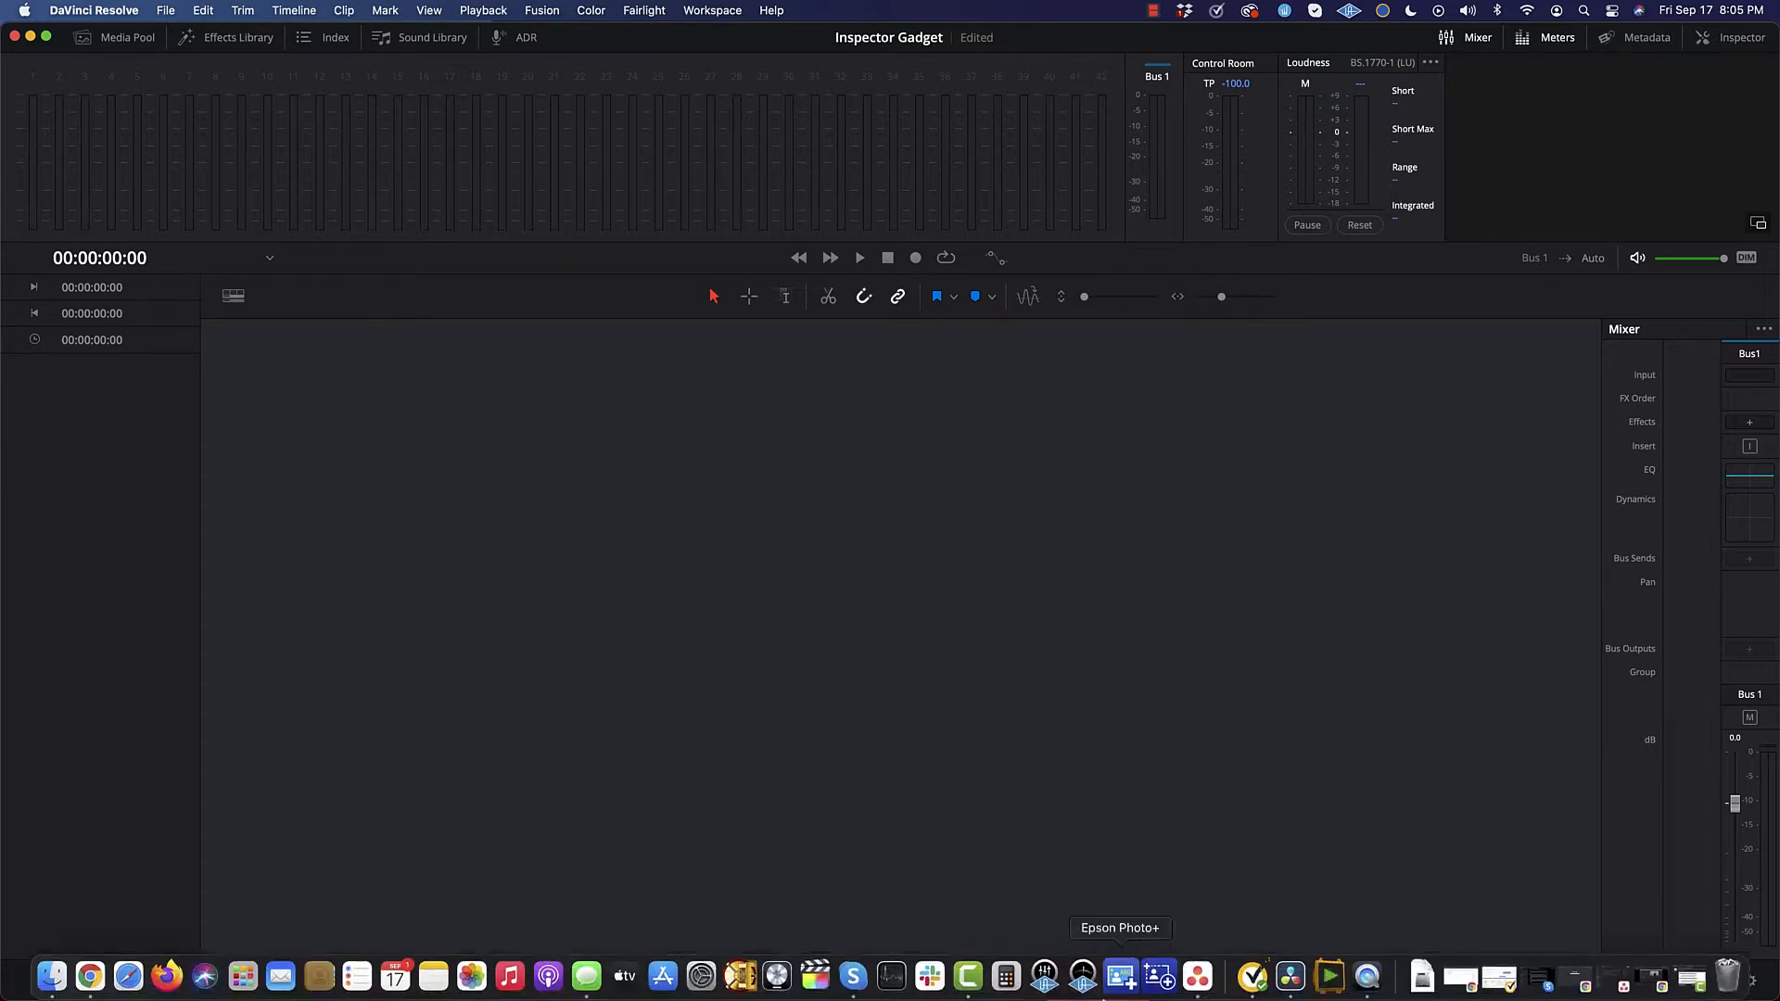
# Step: View the Deliver page, return to the Media page and check its Media Storage browser
pyautogui.click(1206, 983)
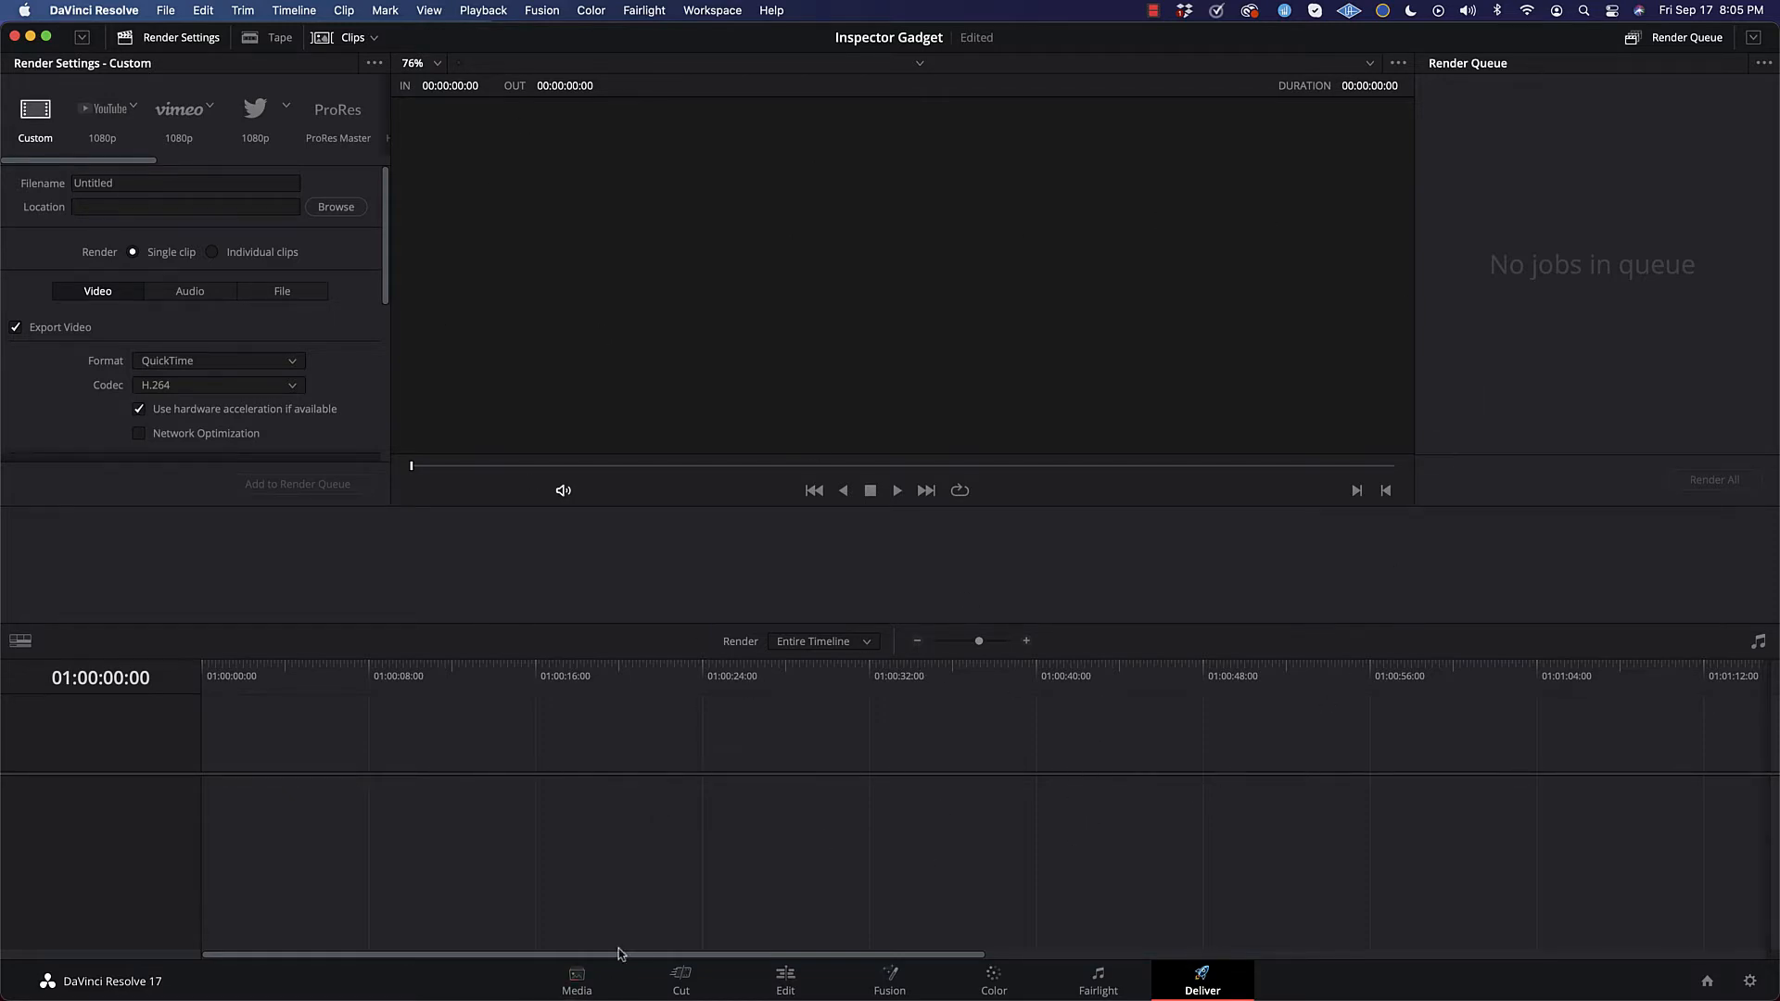
pyautogui.click(577, 981)
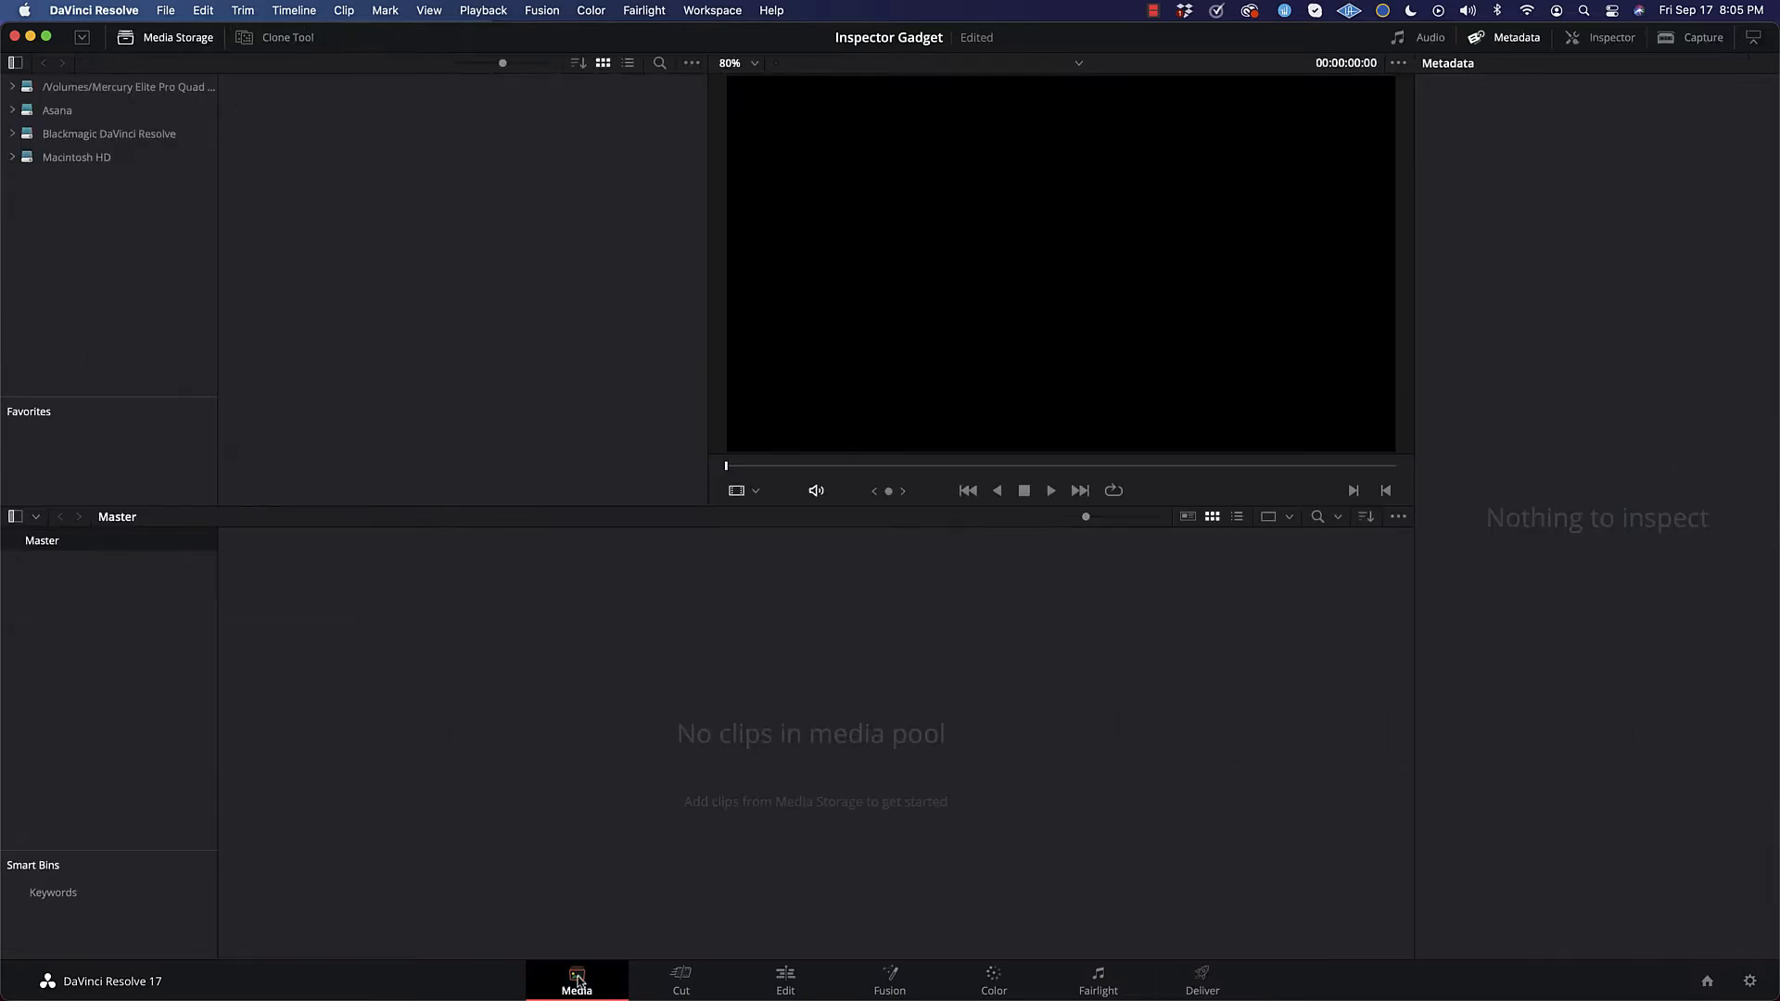
pyautogui.click(176, 39)
pyautogui.click(177, 41)
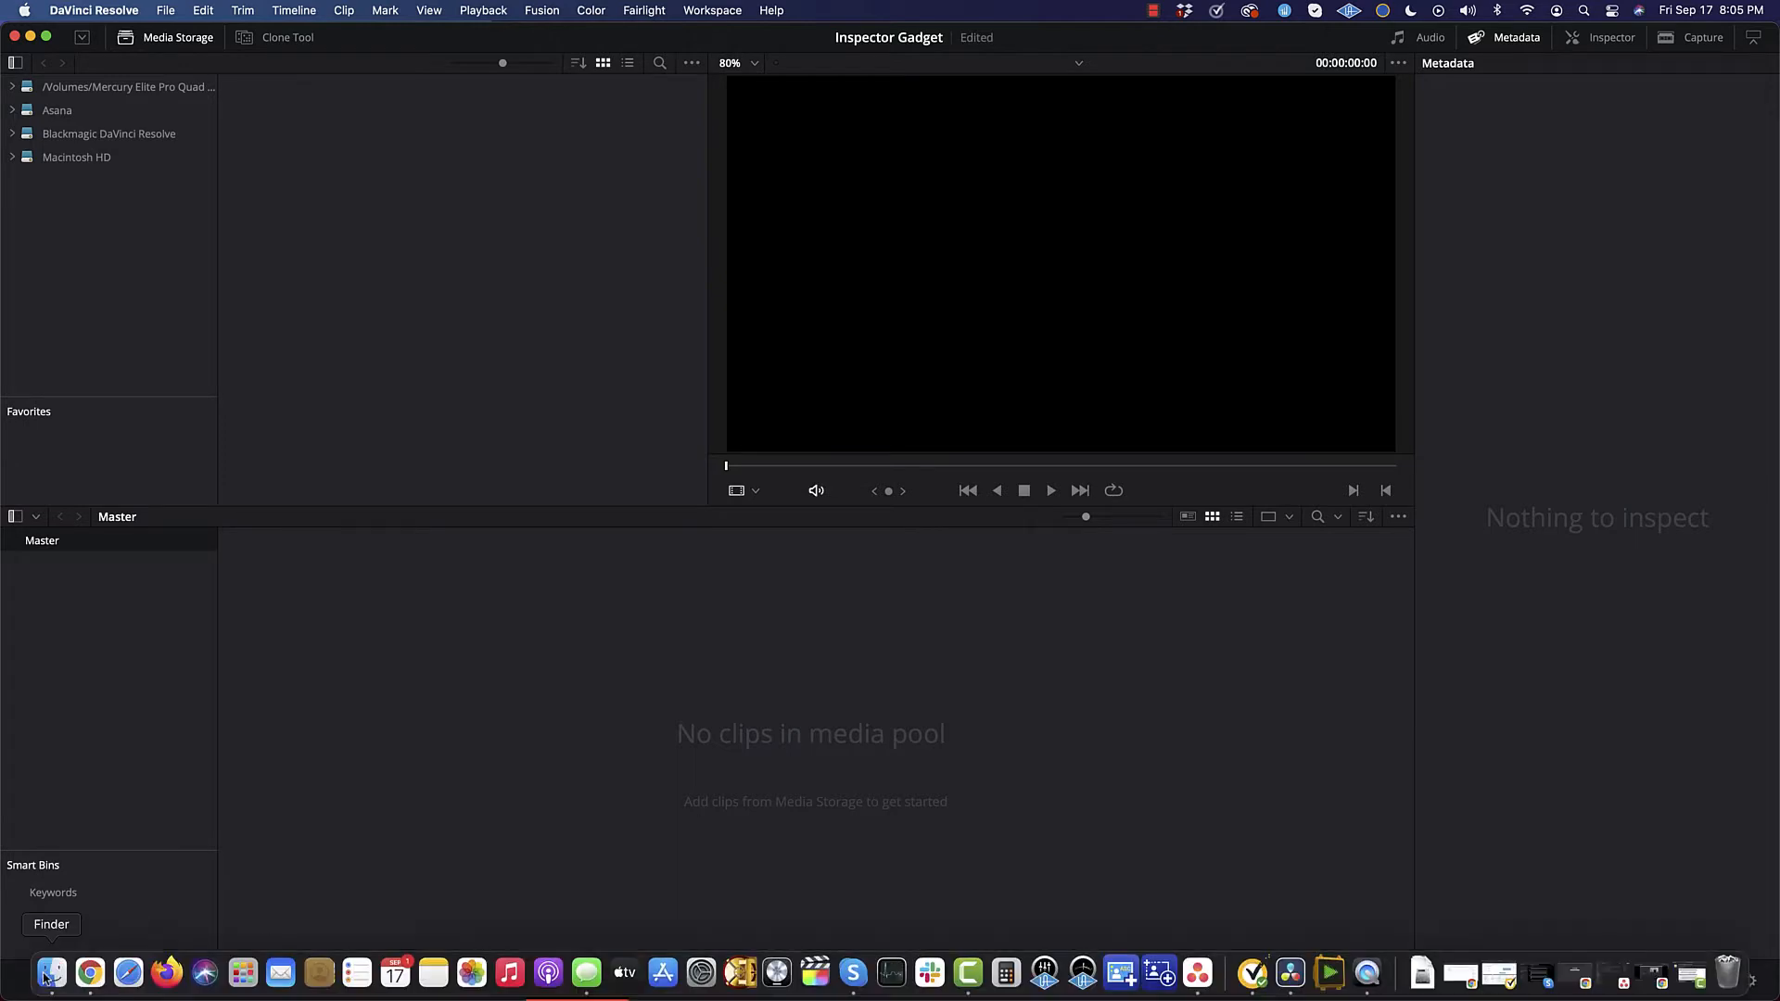
# Step: Bring up the Finder folder with the recordings and shrink and reposition its window over DaVinci Resolve
pyautogui.click(51, 974)
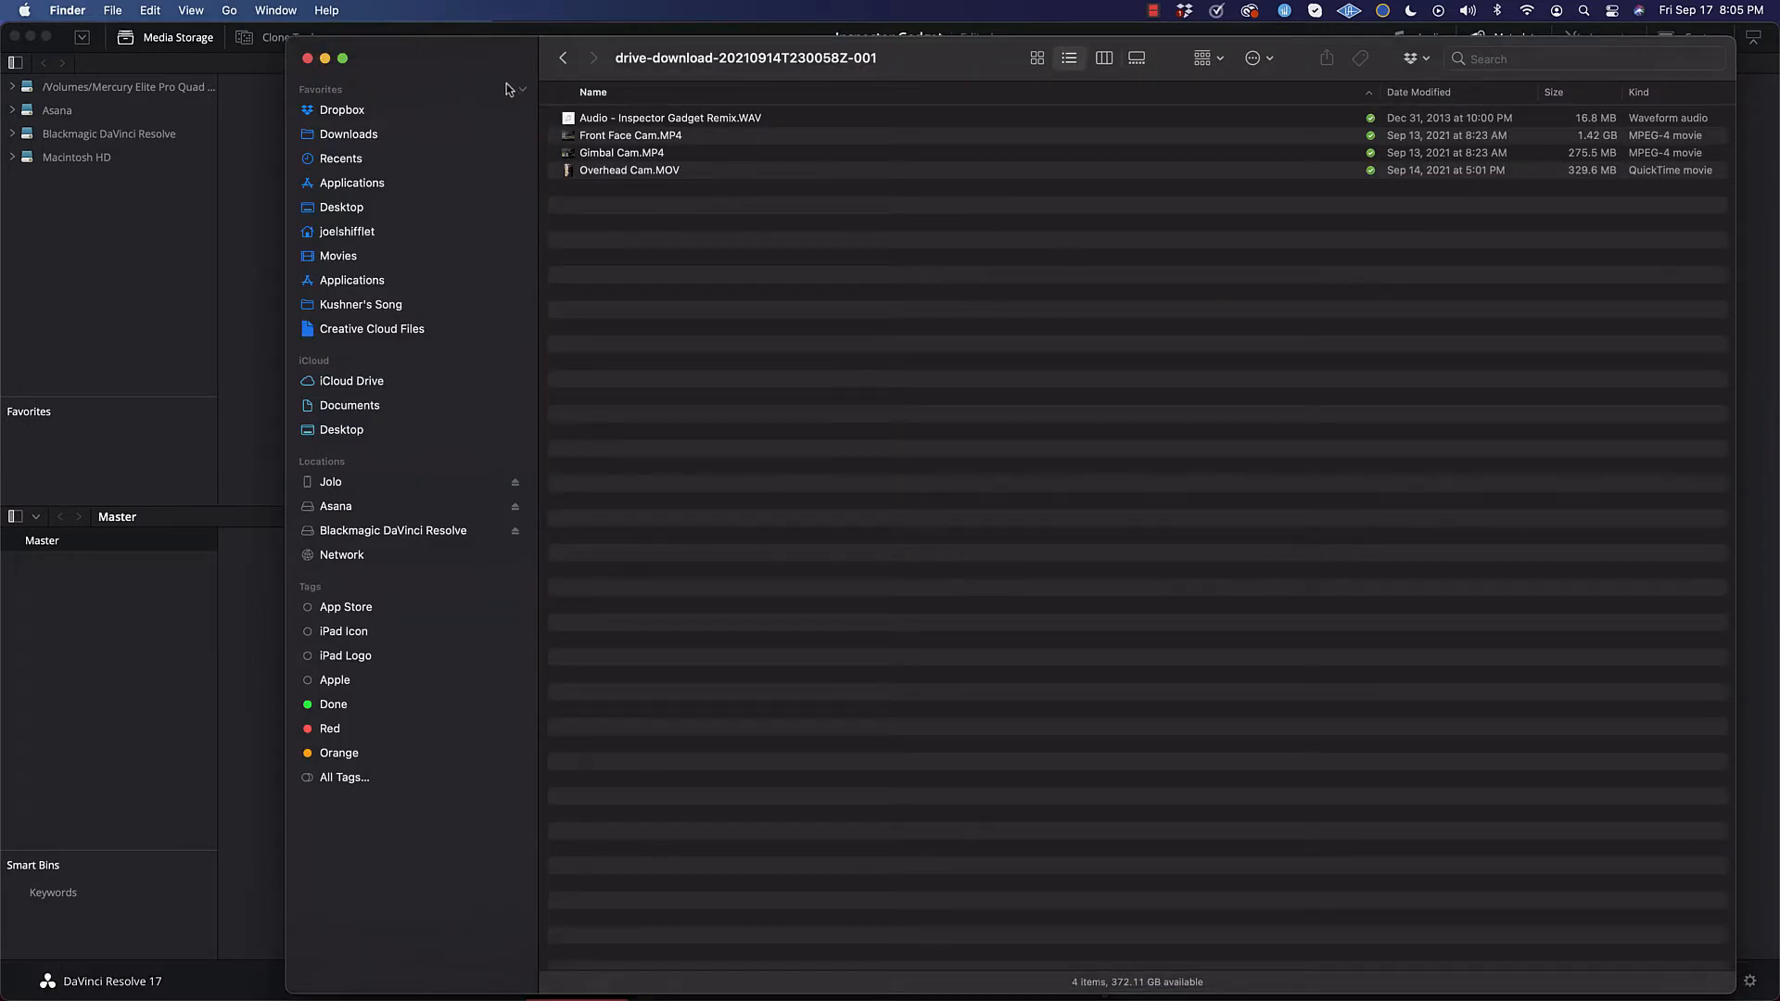
pyautogui.moveTo(1734, 989); pyautogui.dragTo(1562, 295)
pyautogui.moveTo(443, 83); pyautogui.dragTo(649, 398)
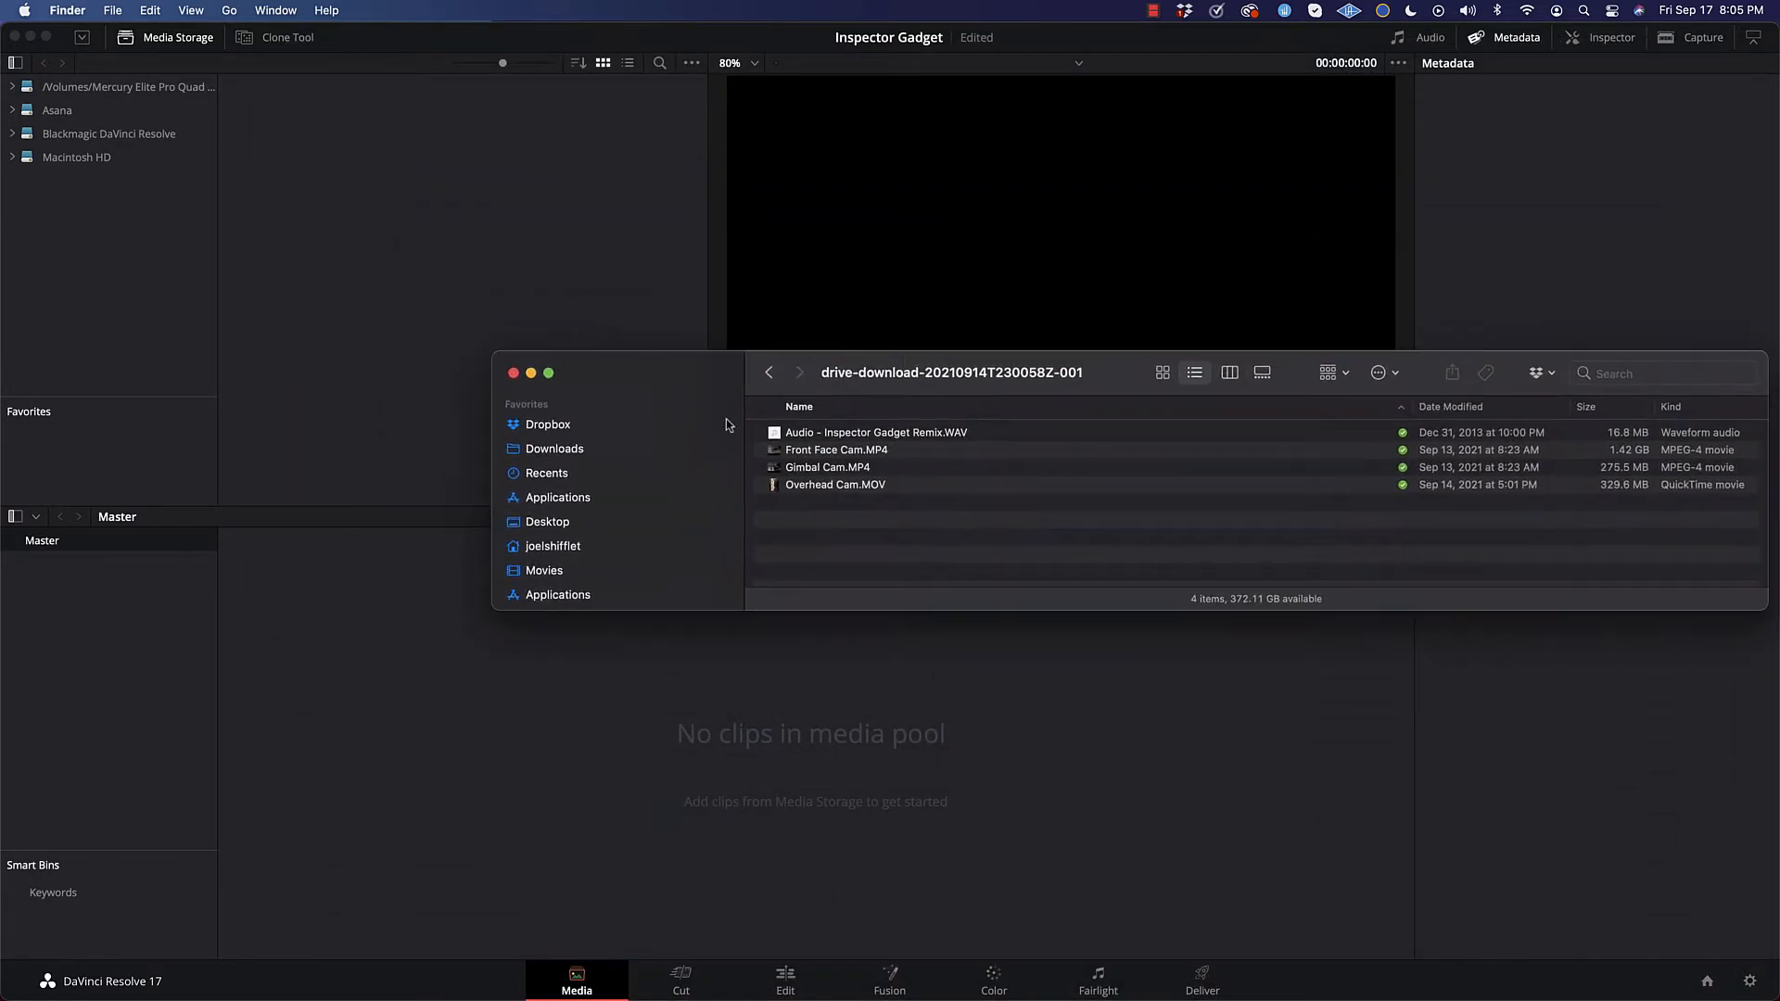
# Step: Import the audio file and all three camera files from Finder into the media pool, changing the project frame rate to match the clips
pyautogui.click(874, 485)
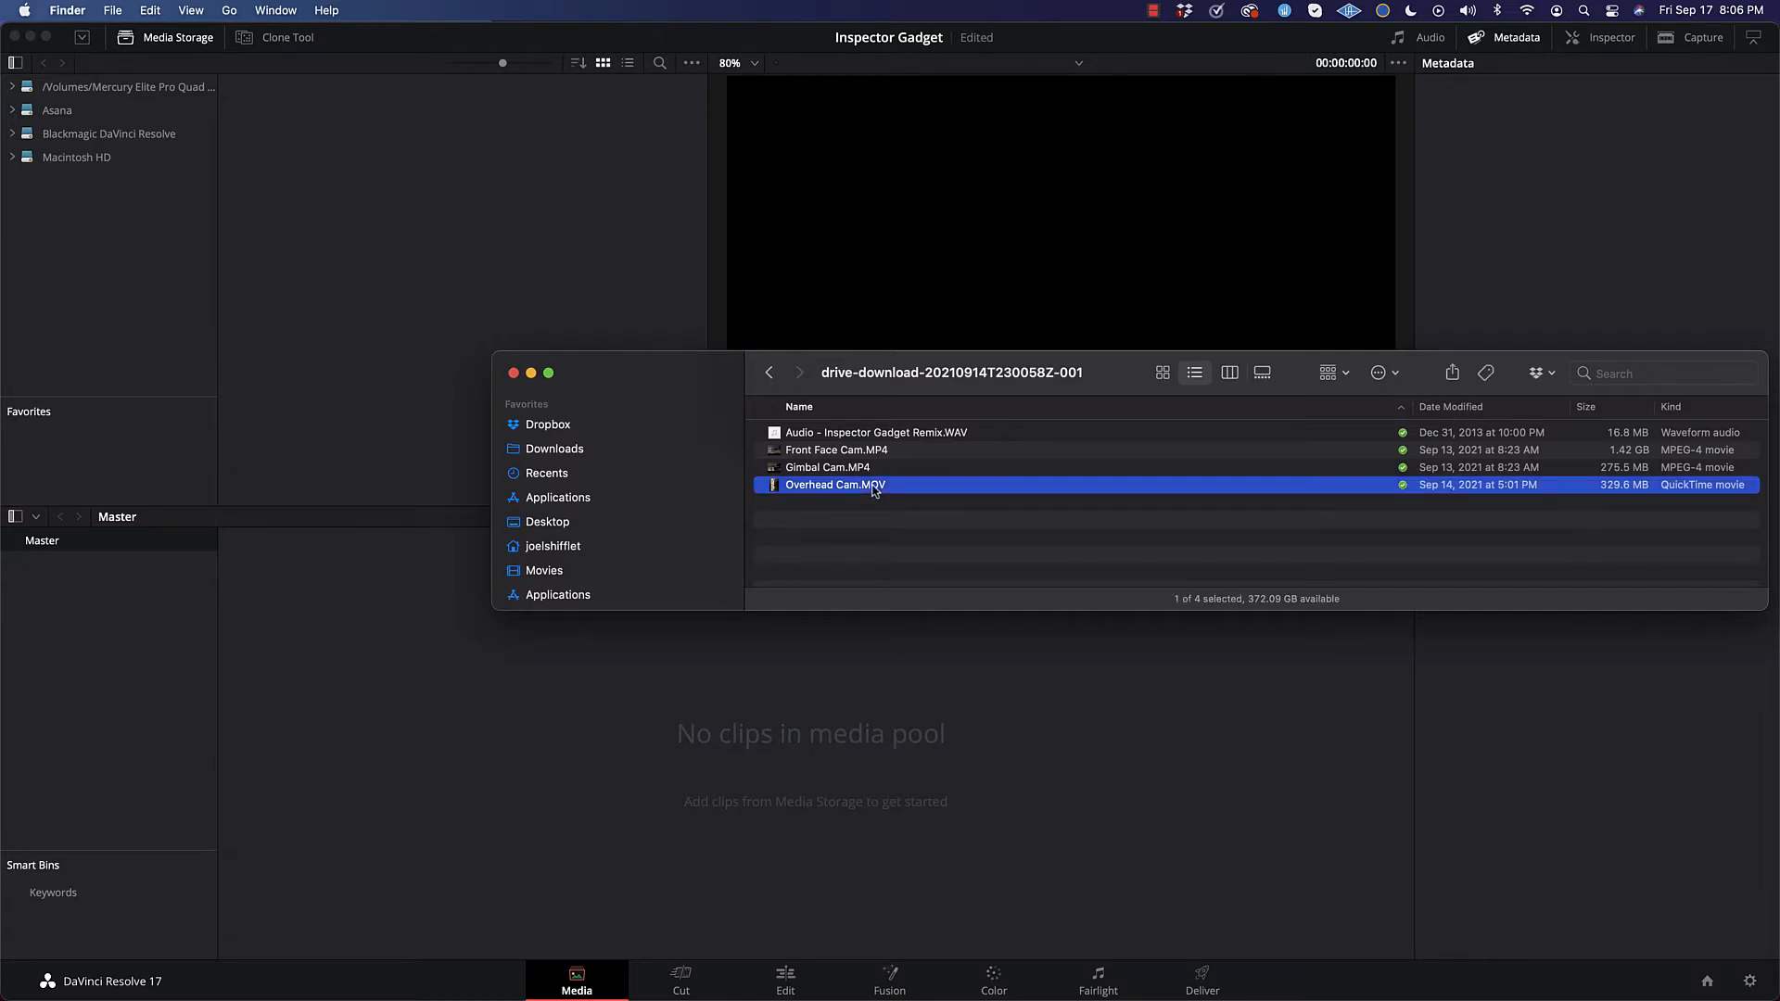
pyautogui.keyDown('shift'); pyautogui.click(853, 433); pyautogui.keyUp('shift')
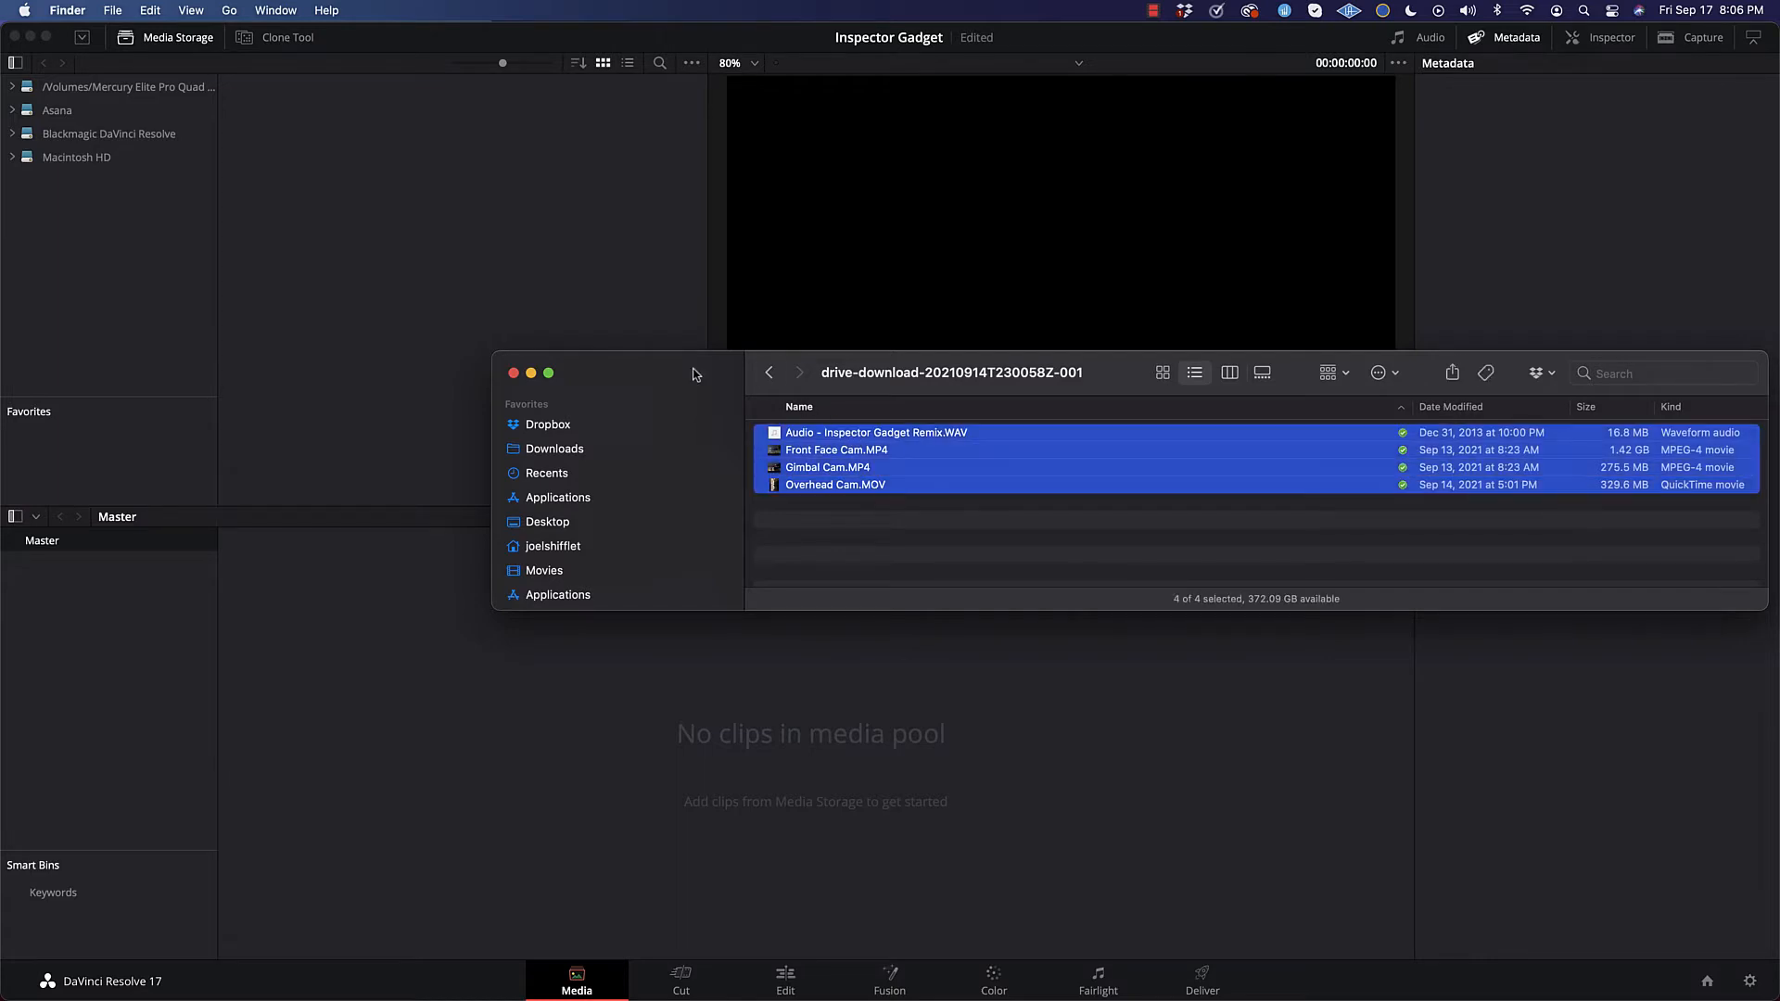
pyautogui.moveTo(682, 373); pyautogui.dragTo(652, 136)
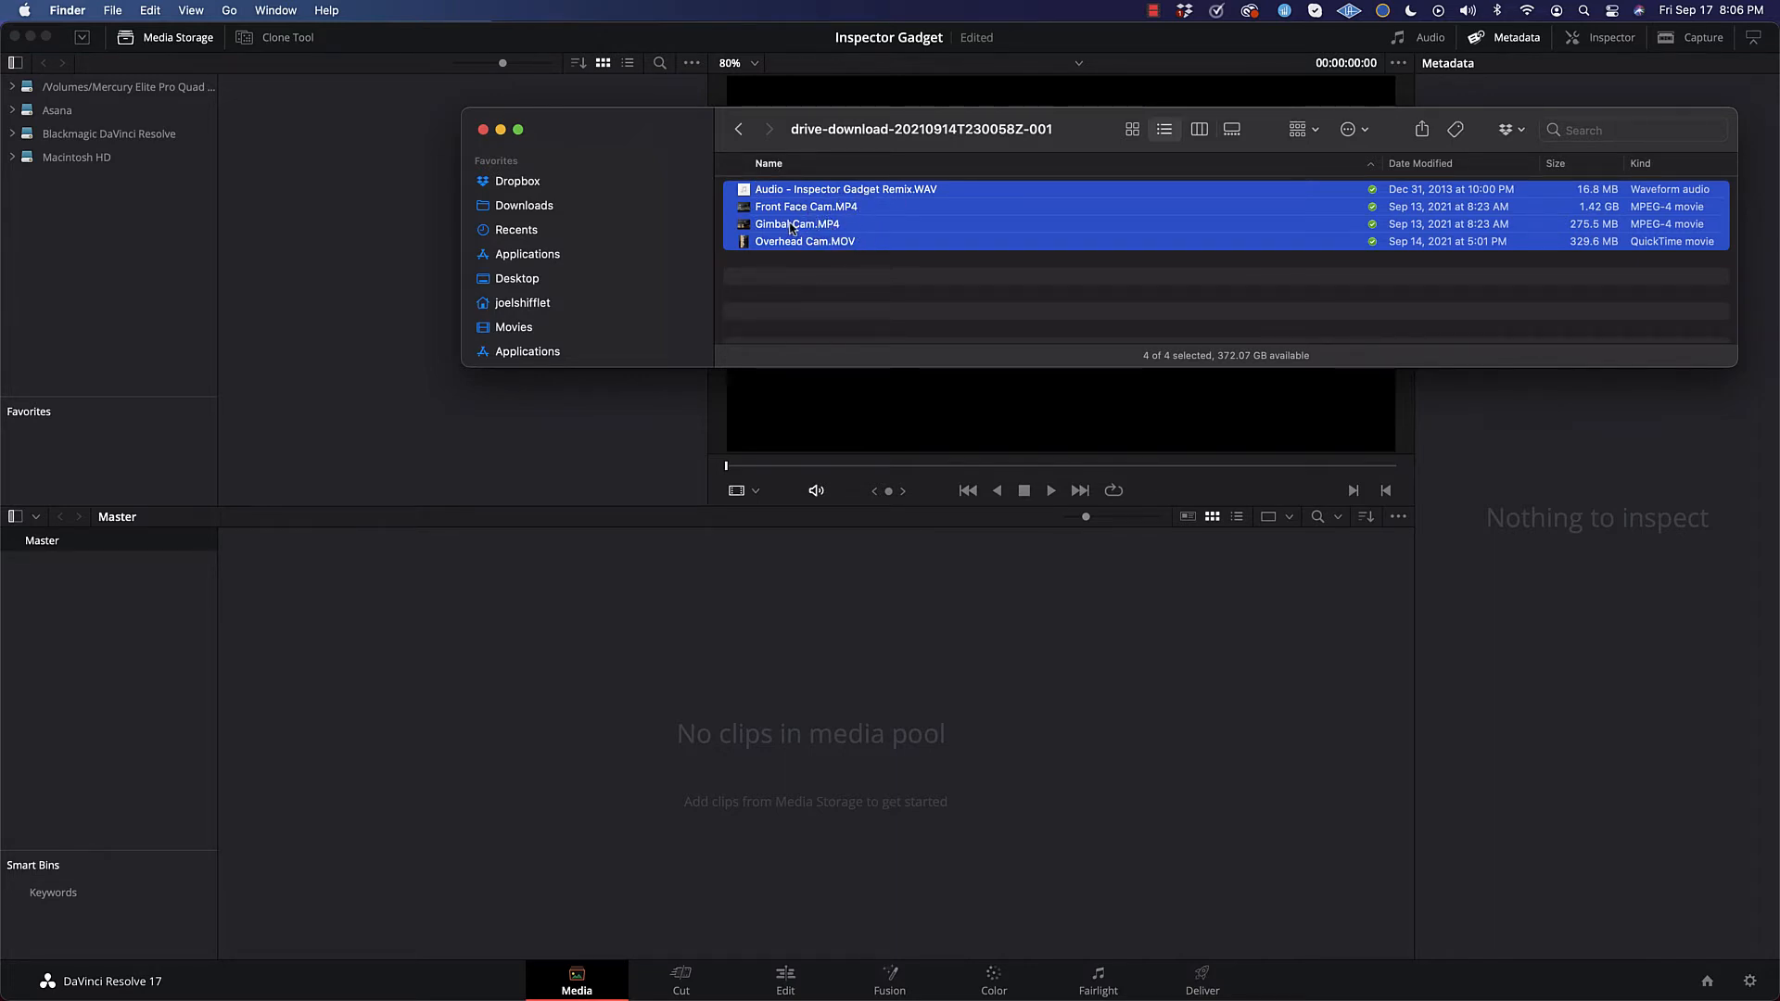
pyautogui.moveTo(791, 227); pyautogui.dragTo(769, 766)
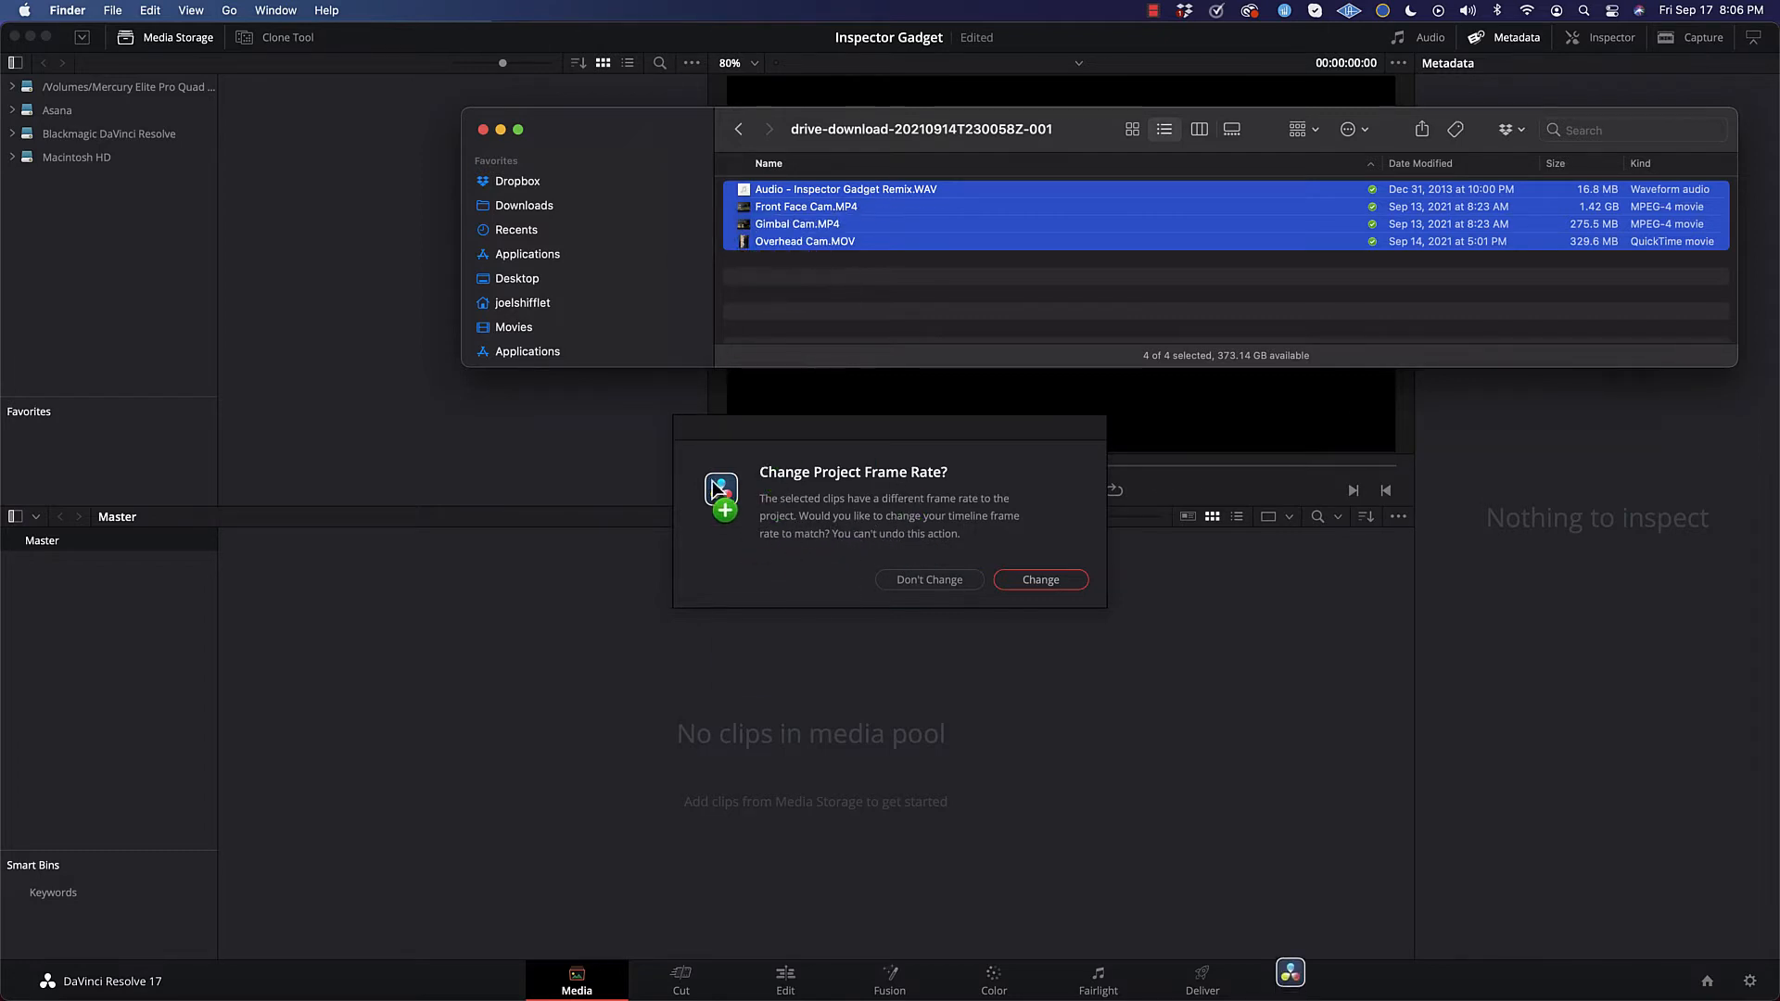
pyautogui.moveTo(714, 487); pyautogui.dragTo(743, 469)
pyautogui.click(1033, 585)
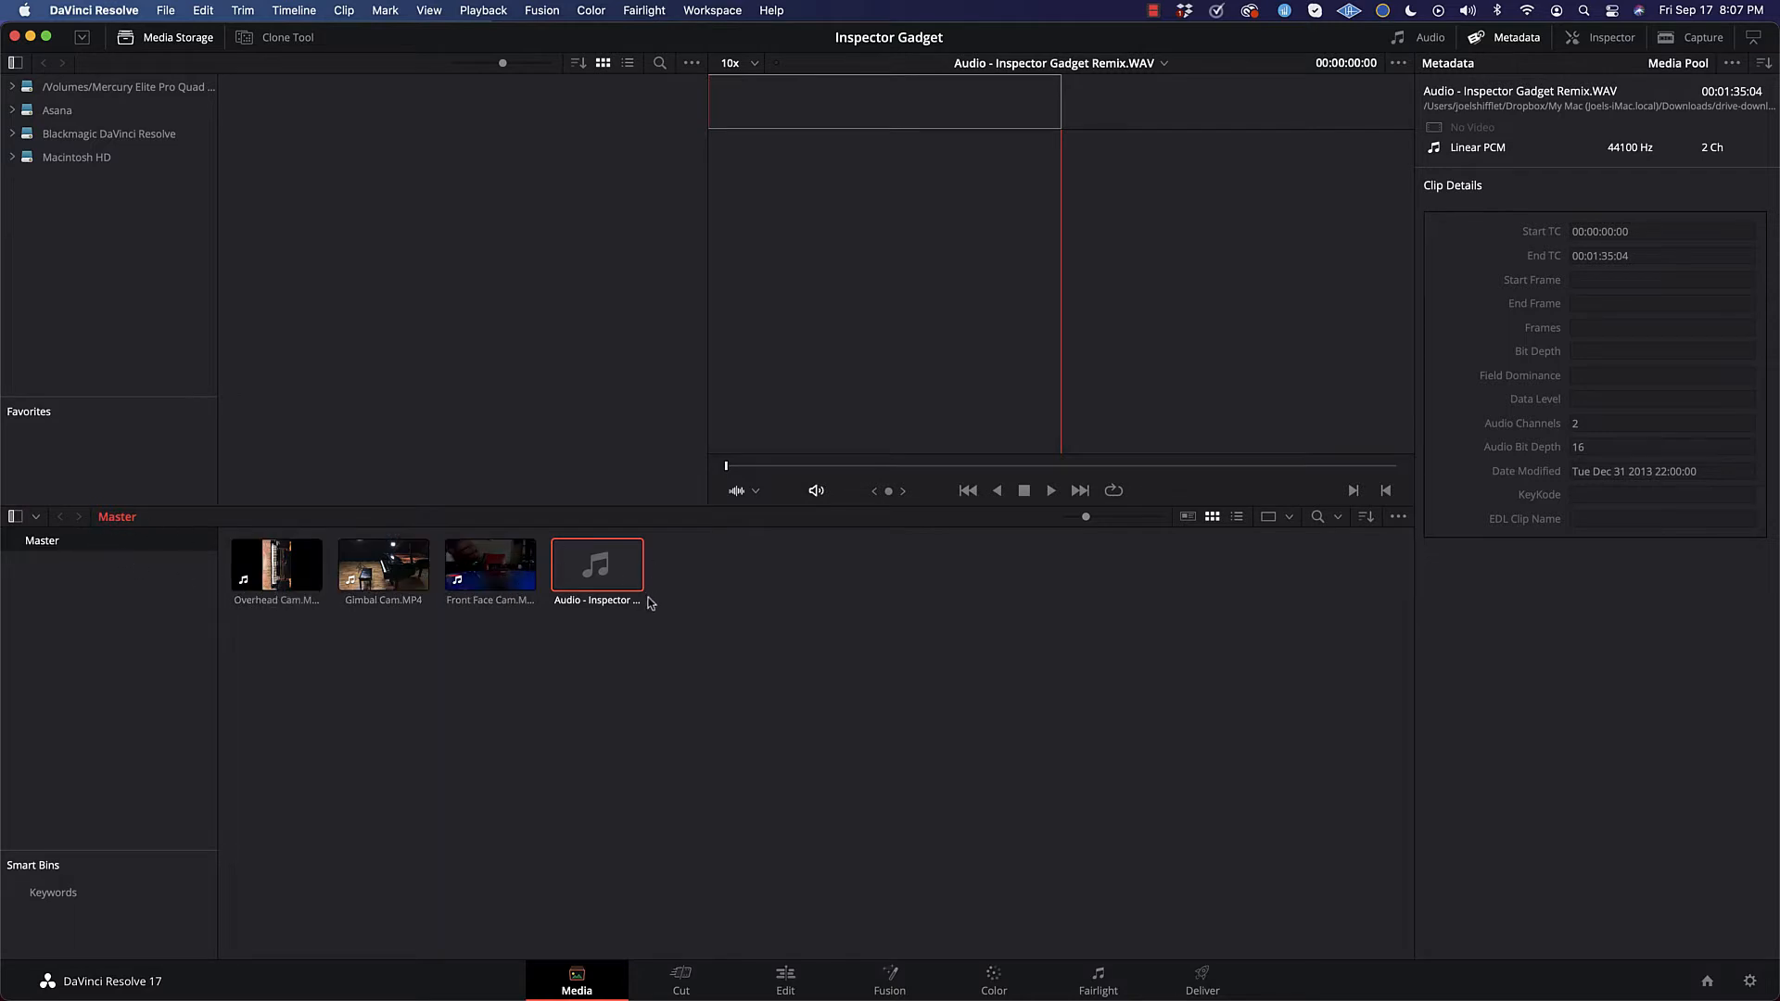
# Step: Preview the Front Face Cam, Gimbal Cam and Overhead Cam clips in the media pool, ending with Overhead Cam selected
pyautogui.click(501, 564)
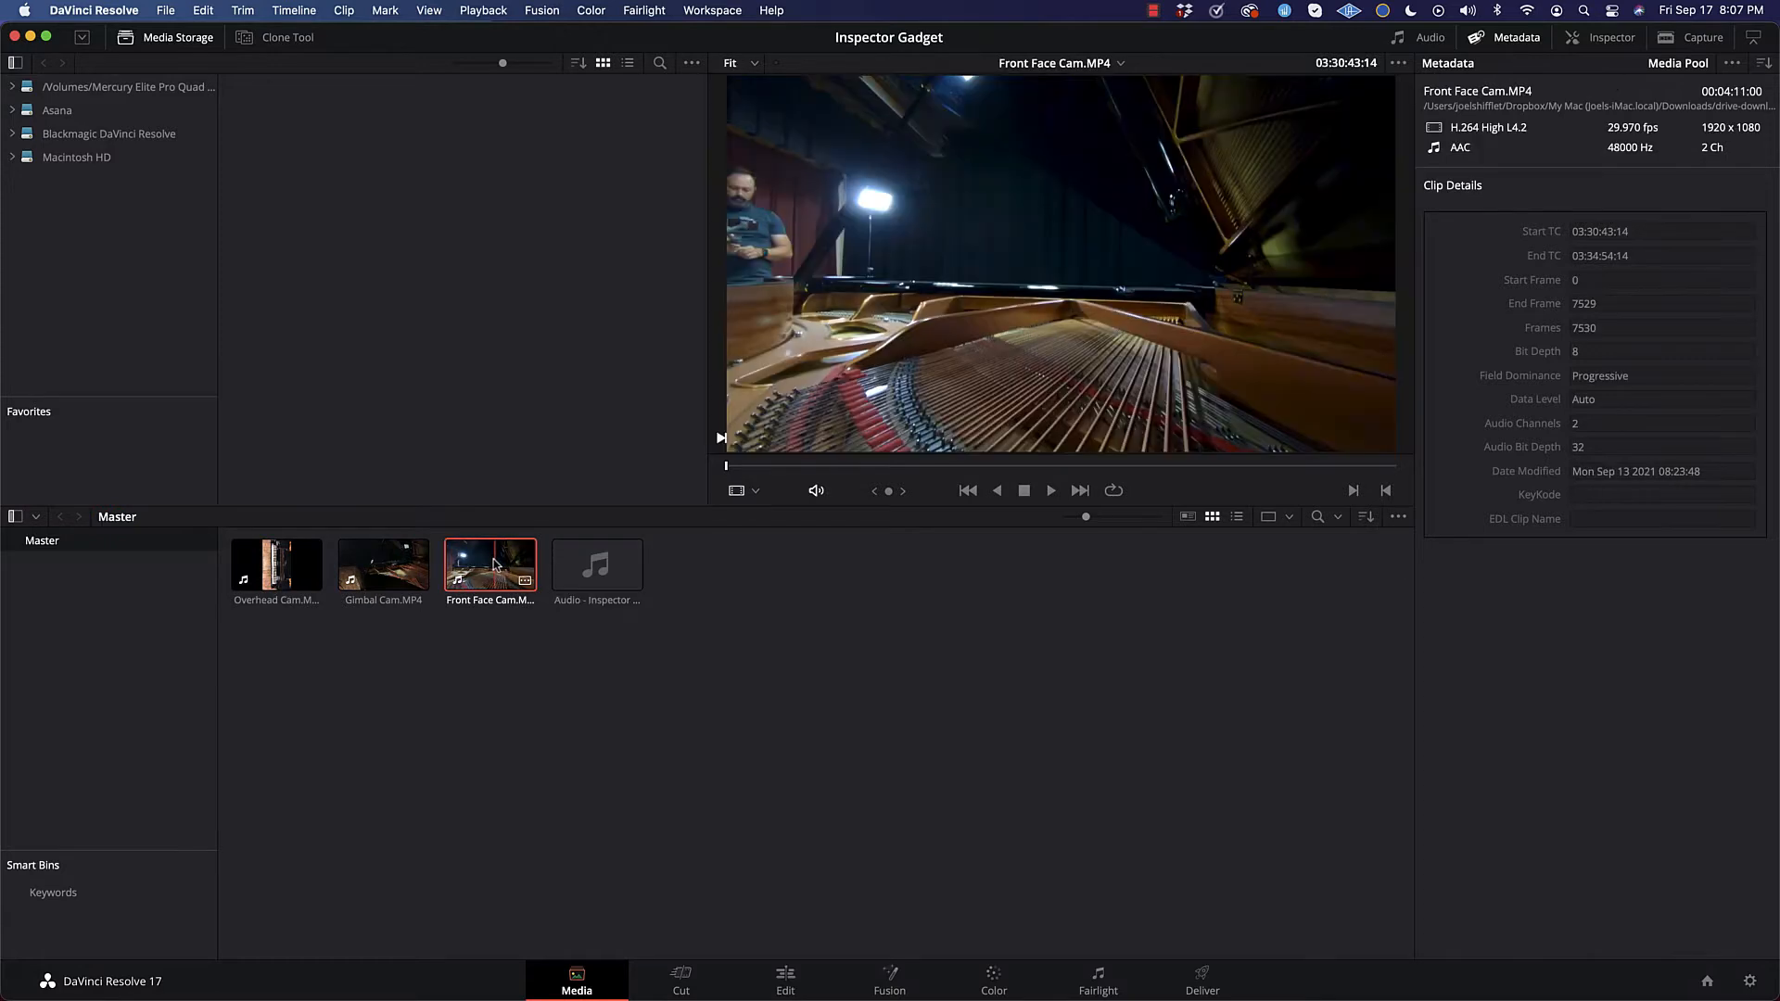
pyautogui.click(388, 564)
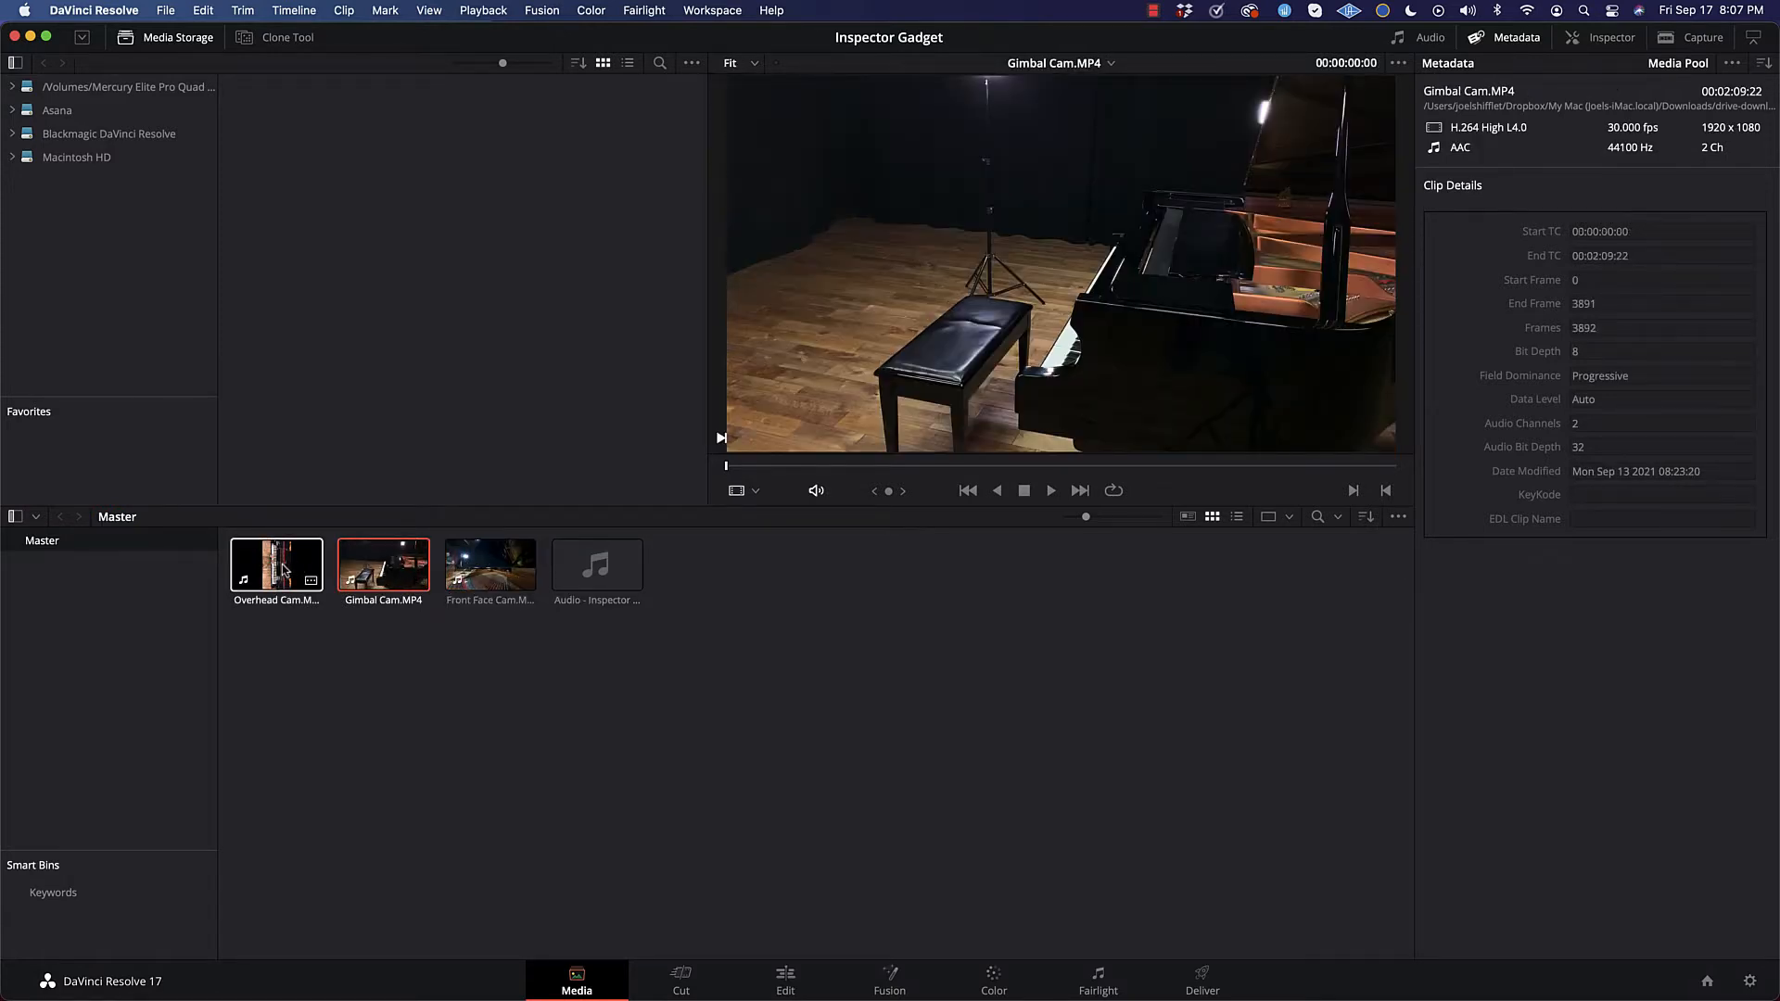
pyautogui.click(284, 569)
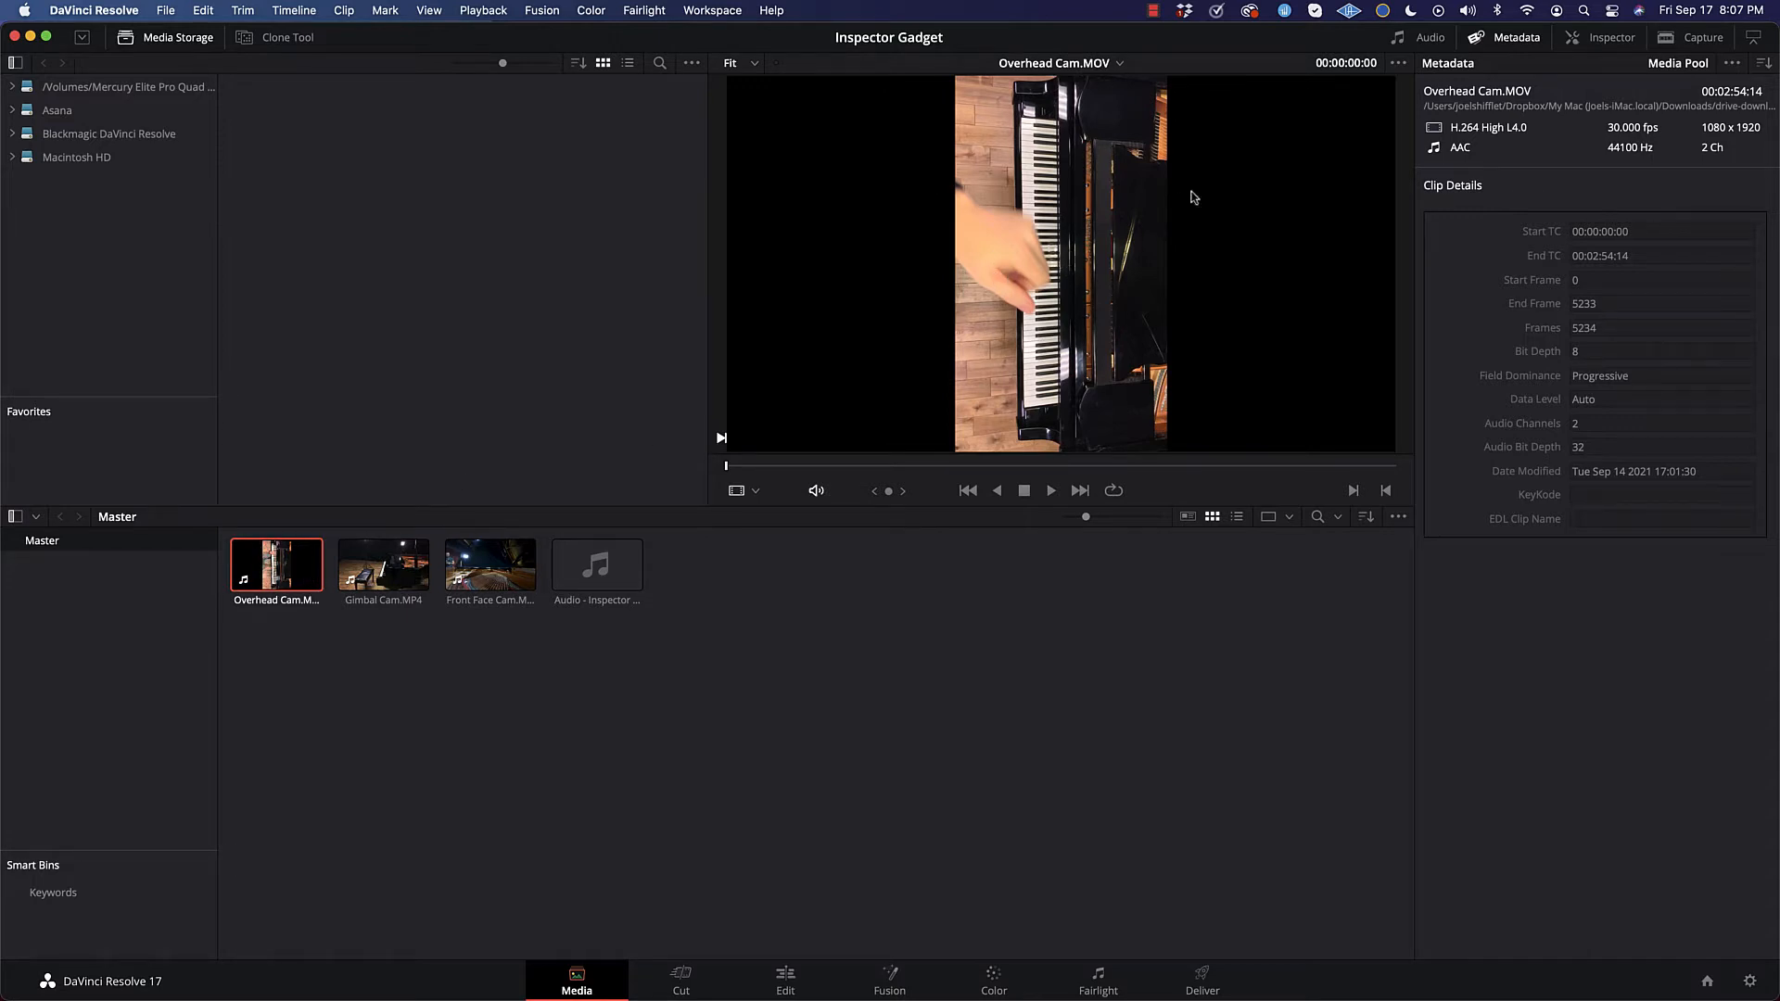
# Step: Show the Inspector's video settings for the Overhead Cam clip, leaving the viewer's display mode as it is
pyautogui.click(1603, 47)
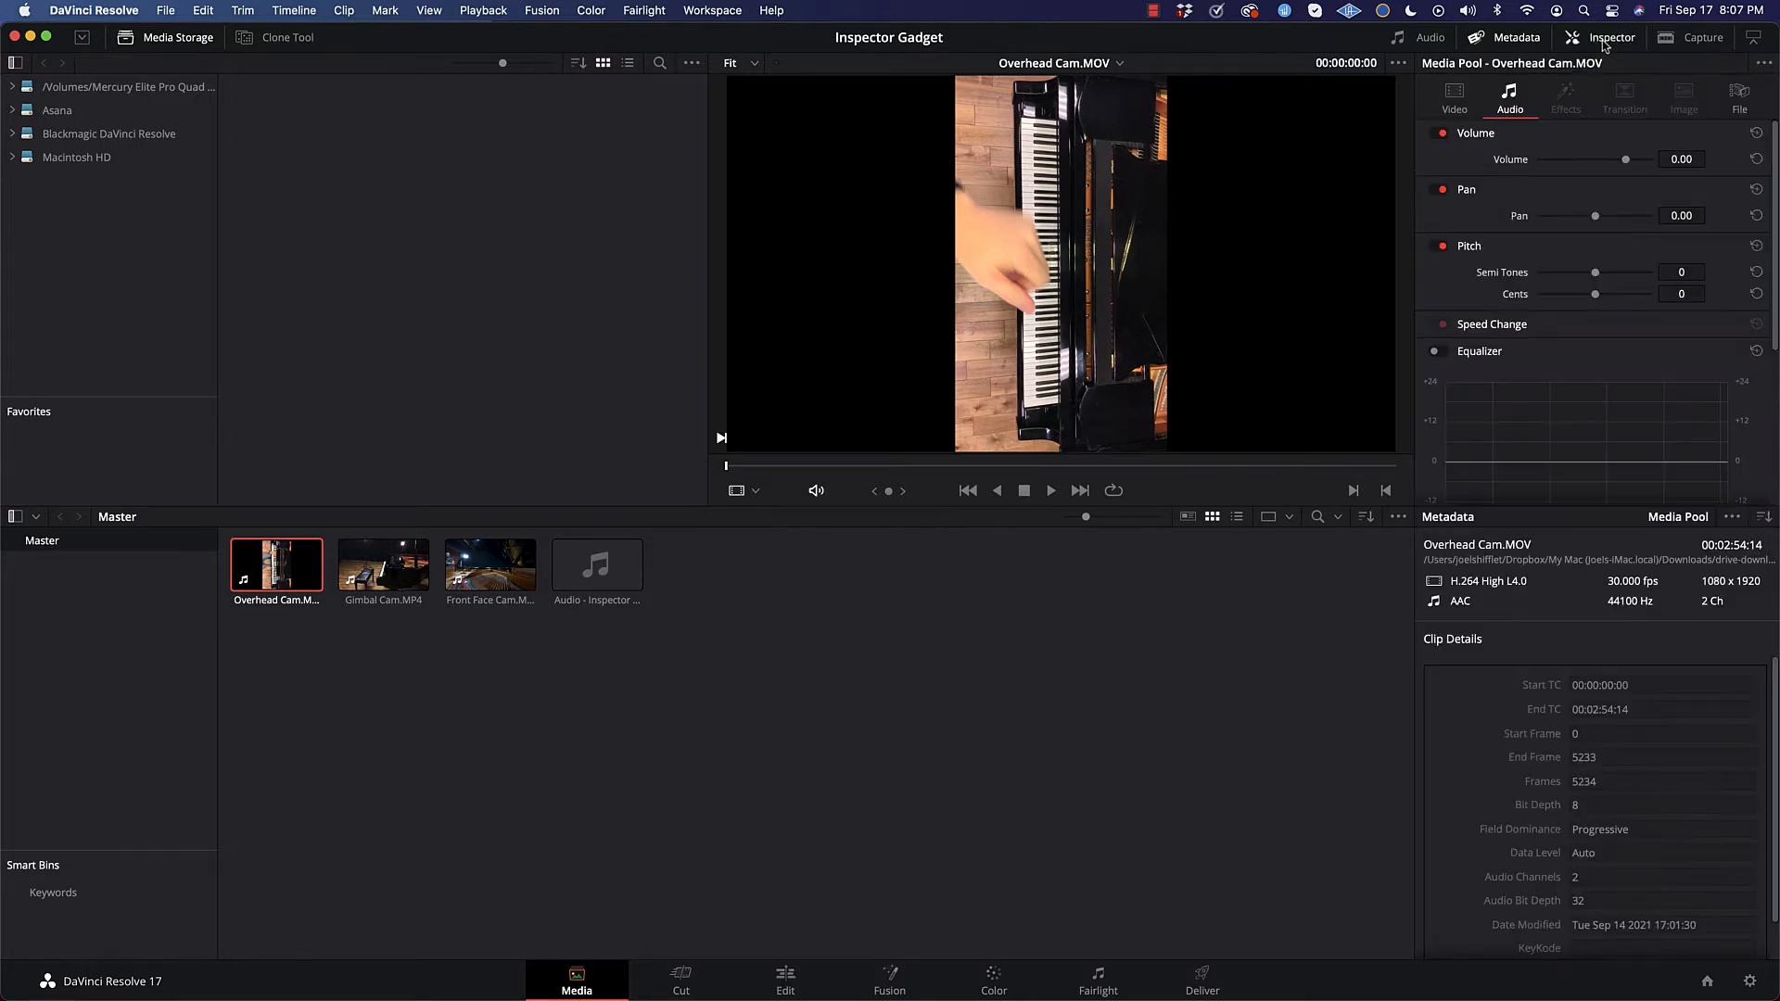
pyautogui.click(1455, 102)
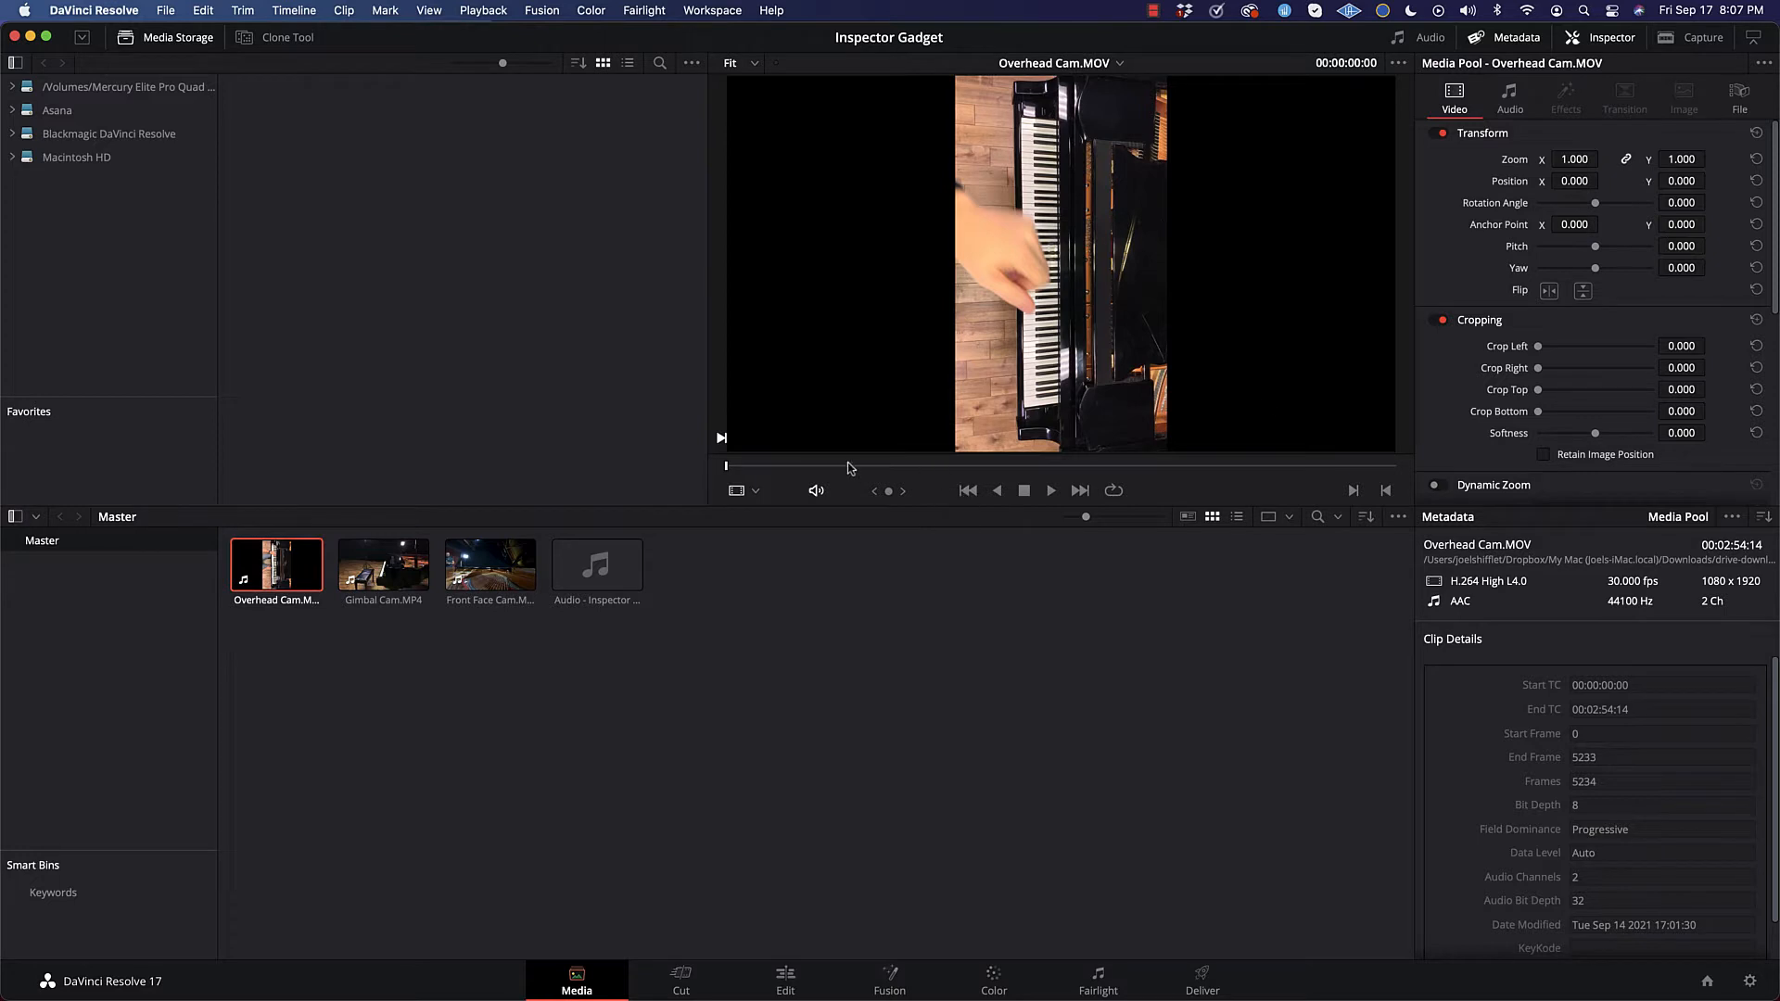
pyautogui.click(756, 492)
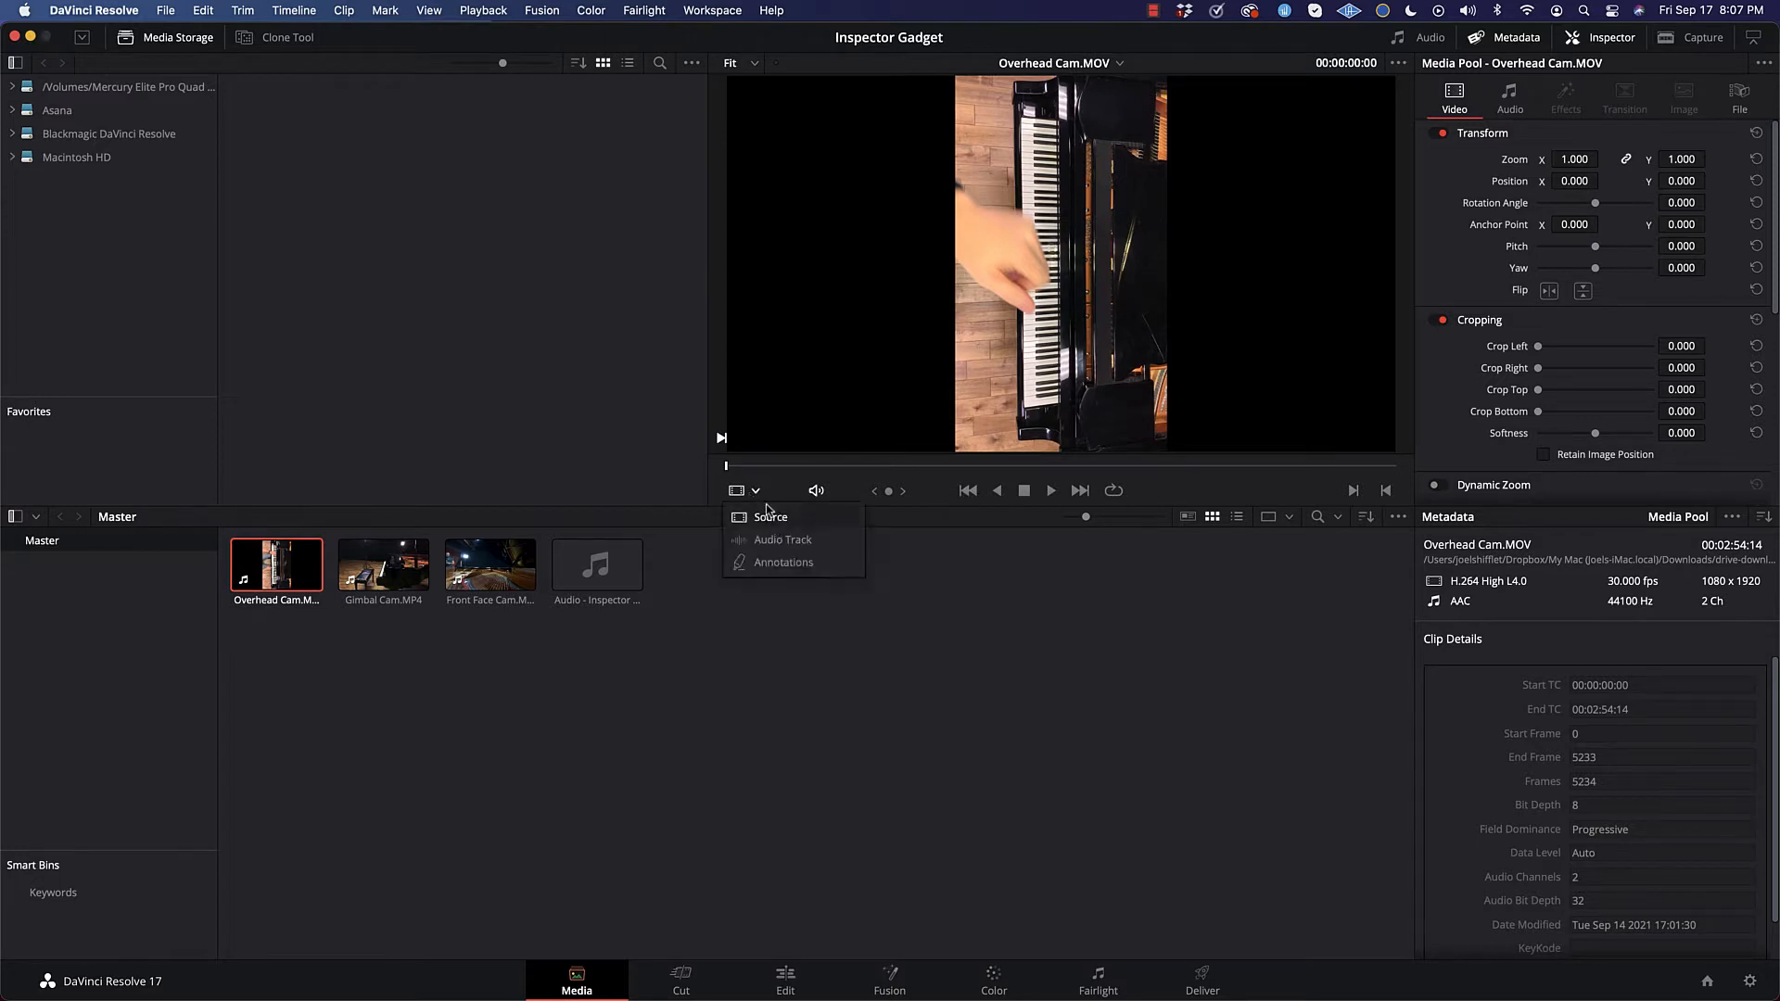
pyautogui.click(1026, 227)
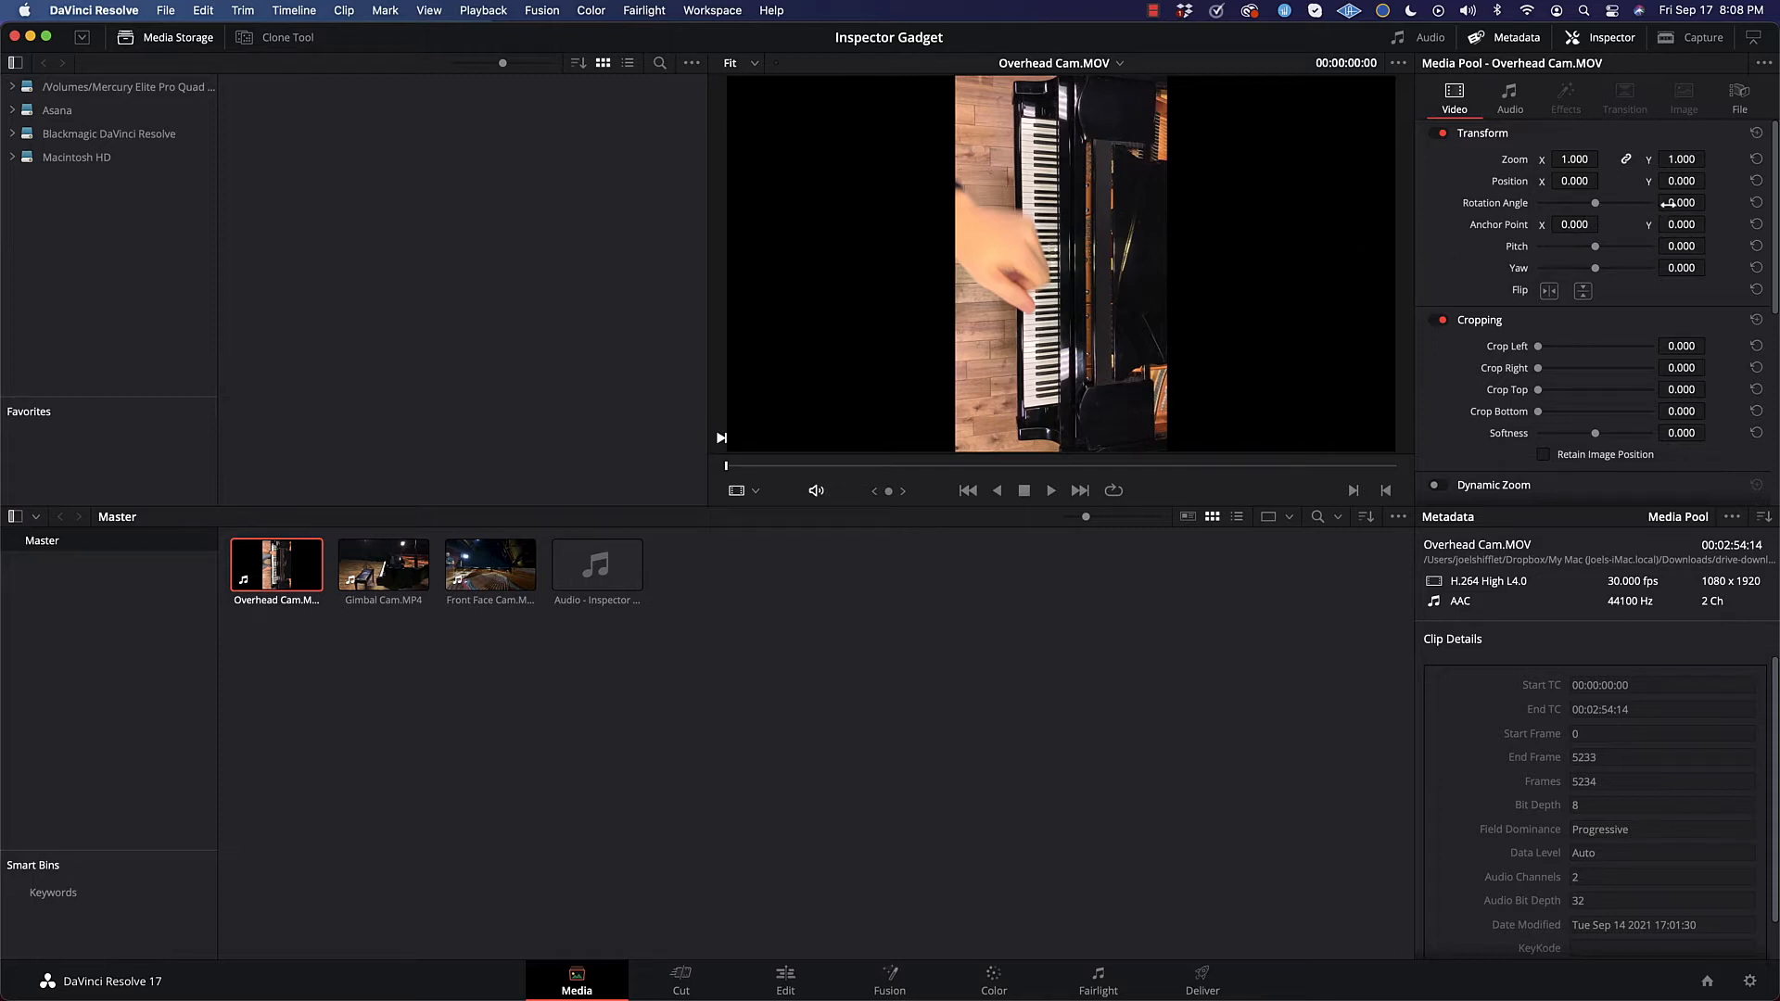
# Step: Set the Overhead Cam clip's rotation angle to 90
pyautogui.moveTo(1595, 210); pyautogui.dragTo(1609, 215)
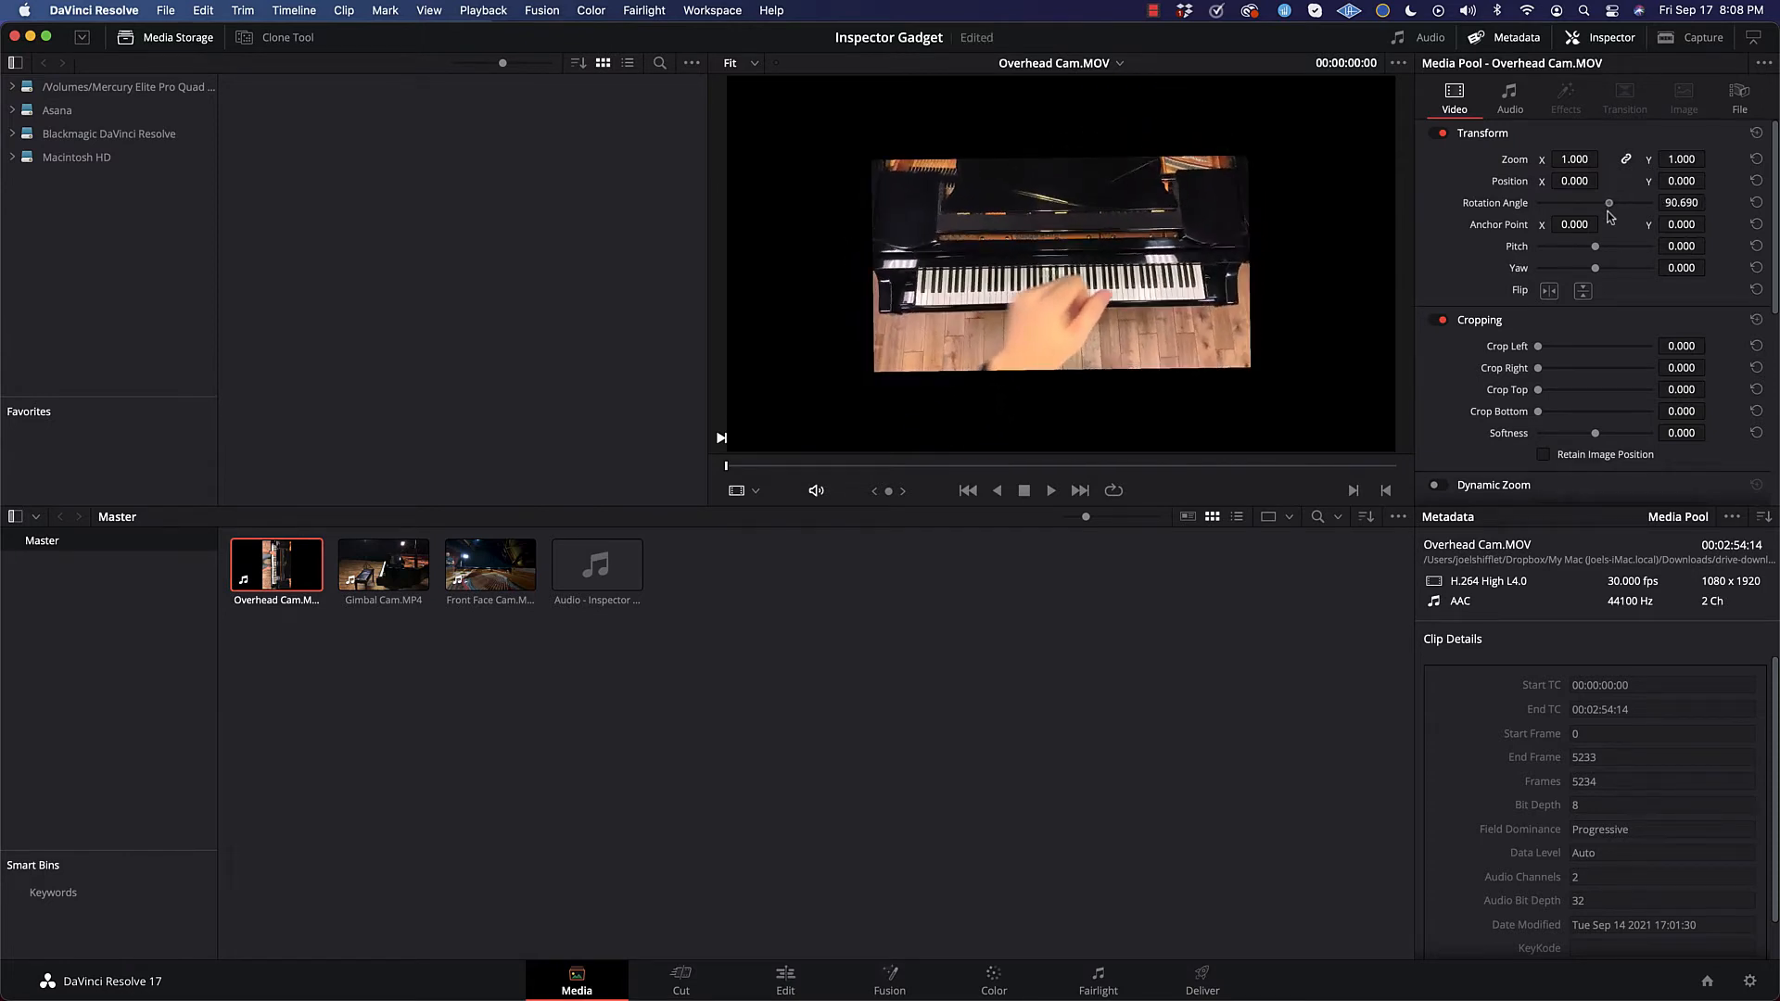
pyautogui.moveTo(1610, 213); pyautogui.dragTo(1610, 218)
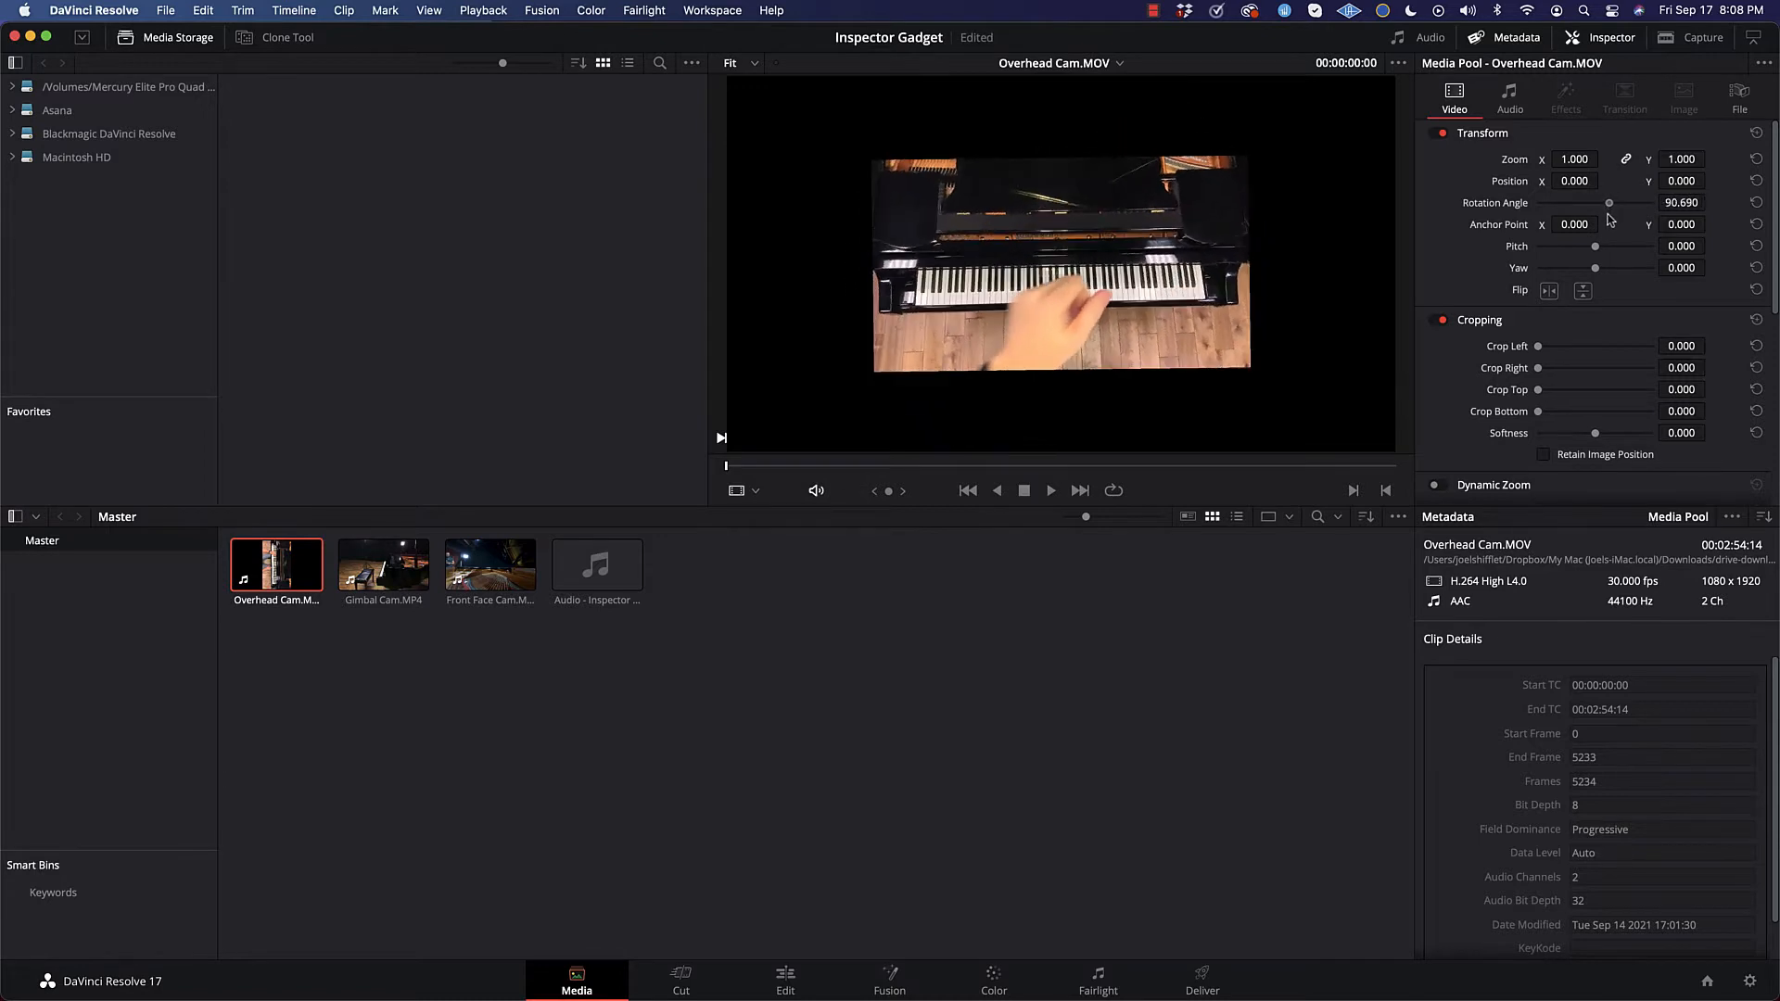
pyautogui.click(1683, 203)
pyautogui.press('BackSpace')
pyautogui.press('BackSpace')
pyautogui.press('BackSpace')
pyautogui.press('BackSpace')
pyautogui.press('Return')
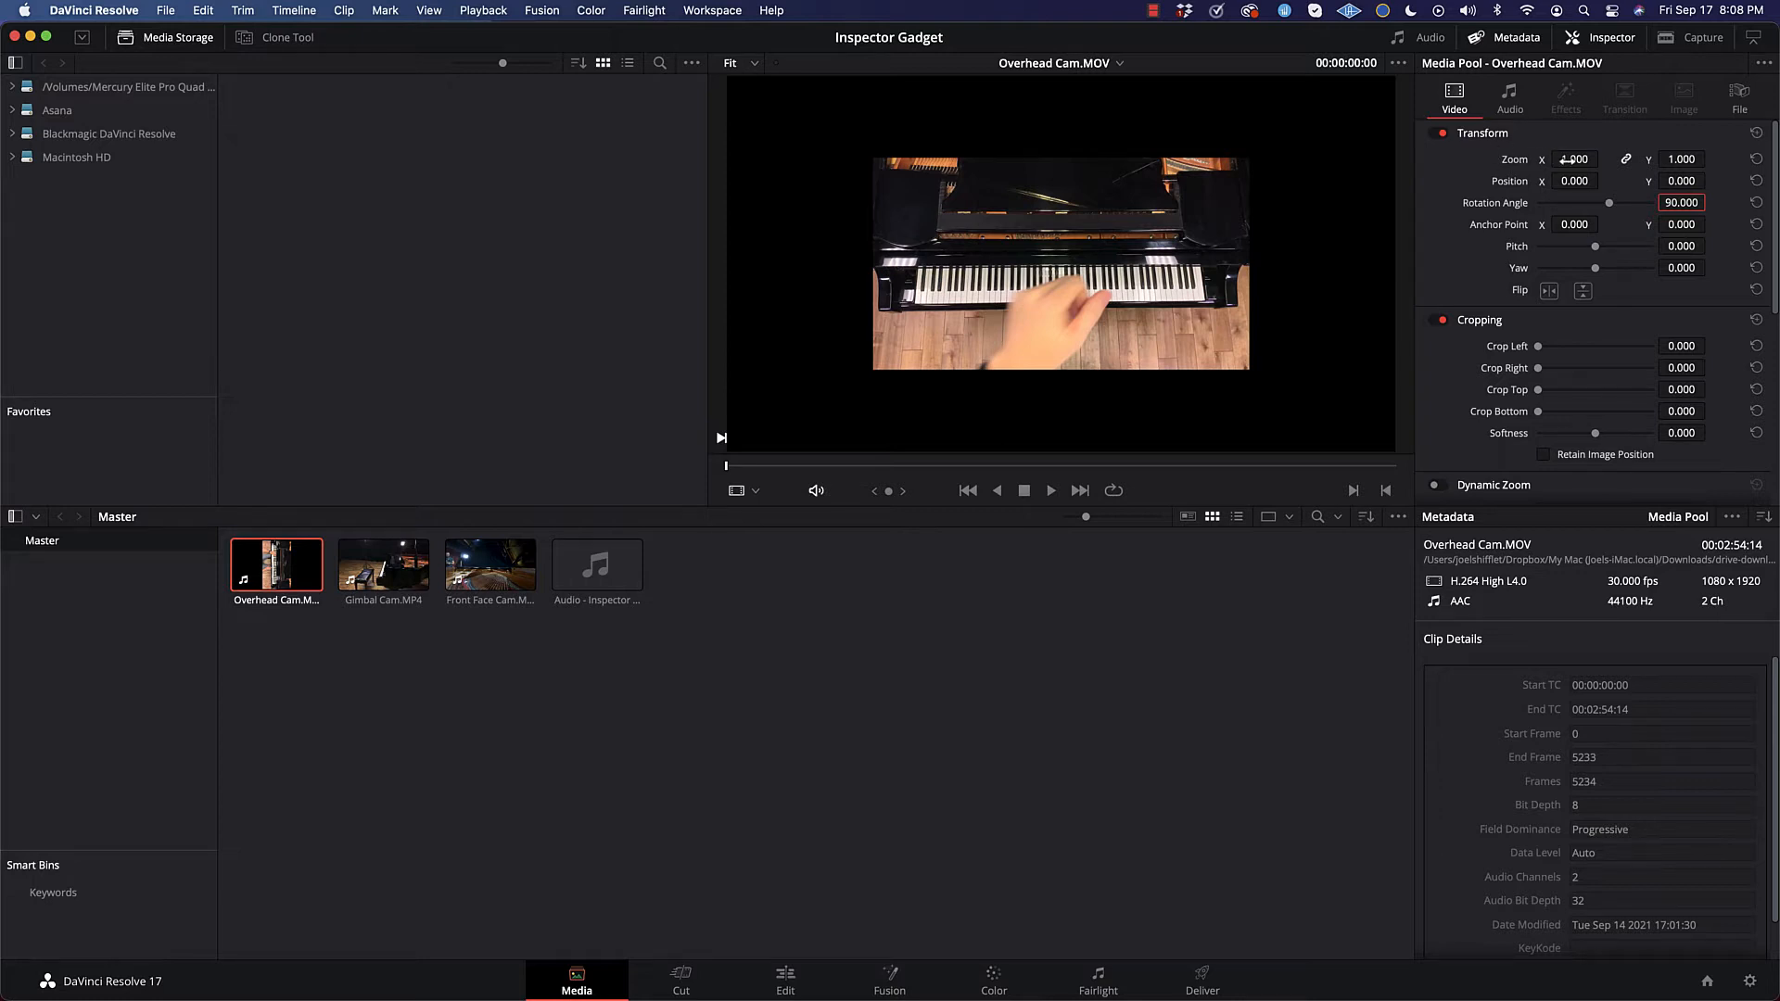
# Step: Set the Overhead Cam clip's zoom to 1.810 on both axes and compare its framing with the Gimbal Cam and Front Face Cam clips
pyautogui.moveTo(1567, 159); pyautogui.dragTo(1734, 159)
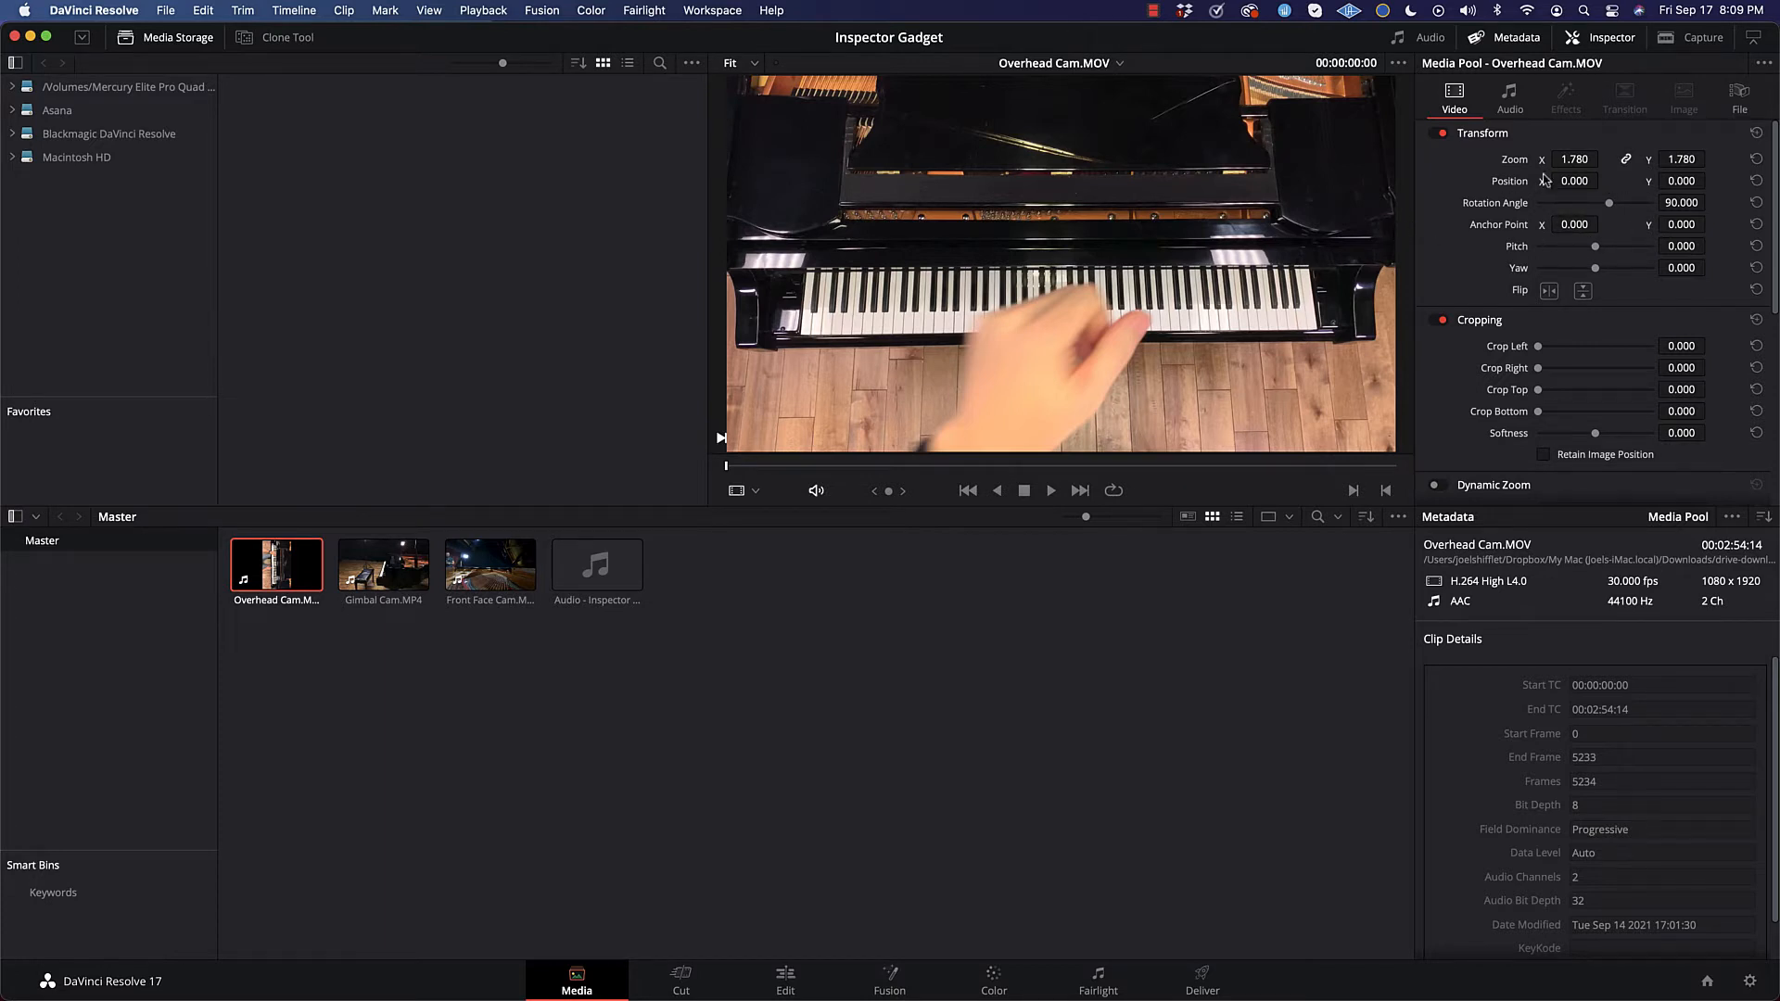
pyautogui.moveTo(1574, 160); pyautogui.dragTo(1577, 160)
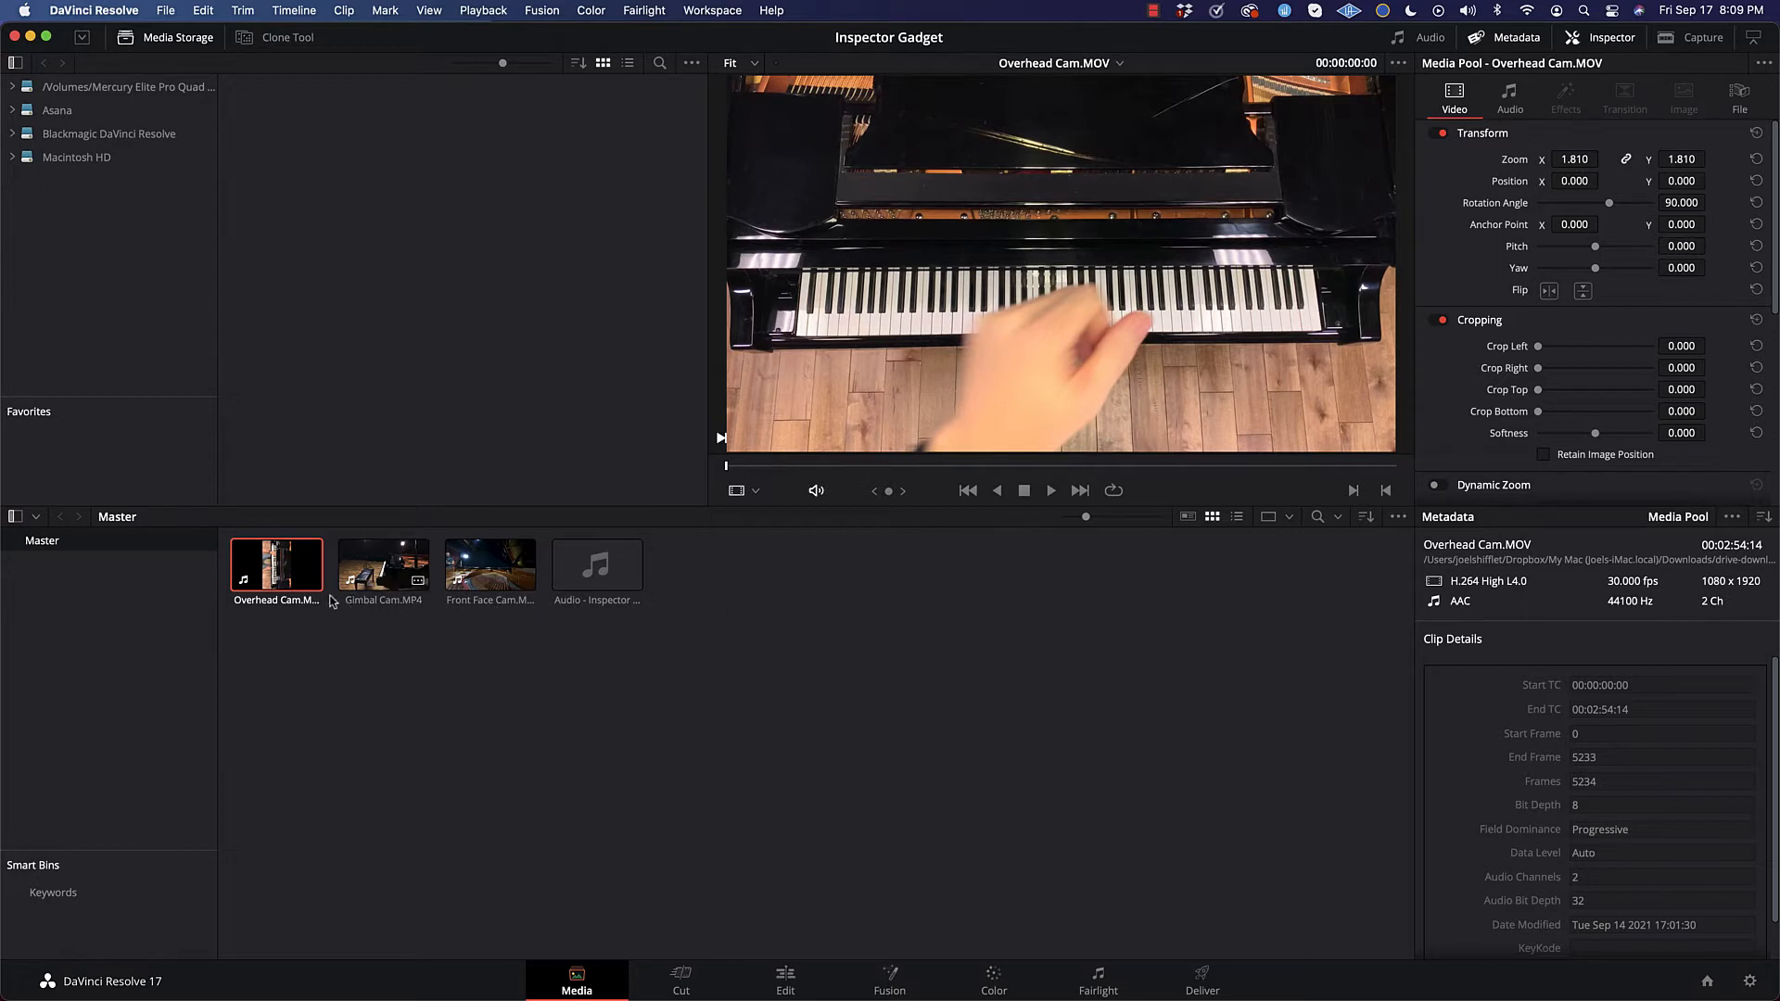
pyautogui.click(384, 566)
pyautogui.click(498, 566)
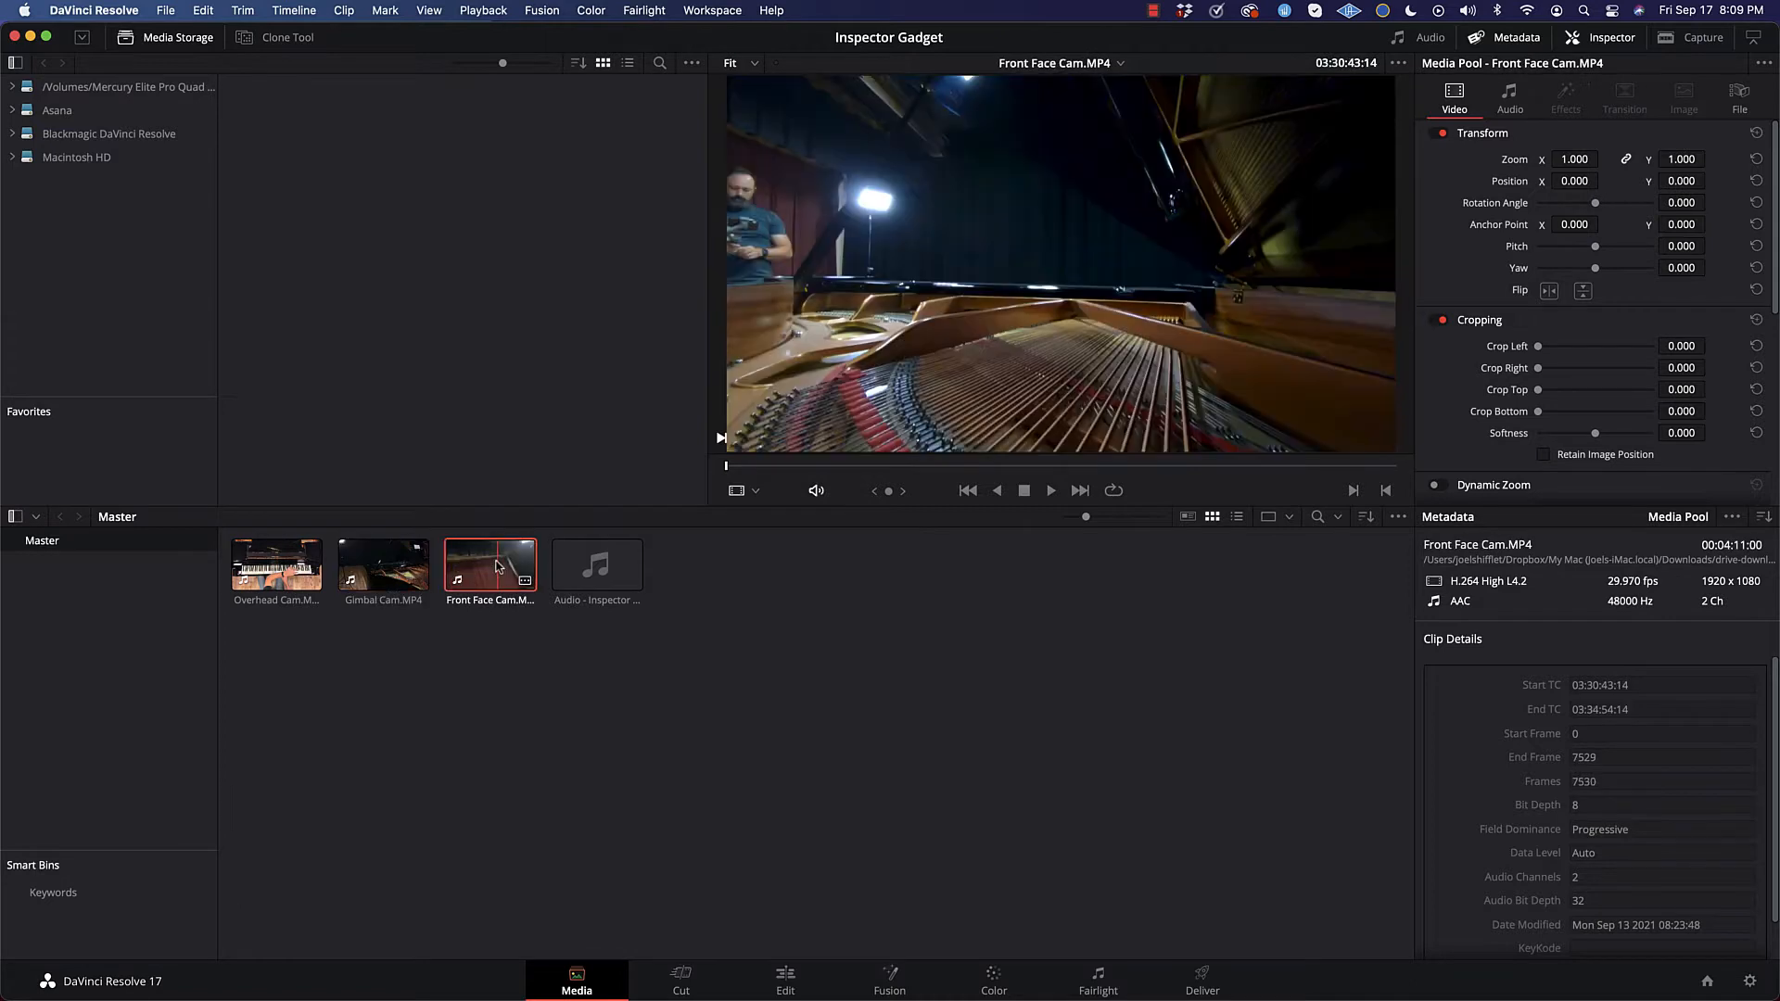
pyautogui.click(384, 565)
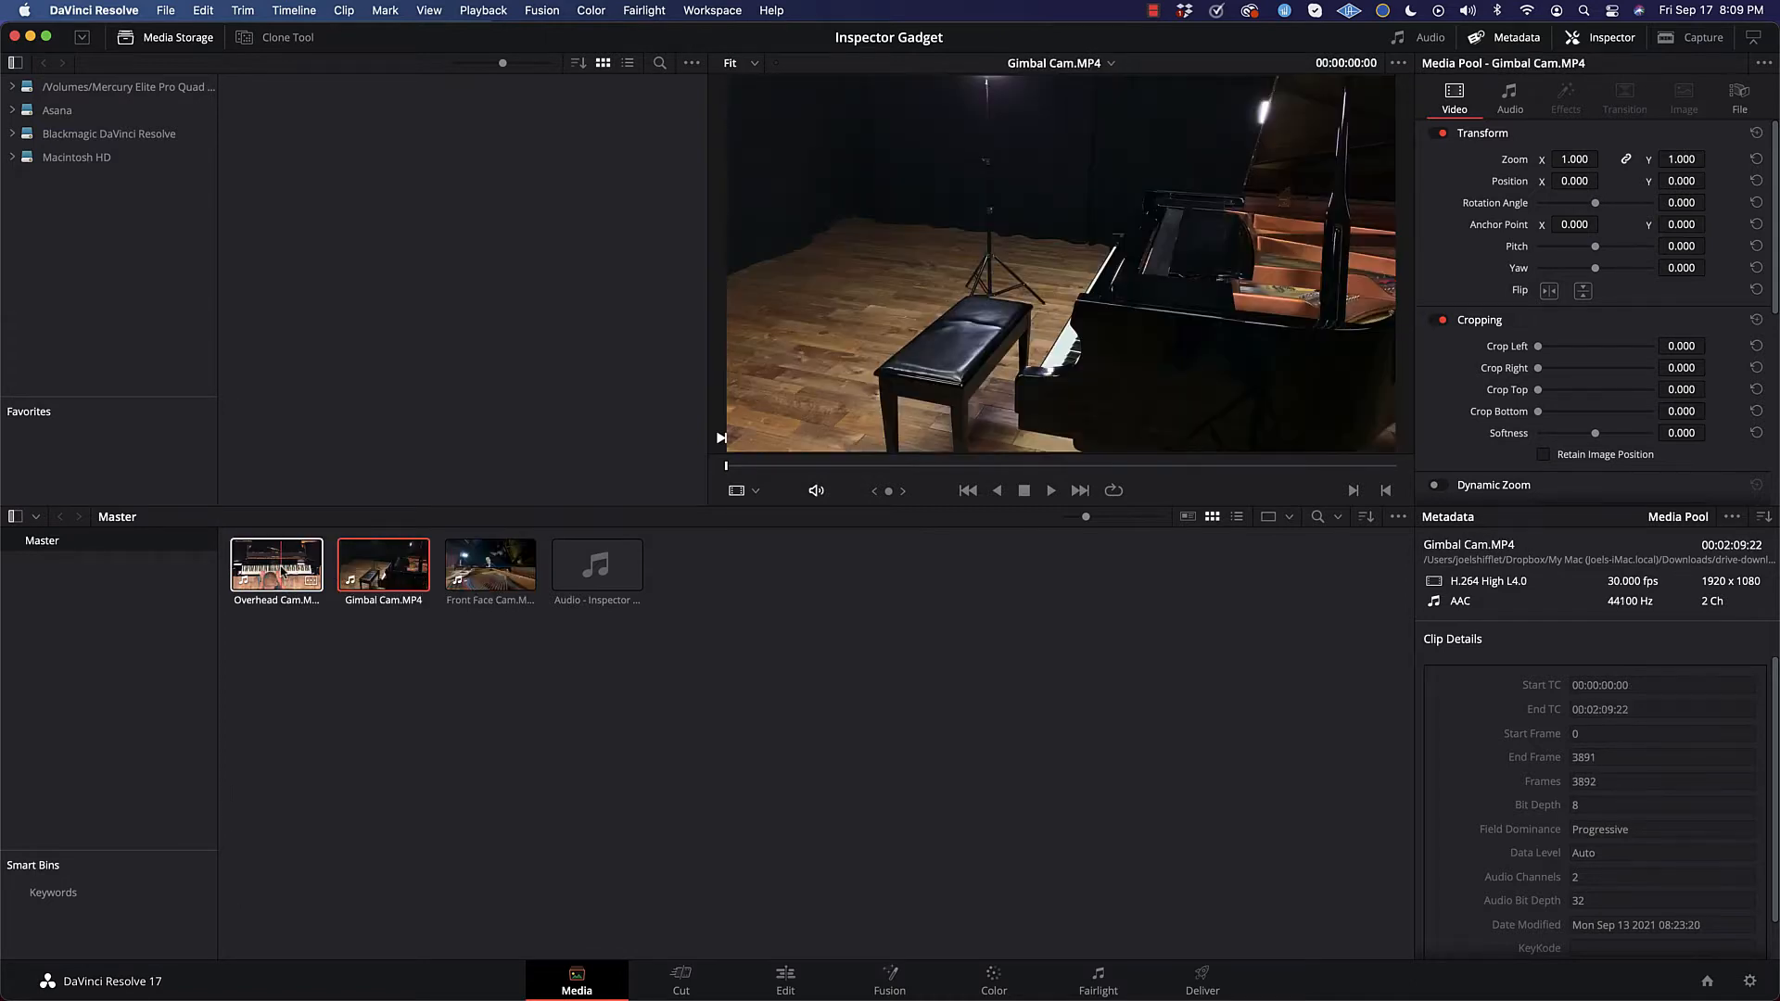
pyautogui.click(283, 571)
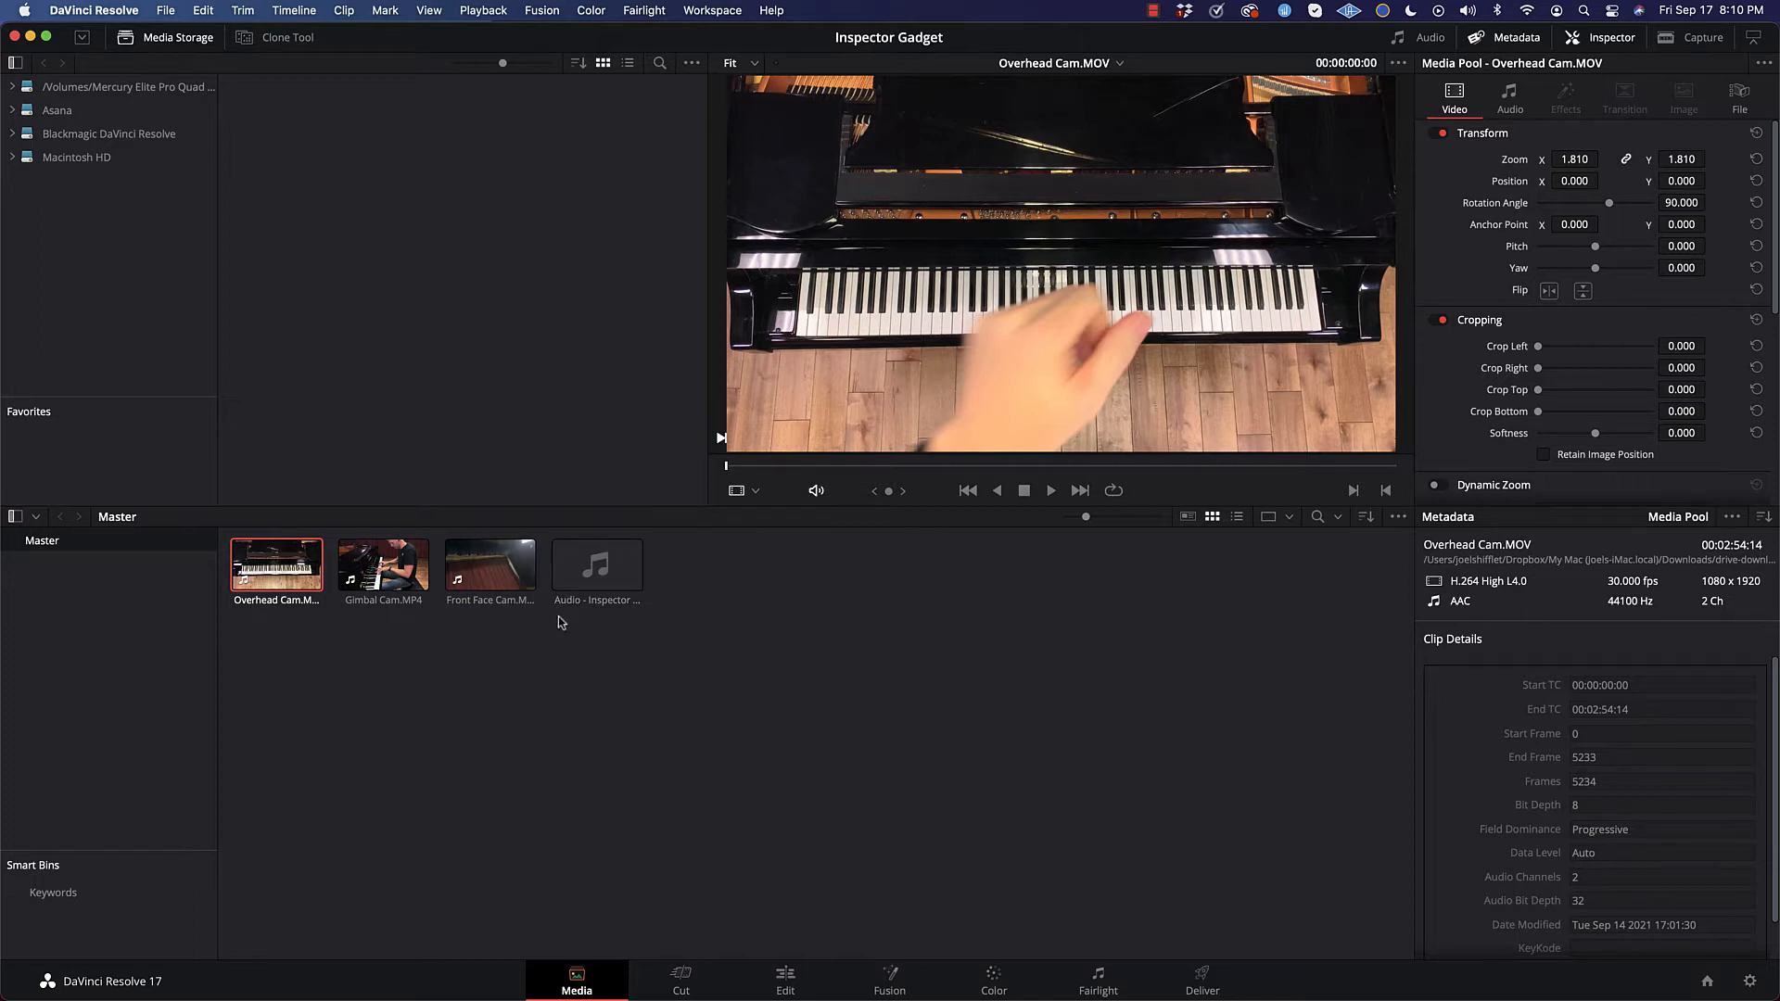
# Step: Start a new multicam clip from all four media pool clips and shorten its name to Multicam
pyautogui.moveTo(666, 609); pyautogui.dragTo(271, 555)
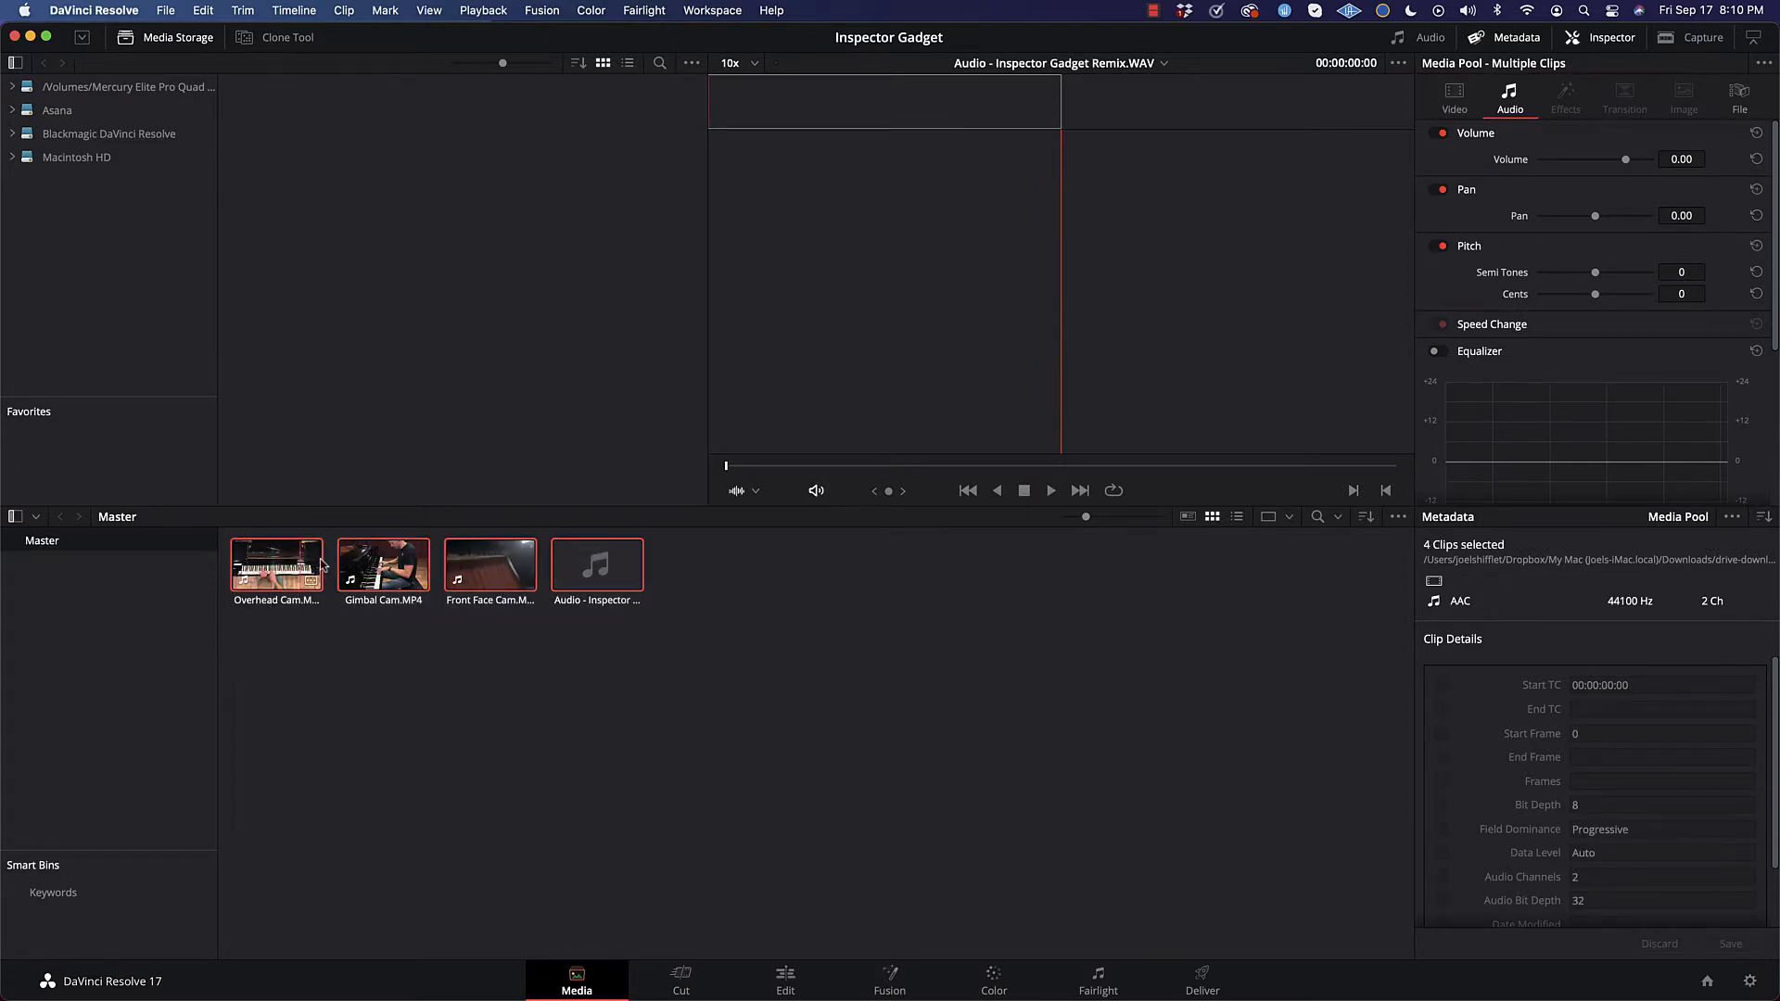
pyautogui.rightClick(590, 564)
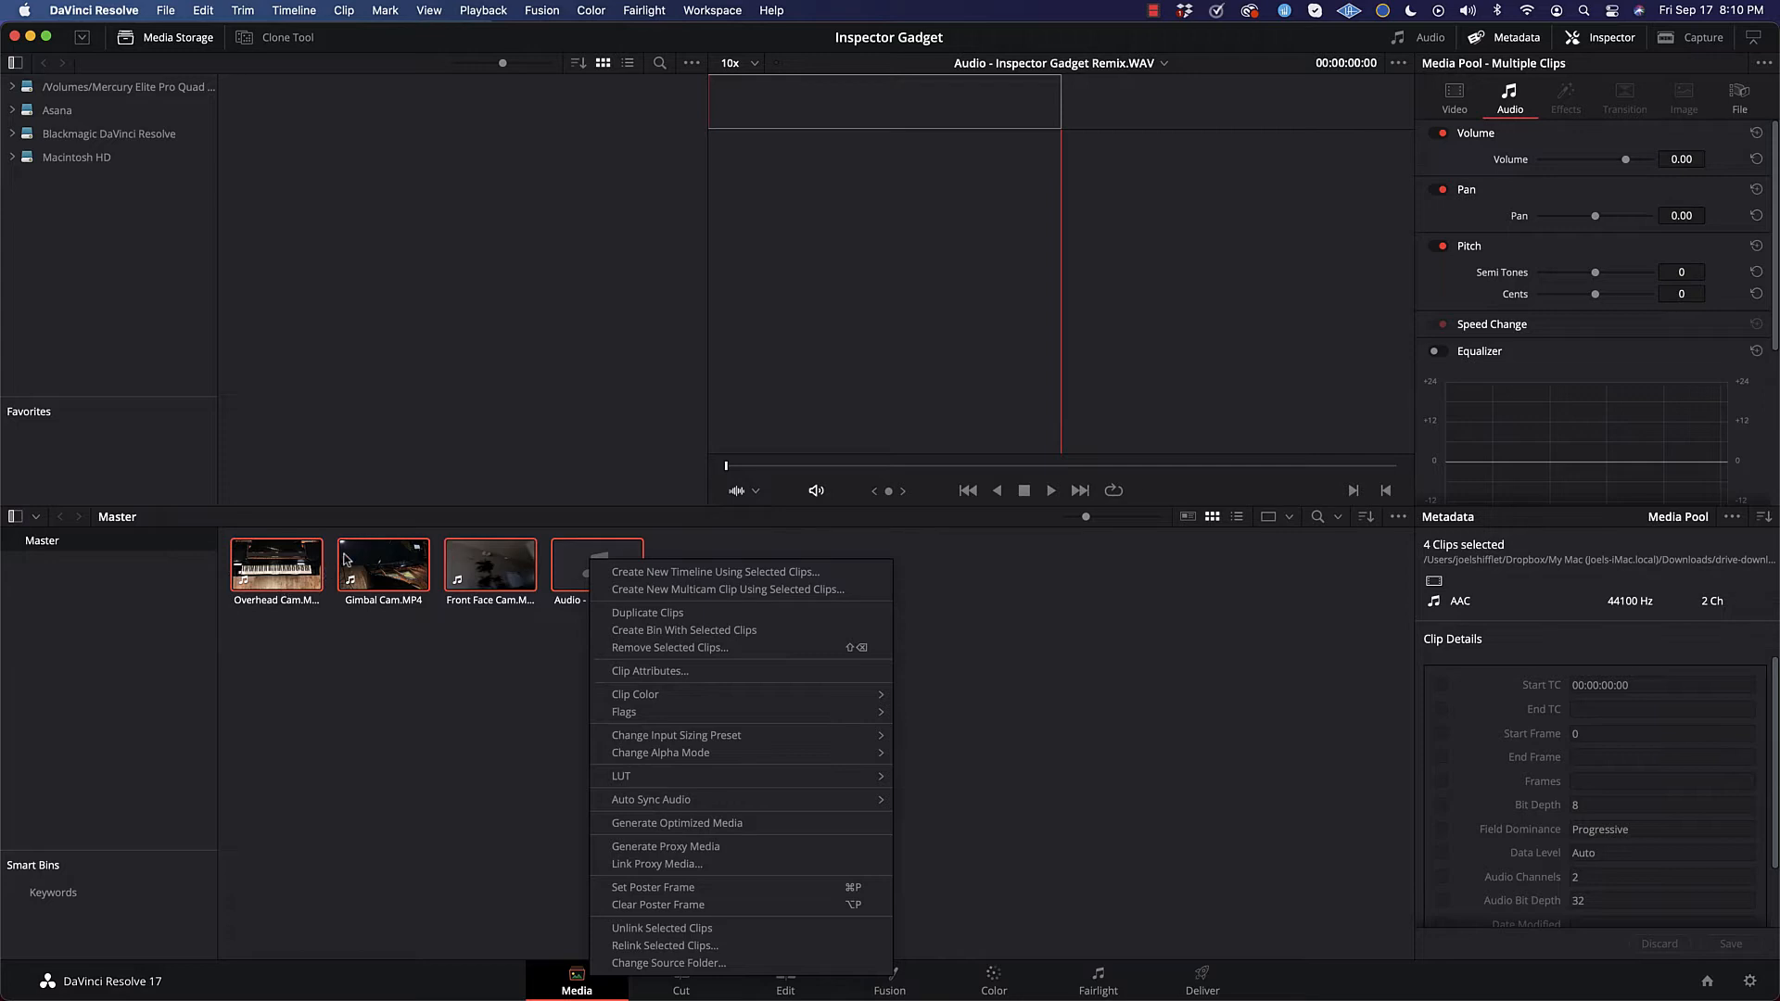
pyautogui.click(664, 591)
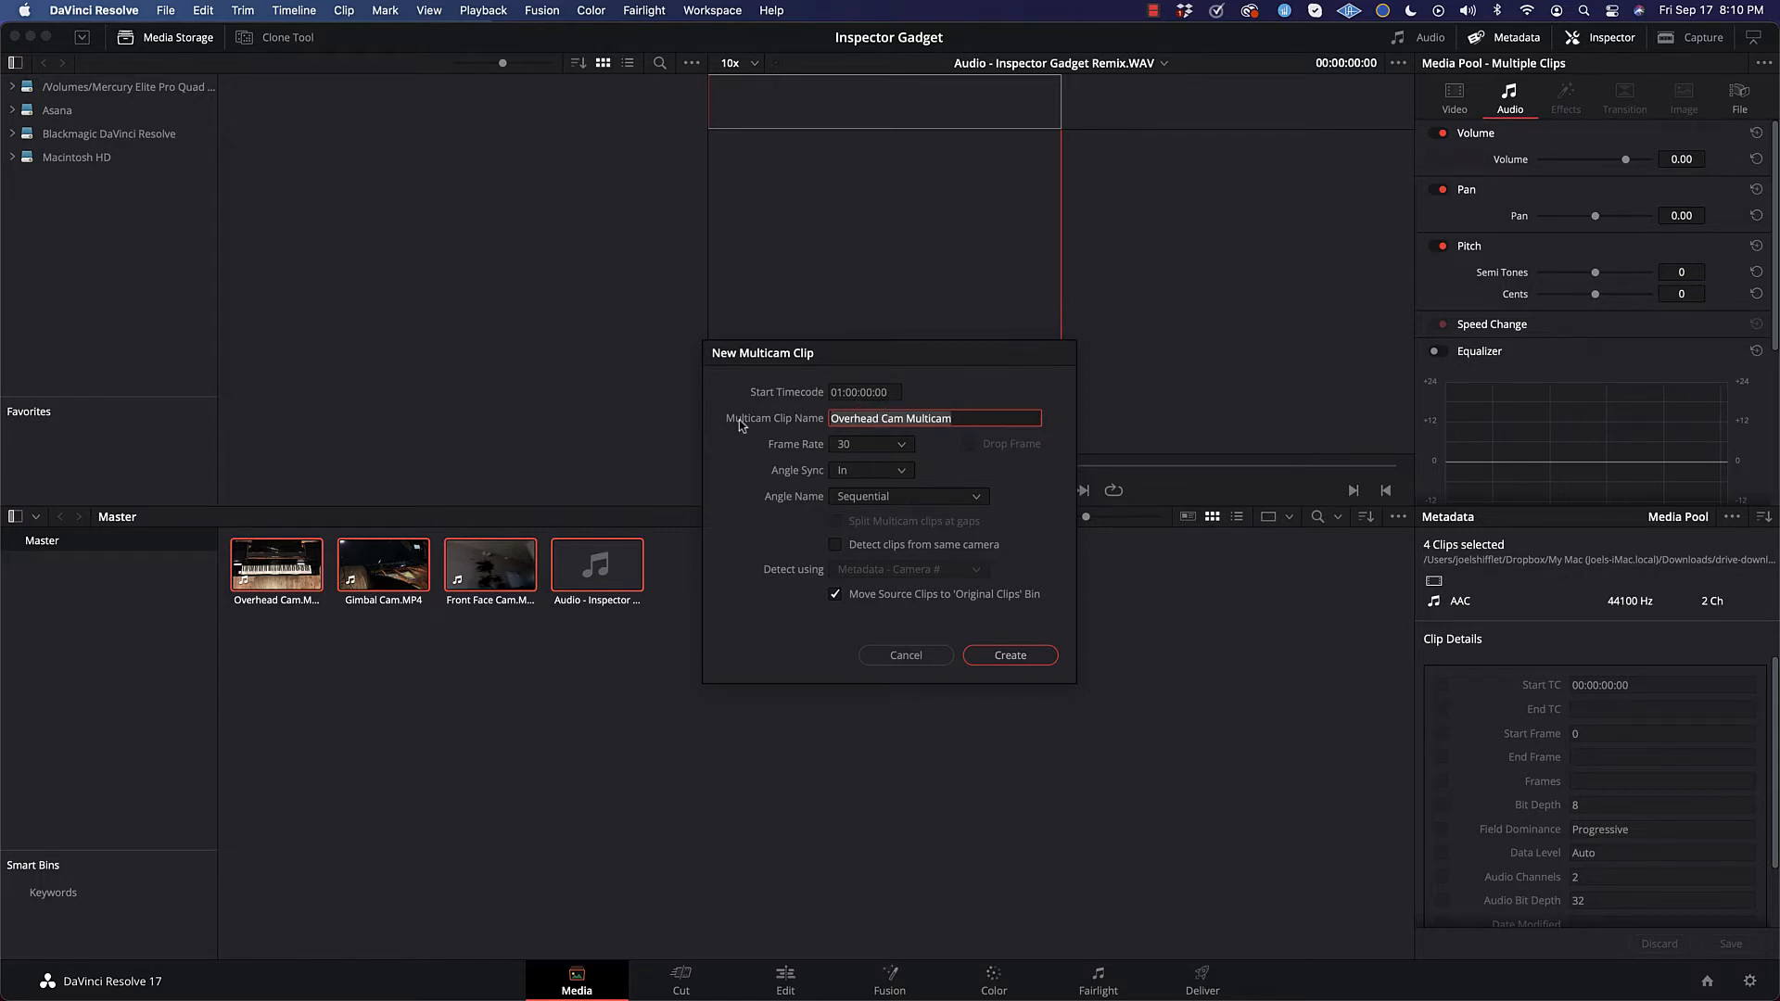
pyautogui.click(913, 420)
pyautogui.press('BackSpace')
pyautogui.press('BackSpace')
pyautogui.press('BackSpace')
pyautogui.press('BackSpace')
pyautogui.press('BackSpace')
pyautogui.press('BackSpace')
pyautogui.press('BackSpace')
pyautogui.press('BackSpace')
pyautogui.press('BackSpace')
pyautogui.press('BackSpace')
pyautogui.press('BackSpace')
pyautogui.press('BackSpace')
pyautogui.press('BackSpace')
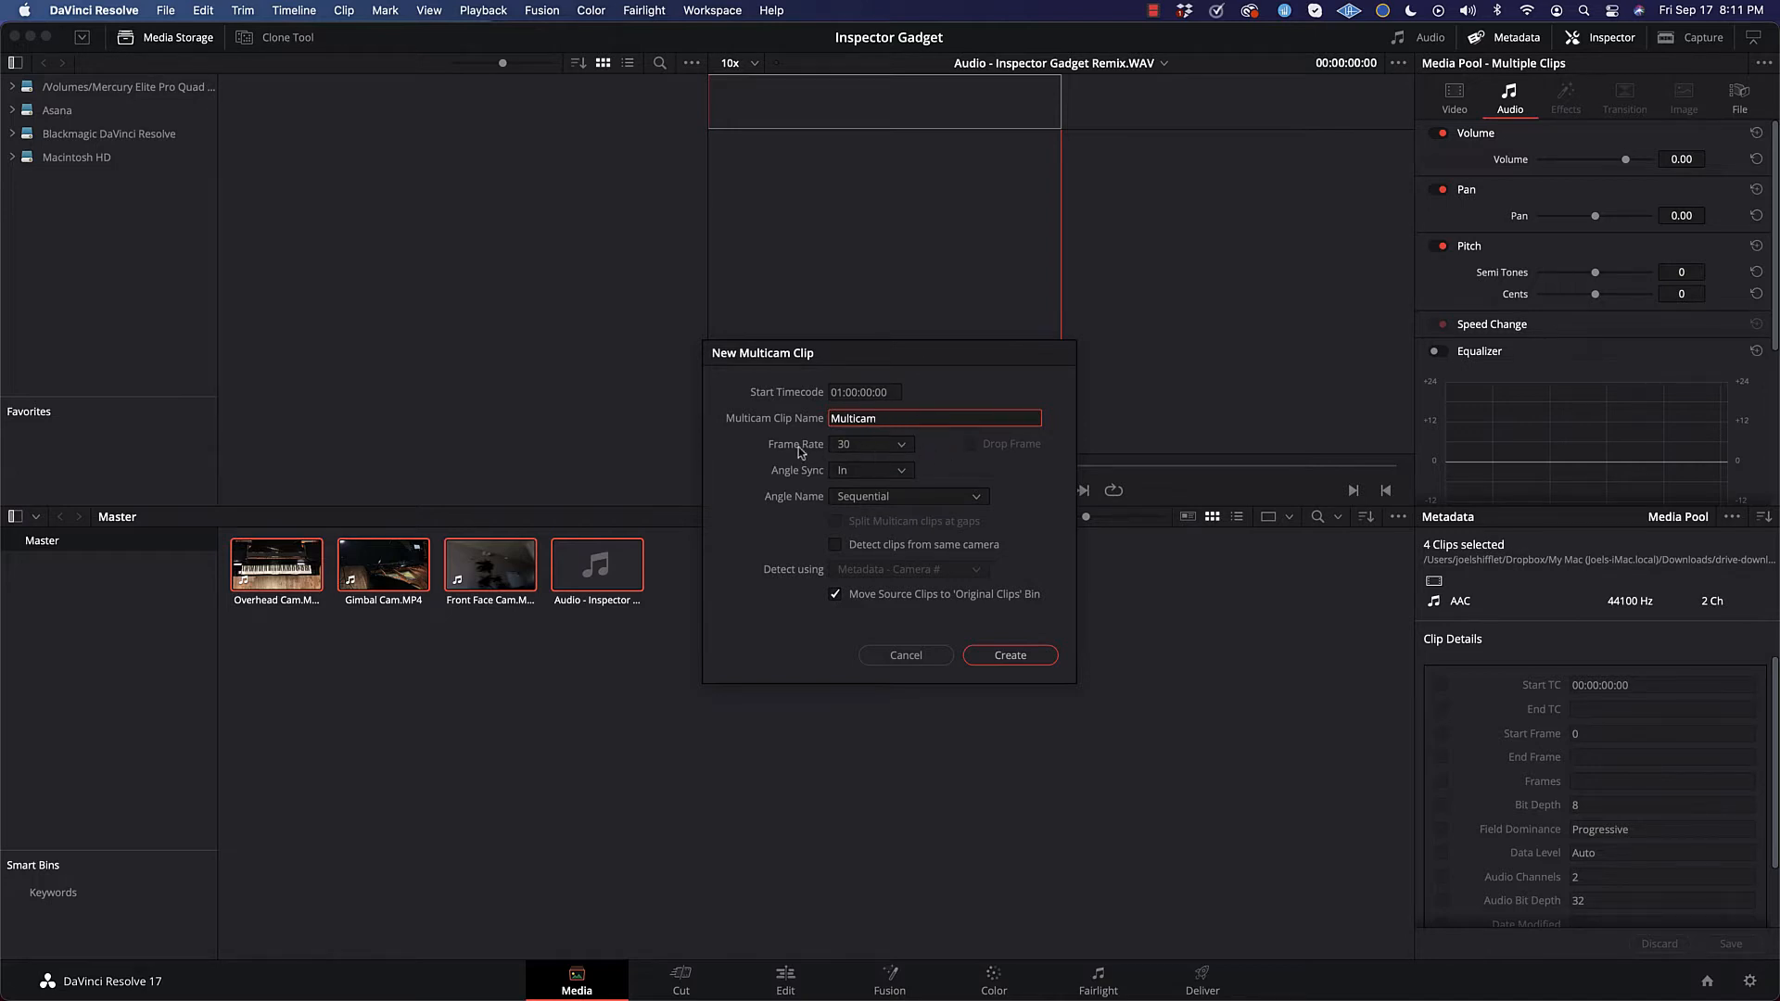
# Step: Keep the multicam clip's frame rate at 30 and set its angle sync to Sound
pyautogui.click(870, 450)
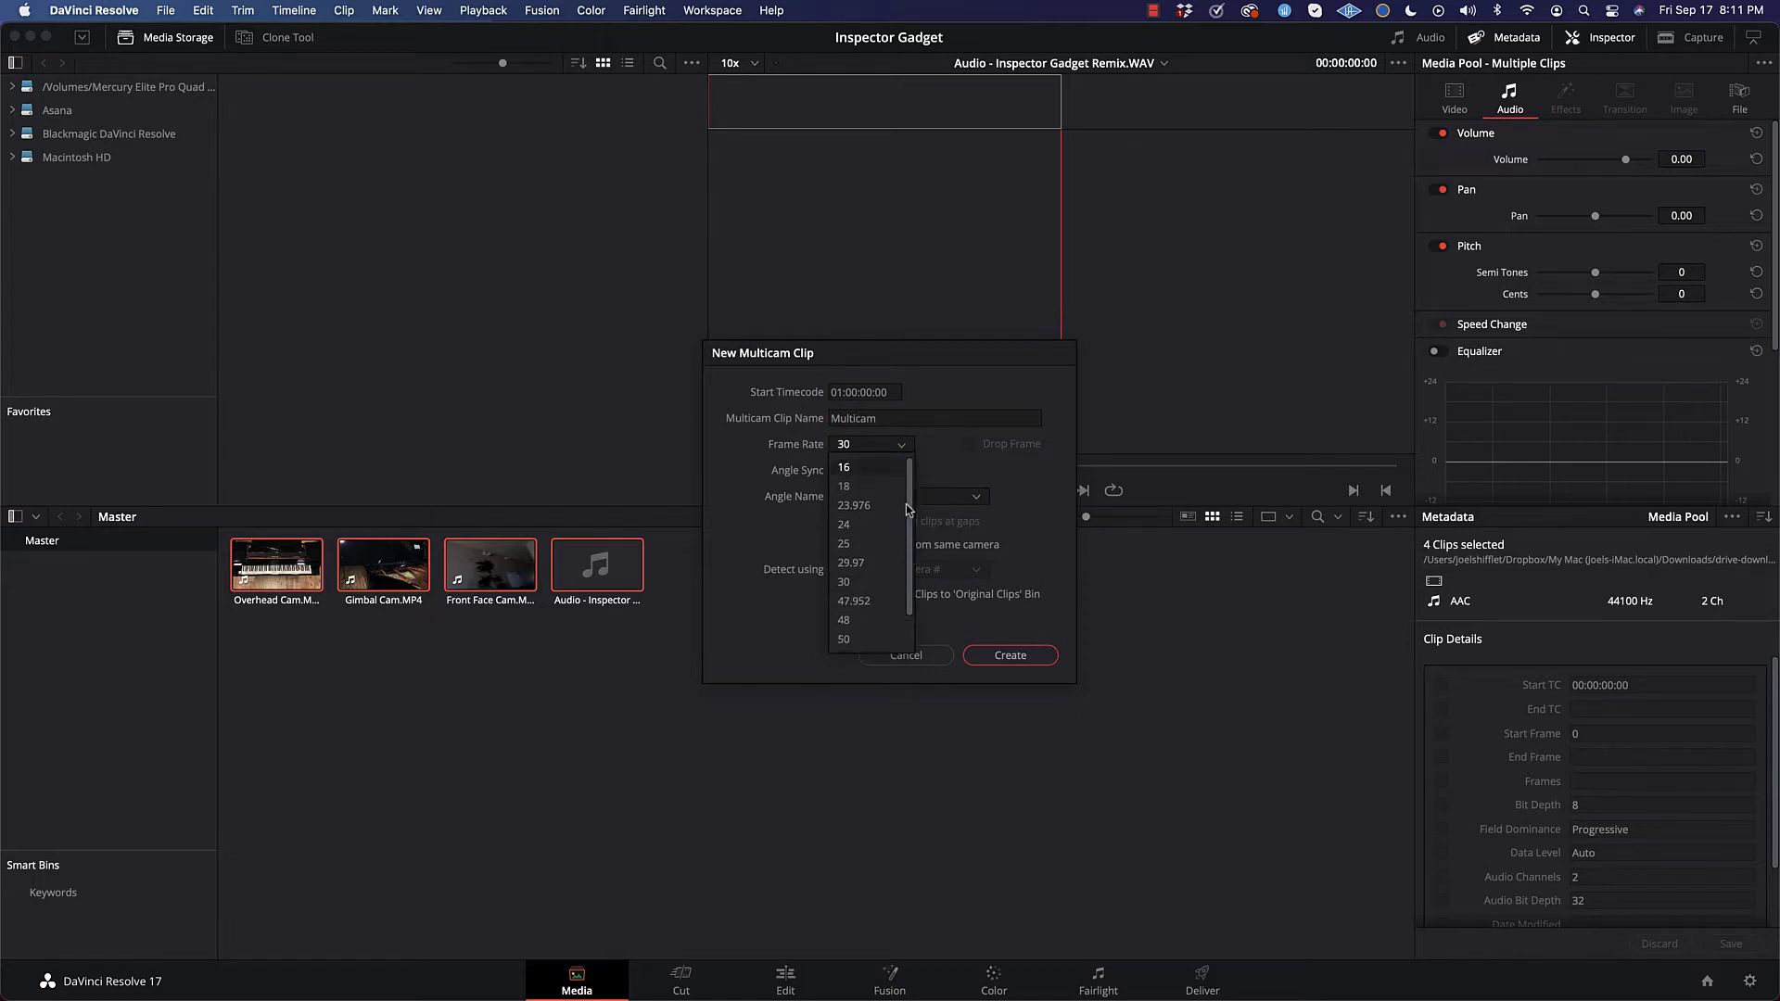
pyautogui.click(864, 584)
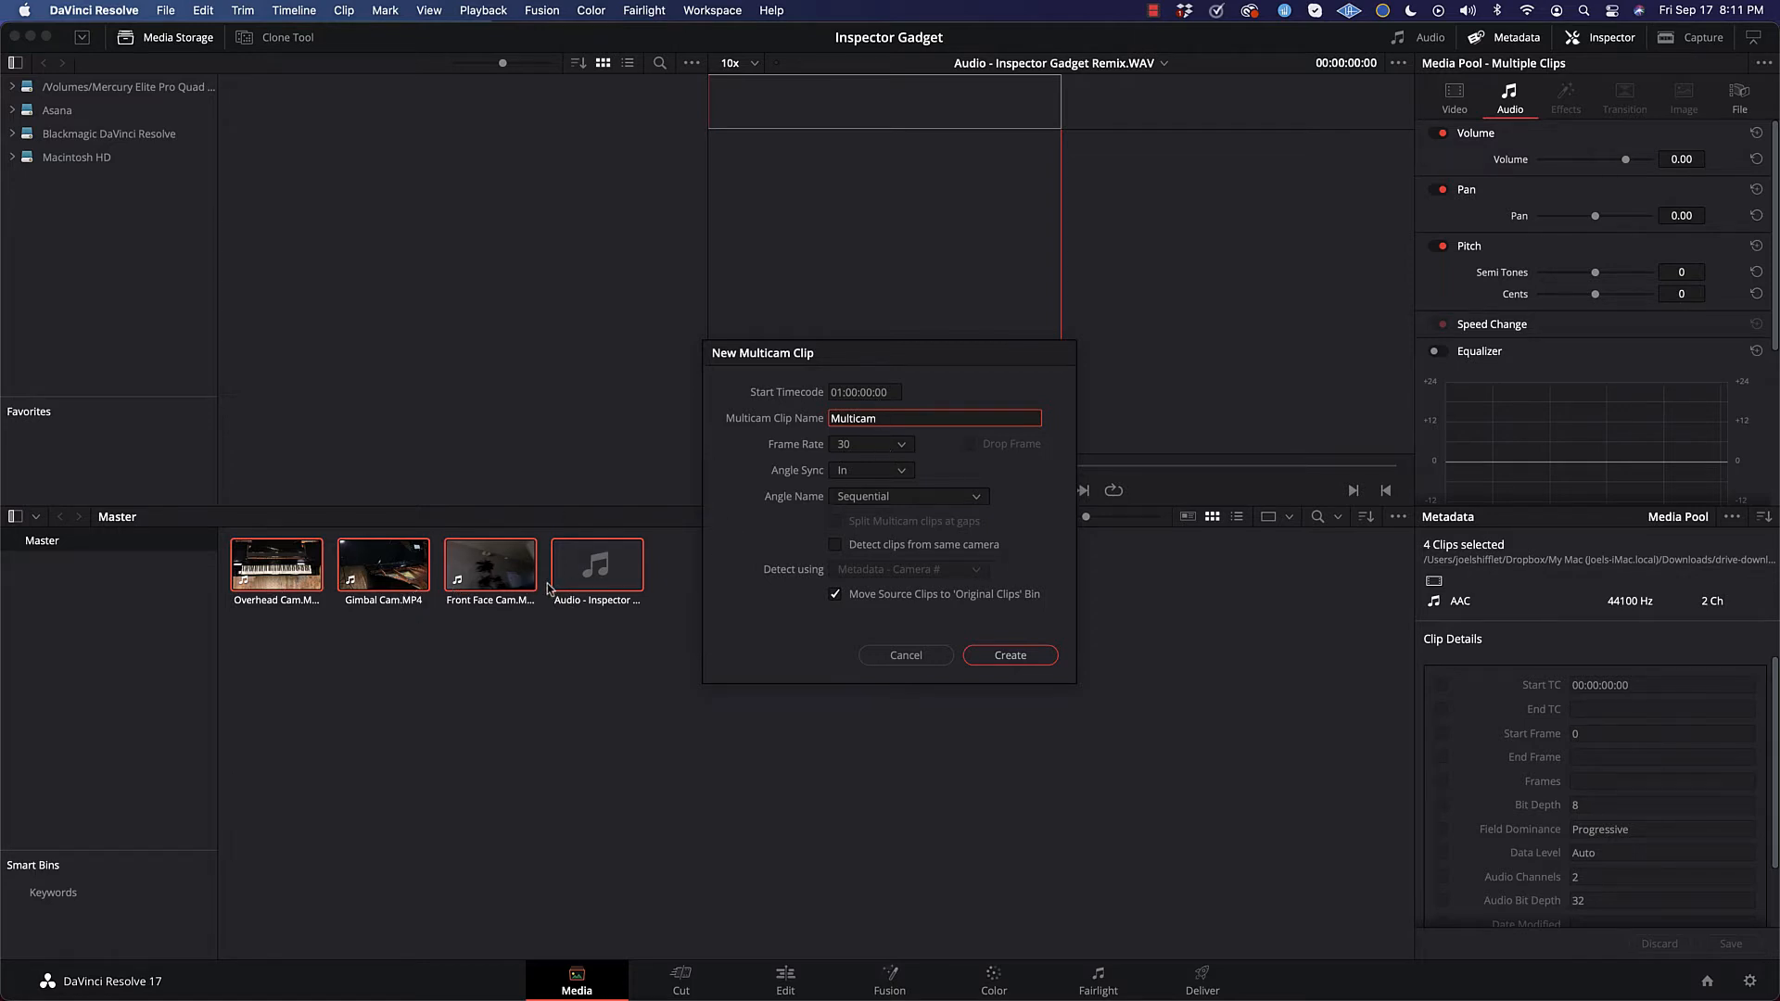
pyautogui.click(900, 472)
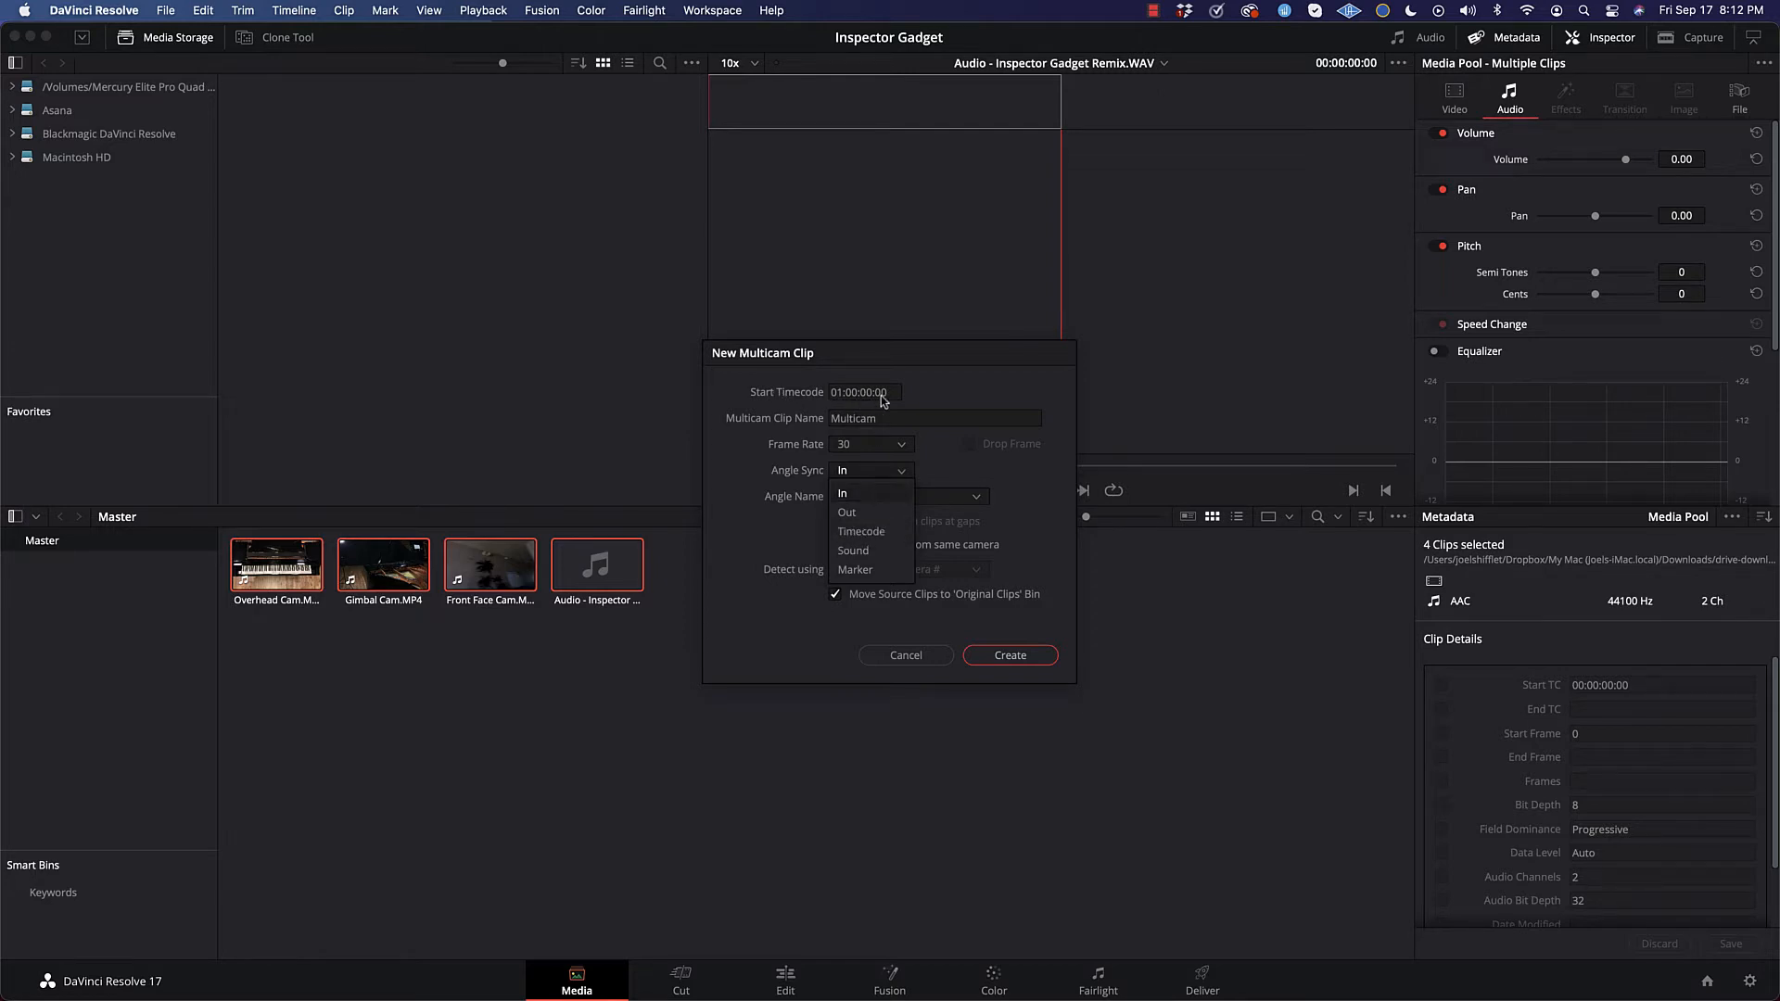
pyautogui.click(854, 551)
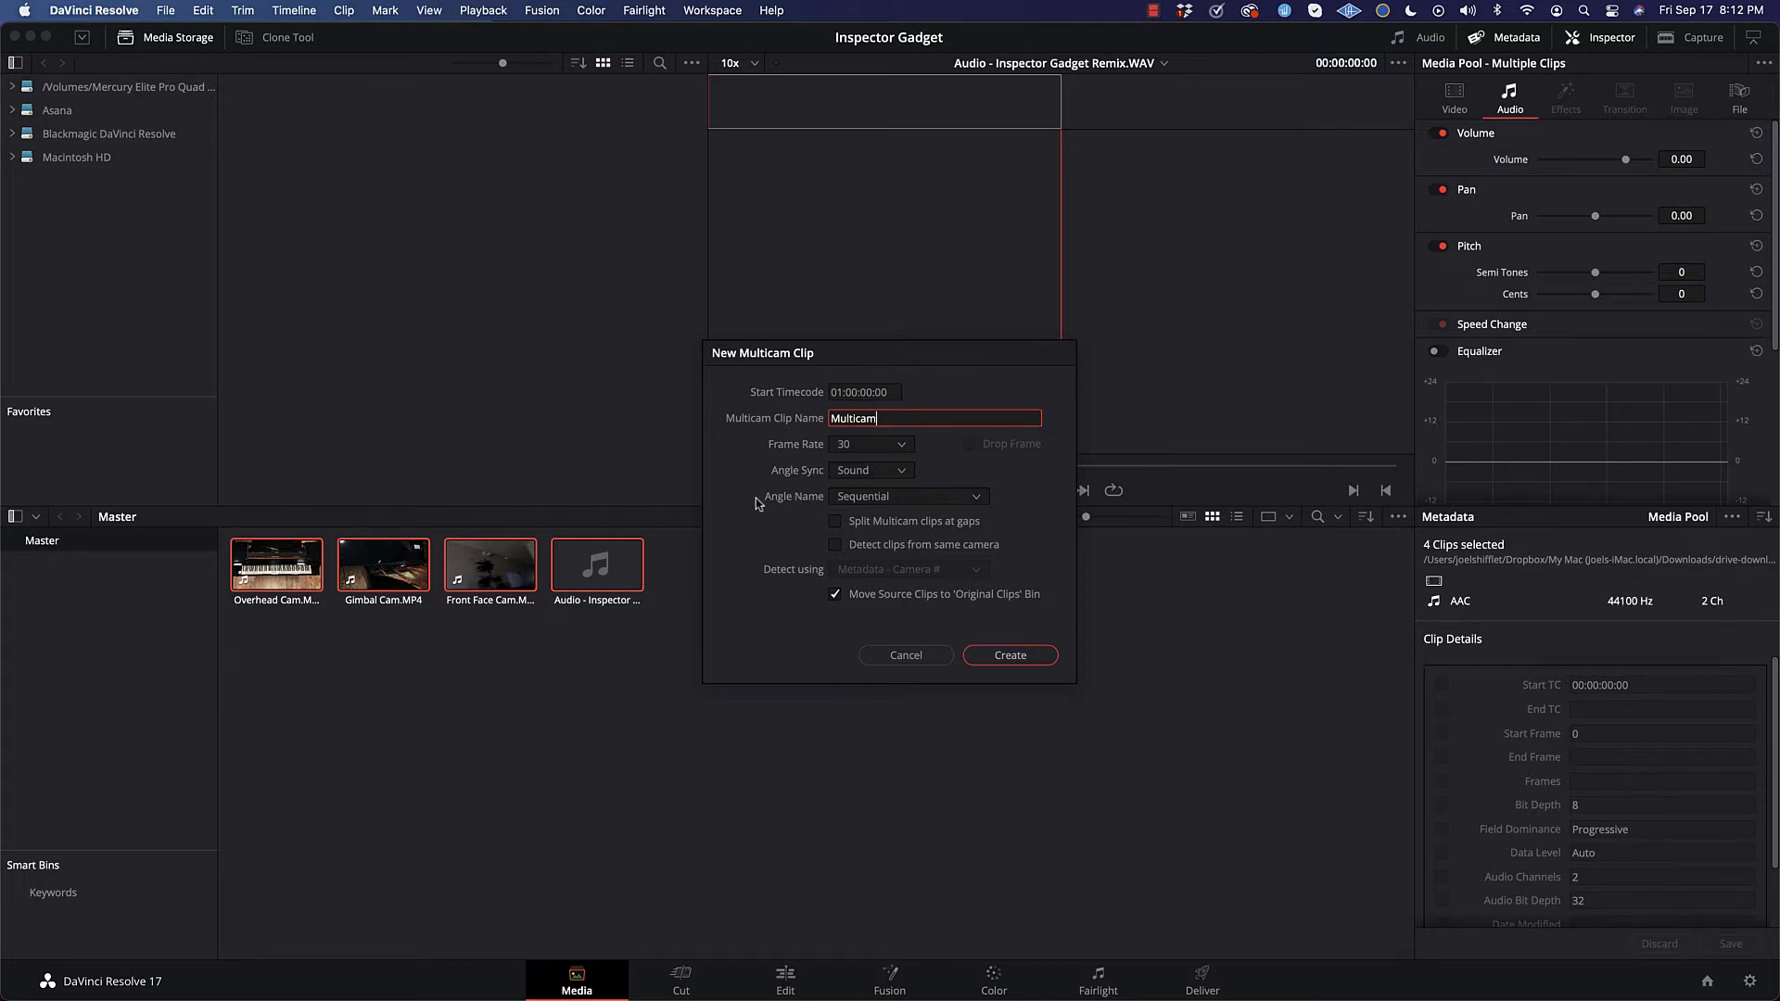
# Step: Set the angle names to Clip Name, disable moving source clips to the Original Clips bin, and create the multicam clip
pyautogui.click(877, 499)
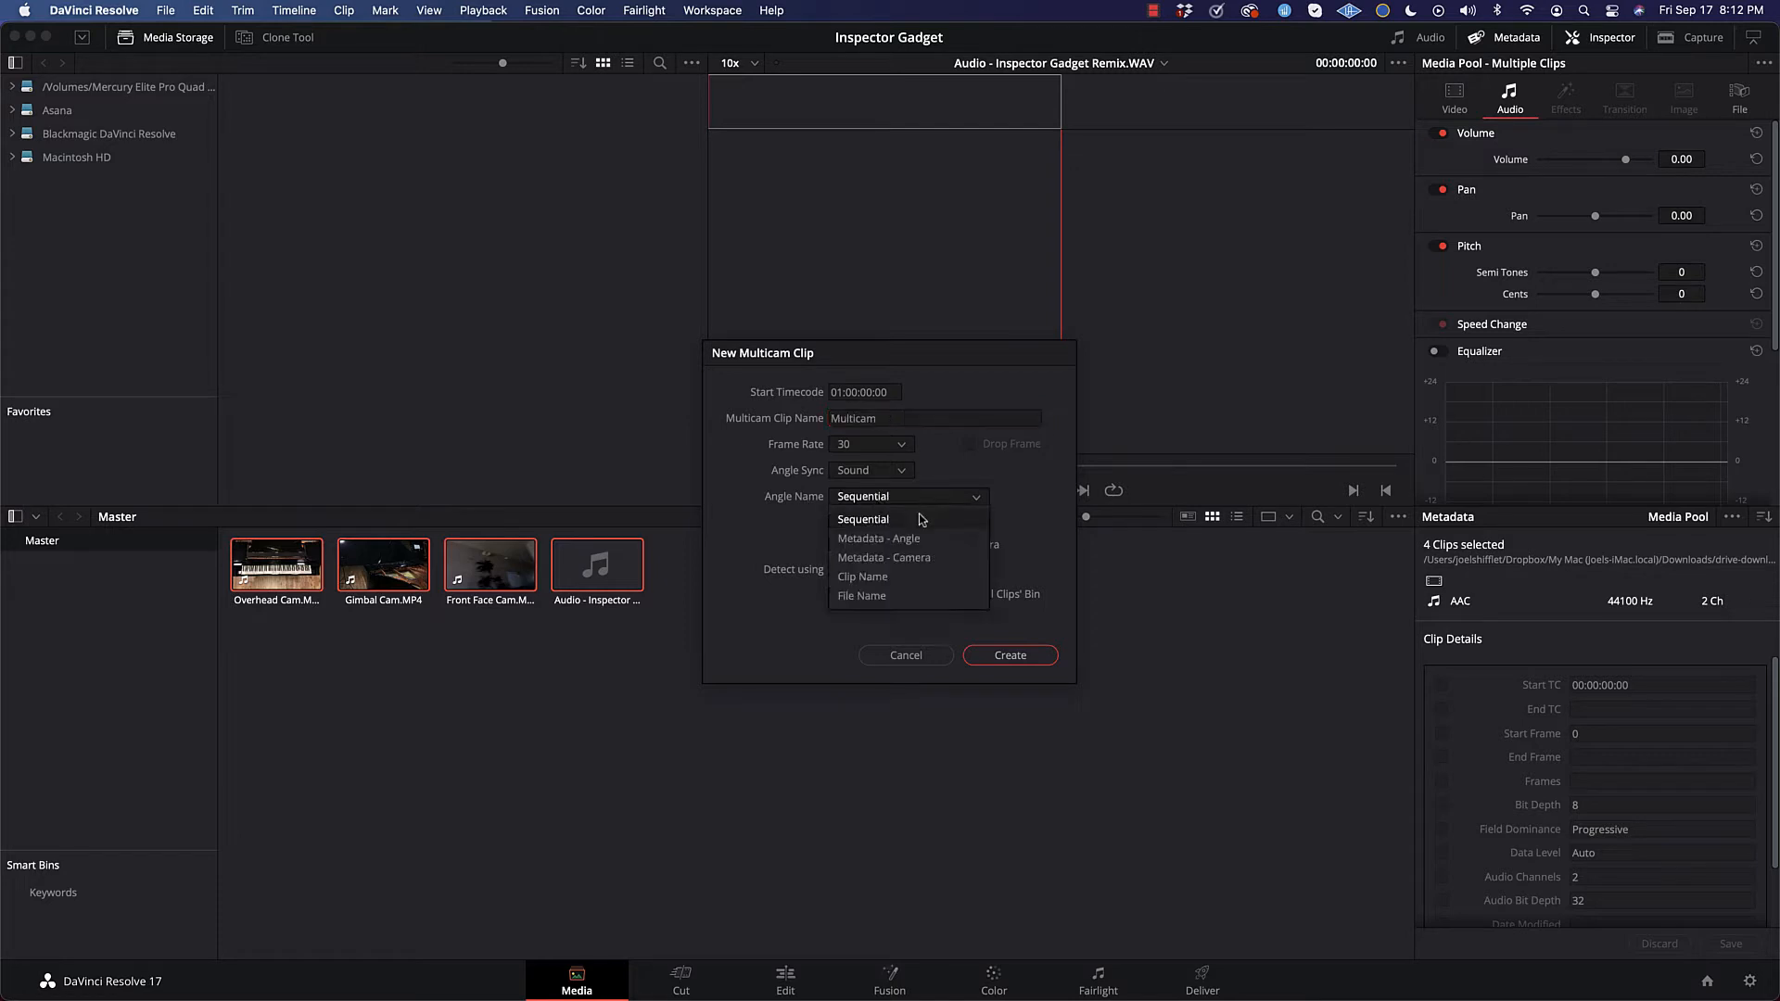
pyautogui.click(758, 543)
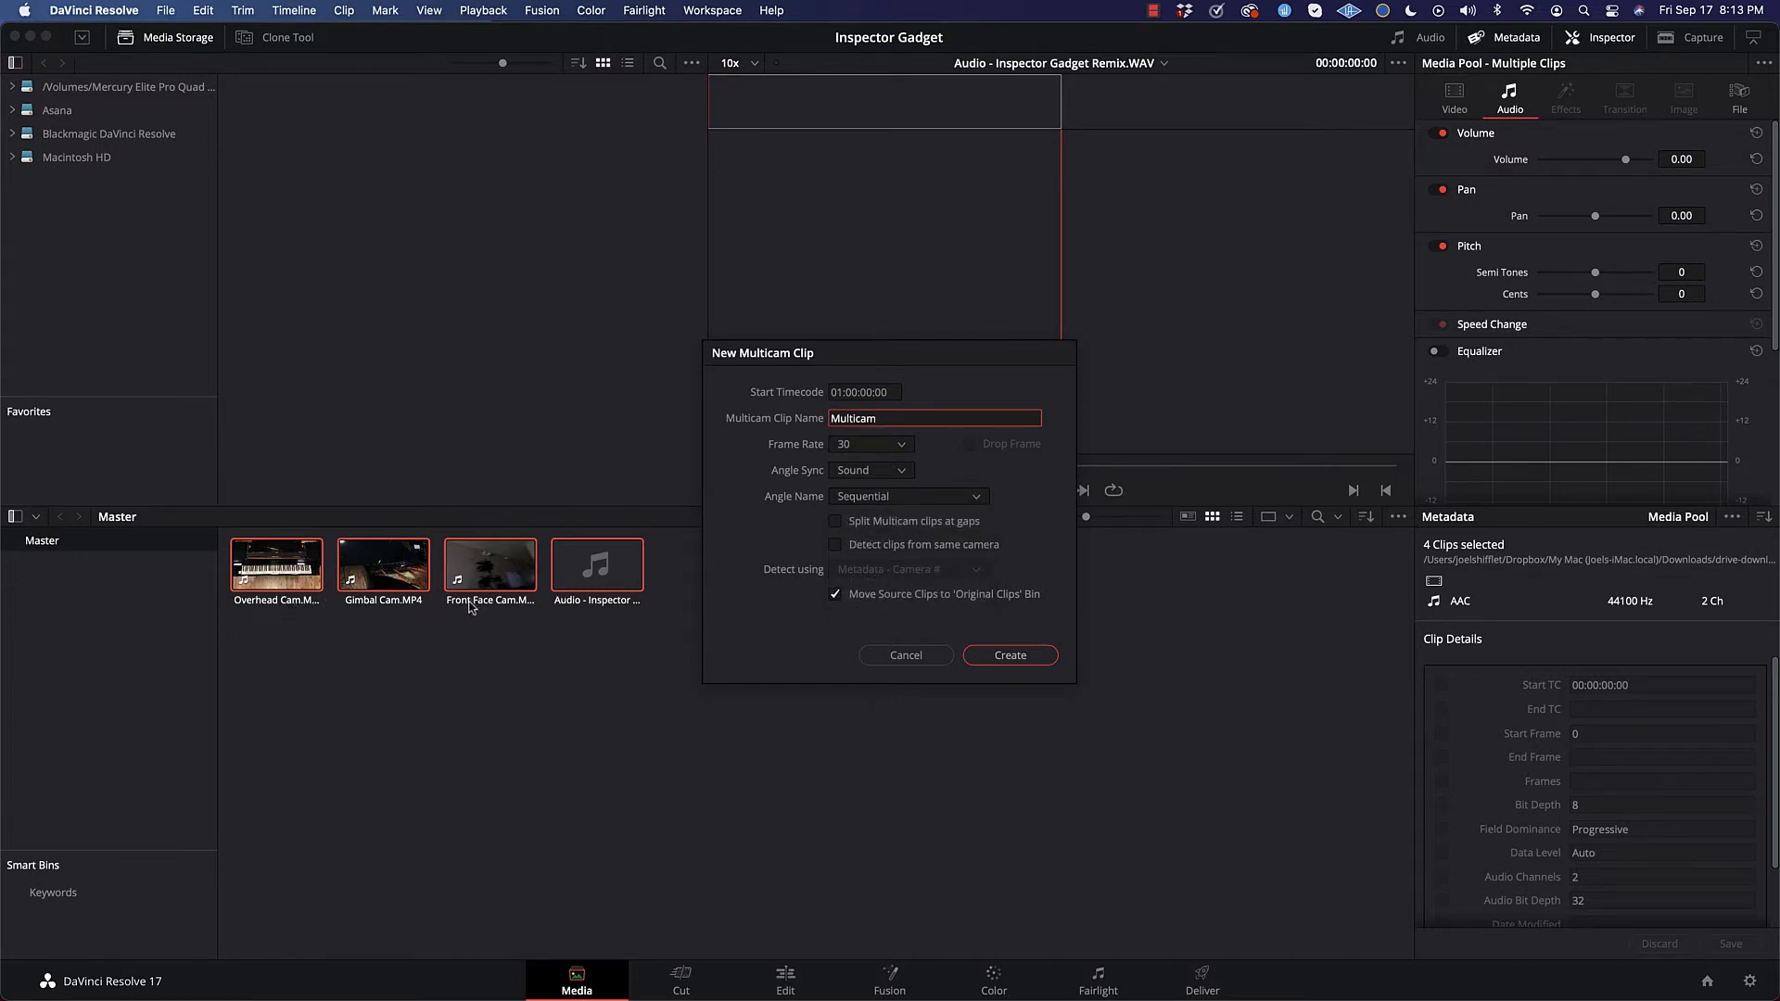
pyautogui.click(894, 499)
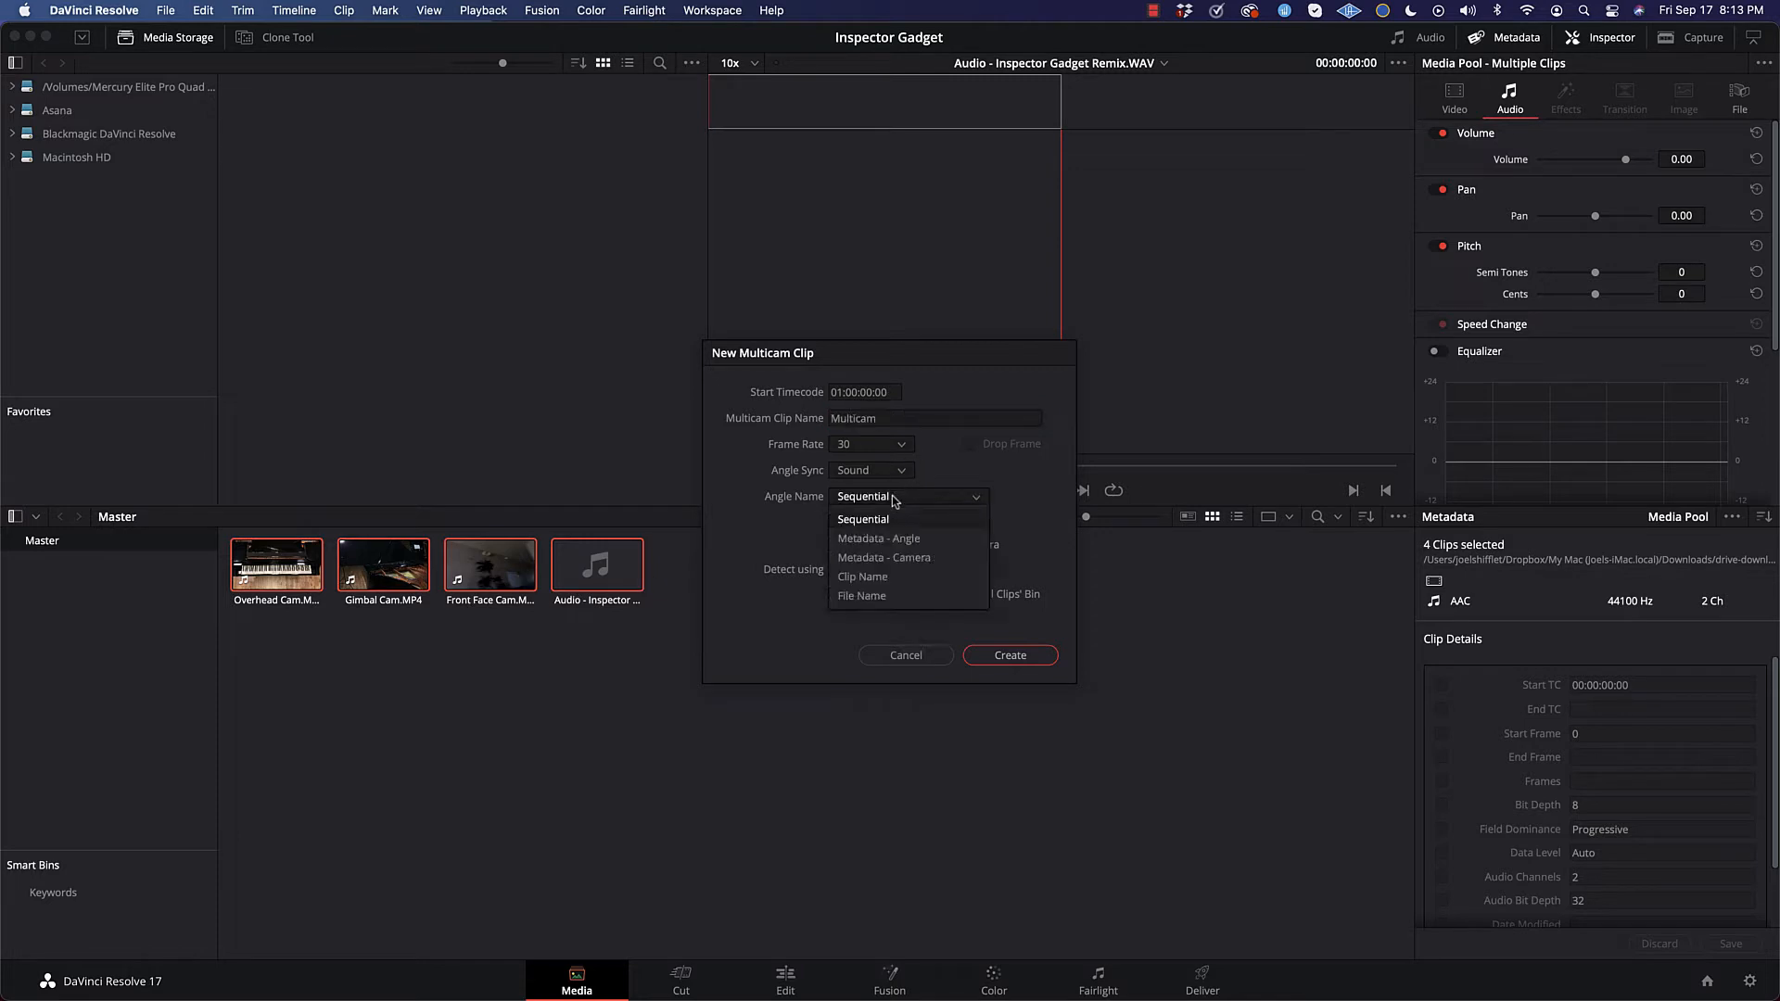
pyautogui.click(862, 577)
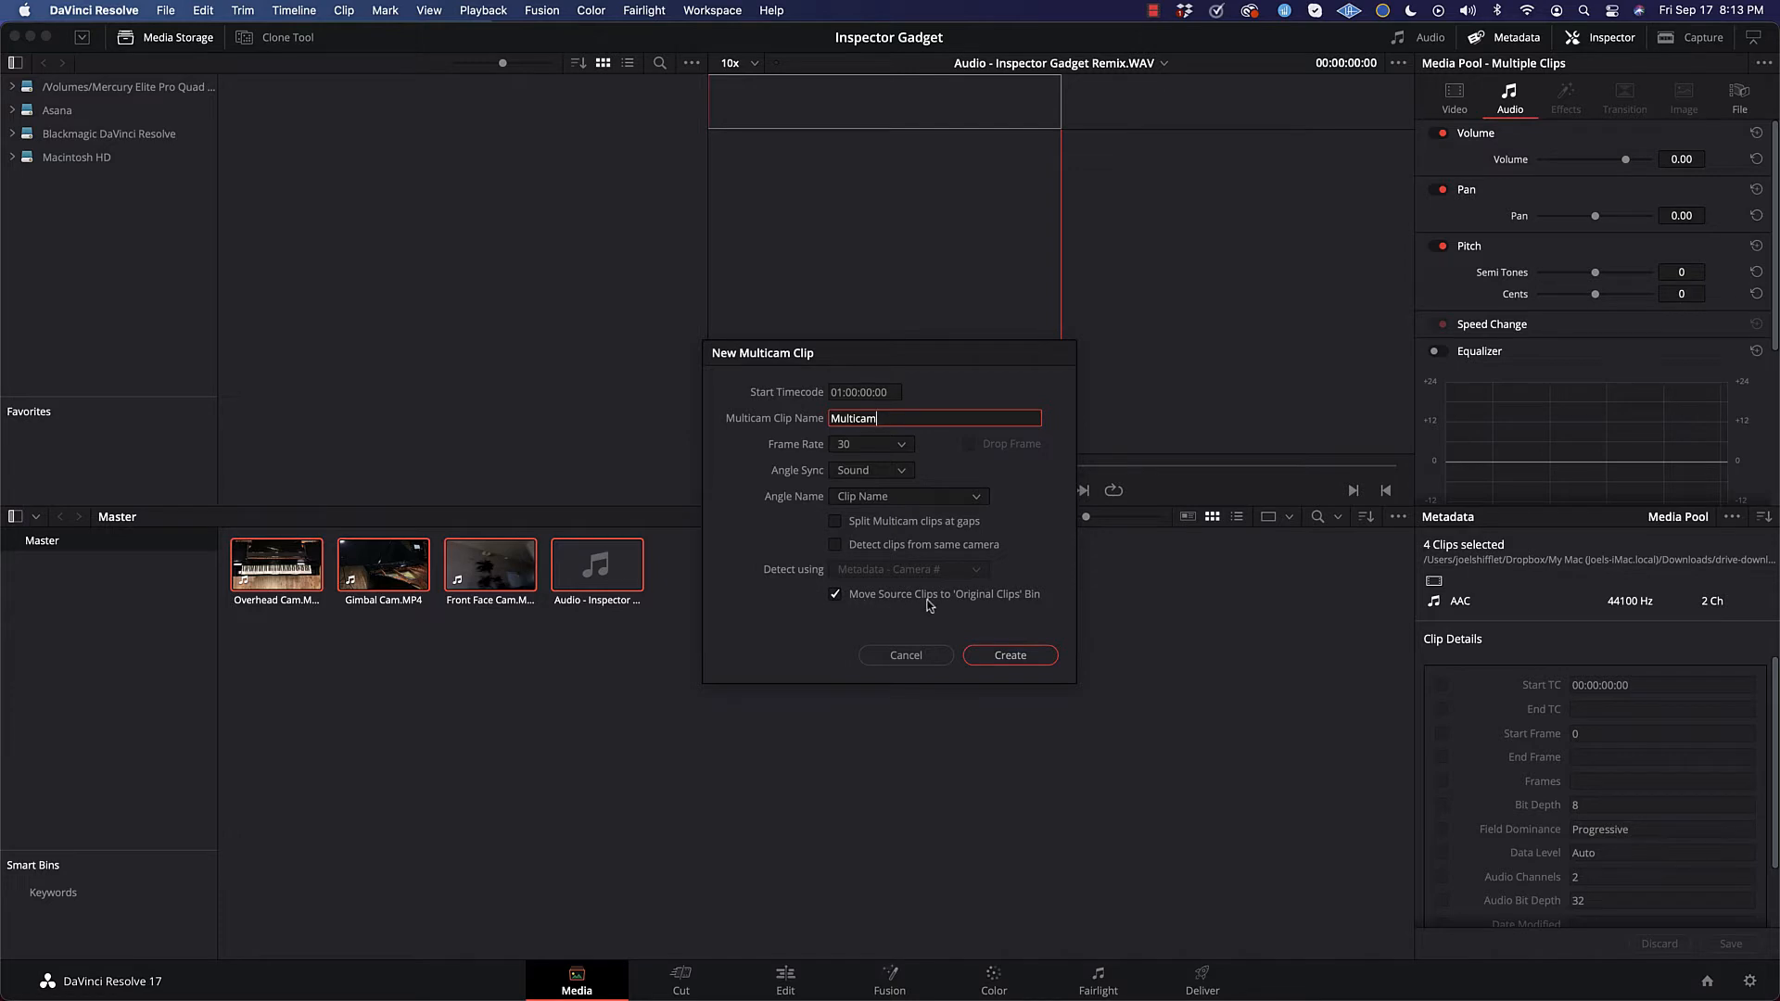
pyautogui.click(836, 597)
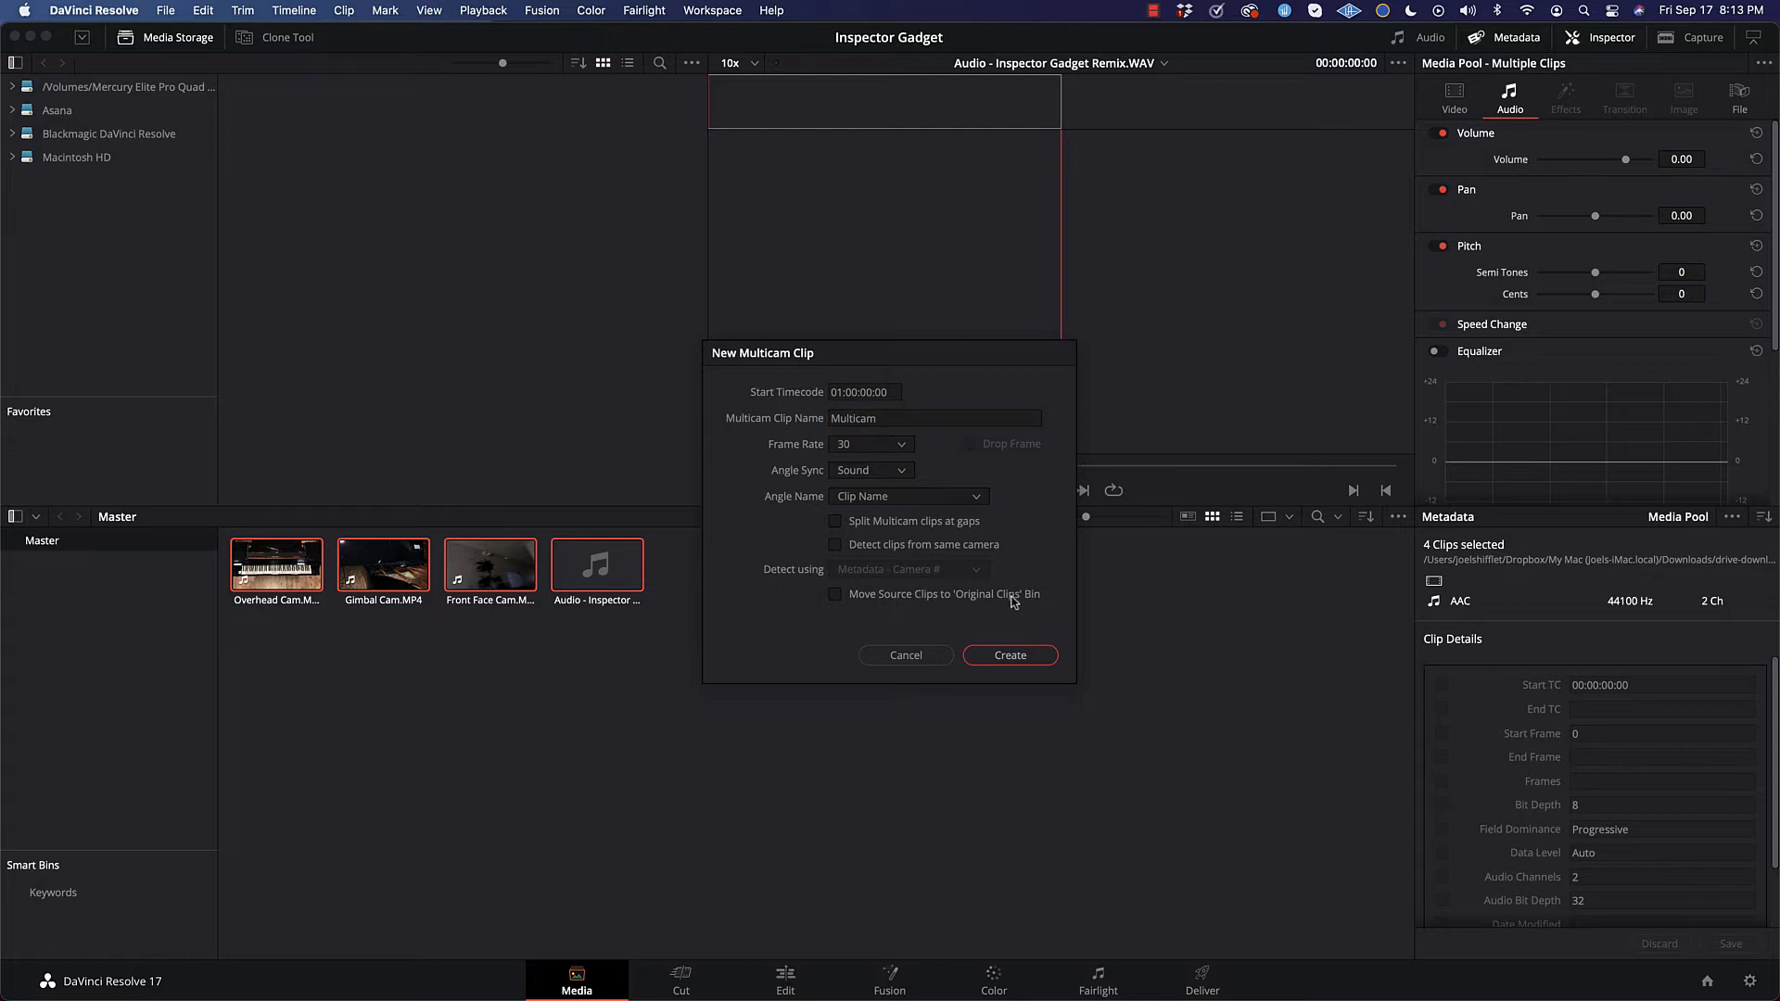
pyautogui.click(1008, 658)
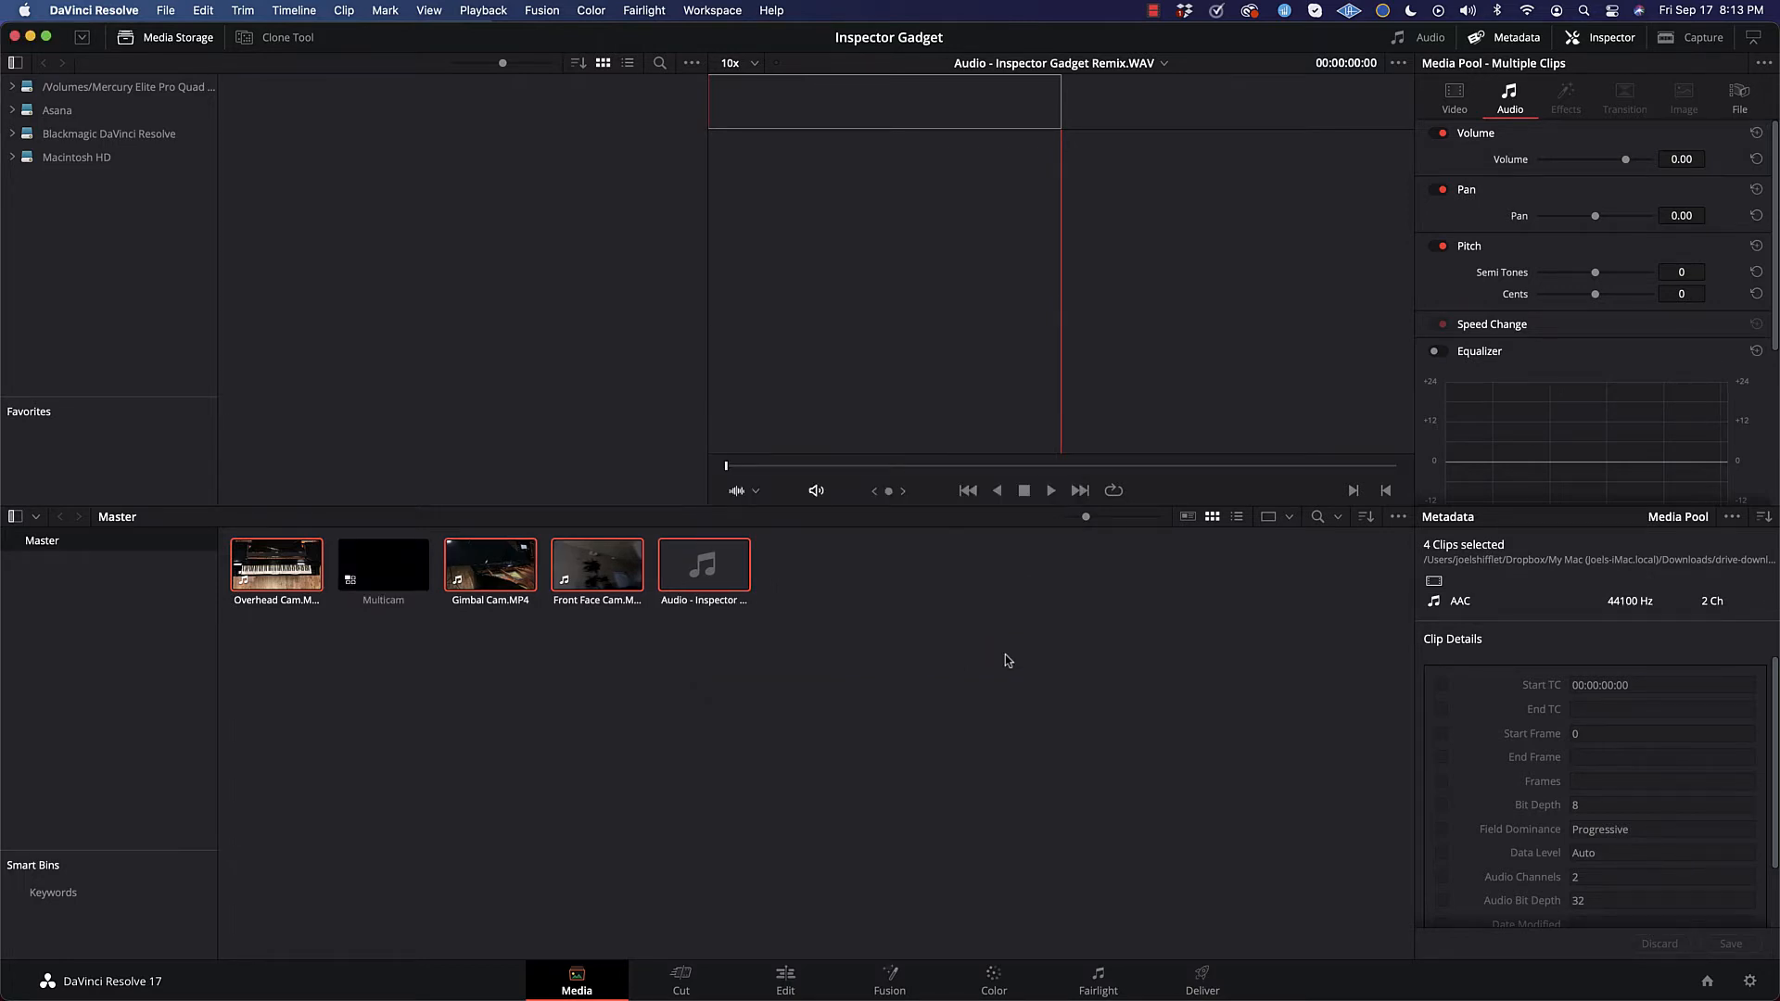
# Step: Preview the new Multicam clip's angles, and place the clip on a new timeline on the Edit page
pyautogui.click(385, 565)
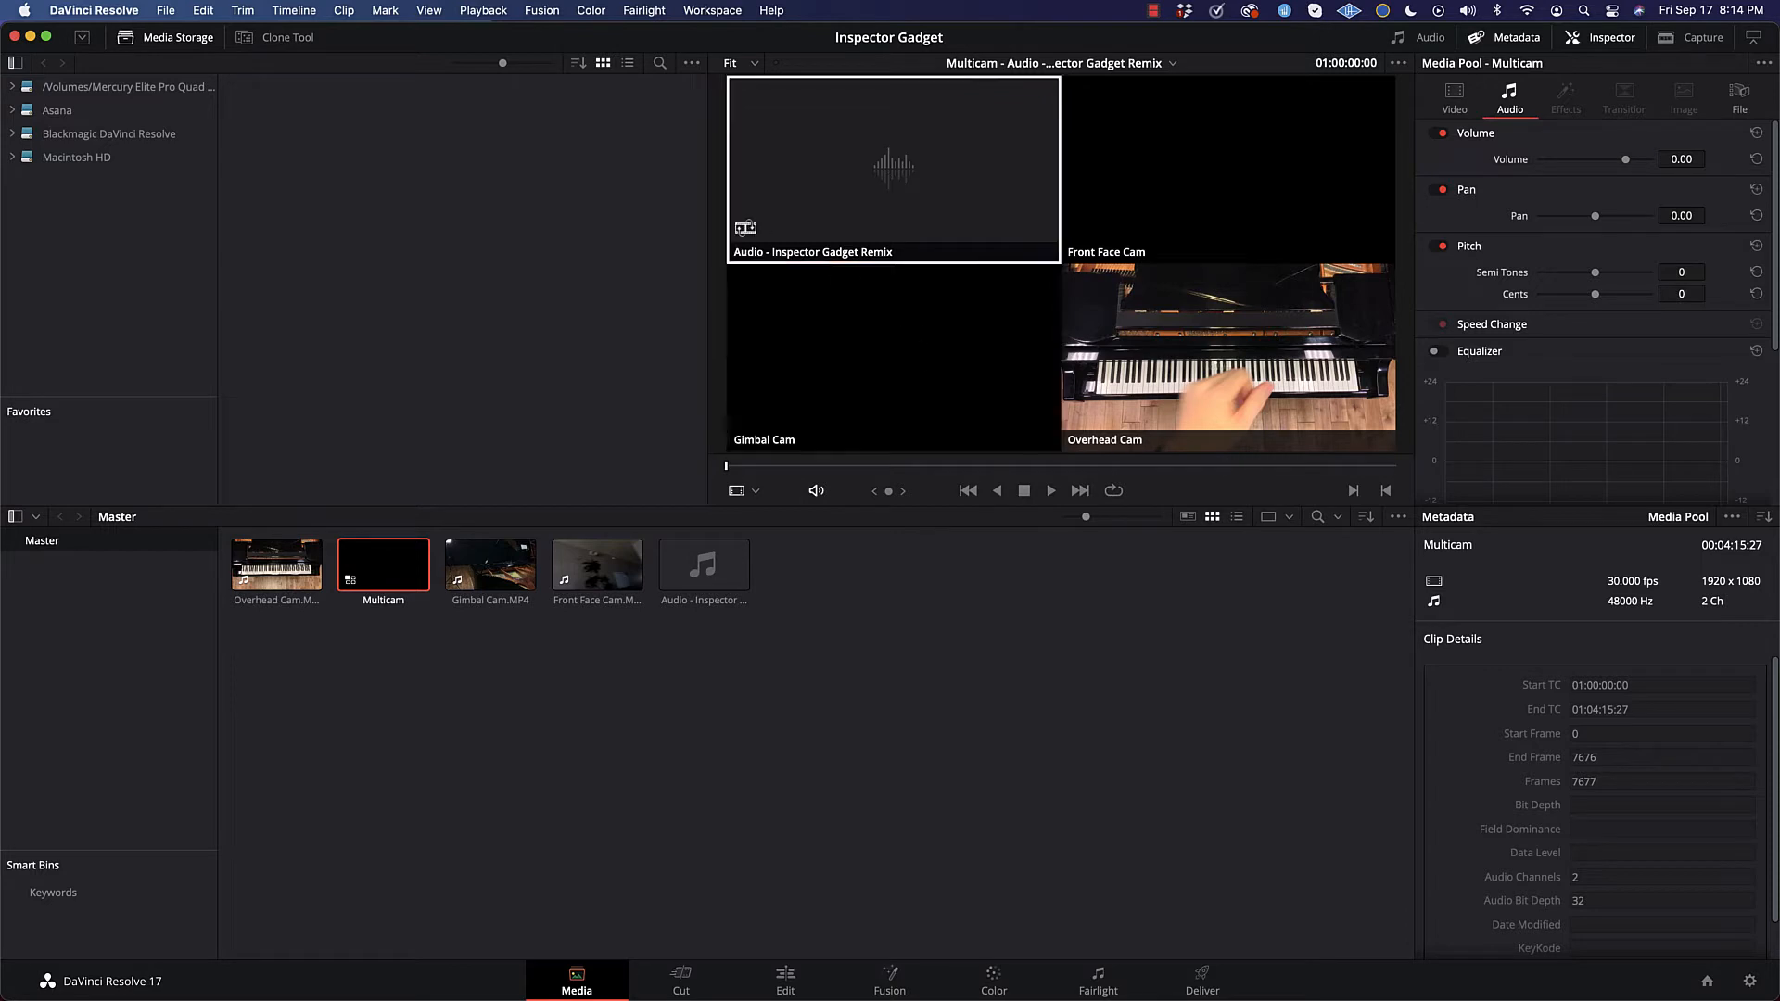
pyautogui.click(945, 185)
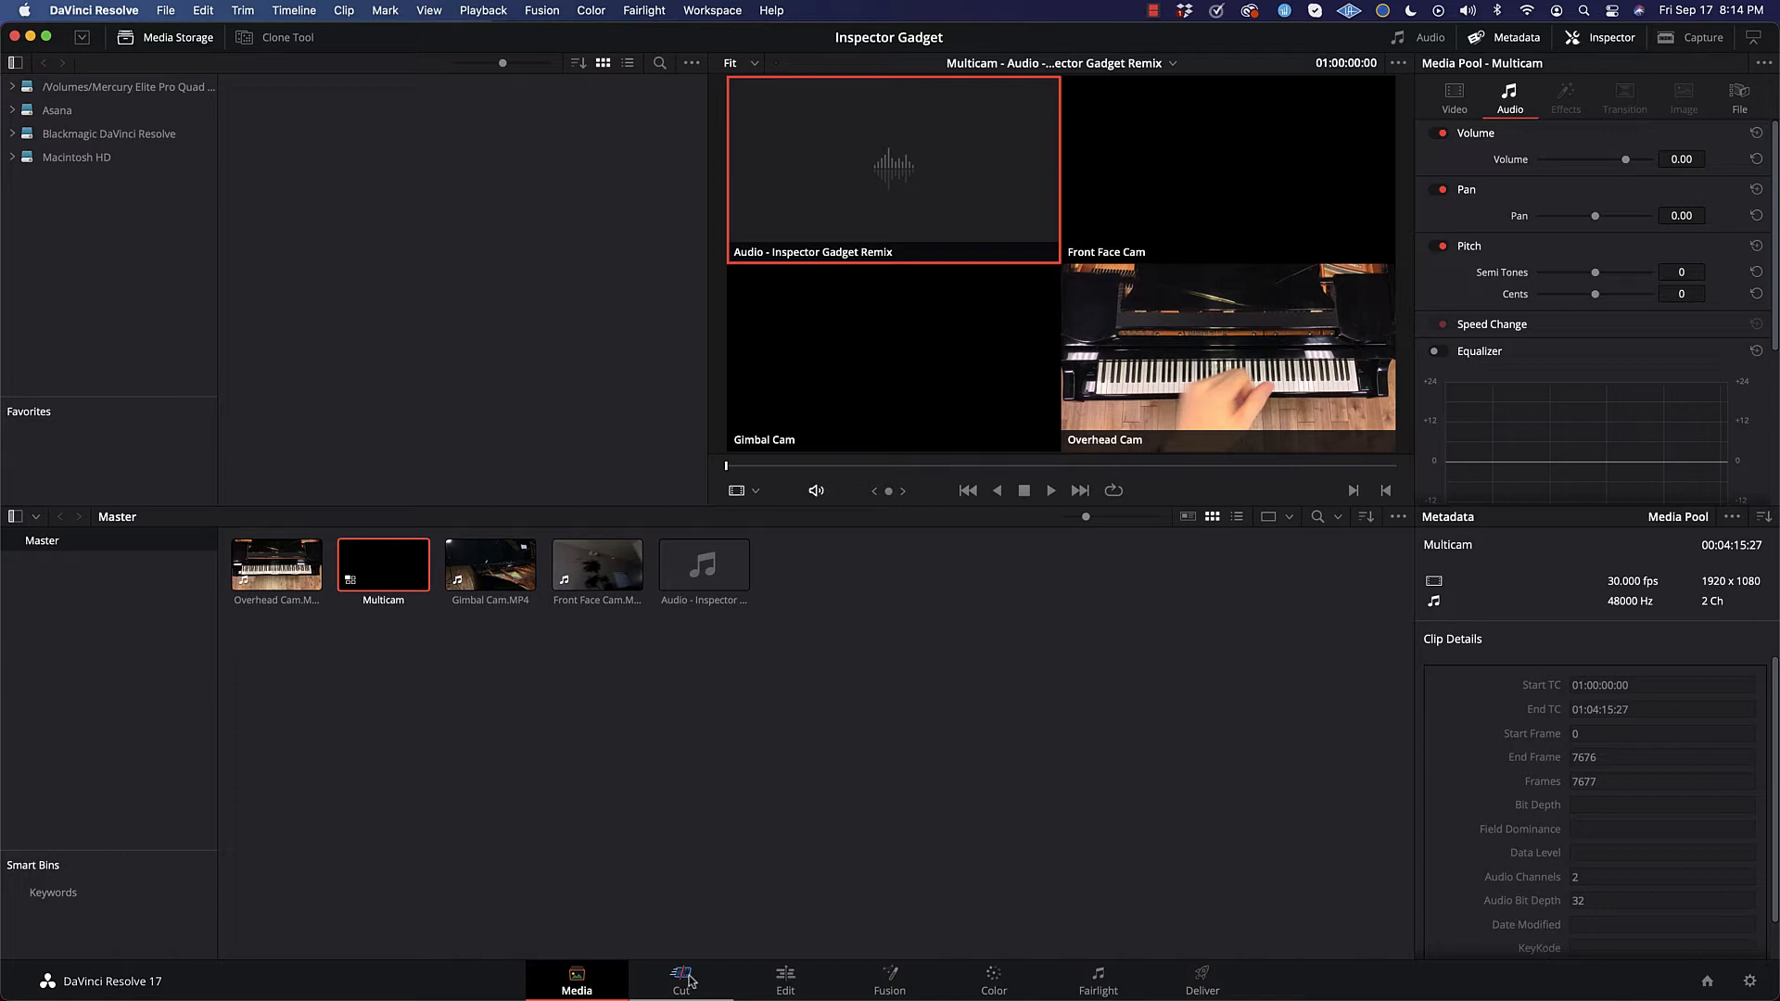
pyautogui.click(785, 983)
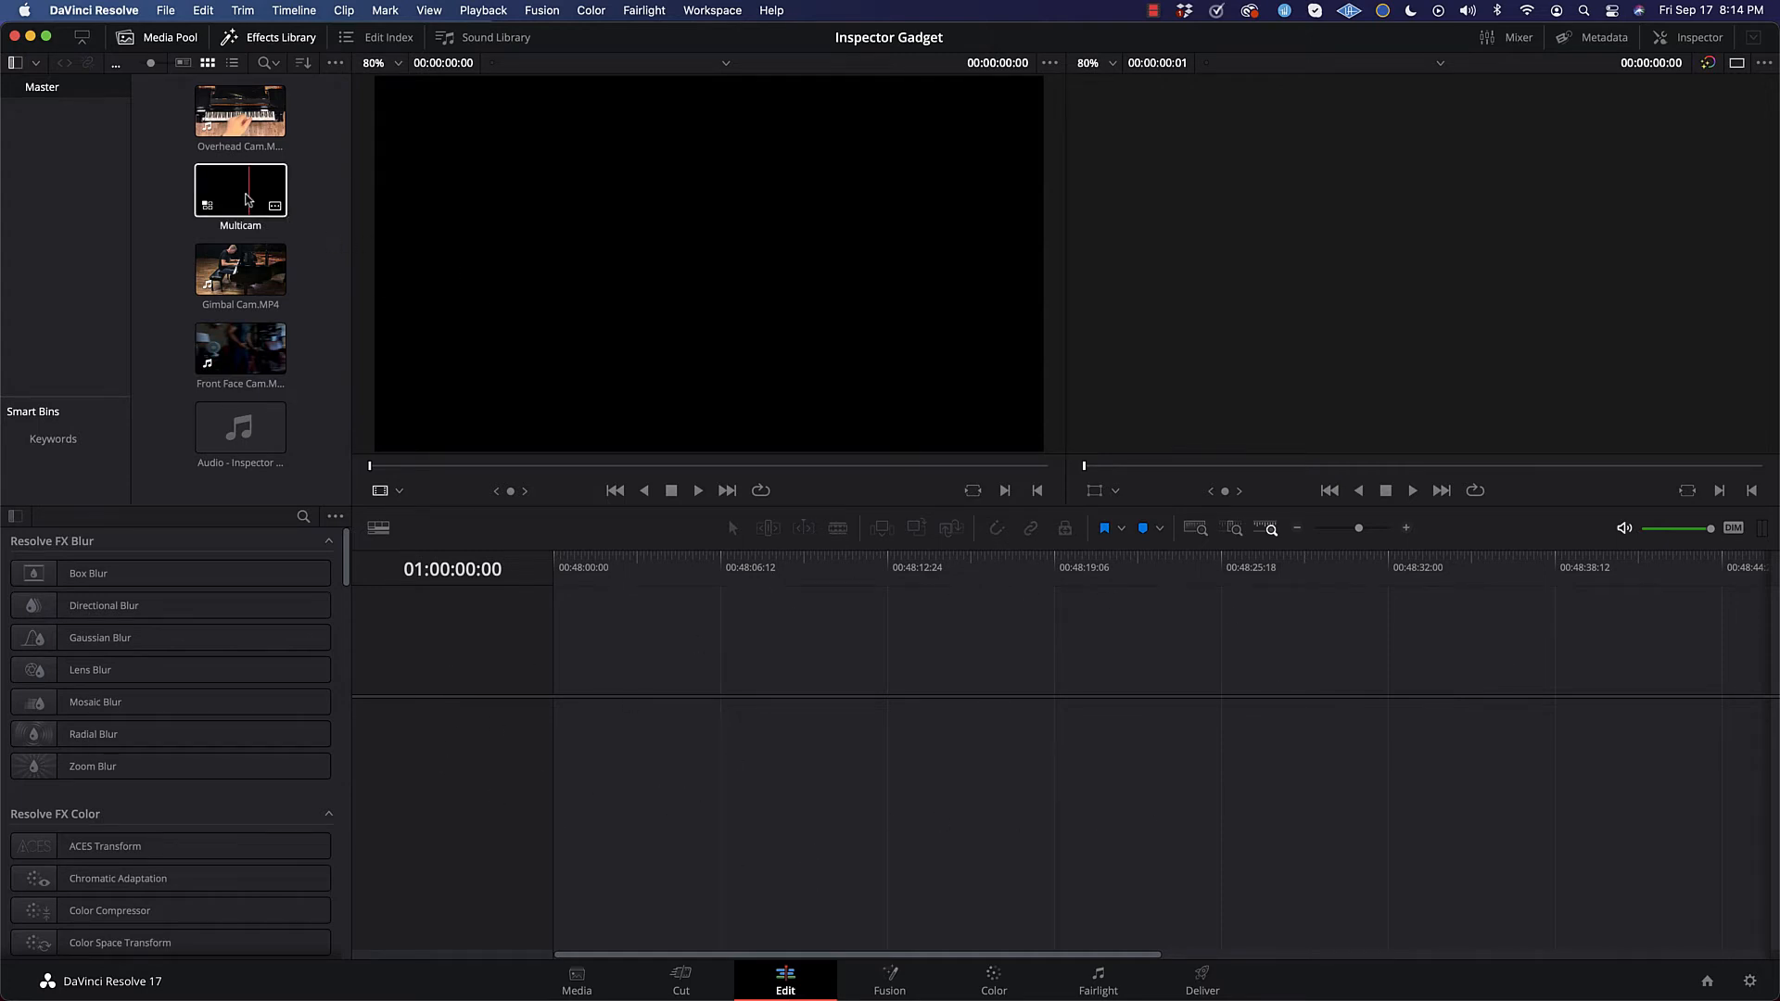
pyautogui.moveTo(246, 196); pyautogui.dragTo(611, 726)
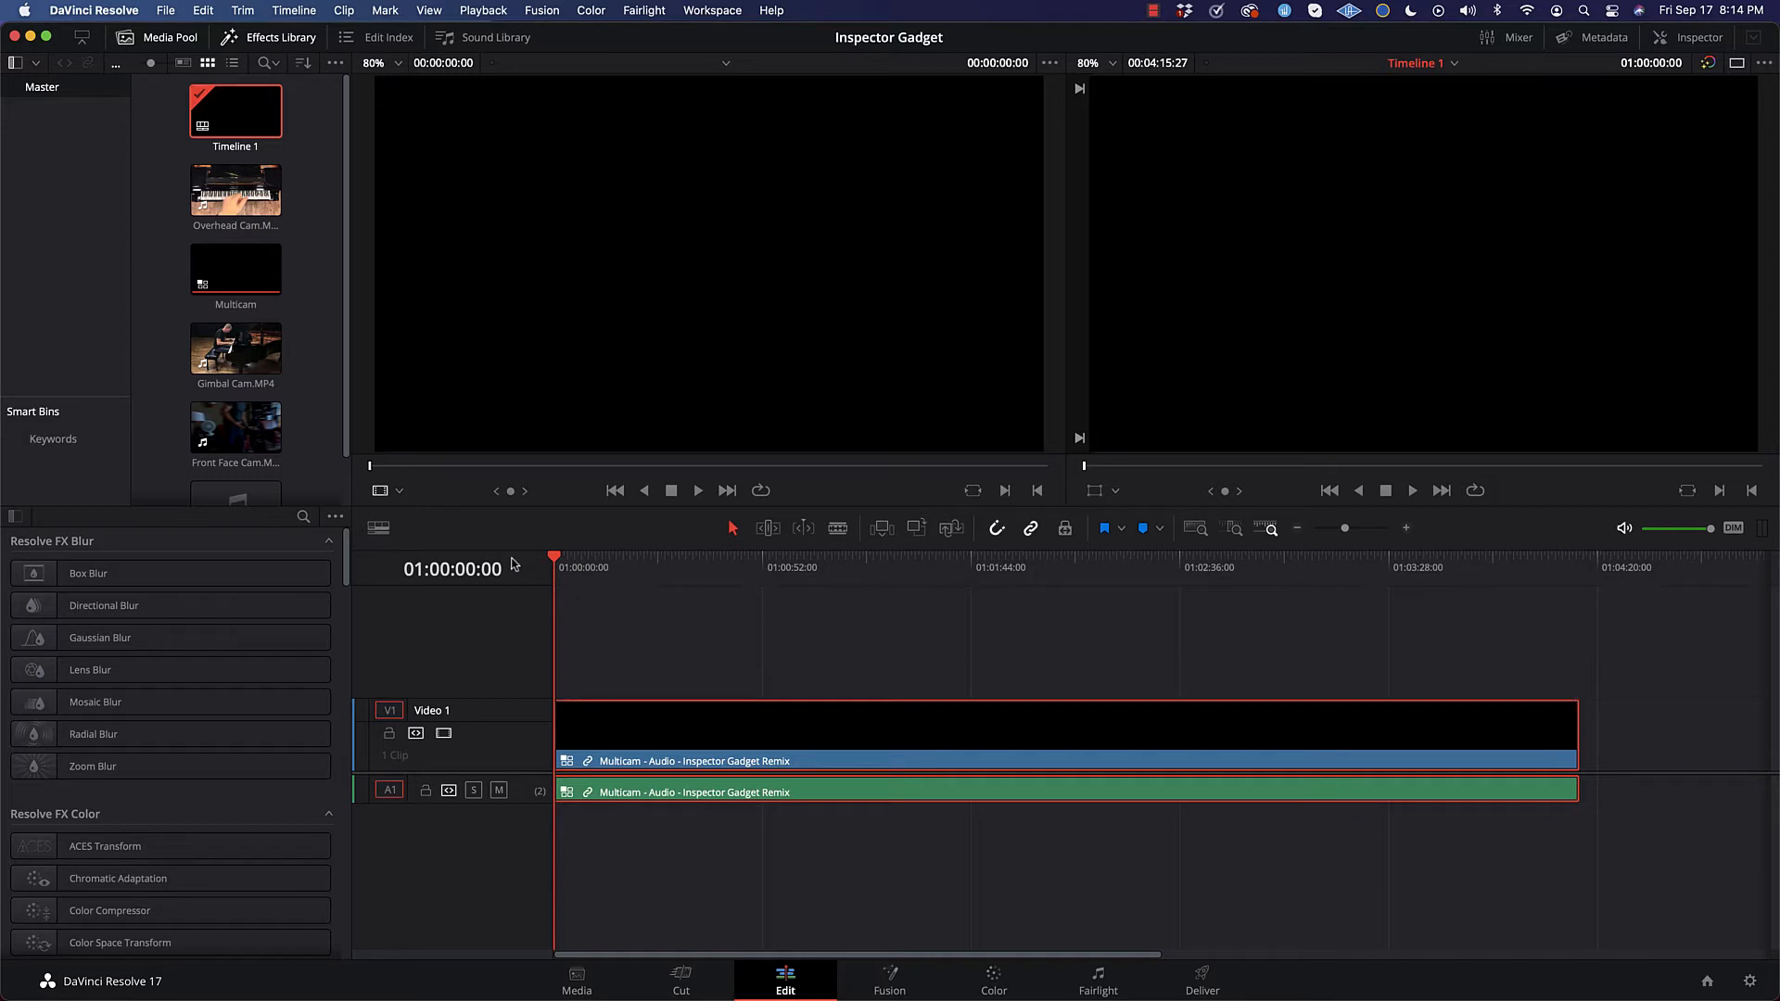
# Step: Scrub the opening of the multicam clip on the timeline up to 01:00:44:18
pyautogui.moveTo(561, 567); pyautogui.dragTo(661, 566)
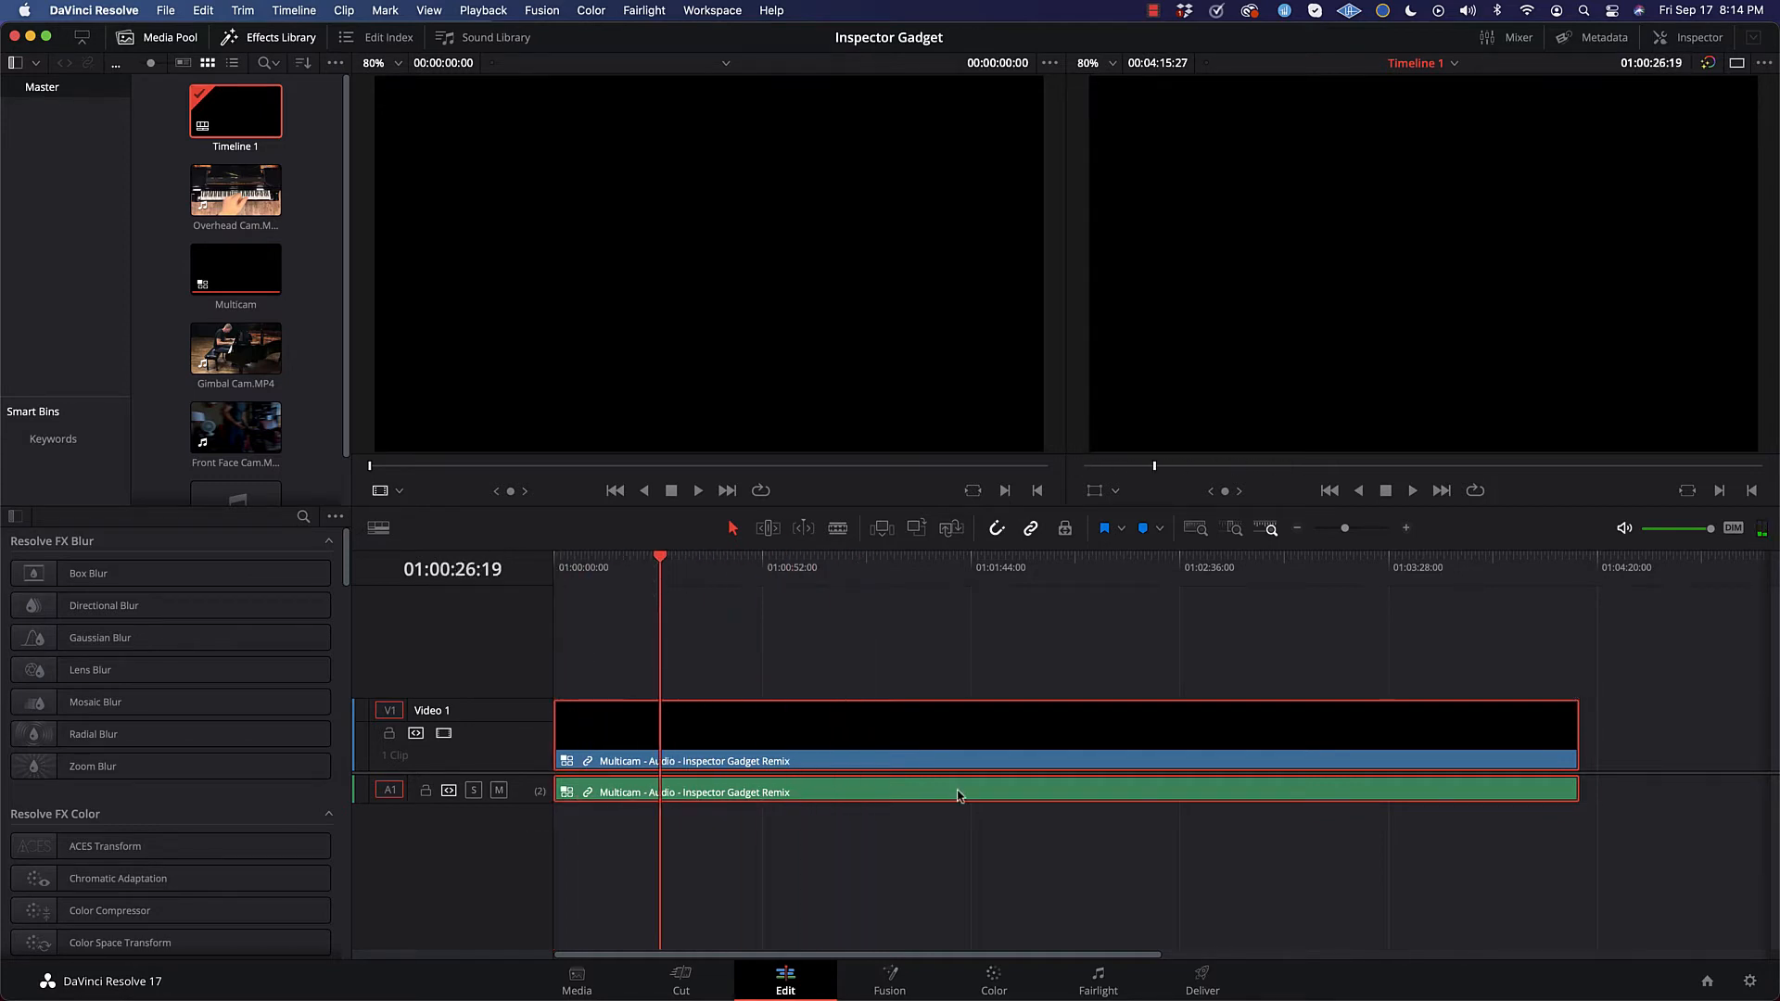
pyautogui.click(571, 720)
pyautogui.moveTo(663, 560); pyautogui.dragTo(732, 567)
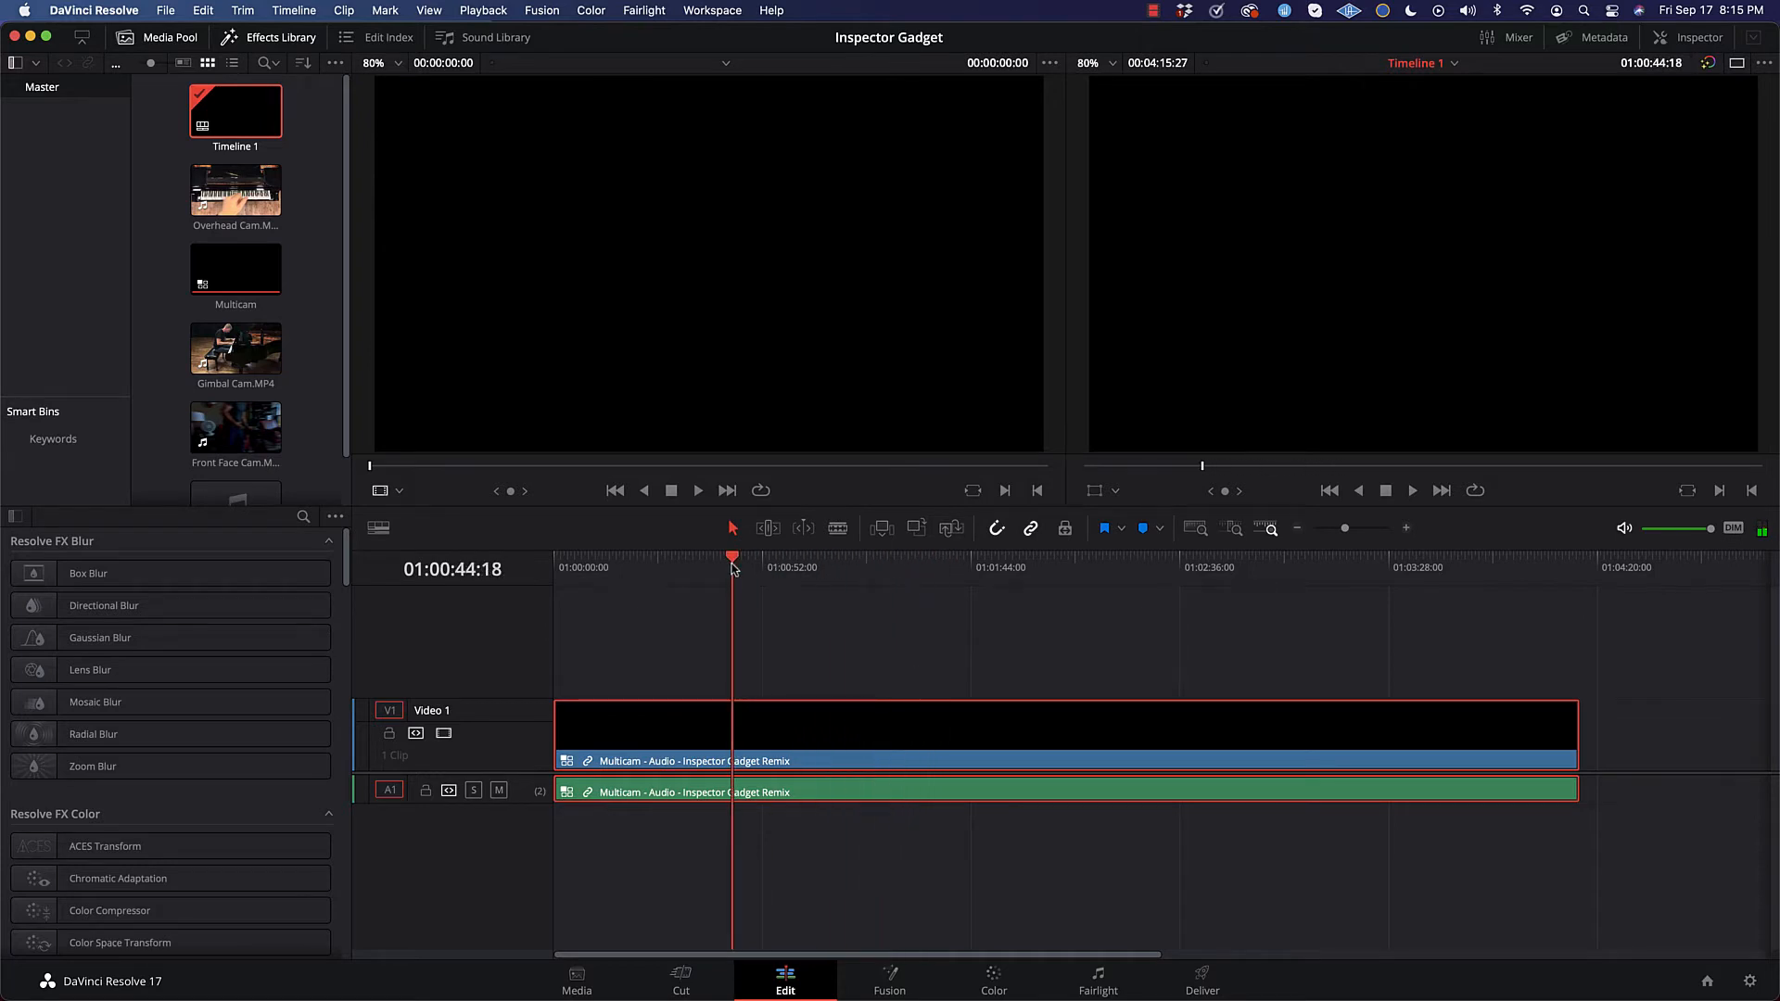
pyautogui.scroll(-2, 482, 322)
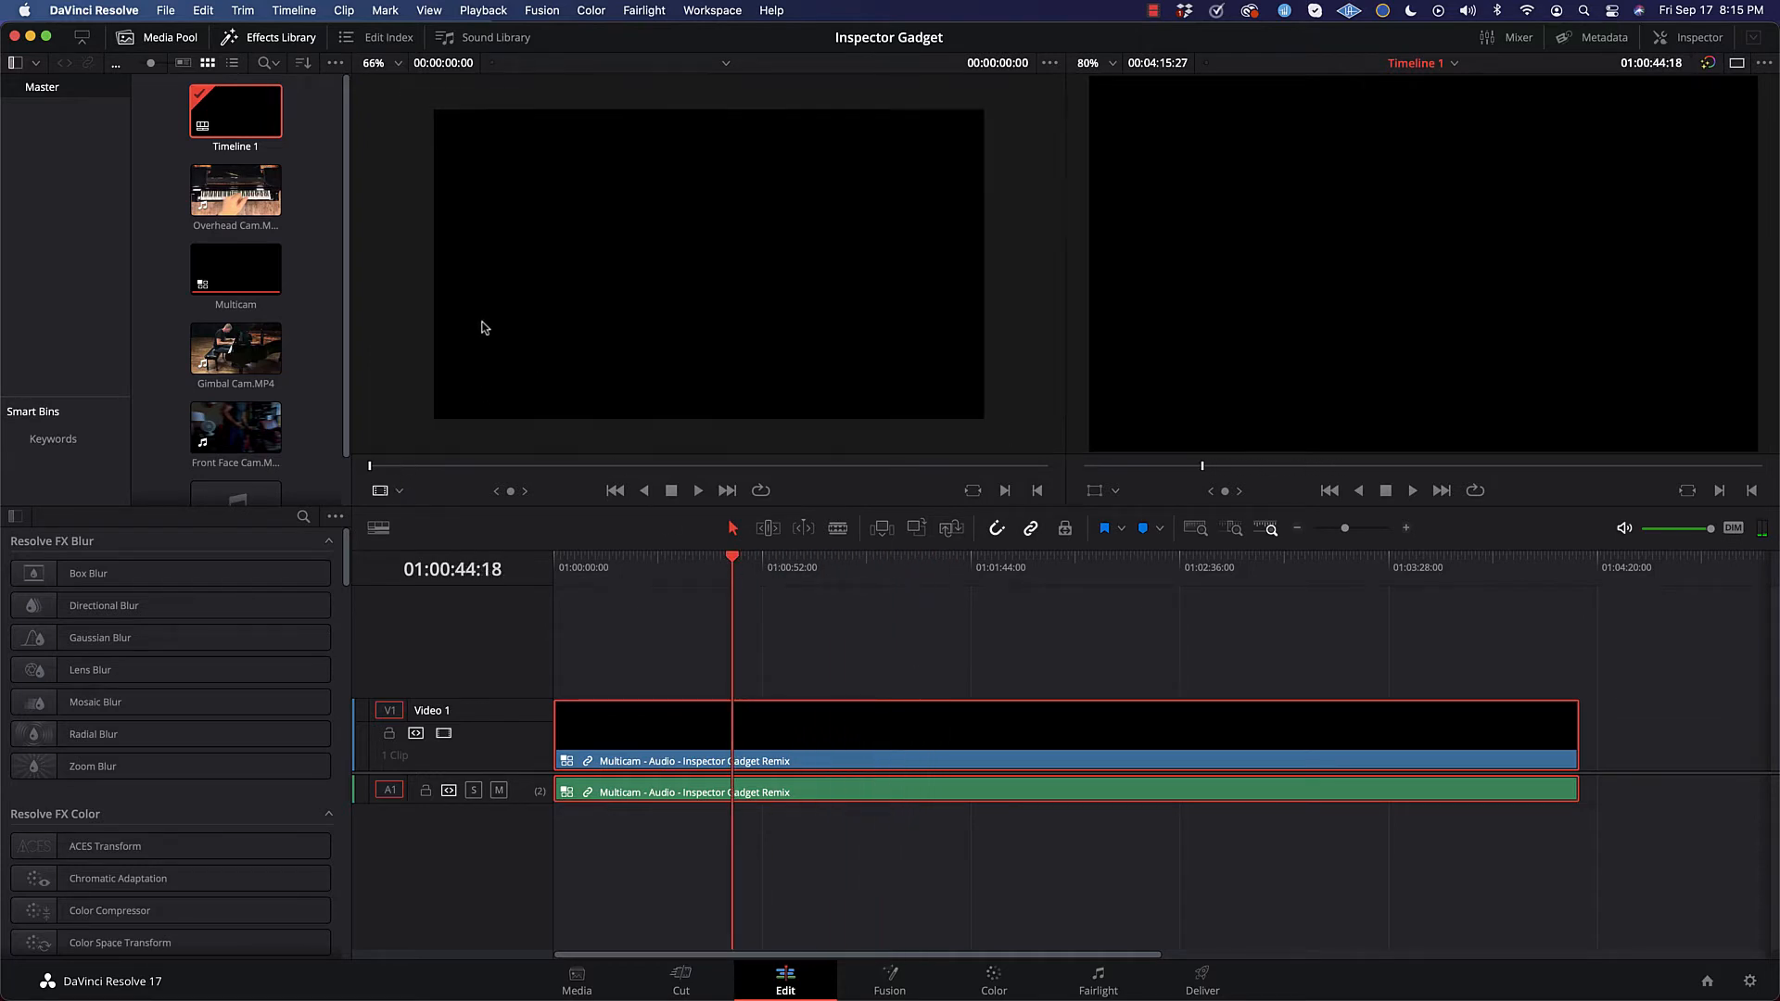
pyautogui.scroll(-3, 900, 175)
pyautogui.scroll(7, 899, 175)
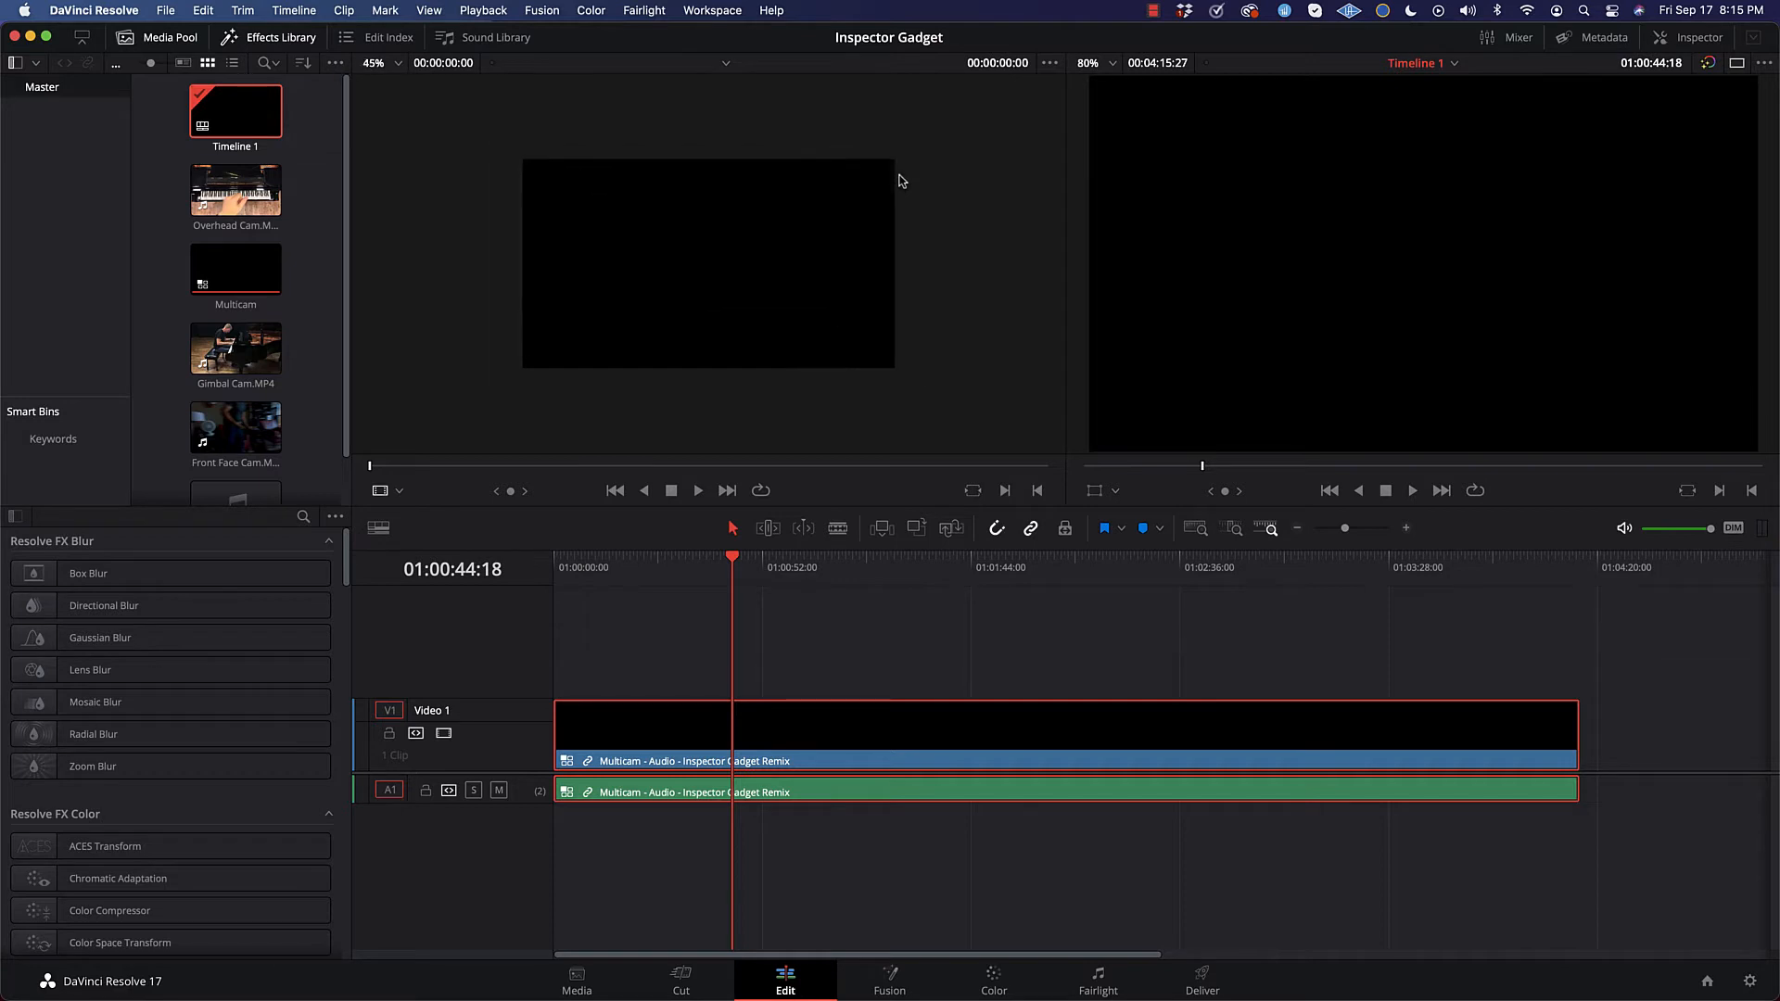
pyautogui.scroll(-1, 899, 175)
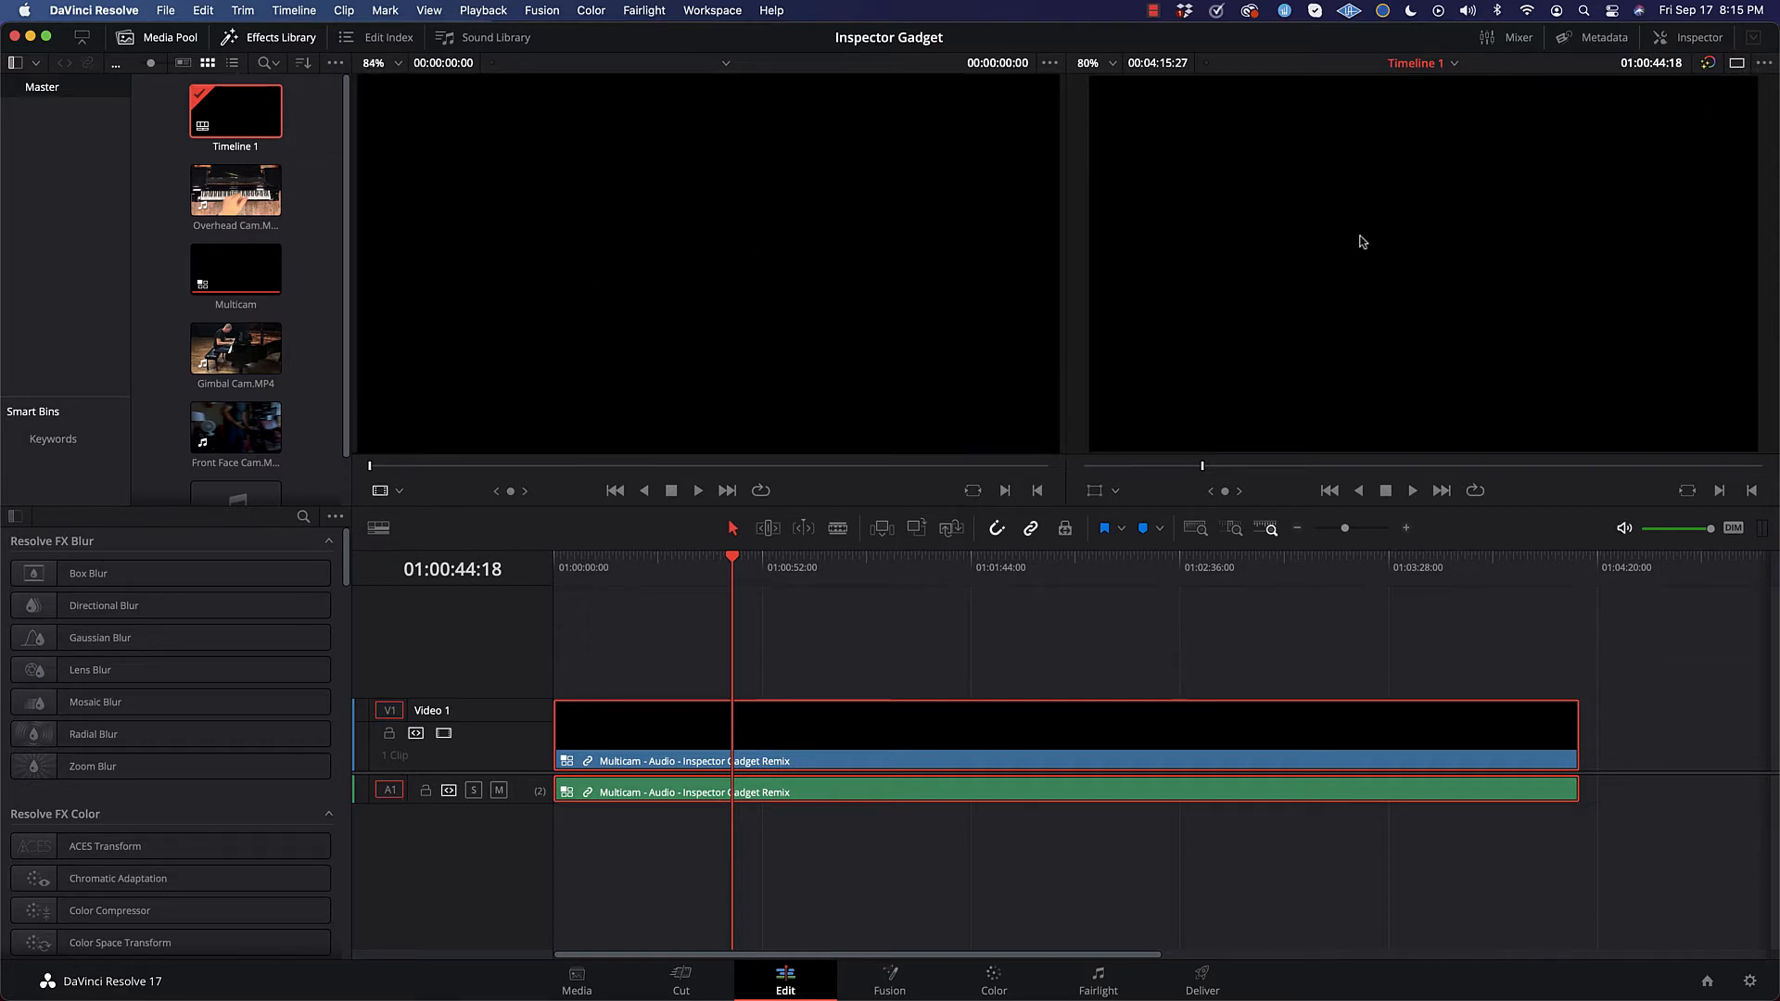
# Step: Toggle between the single-viewer and dual-viewer layouts, ending on the dual-viewer layout
pyautogui.click(1738, 64)
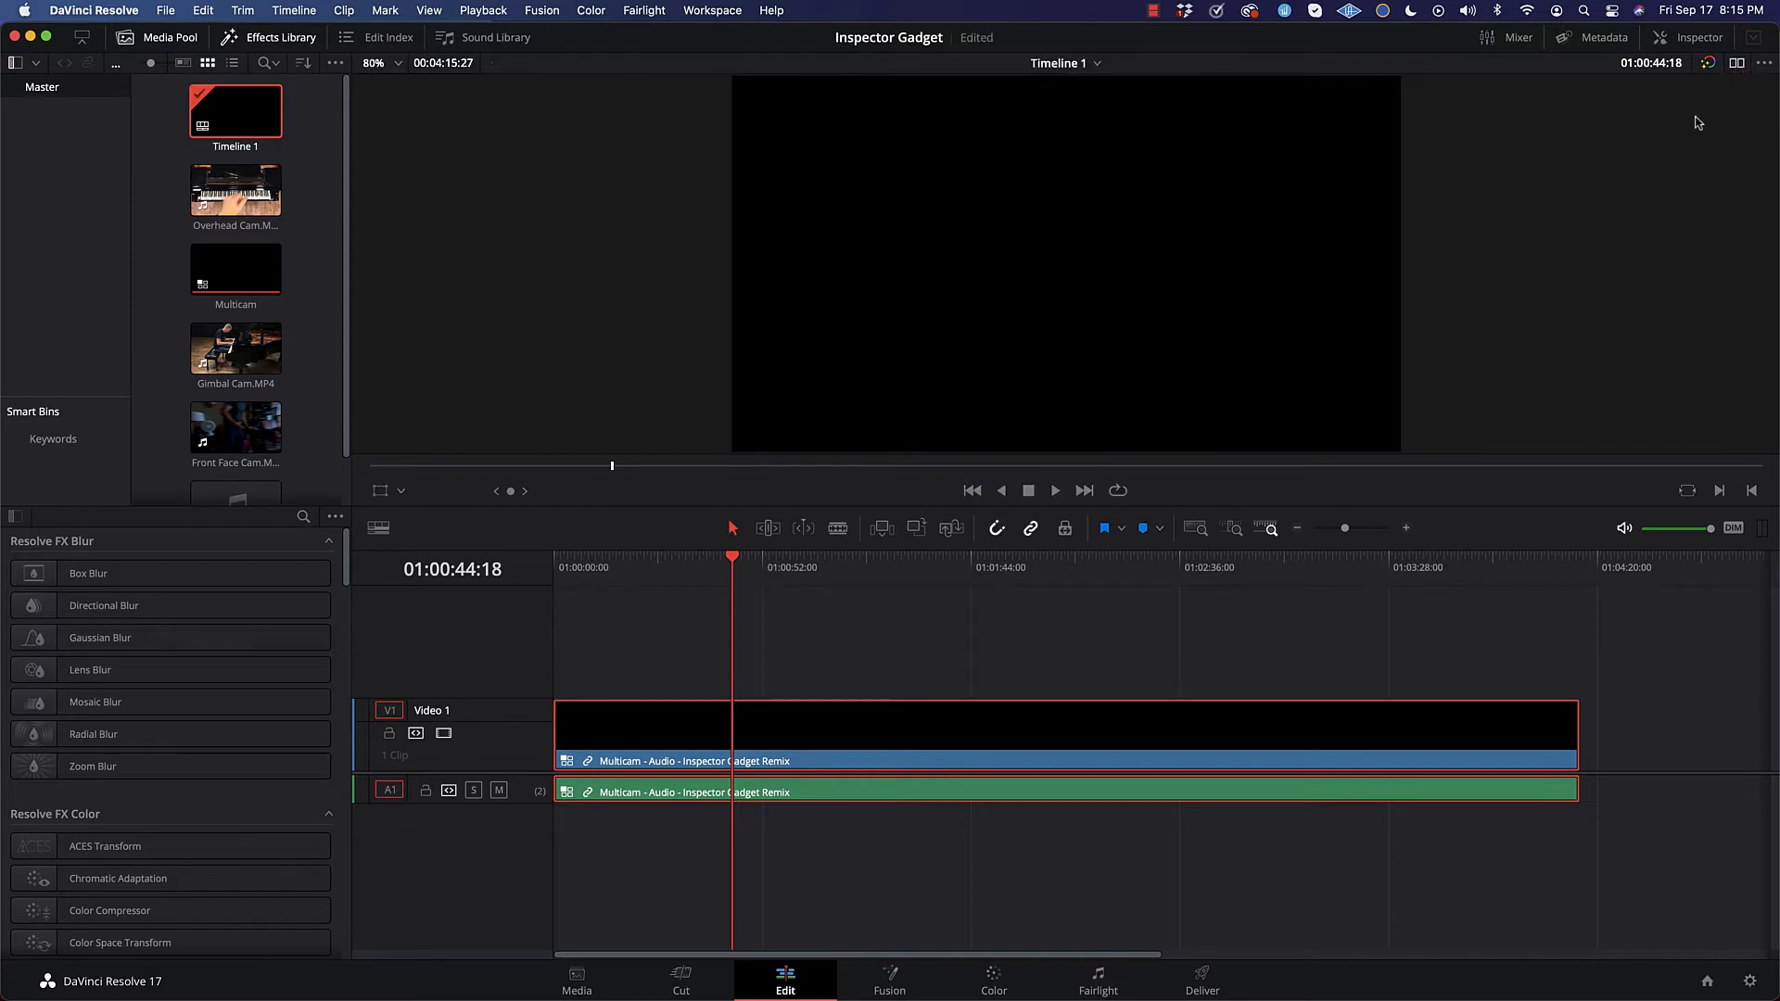
pyautogui.click(1738, 65)
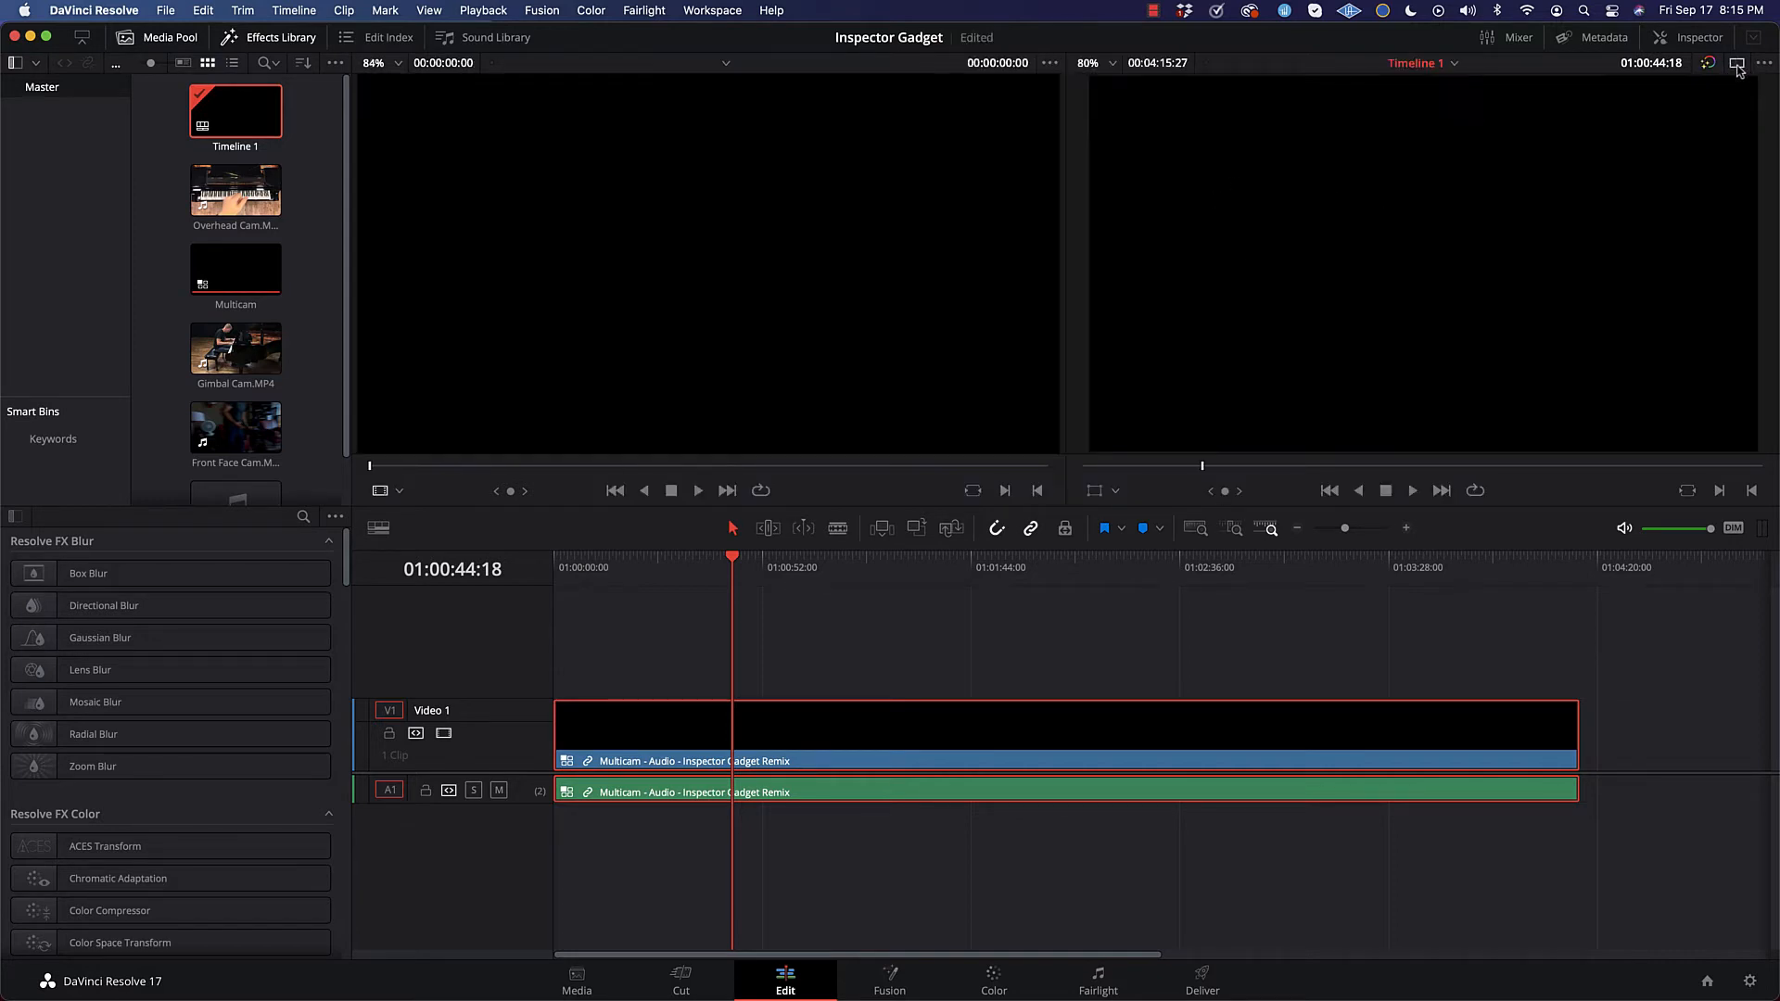
pyautogui.click(1740, 66)
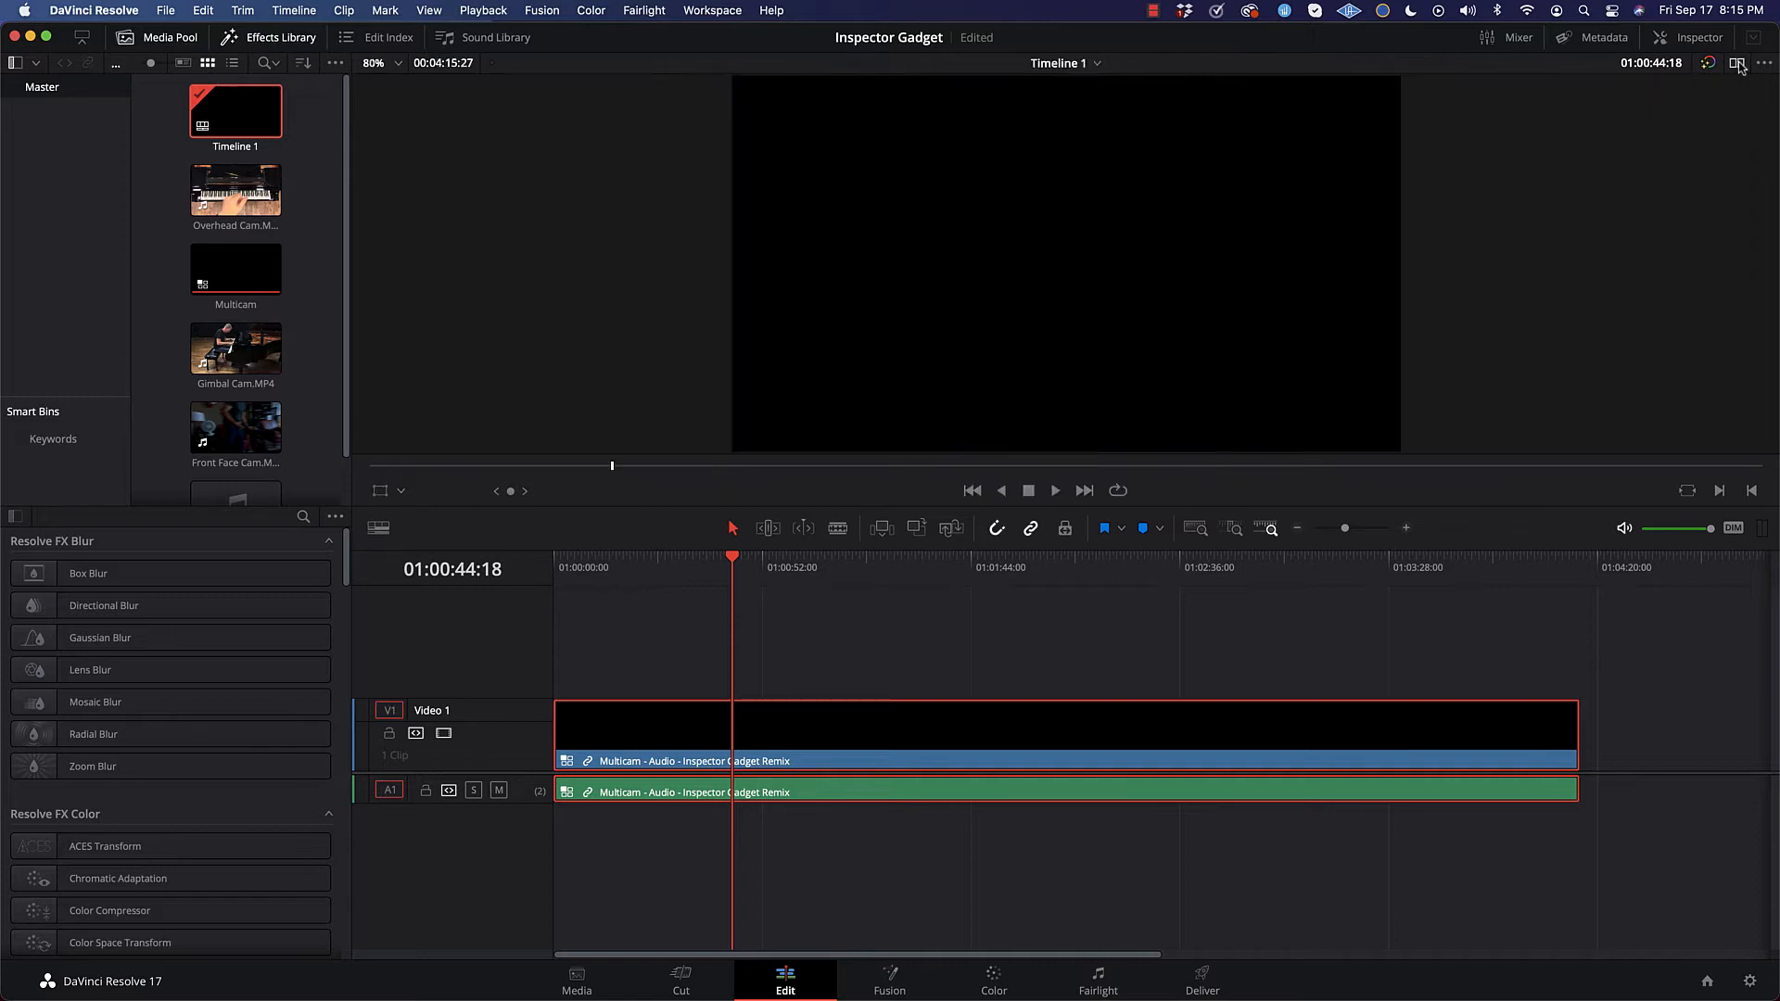
pyautogui.click(1739, 66)
pyautogui.click(1739, 66)
pyautogui.click(1739, 66)
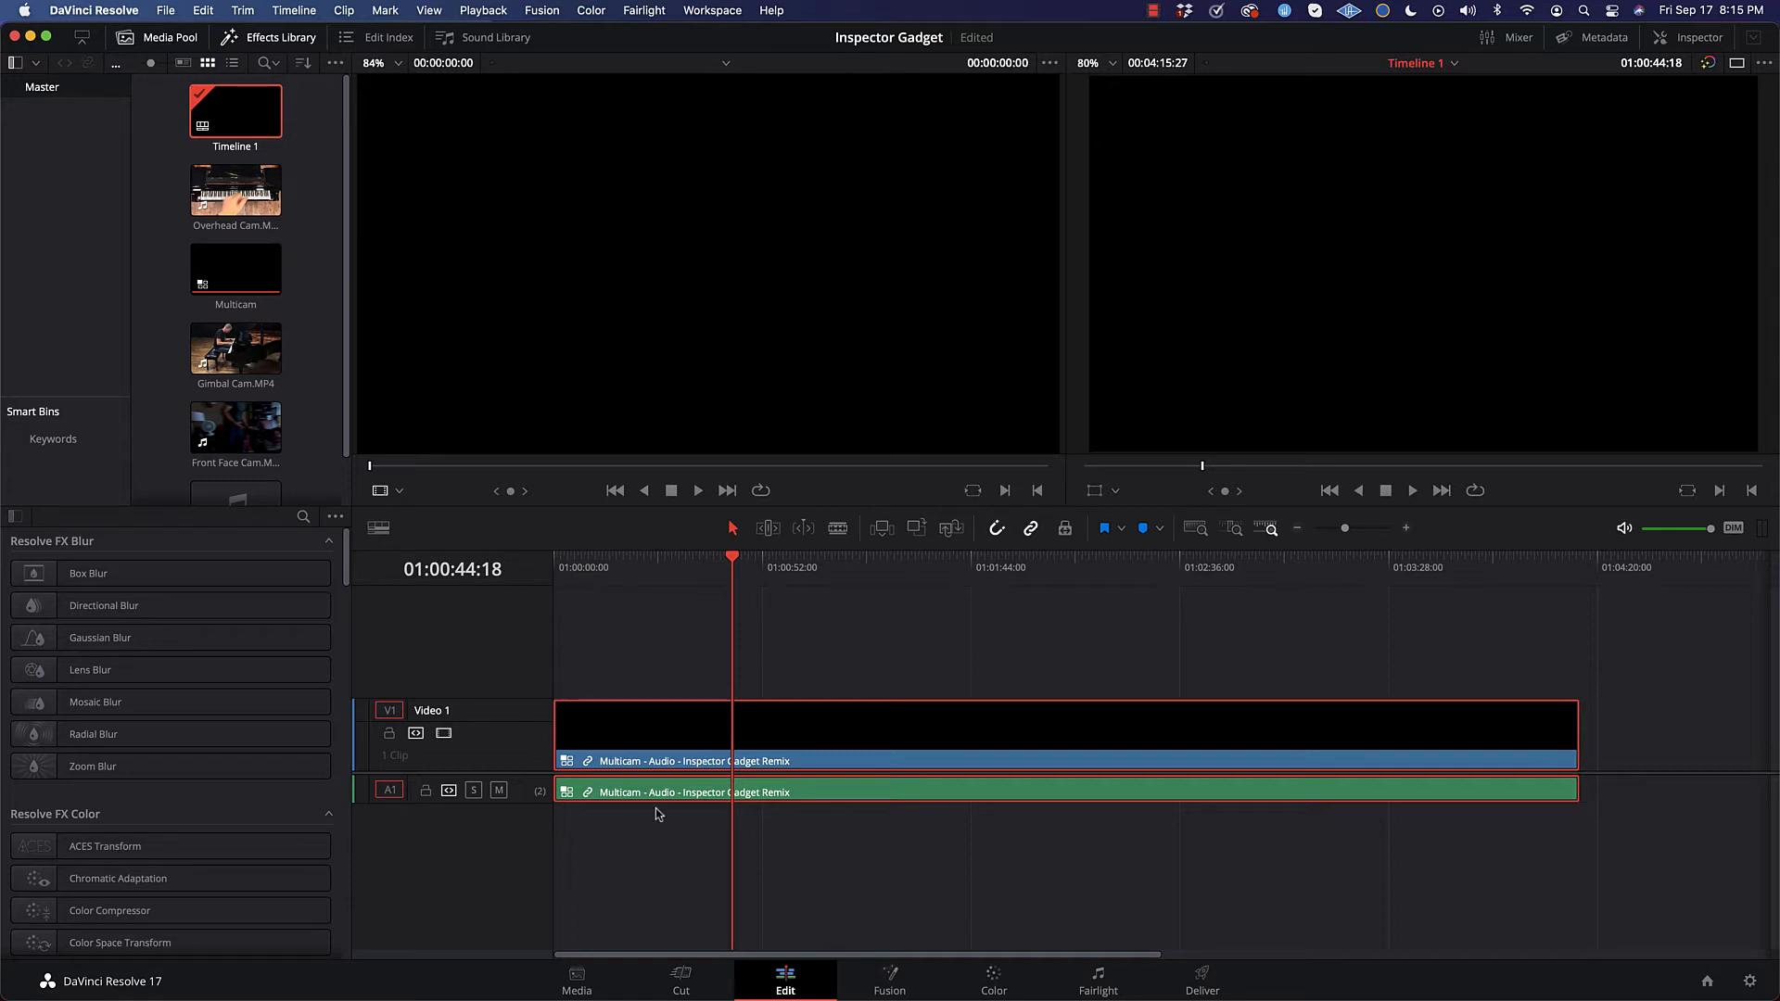
# Step: Move the playhead back to 01:00:17:09 and switch the source viewer to Multicam mode
pyautogui.click(725, 560)
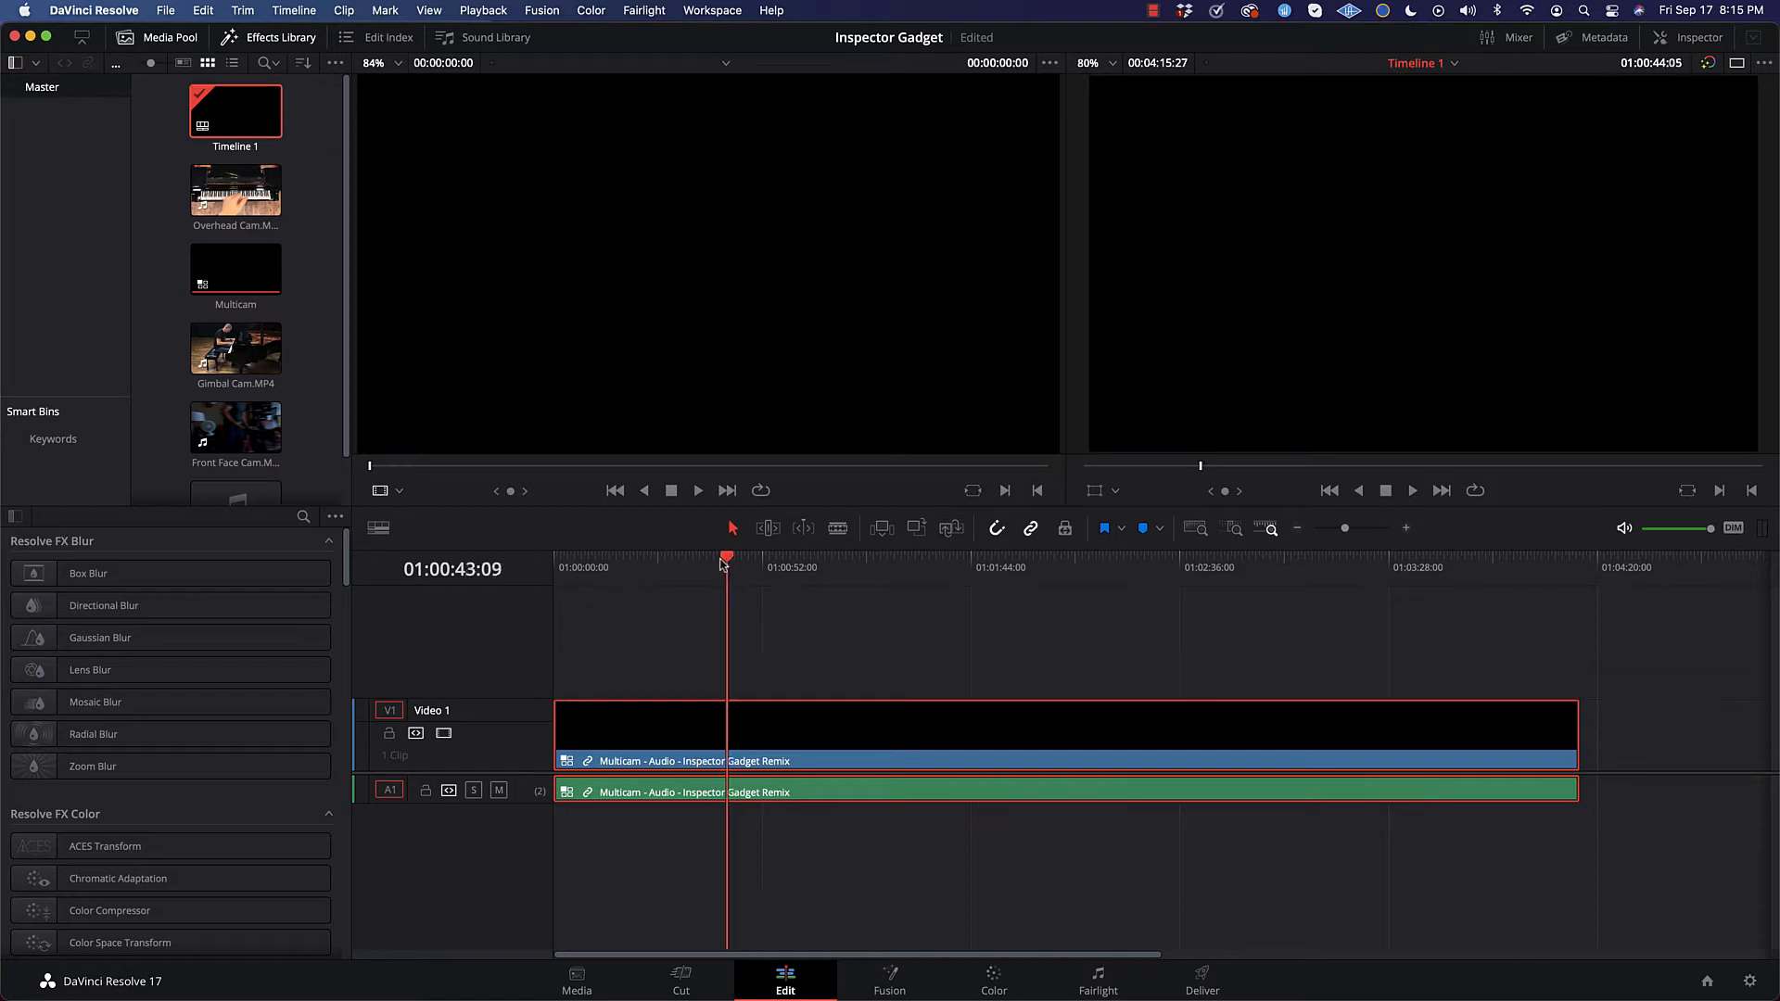
pyautogui.moveTo(722, 563); pyautogui.dragTo(697, 562)
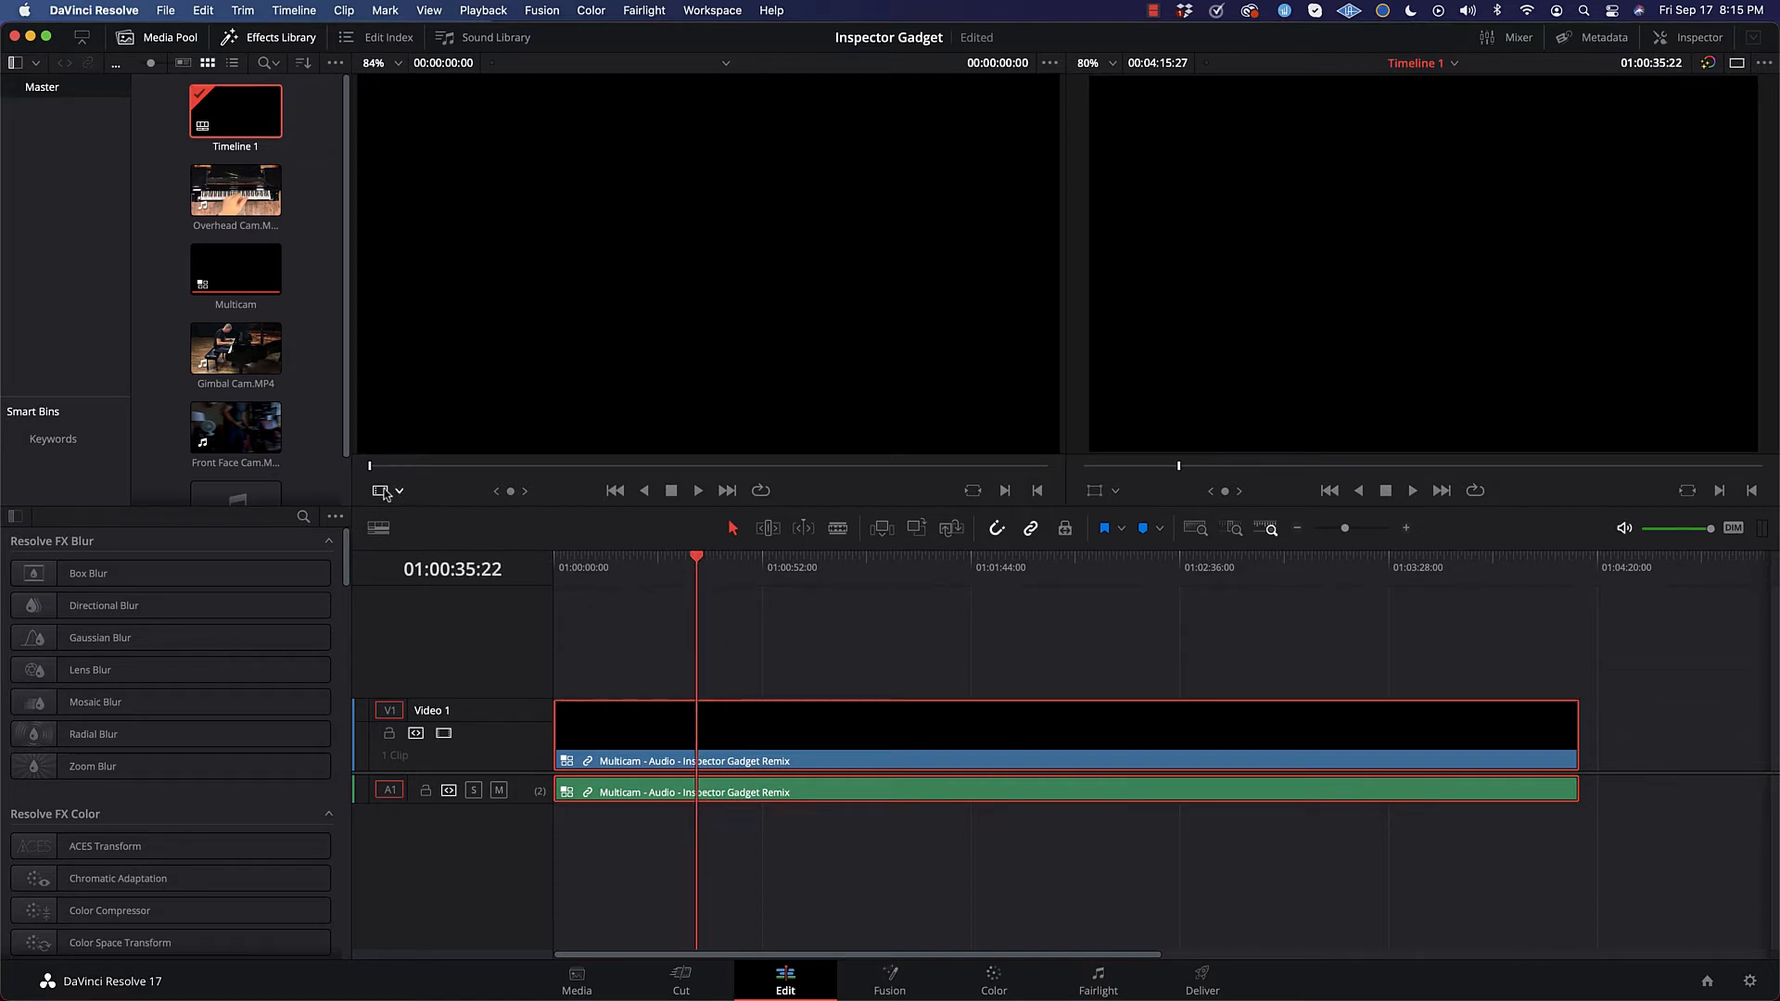
pyautogui.click(398, 490)
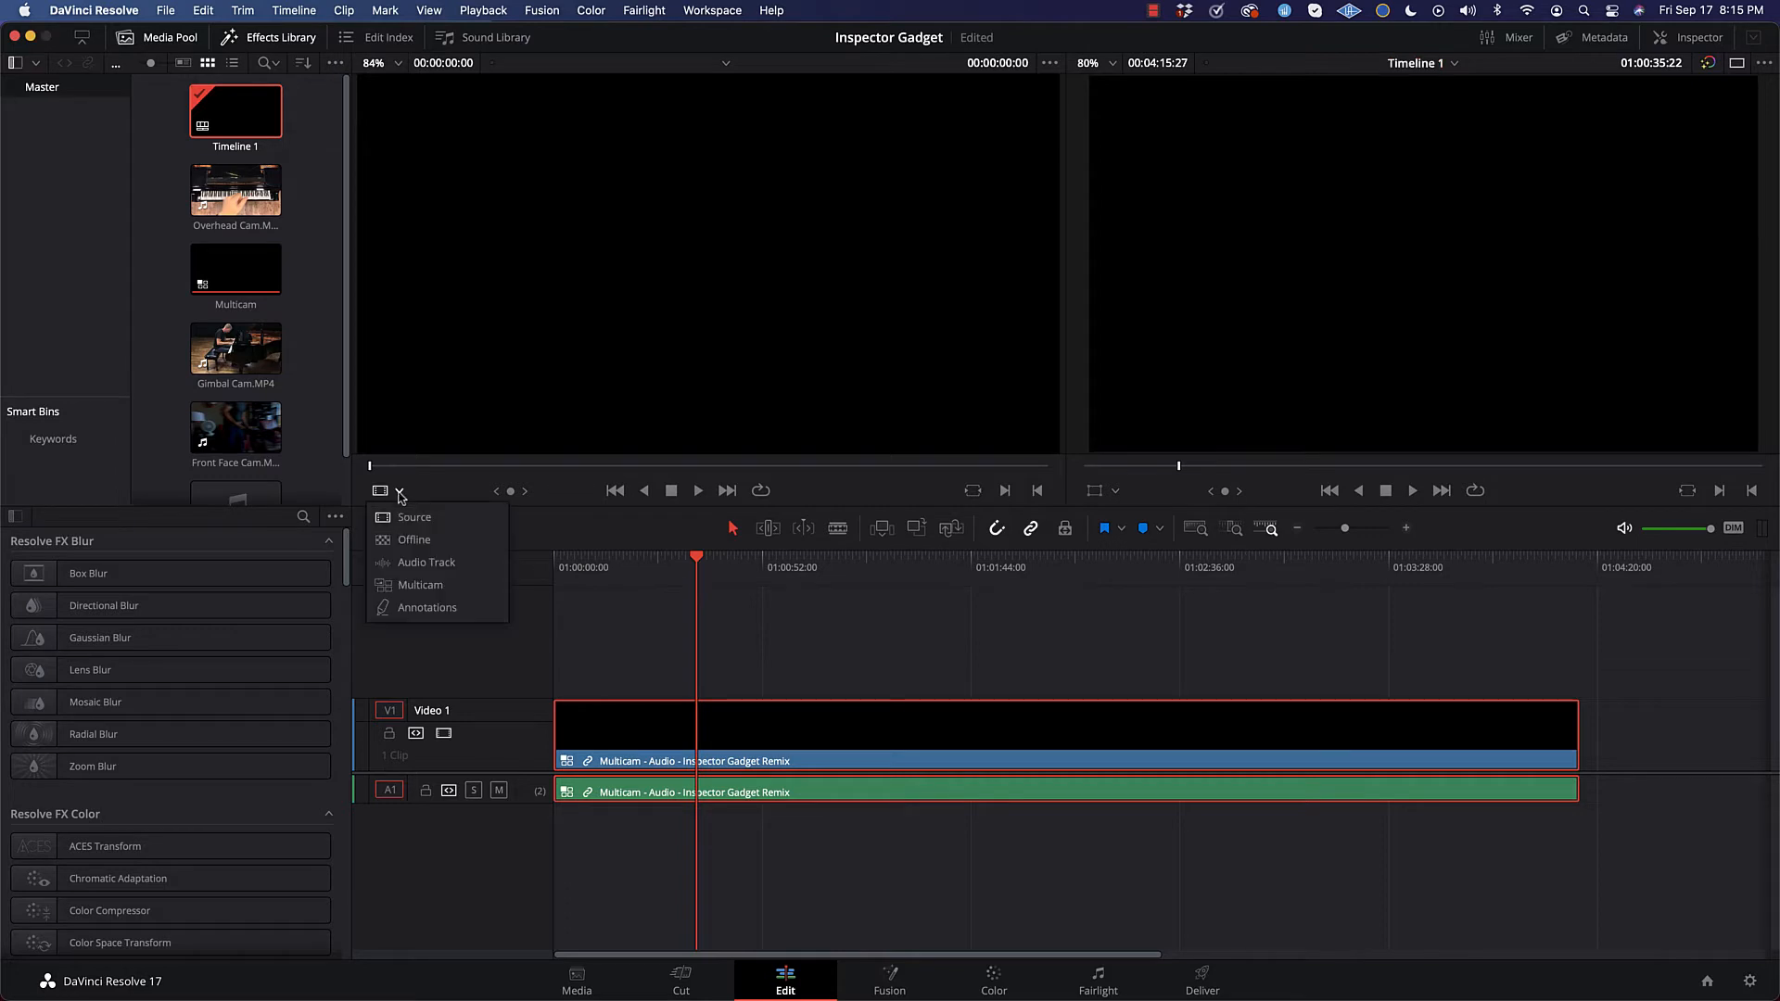
pyautogui.click(694, 560)
pyautogui.moveTo(698, 563)
pyautogui.mouseDown()
pyautogui.moveTo(817, 562)
pyautogui.moveTo(624, 563)
pyautogui.mouseUp()
pyautogui.click(399, 491)
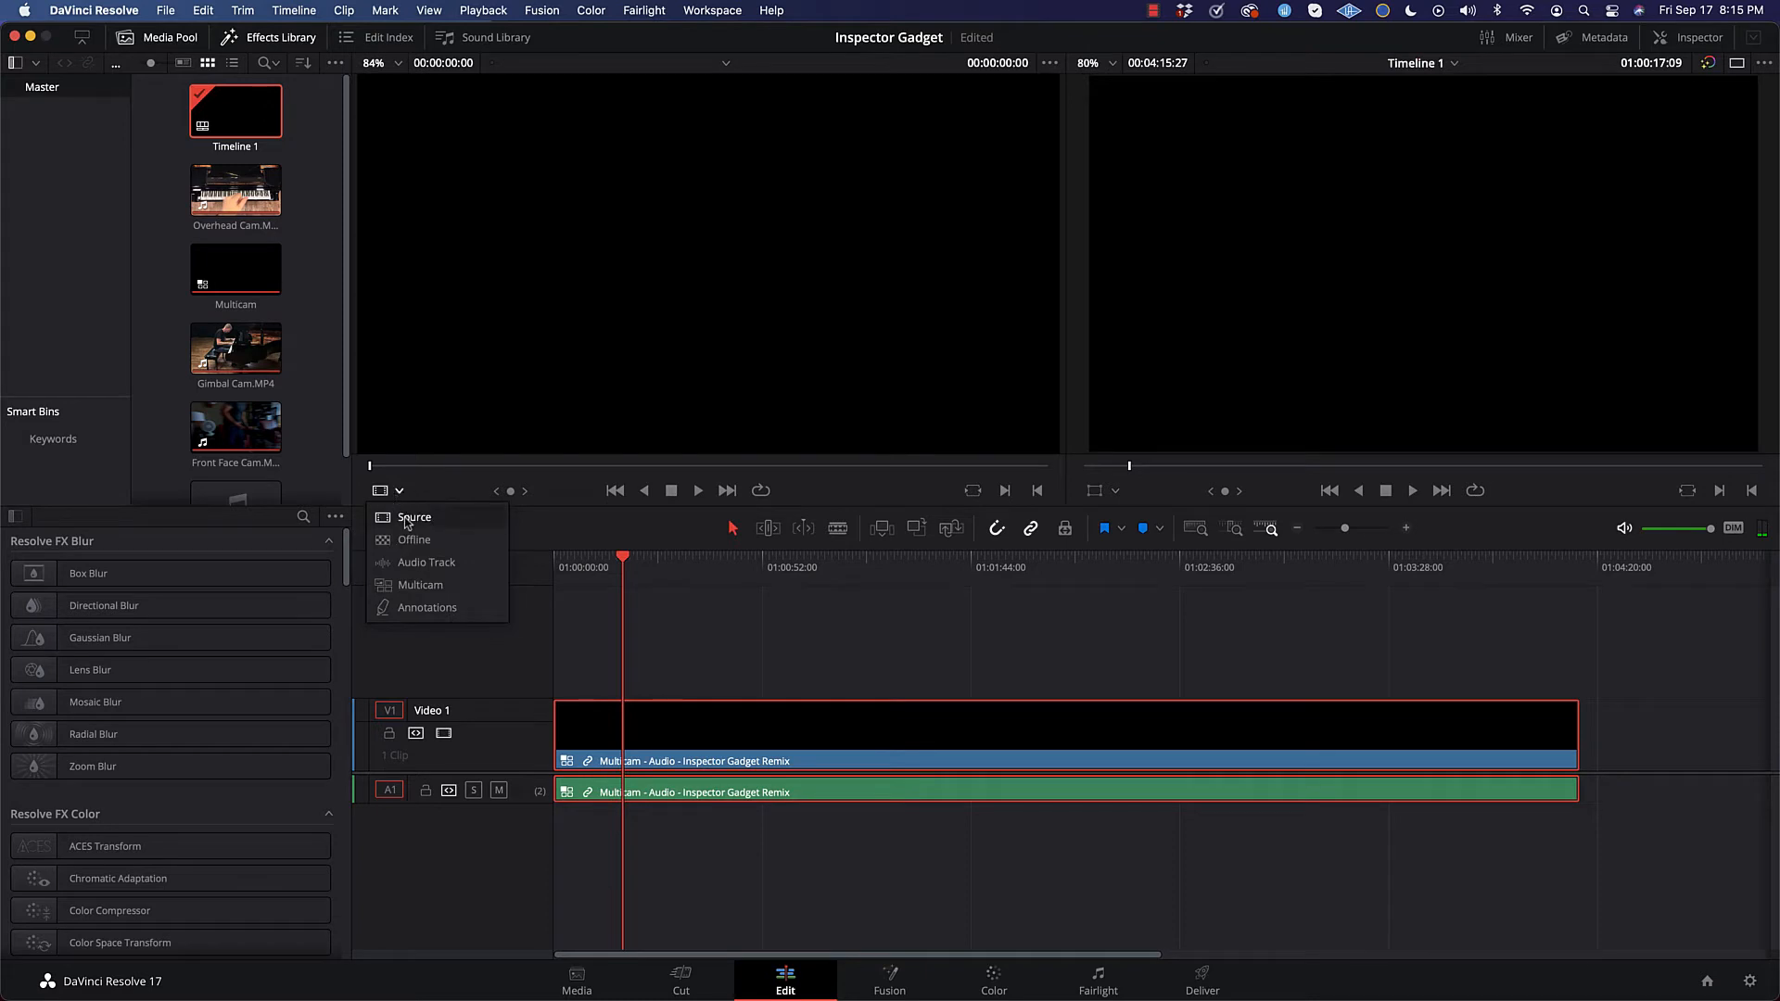
pyautogui.click(420, 585)
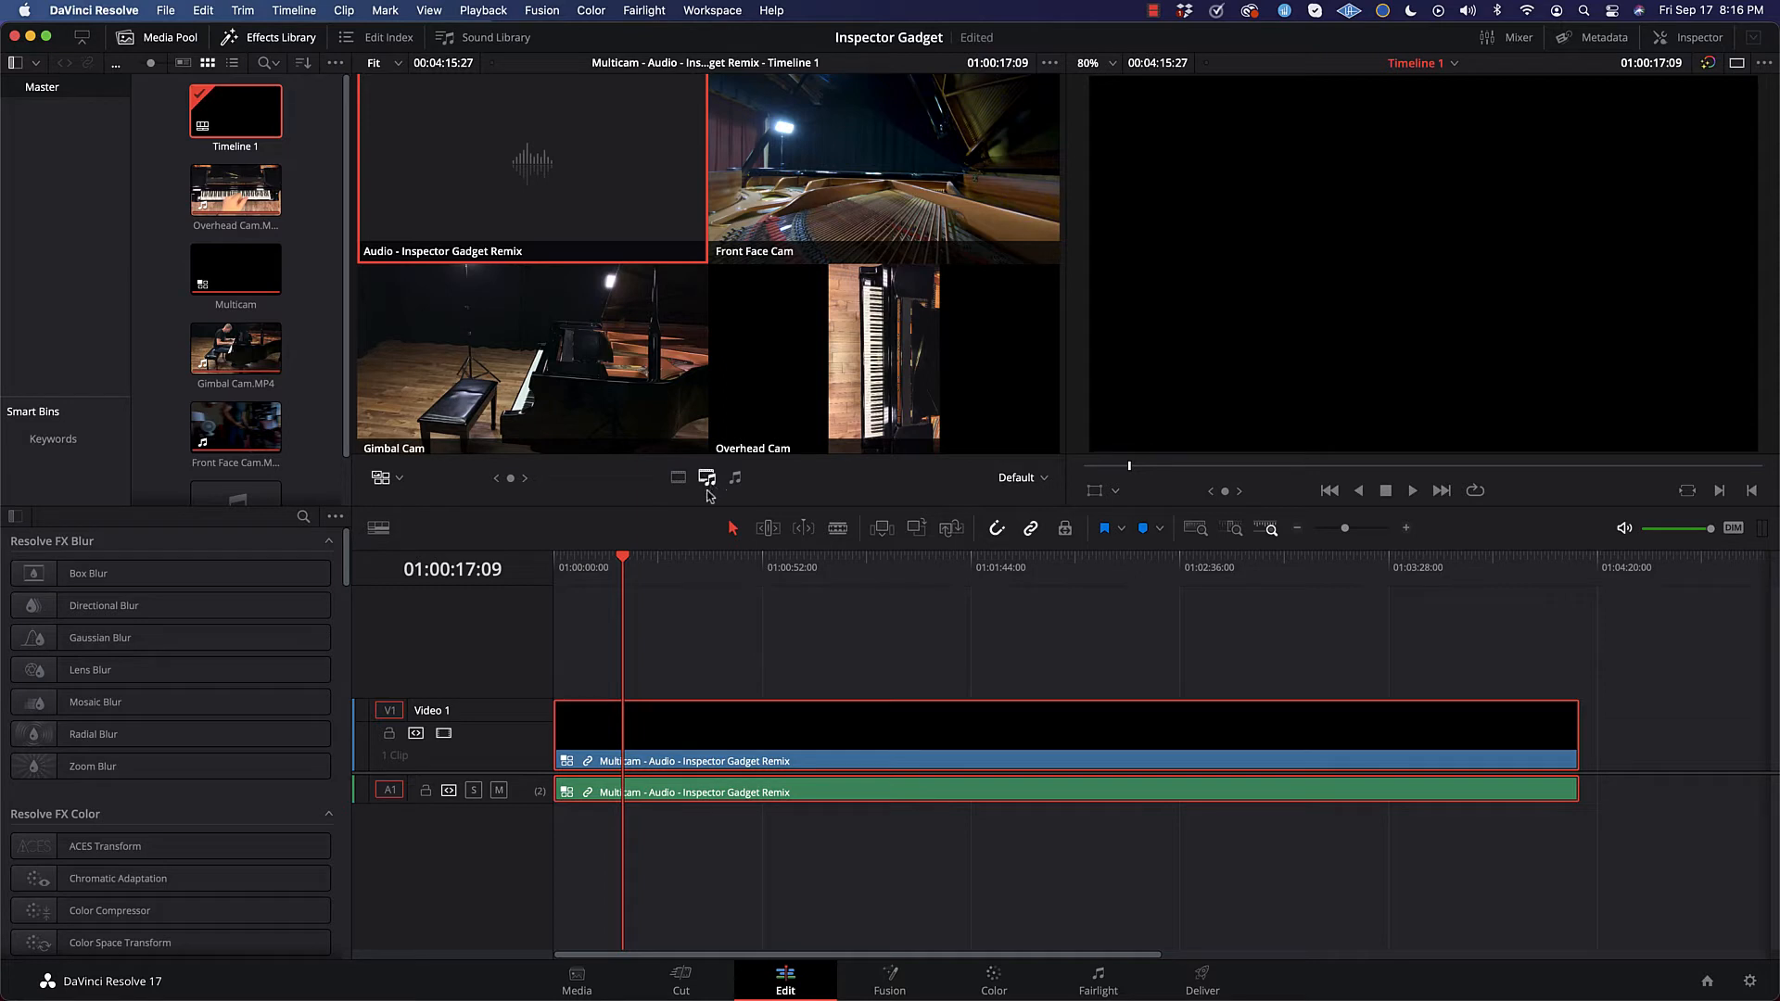
# Step: Cut the multicam clip to Gimbal Cam at 01:00:45:27, Overhead Cam at 01:00:54:11 and Front Face Cam at 01:01:00:25
pyautogui.moveTo(625, 568); pyautogui.dragTo(739, 560)
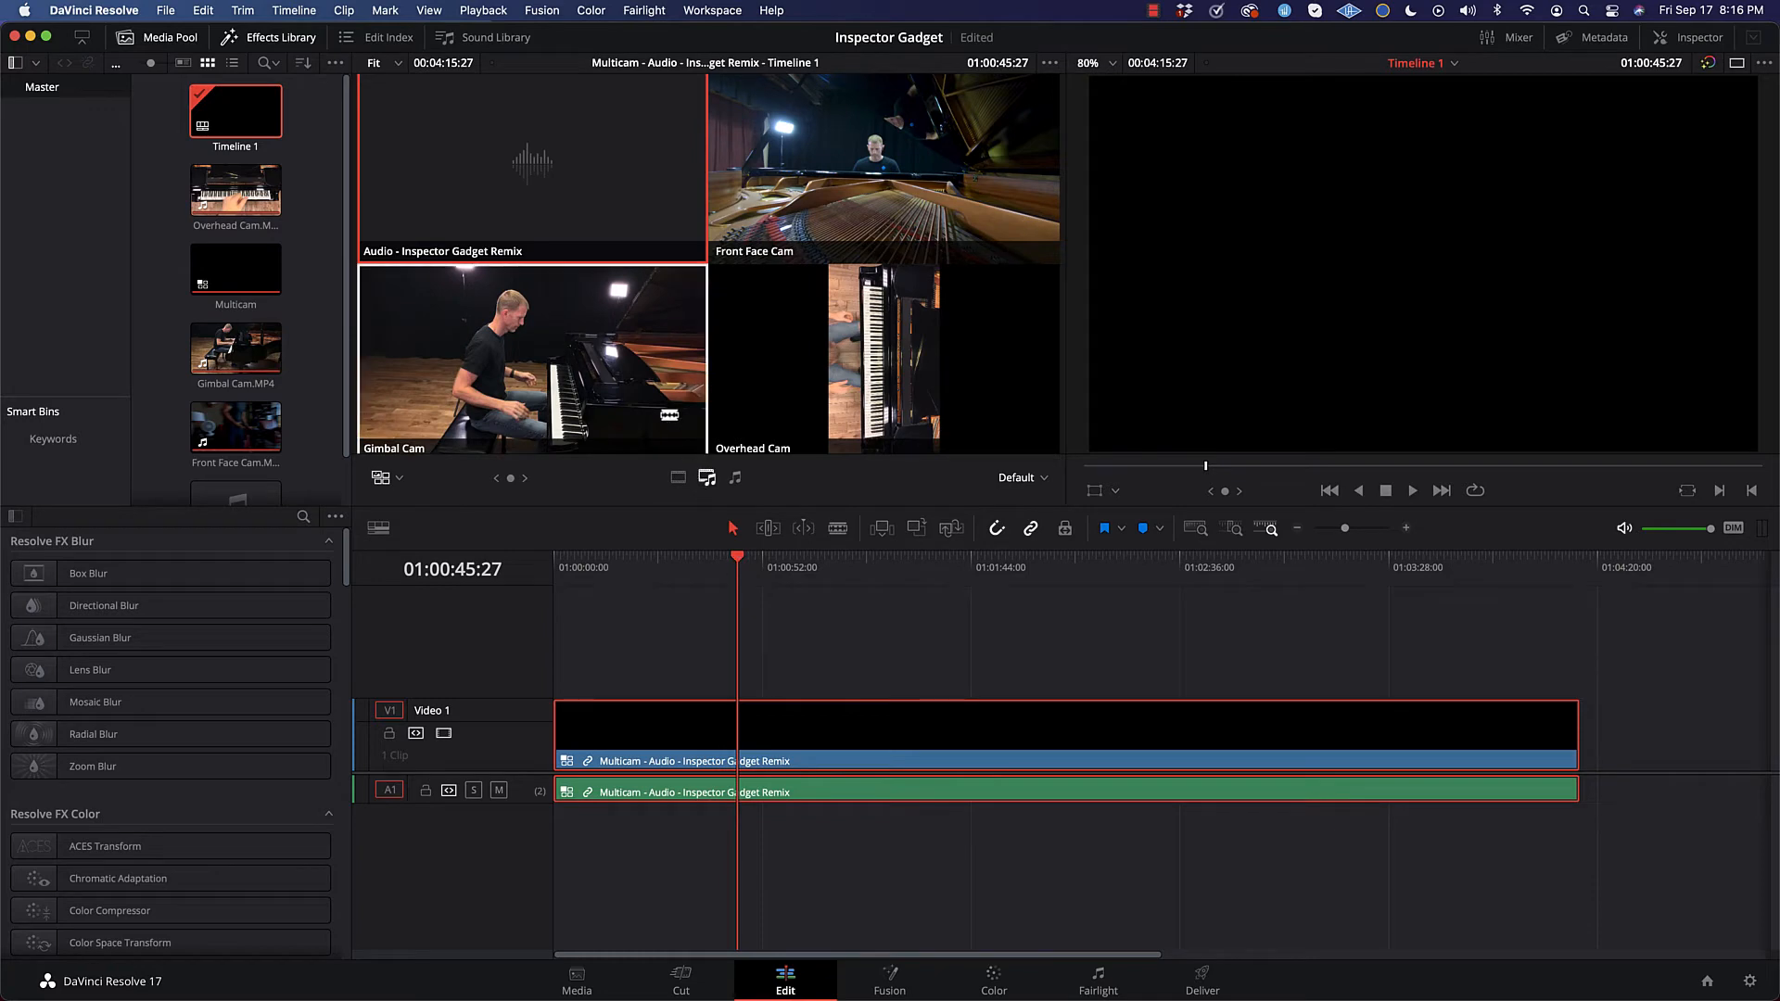
pyautogui.click(646, 382)
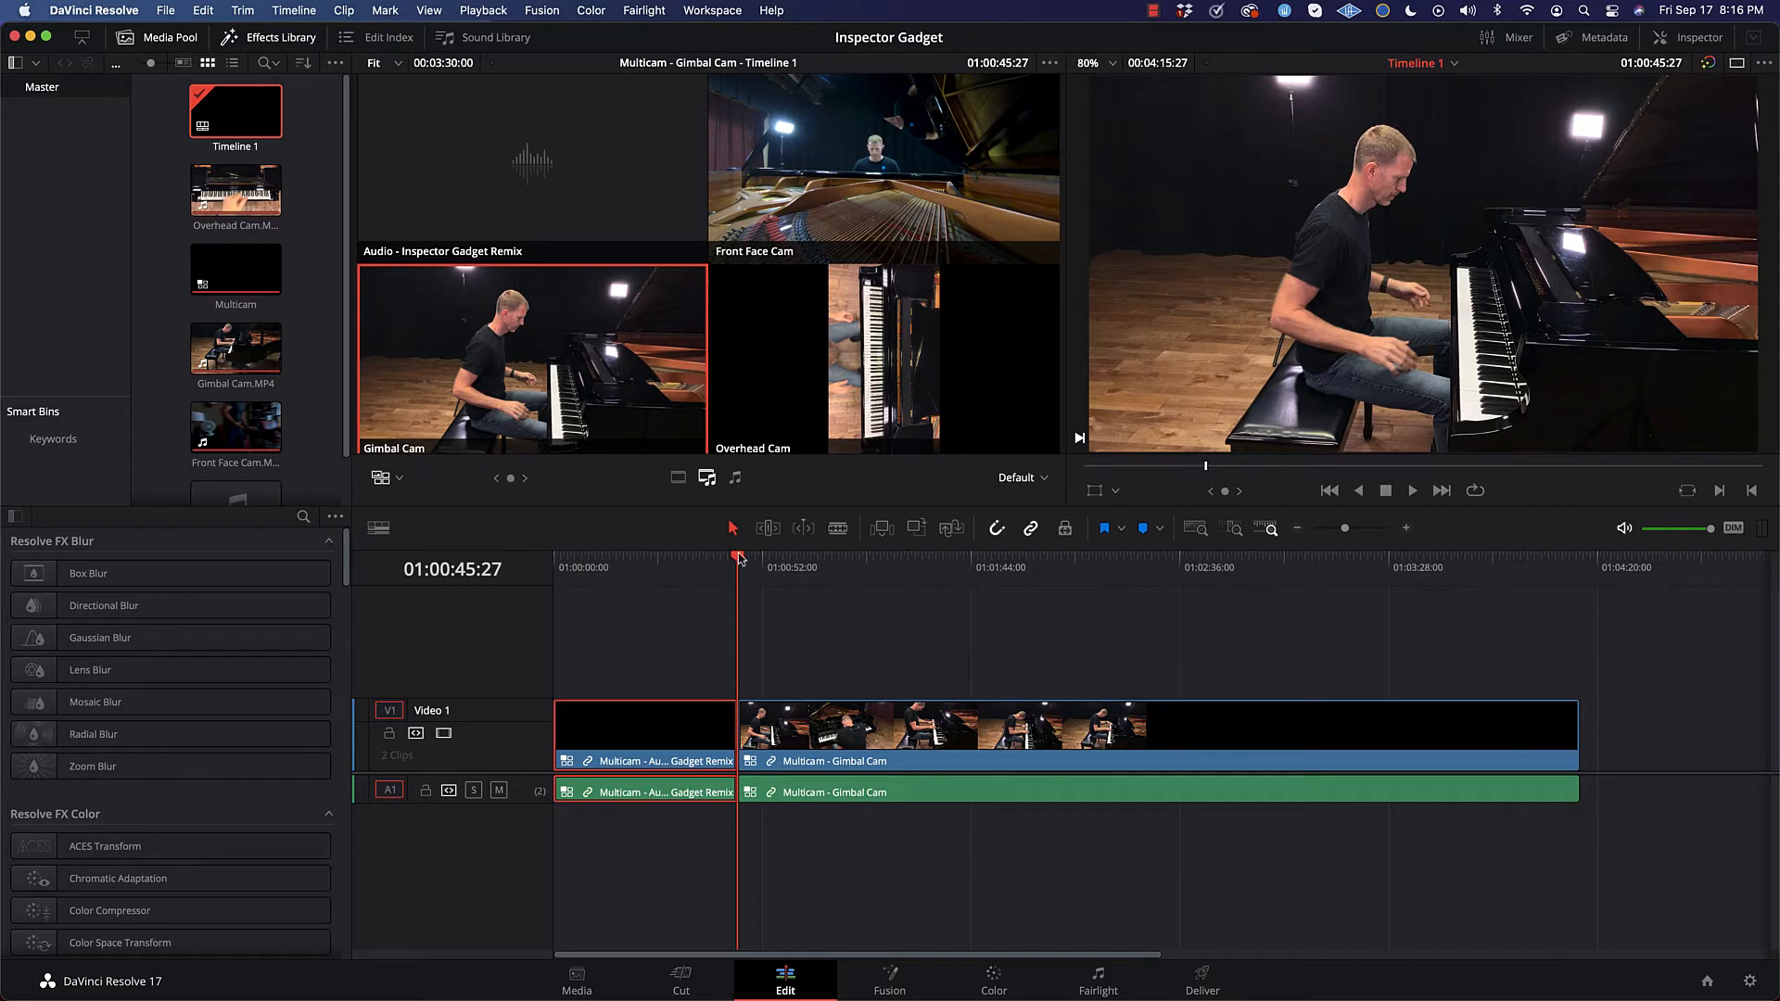
pyautogui.moveTo(738, 557); pyautogui.dragTo(772, 559)
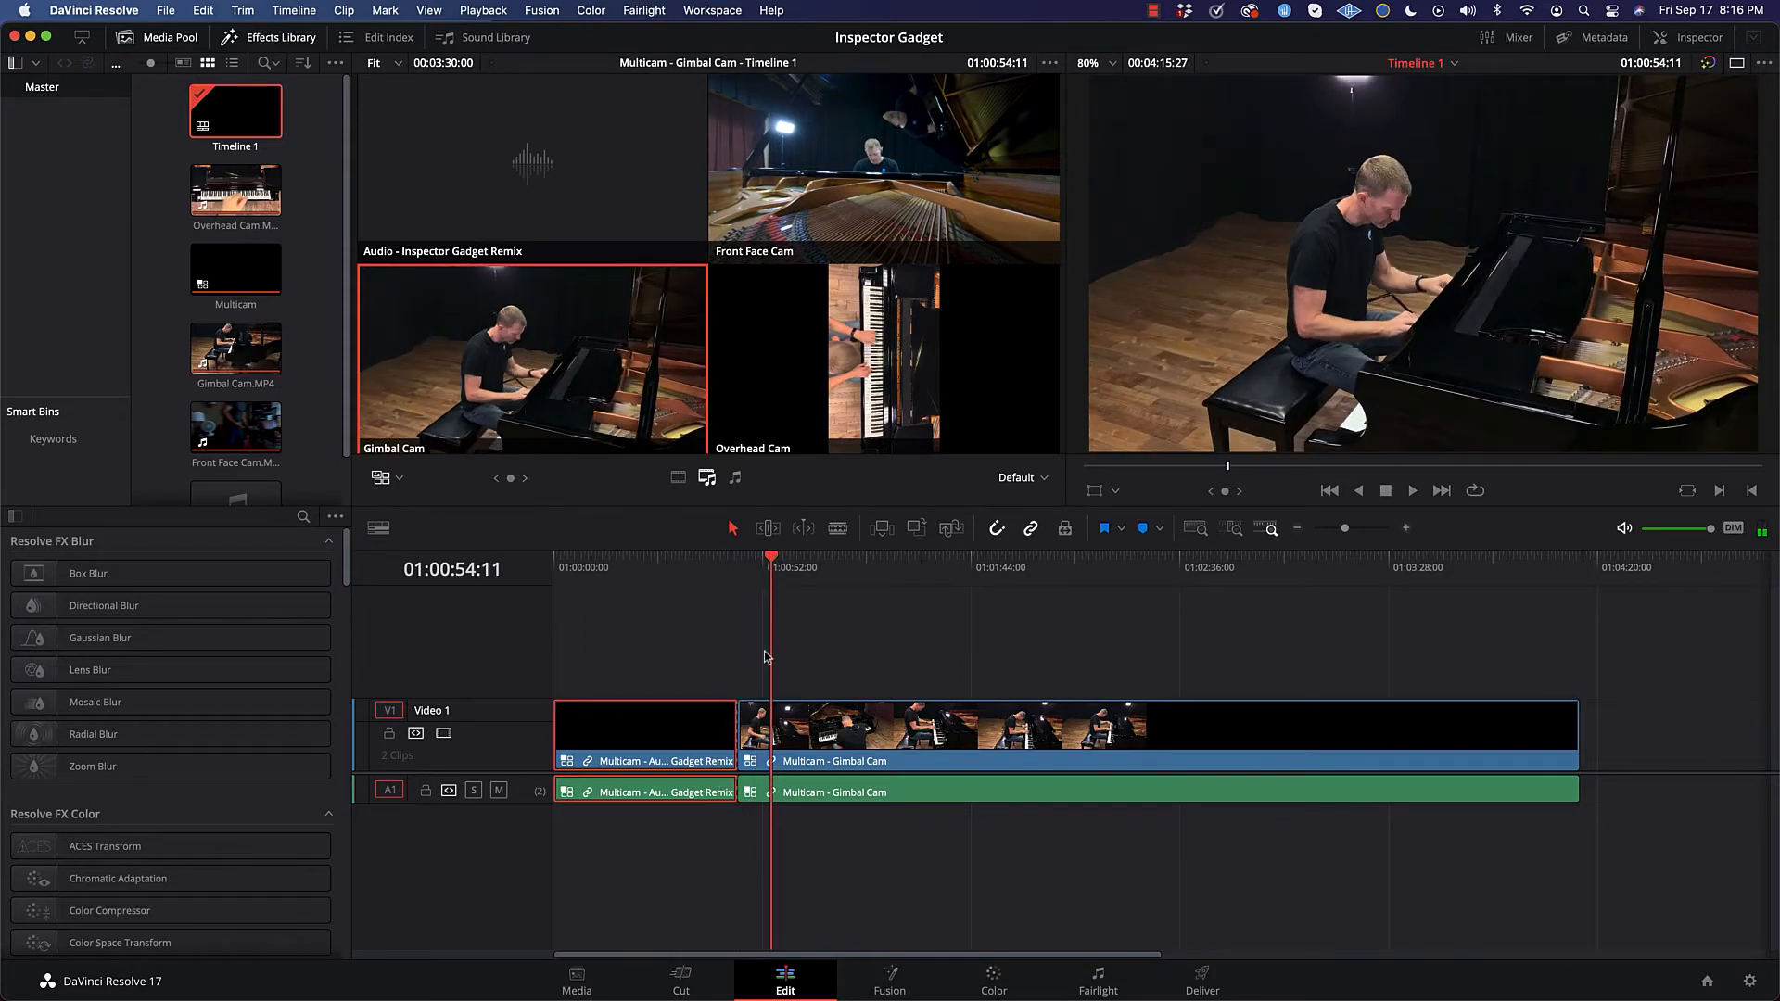
pyautogui.click(850, 326)
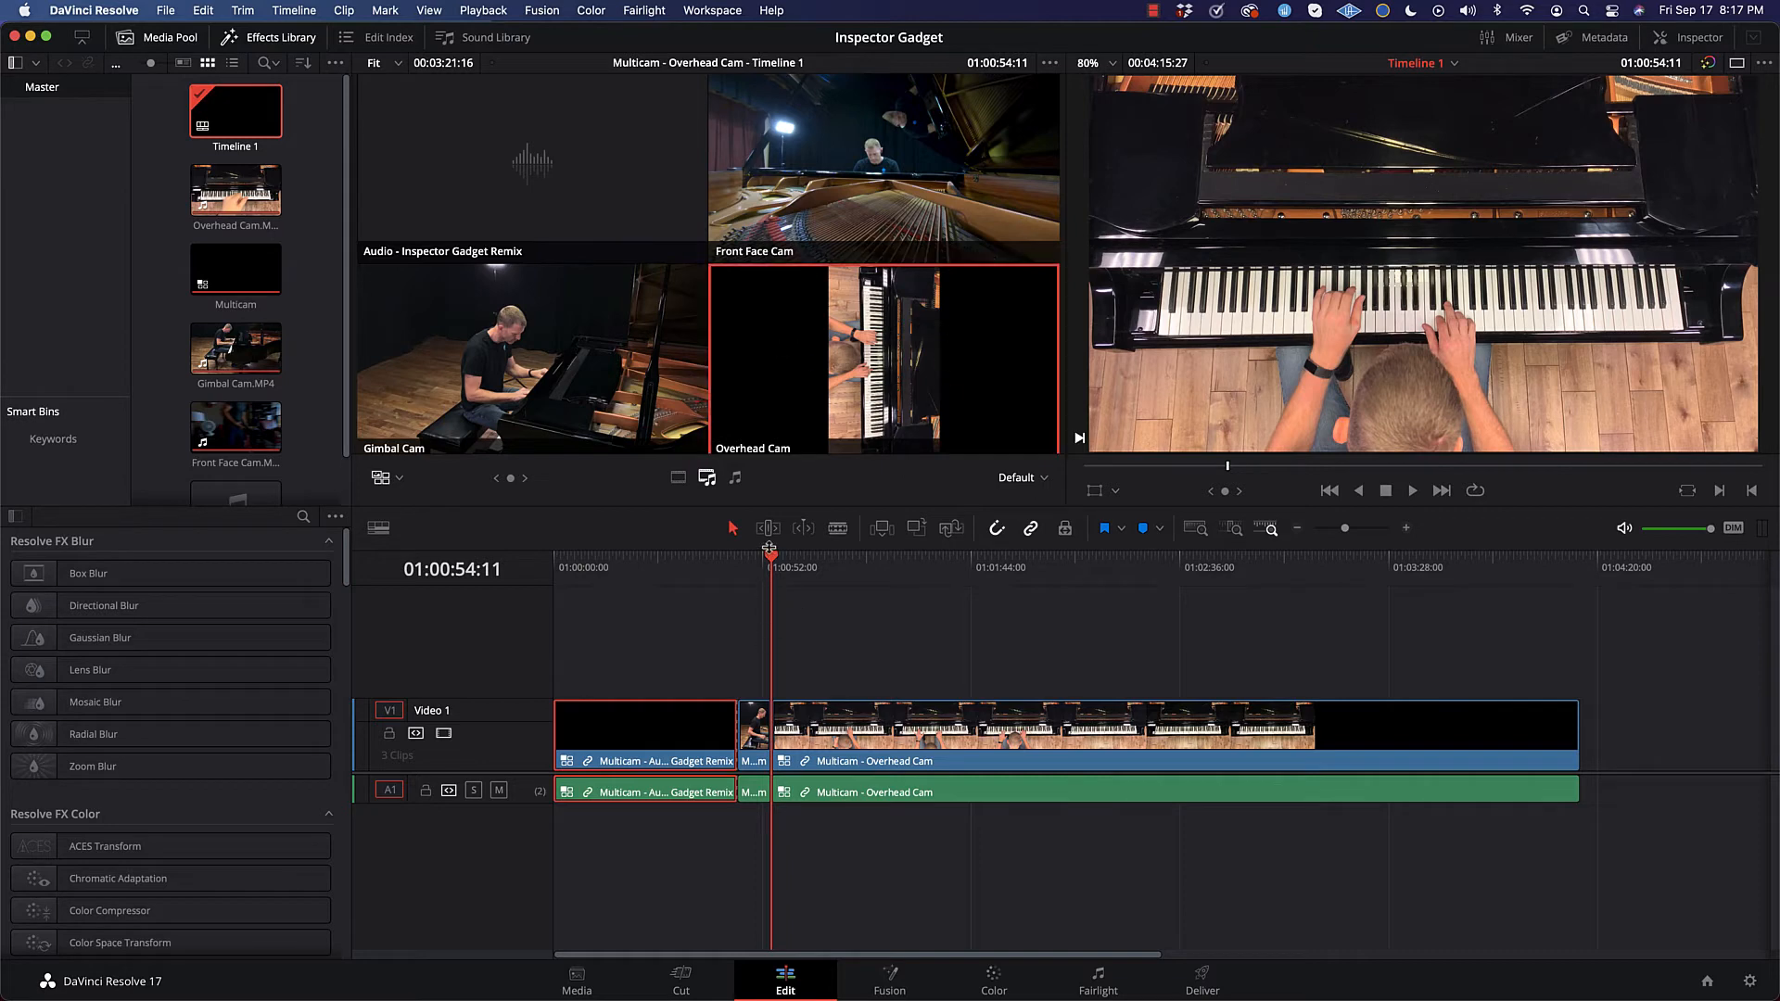
pyautogui.moveTo(773, 561); pyautogui.dragTo(797, 559)
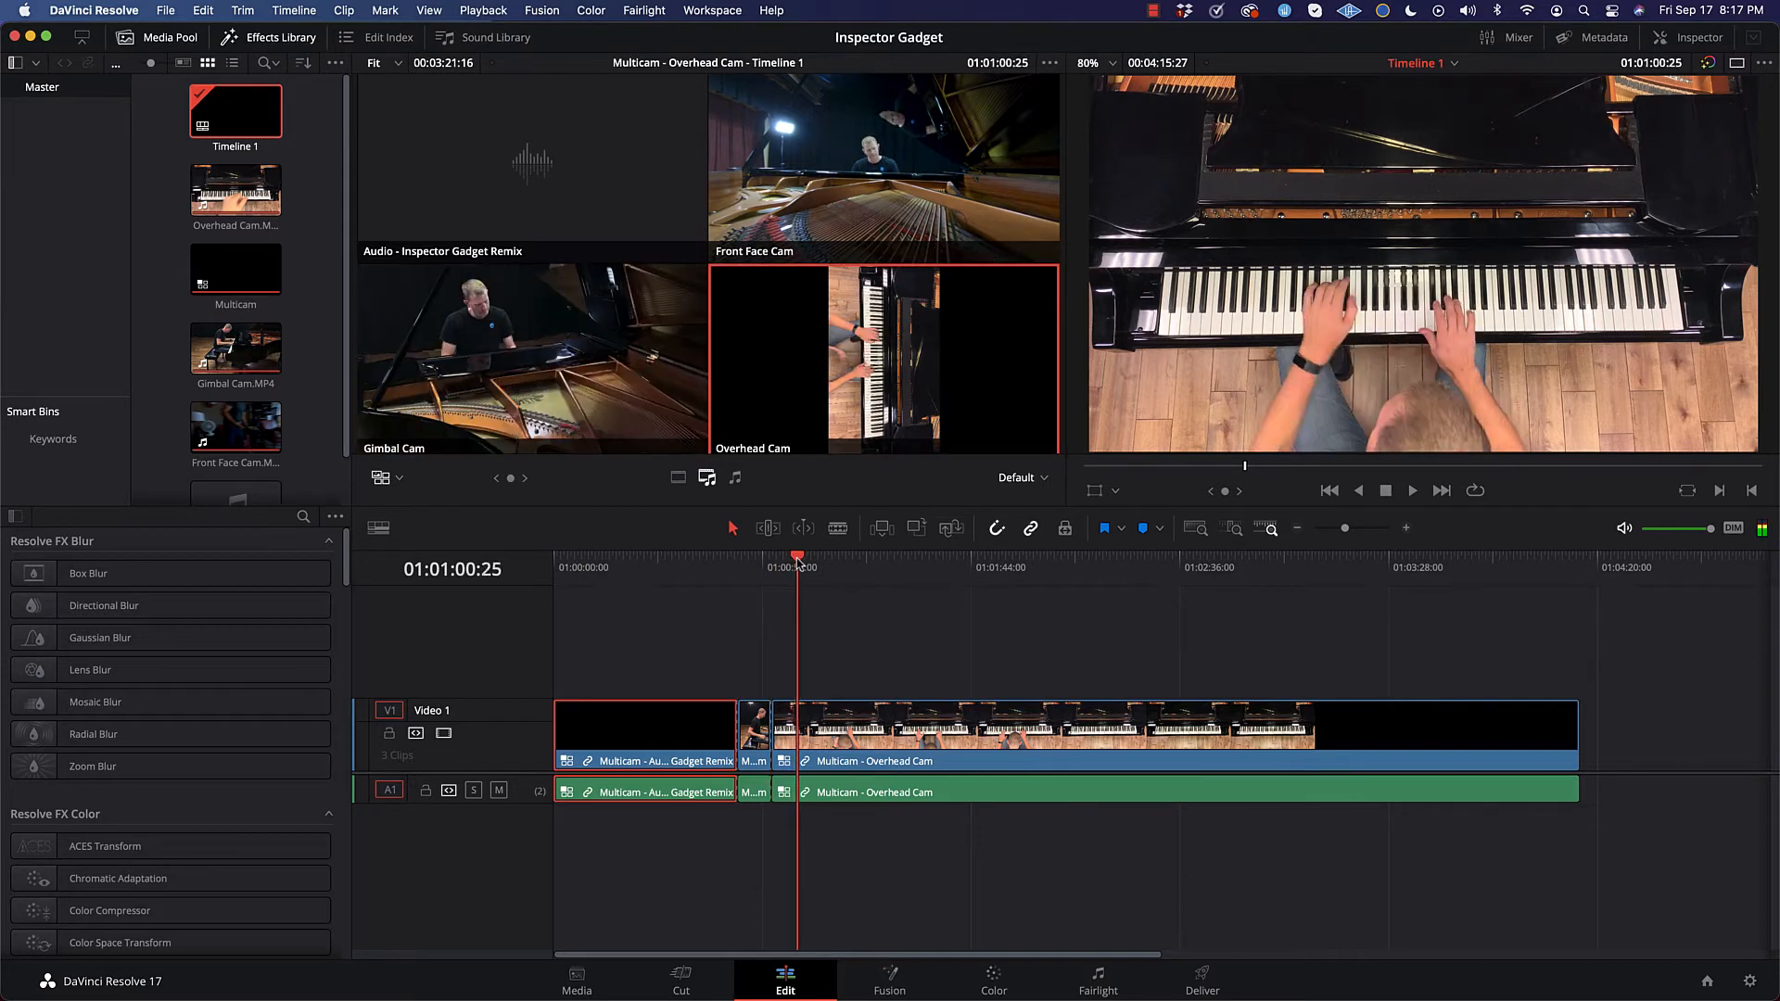
pyautogui.press('2')
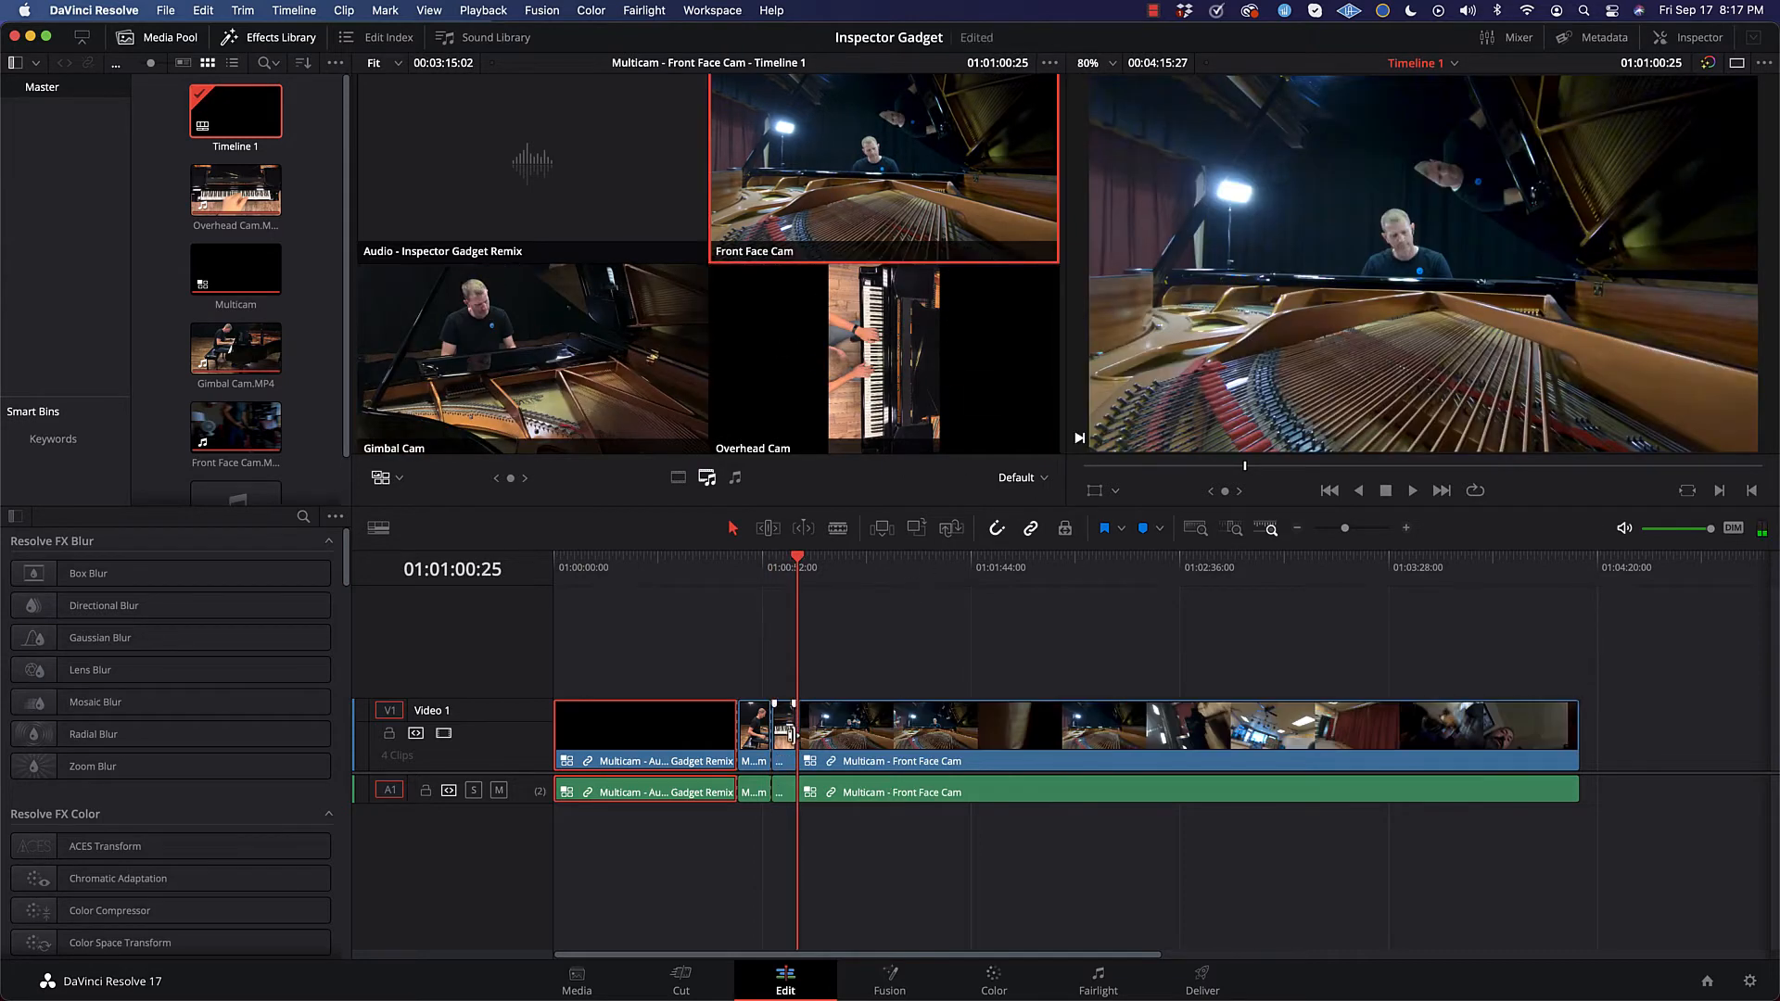
# Step: Fit all four angles fully inside the multicam viewer and return the playhead to the Front Face Cam cut at 01:01:00:25
pyautogui.moveTo(803, 562); pyautogui.dragTo(819, 562)
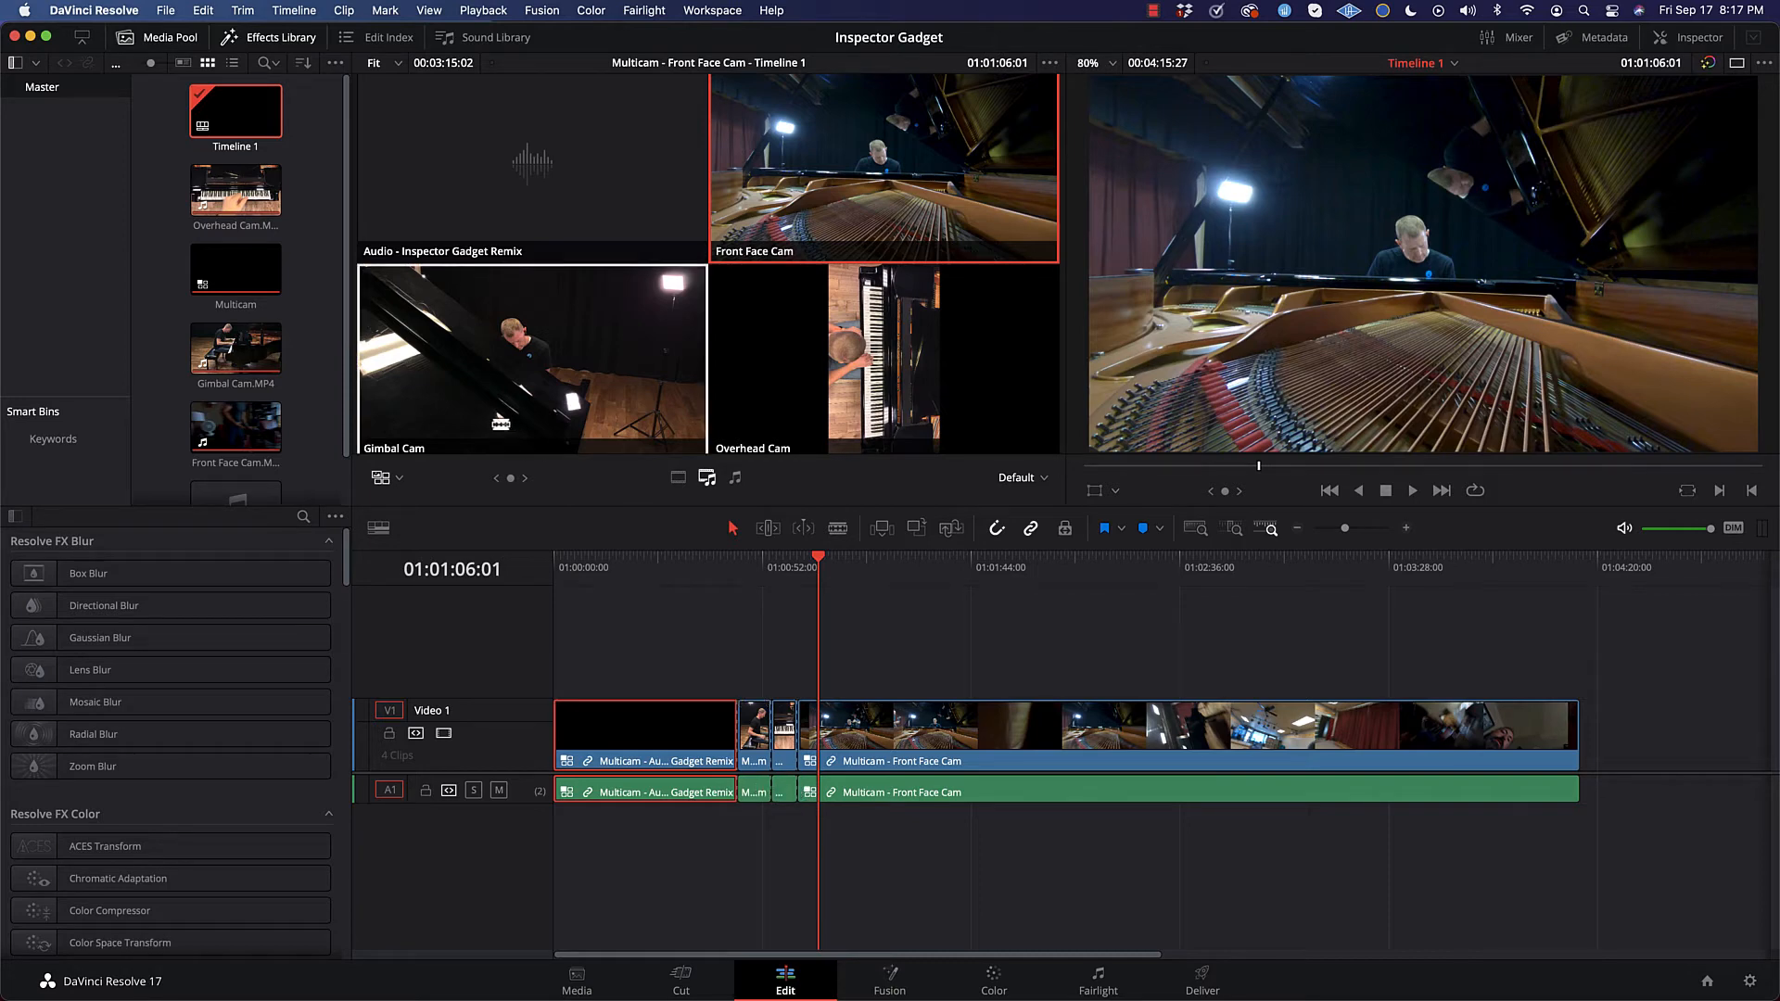
pyautogui.scroll(-2, 497, 231)
pyautogui.scroll(-2, 637, 246)
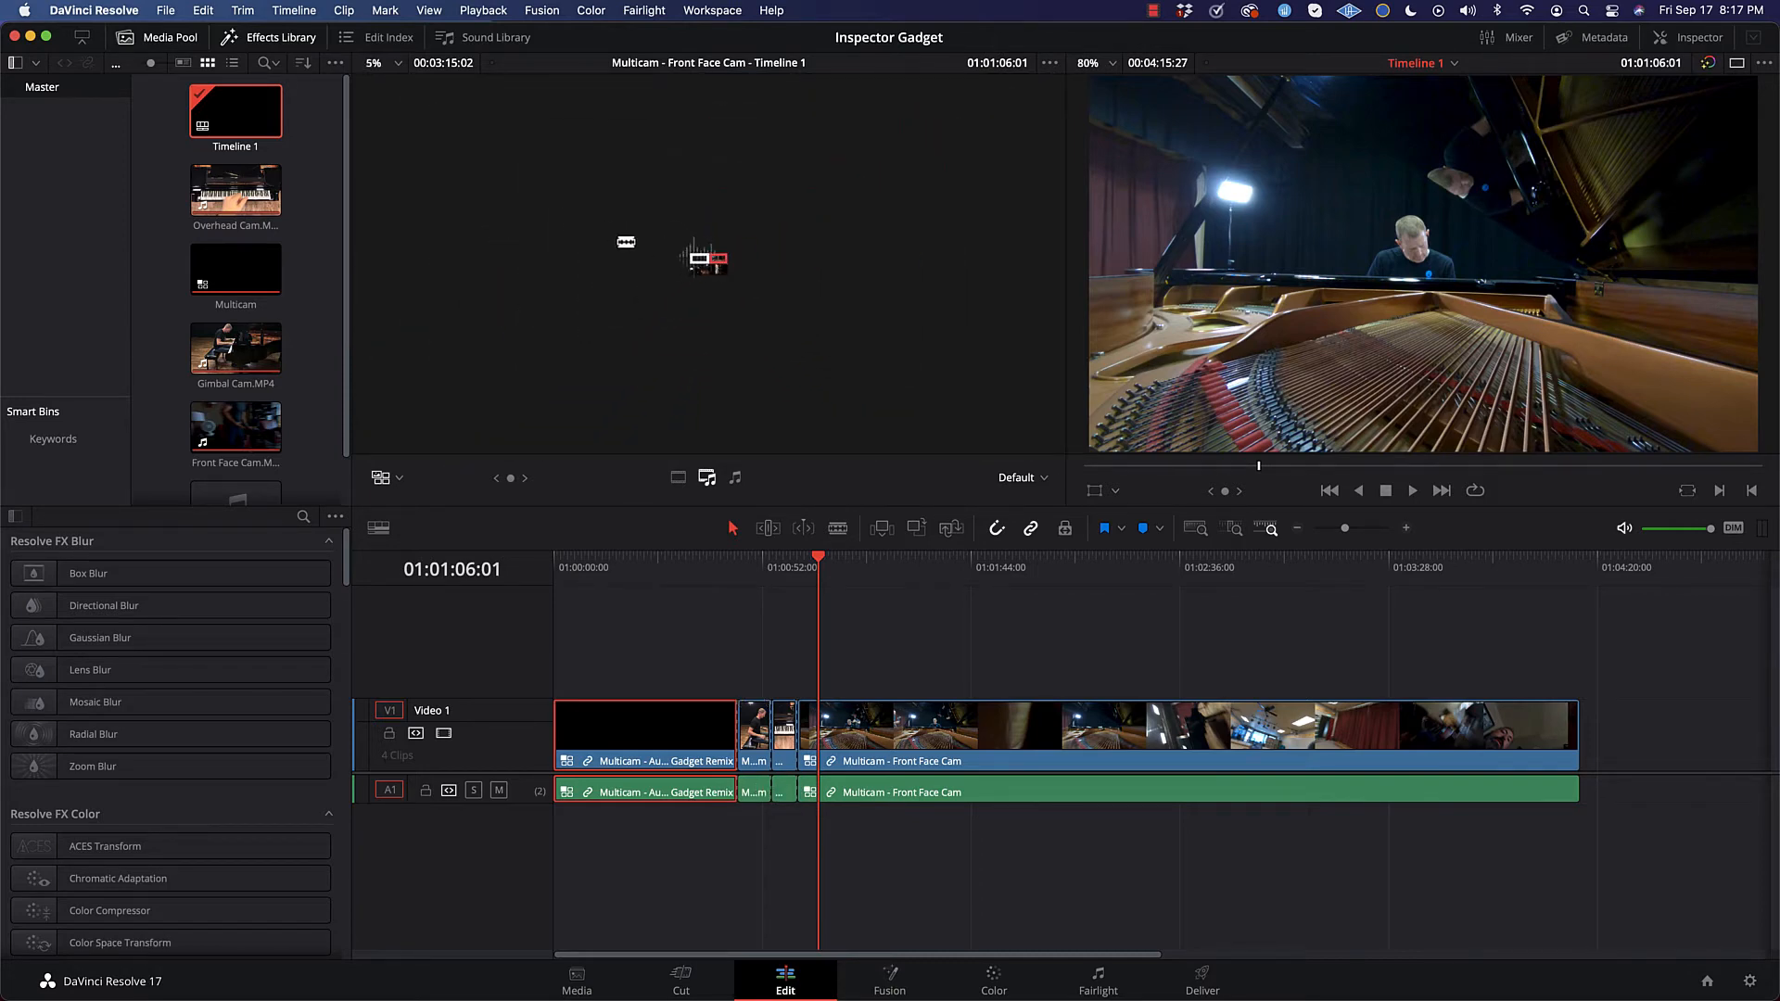
pyautogui.scroll(4, 626, 242)
pyautogui.scroll(3, 626, 242)
pyautogui.scroll(-1, 626, 242)
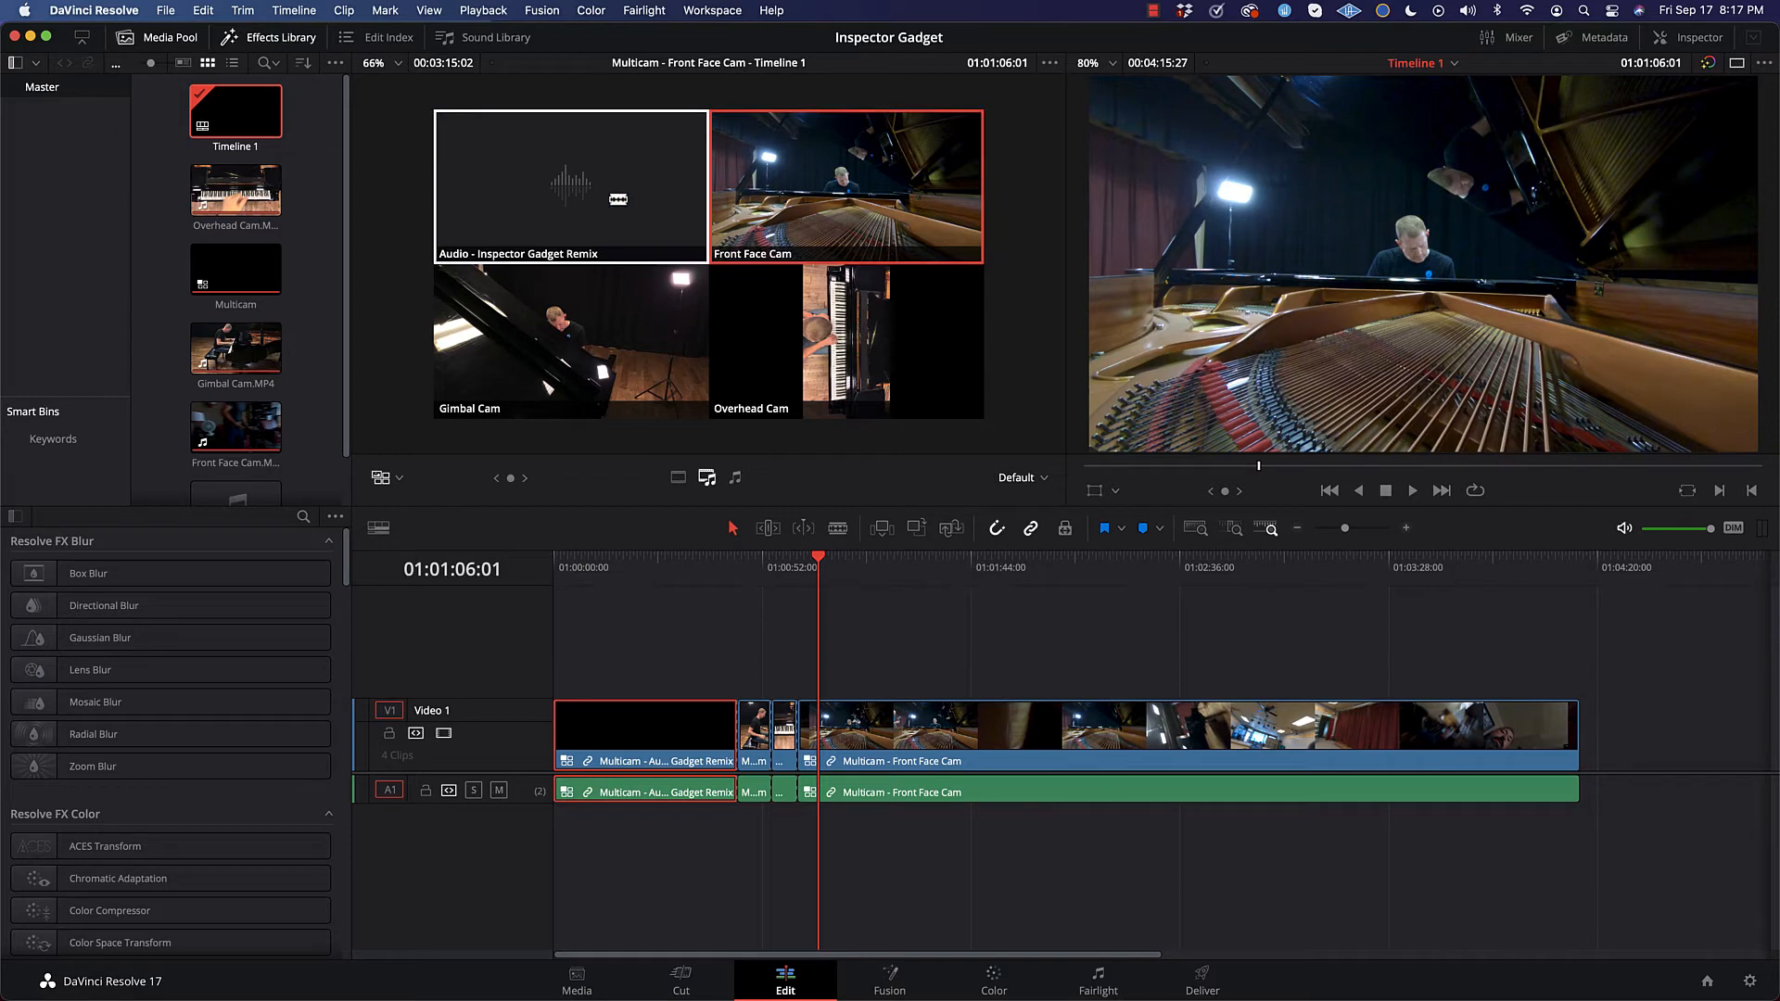
pyautogui.scroll(1, 618, 199)
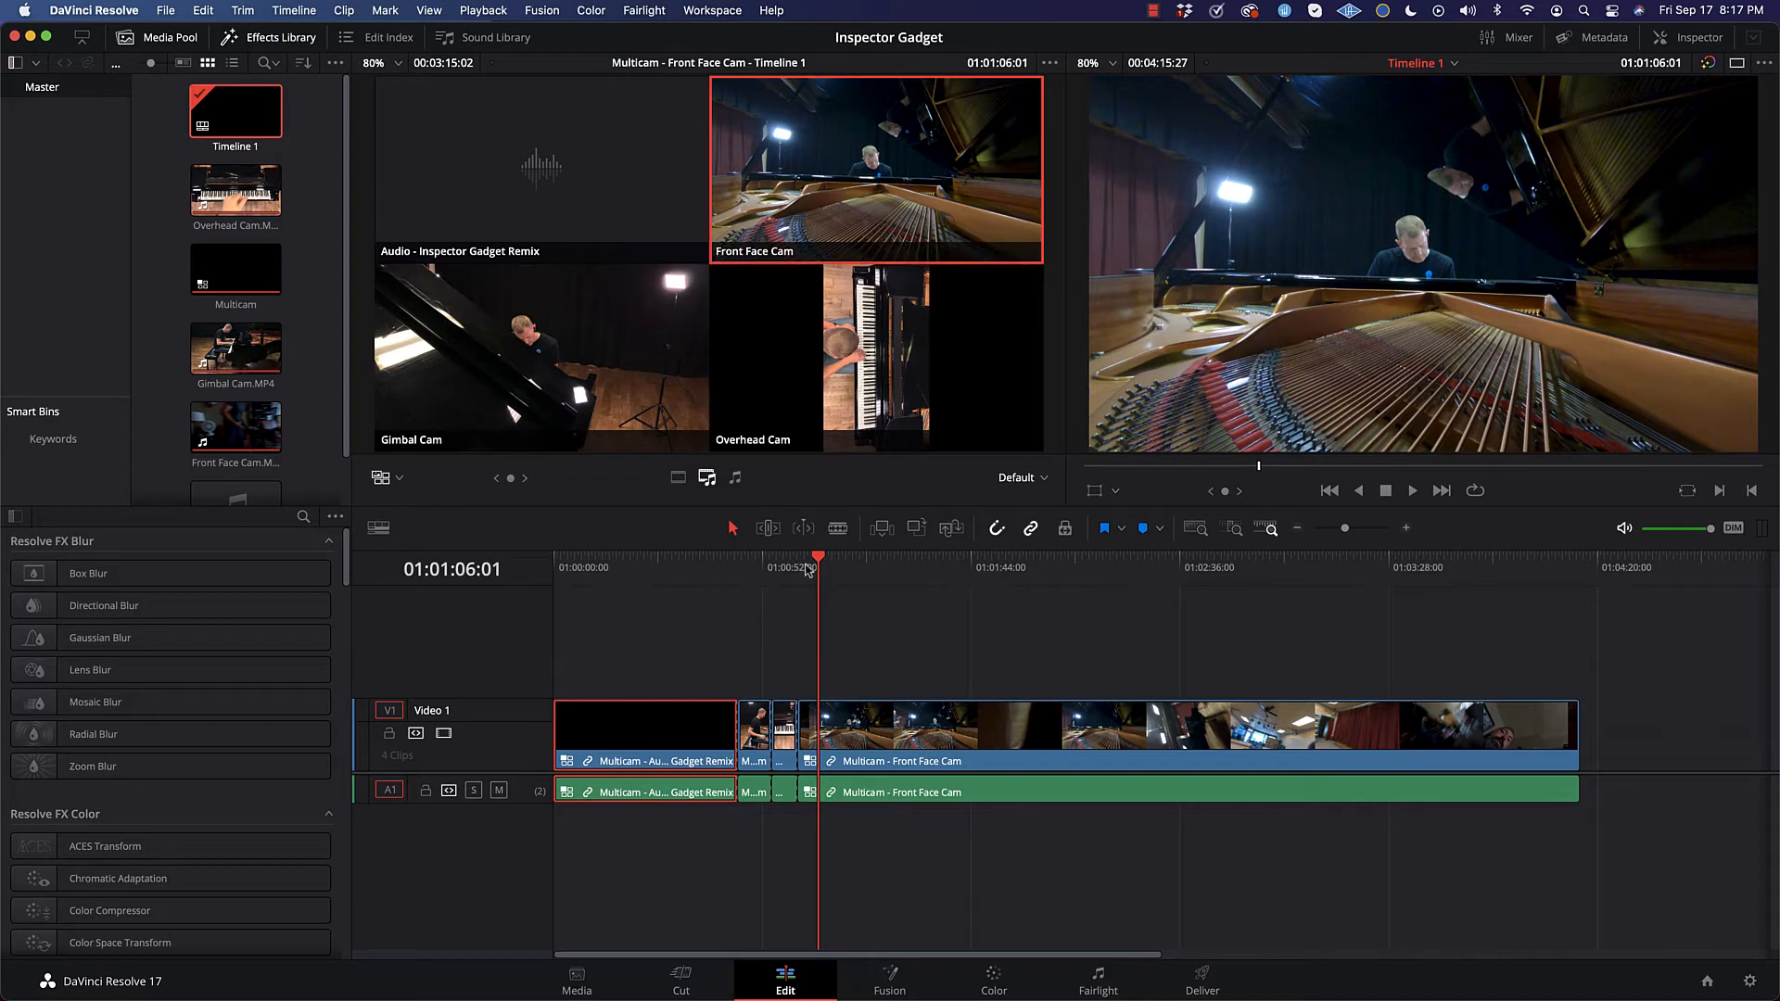
pyautogui.moveTo(816, 563)
pyautogui.mouseDown()
pyautogui.moveTo(721, 570)
pyautogui.moveTo(802, 570)
pyautogui.mouseUp()
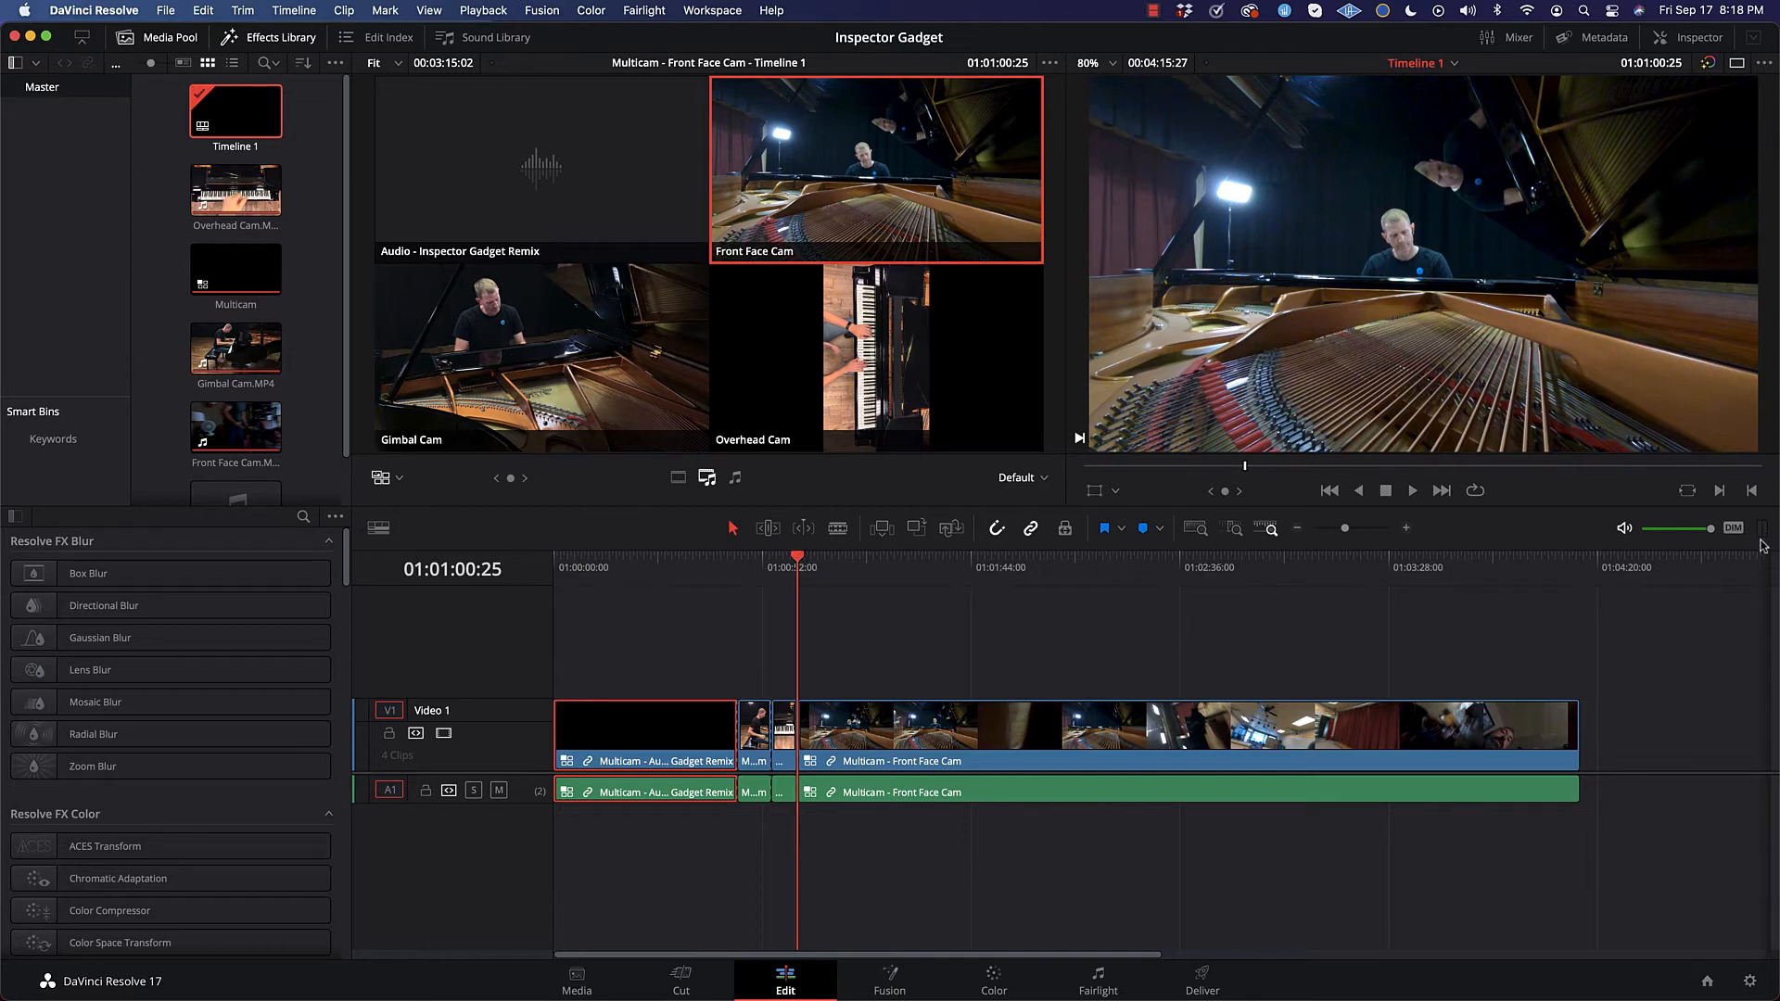
# Step: Cut the multicam clip to Overhead Cam at 01:01:03:01, Gimbal Cam at 01:01:04:22 and Front Face Cam at 01:01:06:14
pyautogui.moveTo(1347, 536); pyautogui.dragTo(1355, 535)
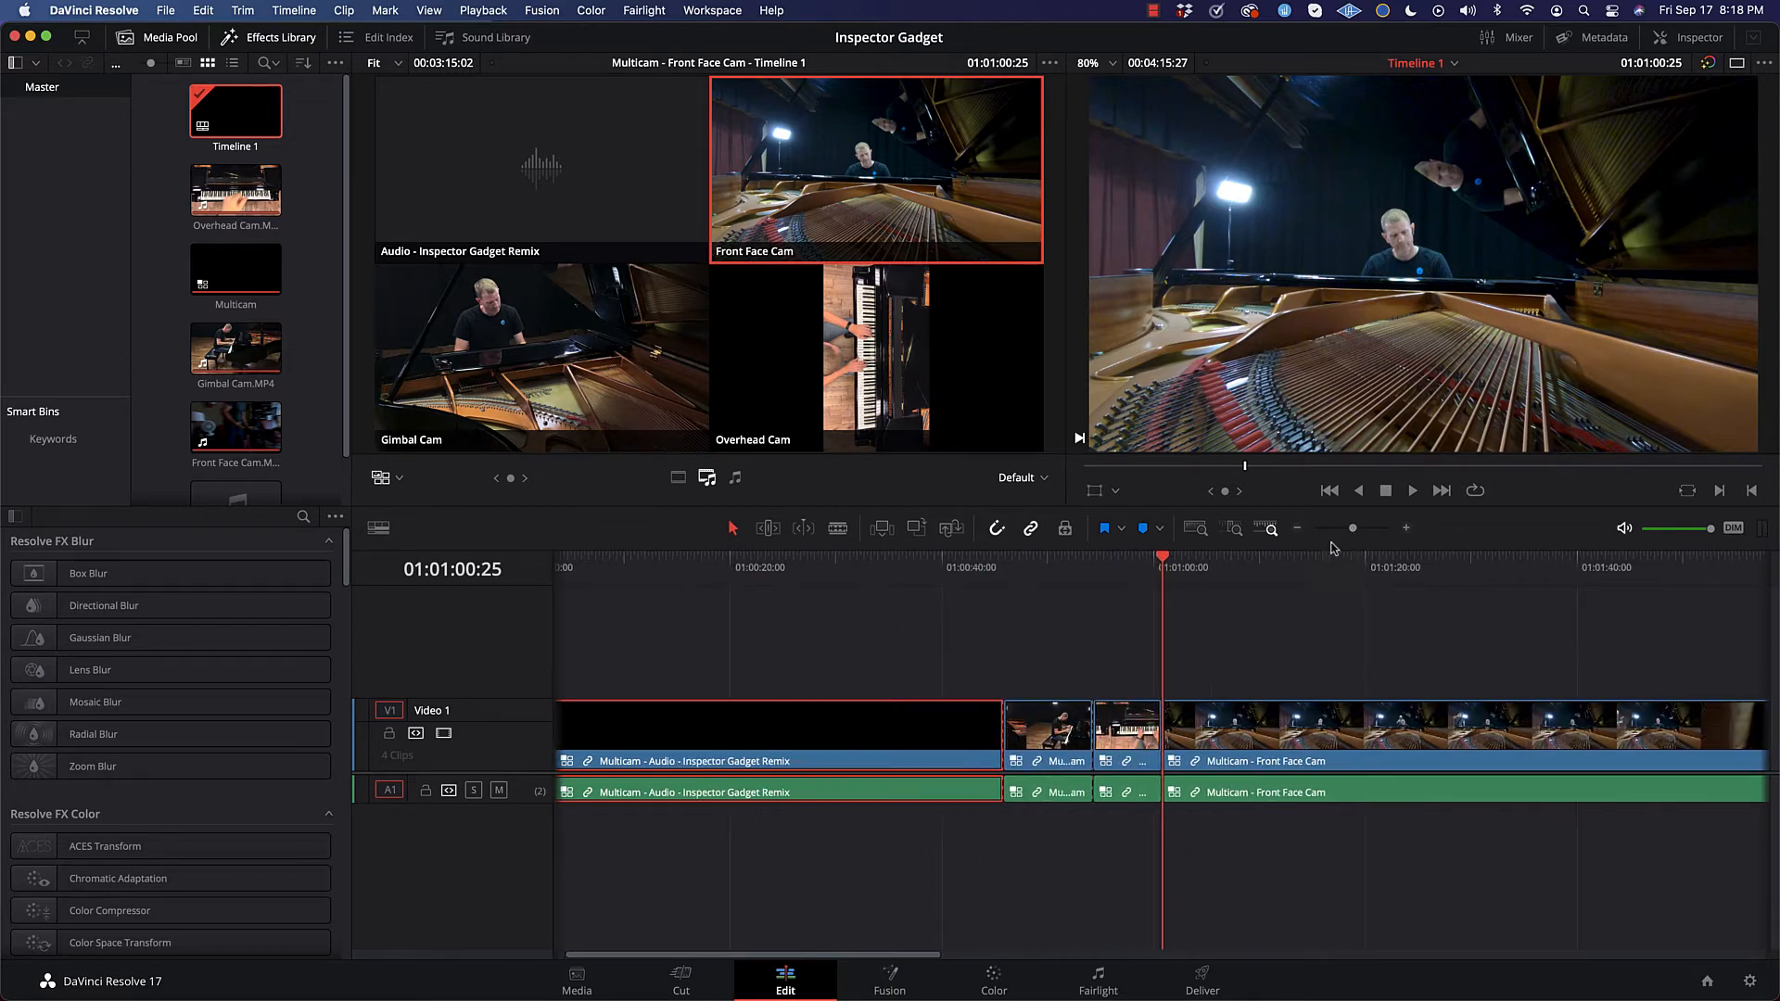
pyautogui.moveTo(1163, 562); pyautogui.dragTo(1185, 562)
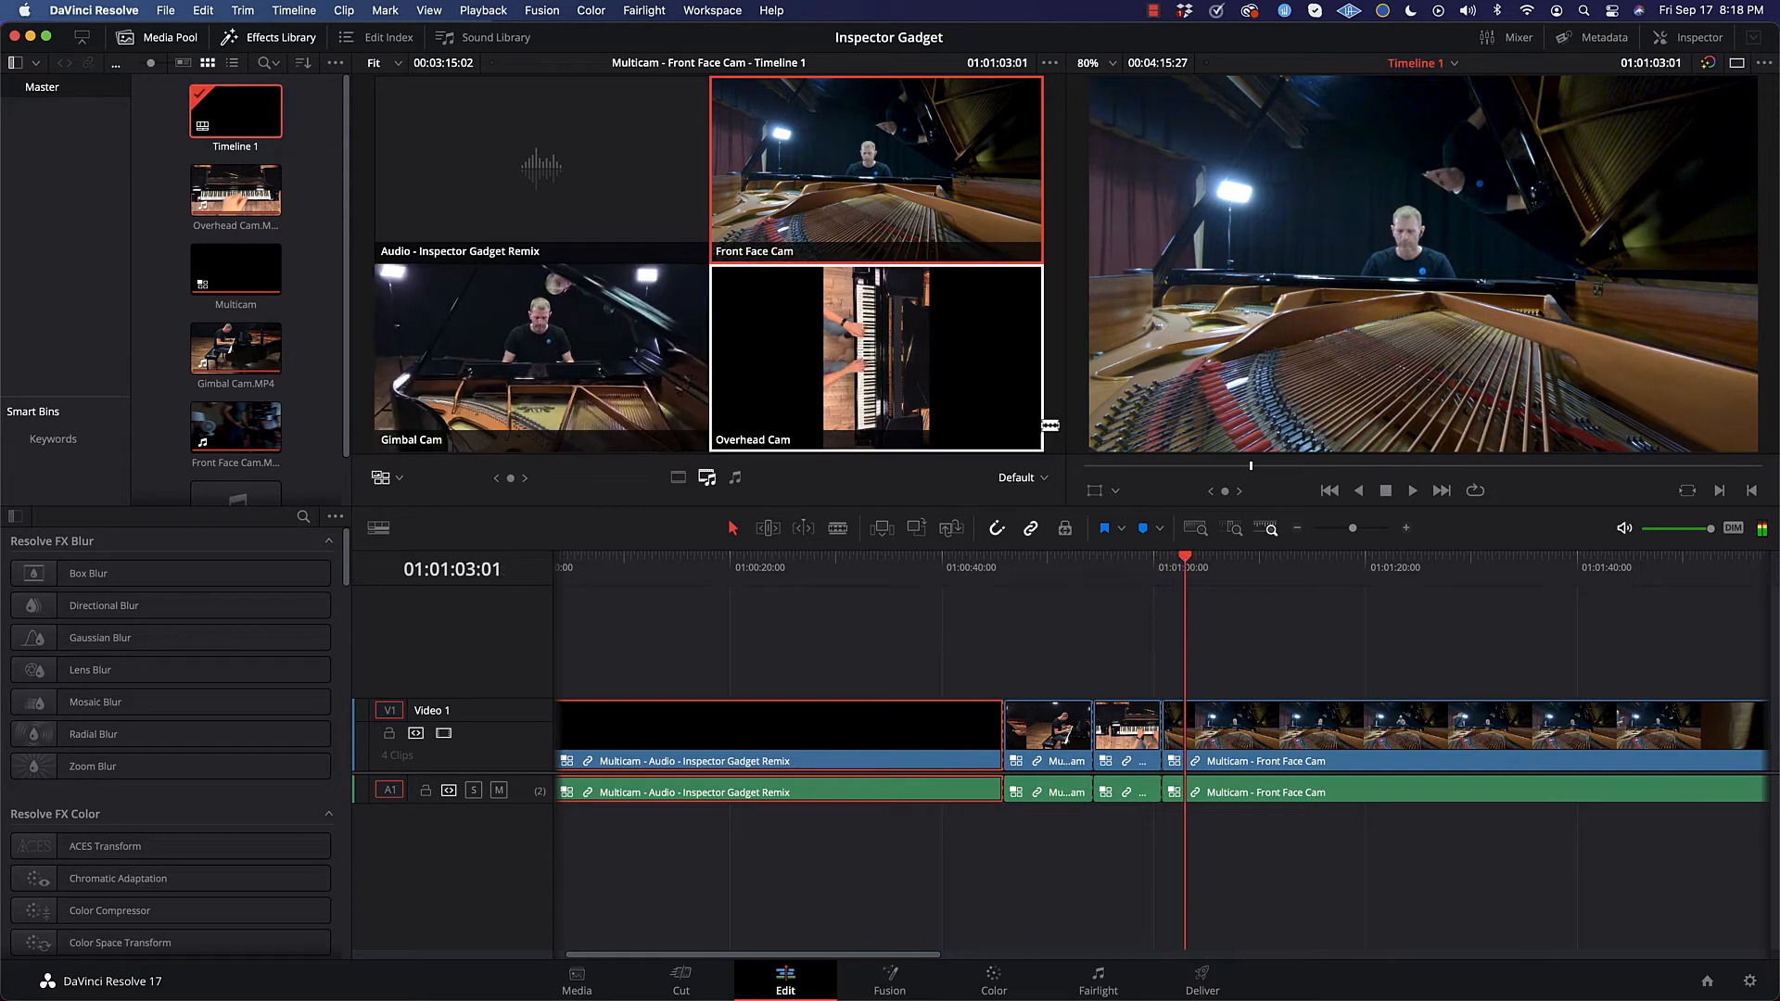
pyautogui.click(913, 357)
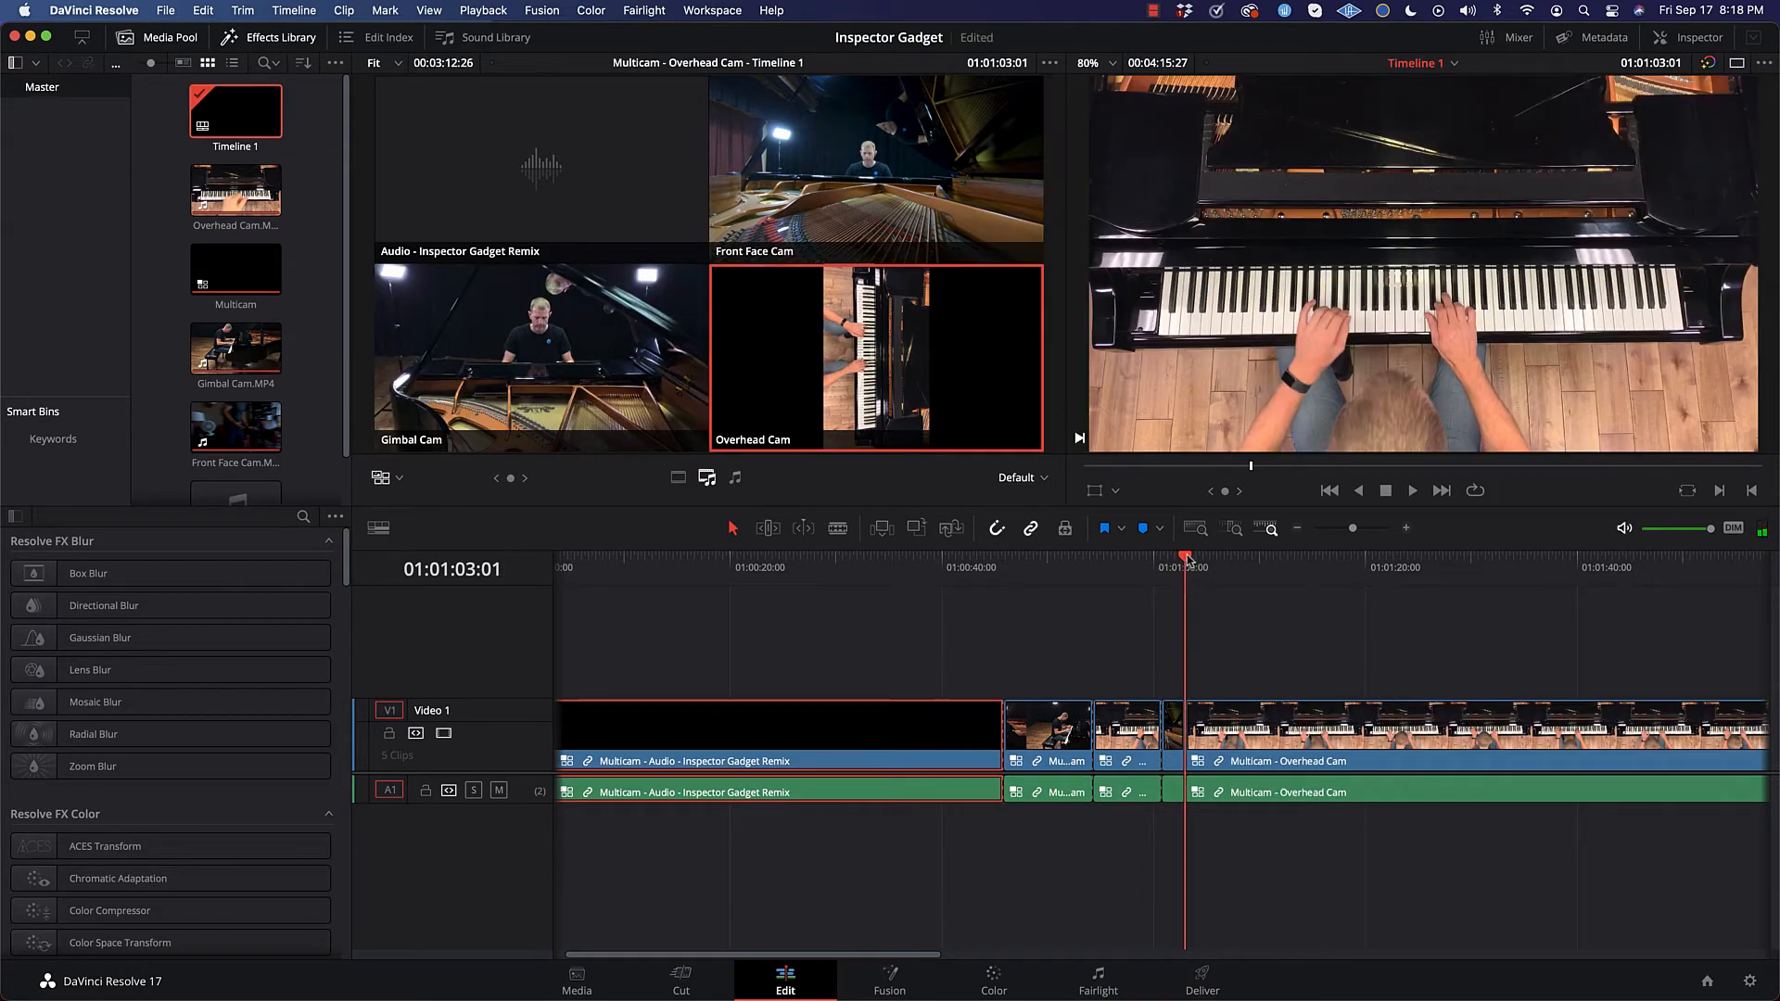
pyautogui.moveTo(1200, 561); pyautogui.dragTo(1204, 562)
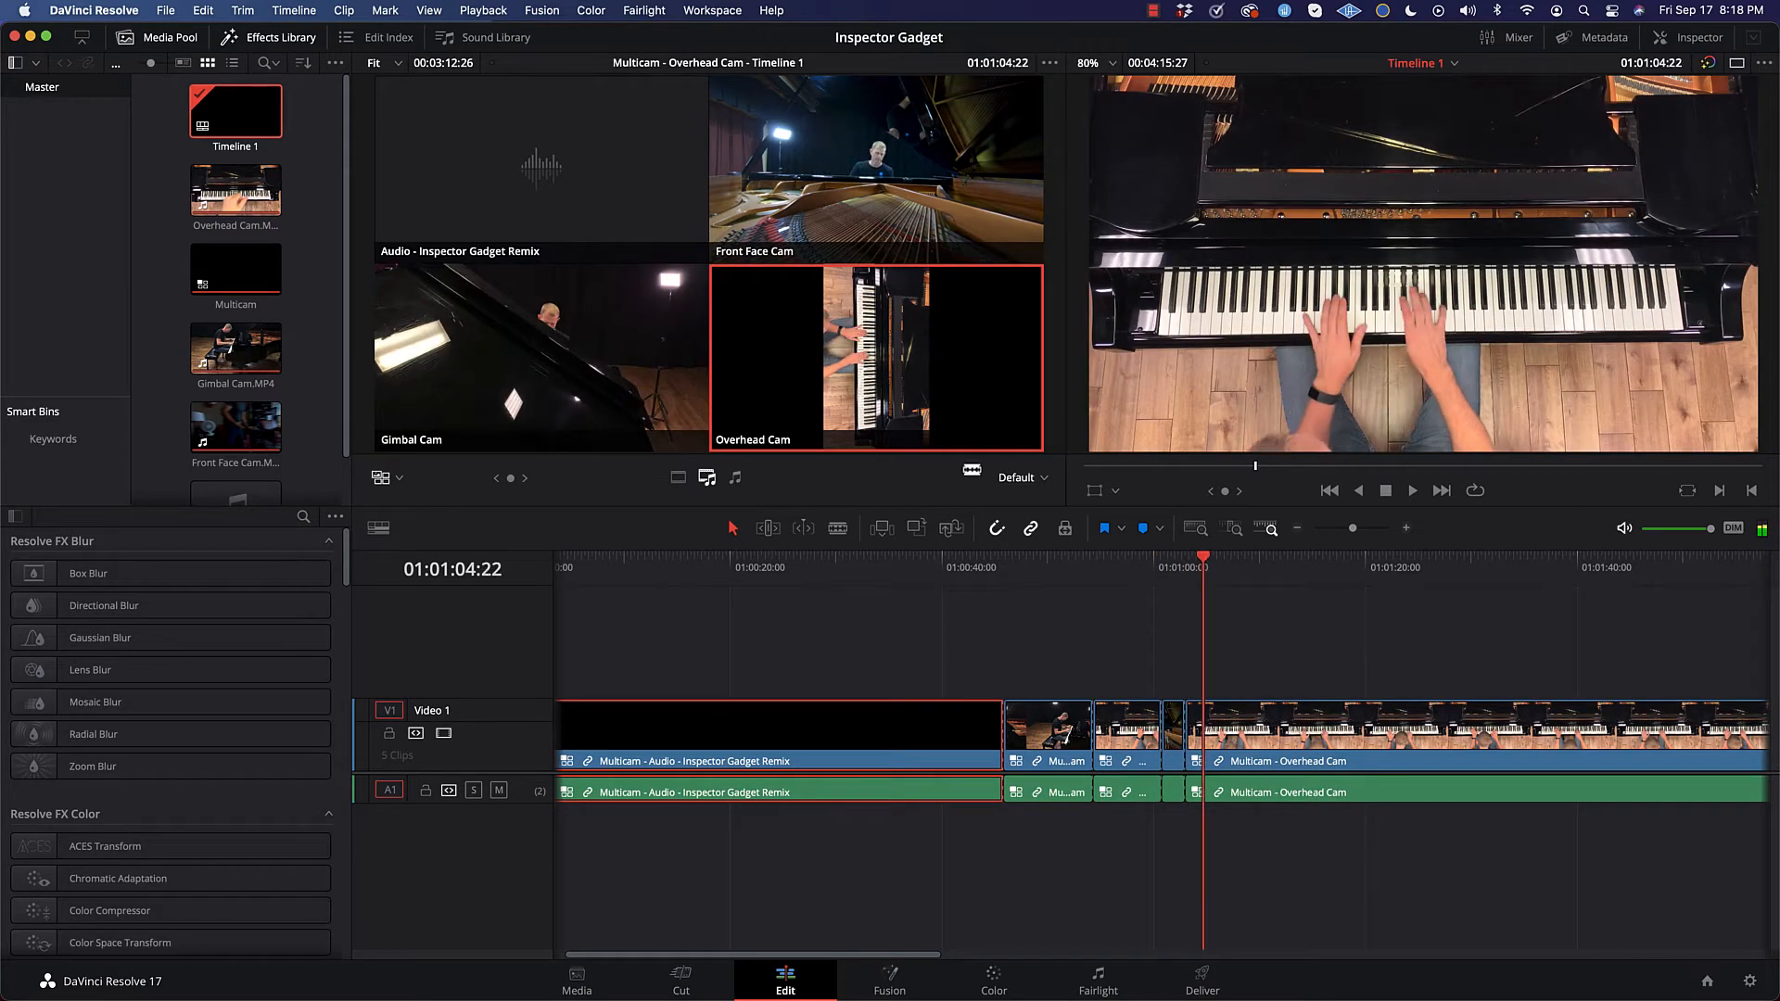
pyautogui.click(610, 401)
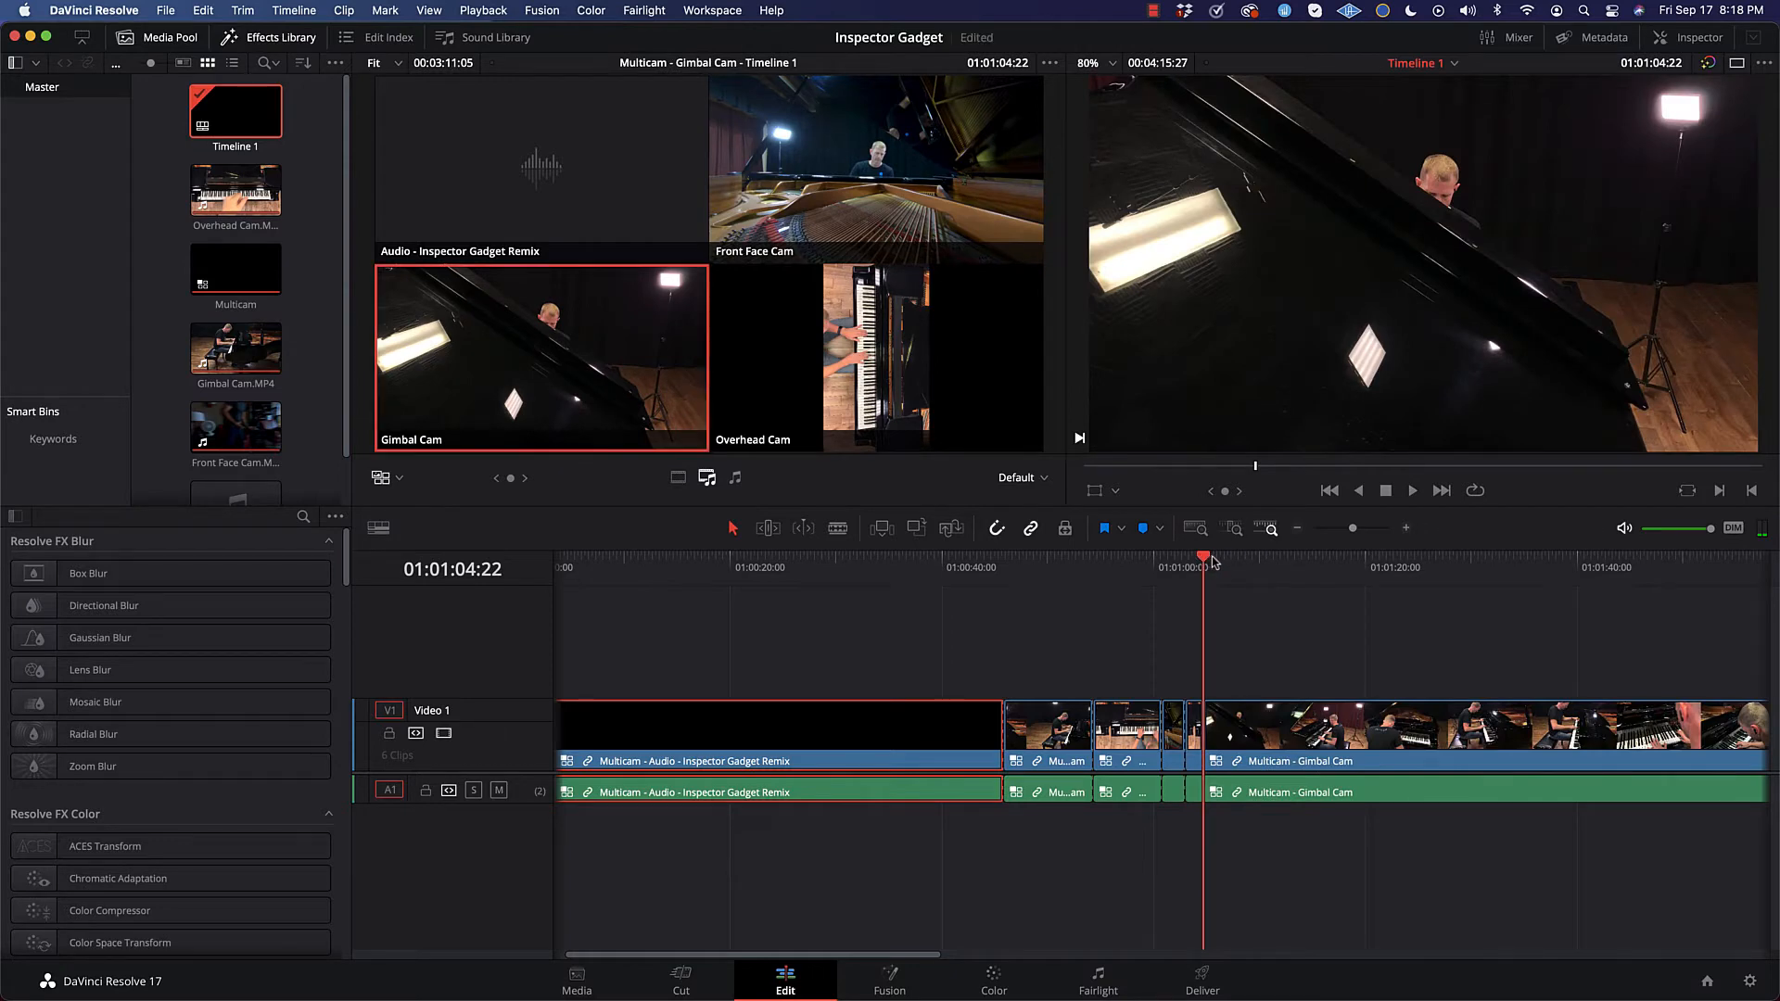
pyautogui.moveTo(1204, 562); pyautogui.dragTo(1222, 562)
pyautogui.click(908, 188)
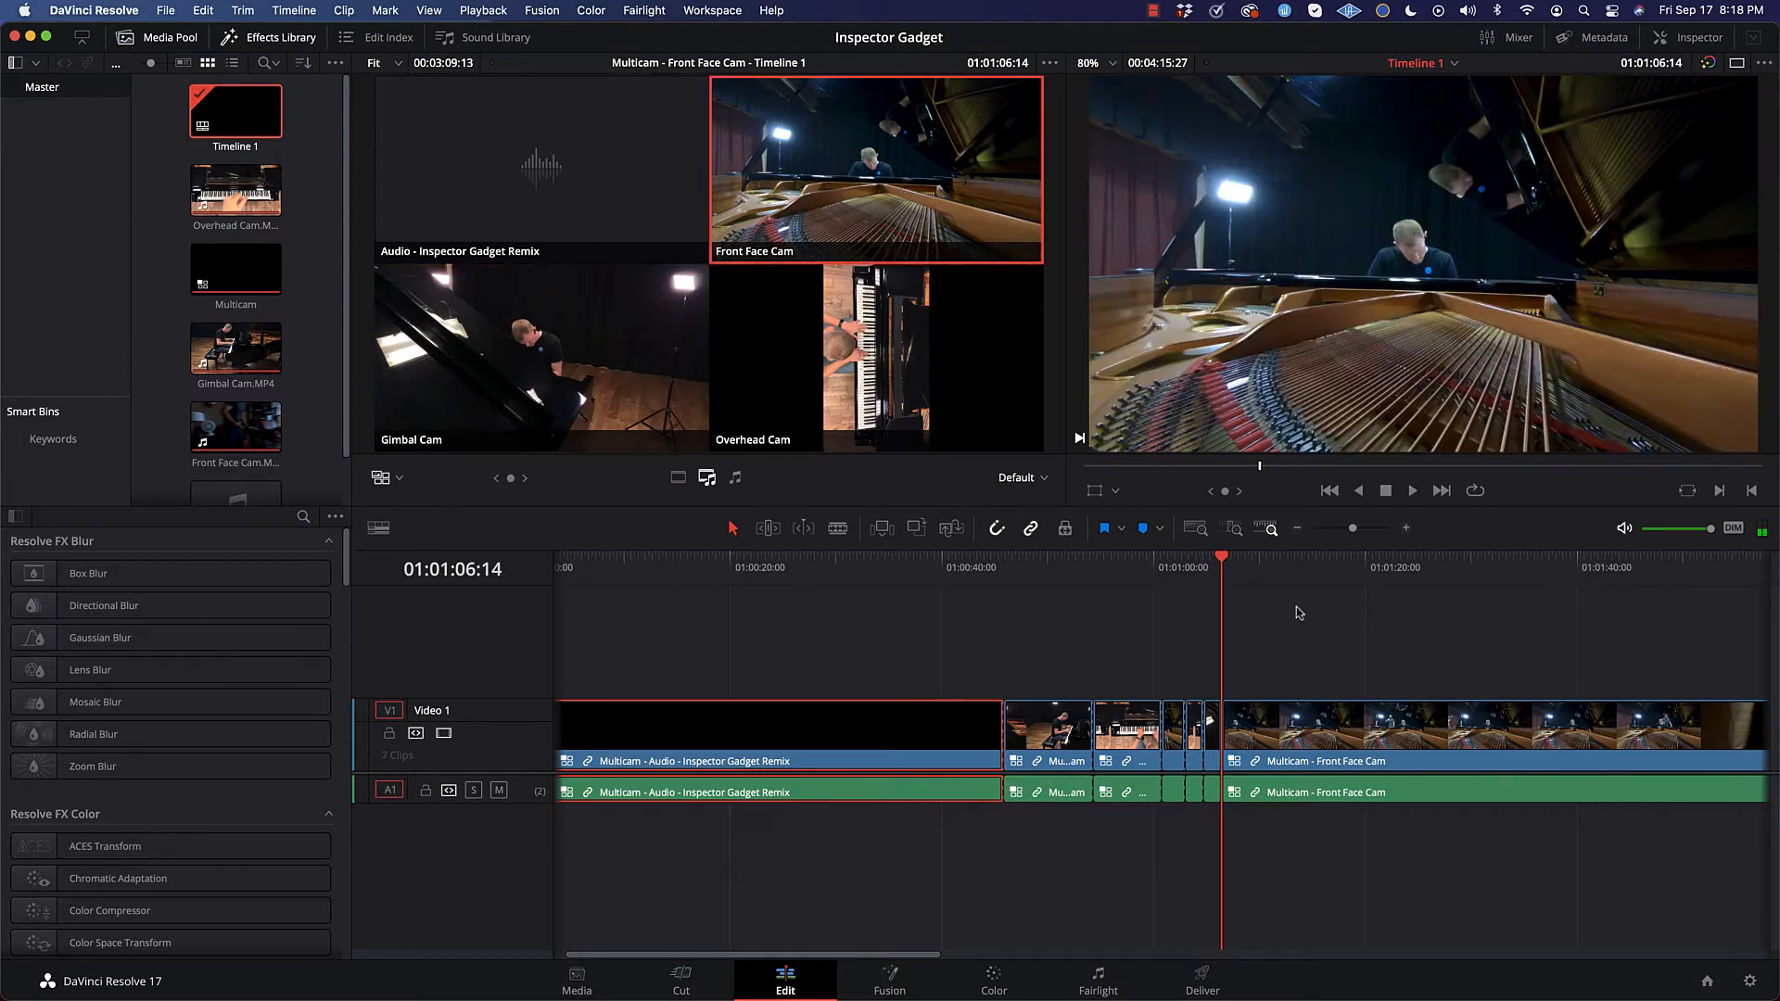
# Step: Play back the timeline from 01:00:57:25 to review the angle changes across the recent cuts
pyautogui.click(1069, 562)
pyautogui.click(1132, 560)
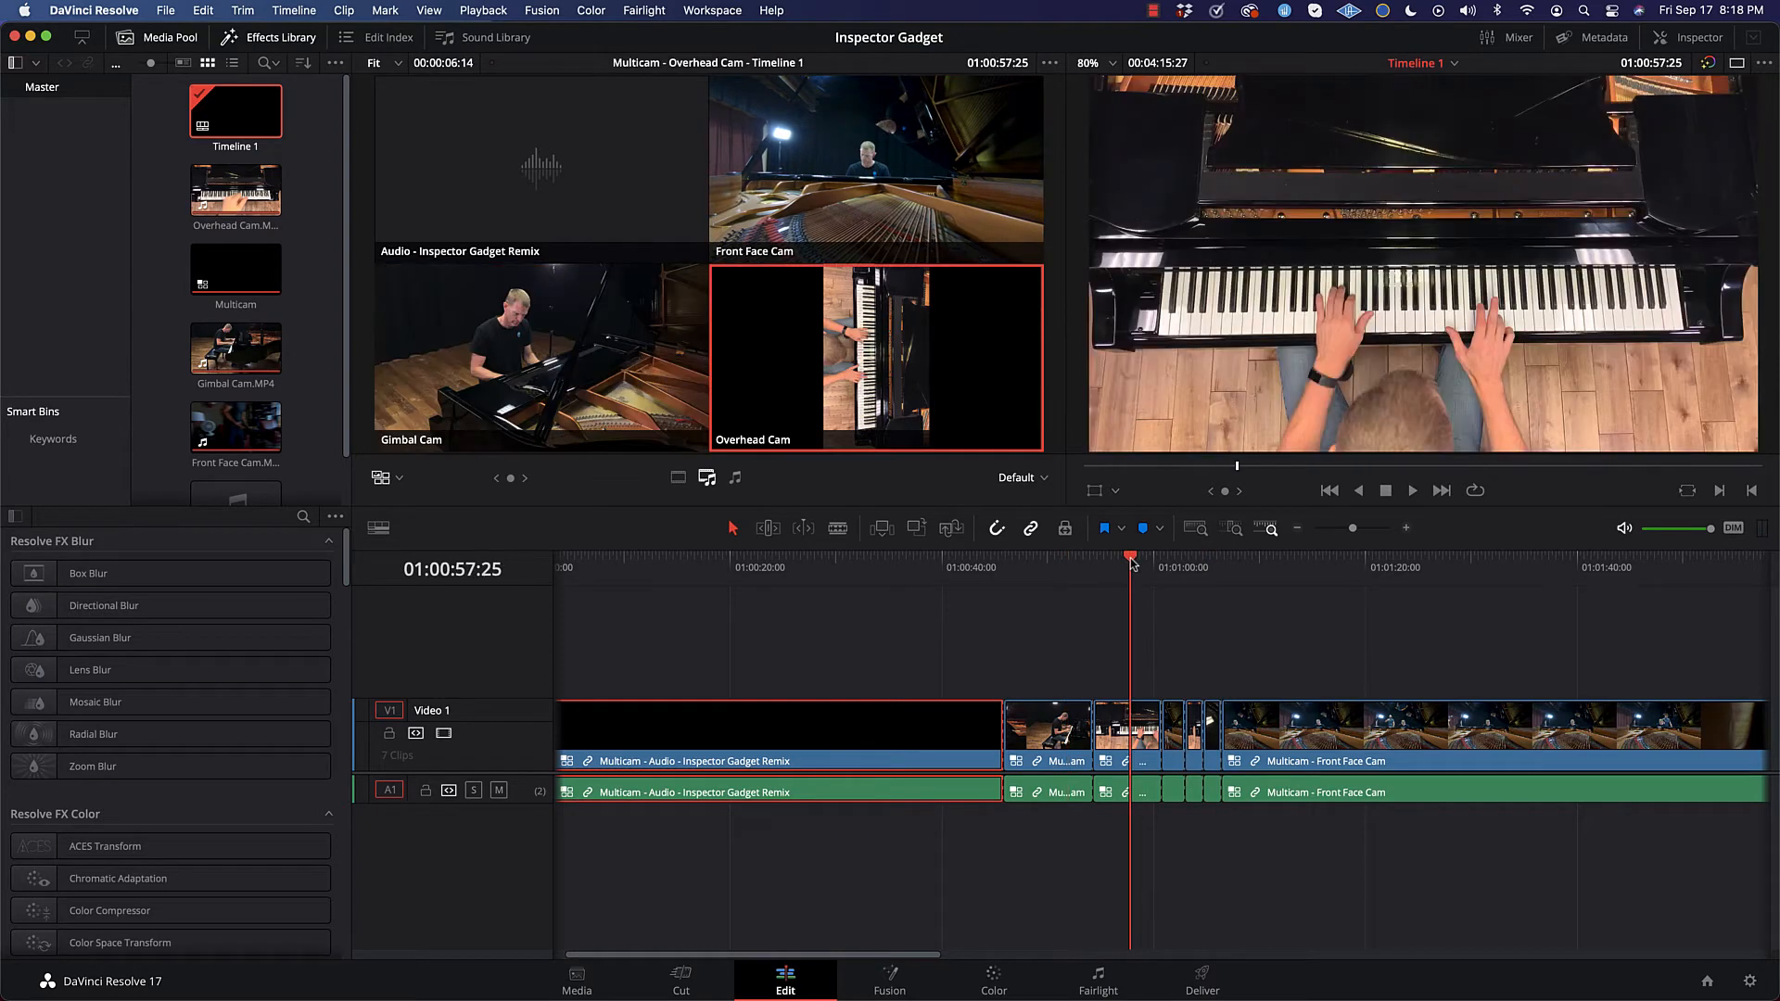
pyautogui.press('space')
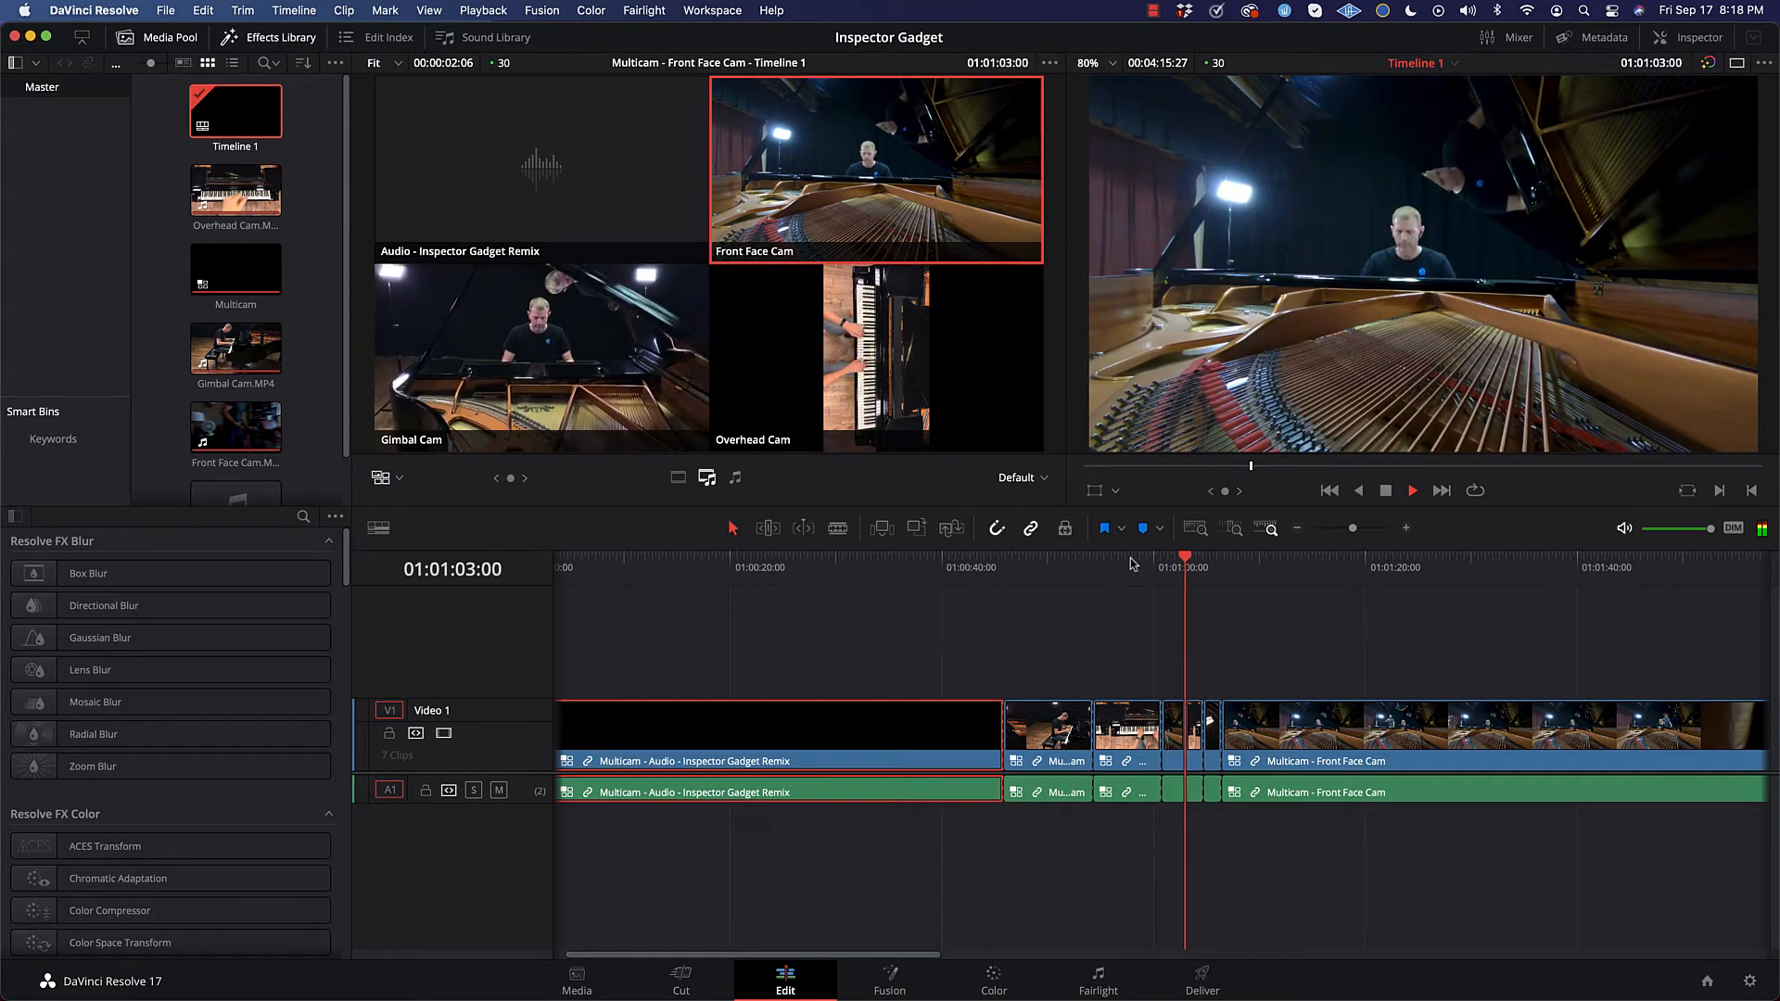
pyautogui.press('4')
pyautogui.press('3')
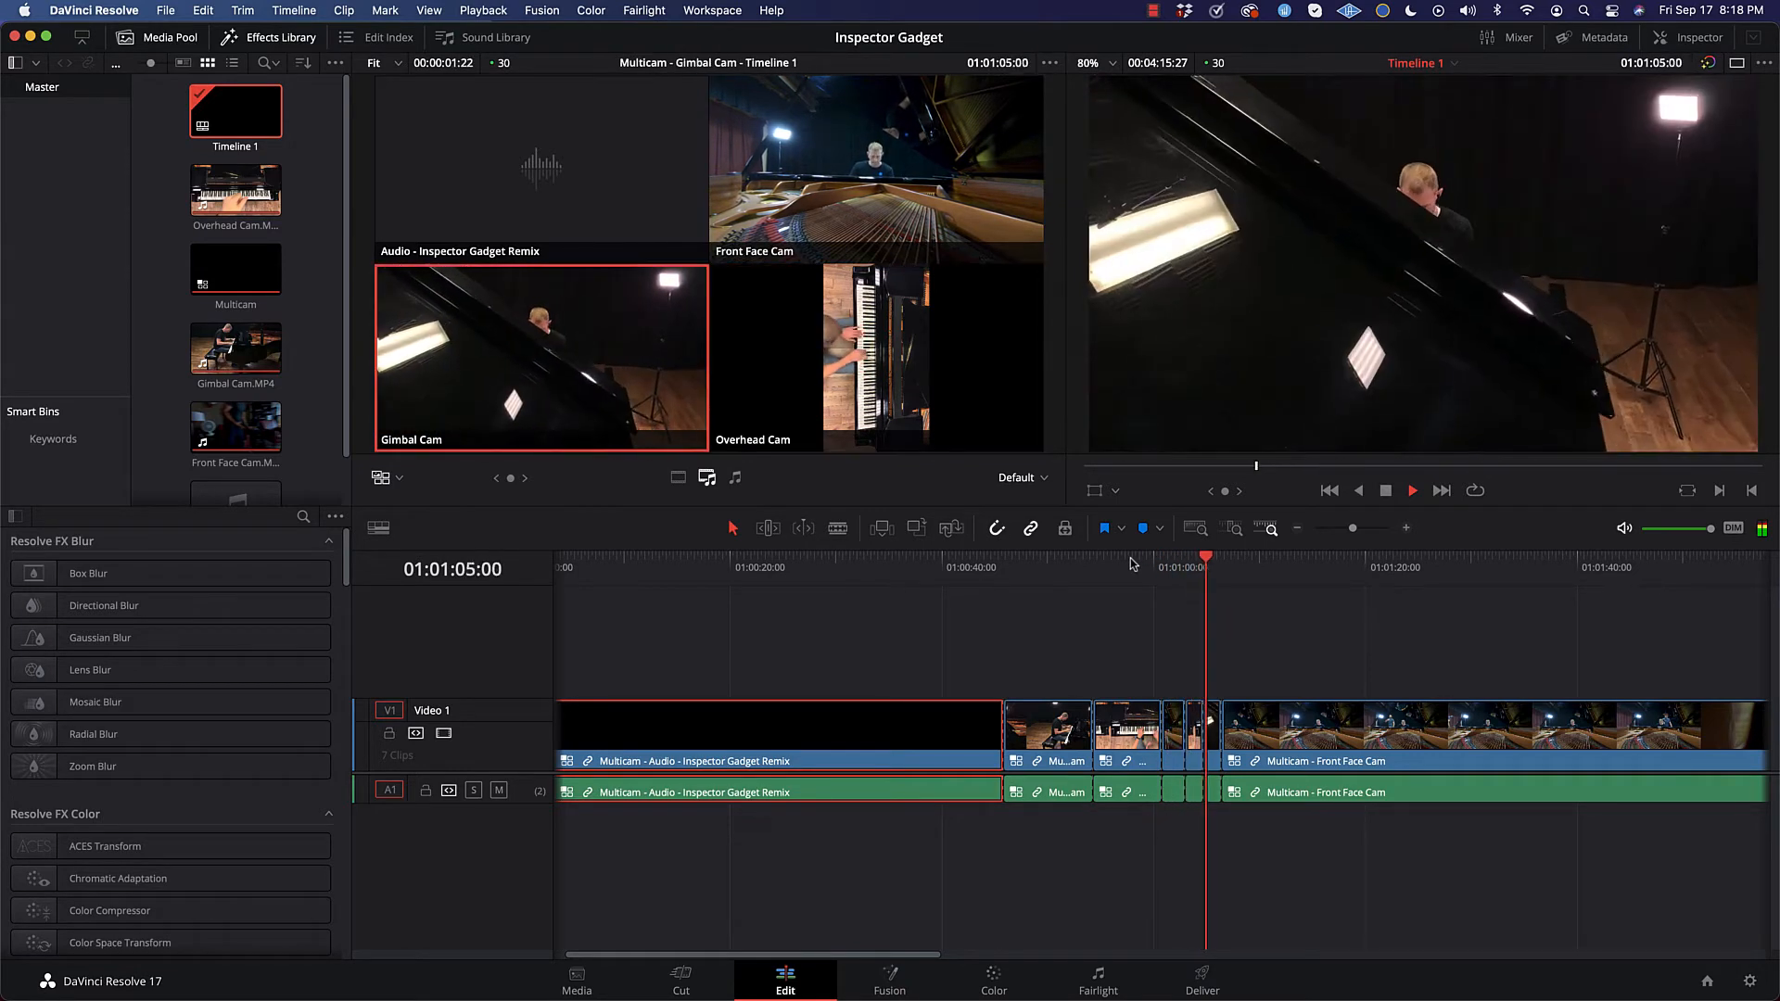
pyautogui.press('2')
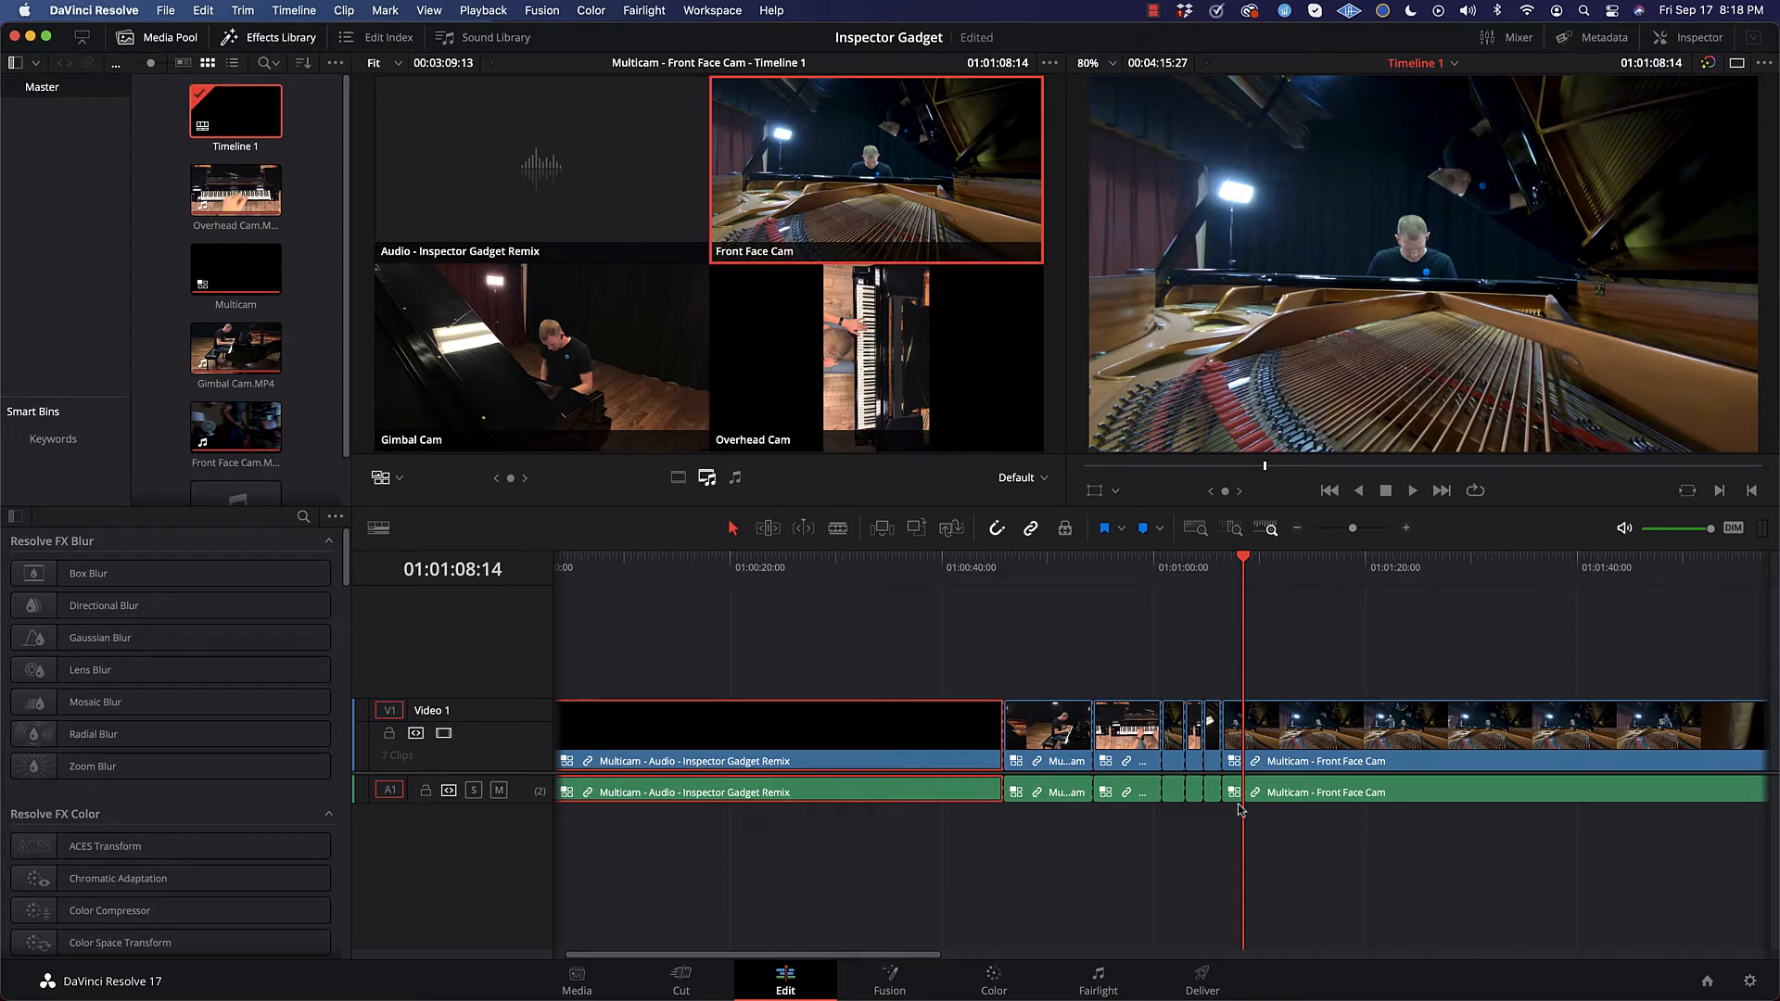
# Step: Undo all the angle cuts until Timeline 1 holds a single uncut multicam clip on the Audio - Inspector Gadget Remix angle
pyautogui.press('3')
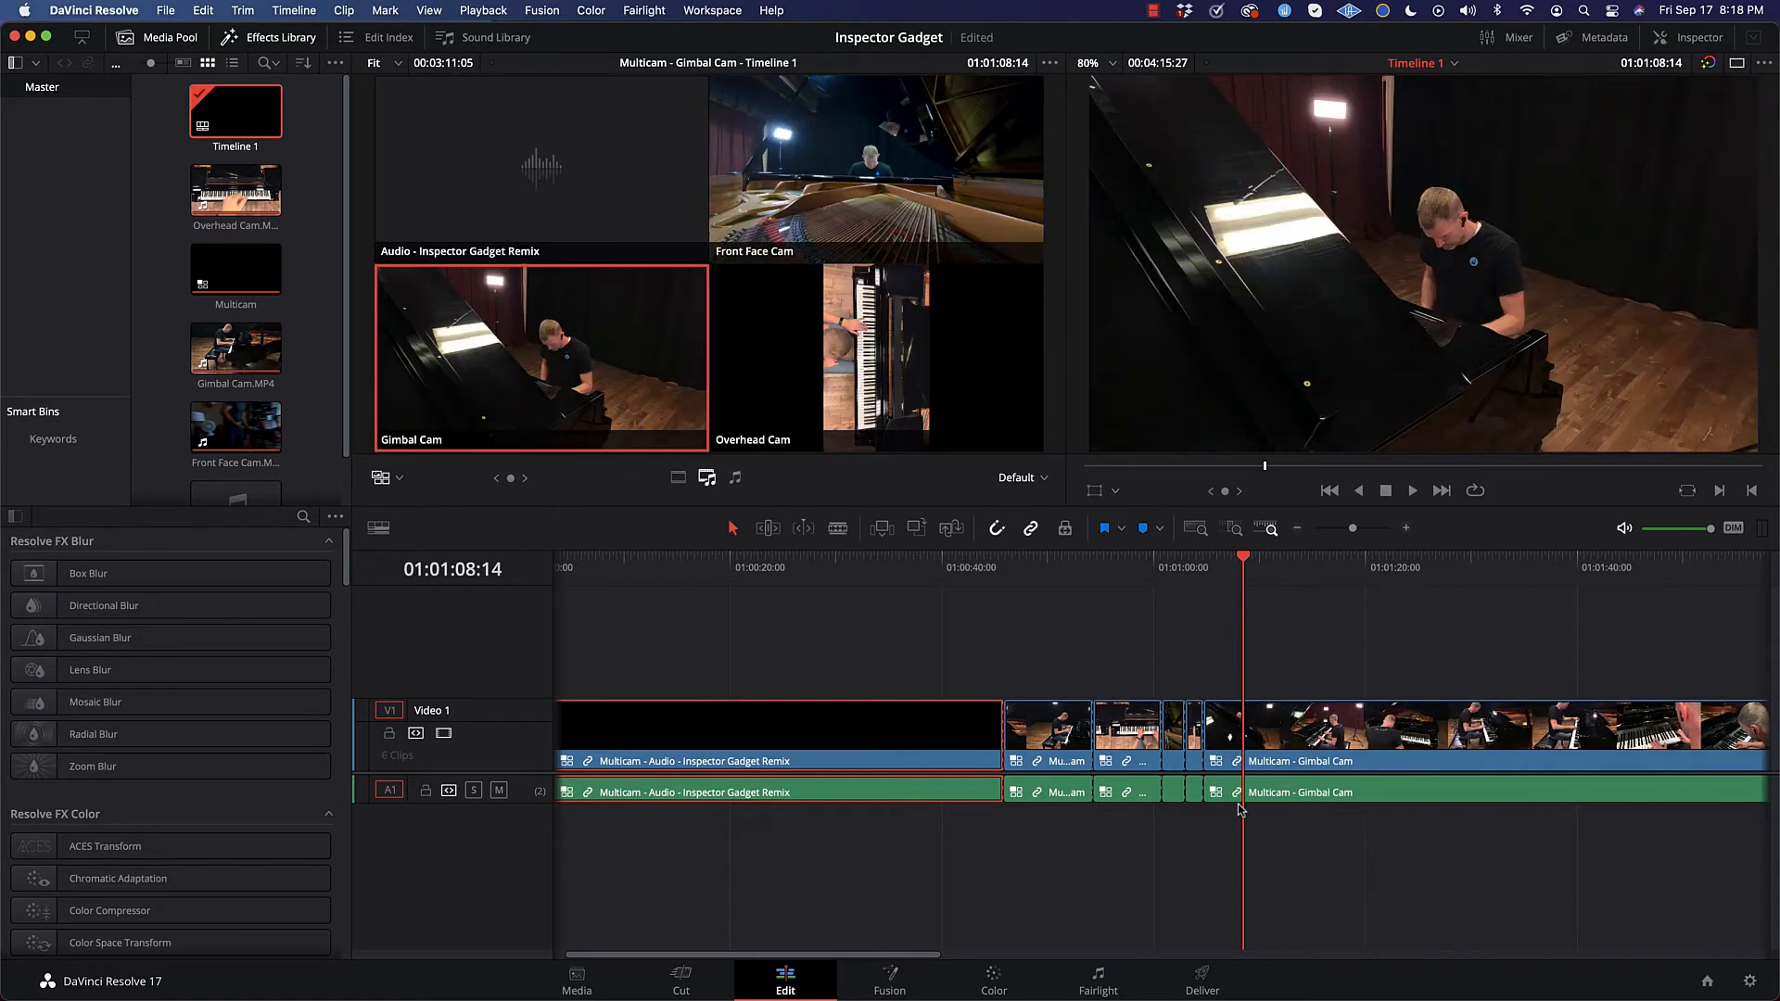
pyautogui.press('super+z')
pyautogui.press('super+z')
pyautogui.press('super+z')
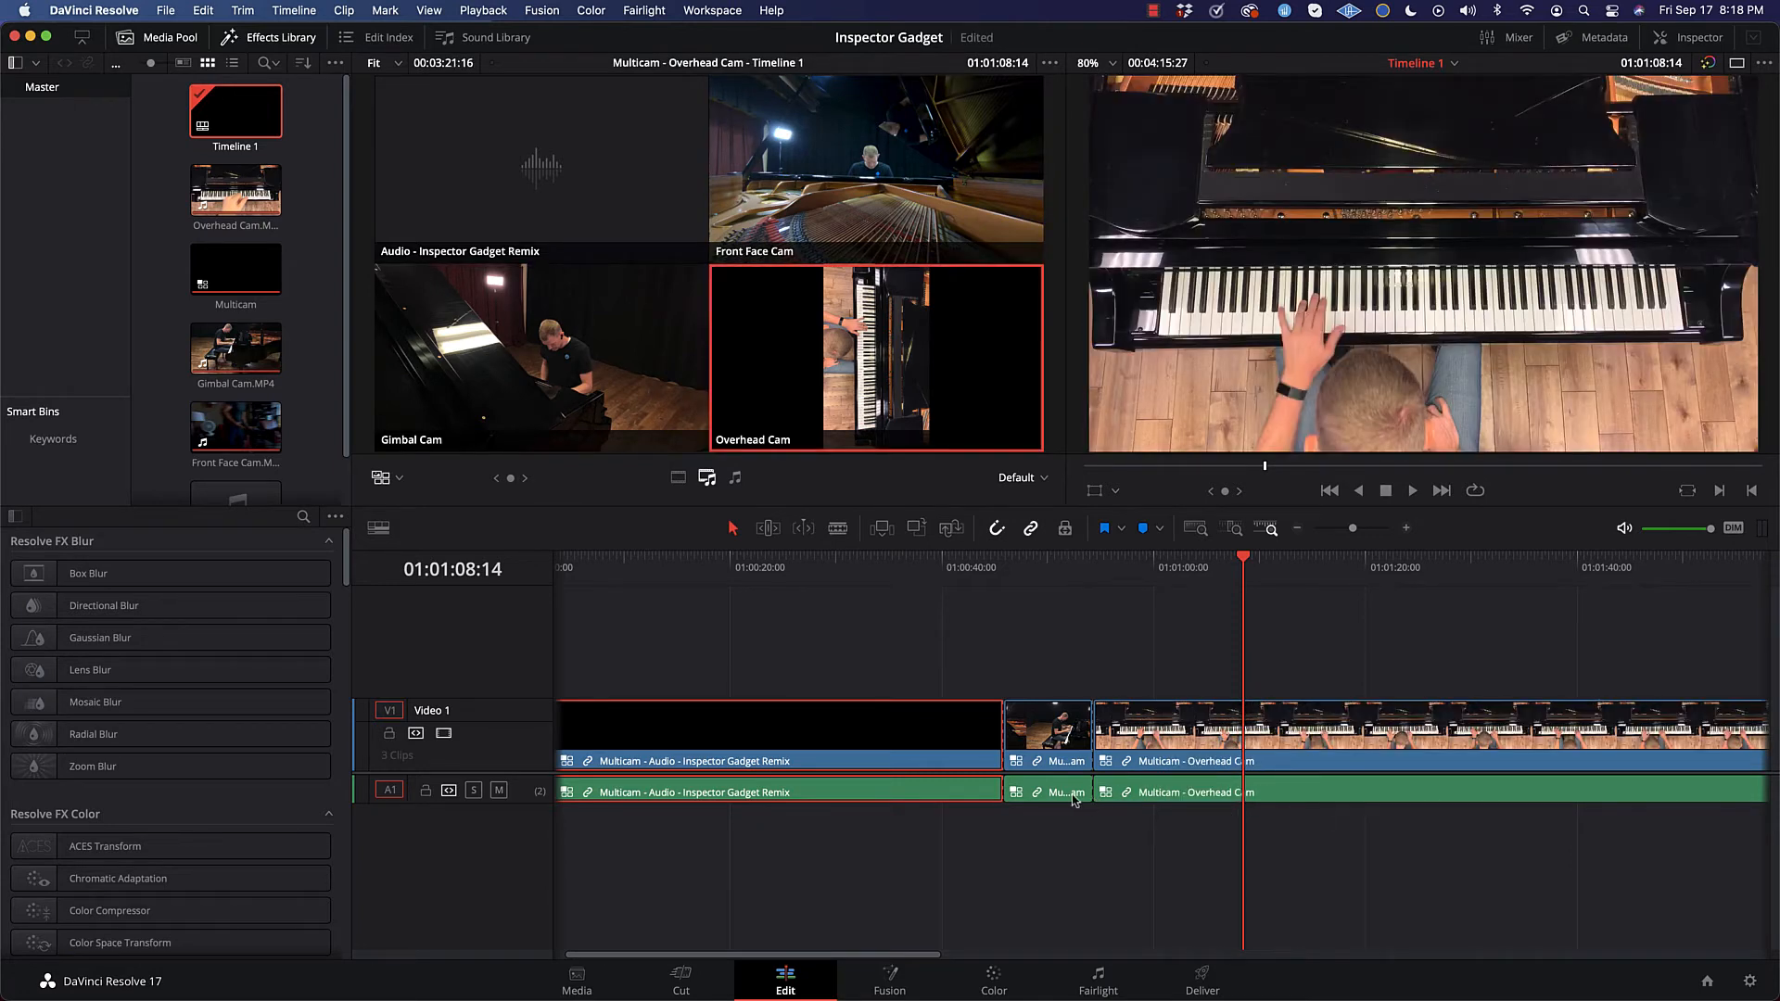
pyautogui.press('super+z')
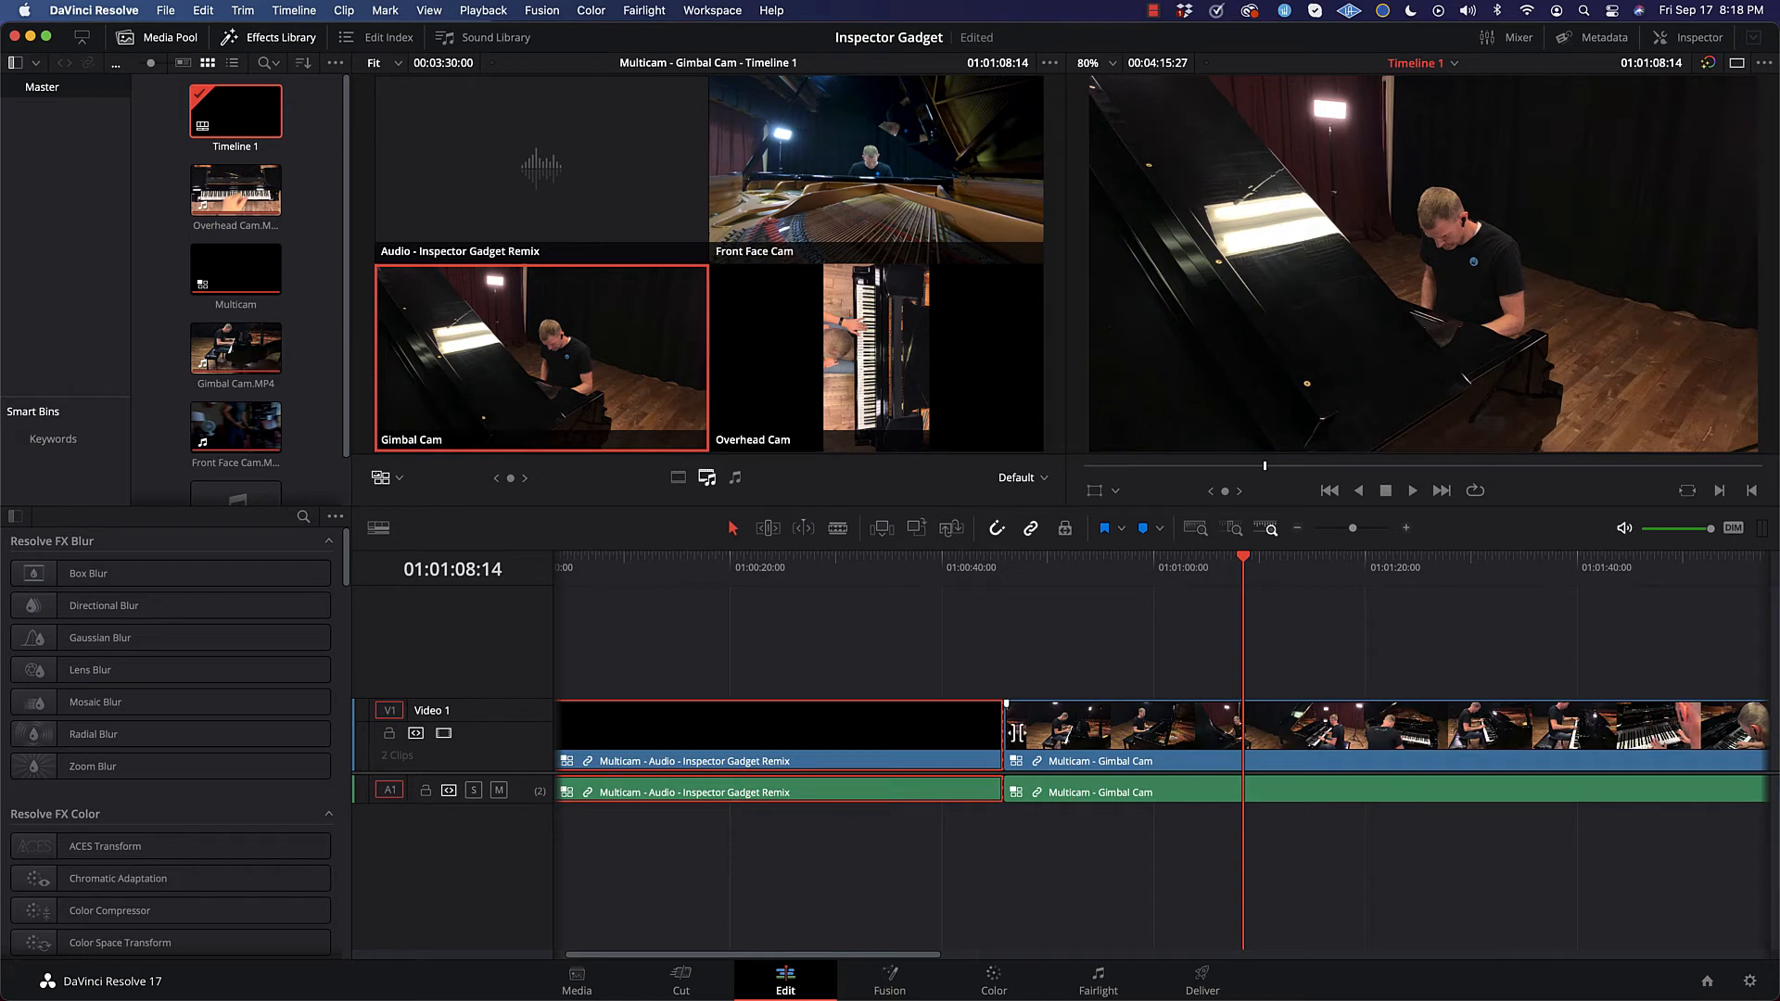
pyautogui.press('super+z')
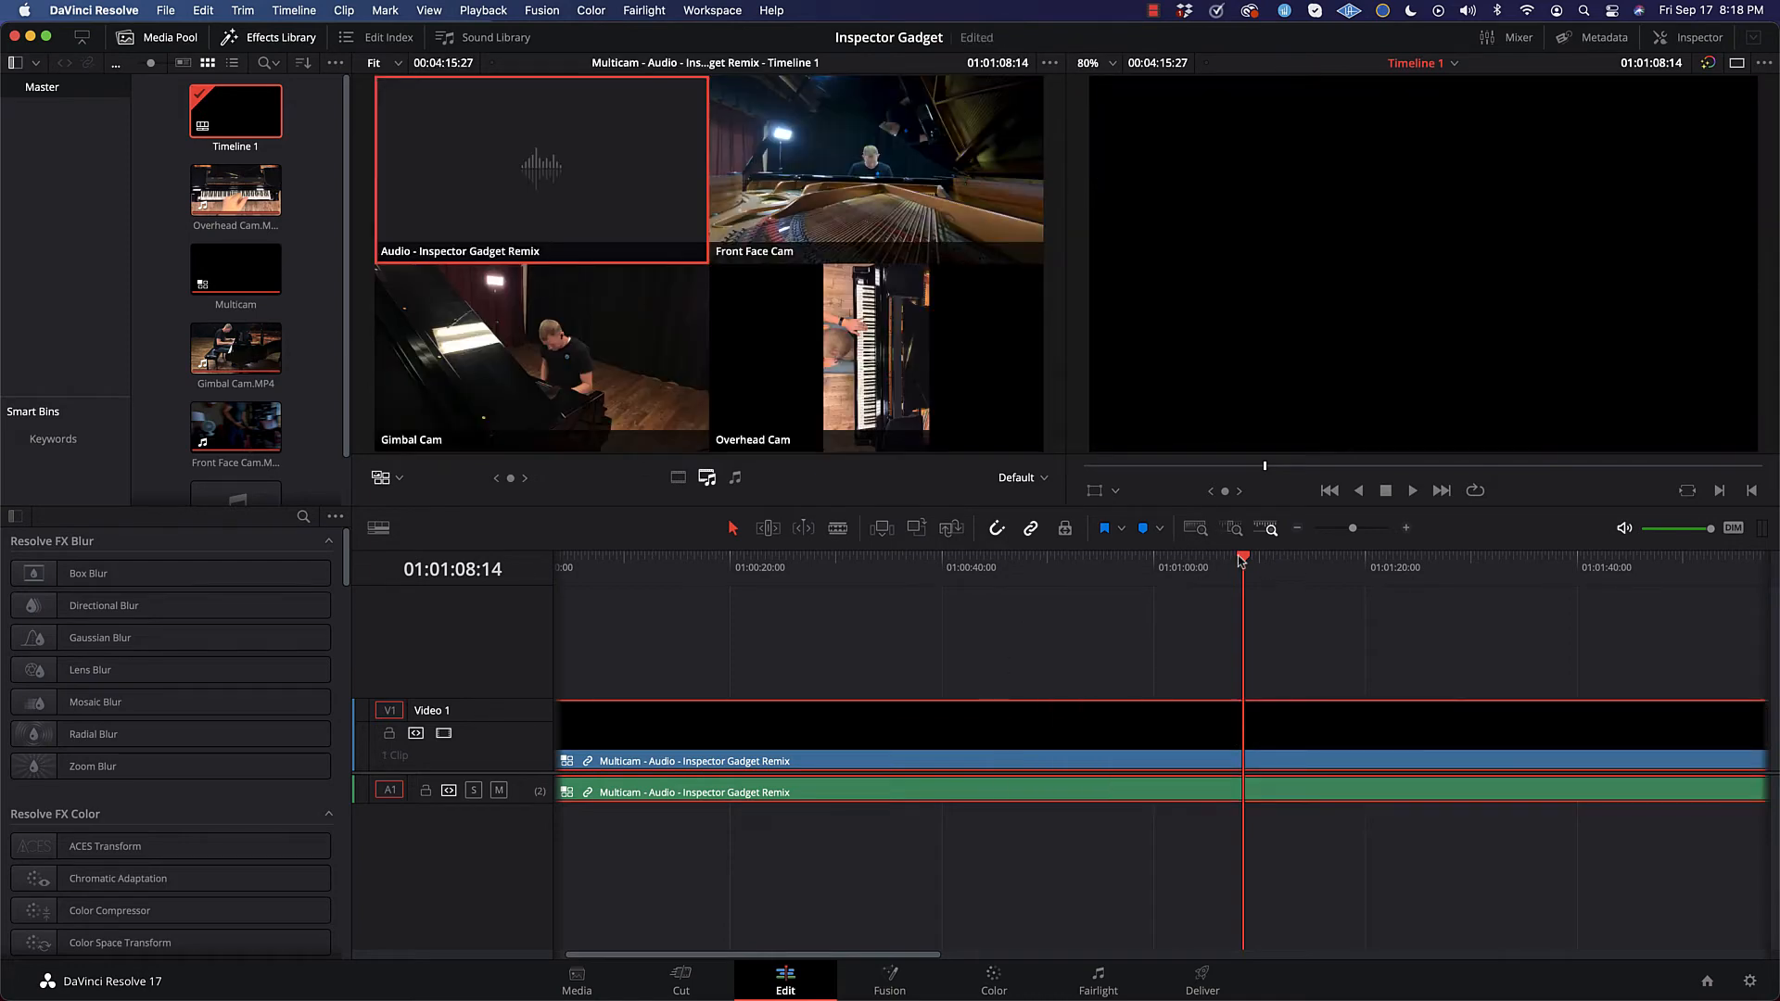
# Step: Scrub through the multicam clip to find where the piano performance begins and park the playhead at 01:00:50:01
pyautogui.moveTo(1239, 561); pyautogui.dragTo(925, 568)
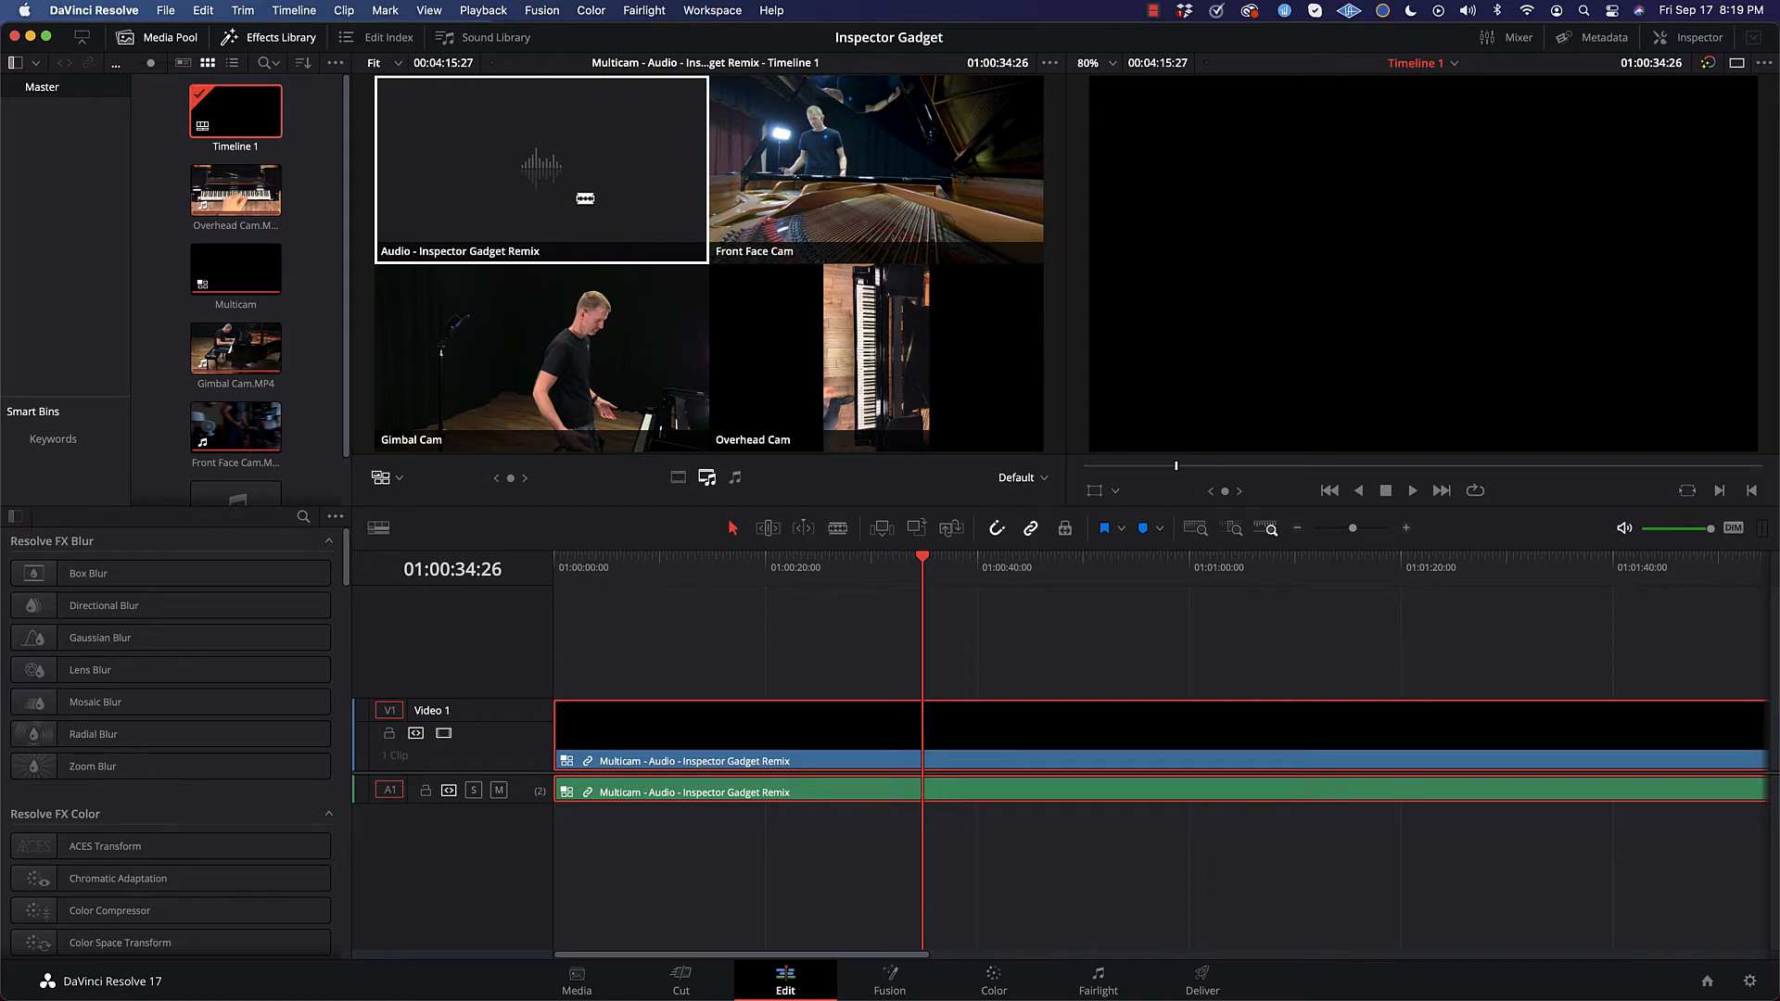
pyautogui.moveTo(928, 560); pyautogui.dragTo(988, 623)
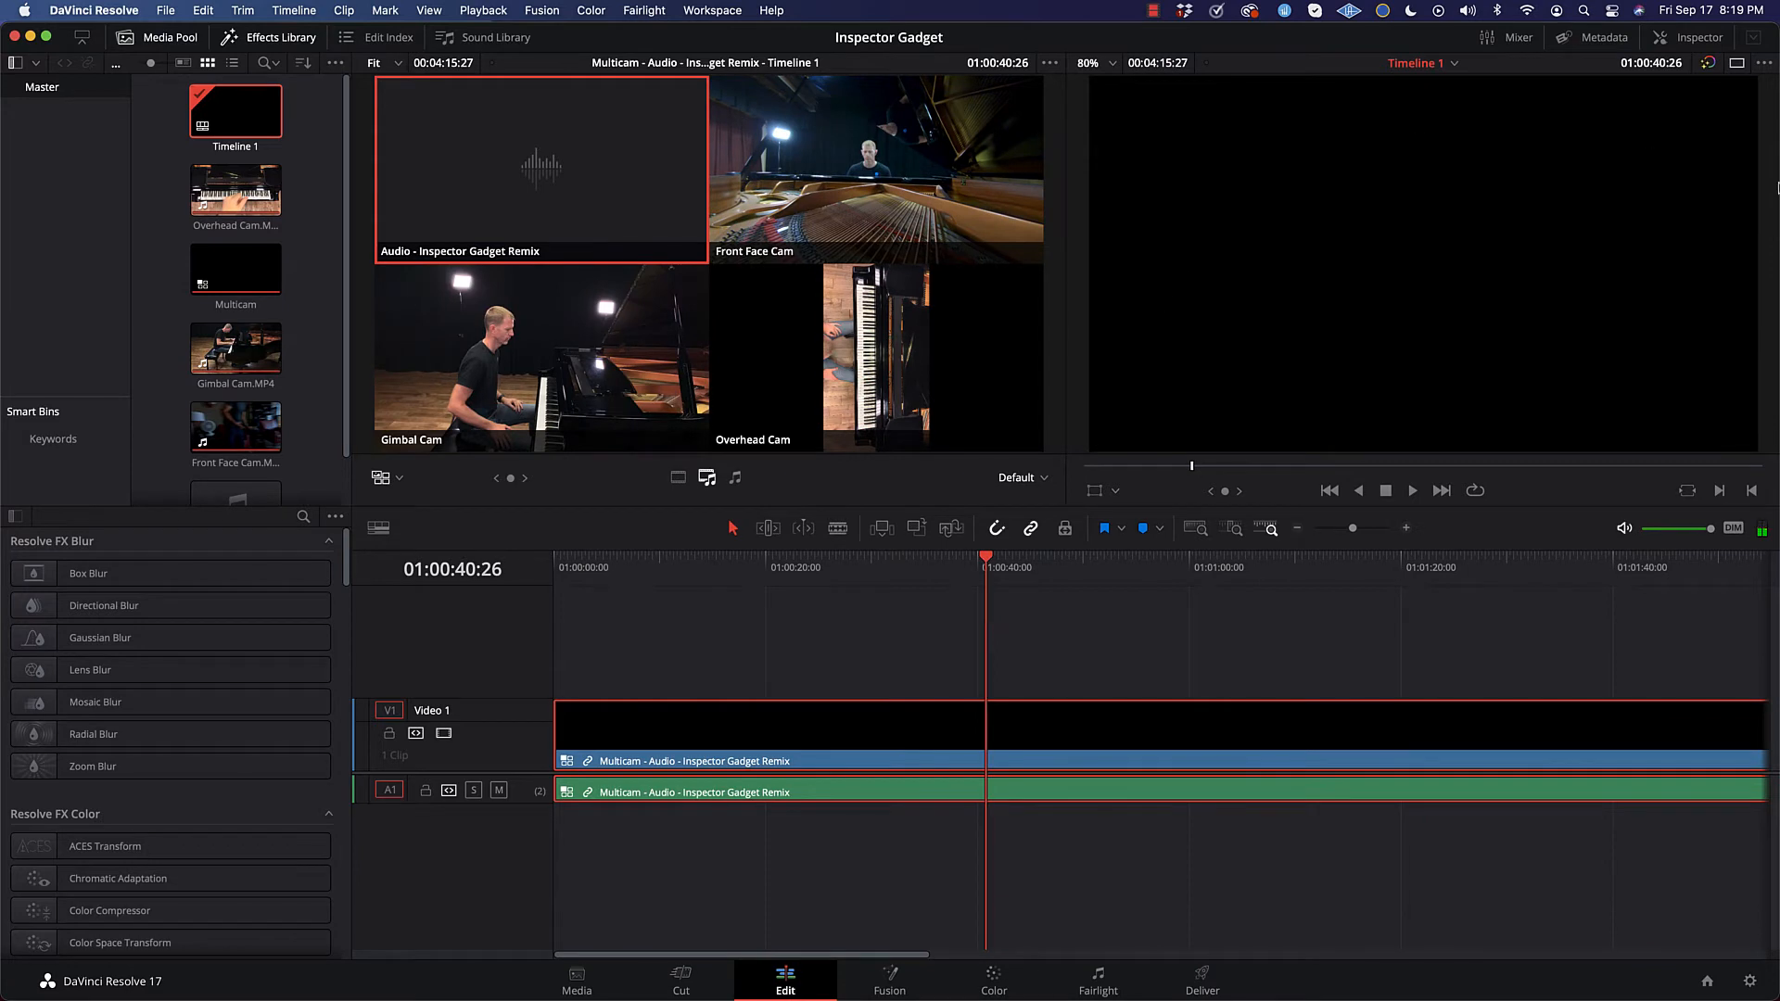
pyautogui.click(565, 167)
pyautogui.moveTo(986, 563); pyautogui.dragTo(1487, 592)
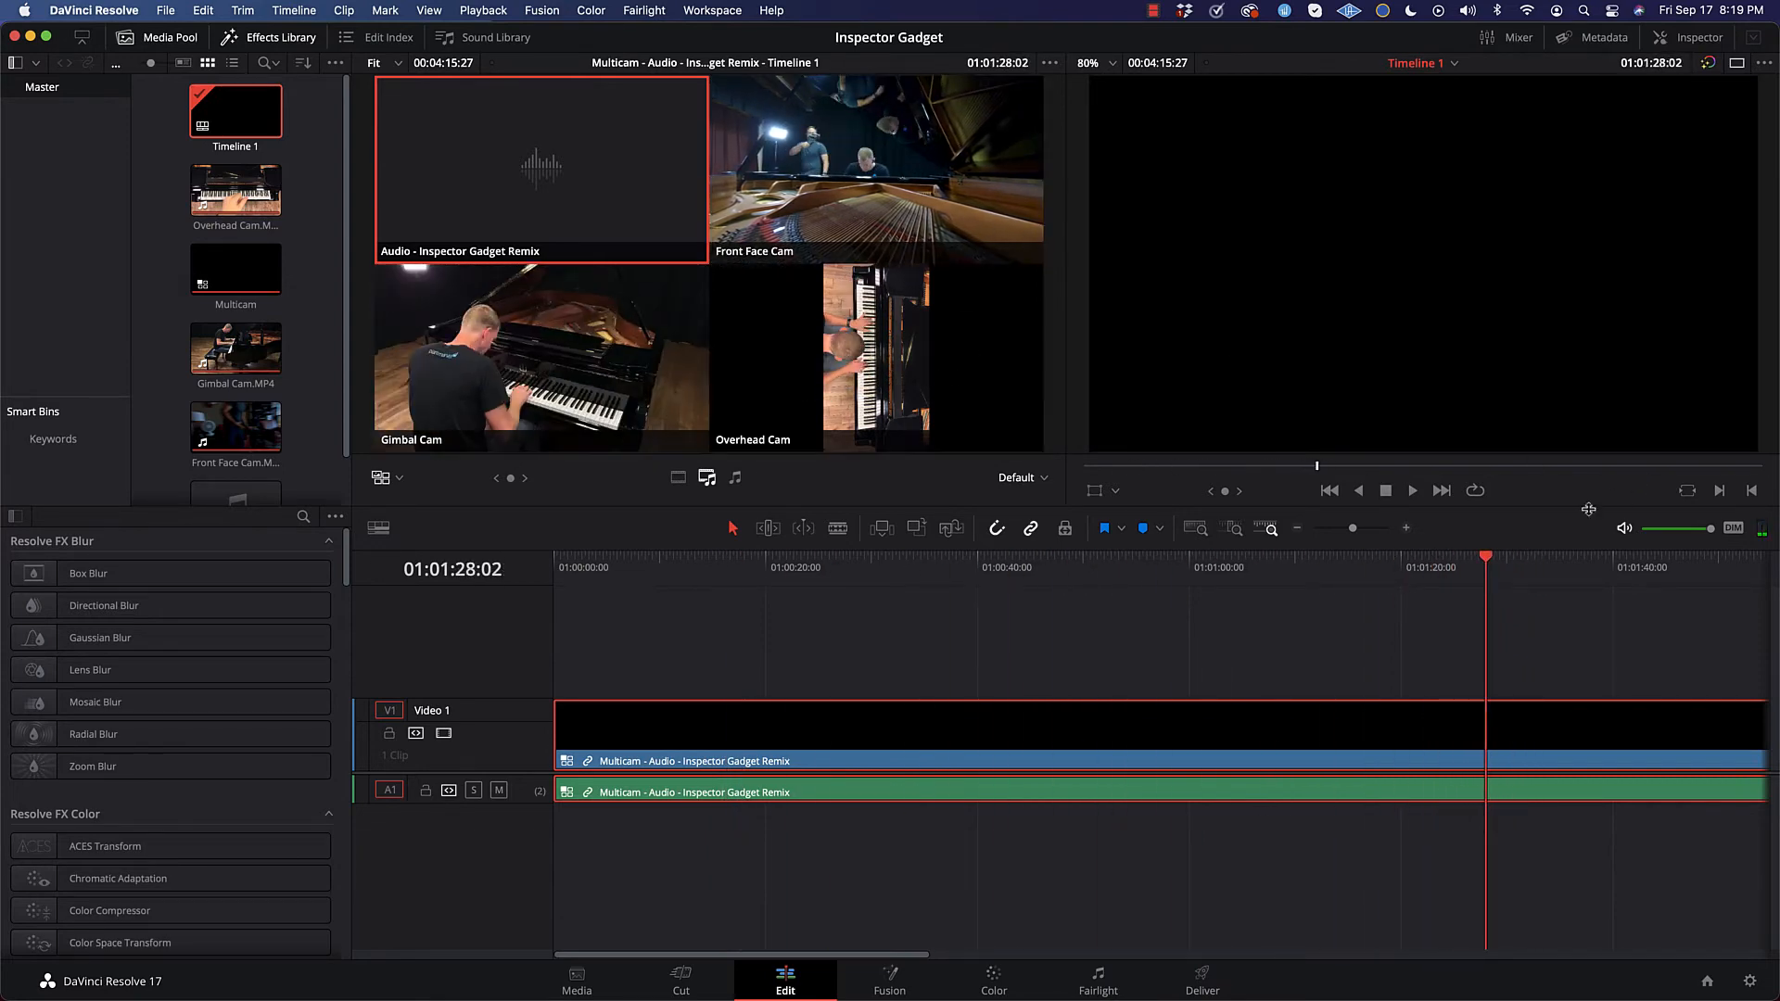
pyautogui.moveTo(1484, 562); pyautogui.dragTo(1028, 569)
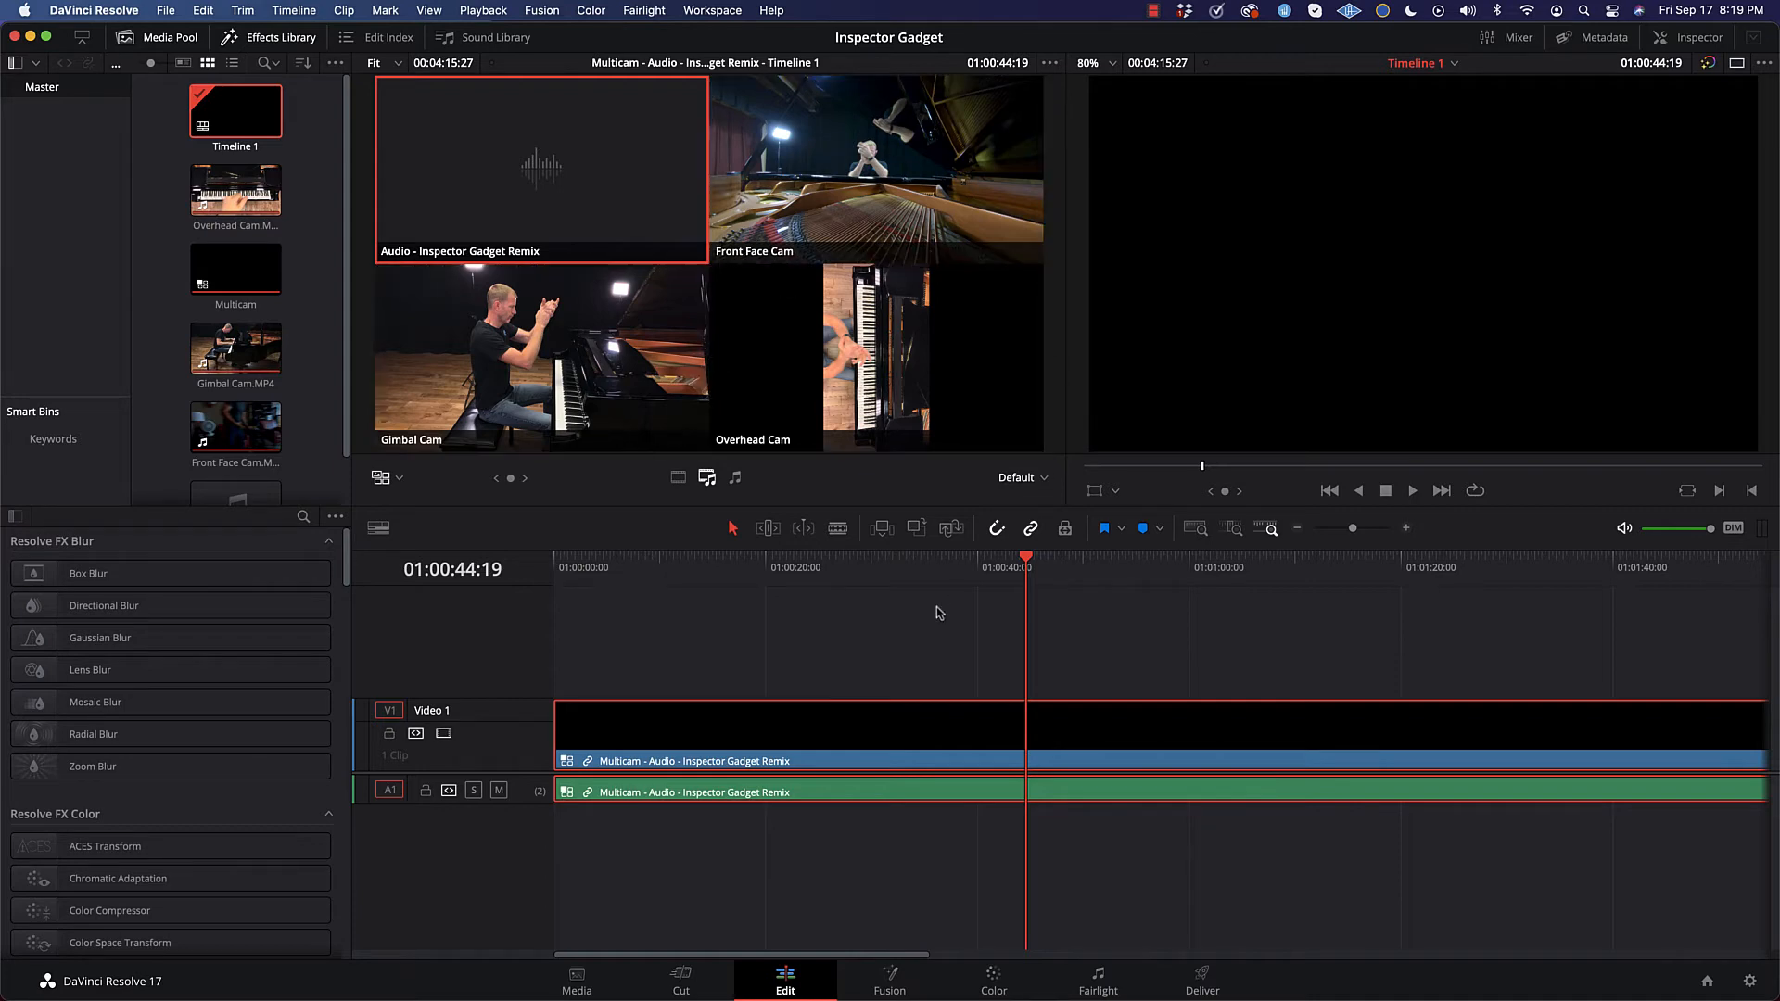
pyautogui.moveTo(1026, 561); pyautogui.dragTo(1088, 561)
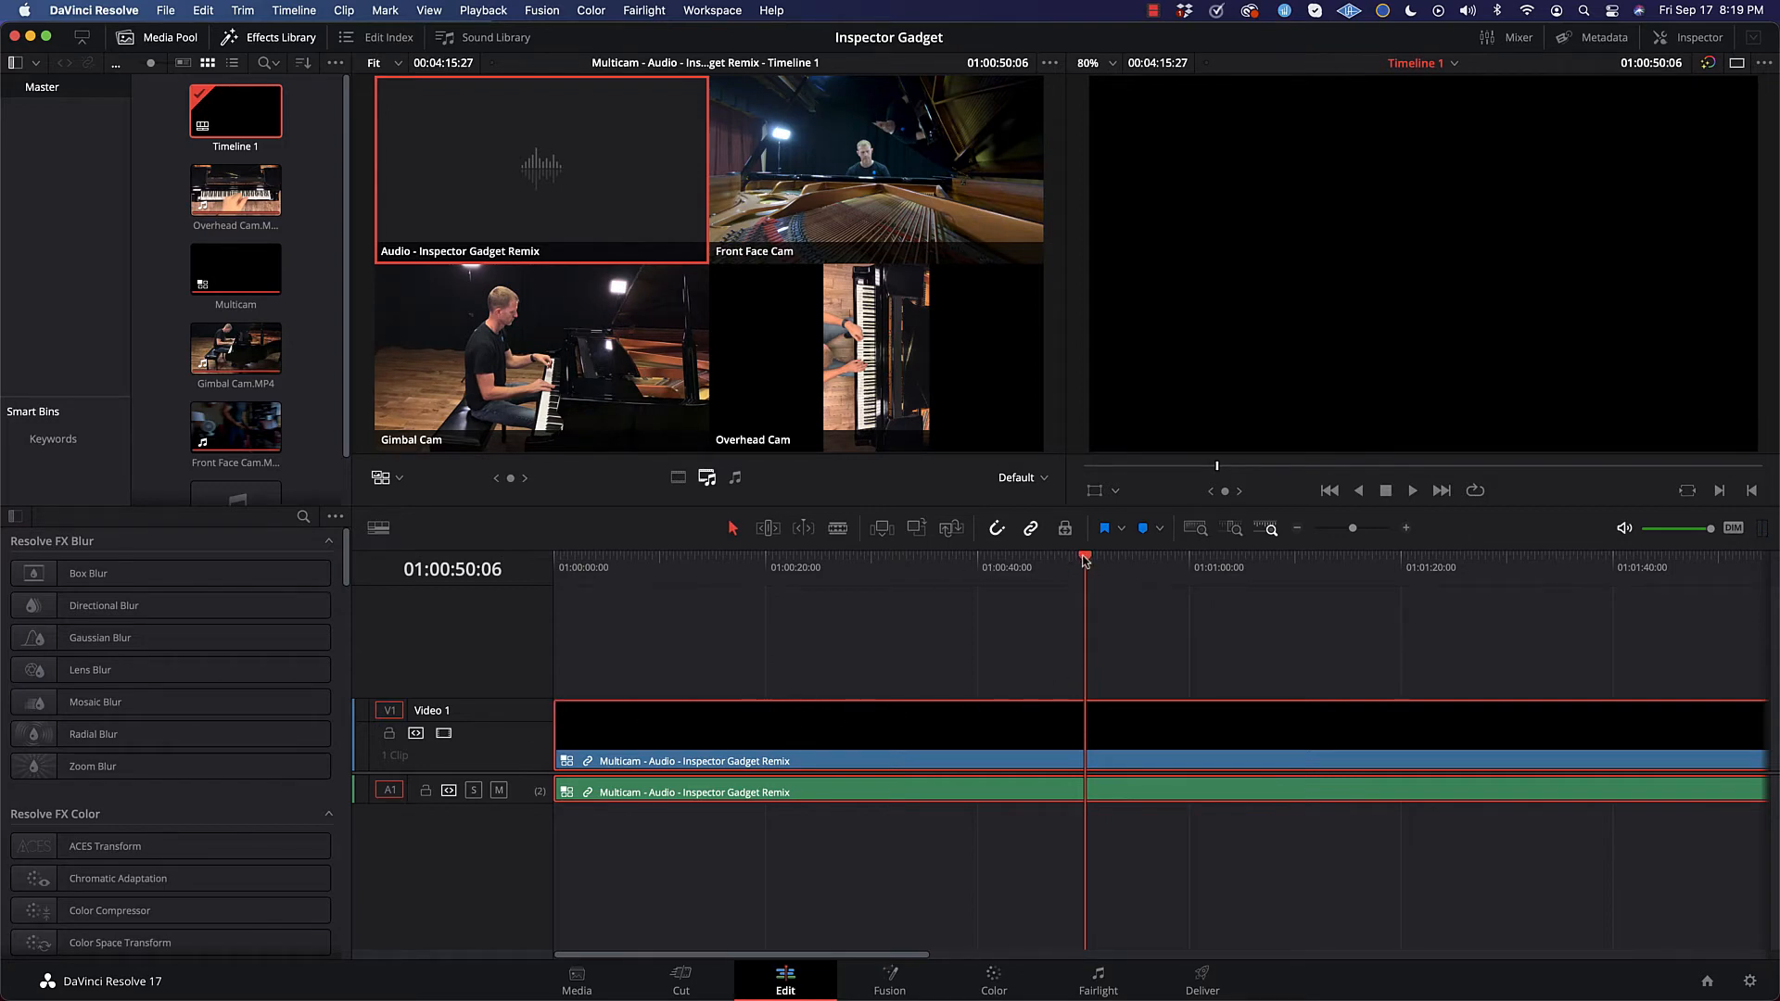
pyautogui.moveTo(1085, 560); pyautogui.dragTo(1085, 561)
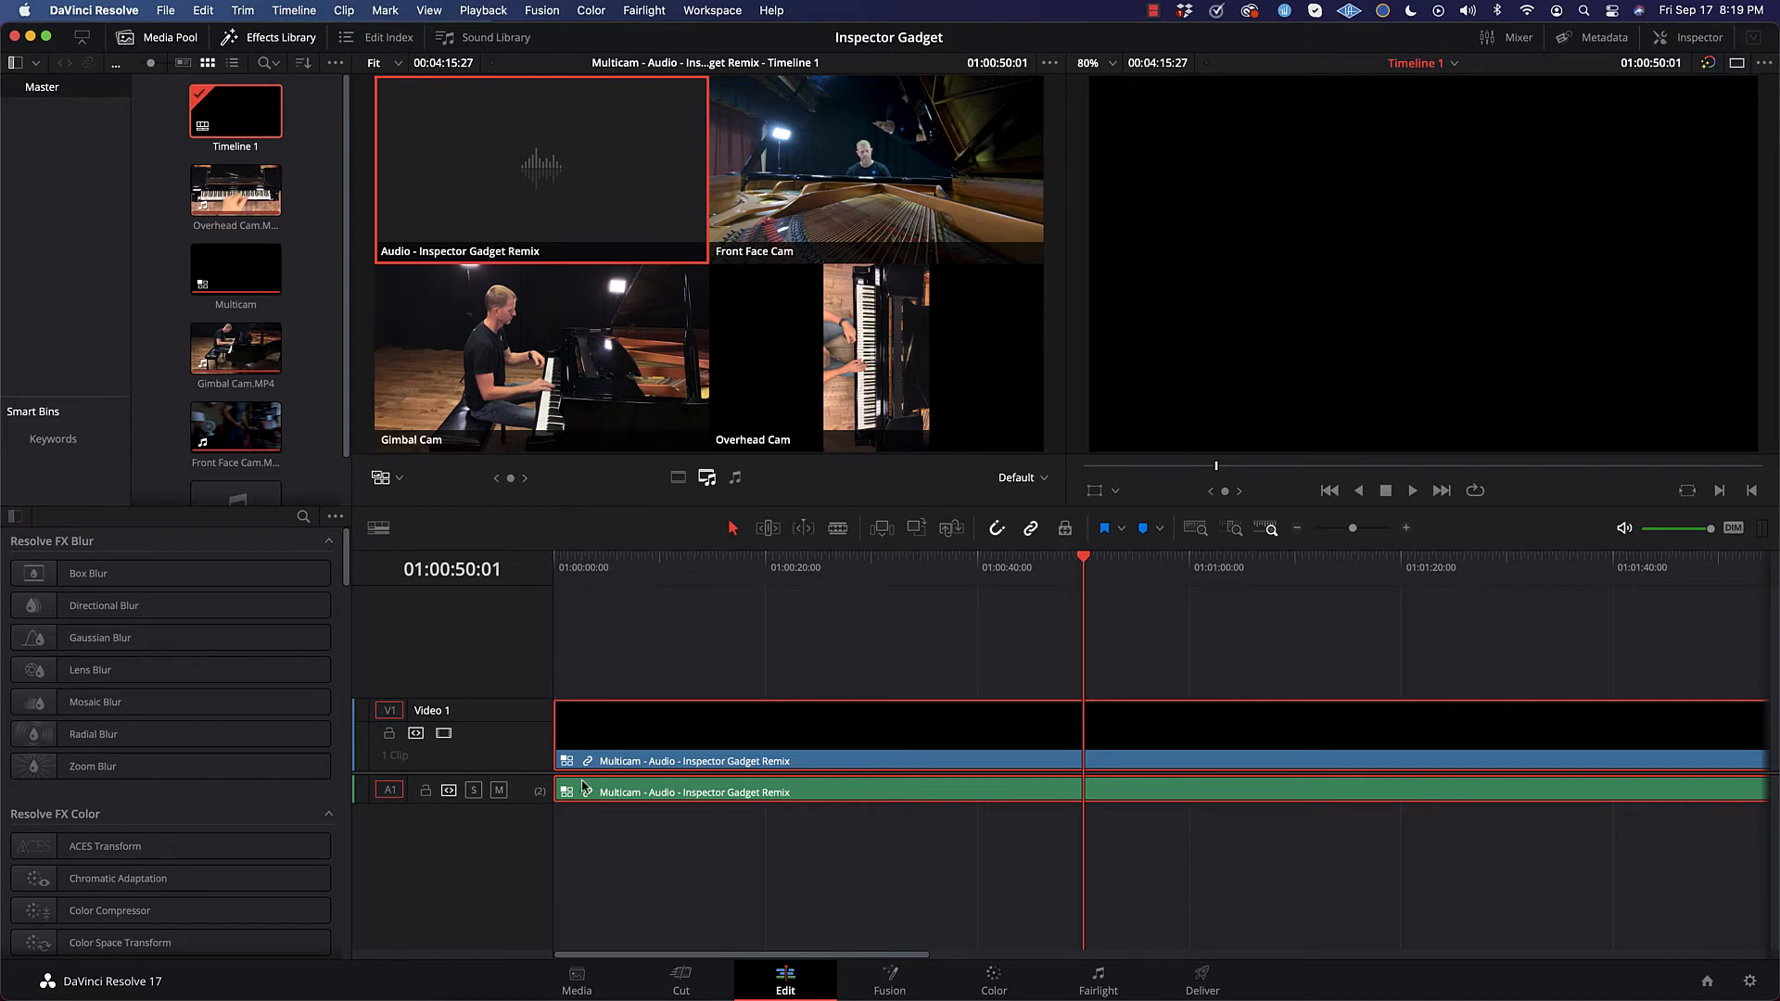
# Step: Trim the multicam clip's start to 01:00:50:01, move the clip to the timeline's beginning and return the playhead to 01:00:00:00
pyautogui.moveTo(556, 756); pyautogui.dragTo(1072, 759)
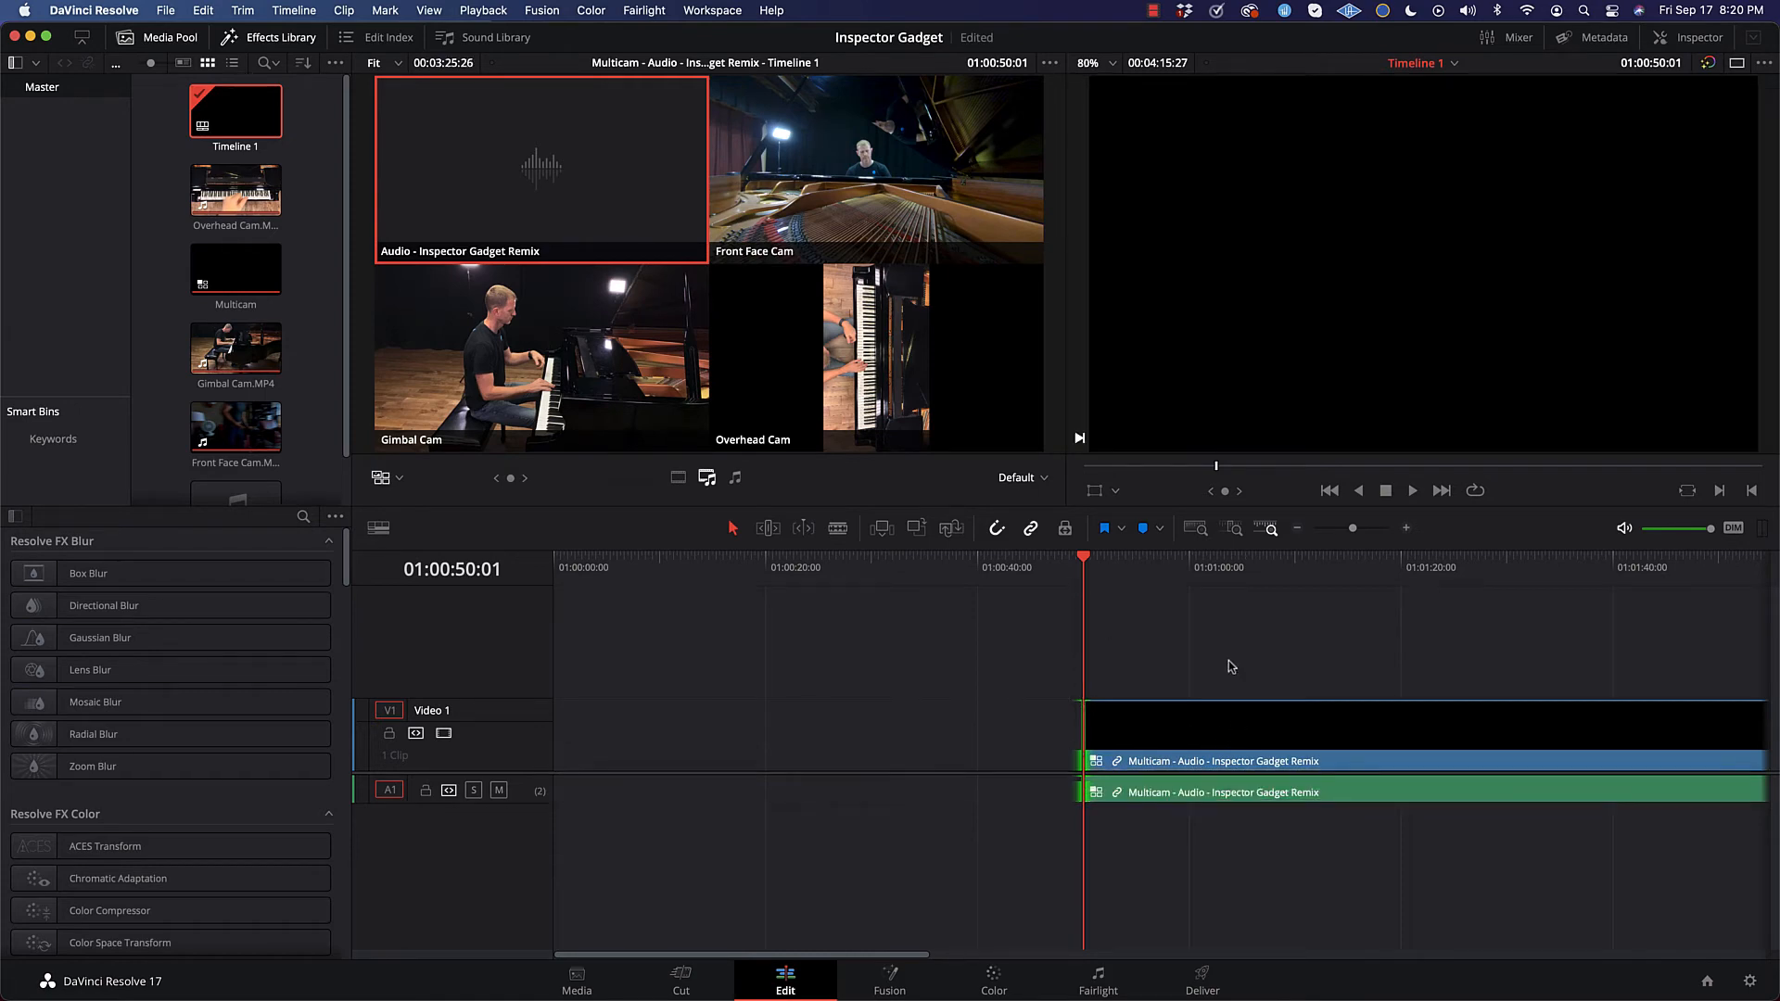
pyautogui.moveTo(1321, 729); pyautogui.dragTo(657, 692)
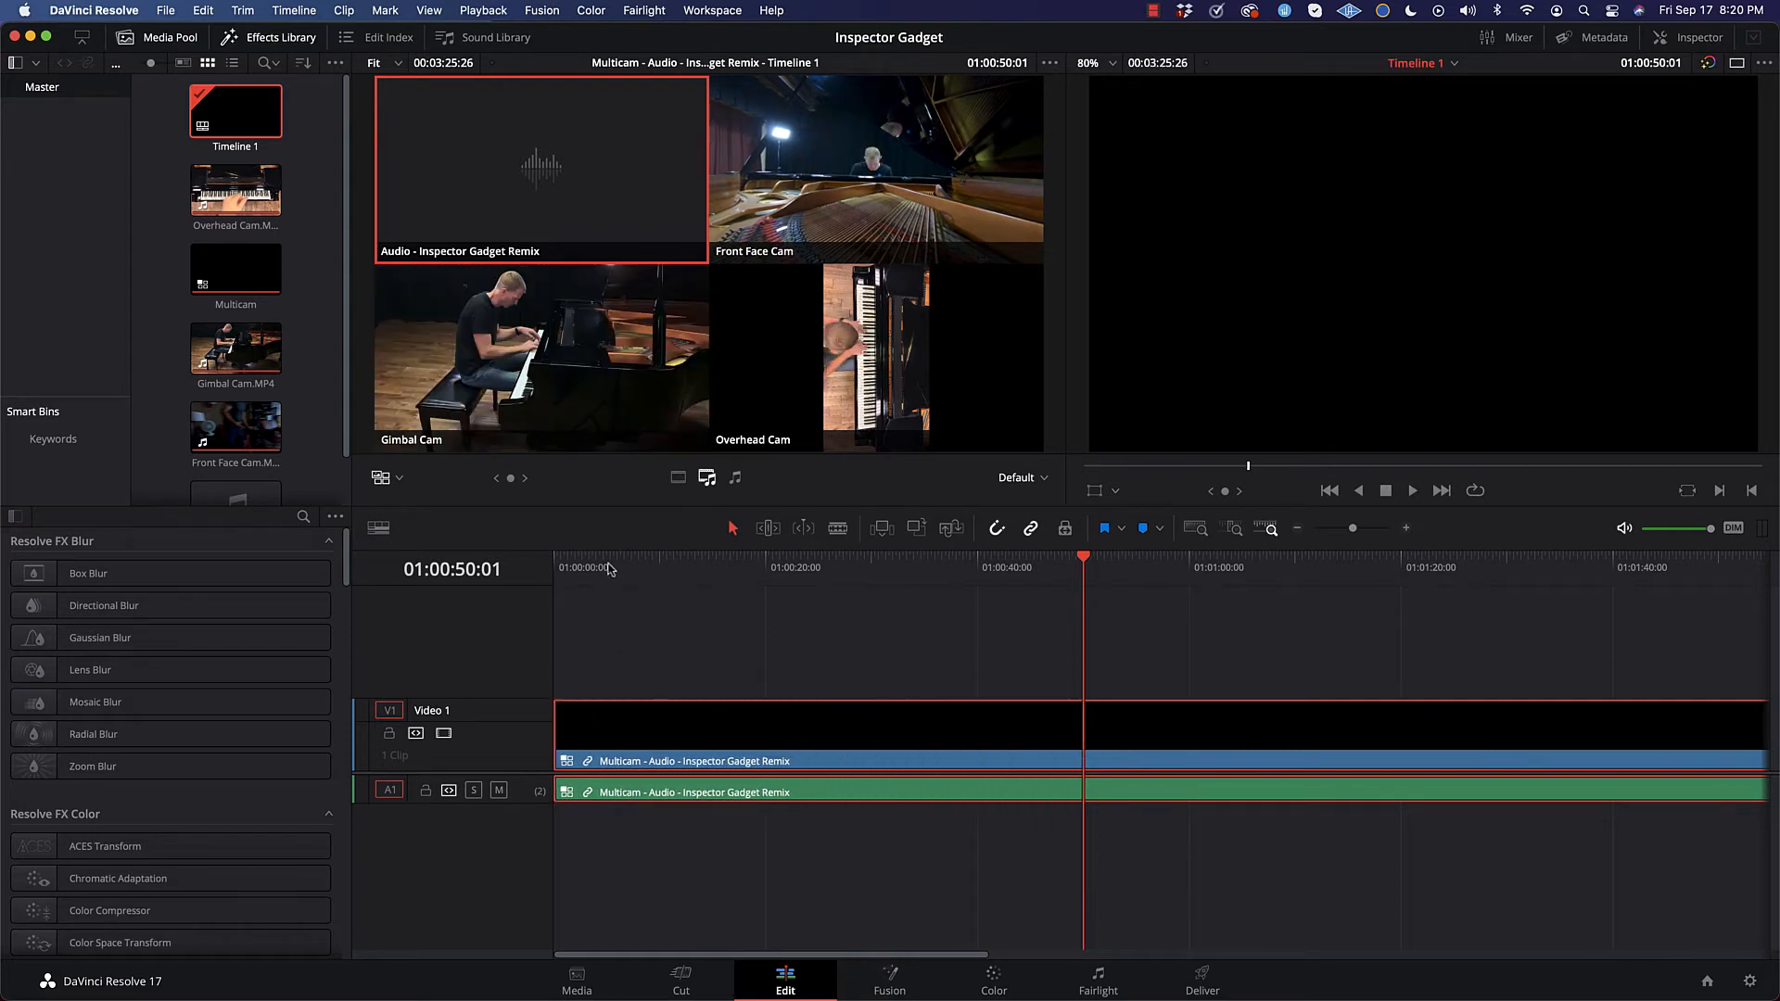
pyautogui.moveTo(609, 570); pyautogui.dragTo(549, 576)
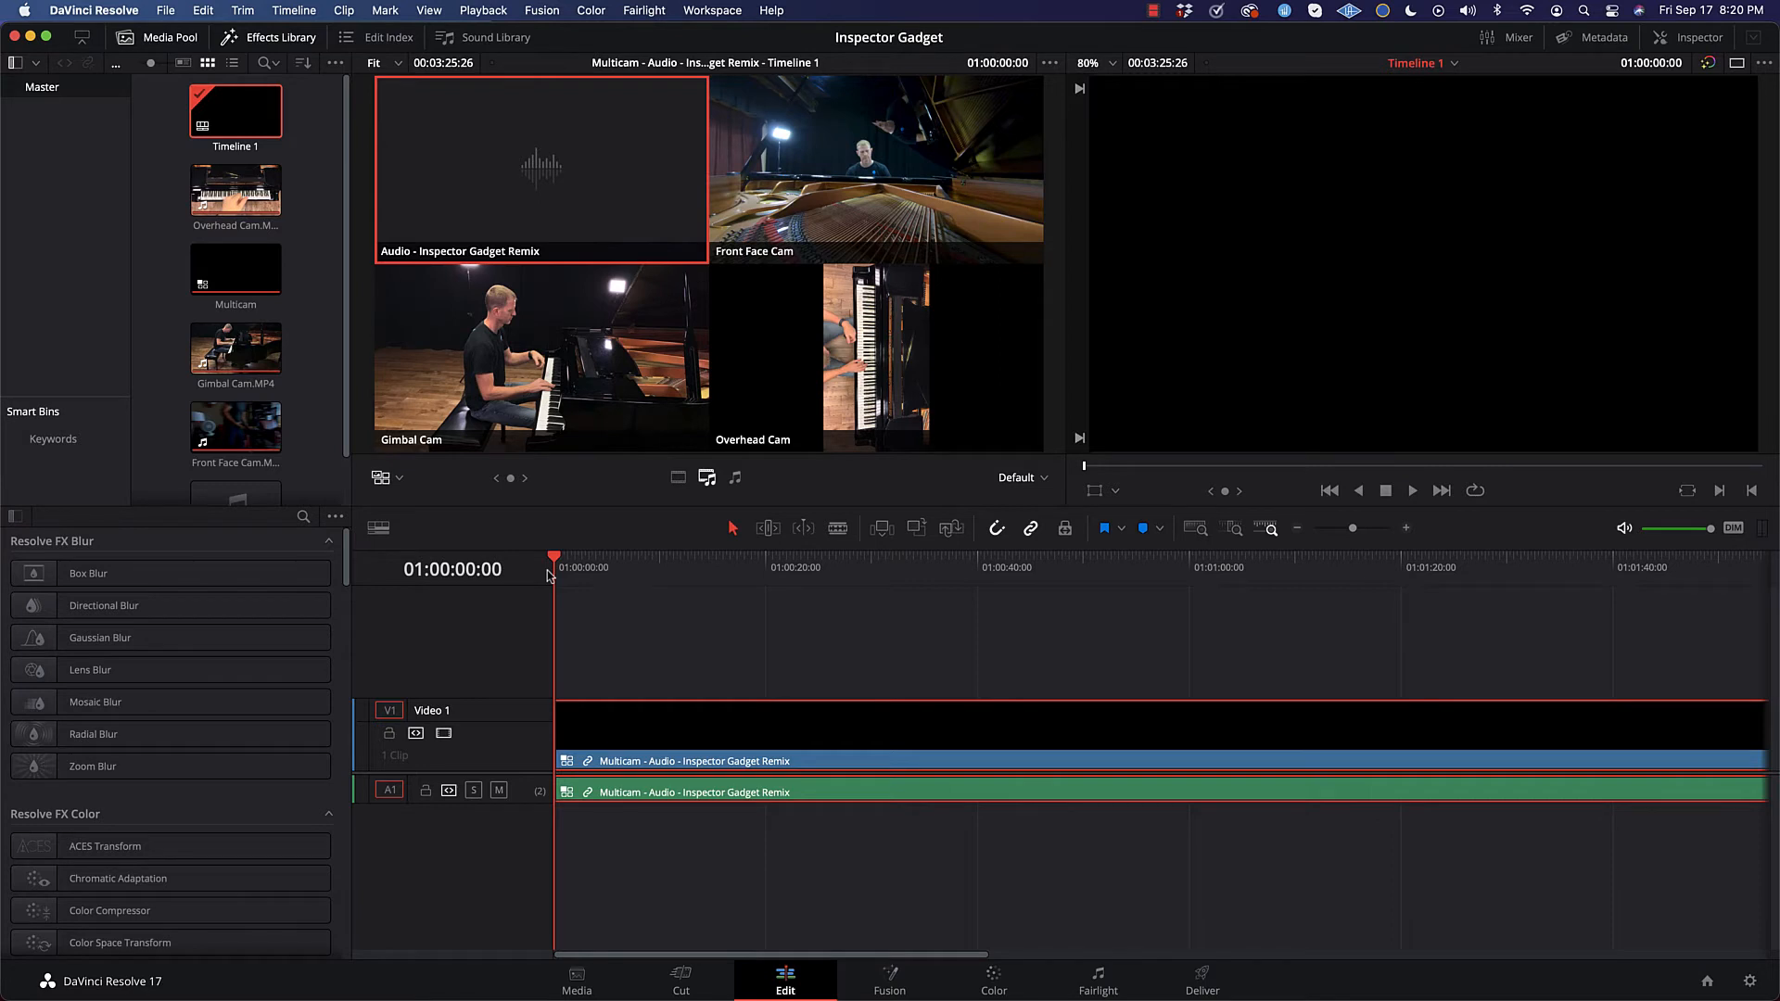
# Step: Enlarge the angles in the multicam viewer and set multicam switching to affect video only
pyautogui.hscroll(3, 549, 575)
pyautogui.hscroll(-3, 645, 587)
pyautogui.scroll(1, 624, 353)
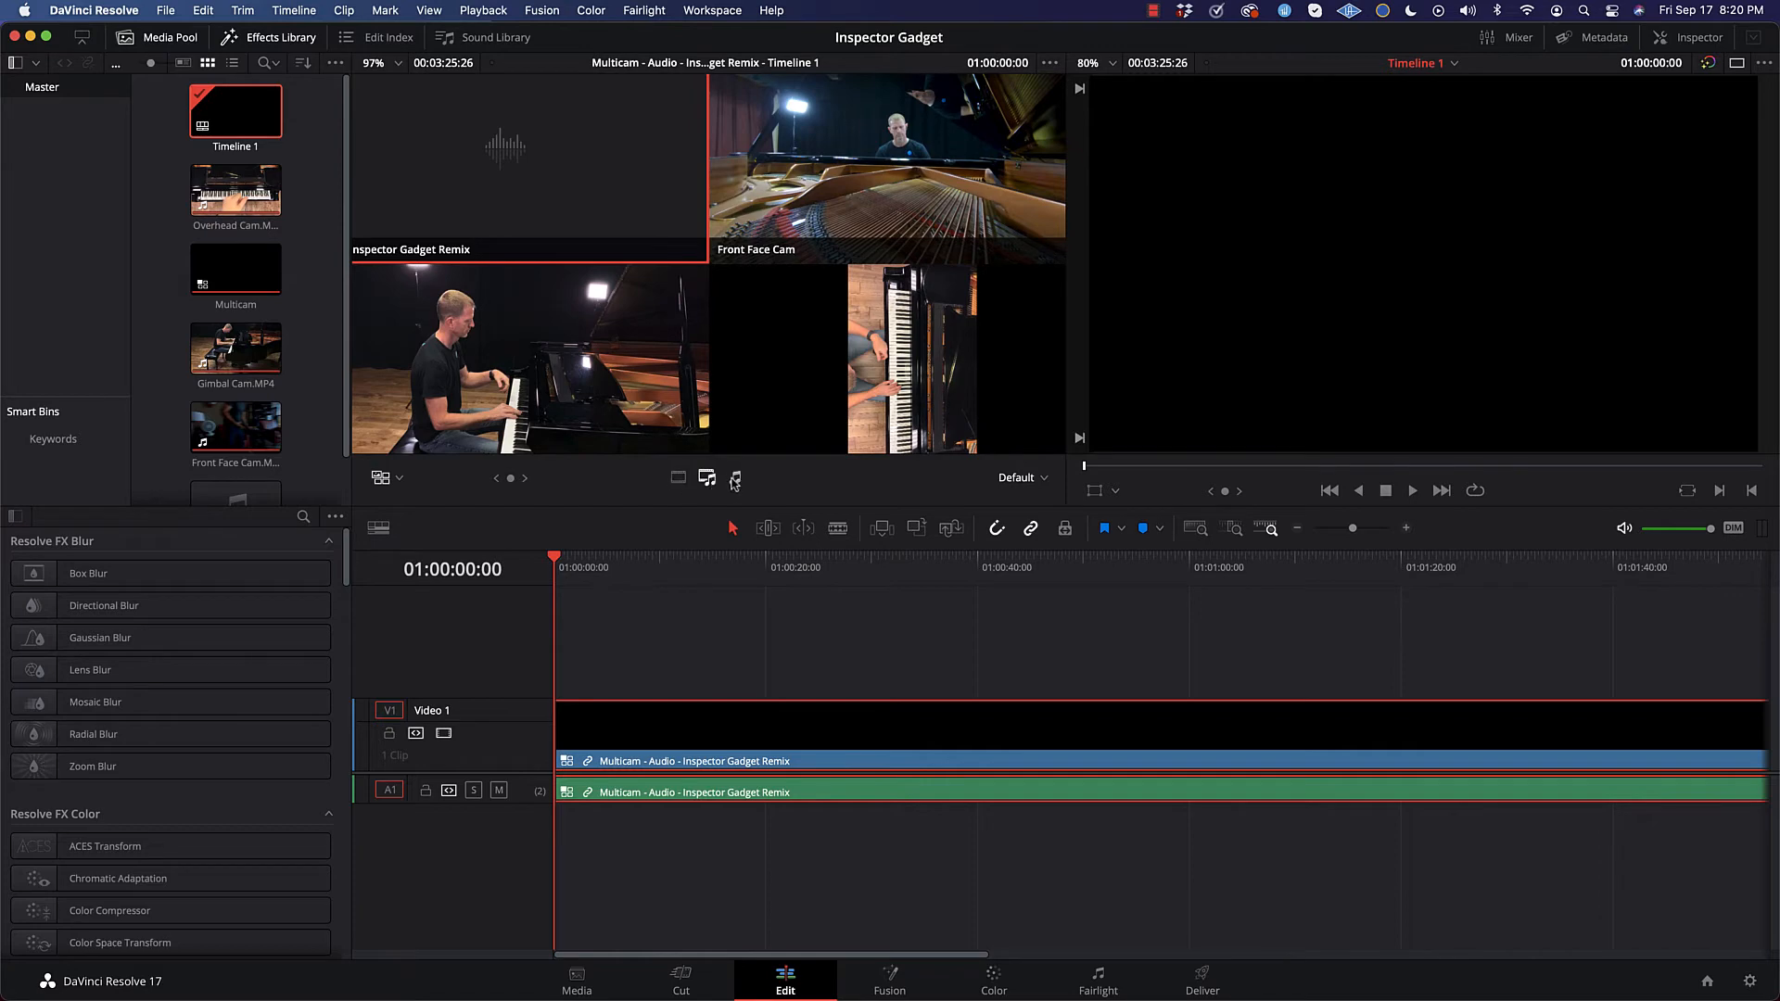
pyautogui.click(736, 481)
pyautogui.click(706, 479)
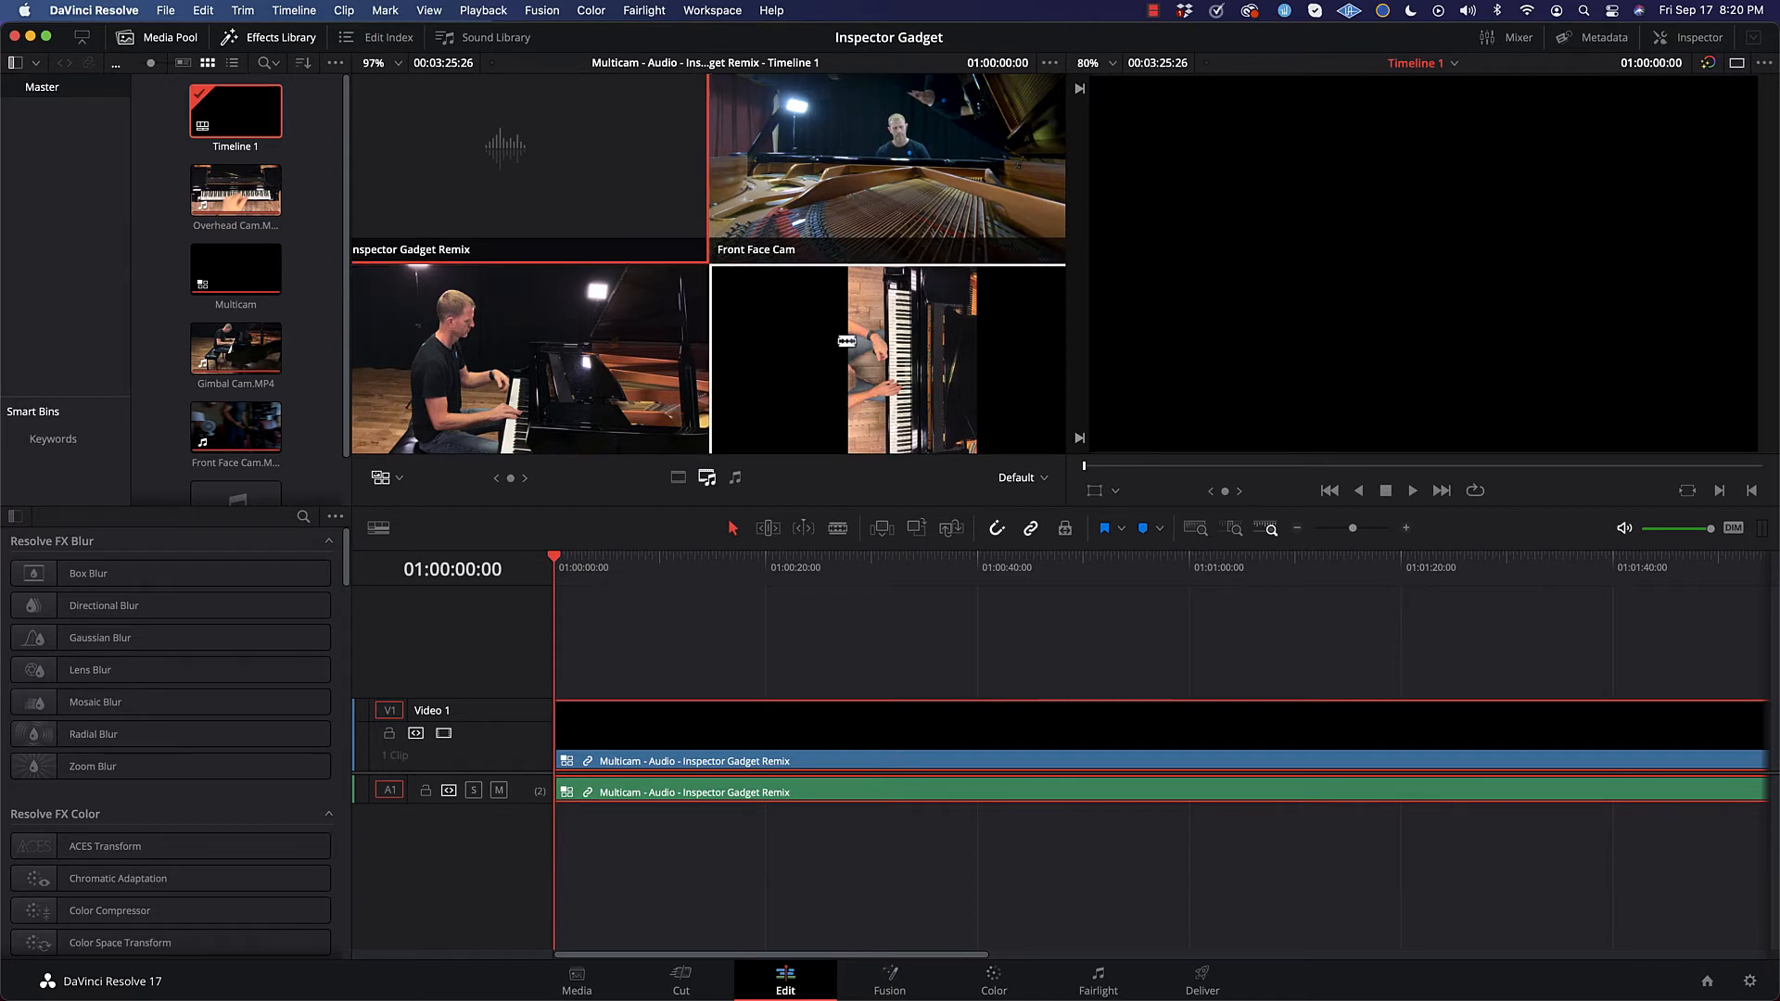
pyautogui.click(504, 236)
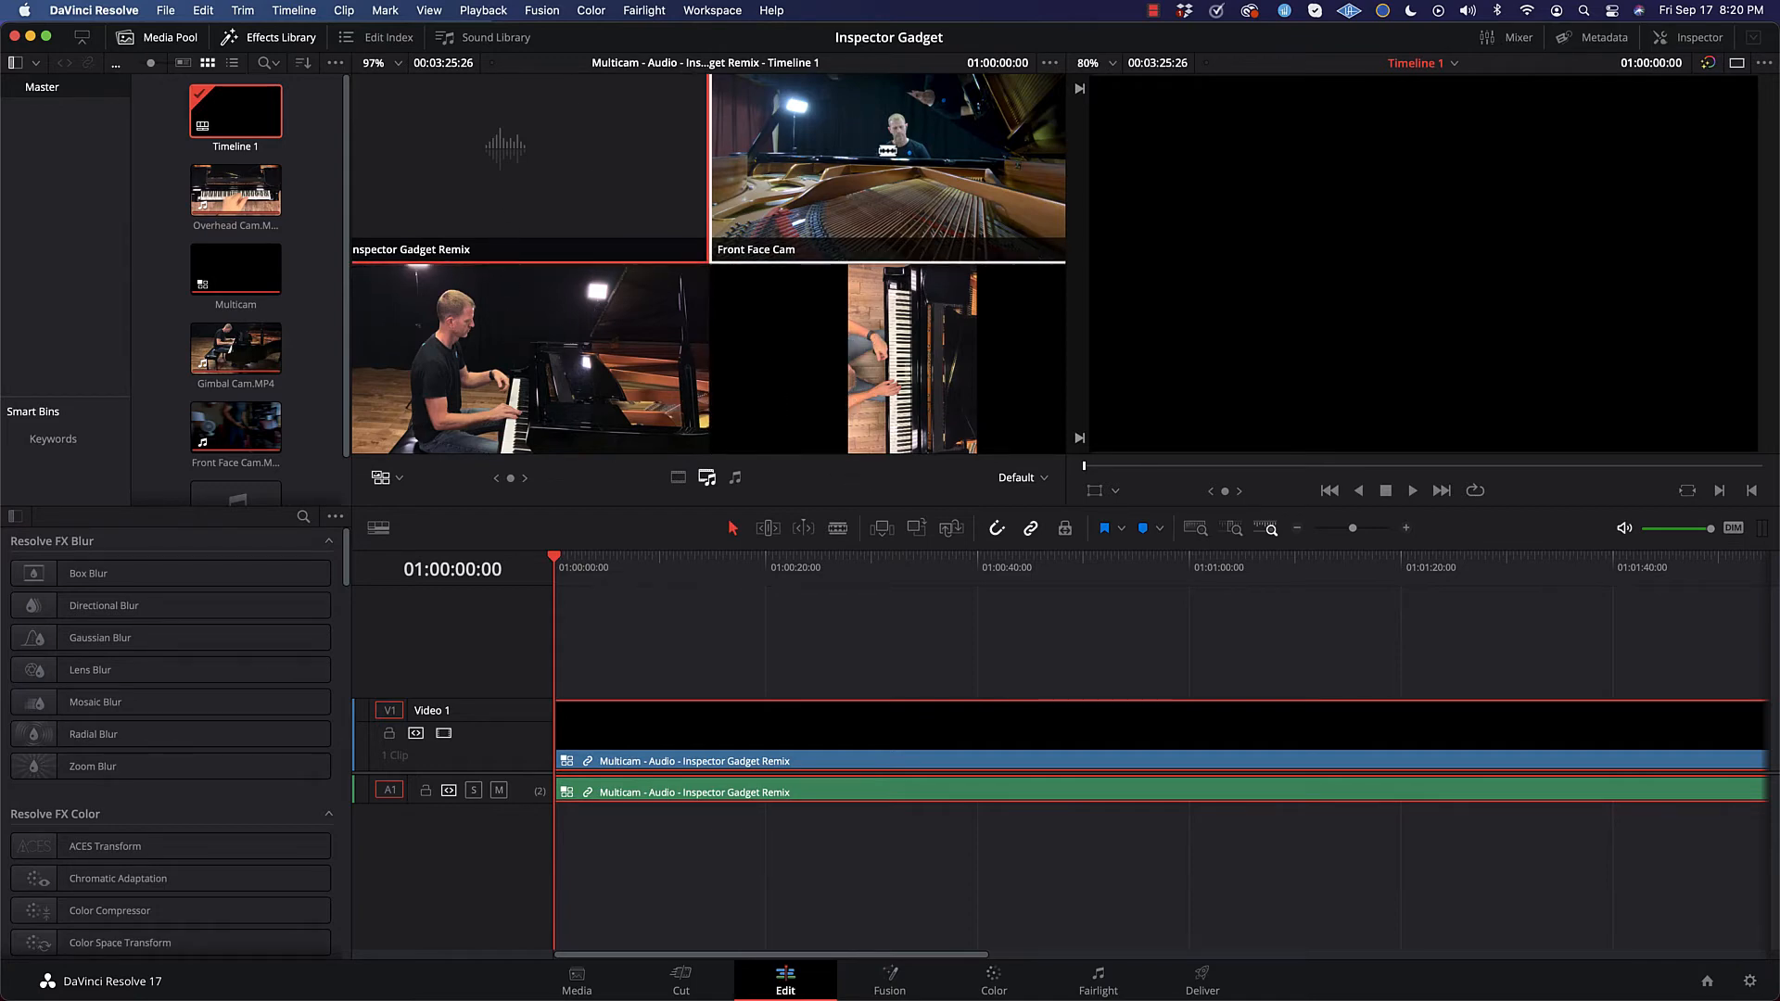
pyautogui.click(679, 479)
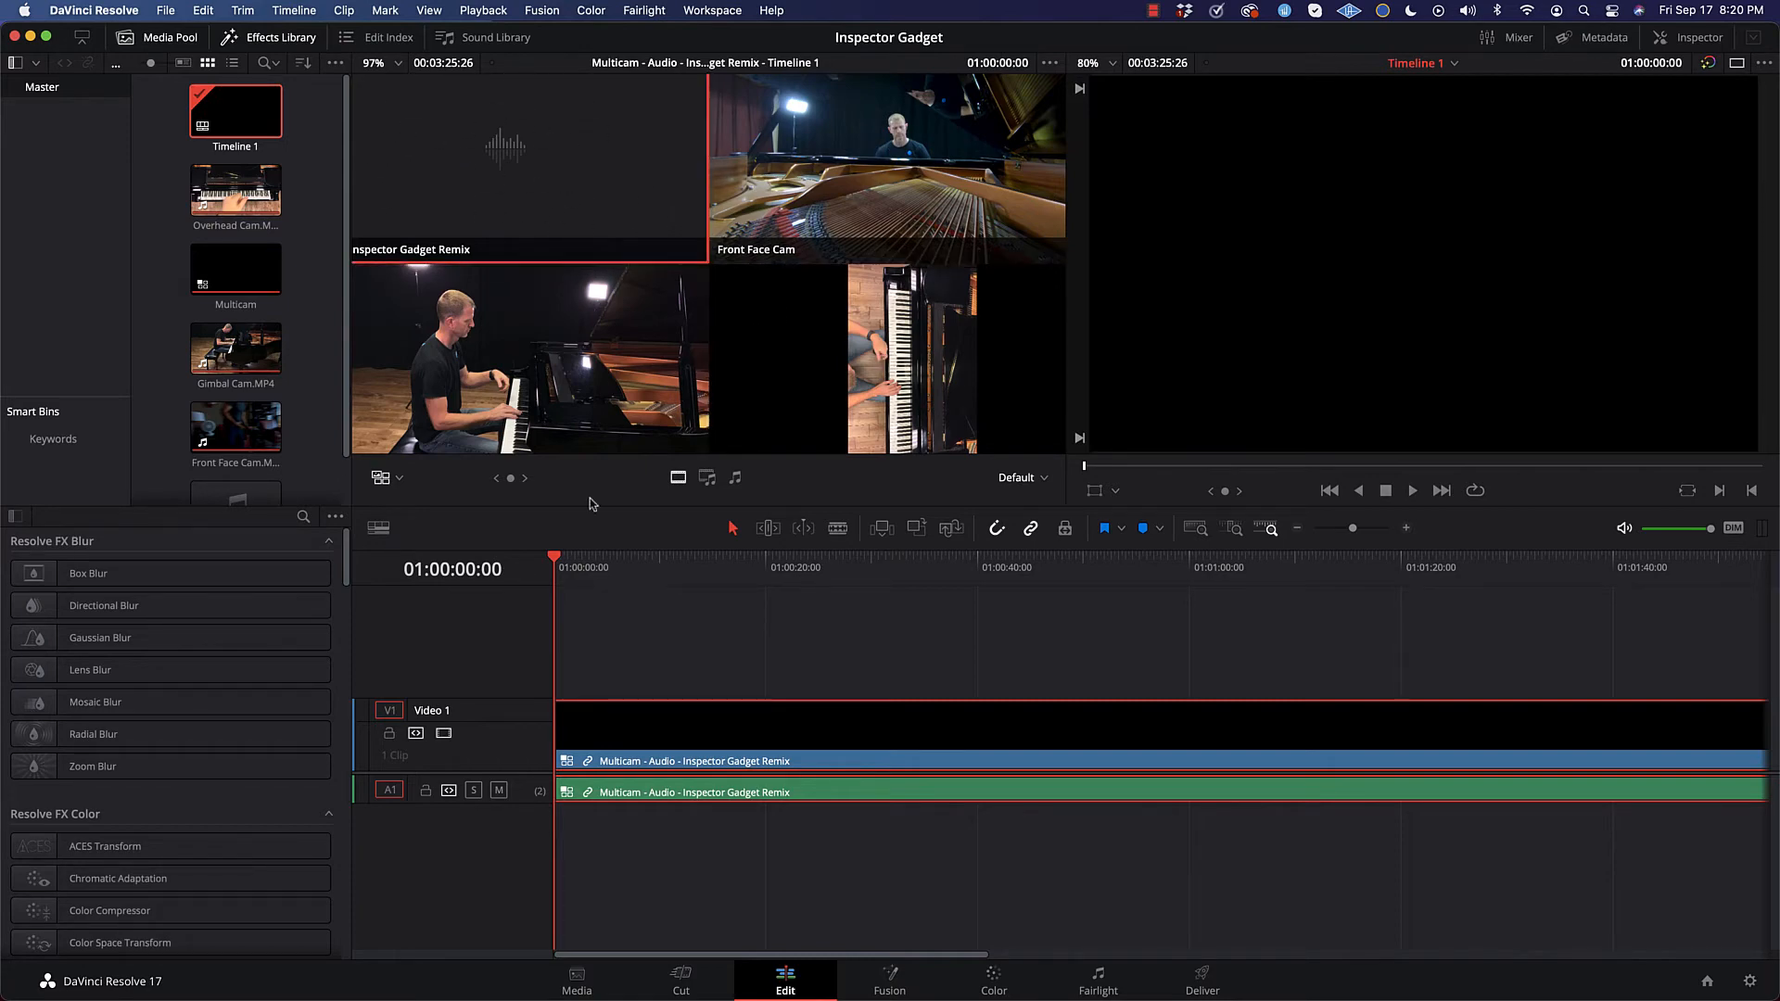
# Step: Switch the clip's video to Gimbal Cam from 01:00:00:01, one frame after the timeline's start
pyautogui.moveTo(557, 564)
pyautogui.mouseDown()
pyautogui.moveTo(592, 563)
pyautogui.moveTo(560, 564)
pyautogui.mouseUp()
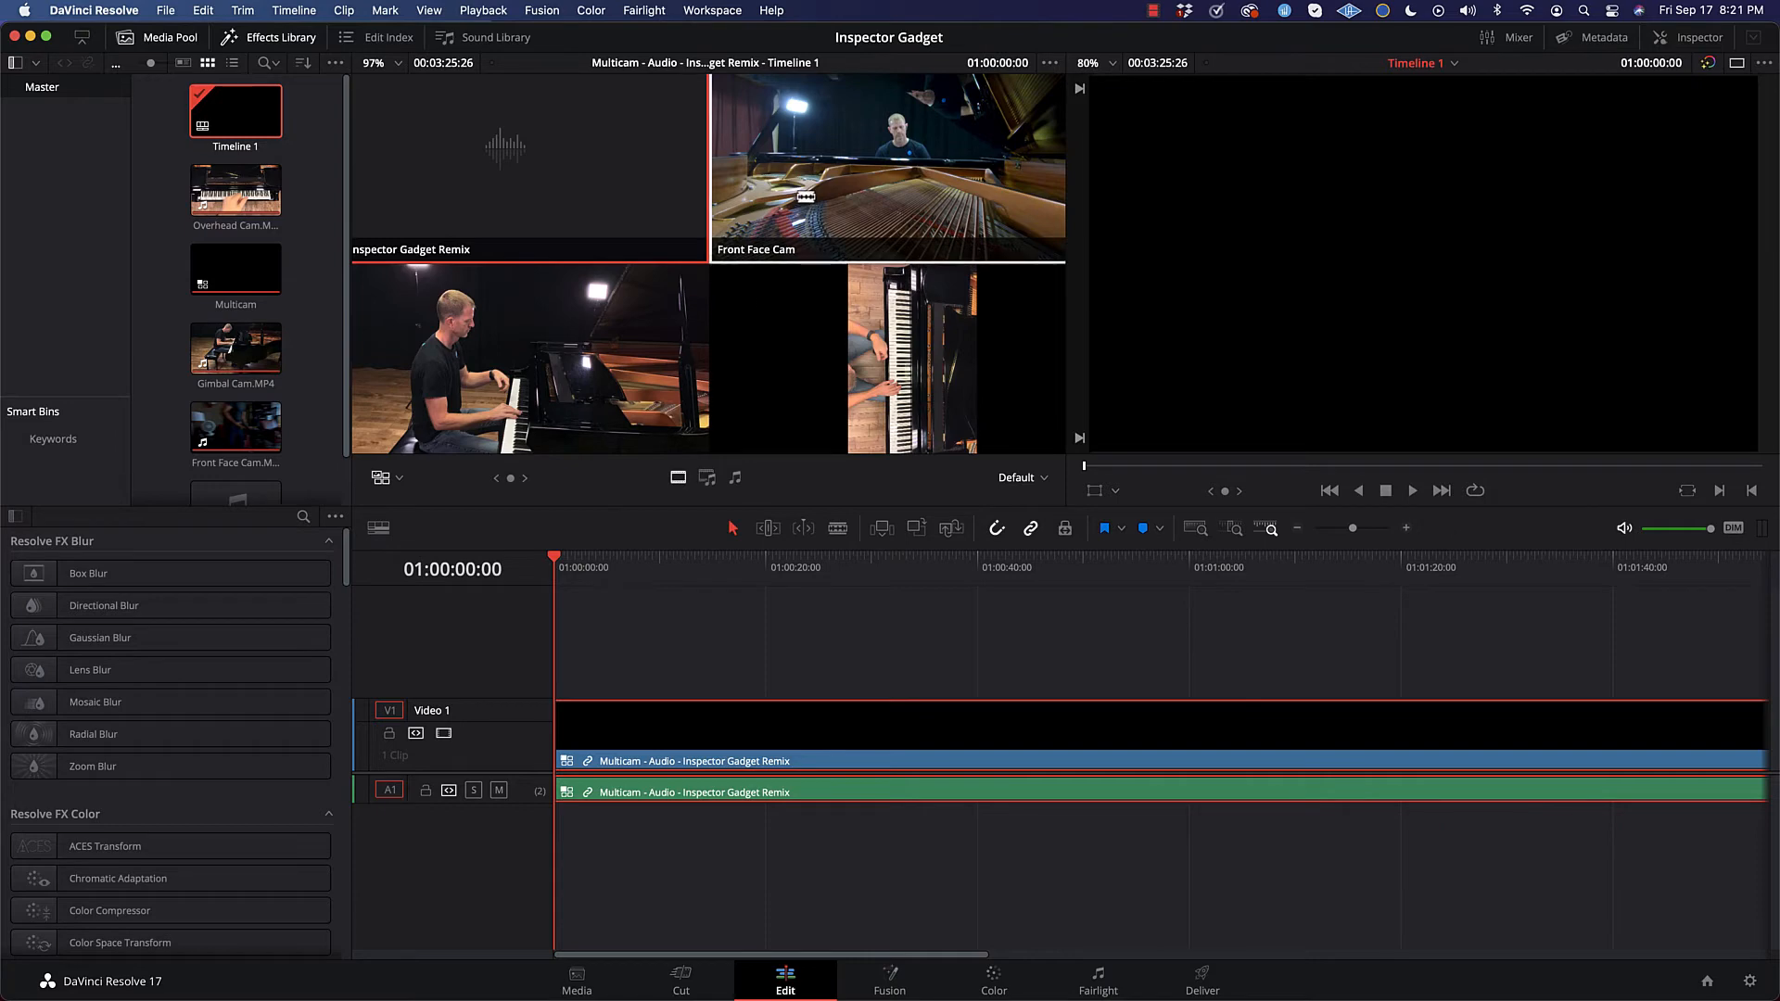
pyautogui.moveTo(557, 564)
pyautogui.mouseDown()
pyautogui.moveTo(587, 564)
pyautogui.moveTo(533, 568)
pyautogui.mouseUp()
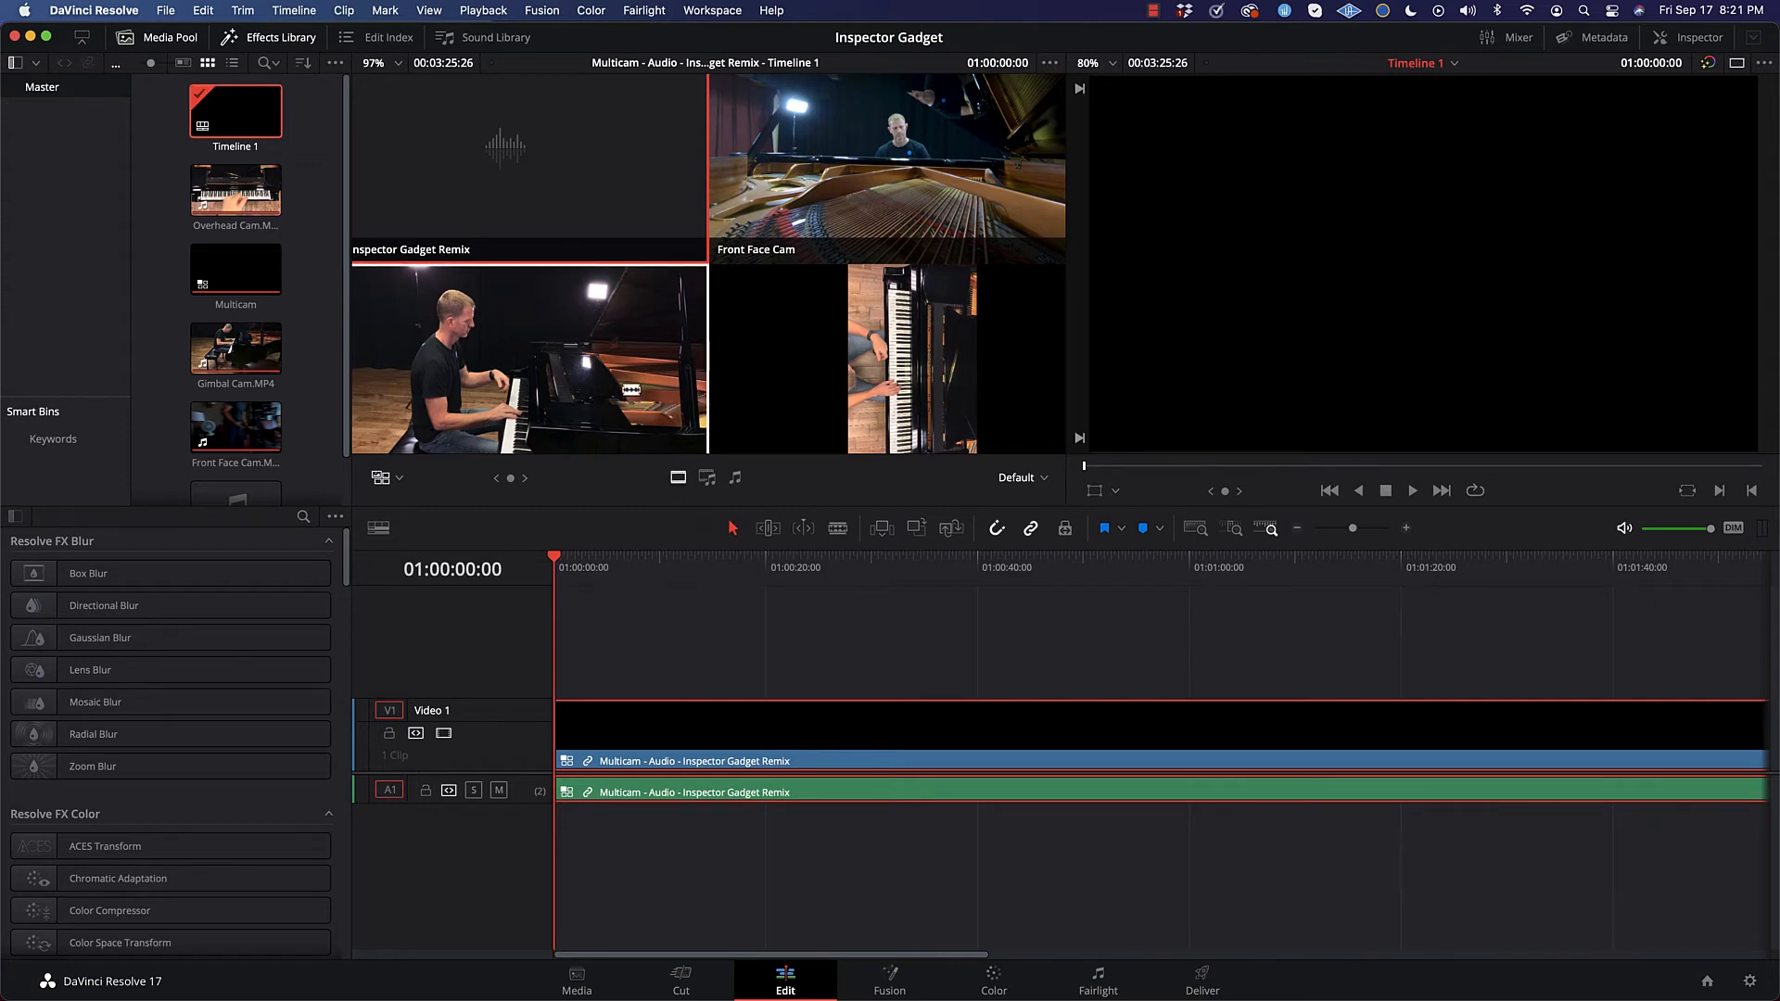
pyautogui.moveTo(550, 565)
pyautogui.mouseDown()
pyautogui.moveTo(571, 565)
pyautogui.moveTo(554, 565)
pyautogui.mouseUp()
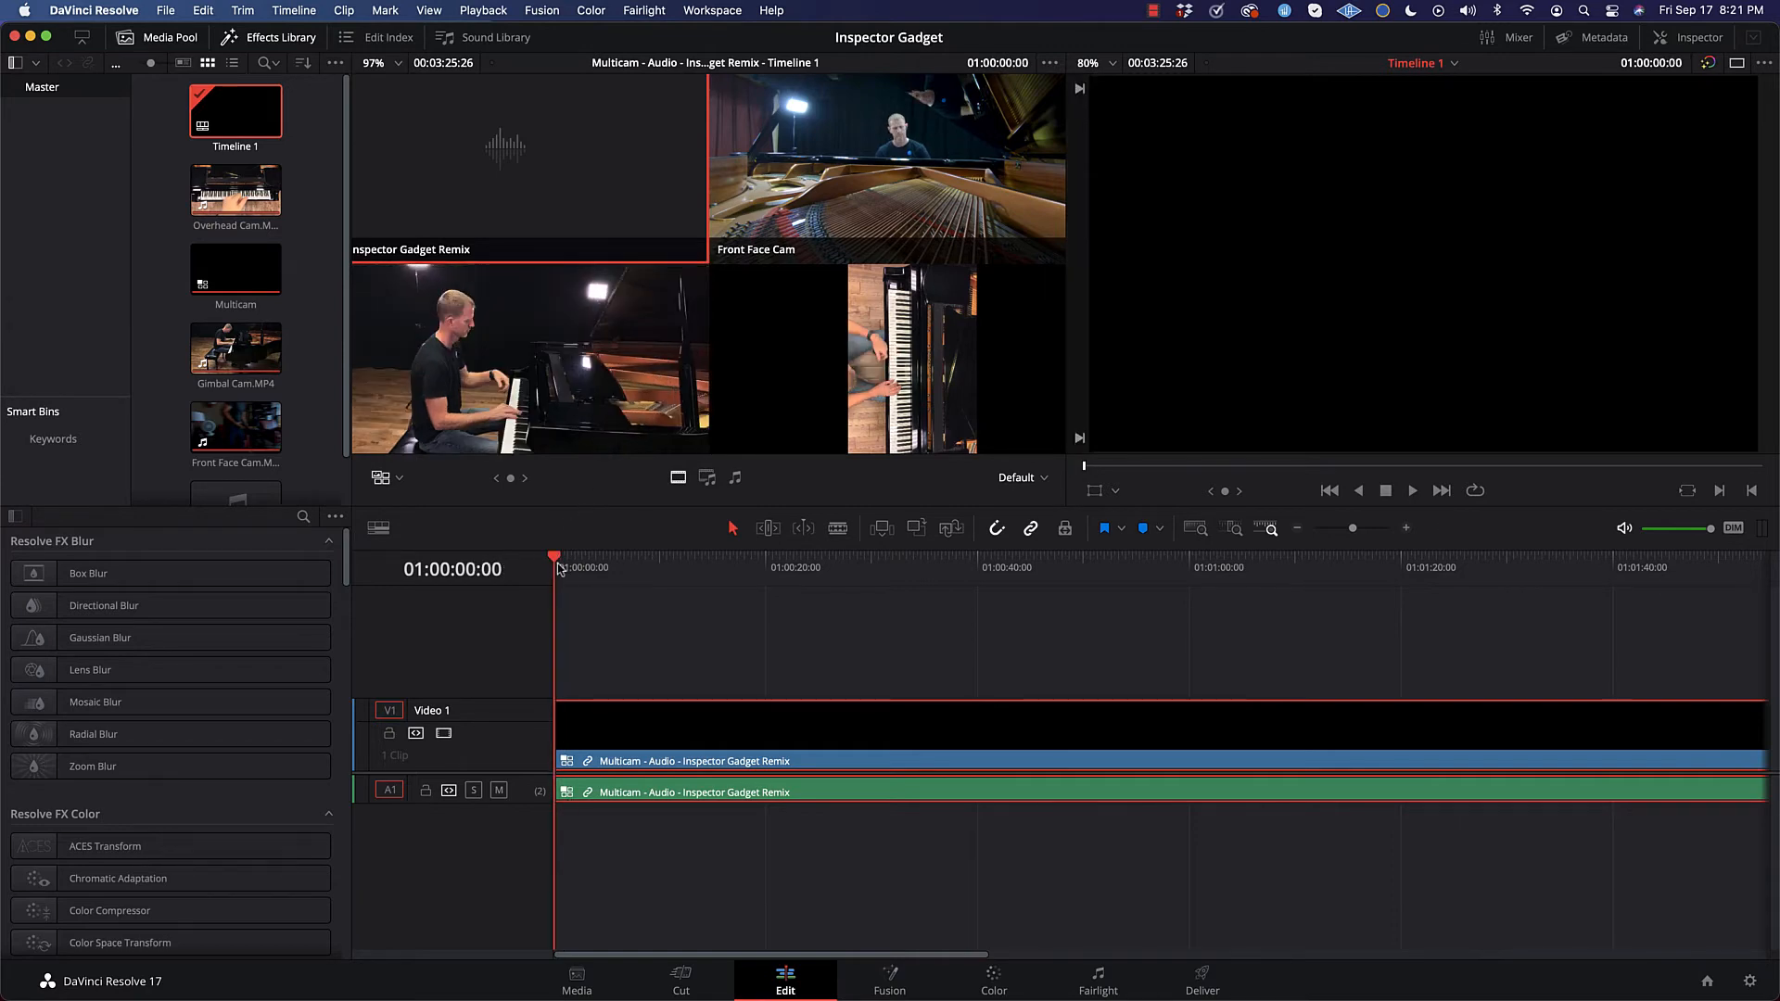
pyautogui.press('Right')
pyautogui.click(573, 370)
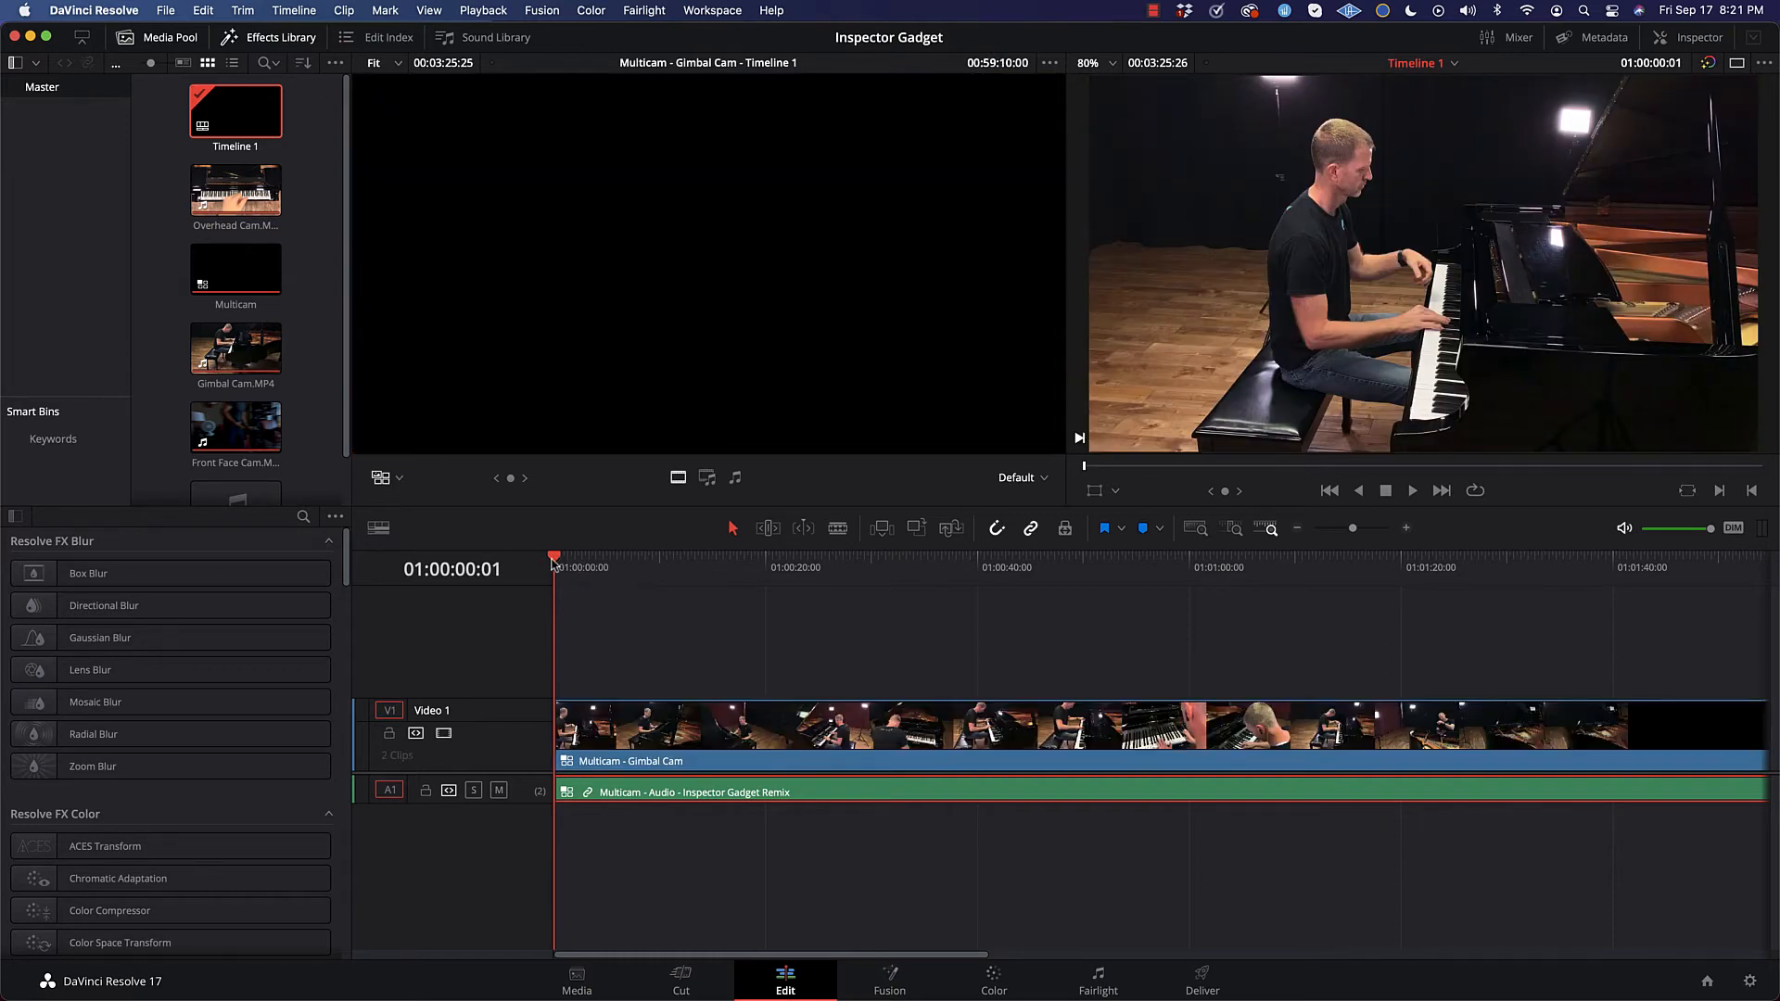
# Step: Play from the start and cut the video live to Overhead Cam at about 6 s, Front Face Cam at 10 s and Gimbal Cam at 14 s
pyautogui.moveTo(552, 561)
pyautogui.mouseDown()
pyautogui.moveTo(624, 563)
pyautogui.moveTo(560, 565)
pyautogui.mouseUp()
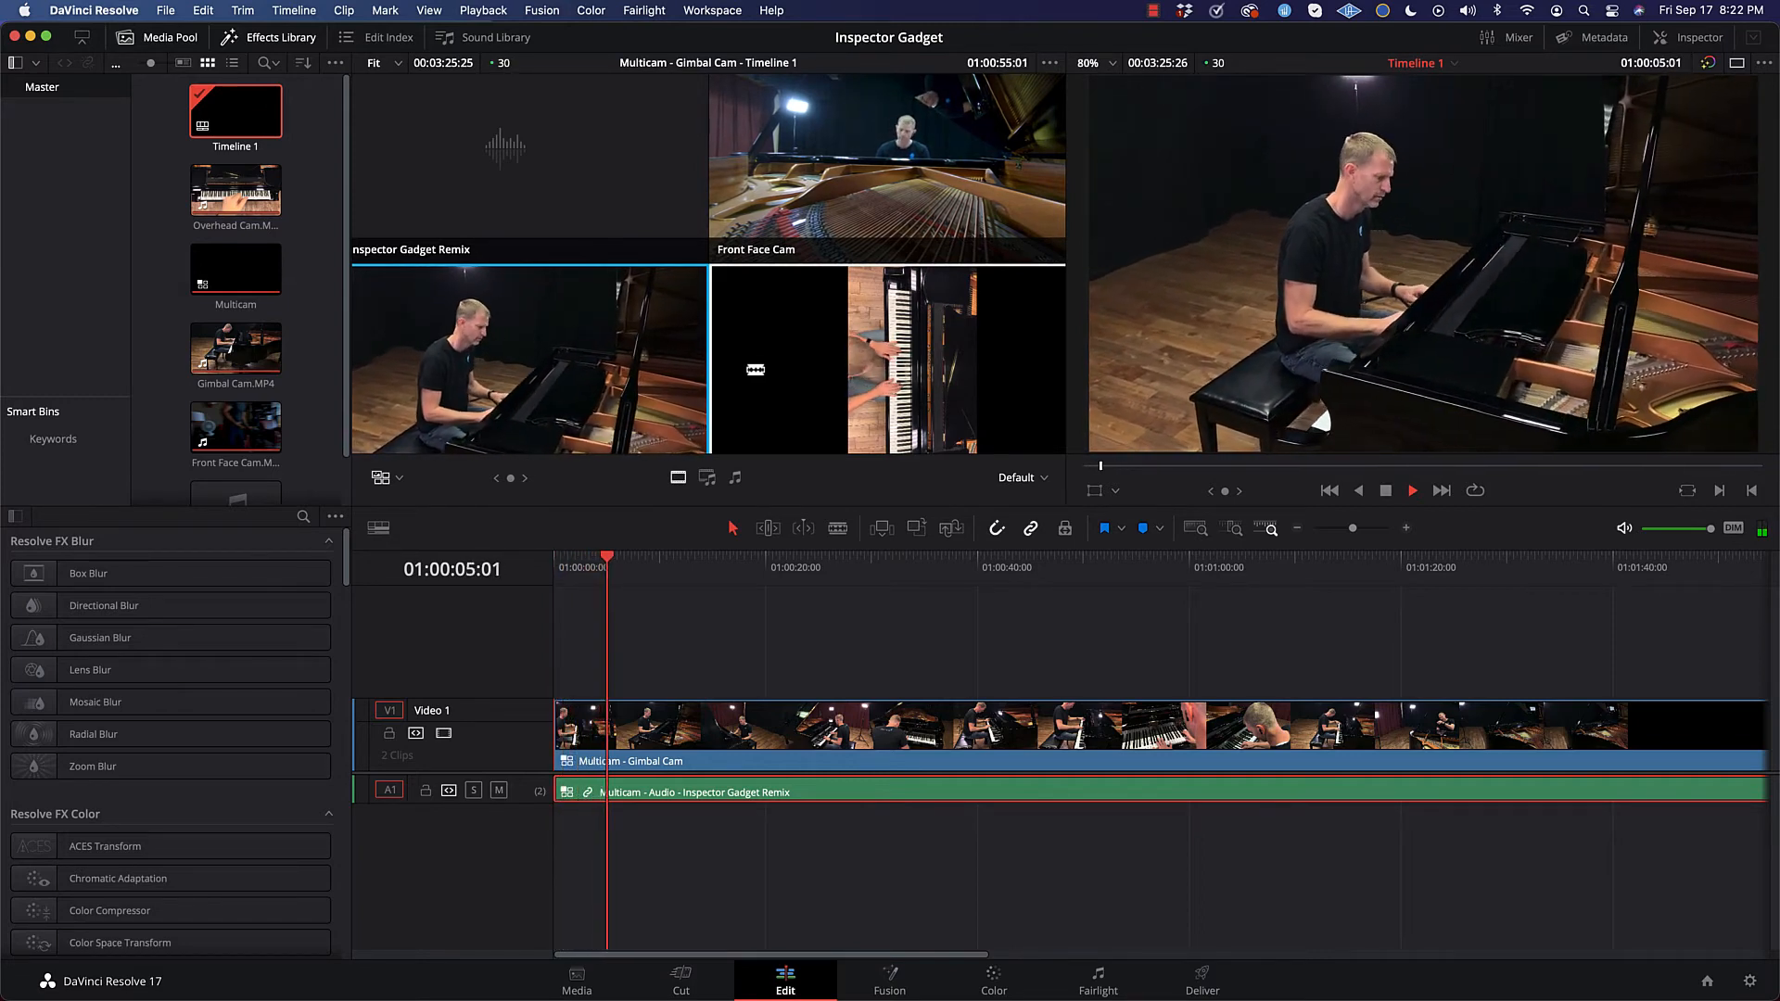
pyautogui.click(897, 364)
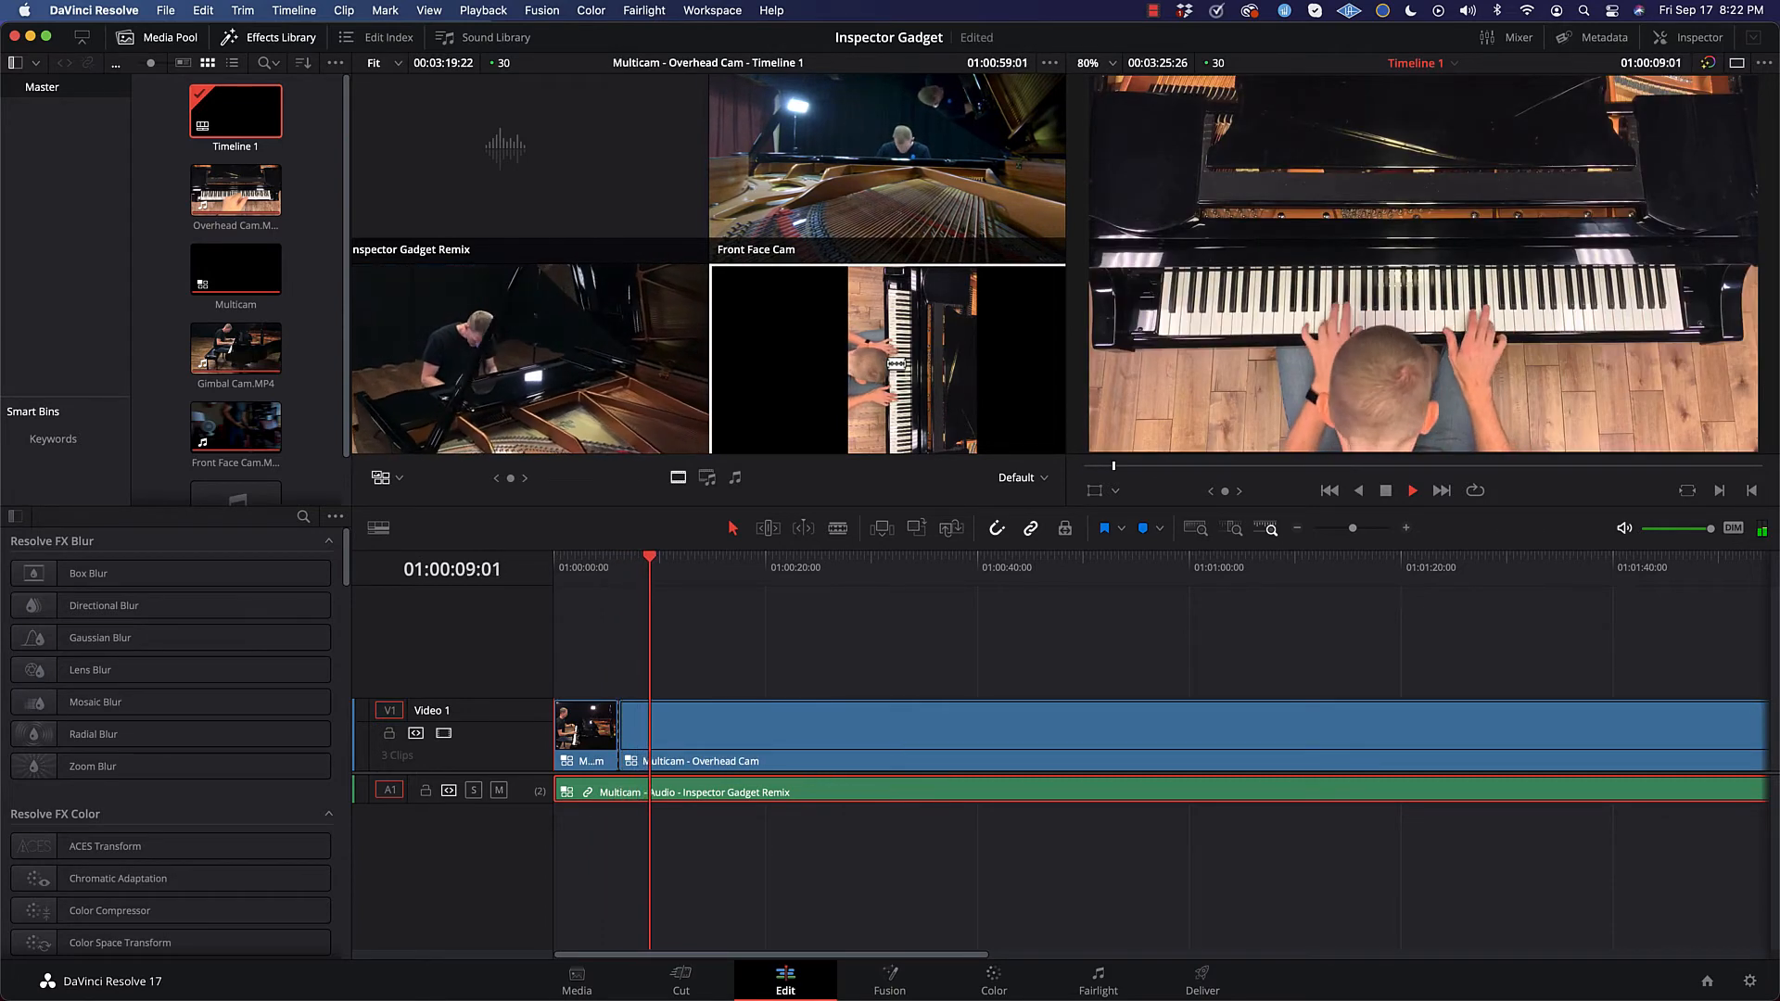
pyautogui.click(951, 150)
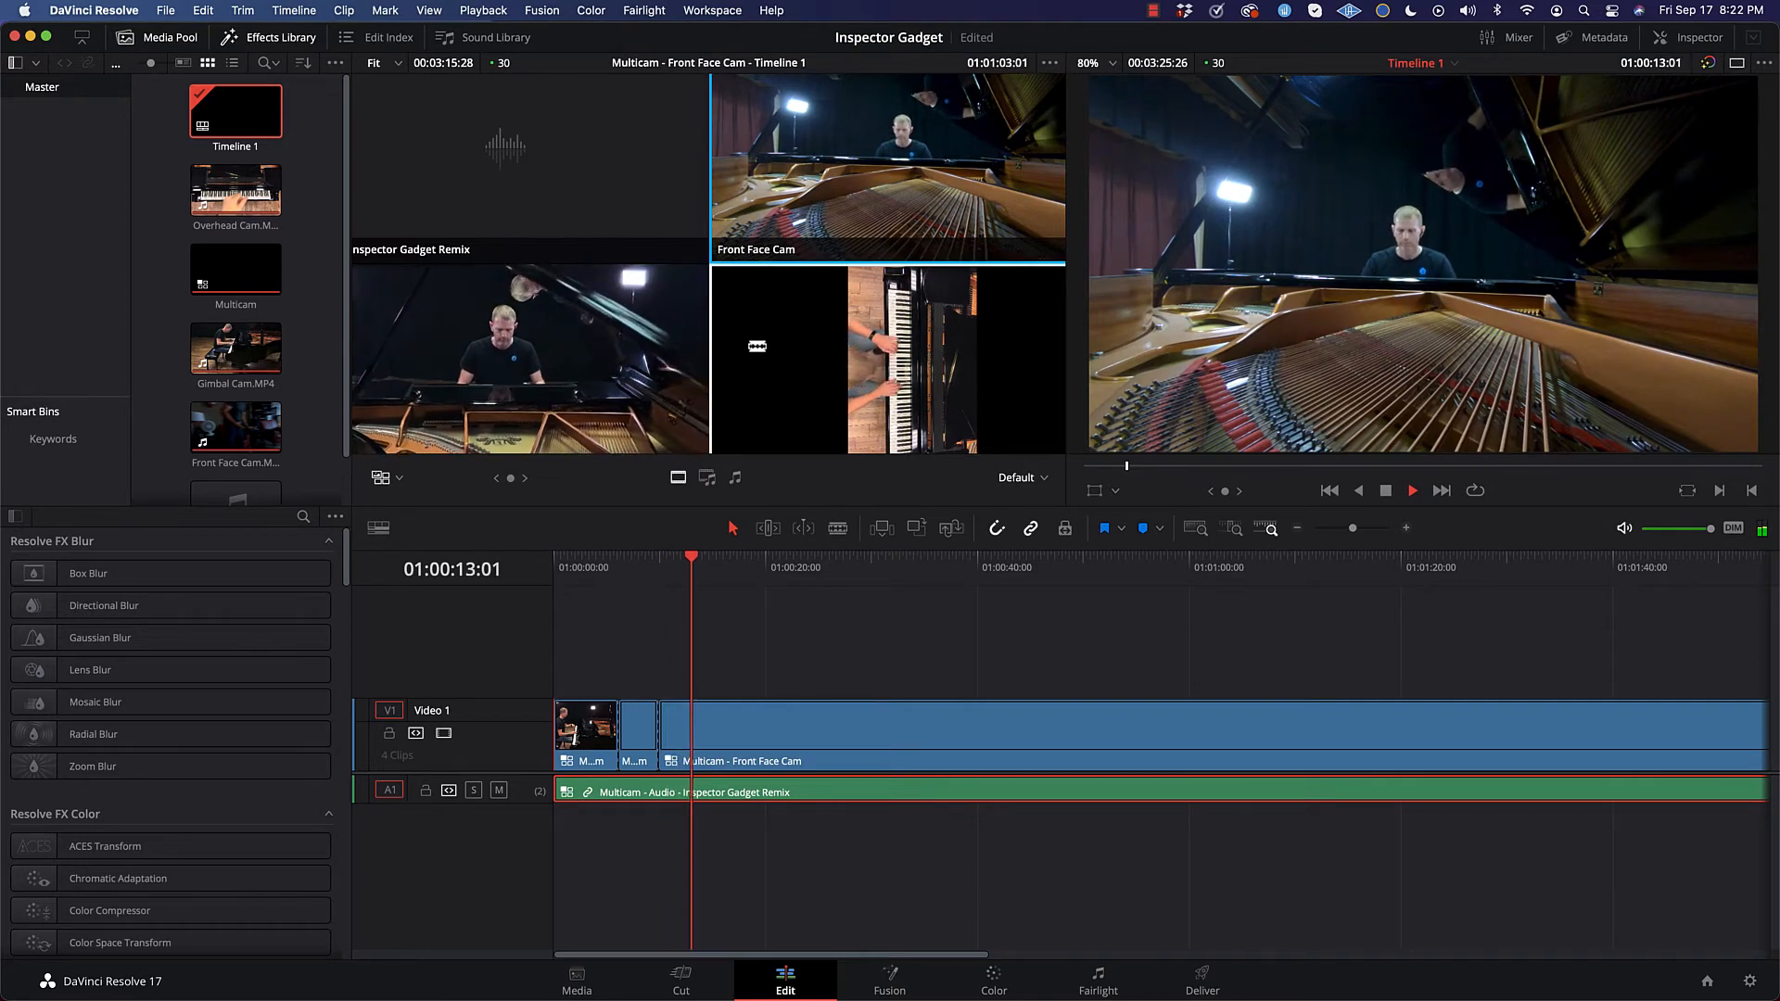
pyautogui.click(637, 349)
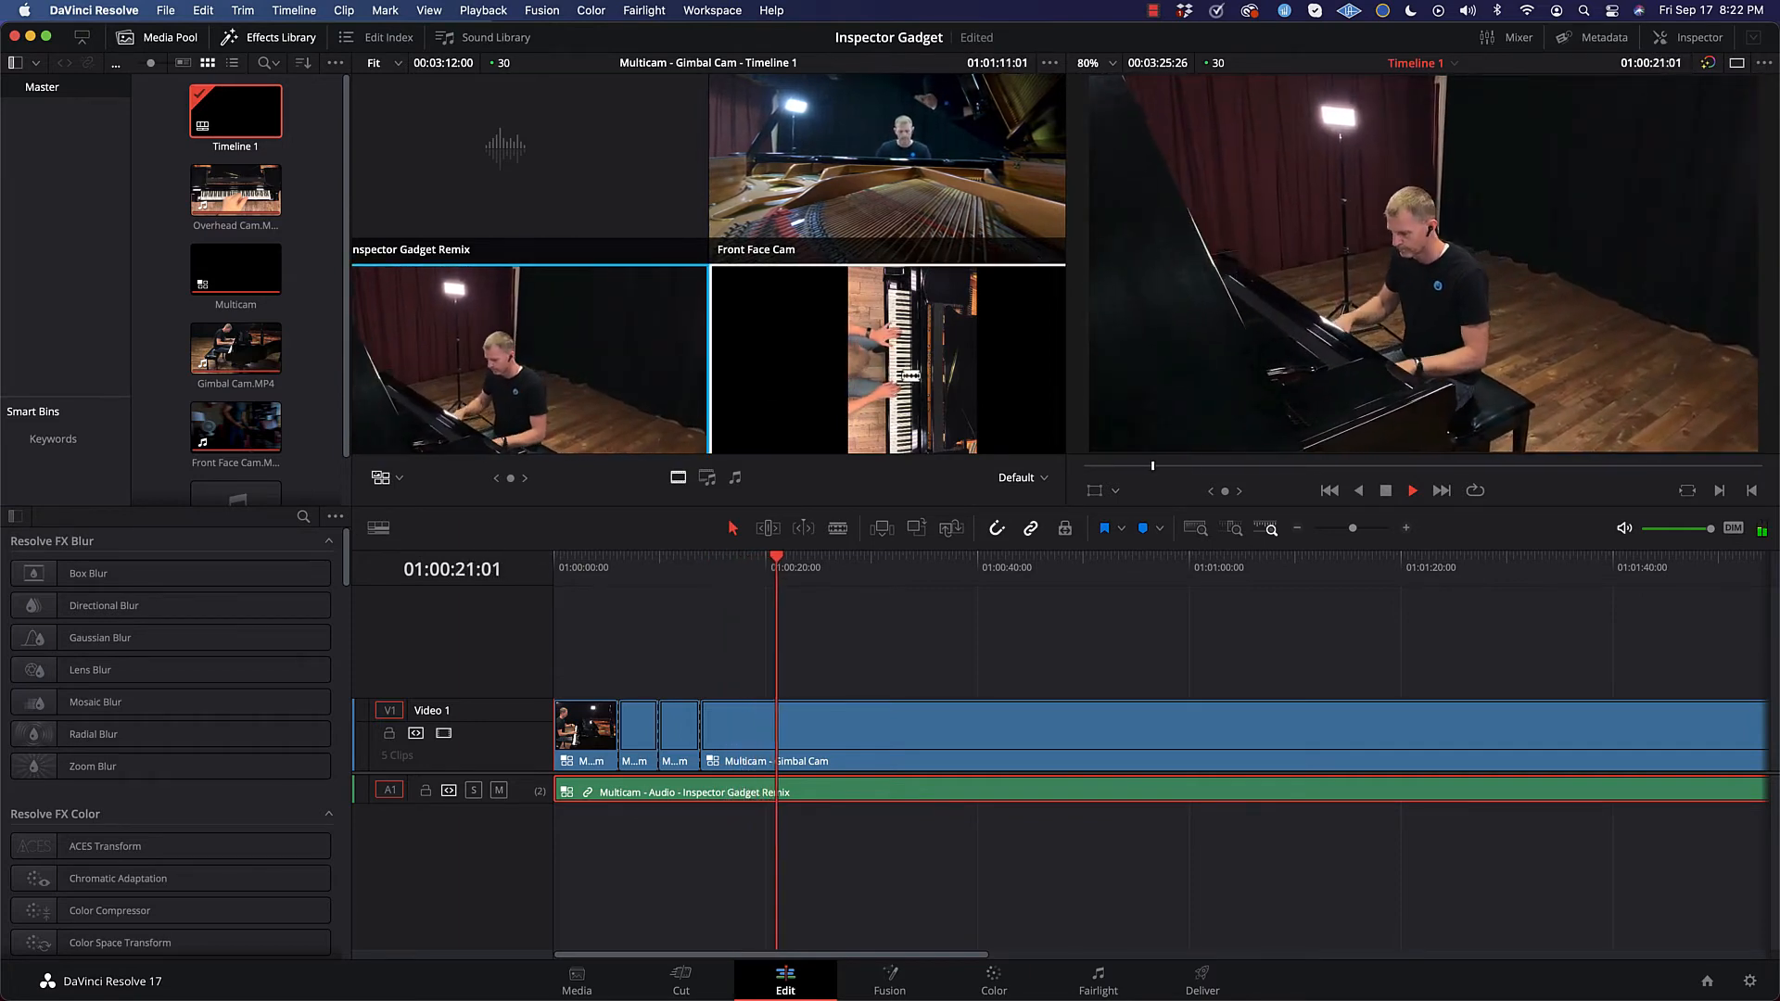
# Step: During playback, cut the video live to Overhead Cam at about 21 s, Gimbal Cam at 28 s, Overhead Cam at 42 s and Front Face Cam at 48 s
pyautogui.click(912, 375)
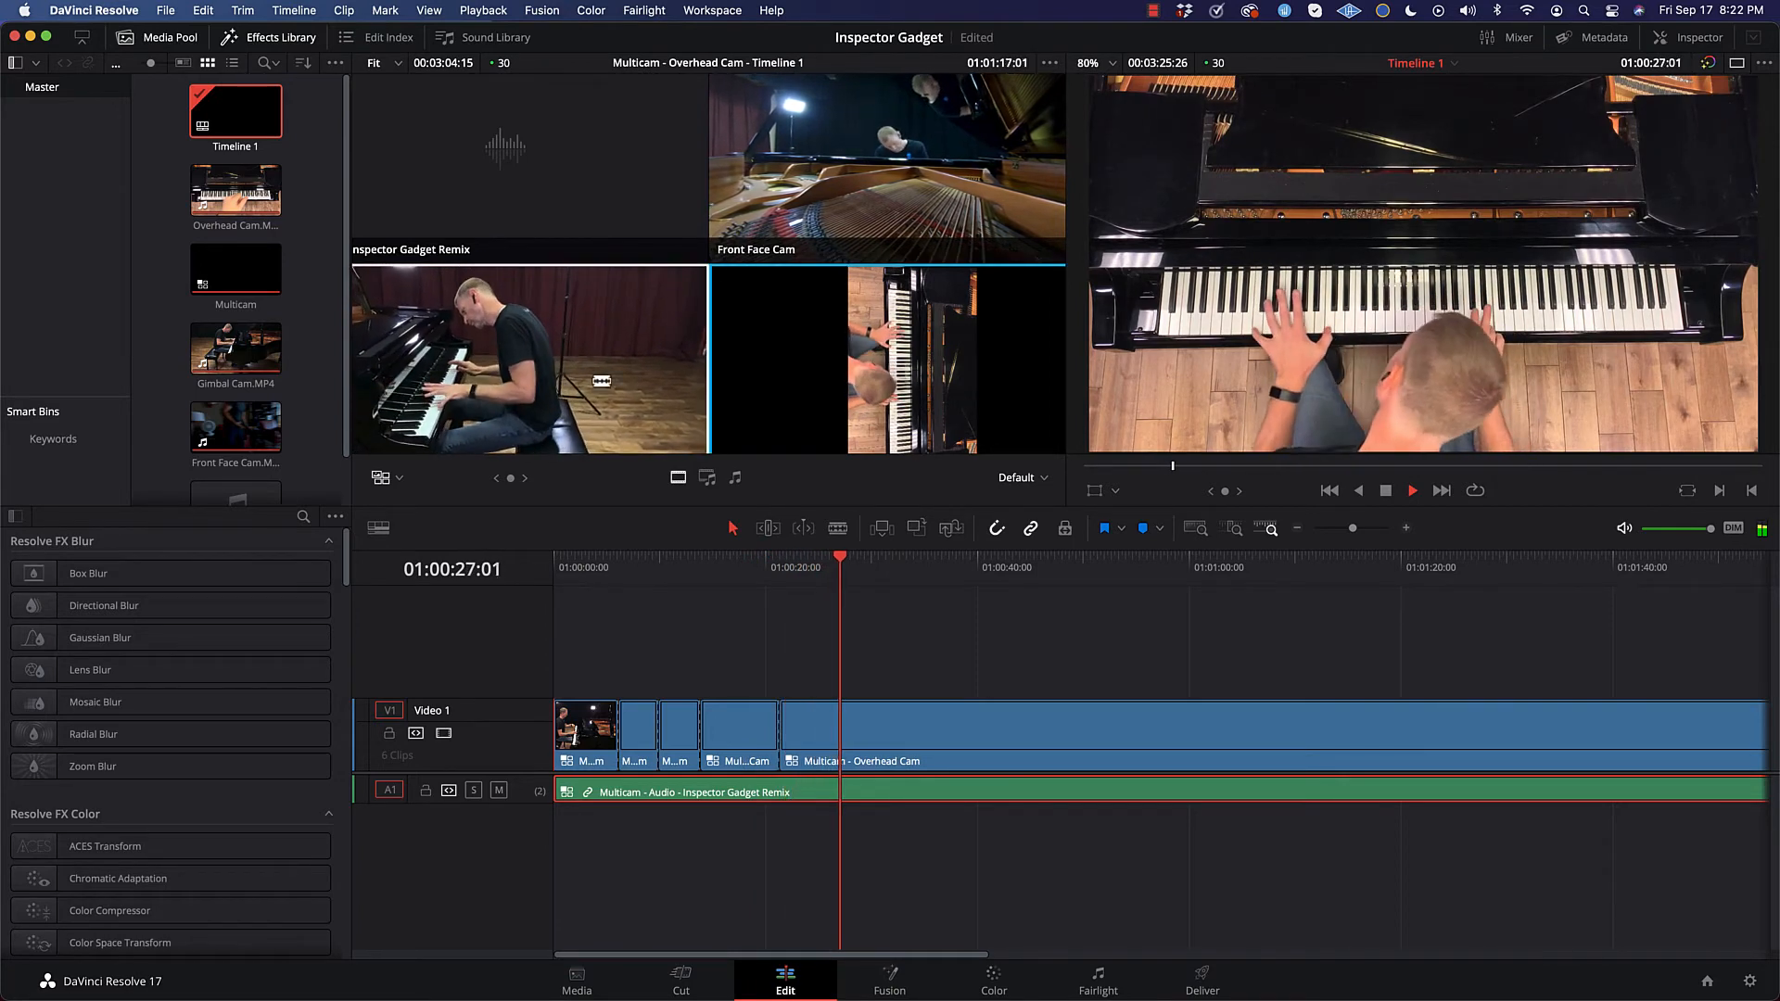
pyautogui.click(537, 379)
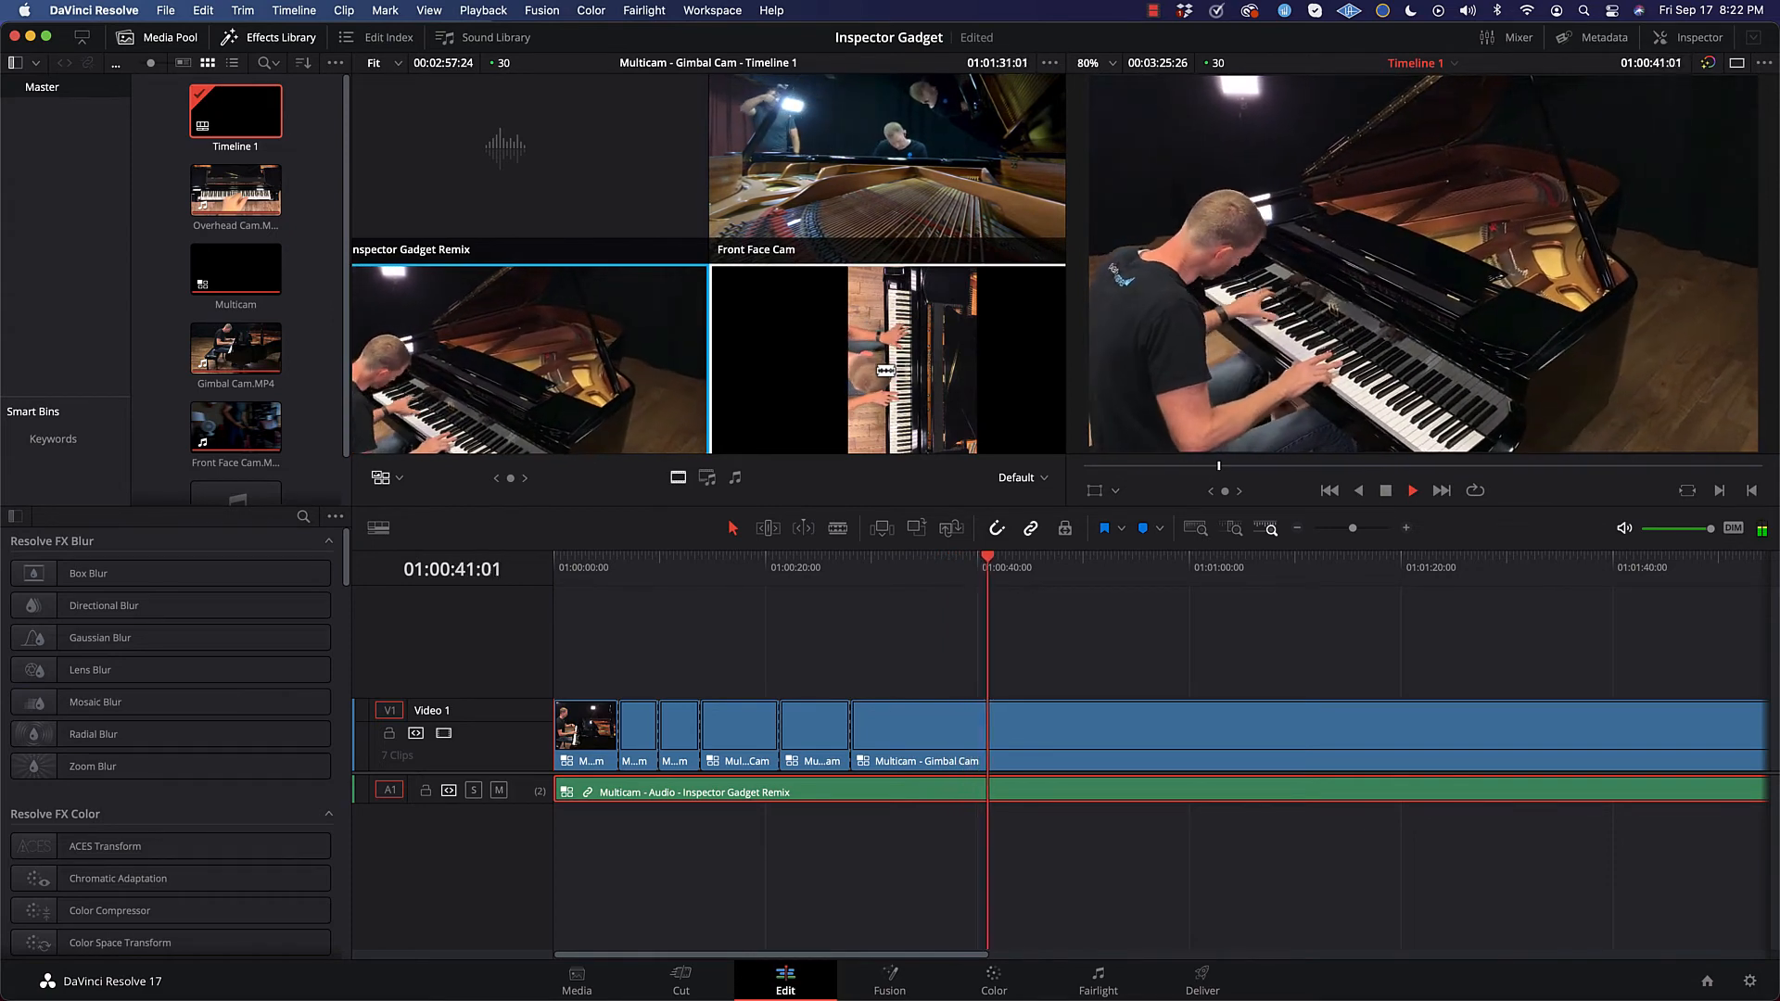
pyautogui.press('4')
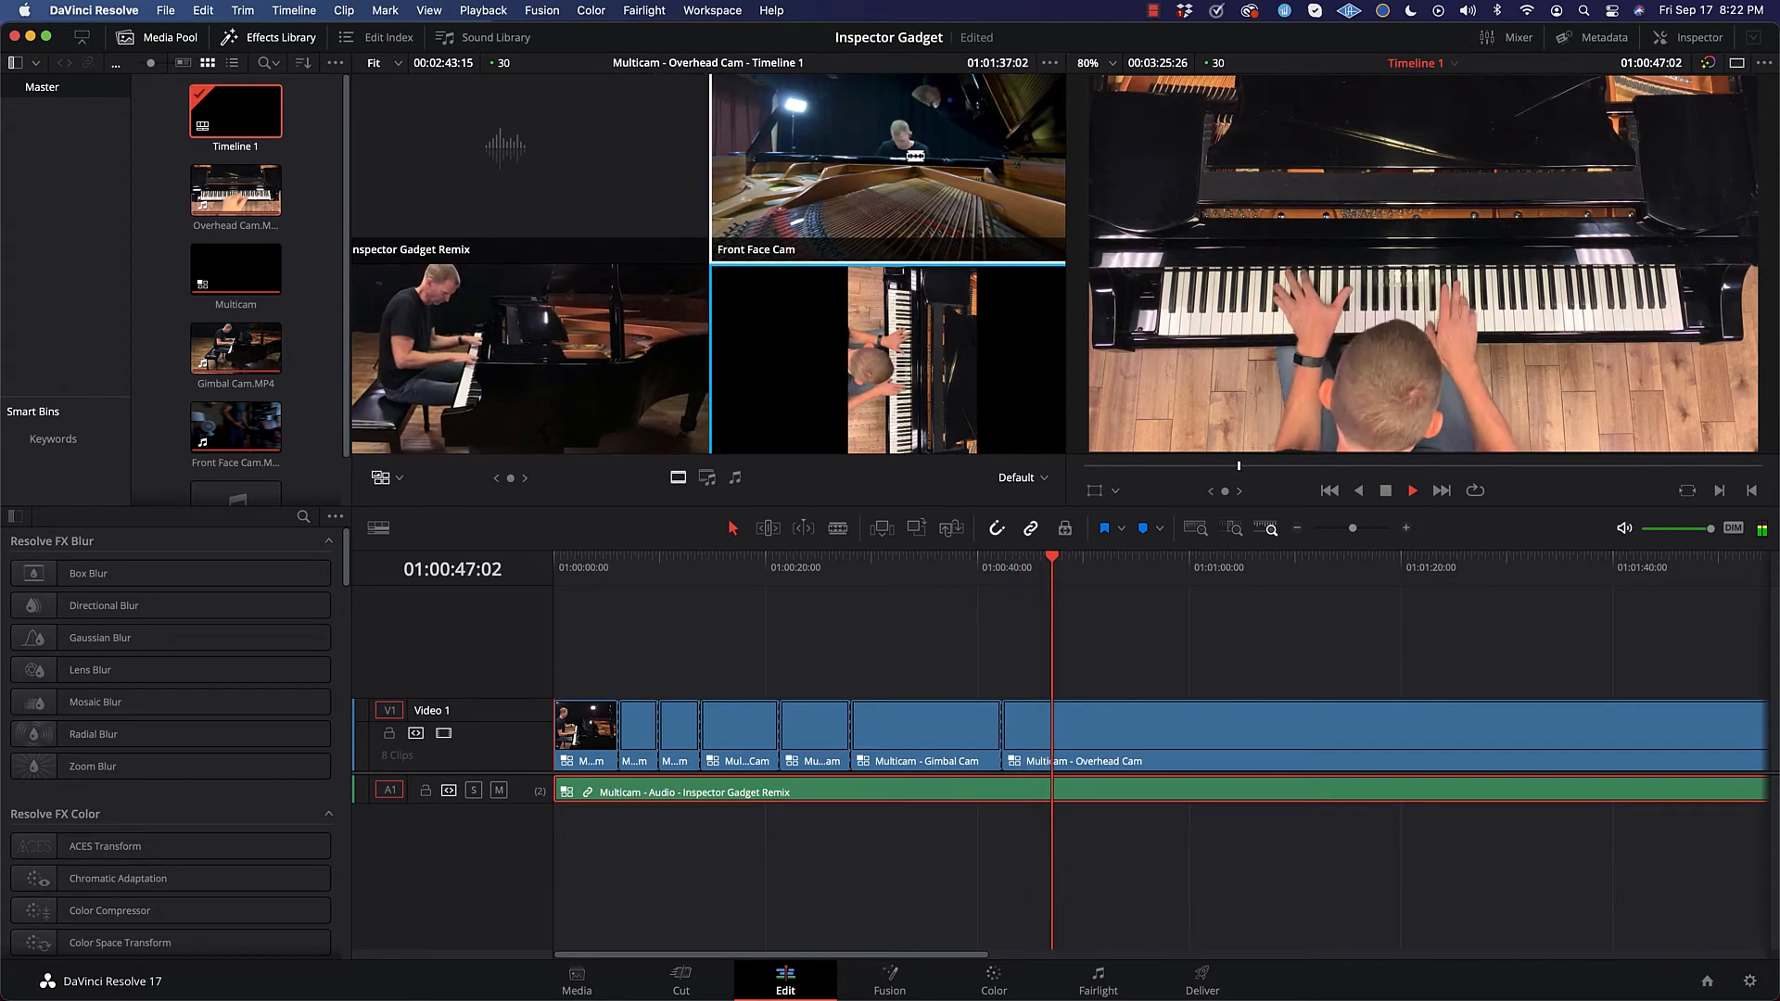
pyautogui.press('2')
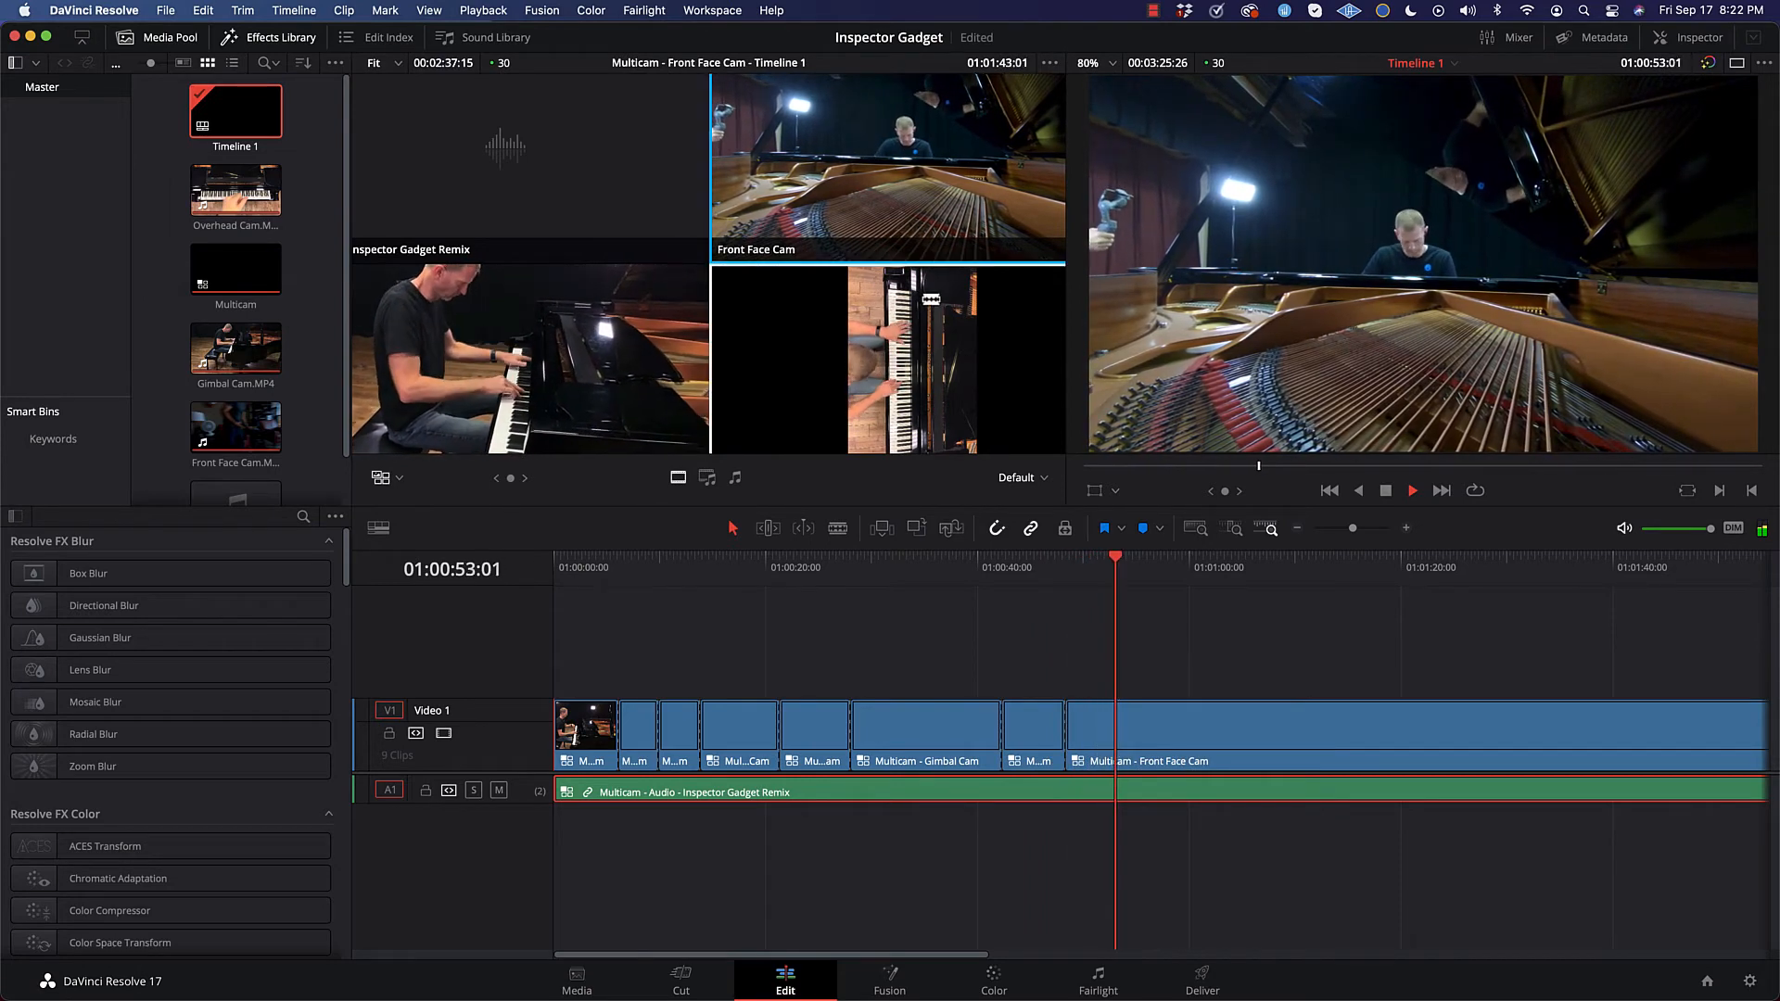
# Step: Continue cutting live to Overhead Cam at about 54 s, Gimbal Cam at 57 s and Overhead Cam at 64 s, stopping playback at 01:01:07:25
pyautogui.press('4')
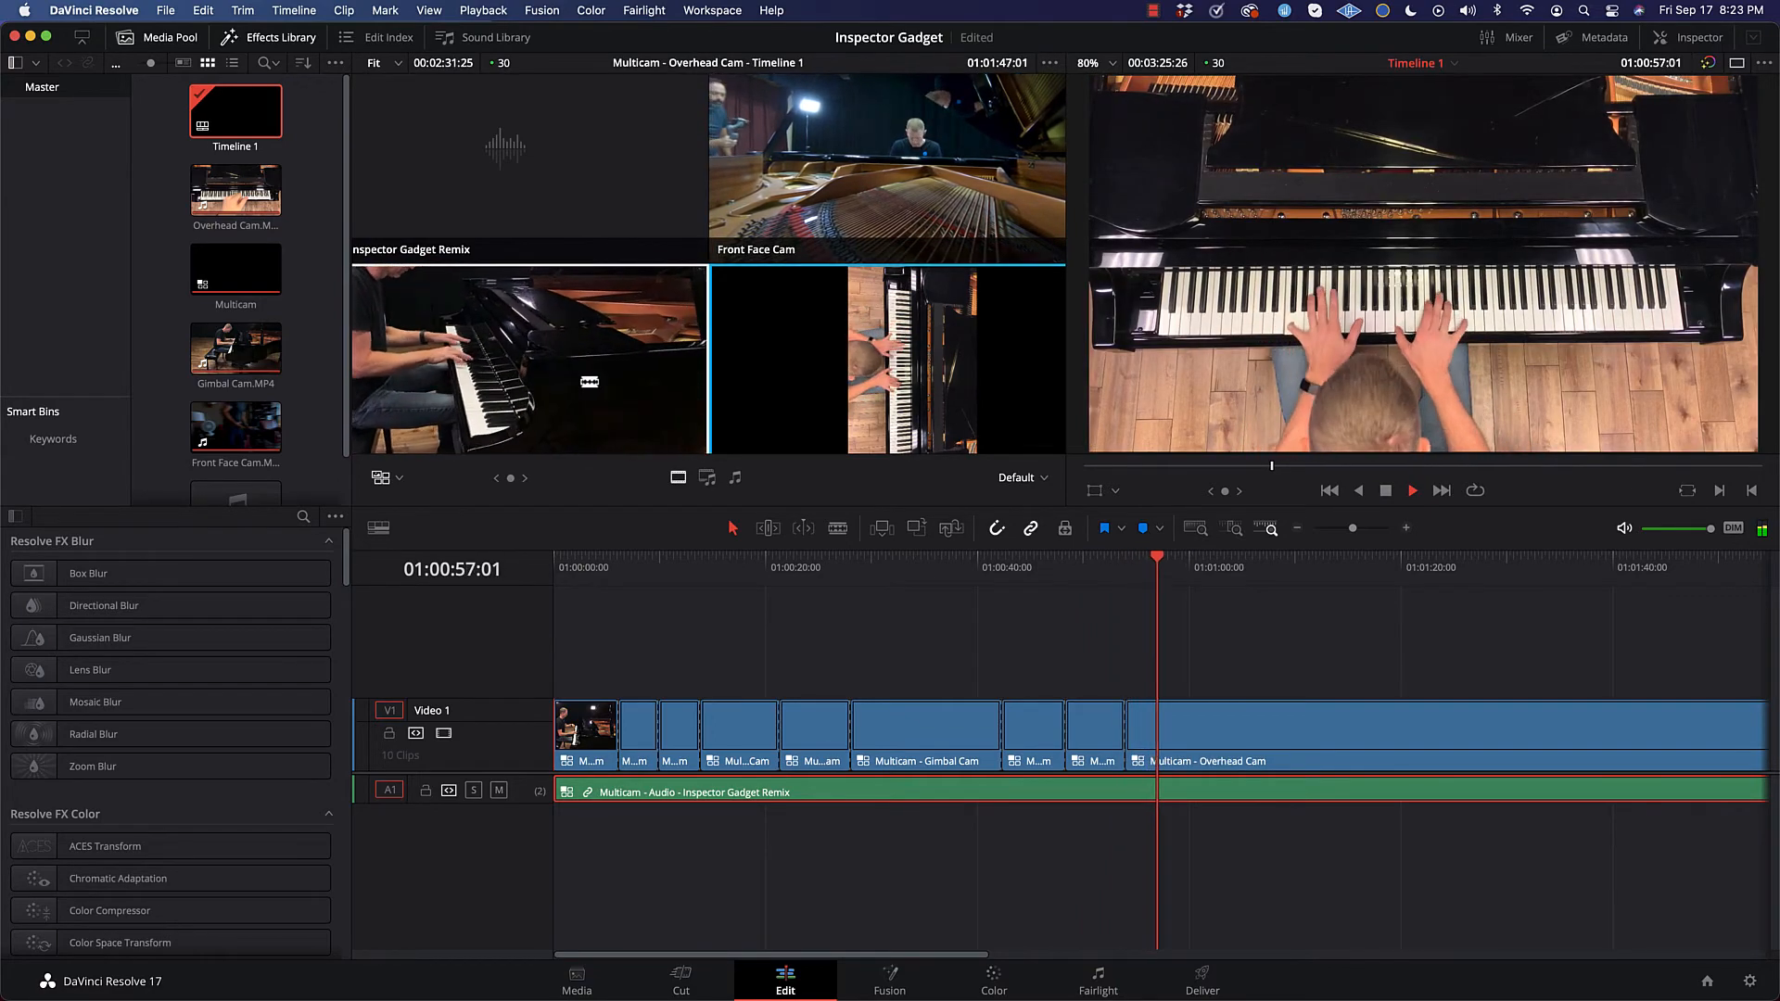
pyautogui.click(590, 381)
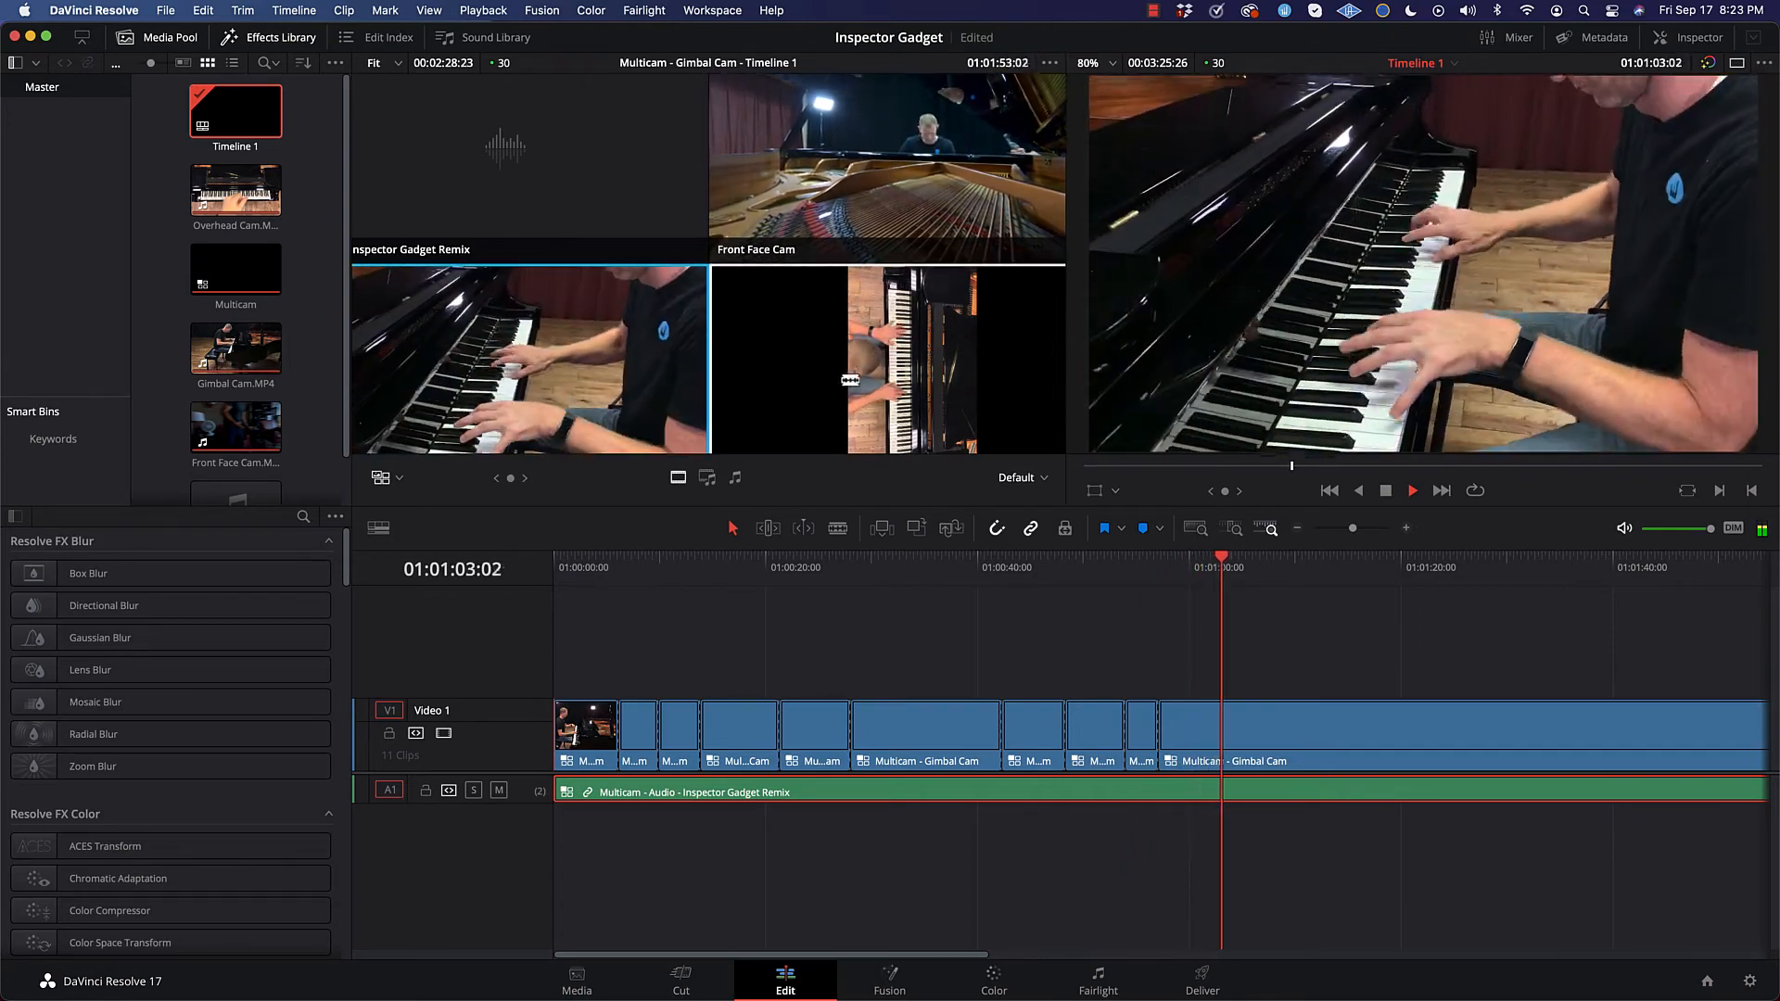
pyautogui.press('4')
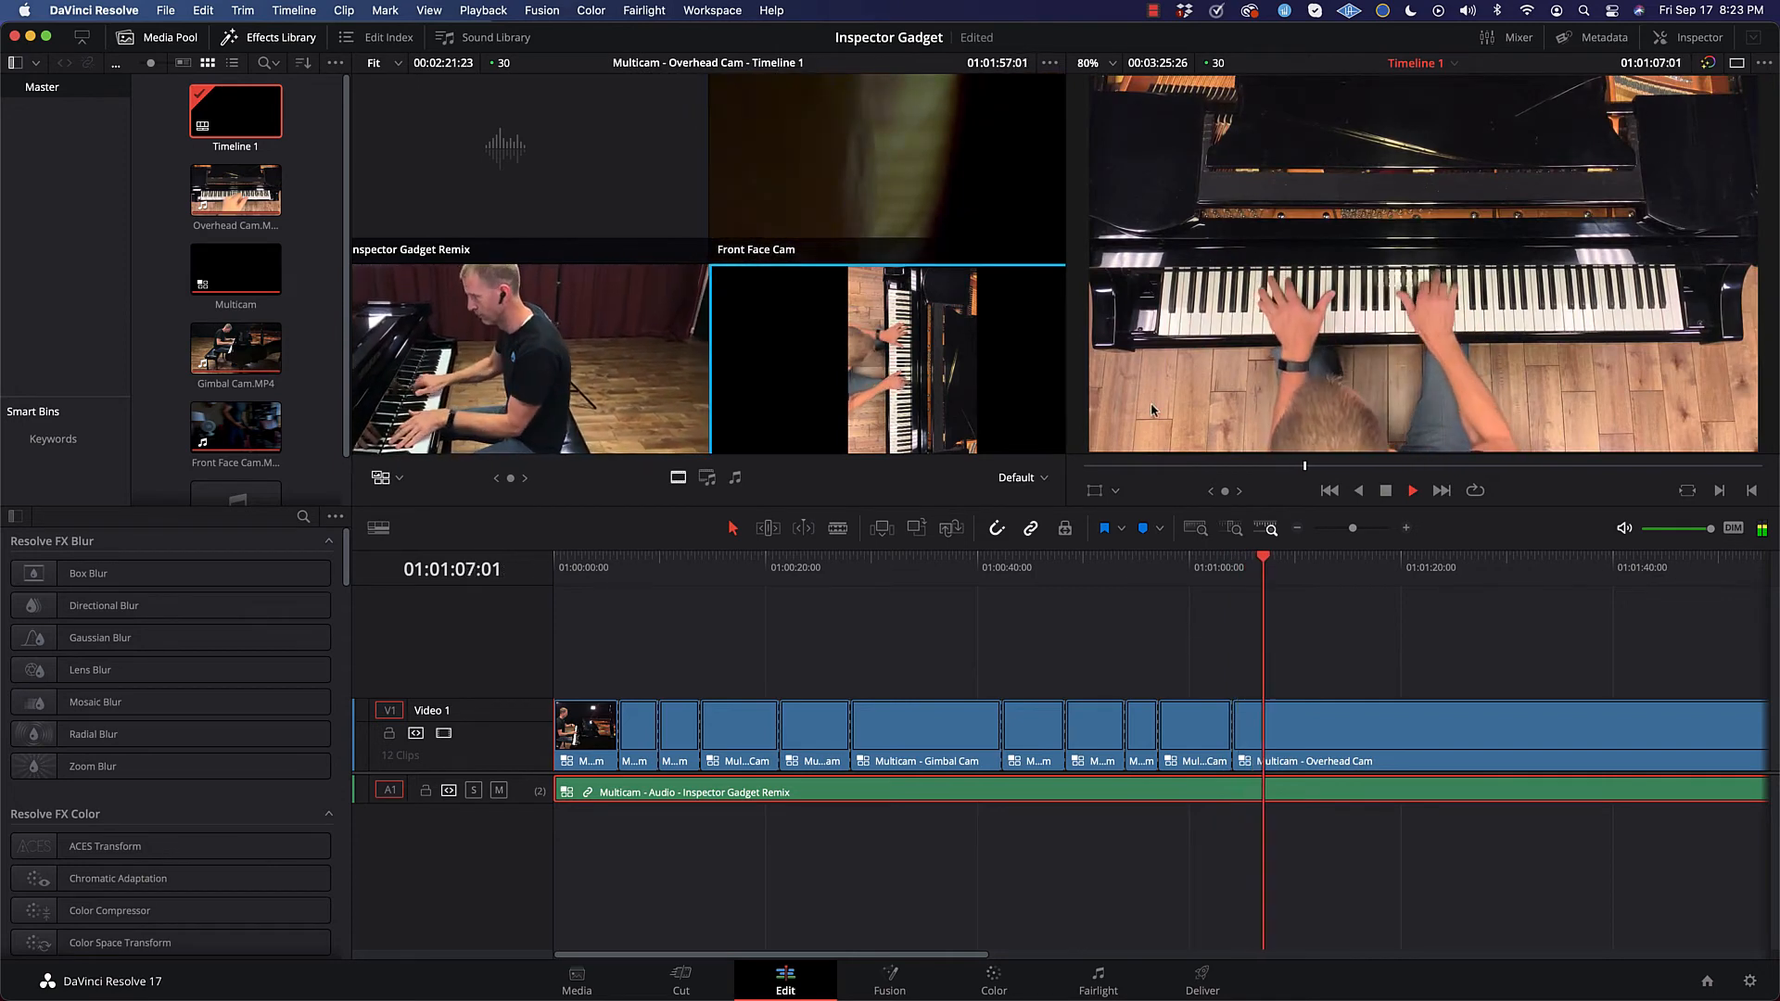
pyautogui.click(1389, 491)
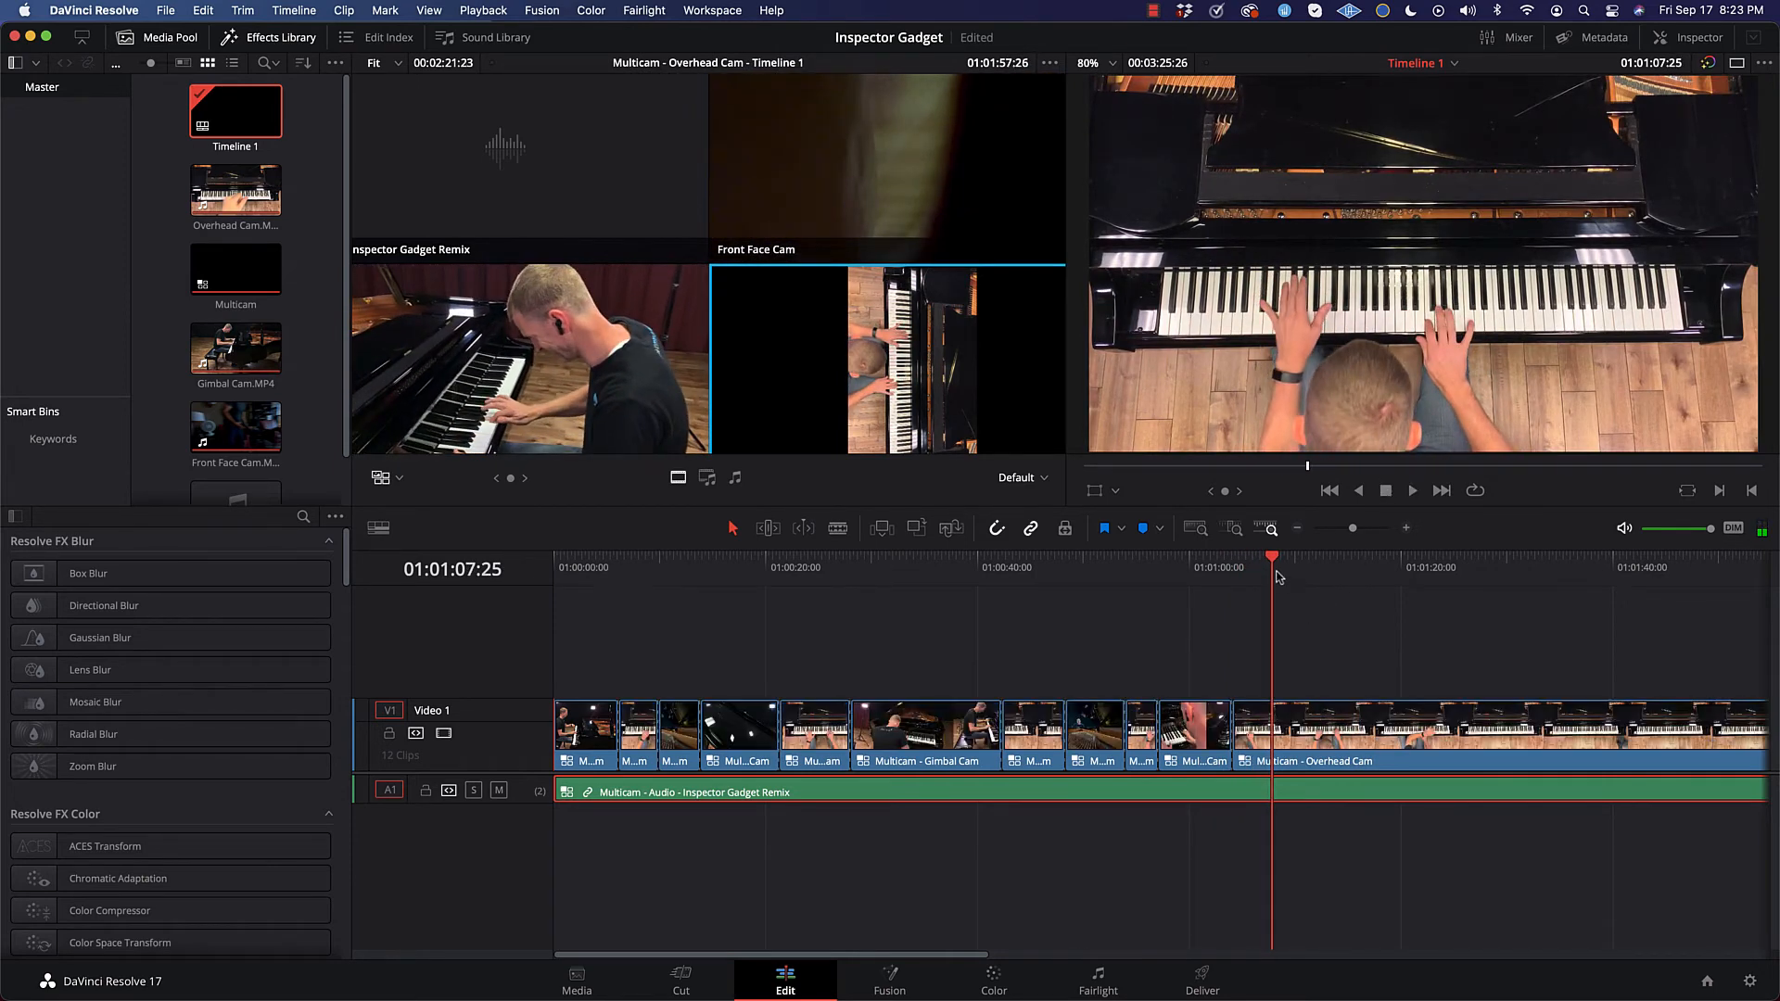
# Step: At 01:00:53:13, try zooming the Front Face Cam segment in to 1.250 and play through it
pyautogui.moveTo(1273, 559); pyautogui.dragTo(1108, 567)
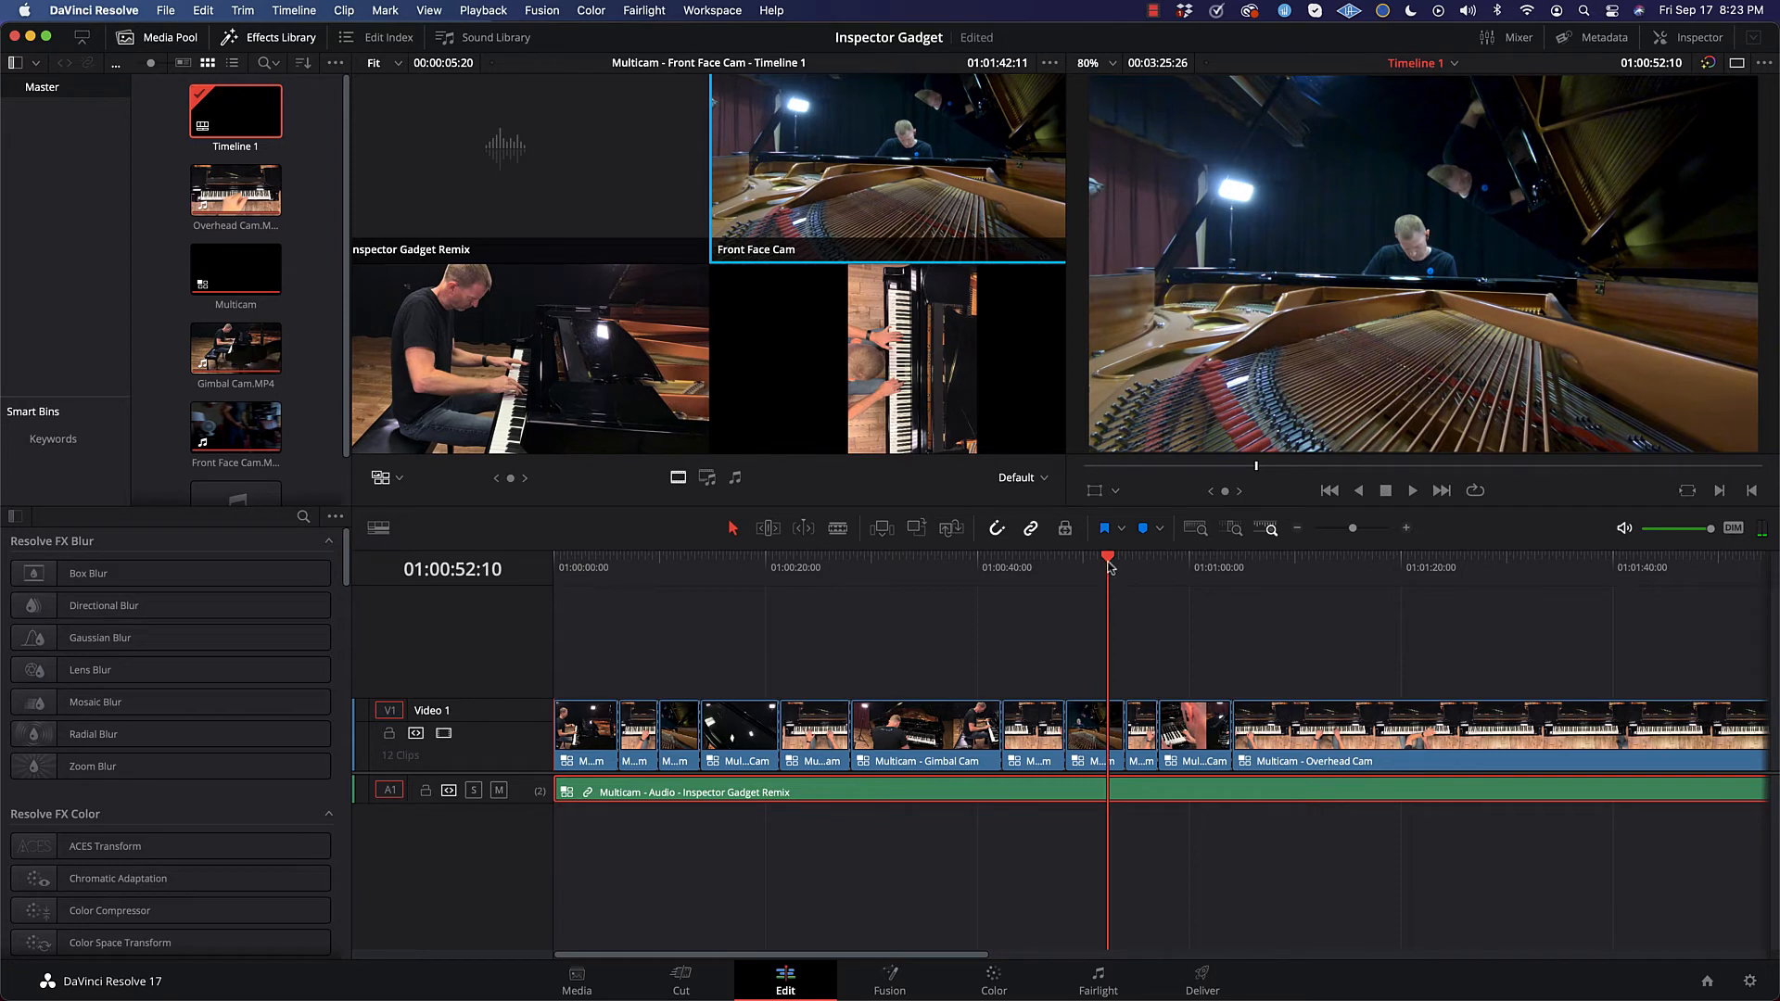
pyautogui.moveTo(1110, 567); pyautogui.dragTo(1115, 564)
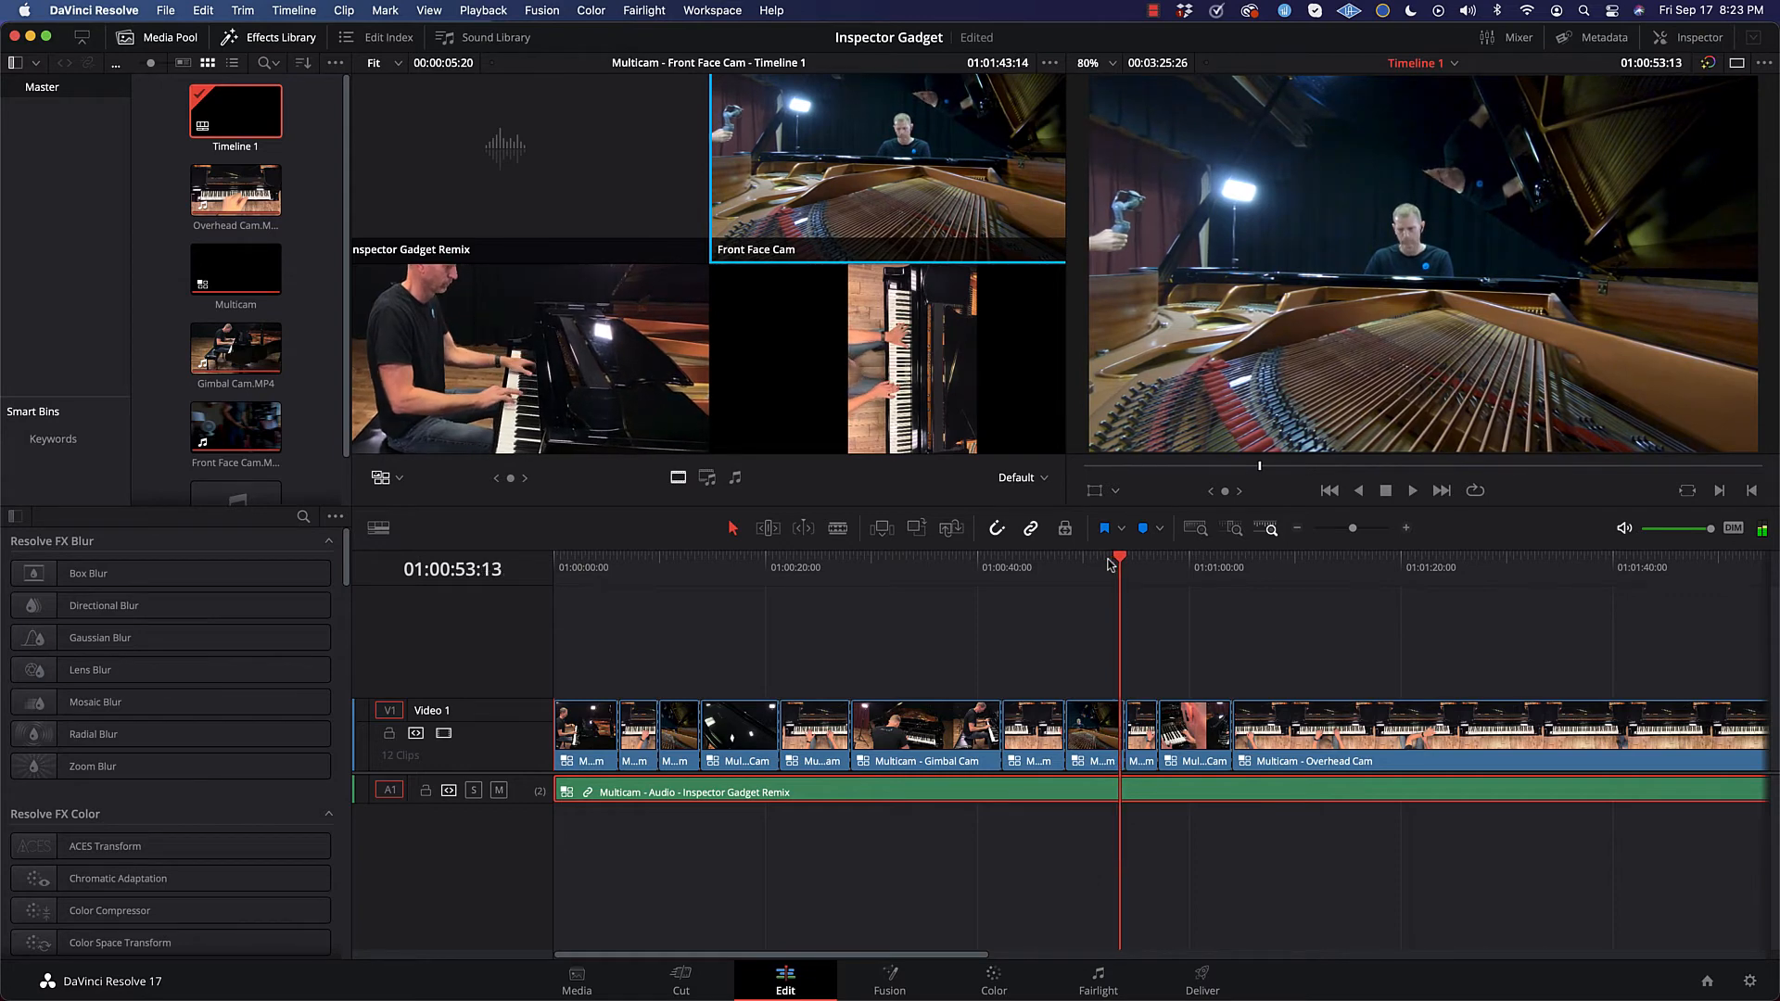
pyautogui.press('Left')
pyautogui.press('Left')
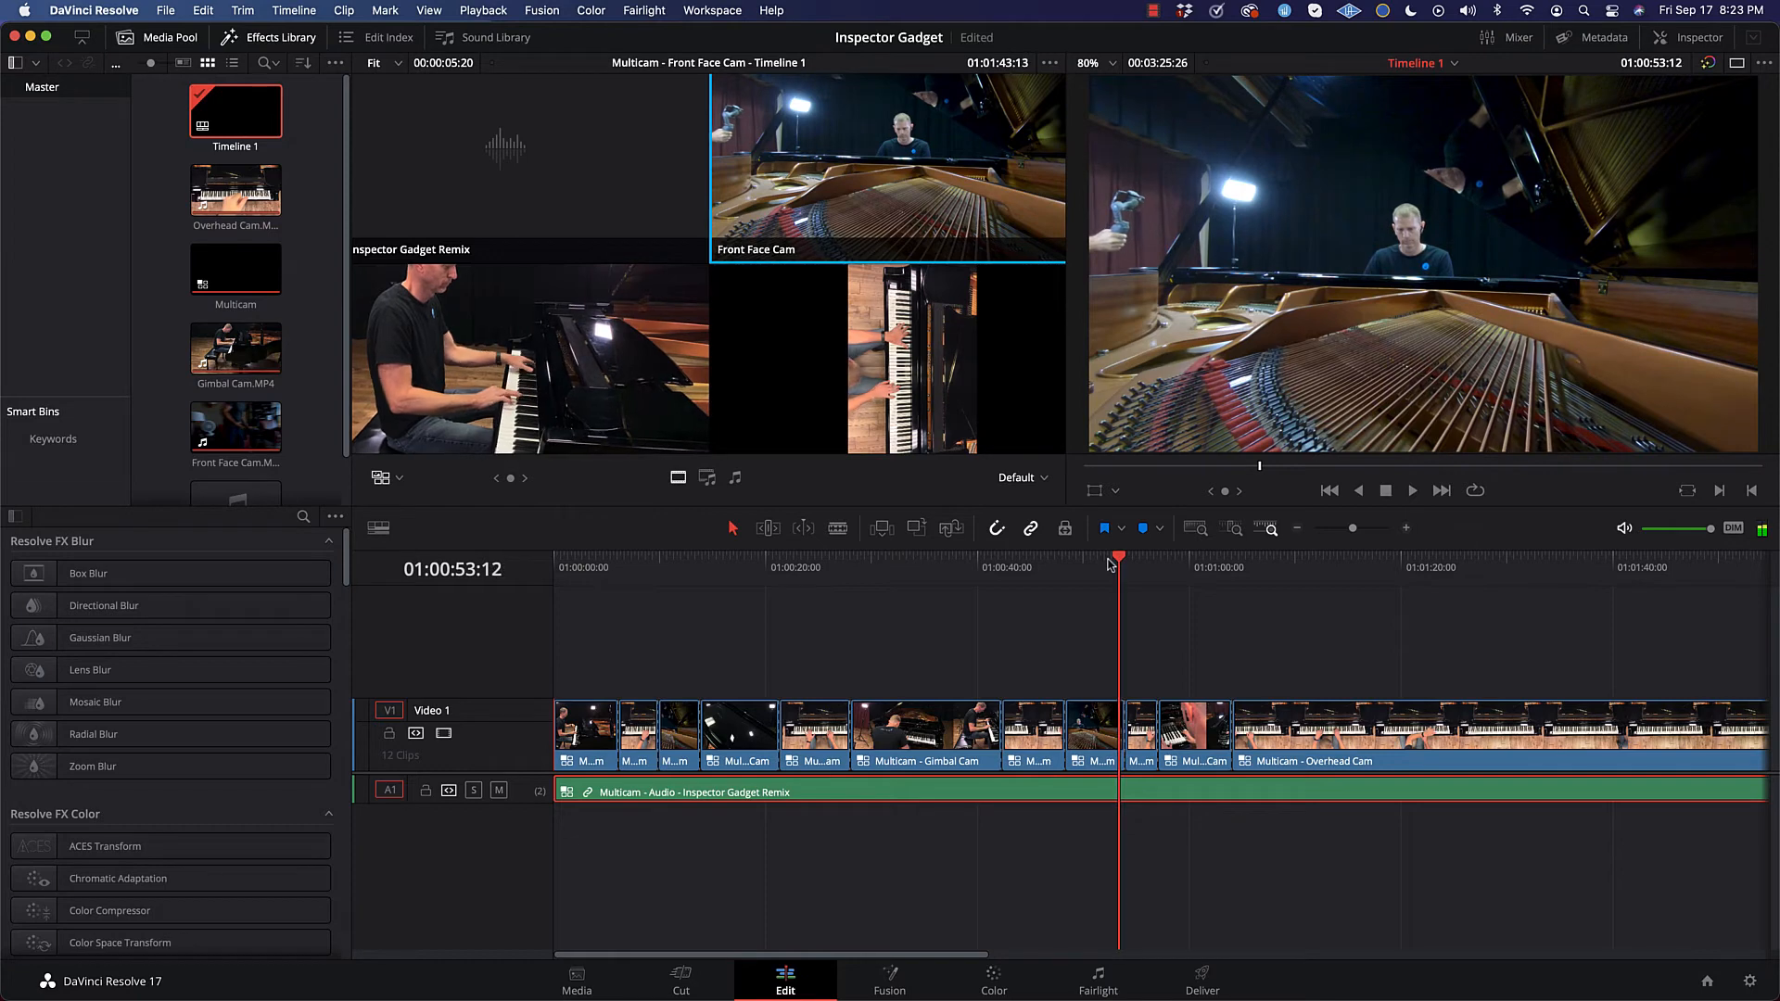
pyautogui.press('Right')
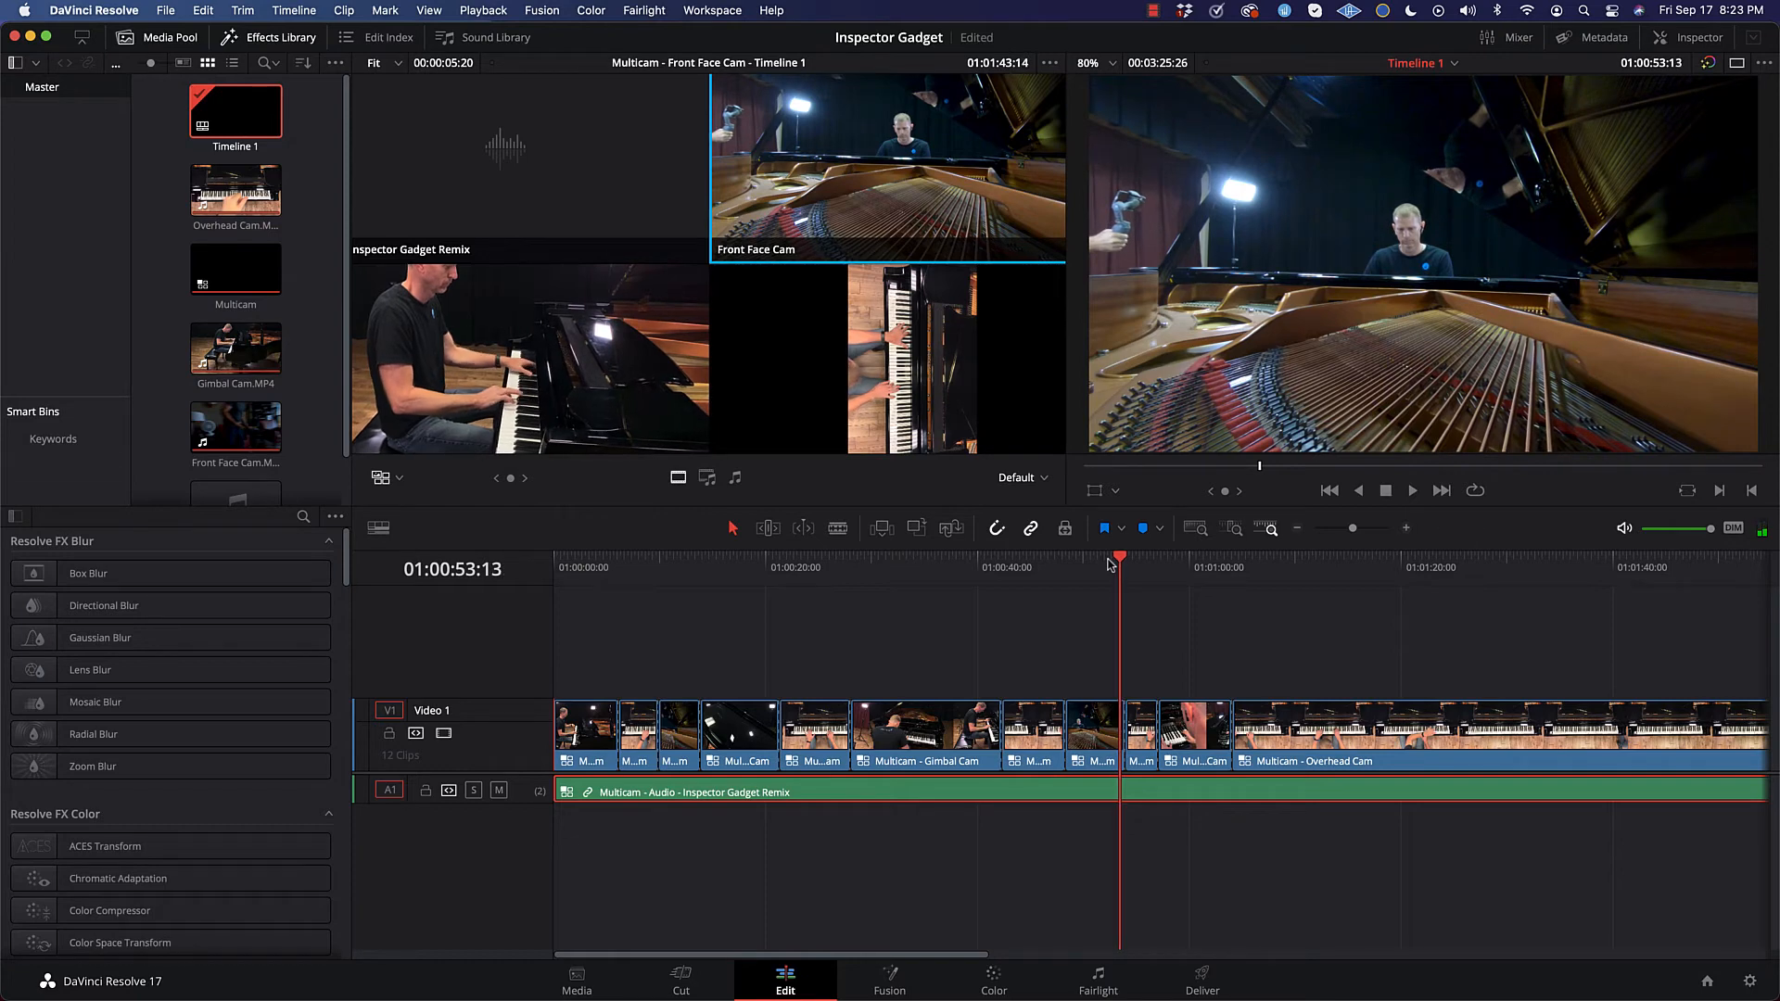
pyautogui.click(1100, 738)
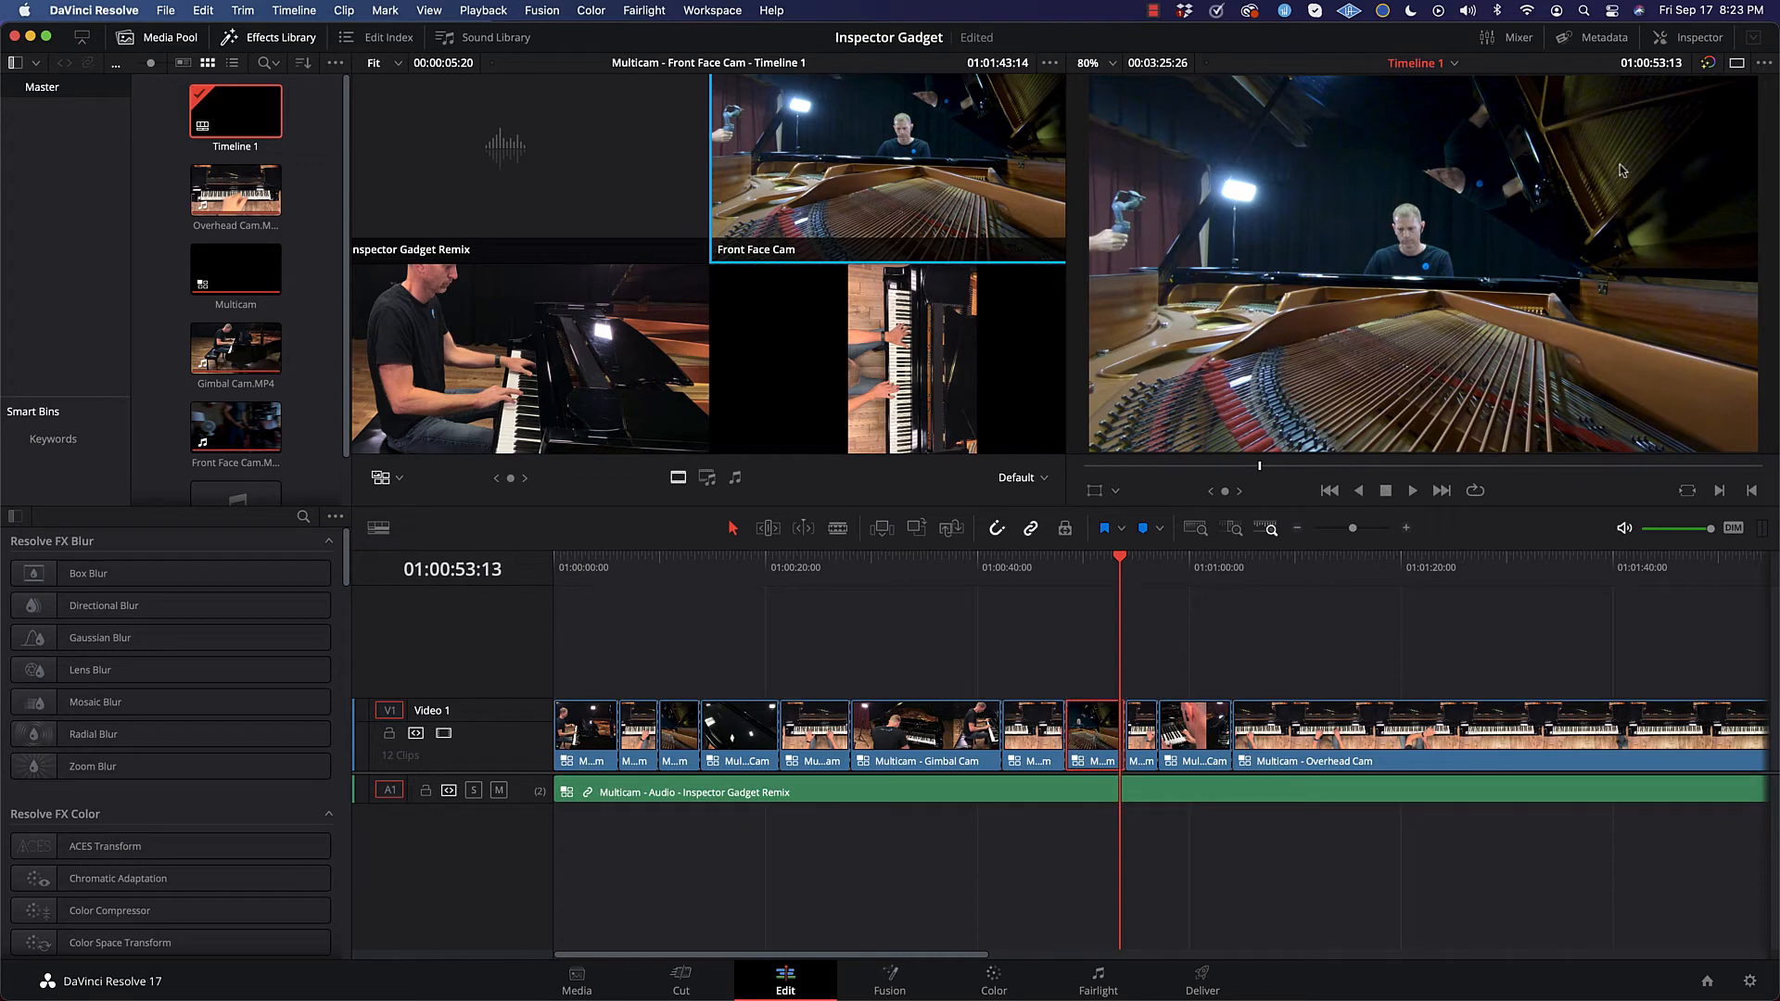
pyautogui.click(1701, 37)
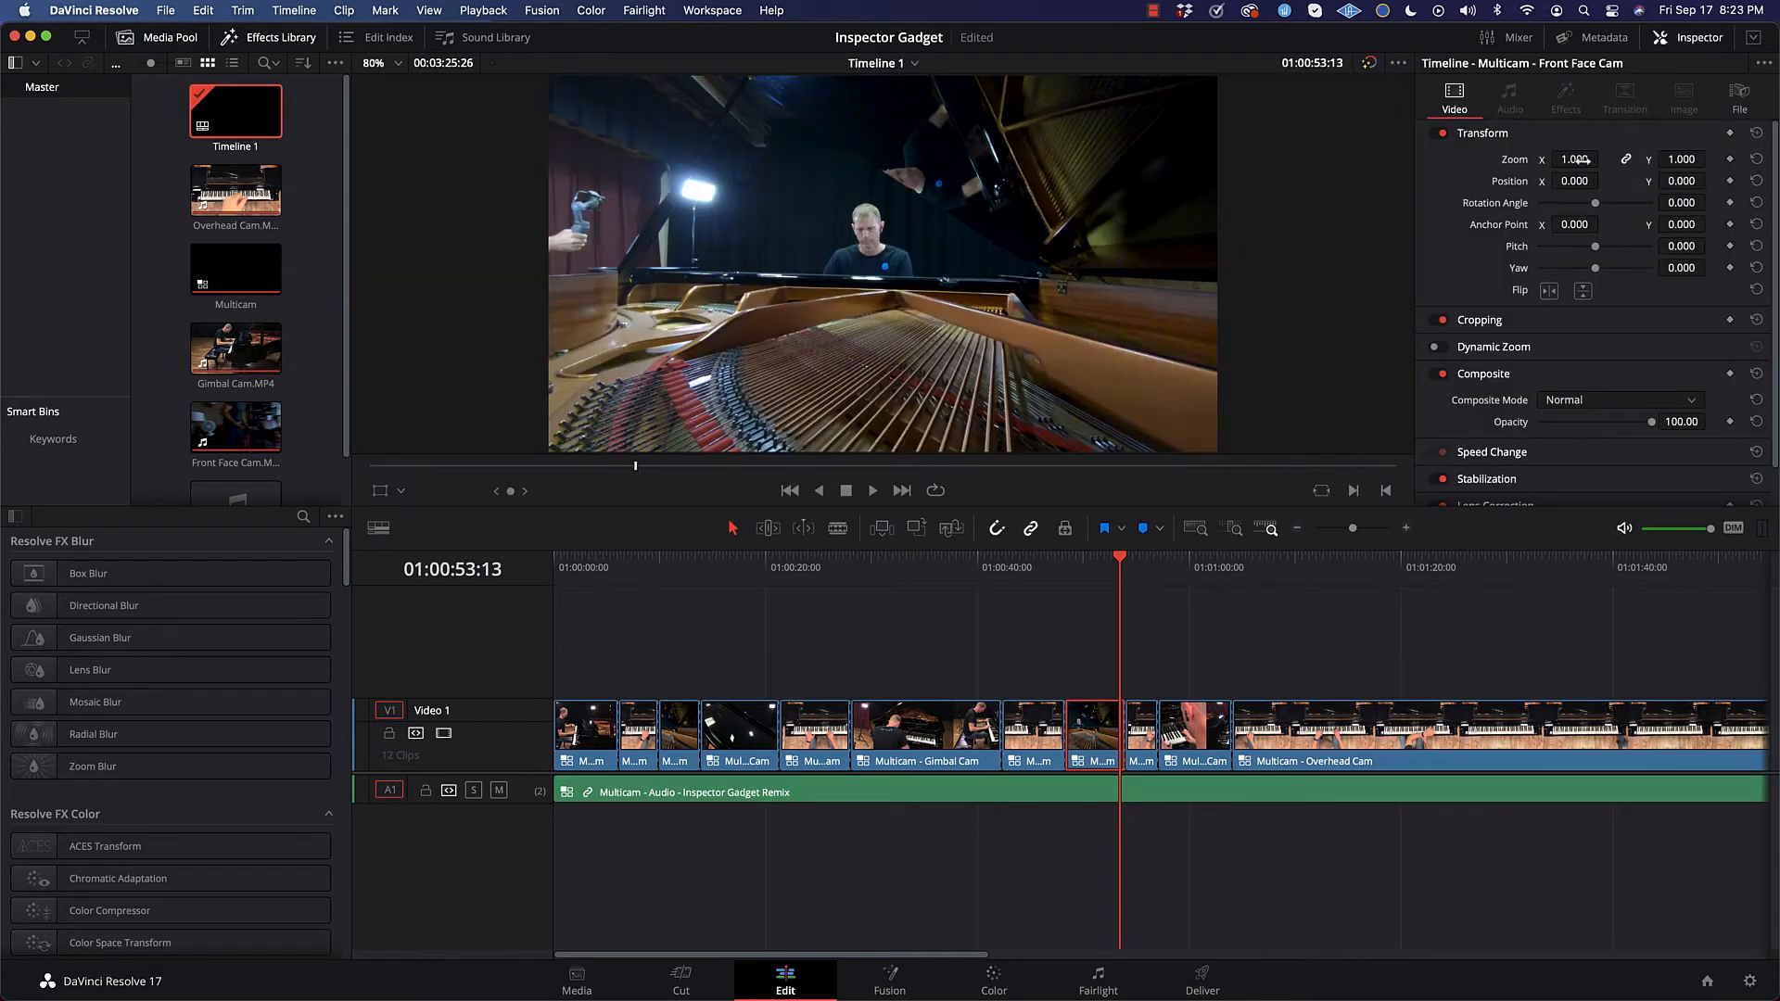
pyautogui.moveTo(1576, 160); pyautogui.dragTo(1597, 160)
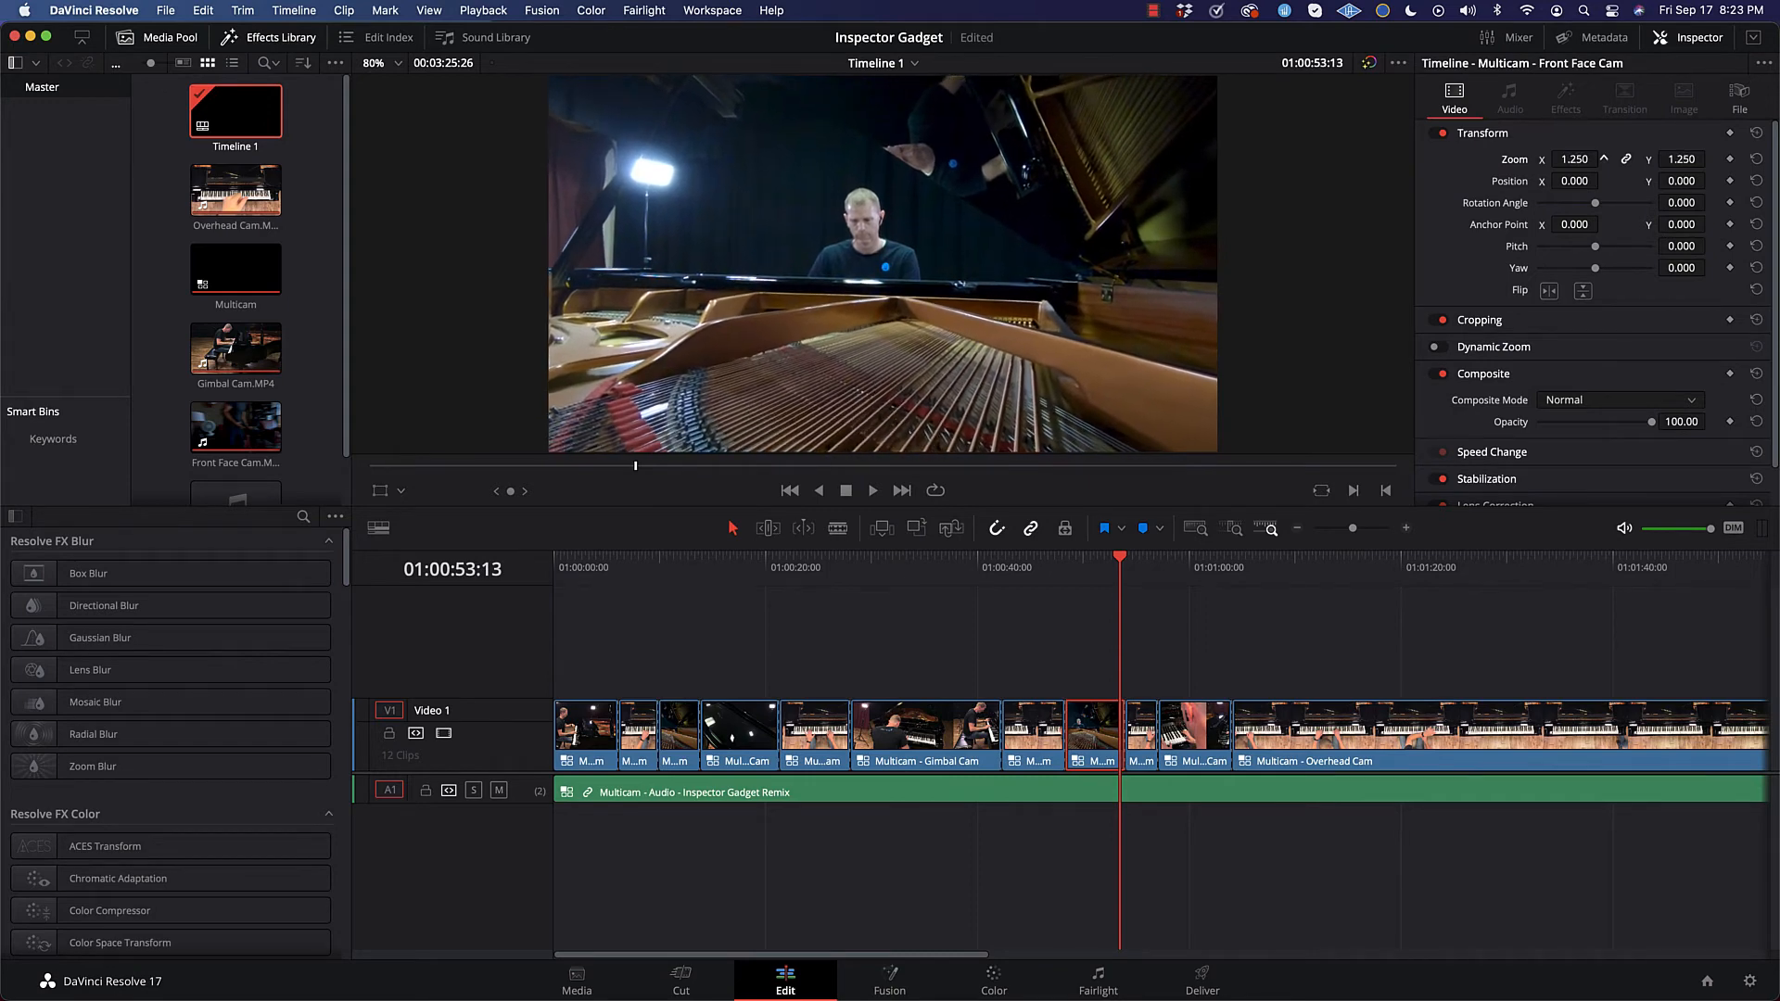
pyautogui.scroll(-1, 1583, 161)
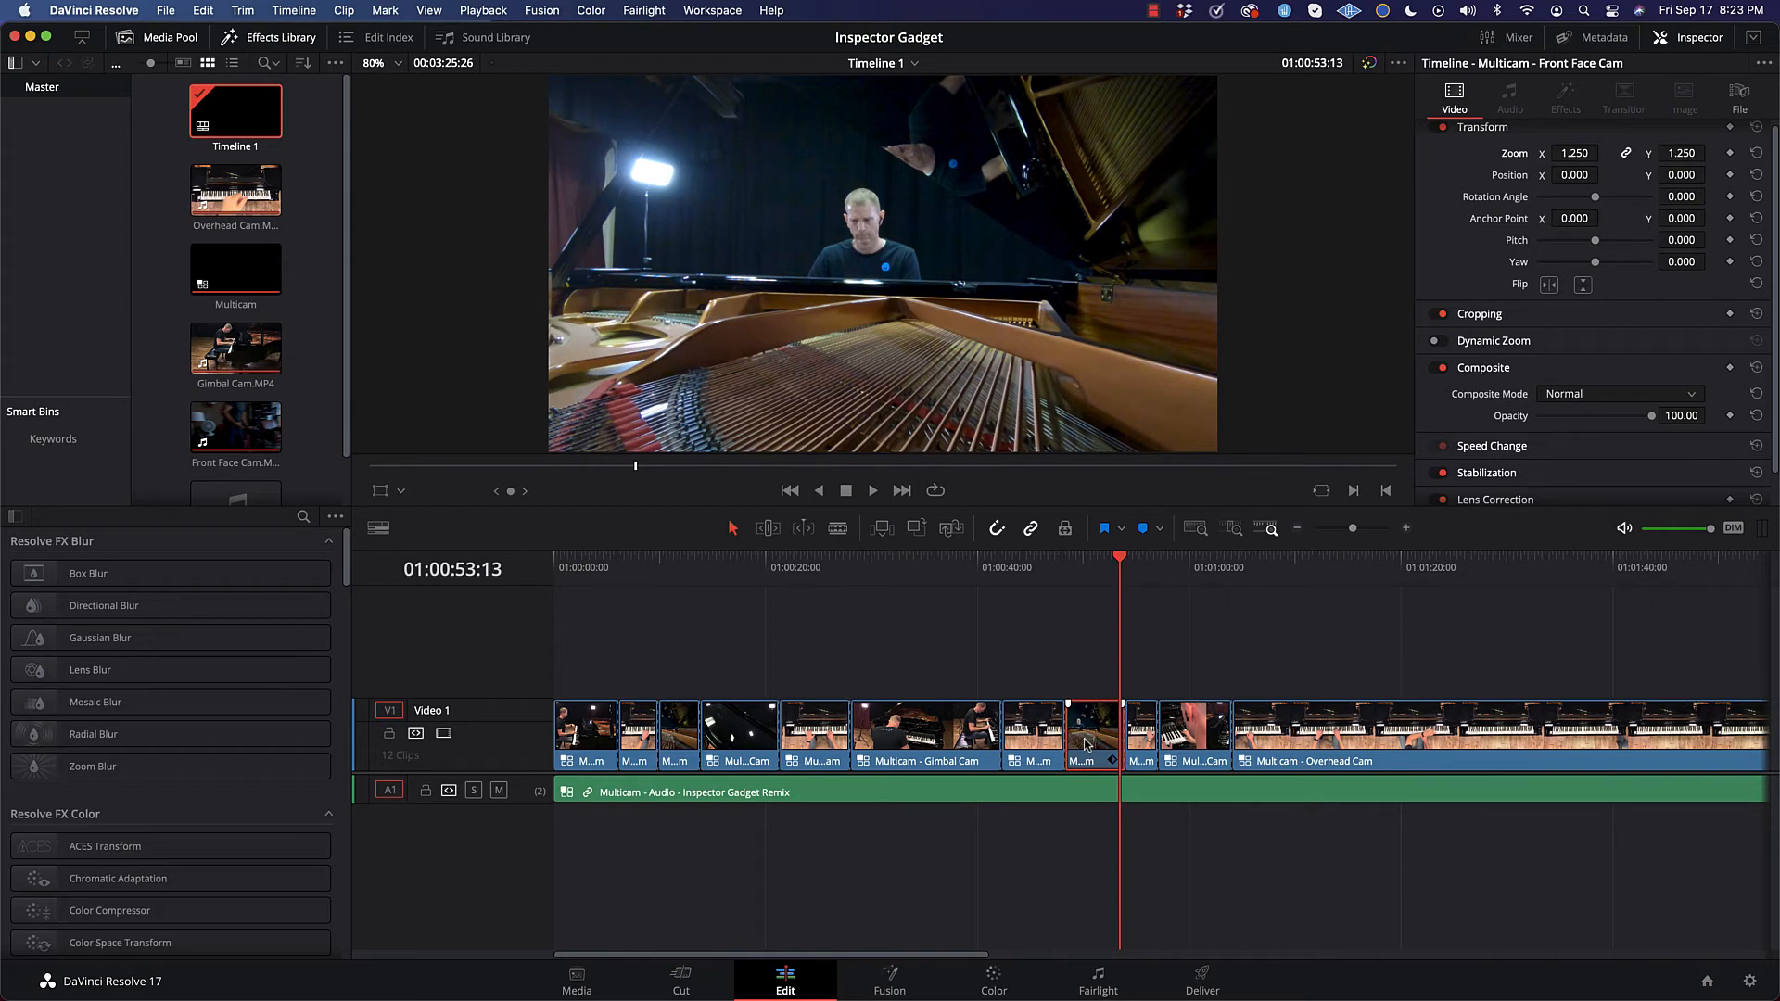
pyautogui.moveTo(1121, 564); pyautogui.dragTo(1105, 568)
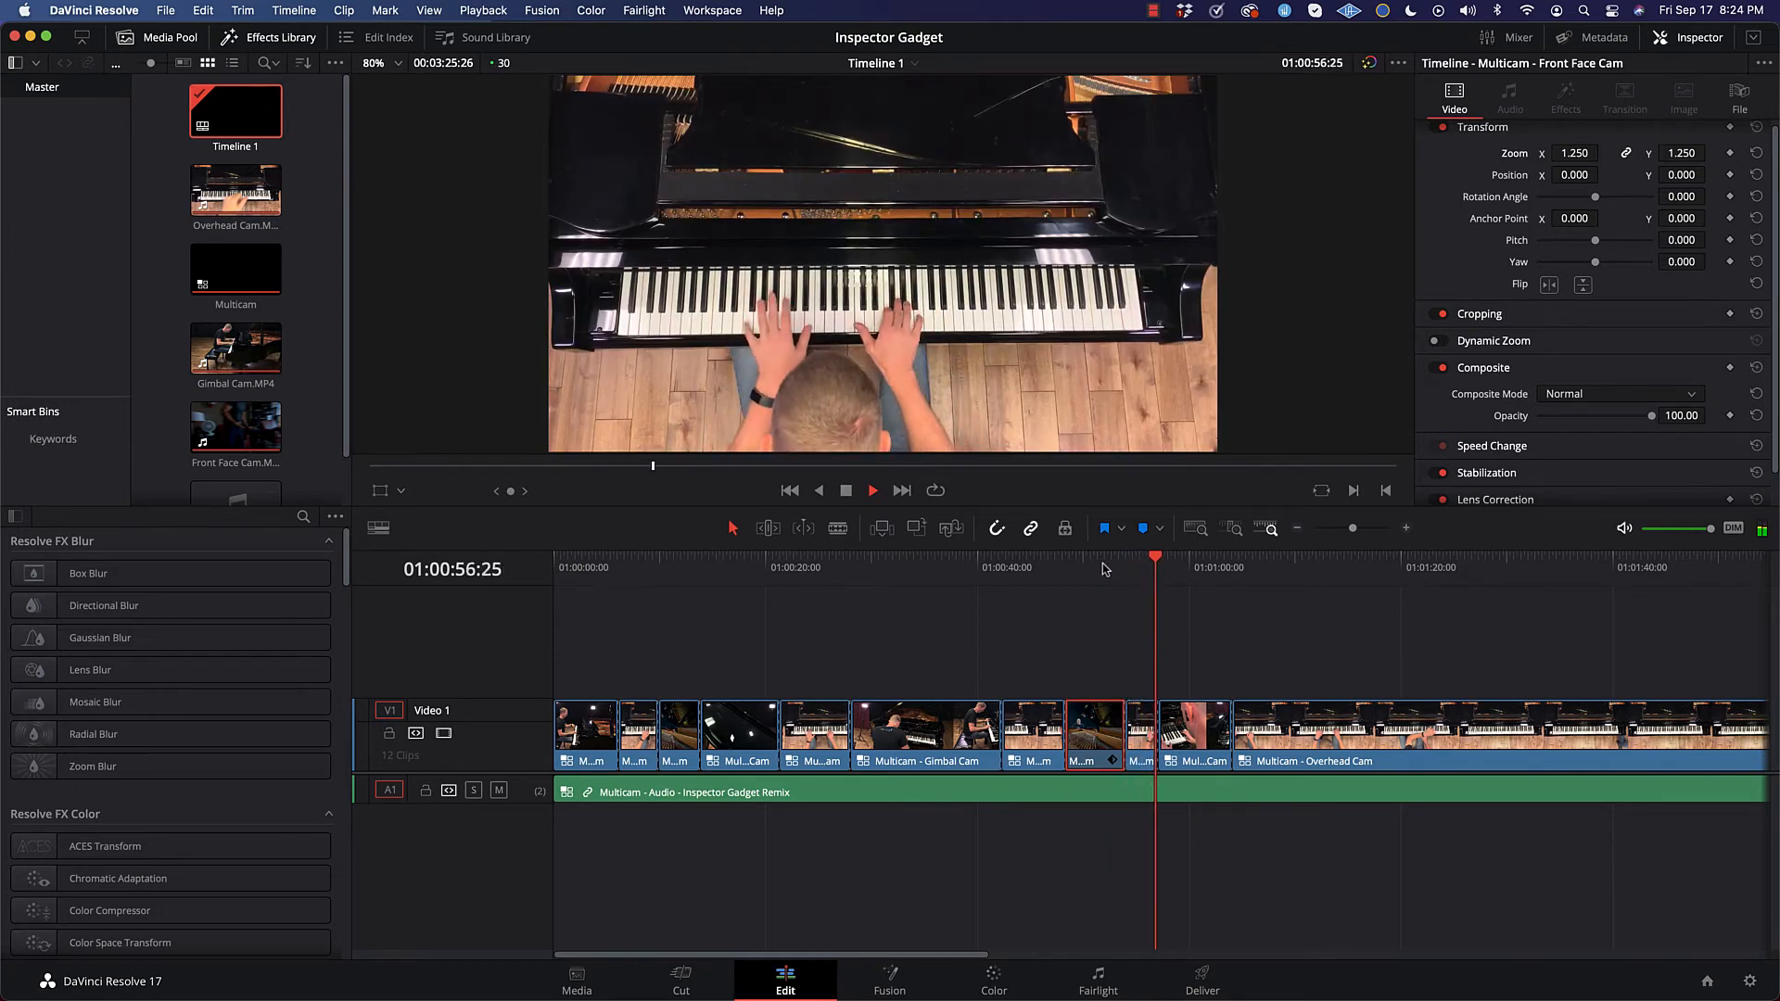
pyautogui.press('space')
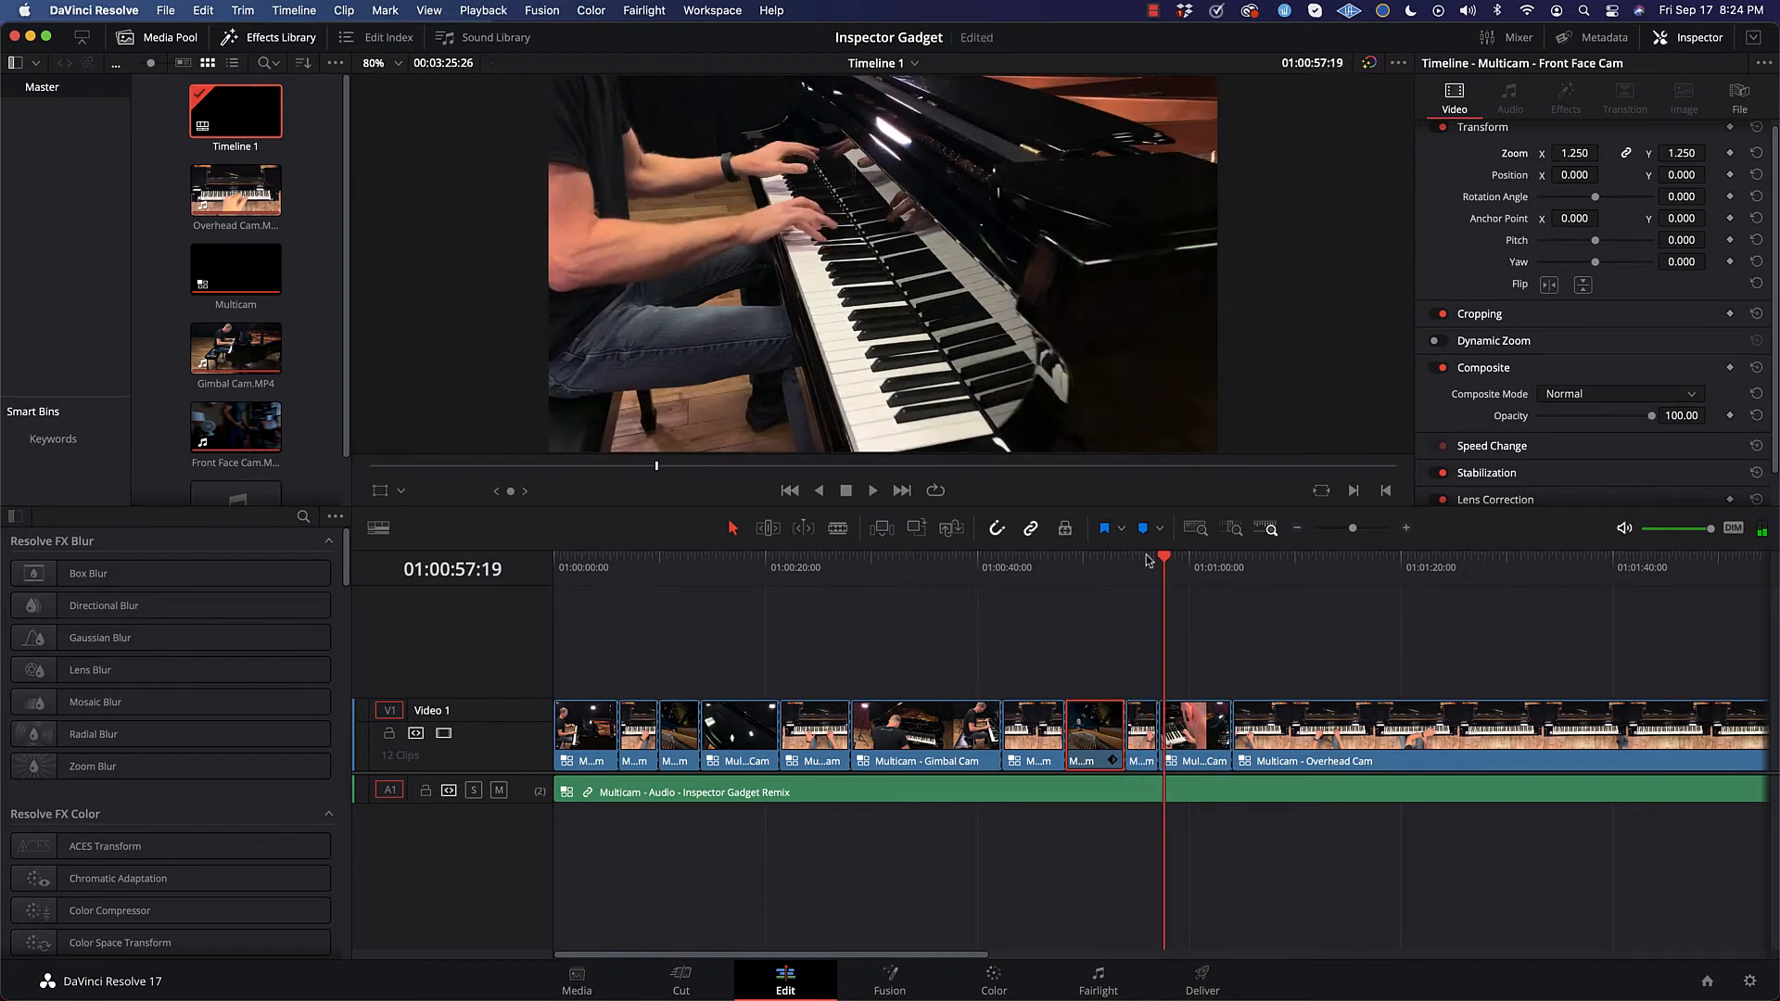
# Step: Try to trim the edges at the cut near 54 s, between the Front Face Cam segment and the following Overhead Cam segment
pyautogui.click(1126, 564)
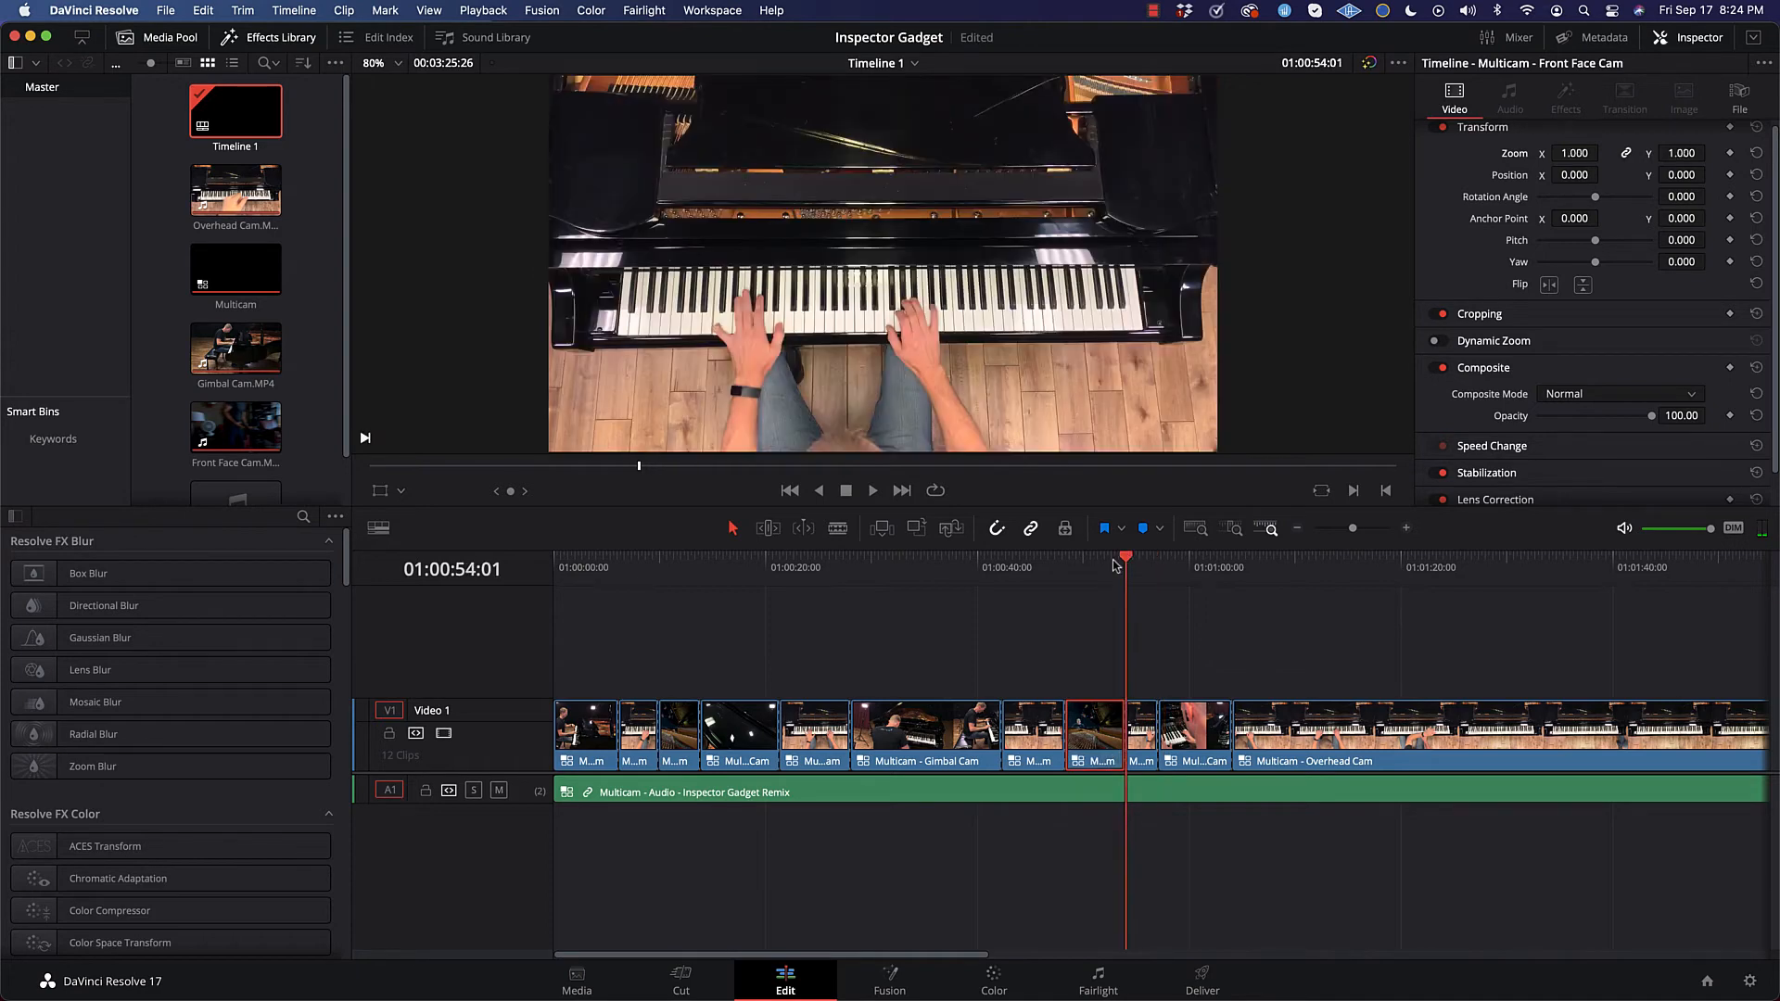
pyautogui.click(1123, 560)
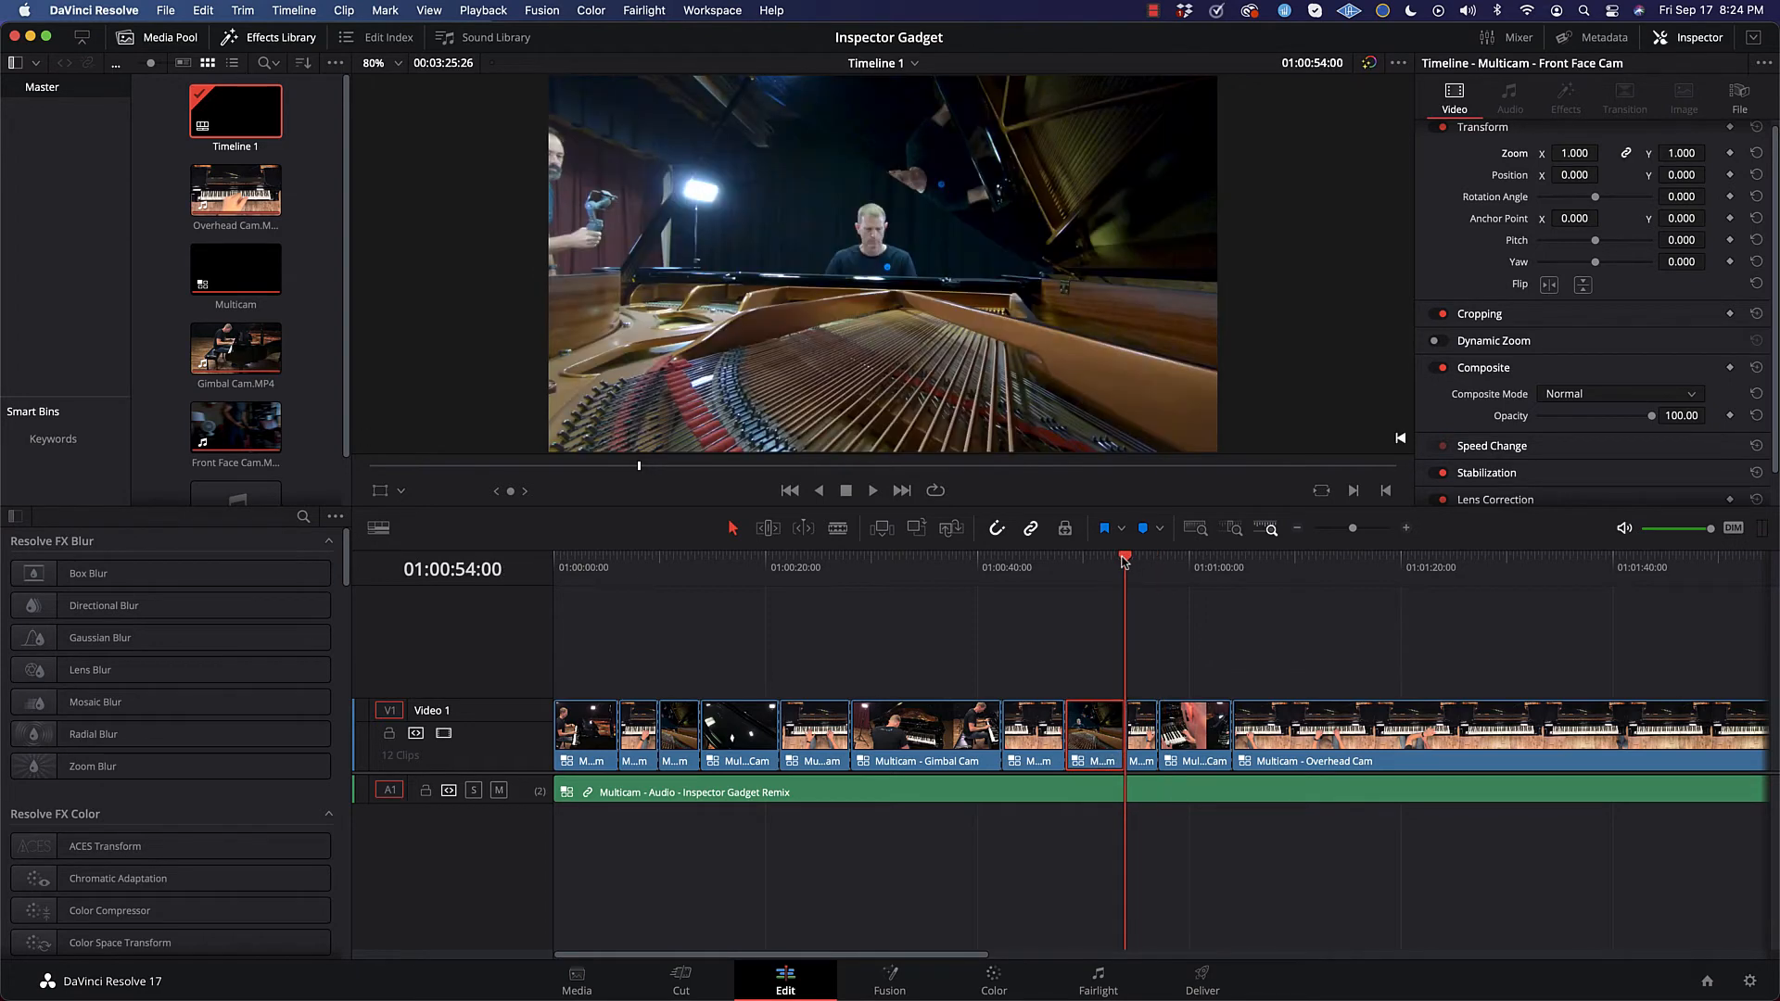
pyautogui.moveTo(1116, 730)
pyautogui.mouseDown()
pyautogui.moveTo(1097, 736)
pyautogui.moveTo(1124, 731)
pyautogui.mouseUp()
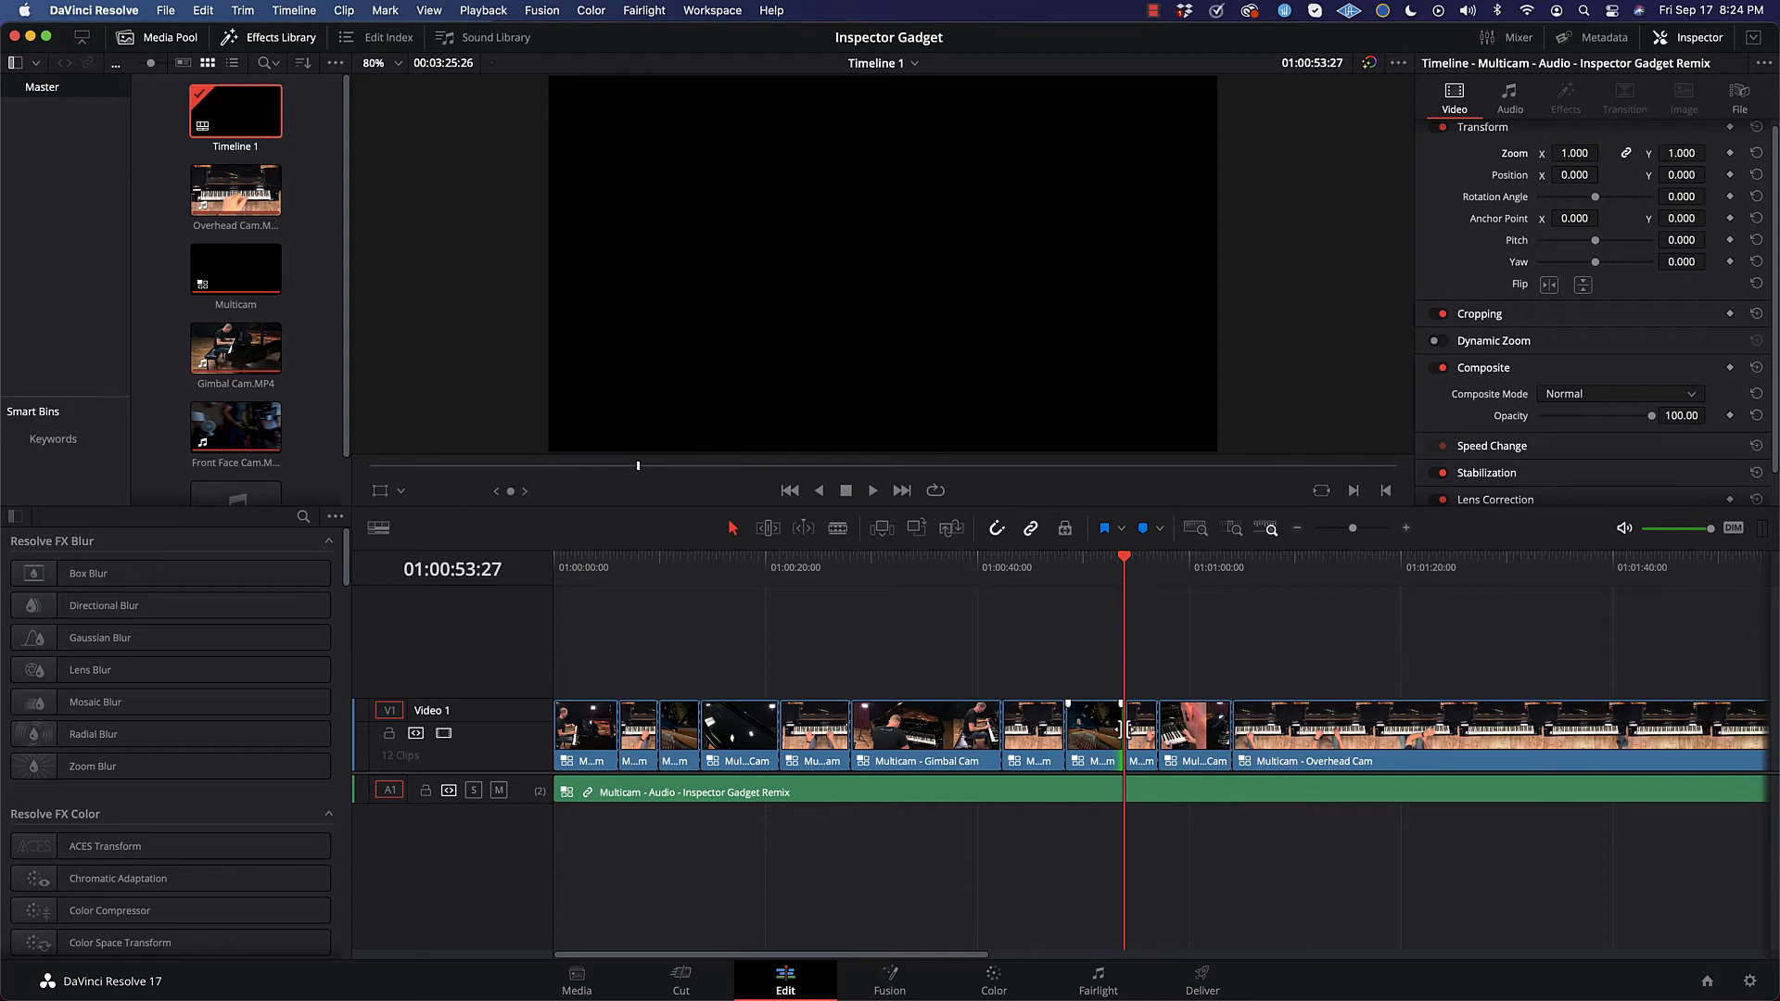
pyautogui.moveTo(1124, 731)
pyautogui.mouseDown()
pyautogui.moveTo(1097, 733)
pyautogui.moveTo(1117, 728)
pyautogui.mouseUp()
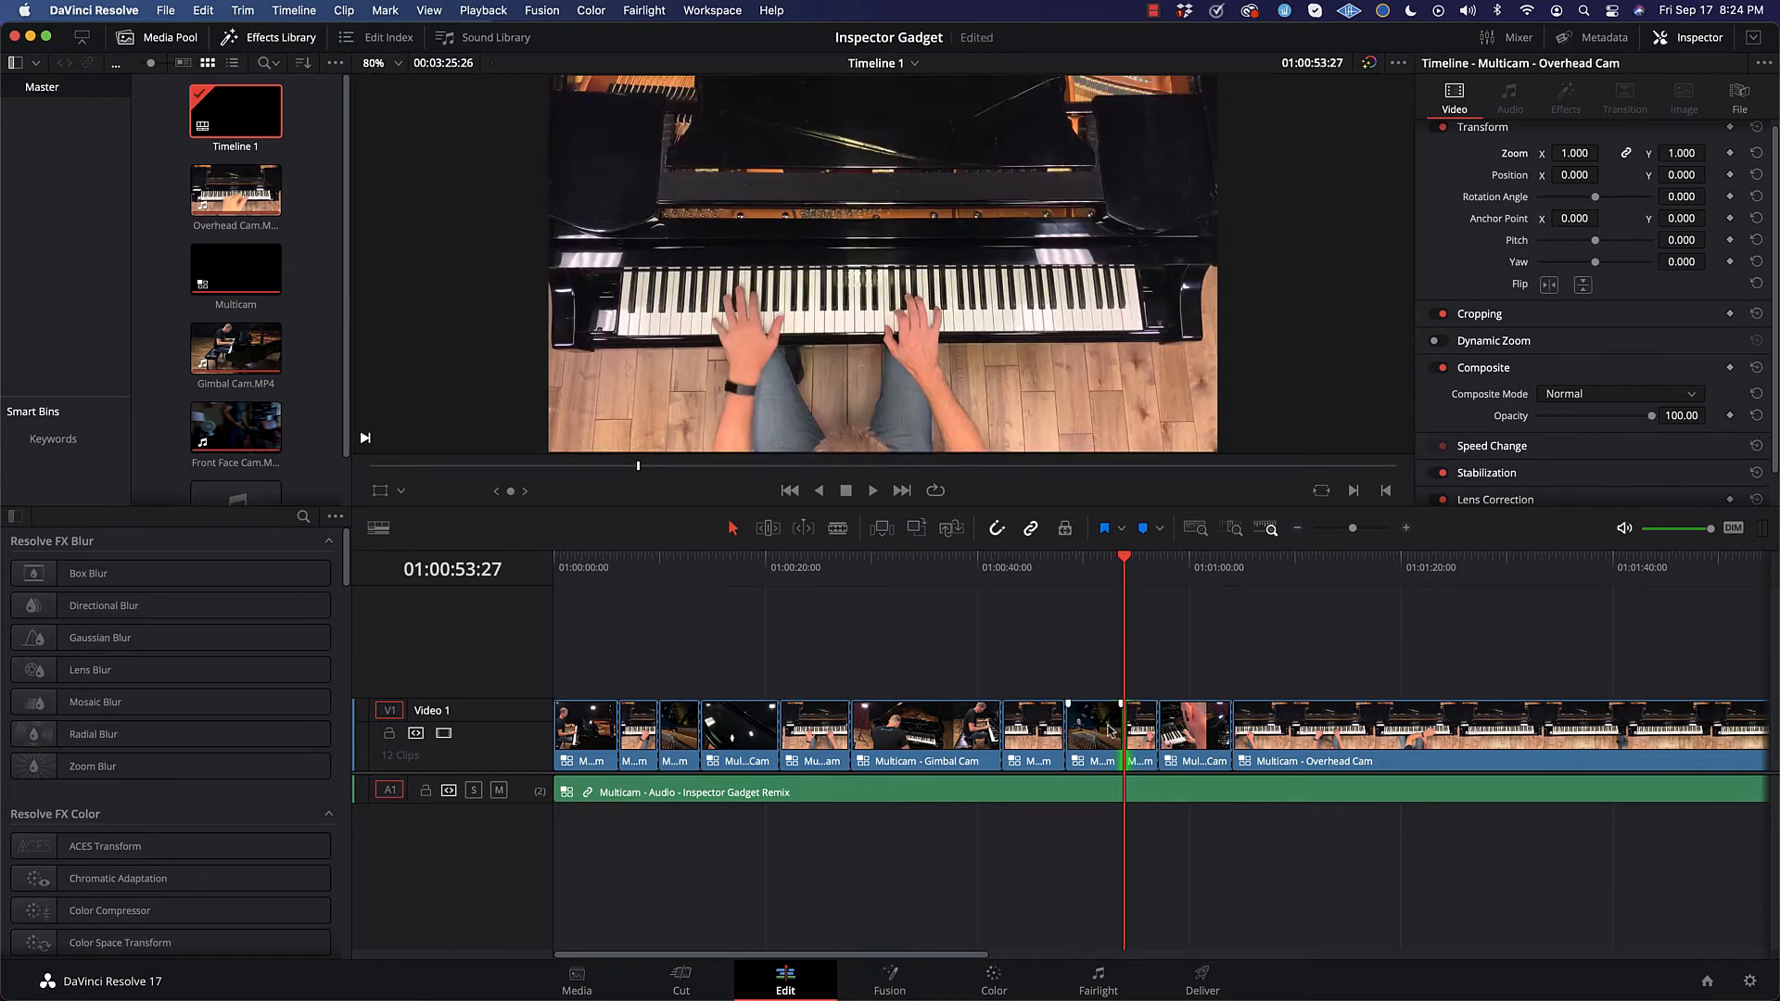
# Step: Roll the cut from the Front Face Cam segment to the following Overhead Cam segment earlier, to 01:00:52:03, using trim edit mode
pyautogui.click(1111, 568)
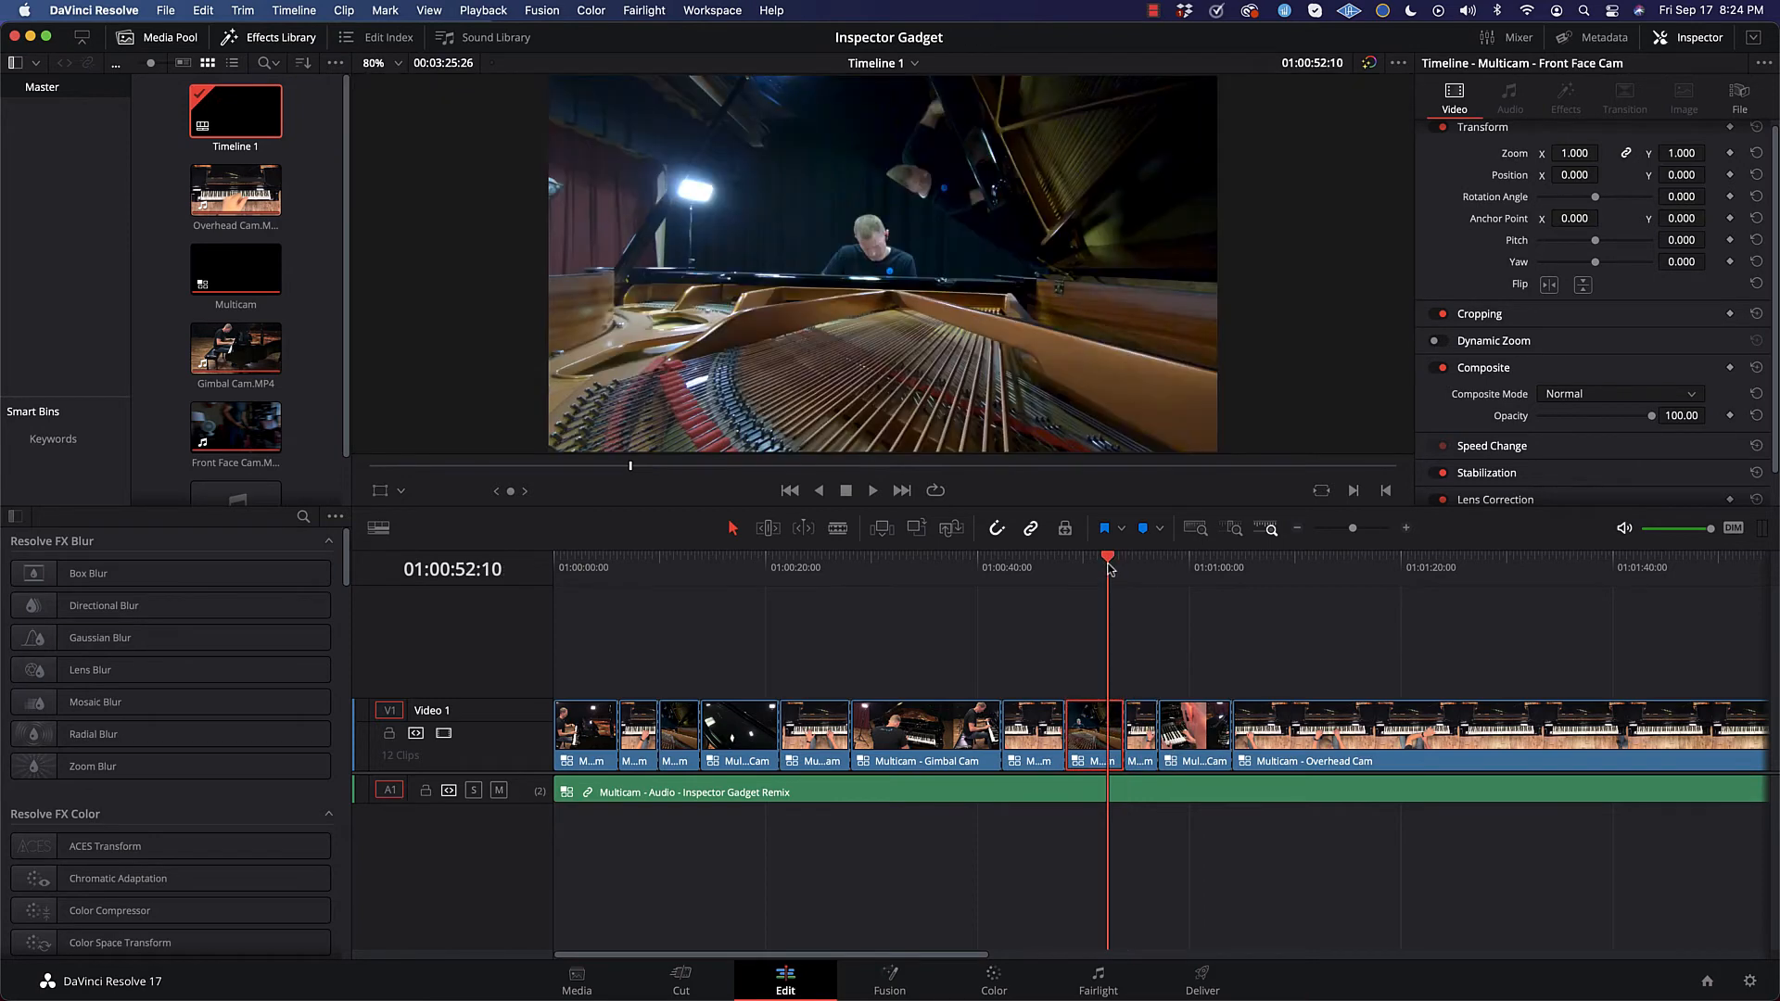
pyautogui.press('Down')
pyautogui.click(1109, 568)
pyautogui.press('Left')
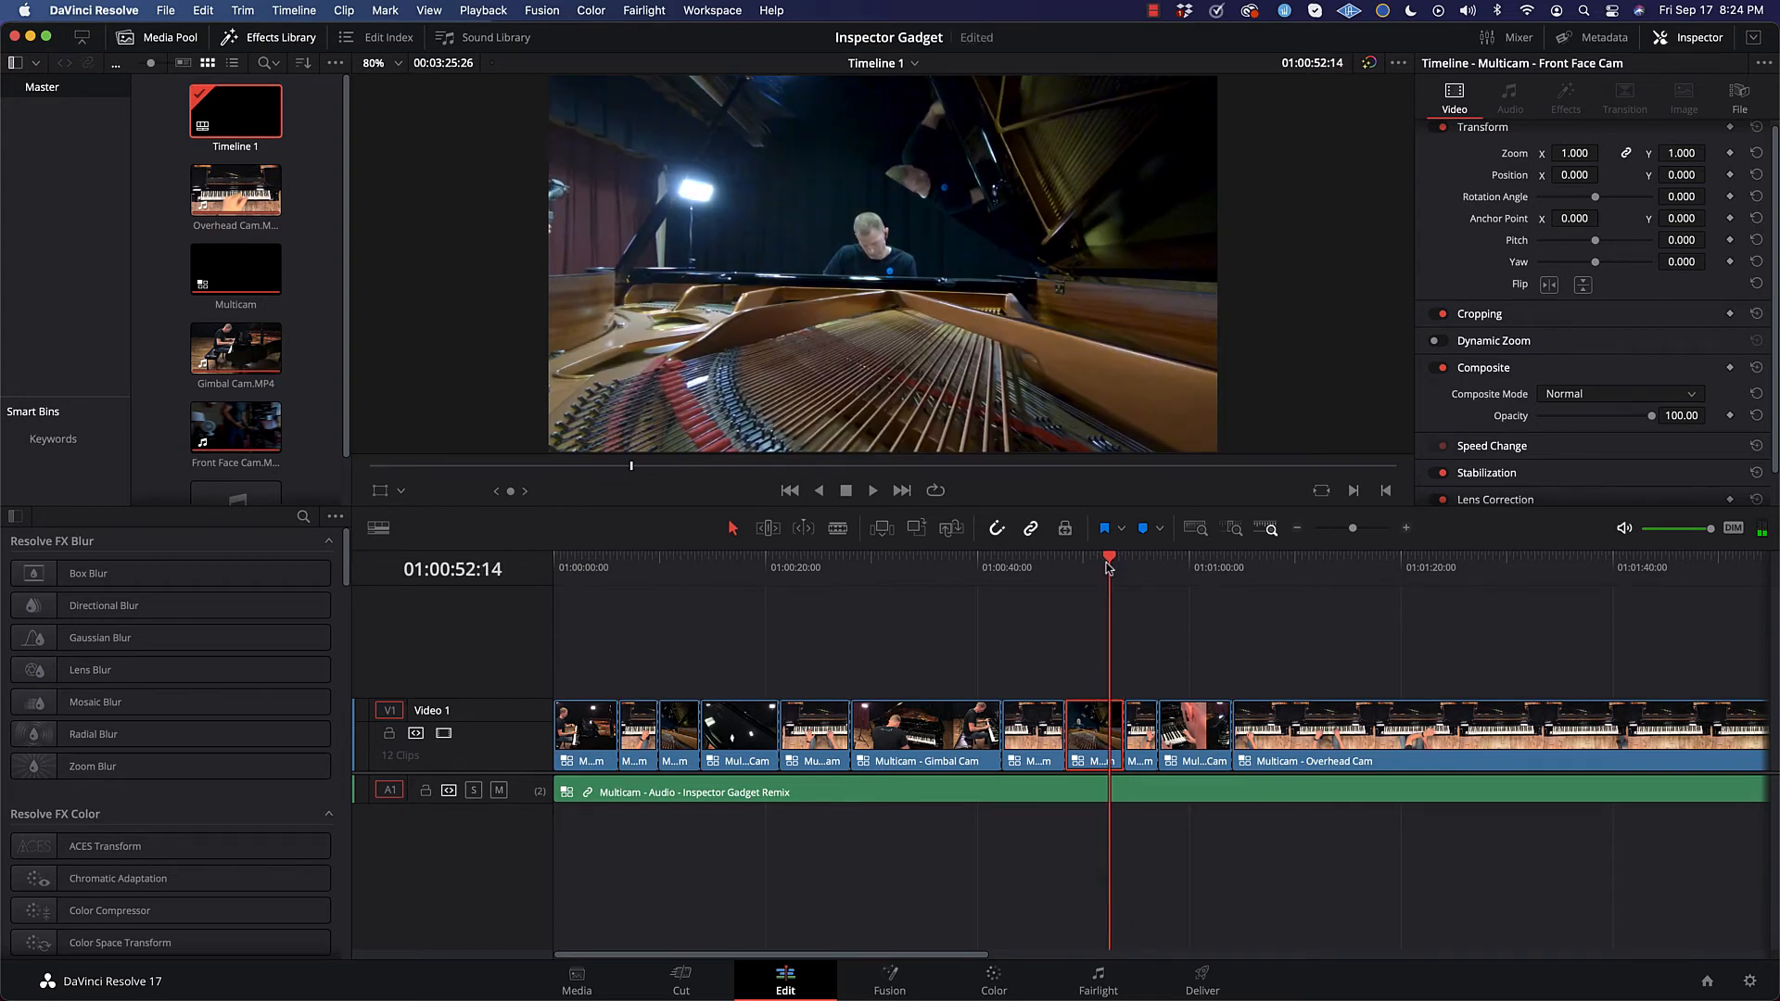
pyautogui.press('Down')
pyautogui.press('Left')
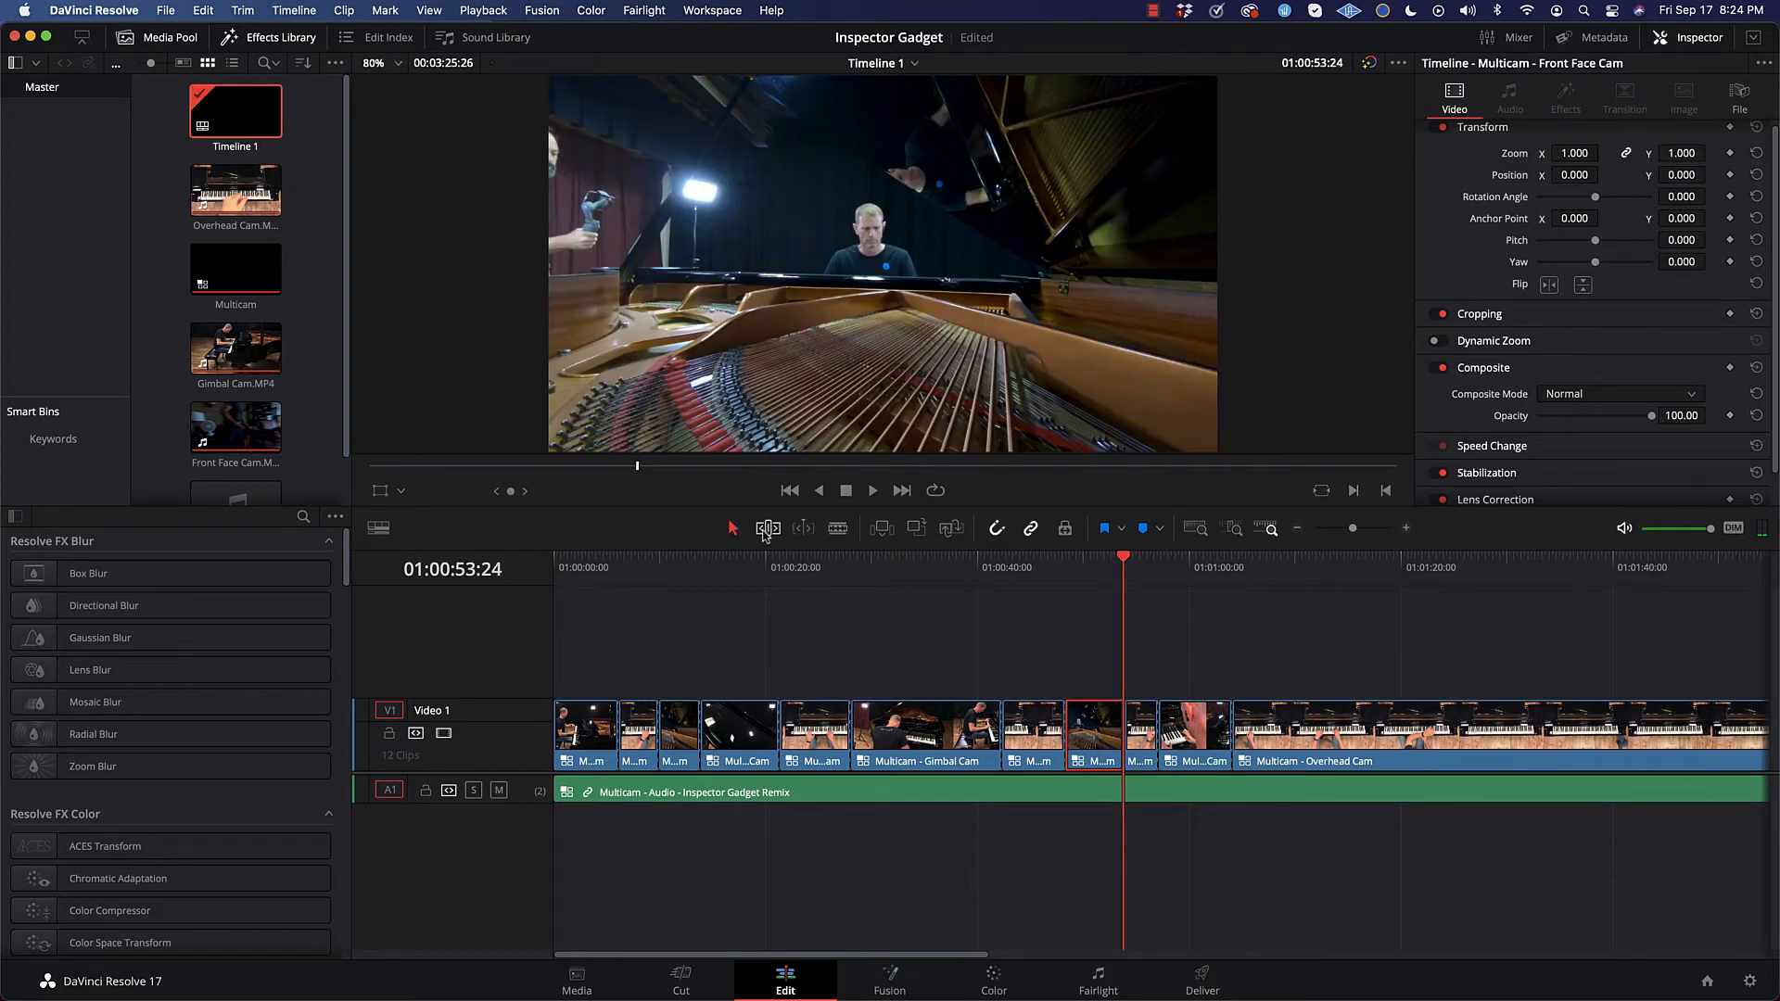
pyautogui.click(767, 531)
pyautogui.moveTo(1119, 742); pyautogui.dragTo(1105, 740)
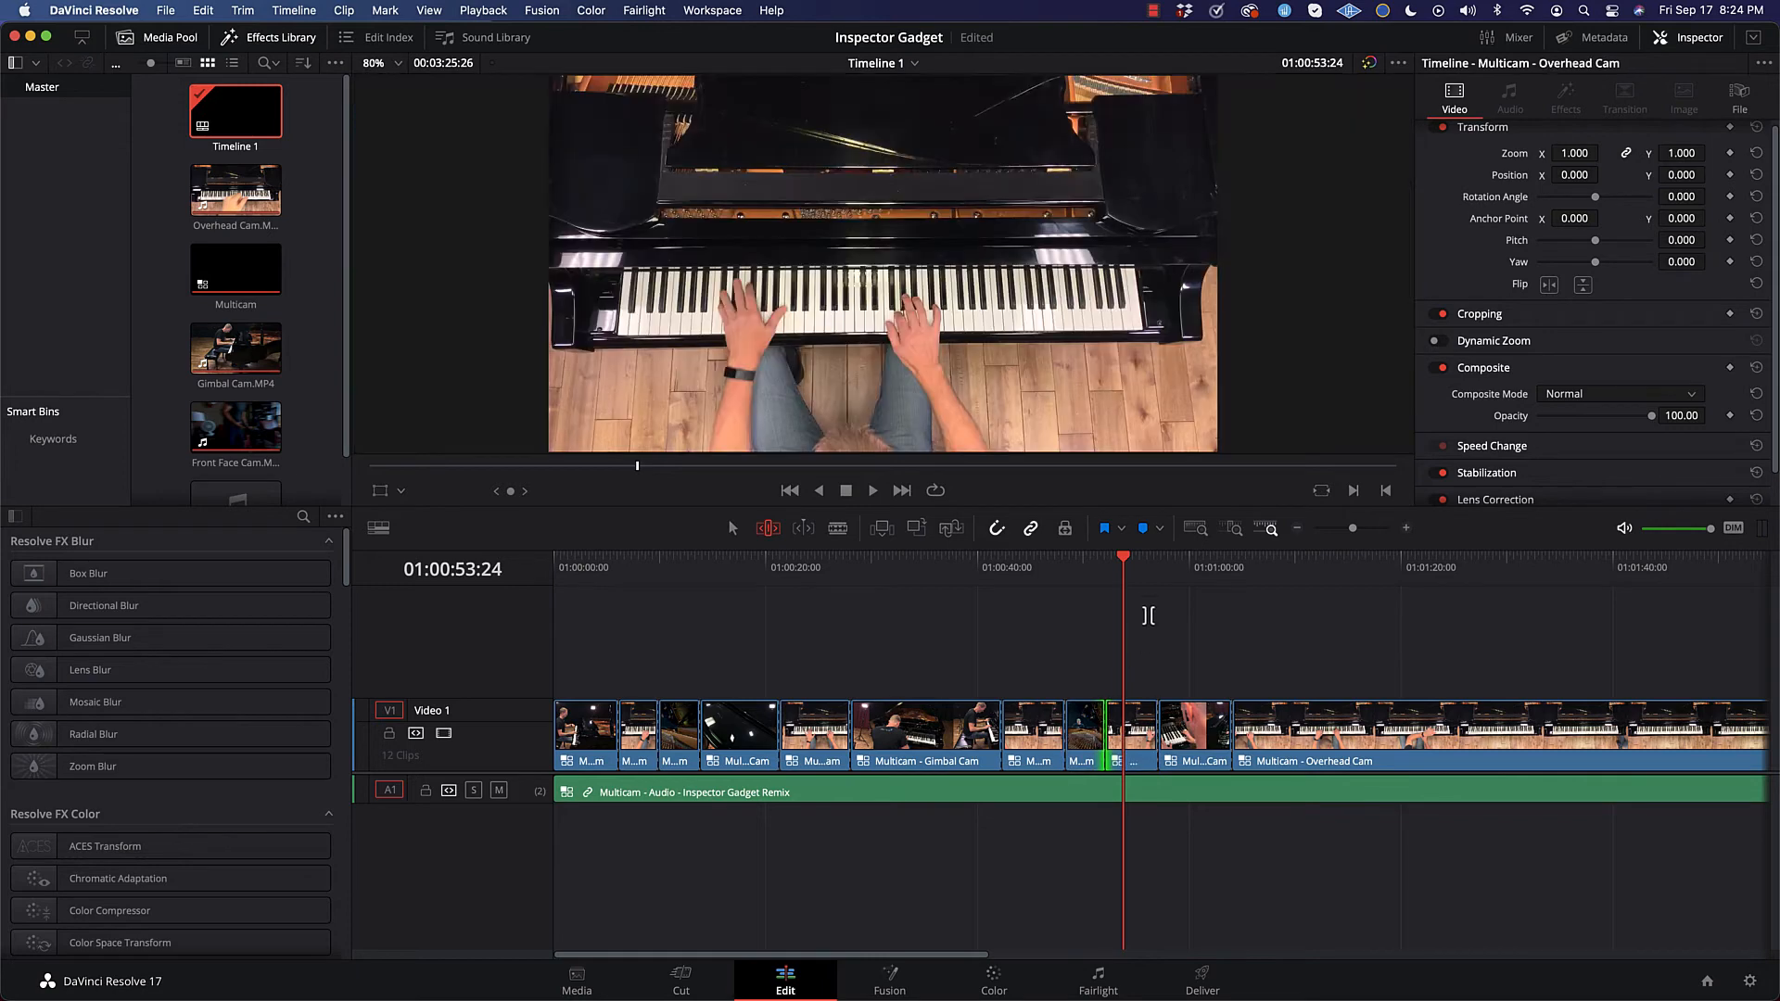
# Step: Examine the frames on either side of the rolled cut between Front Face Cam and Overhead Cam
pyautogui.moveTo(1126, 570); pyautogui.dragTo(1116, 567)
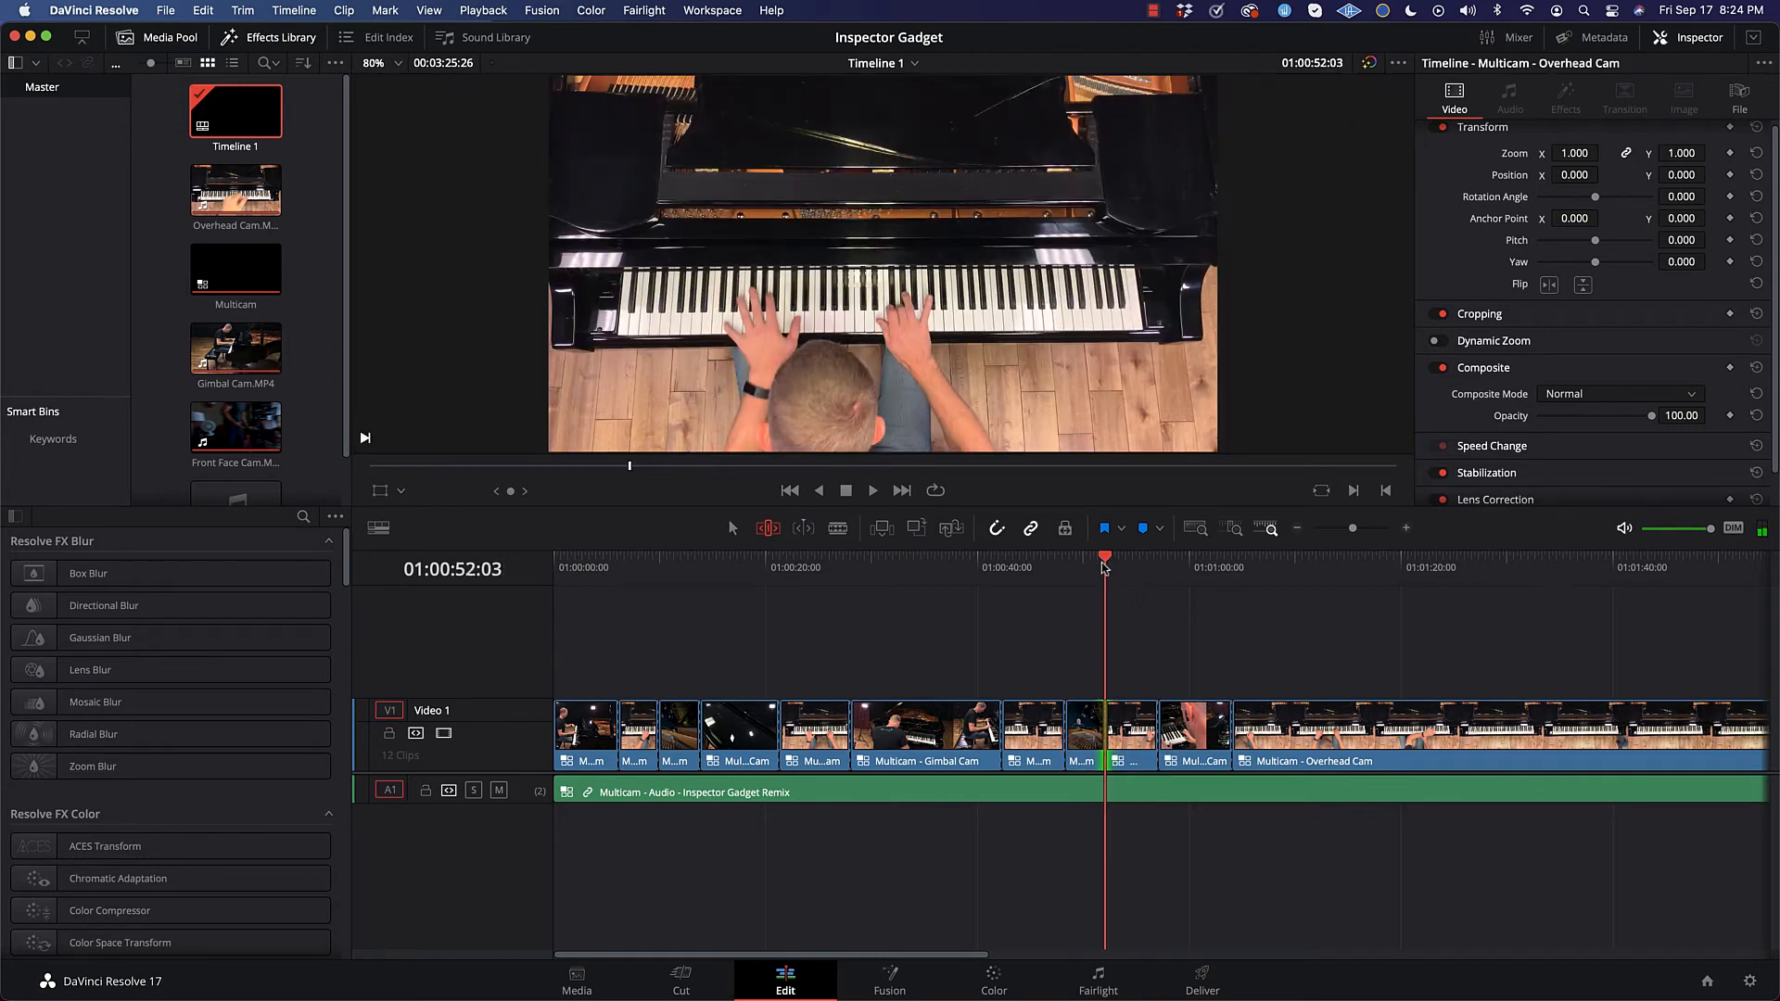
pyautogui.press('Right')
pyautogui.press('Right')
pyautogui.press('Right')
pyautogui.press('Right')
pyautogui.press('Right')
pyautogui.press('Right')
pyautogui.press('Right')
pyautogui.press('Right')
pyautogui.press('Right')
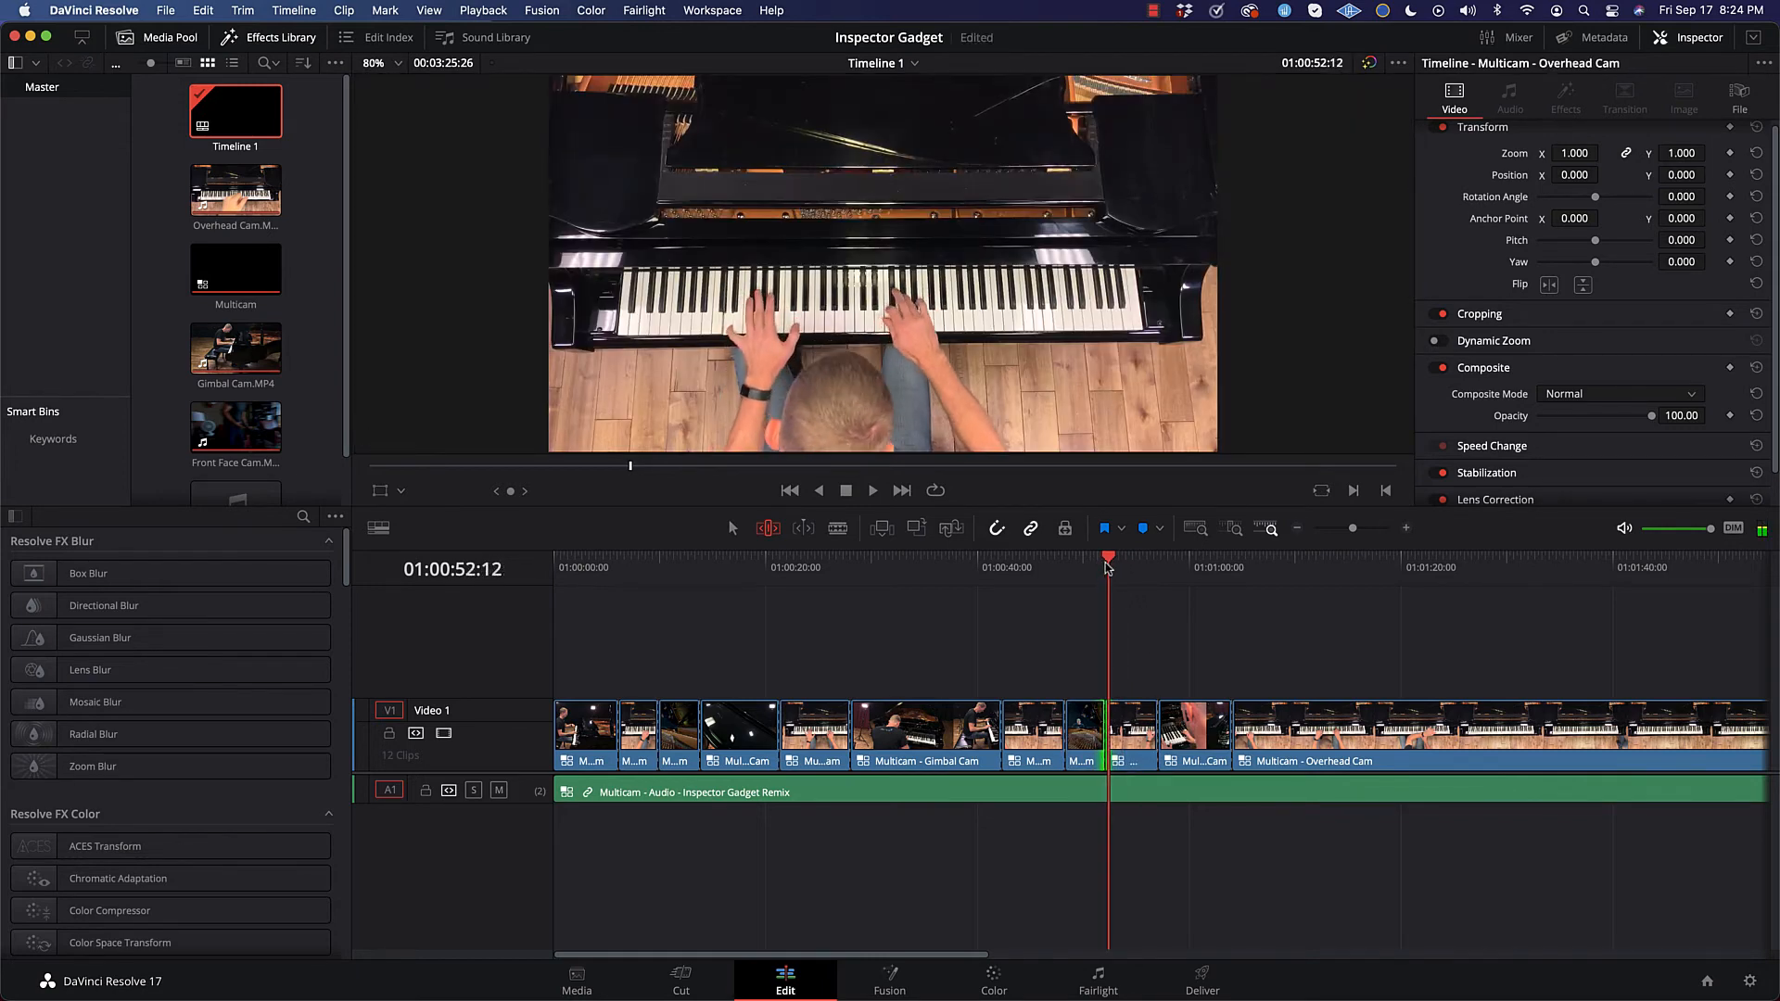
pyautogui.hscroll(2, 1101, 568)
pyautogui.press('Left')
pyautogui.press('Left')
pyautogui.press('Left')
pyautogui.press('Left')
pyautogui.press('Left')
pyautogui.press('Left')
pyautogui.press('Left')
pyautogui.press('Left')
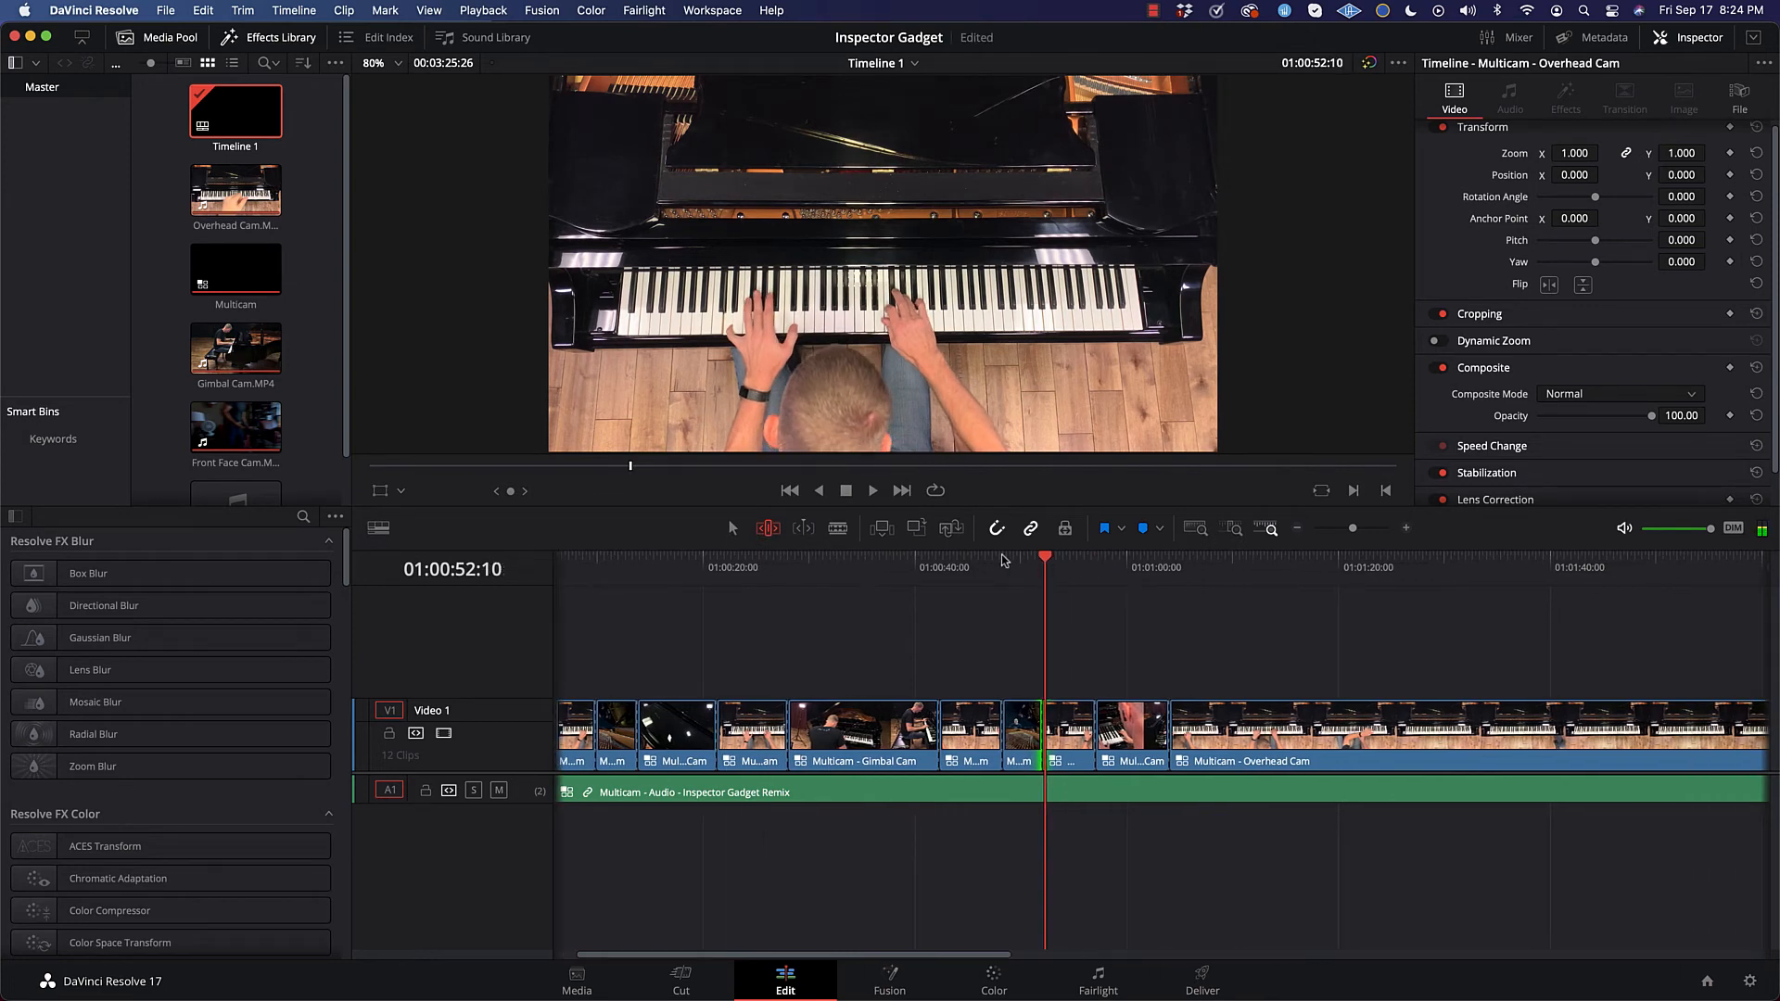
pyautogui.press('Left')
pyautogui.press('Left')
pyautogui.press('Left')
pyautogui.press('Left')
pyautogui.press('Left')
pyautogui.press('Left')
pyautogui.press('Left')
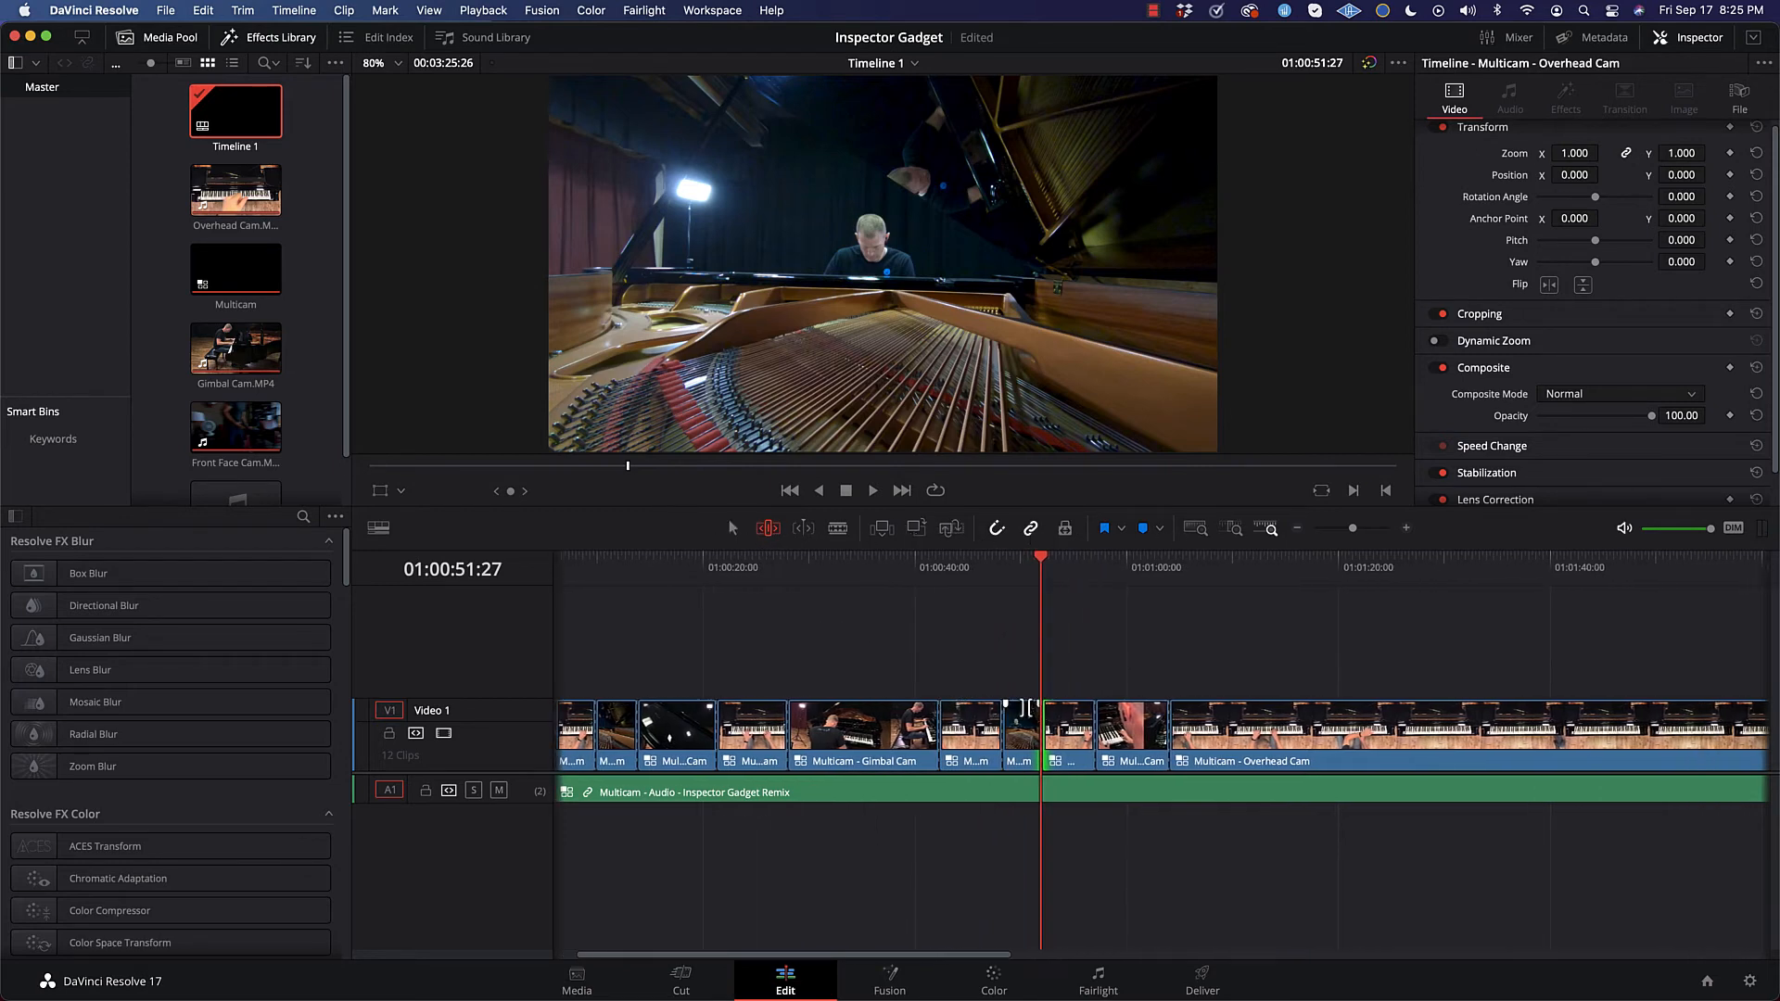
pyautogui.click(1042, 562)
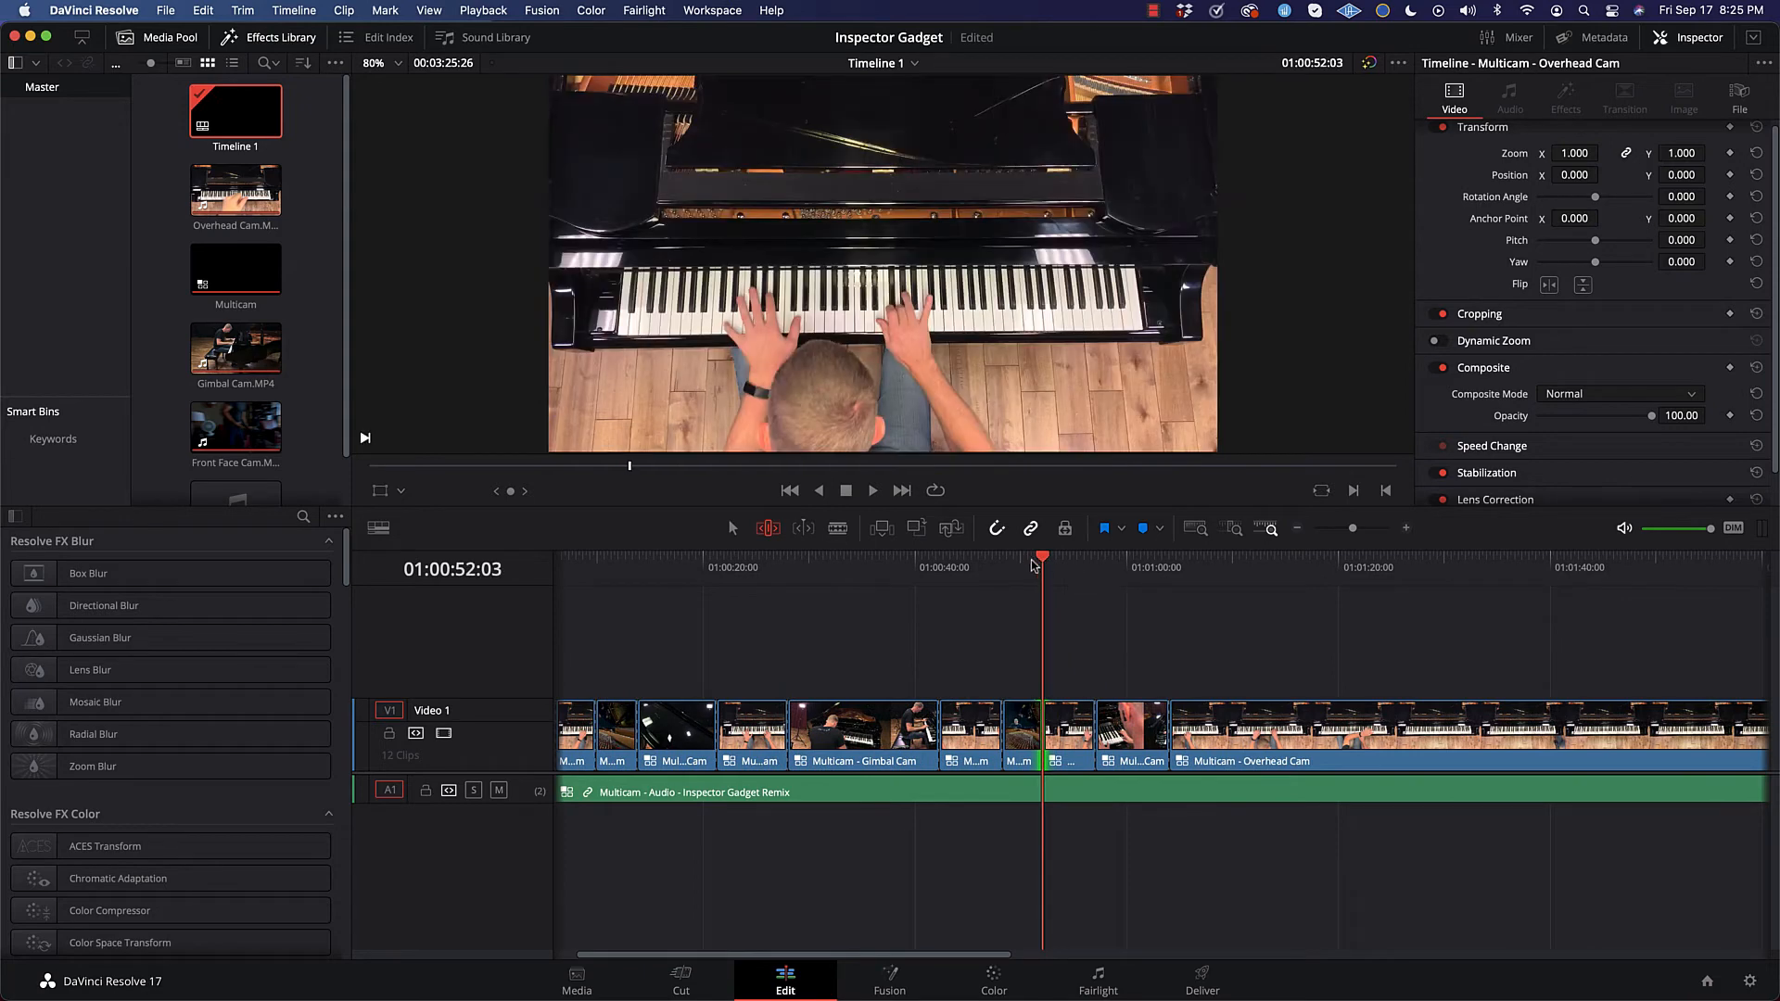
# Step: Play the edit from just before the rolled cut through the following angle changes, stopping at 01:01:06:10
pyautogui.click(1027, 561)
pyautogui.press('space')
pyautogui.press('space')
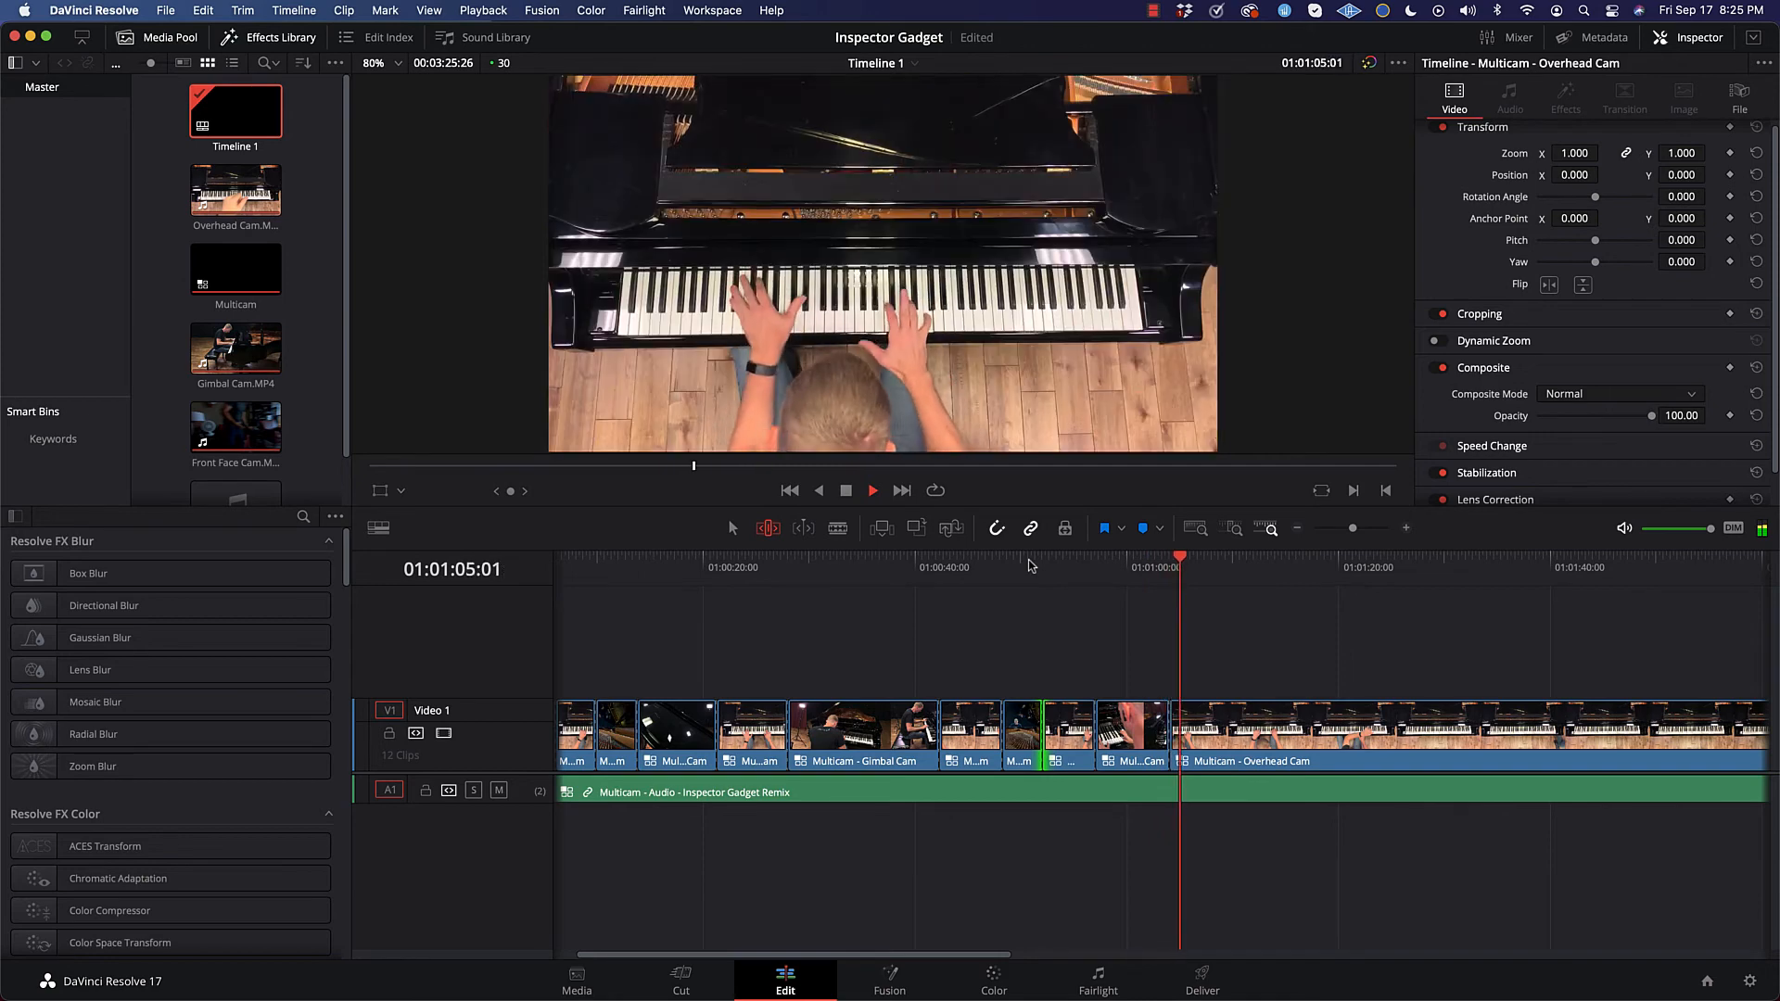
pyautogui.press('space')
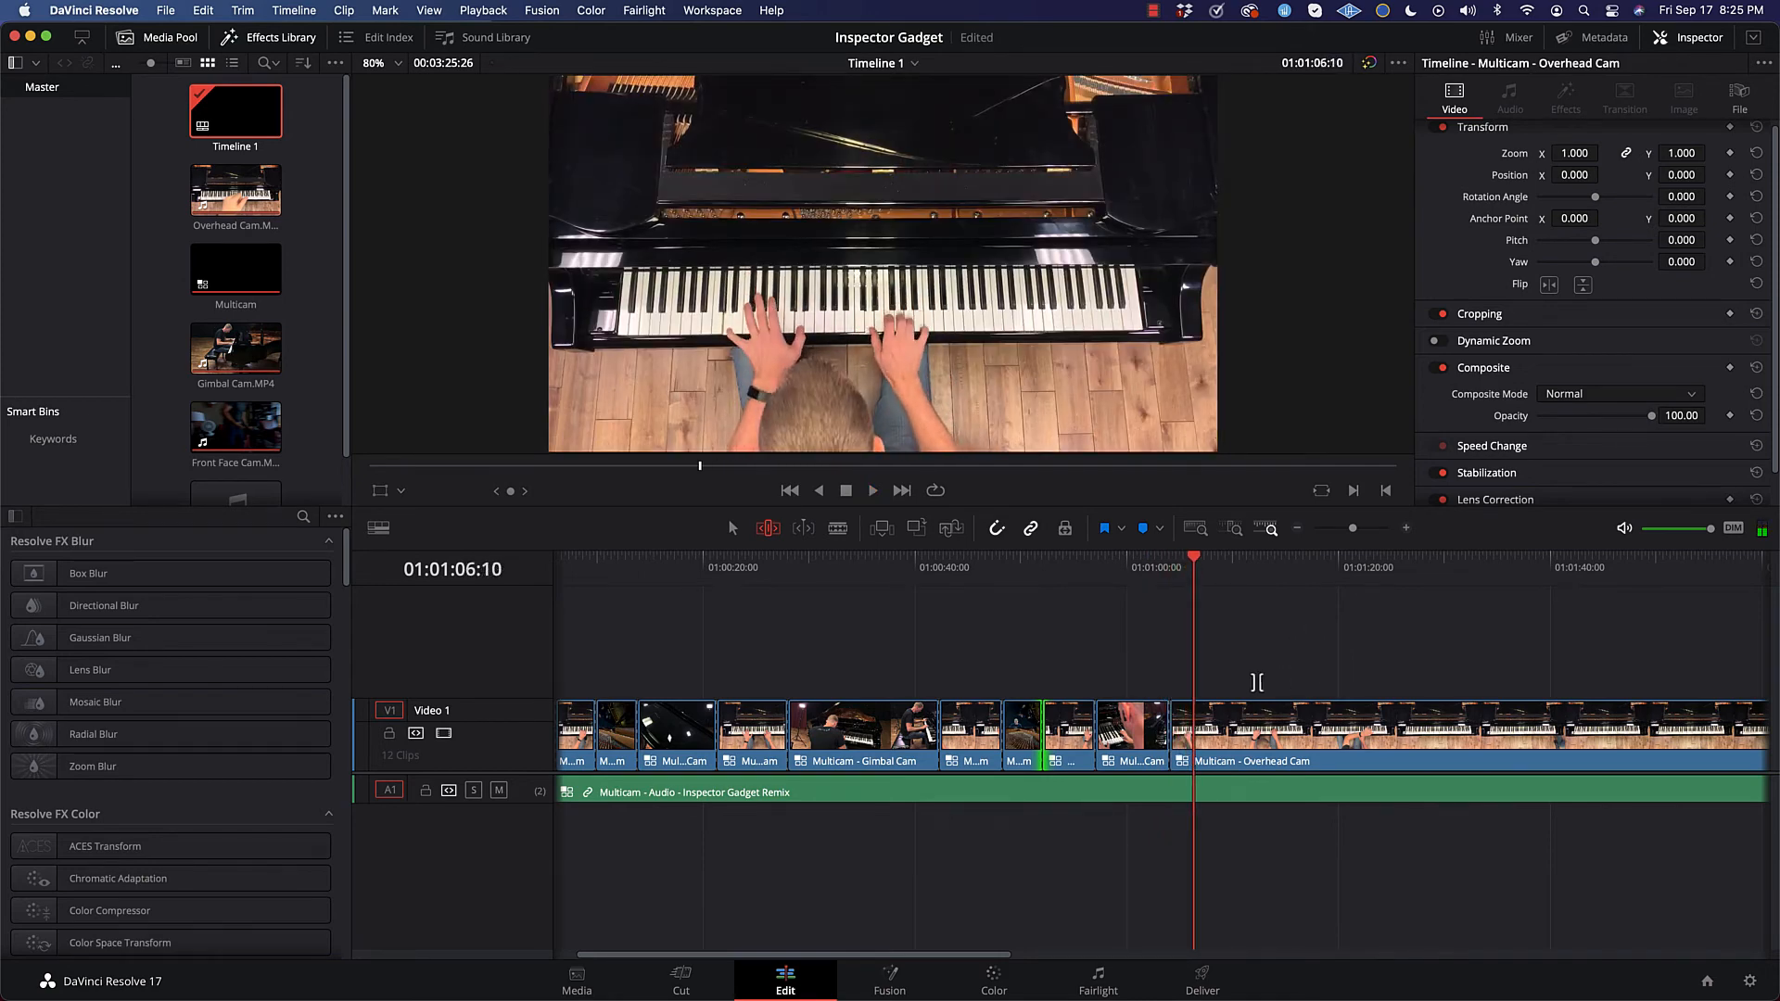
# Step: Hide the Inspector to bring back the multicam viewer, and show the Inspector again
pyautogui.click(1689, 41)
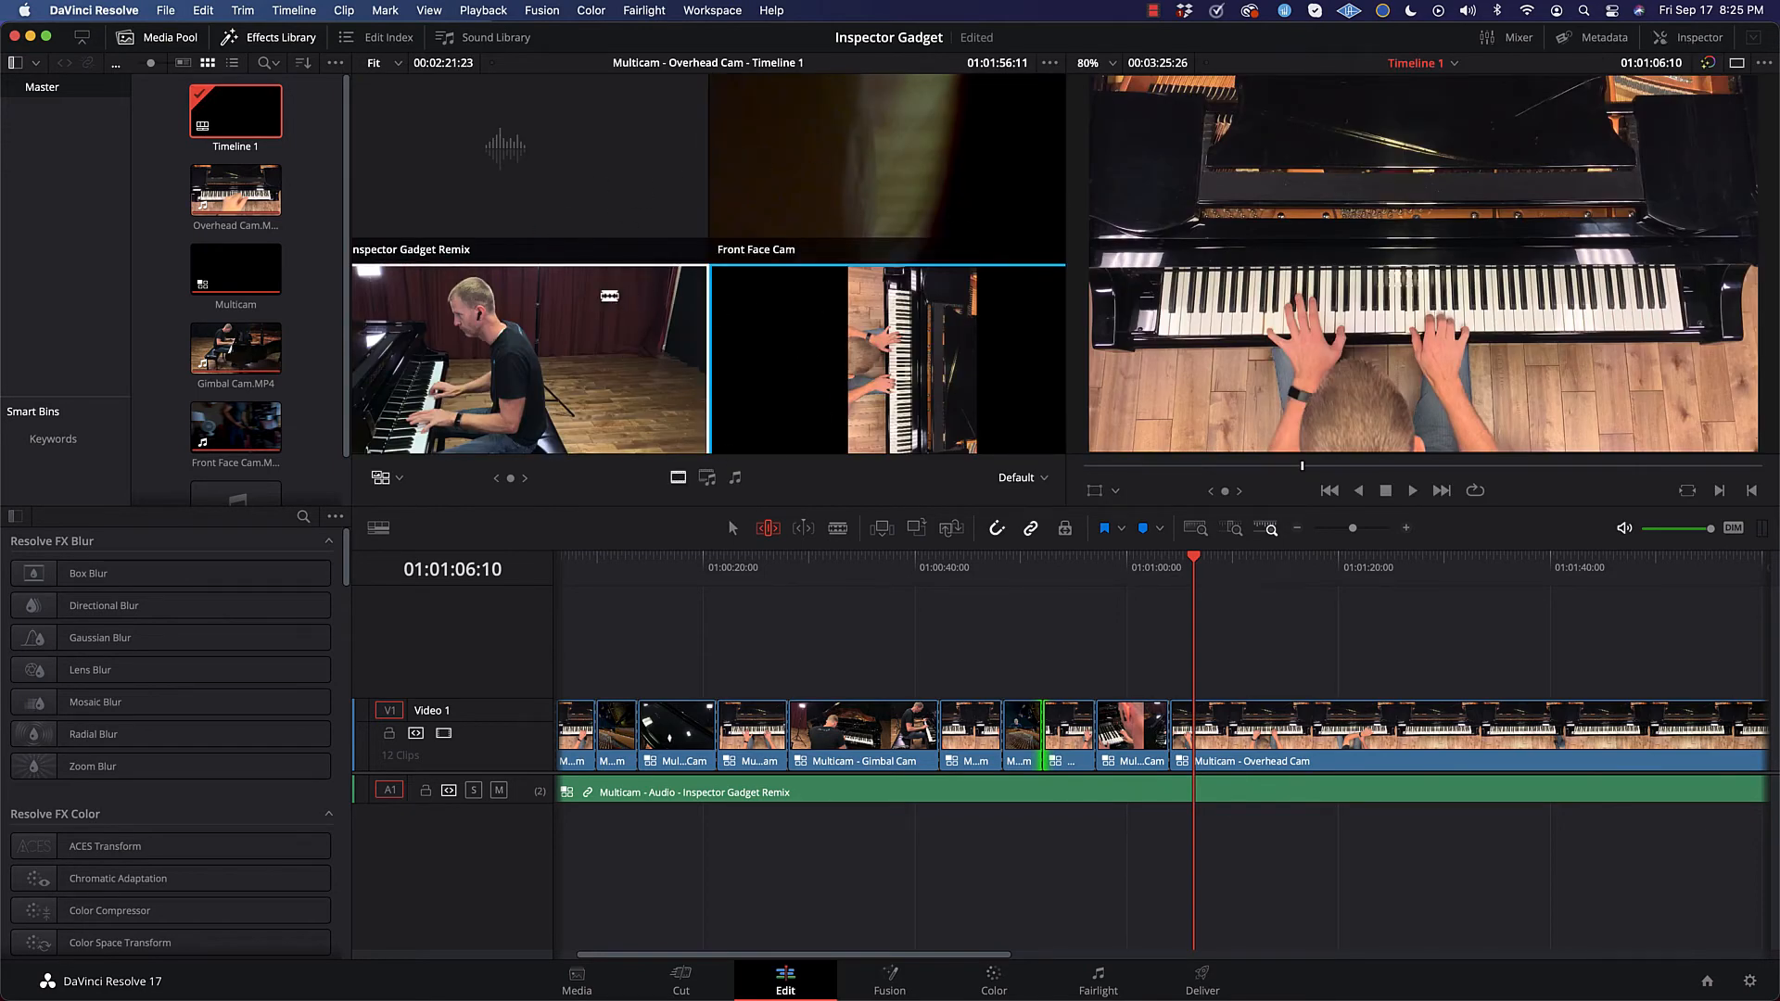
pyautogui.click(1698, 44)
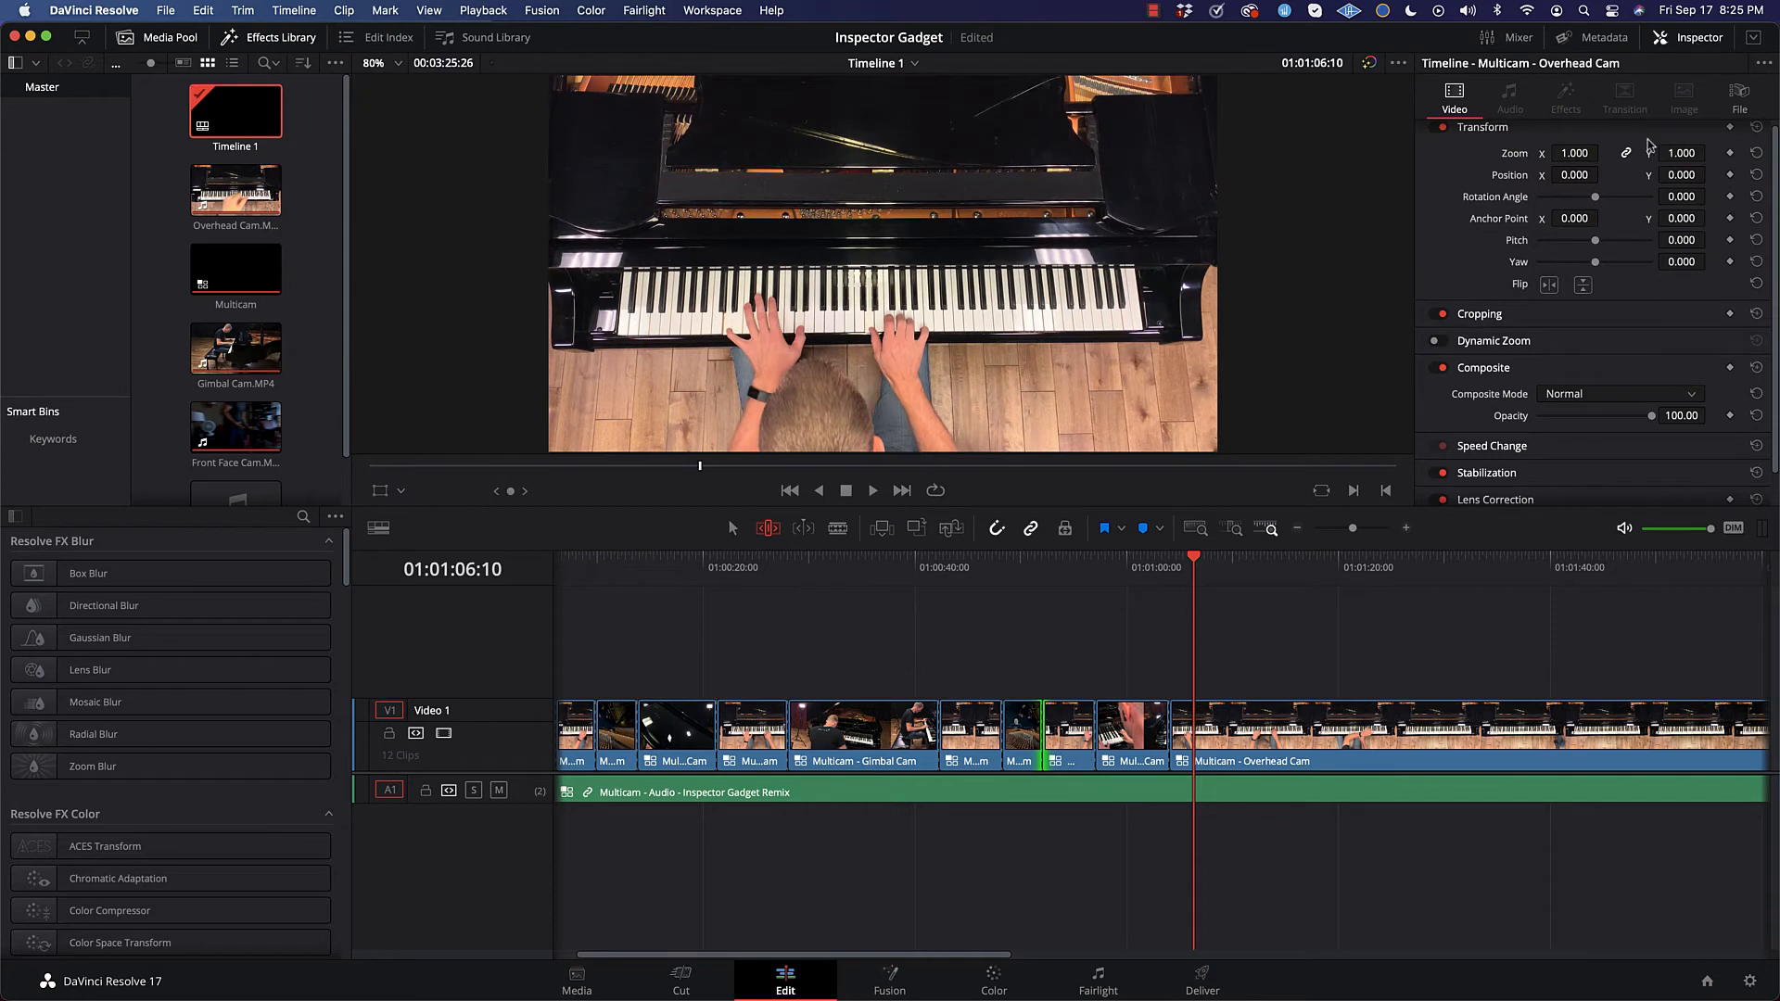
# Step: Hide the Inspector to bring back the multicam viewer and play from 01:01:01:04 through the cut to Overhead Cam
pyautogui.click(1701, 42)
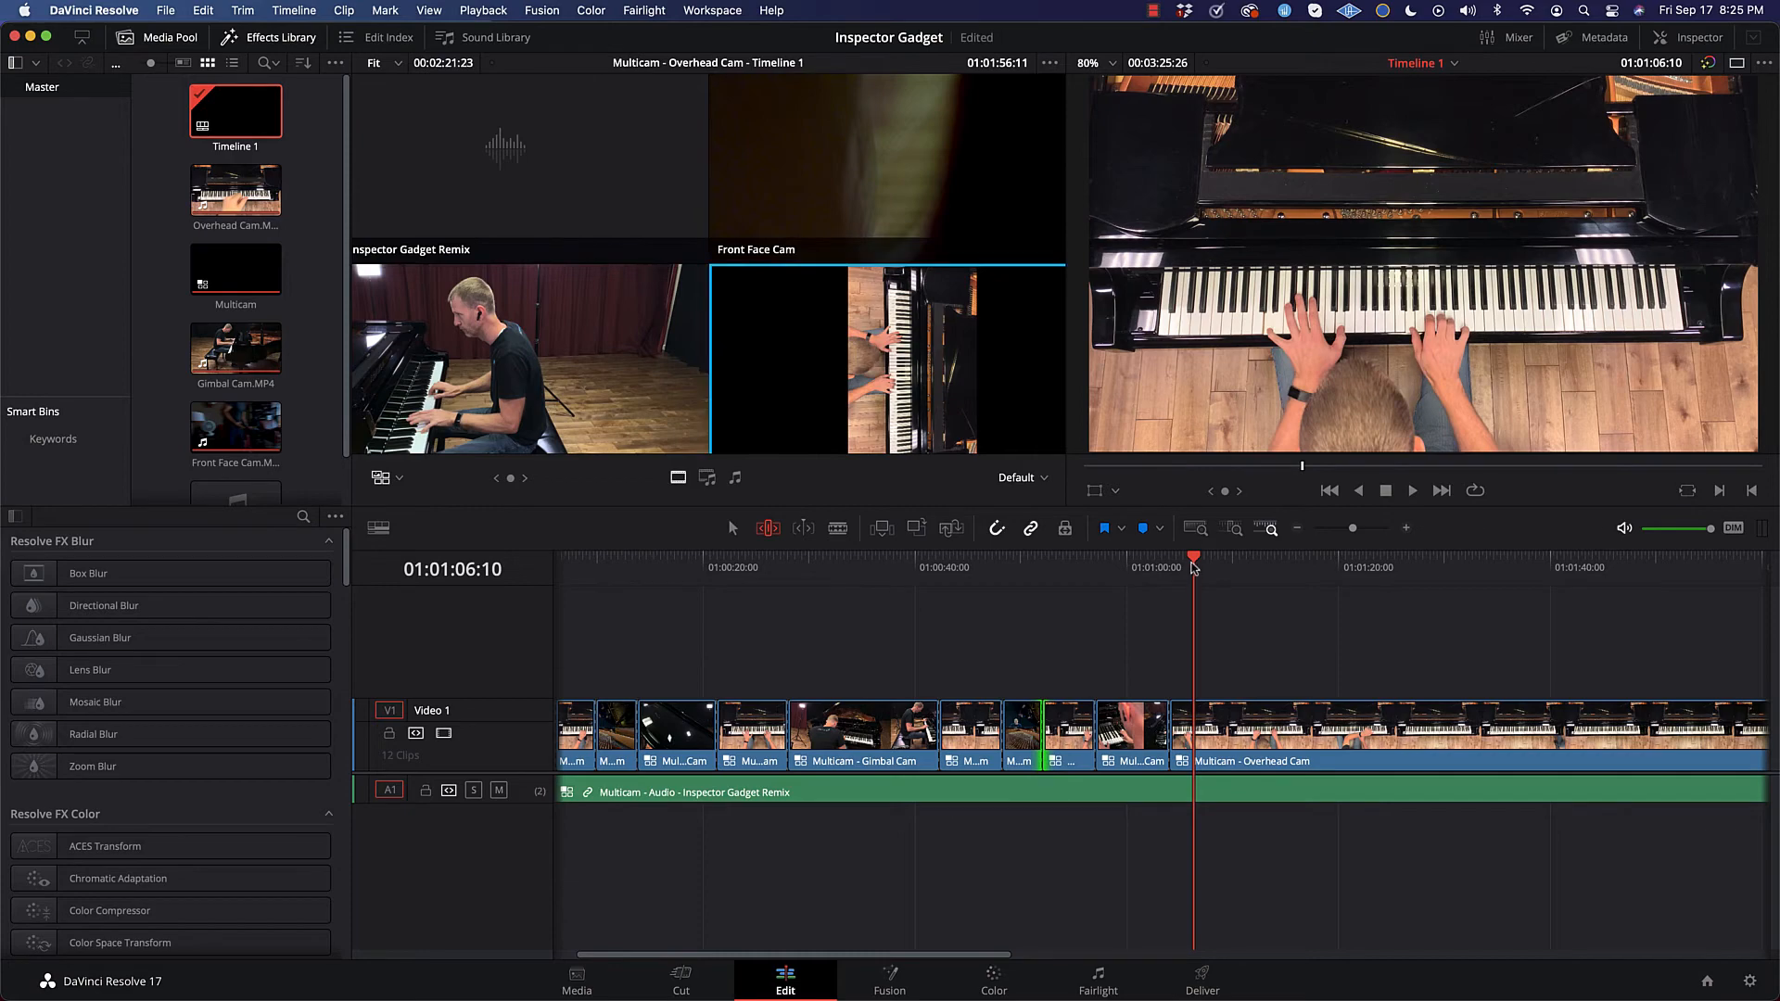
pyautogui.moveTo(1193, 556); pyautogui.dragTo(1139, 565)
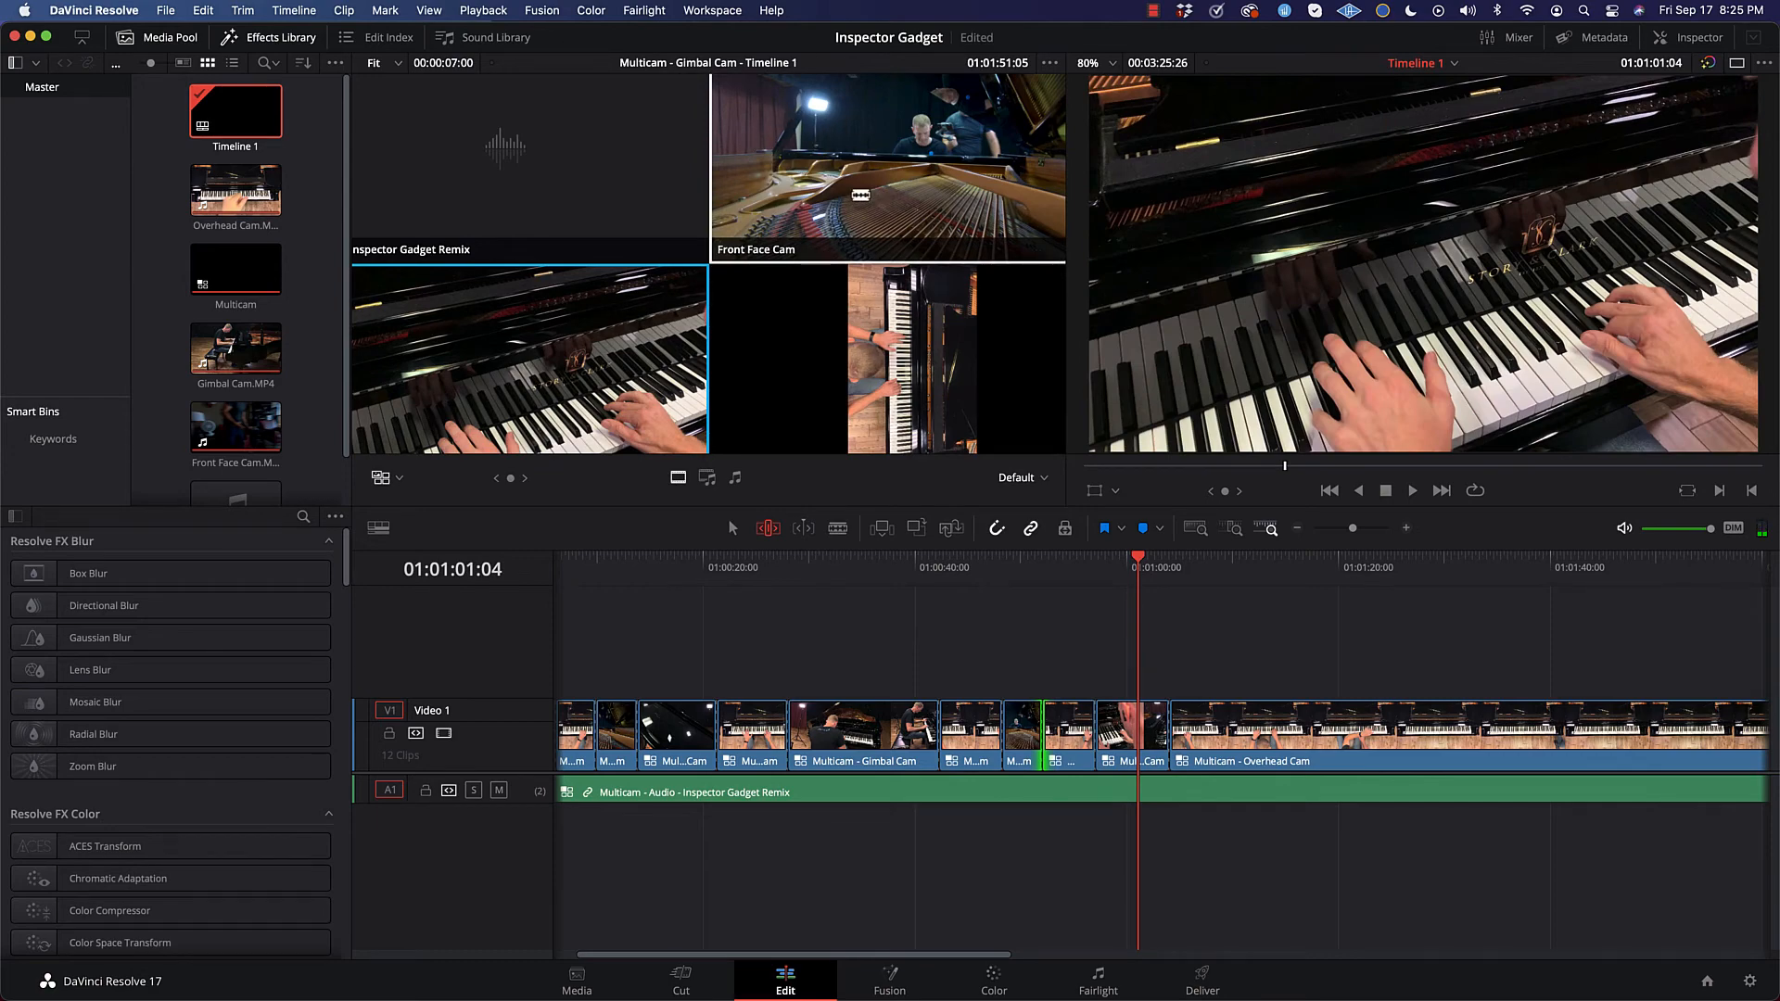
pyautogui.press('space')
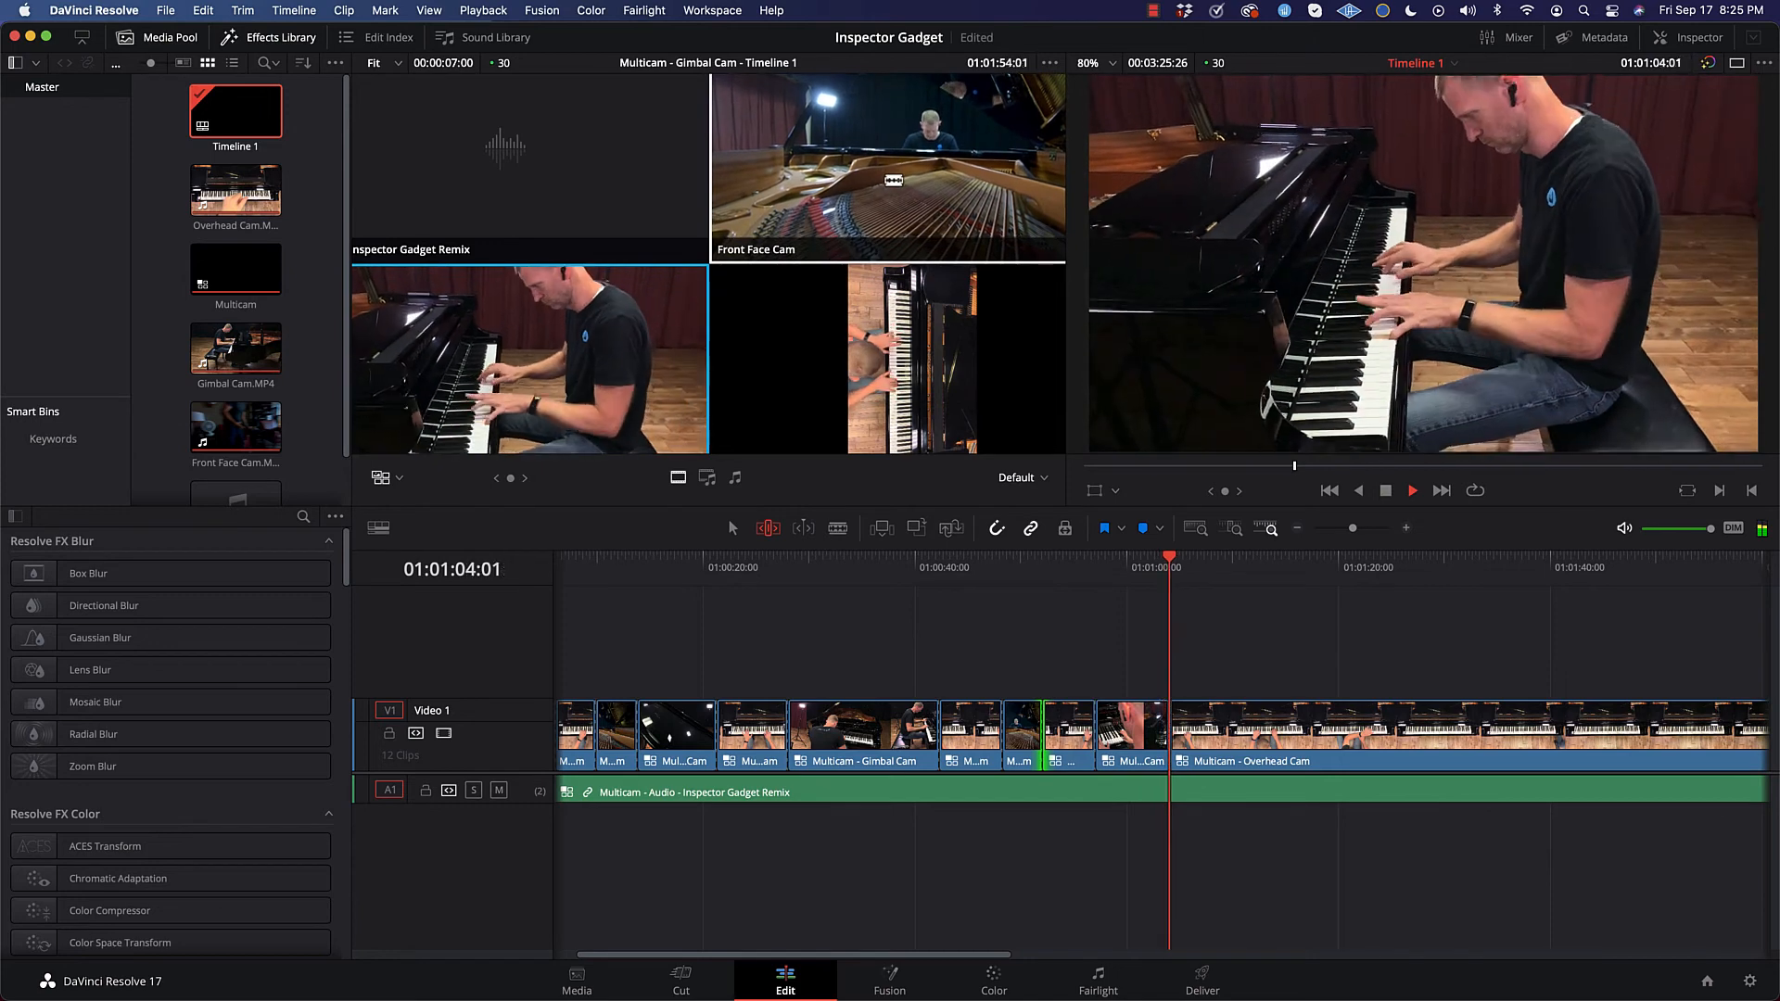
pyautogui.press('space')
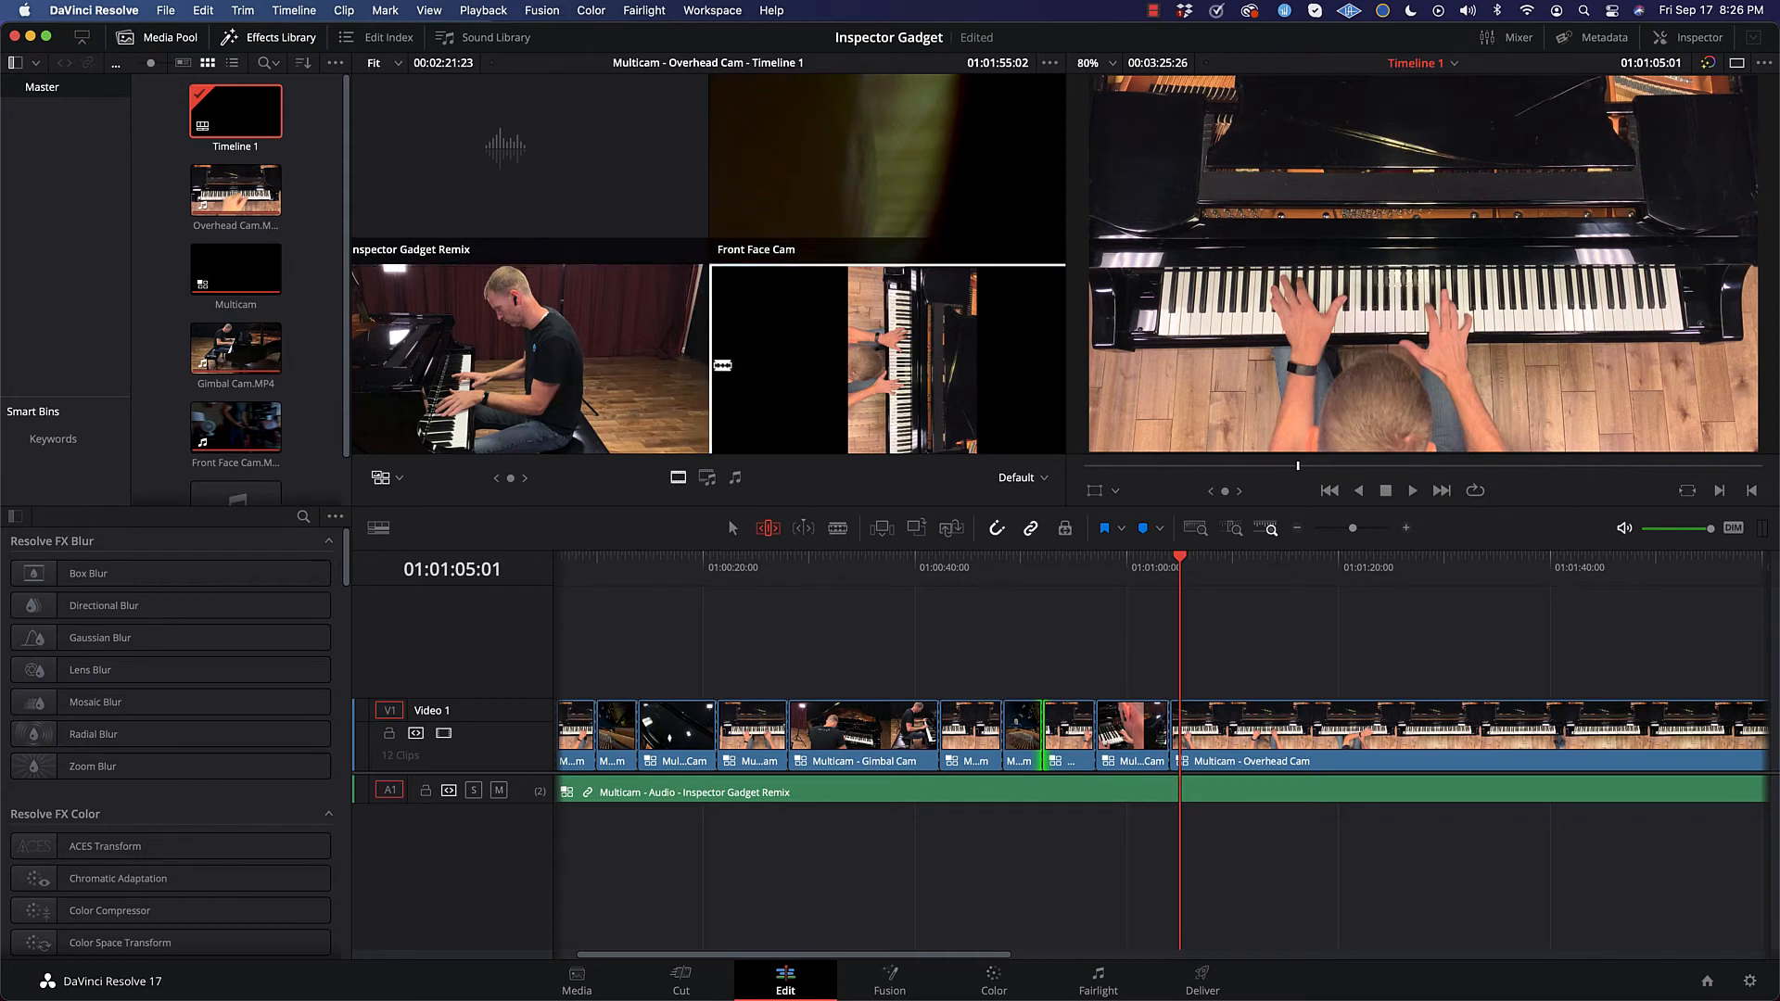
# Step: Play from 01:01:04:03, switching the video live to Gimbal, Overhead, Gimbal, Front Face and Overhead Cam, and stop at 01:01:37:22
pyautogui.moveTo(1174, 561)
pyautogui.mouseDown()
pyautogui.moveTo(1131, 560)
pyautogui.moveTo(1193, 561)
pyautogui.moveTo(760, 575)
pyautogui.moveTo(1163, 580)
pyautogui.mouseUp()
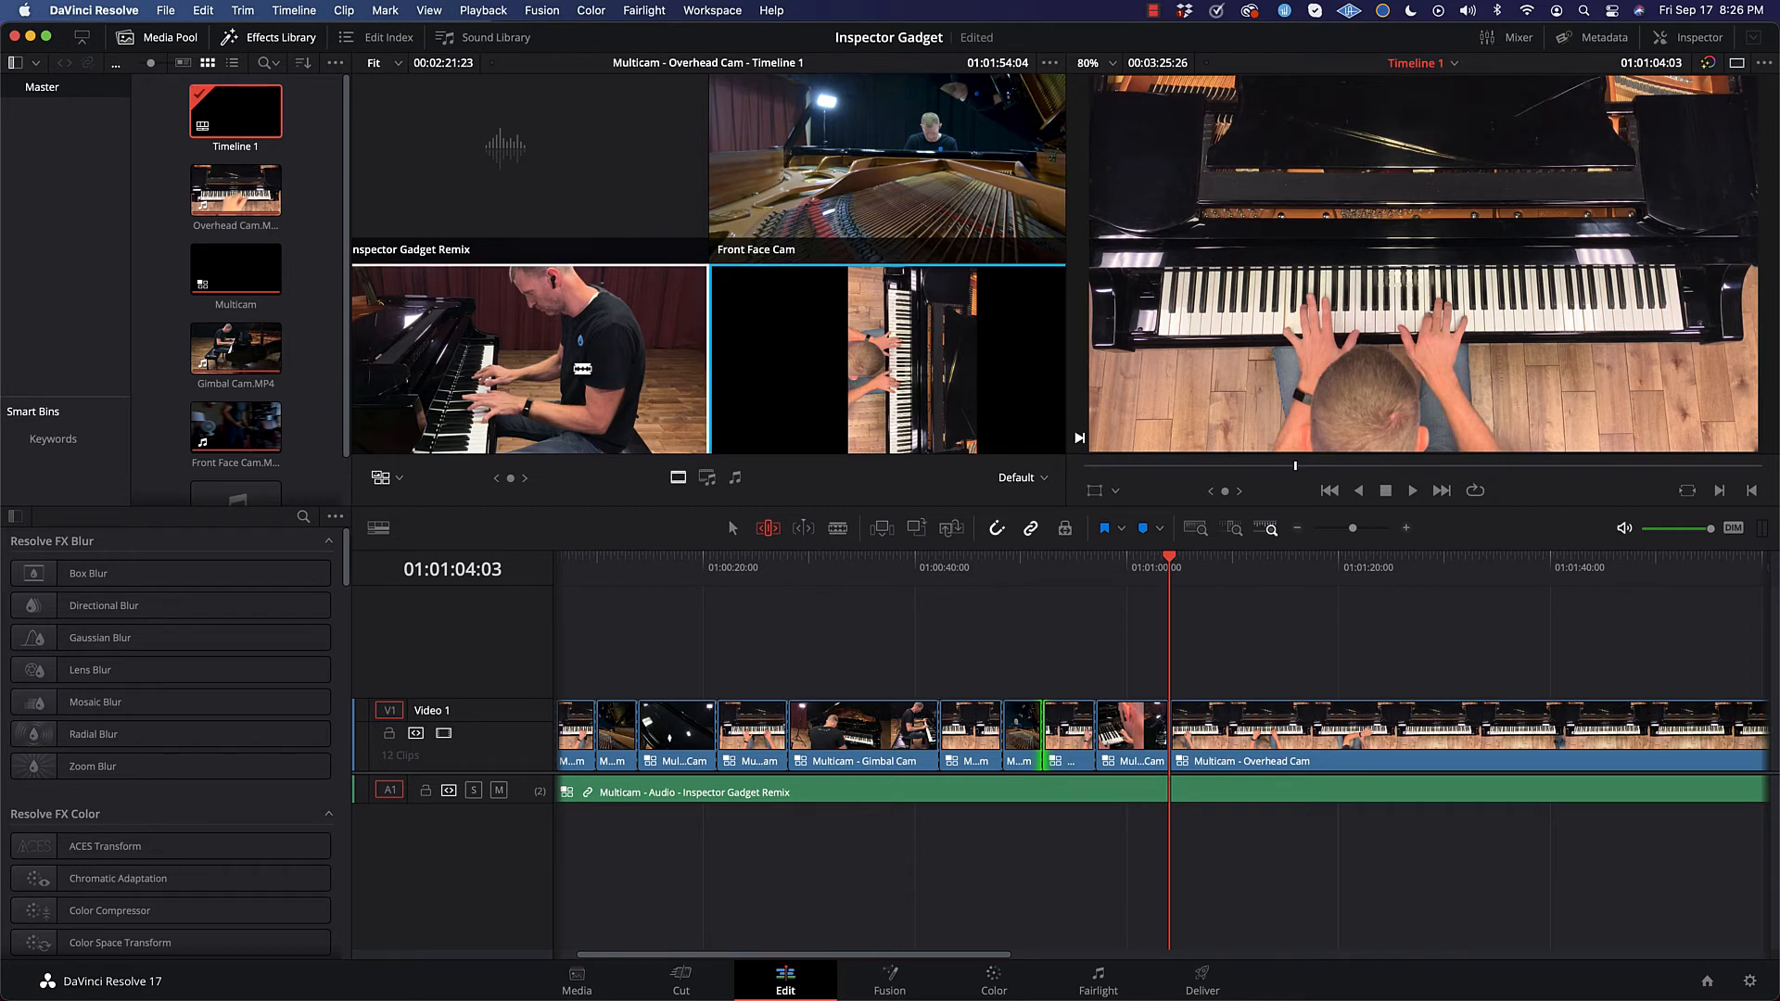
pyautogui.press('space')
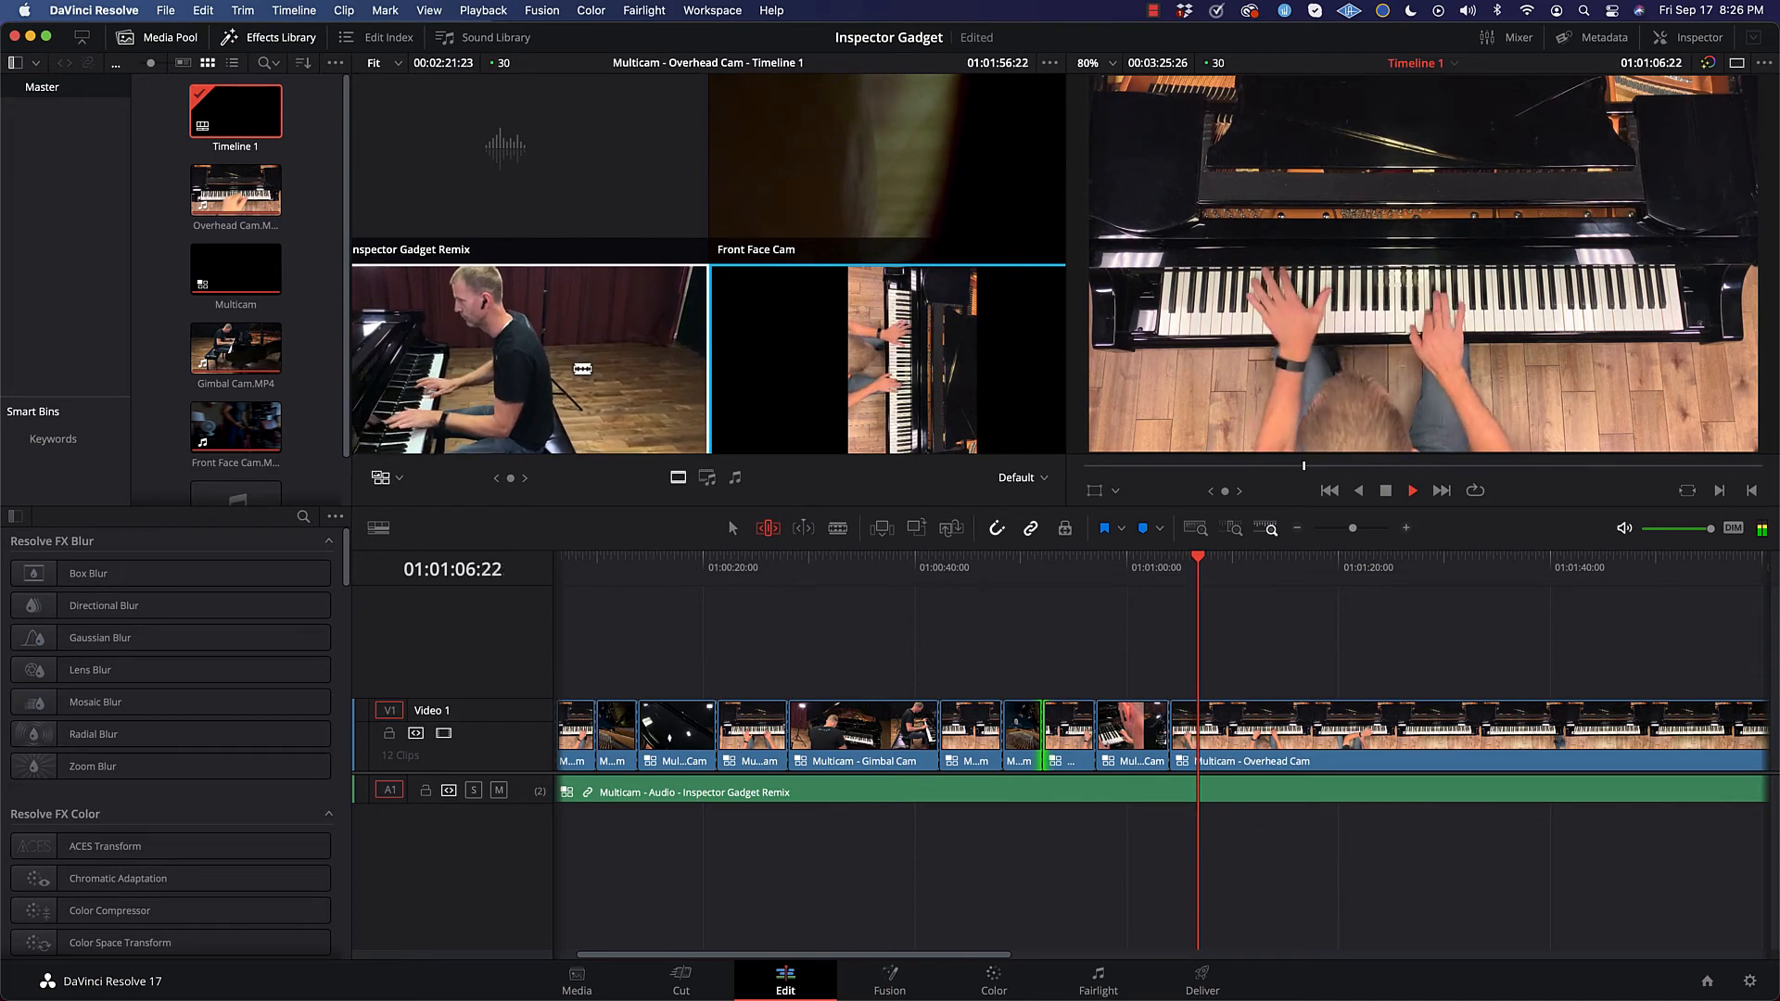
pyautogui.click(549, 383)
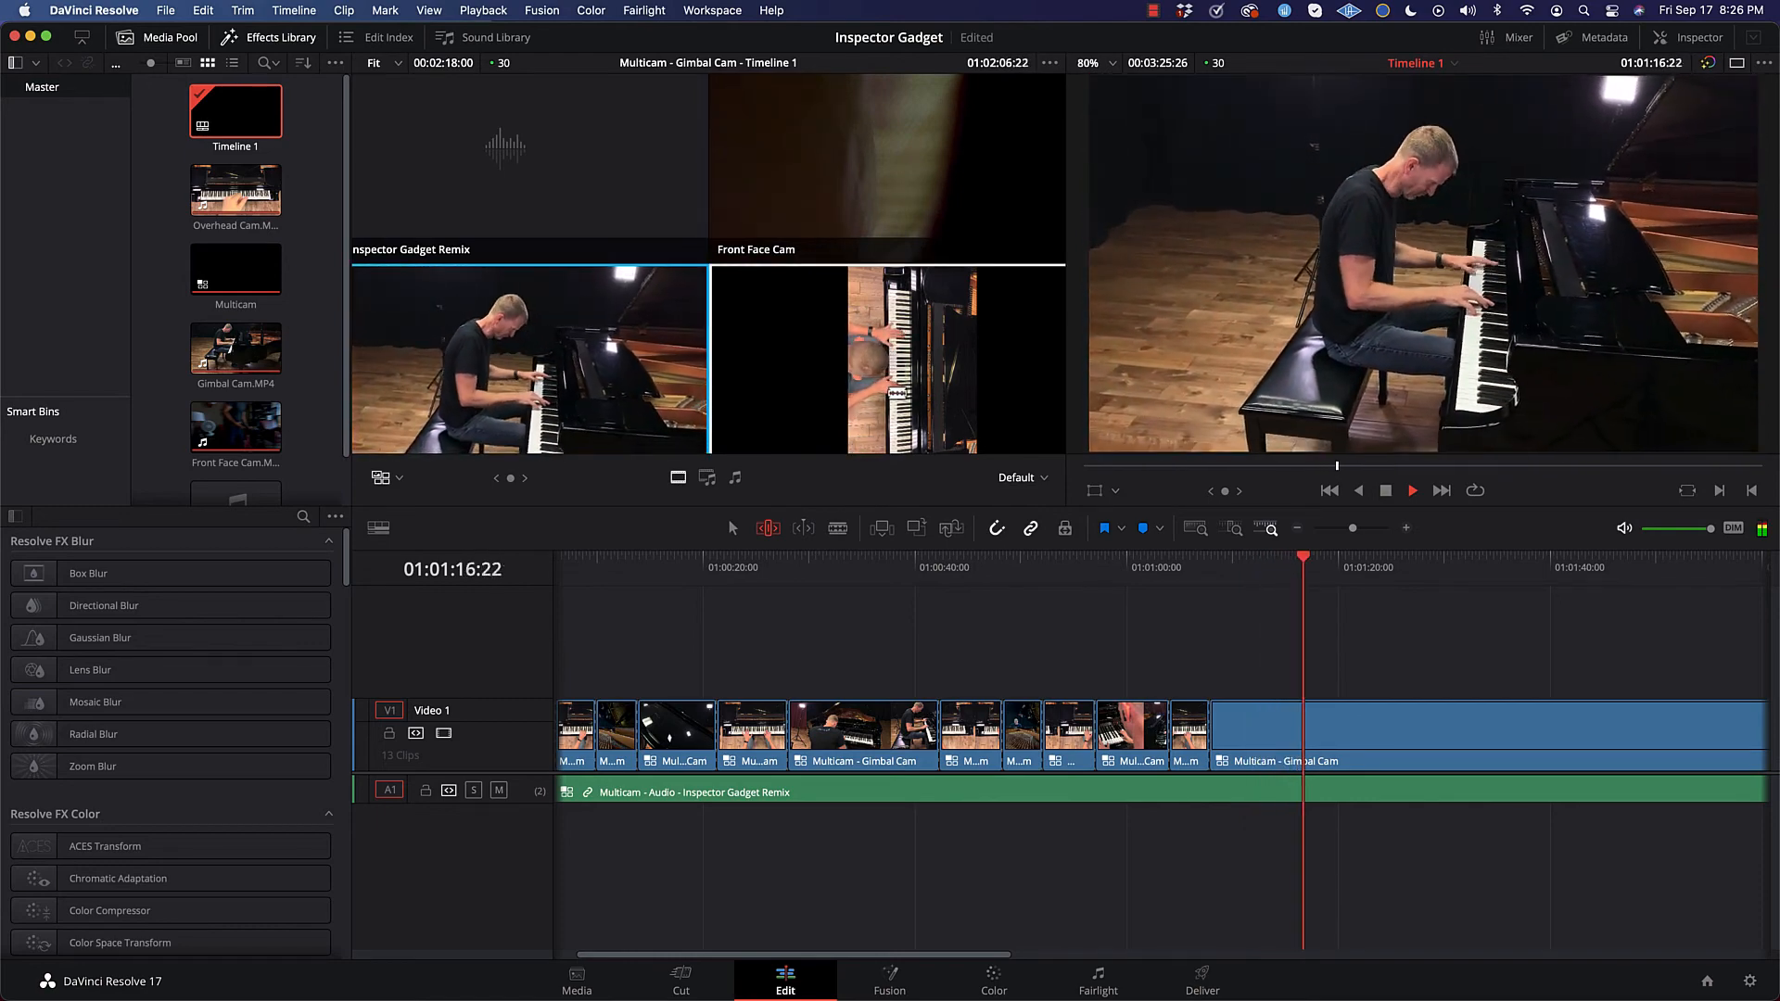
pyautogui.click(897, 393)
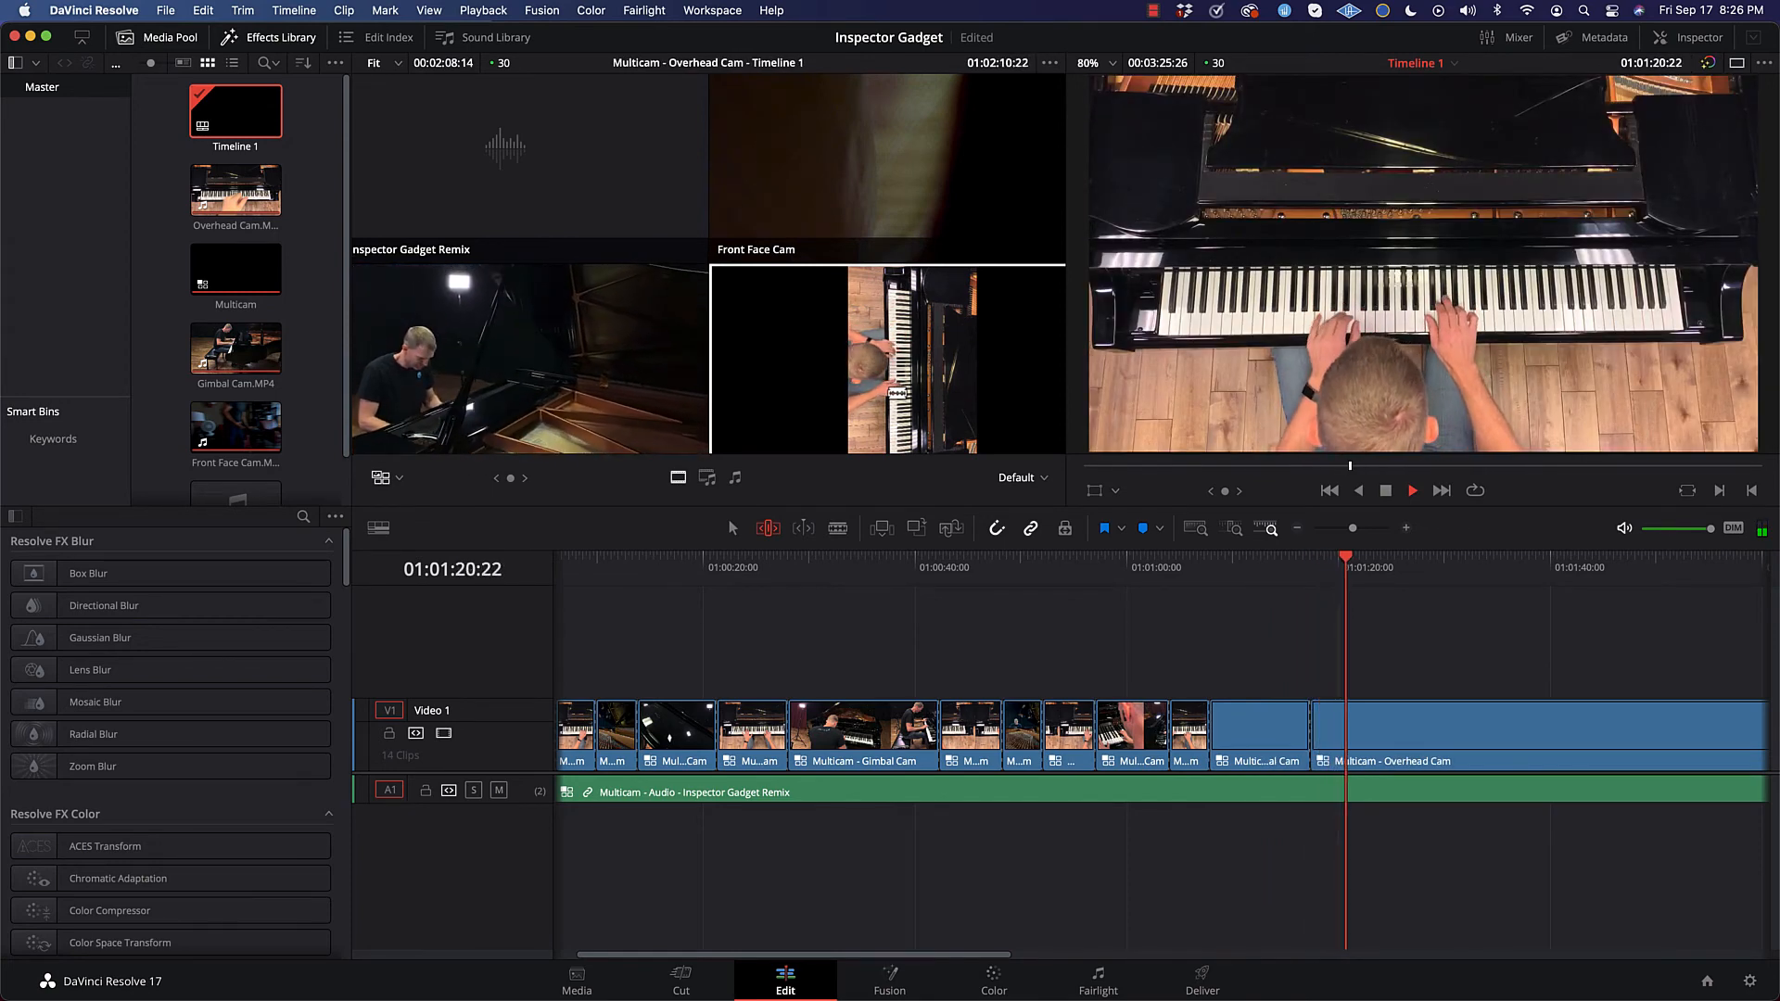
pyautogui.click(491, 405)
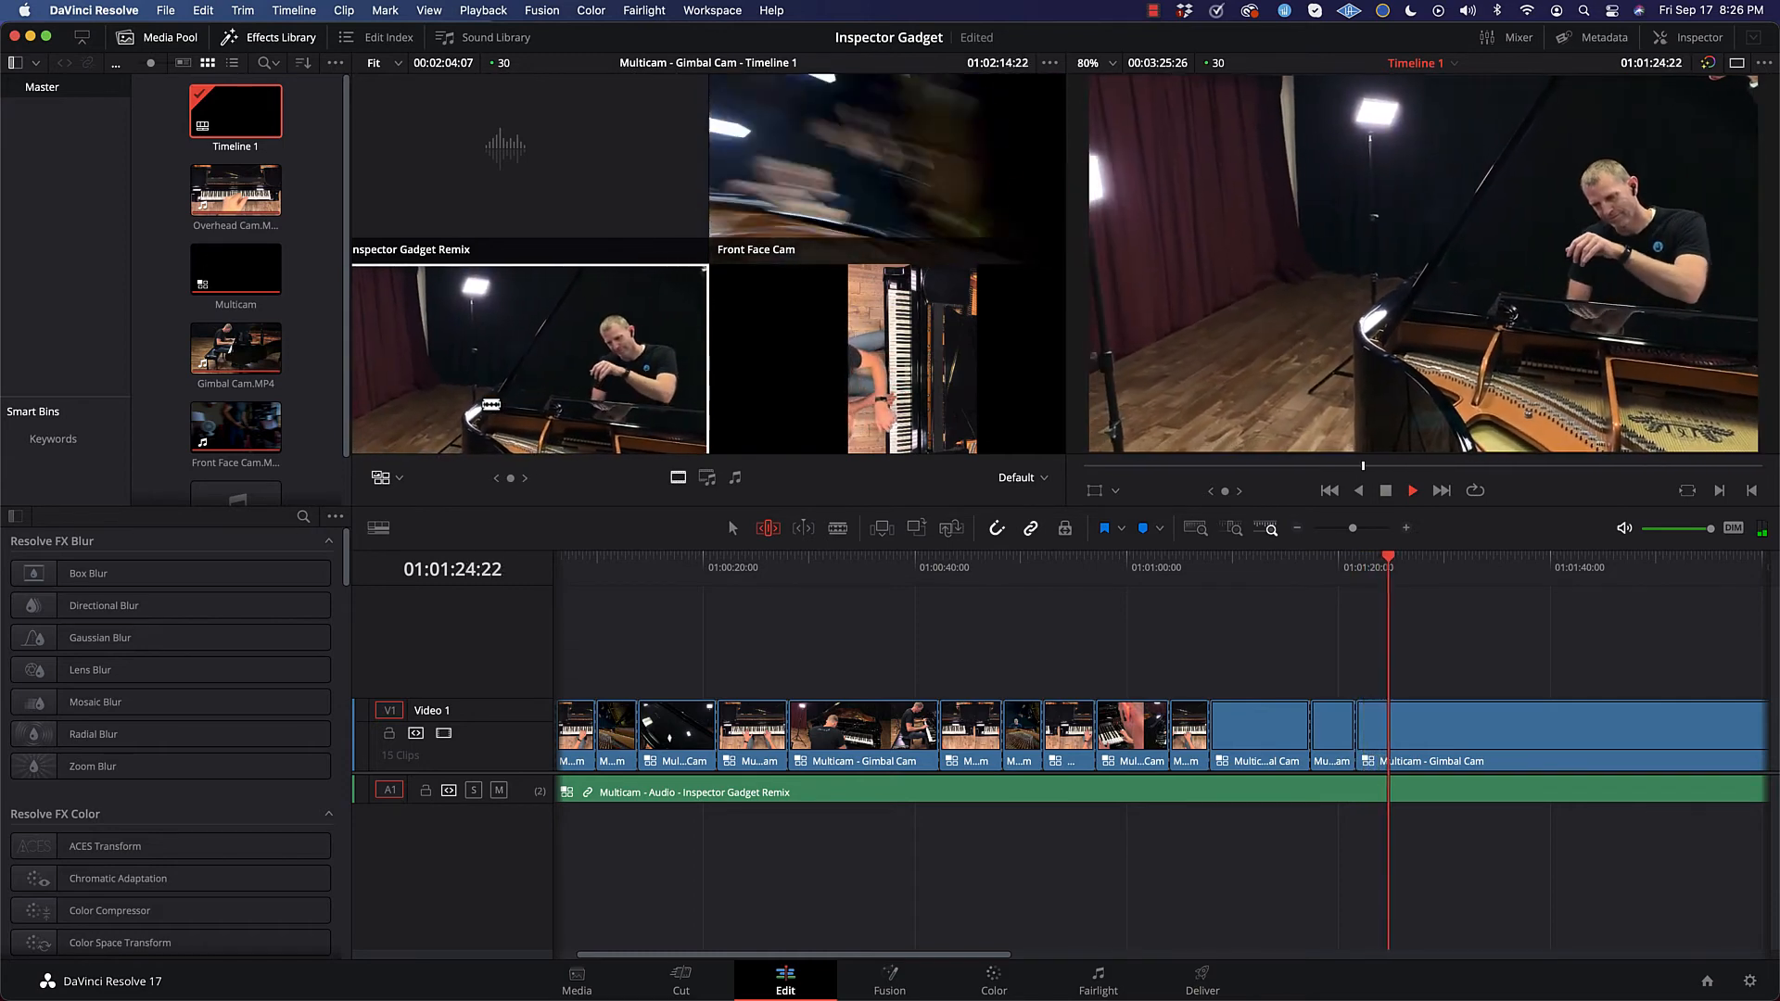
pyautogui.click(881, 180)
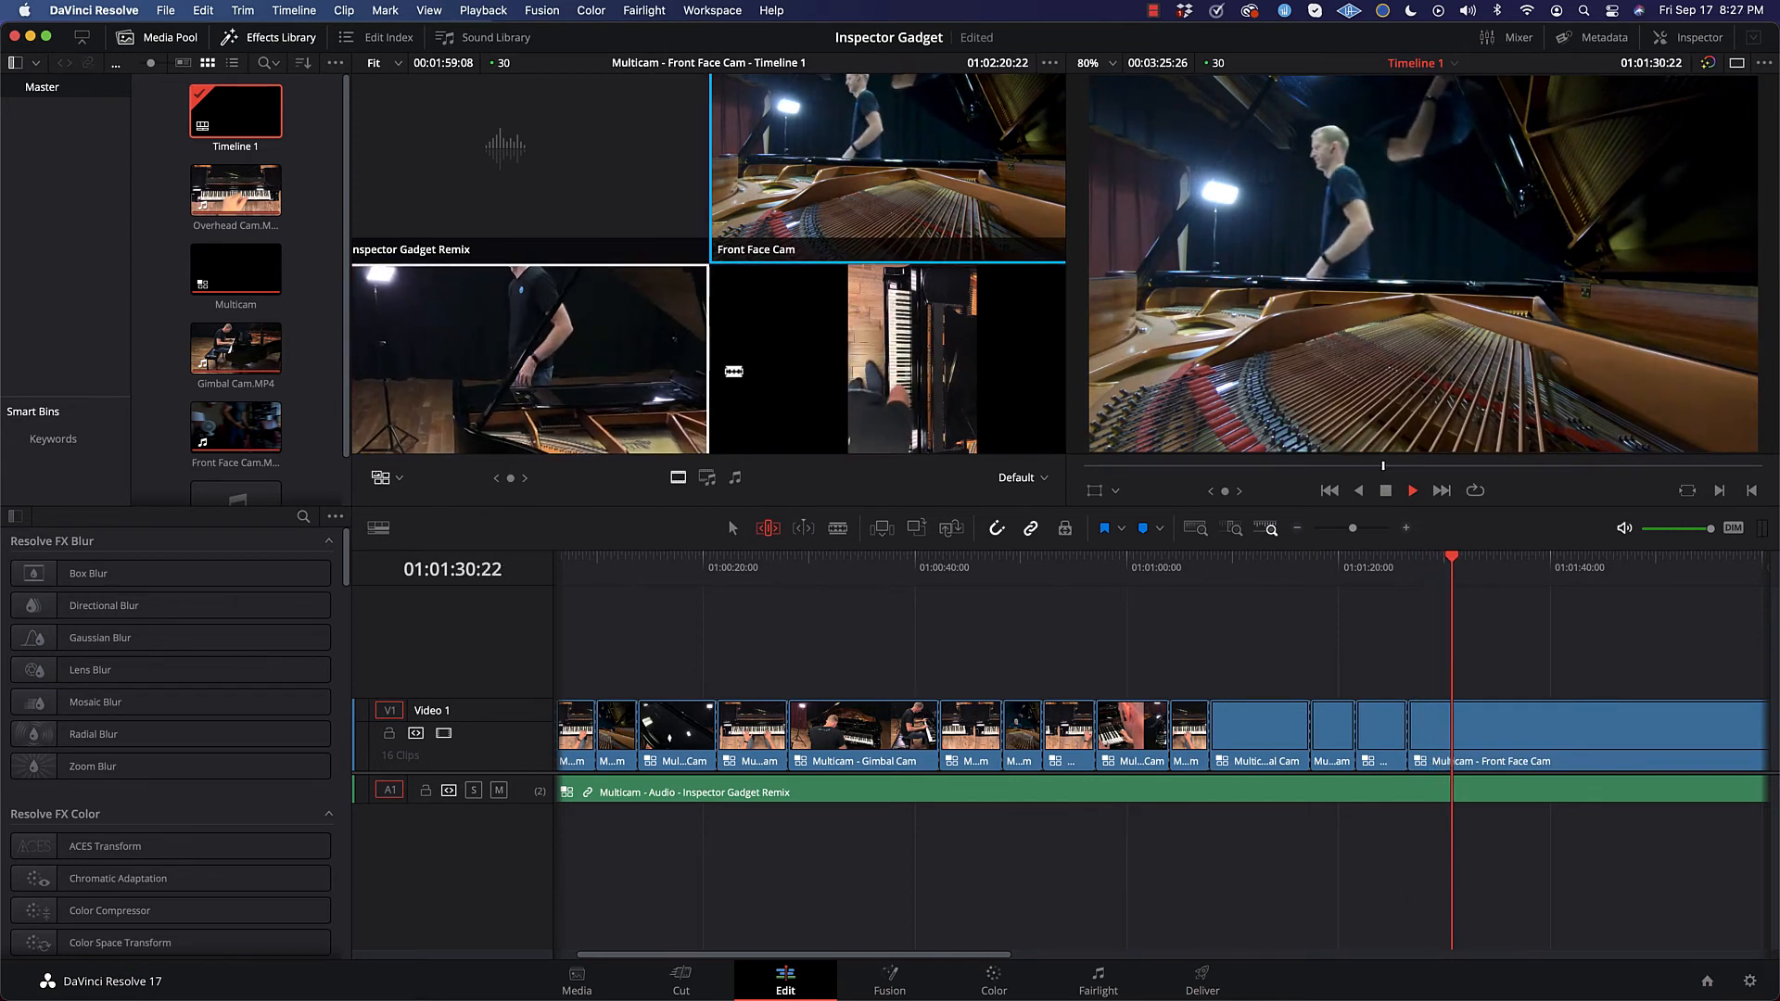
pyautogui.click(897, 370)
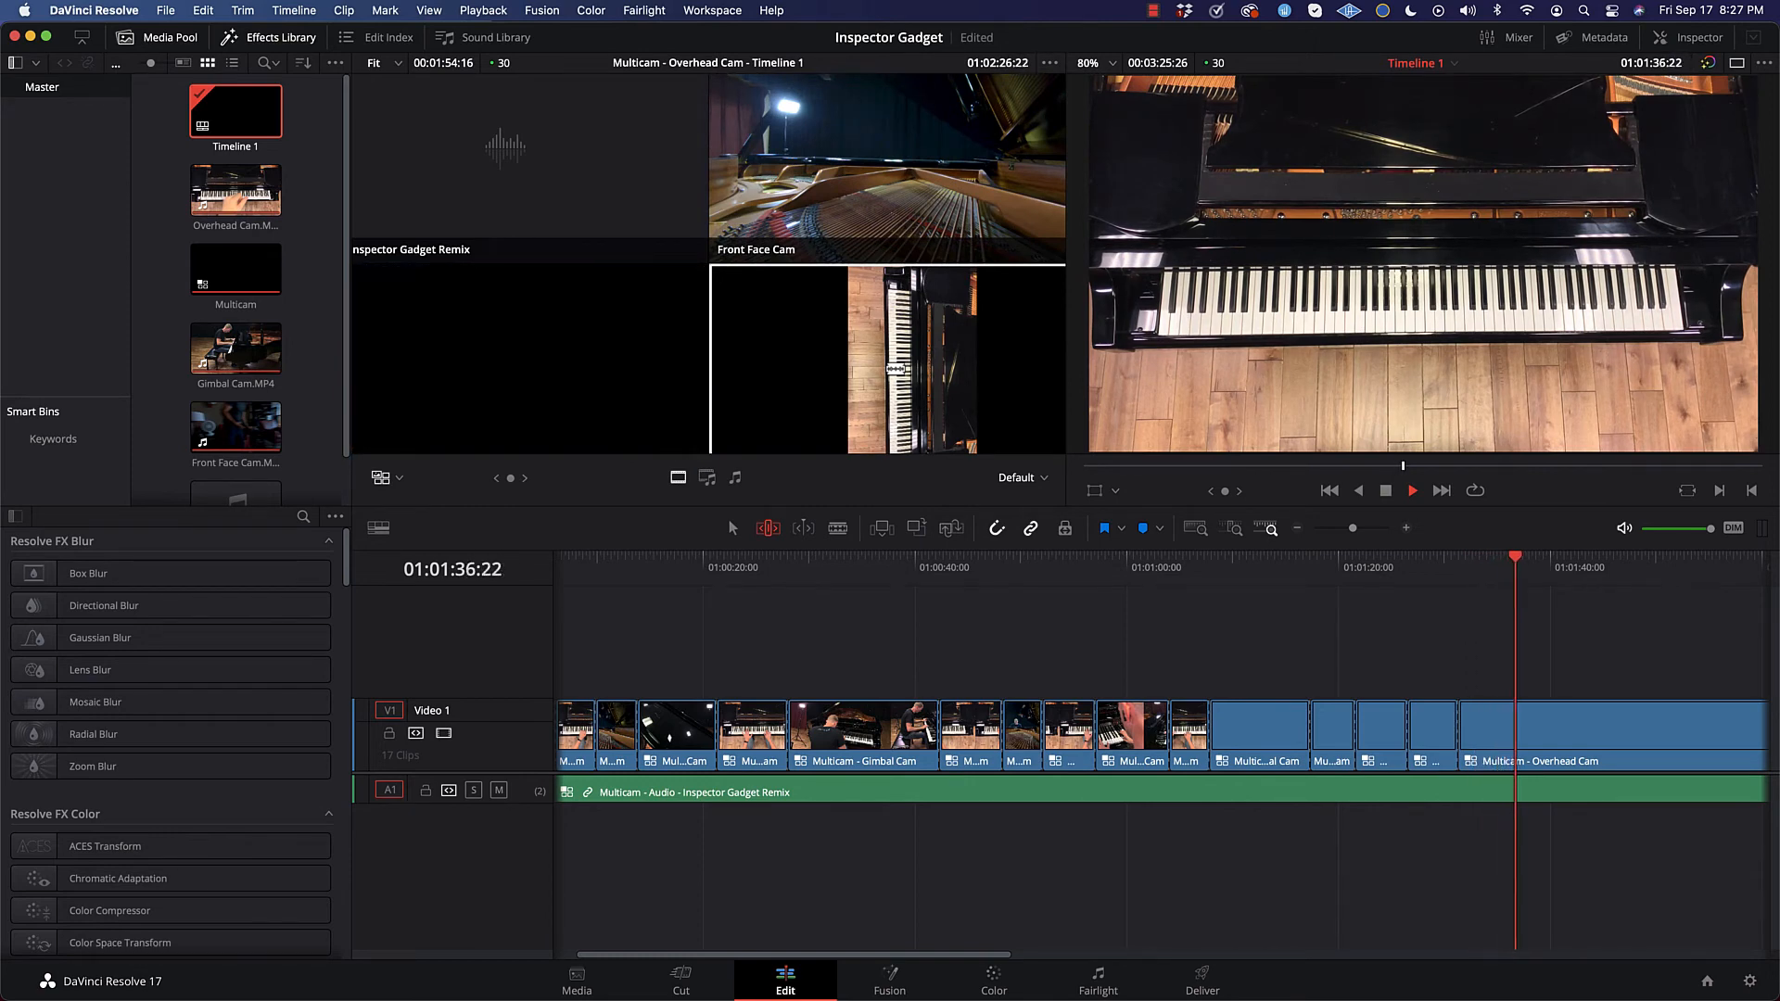
pyautogui.press('space')
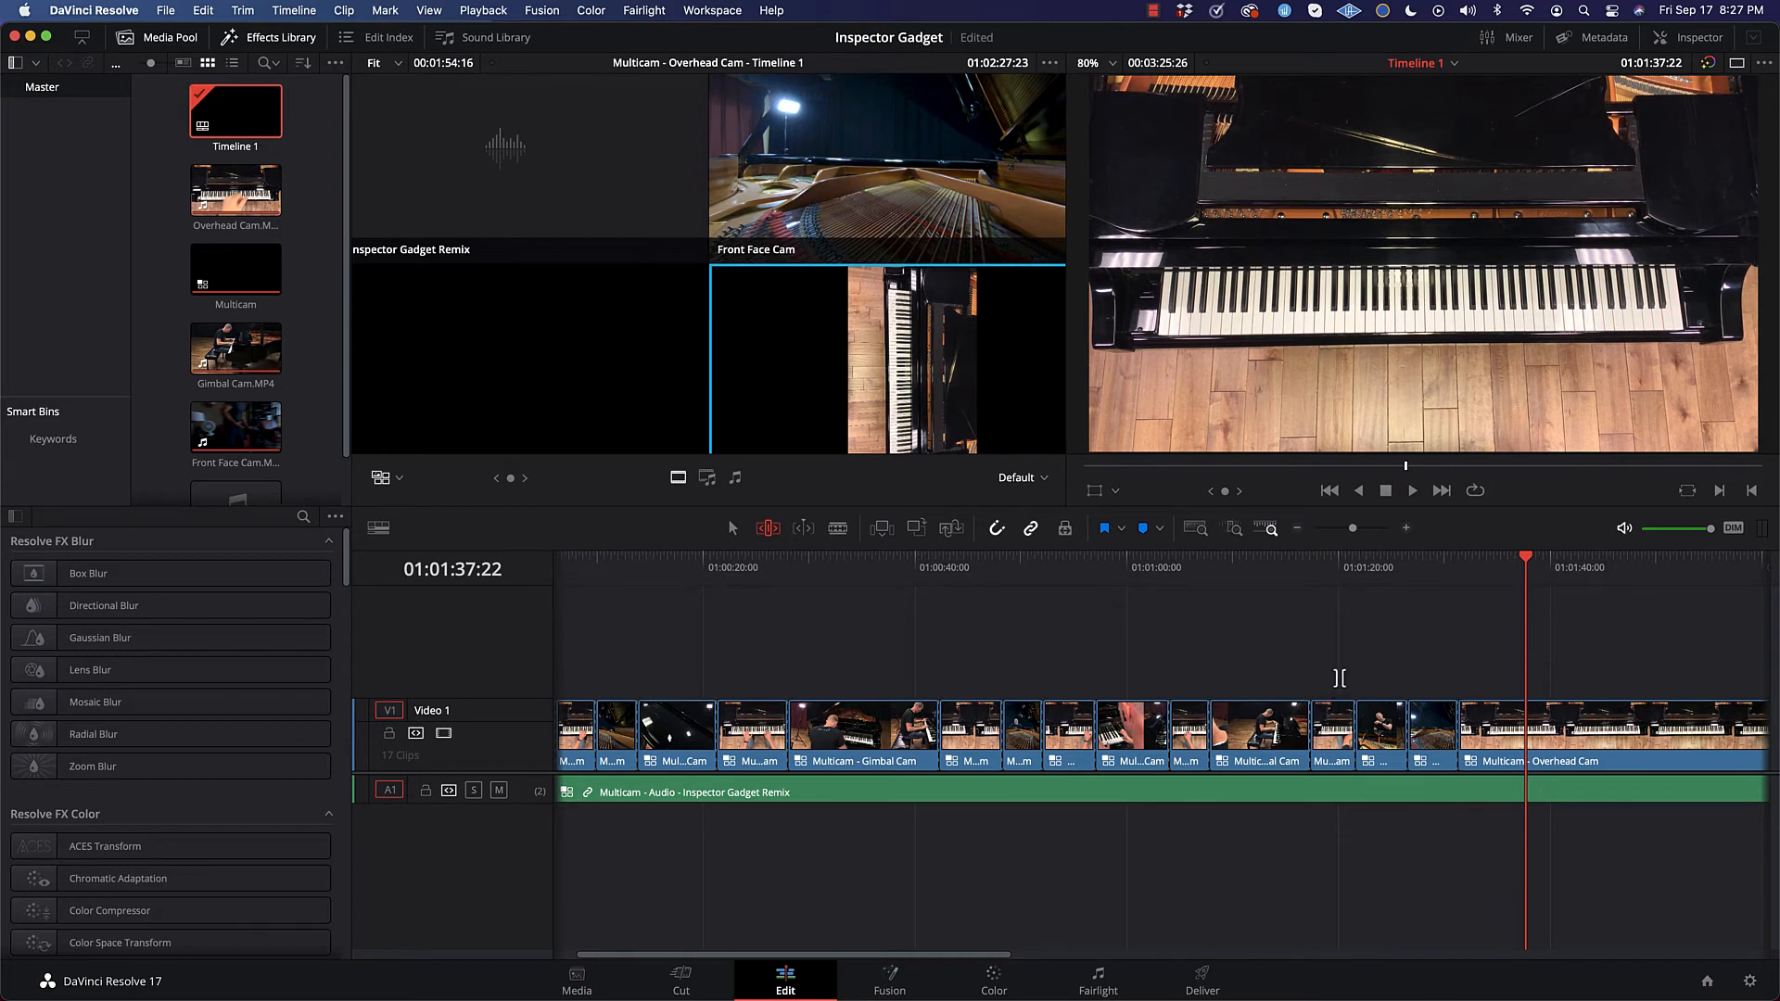
# Step: Split the final Overhead Cam video segment at 01:01:37:22
pyautogui.hscroll(10, 1329, 672)
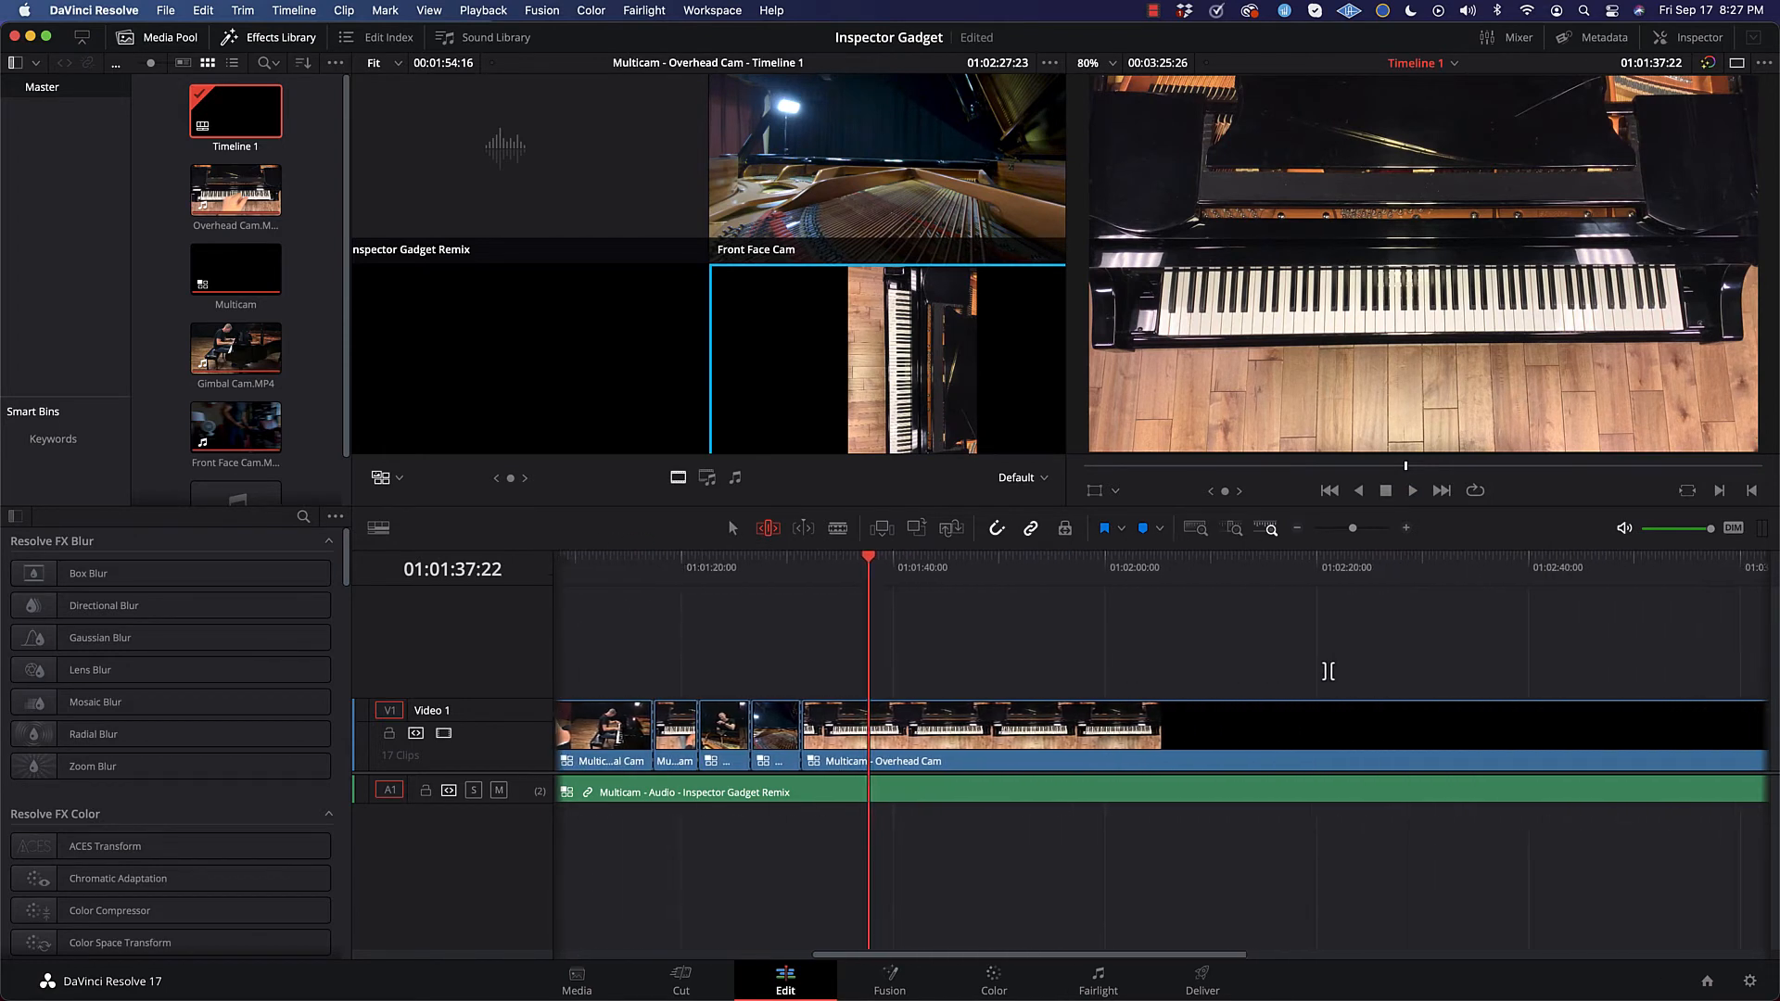
pyautogui.click(731, 529)
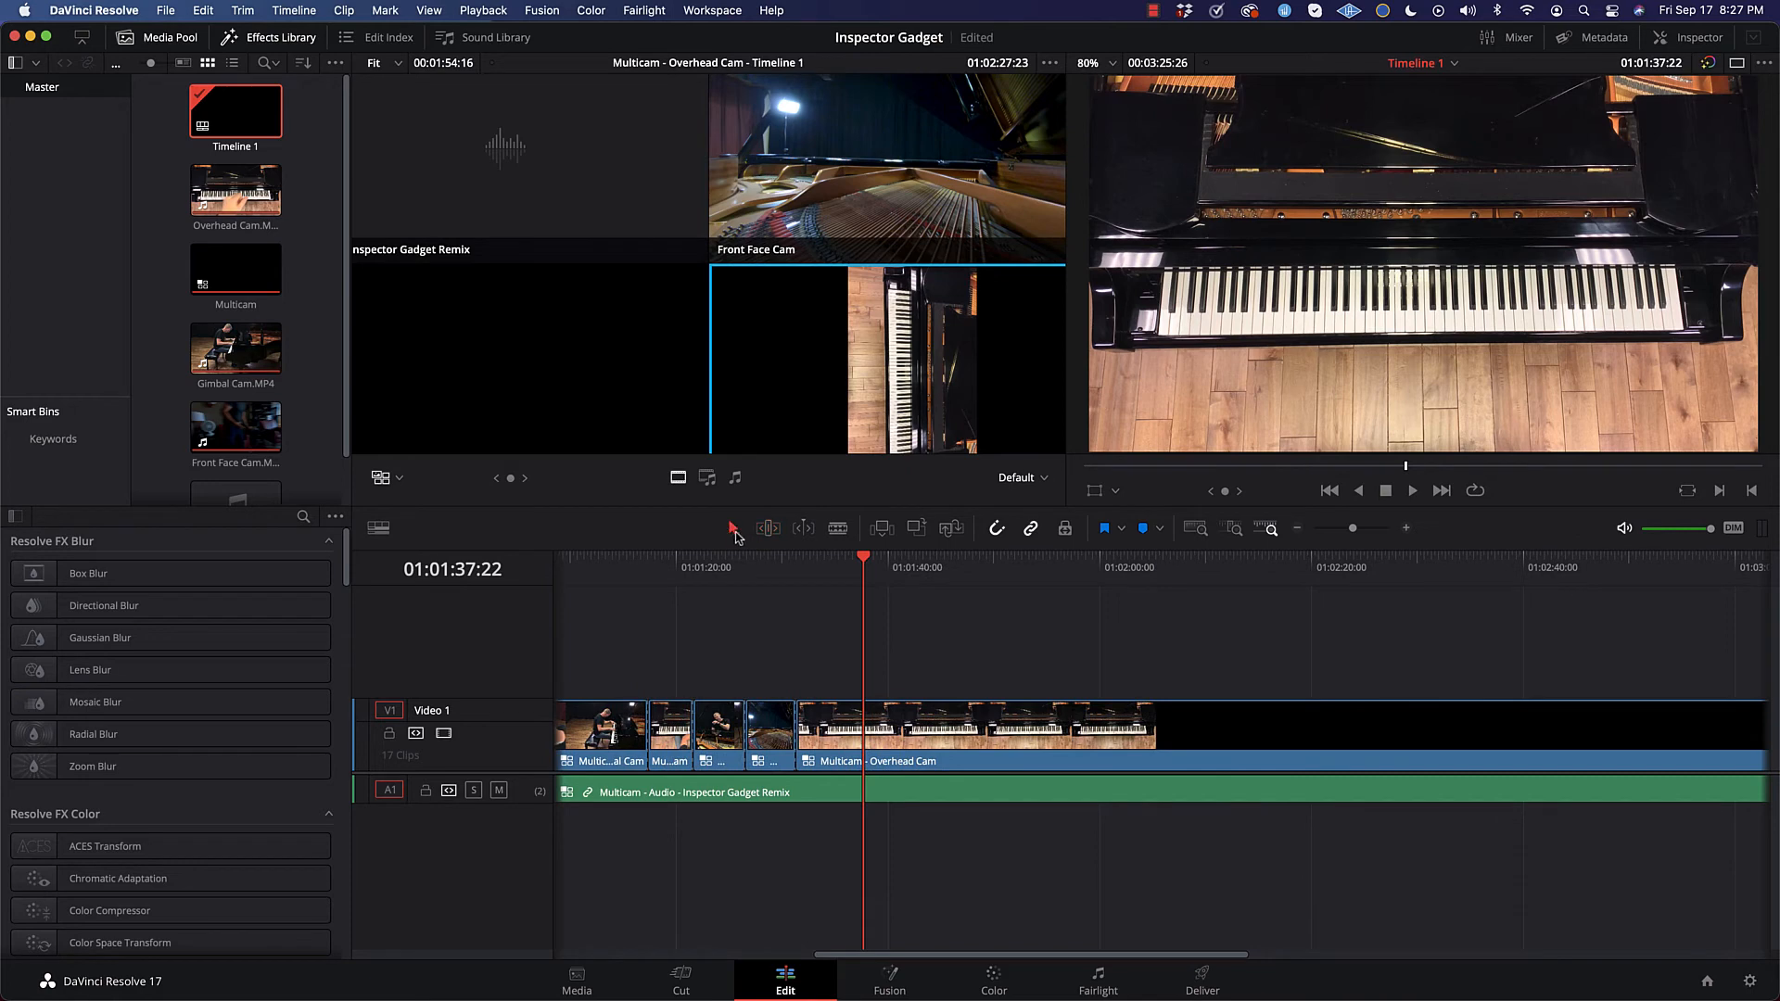
pyautogui.hscroll(1, 928, 594)
pyautogui.hscroll(-3, 1044, 598)
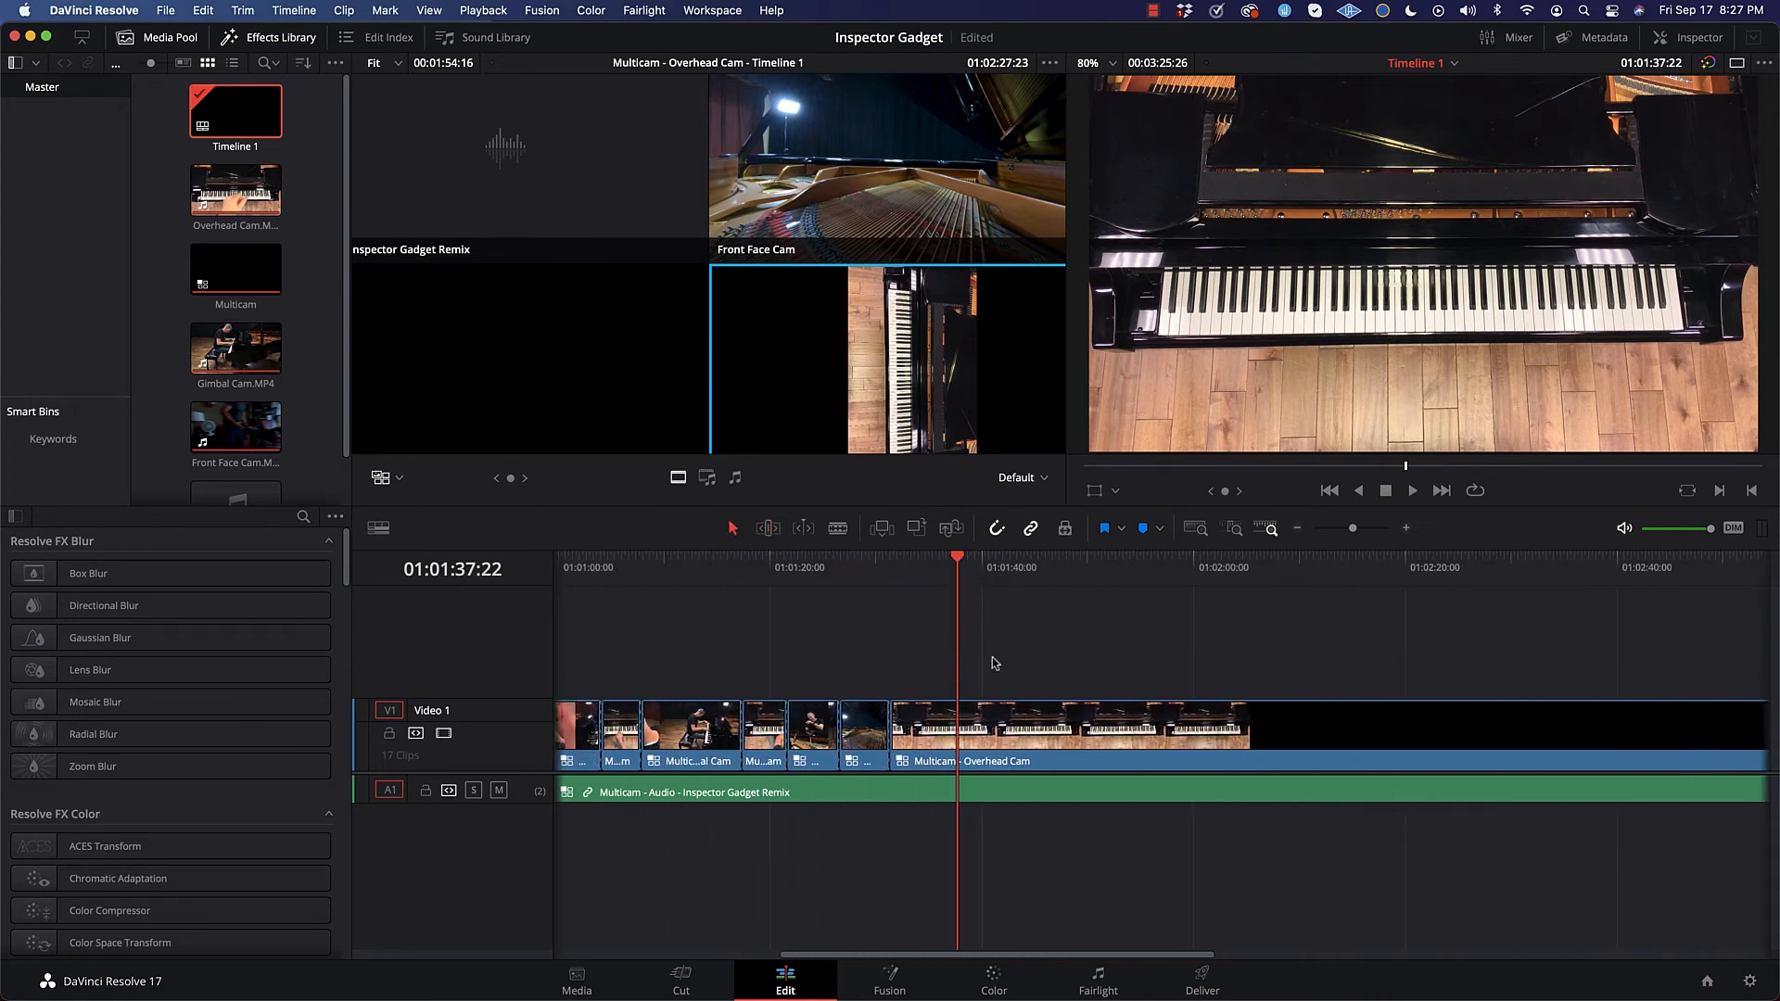
pyautogui.click(961, 726)
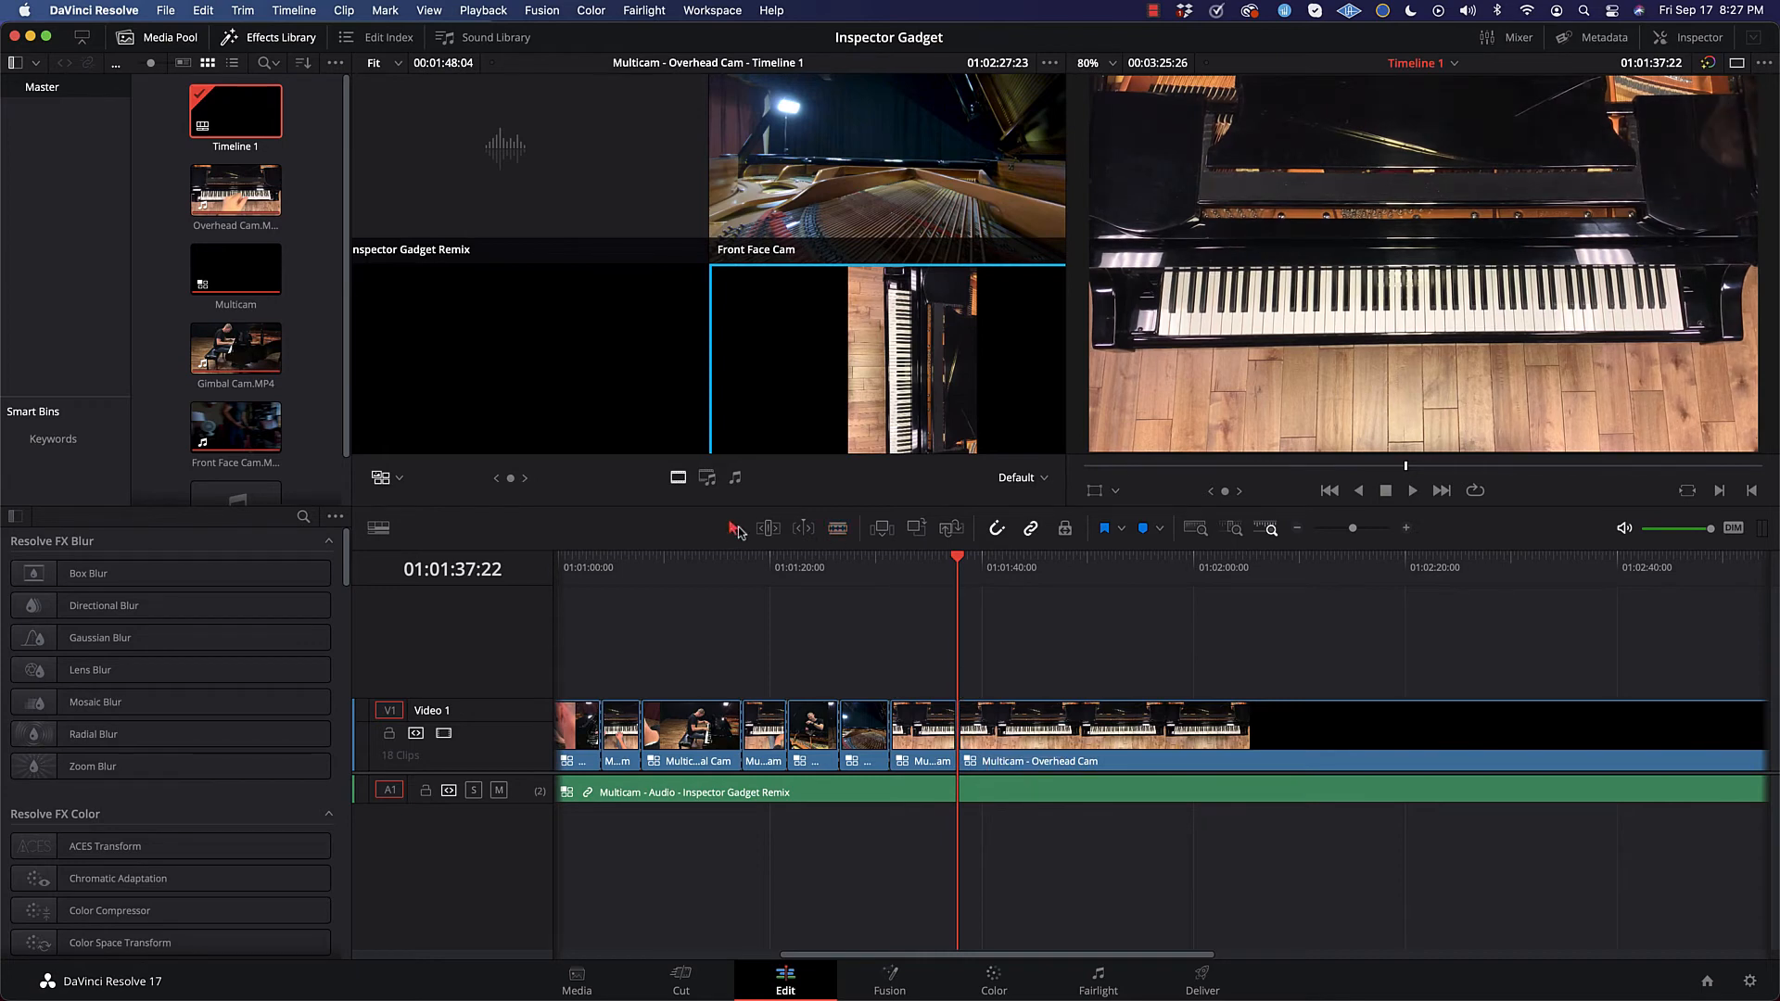
# Step: Split the Inspector Gadget Remix audio clip at 01:01:37:22, in line with the video cut
pyautogui.moveTo(961, 560); pyautogui.dragTo(952, 607)
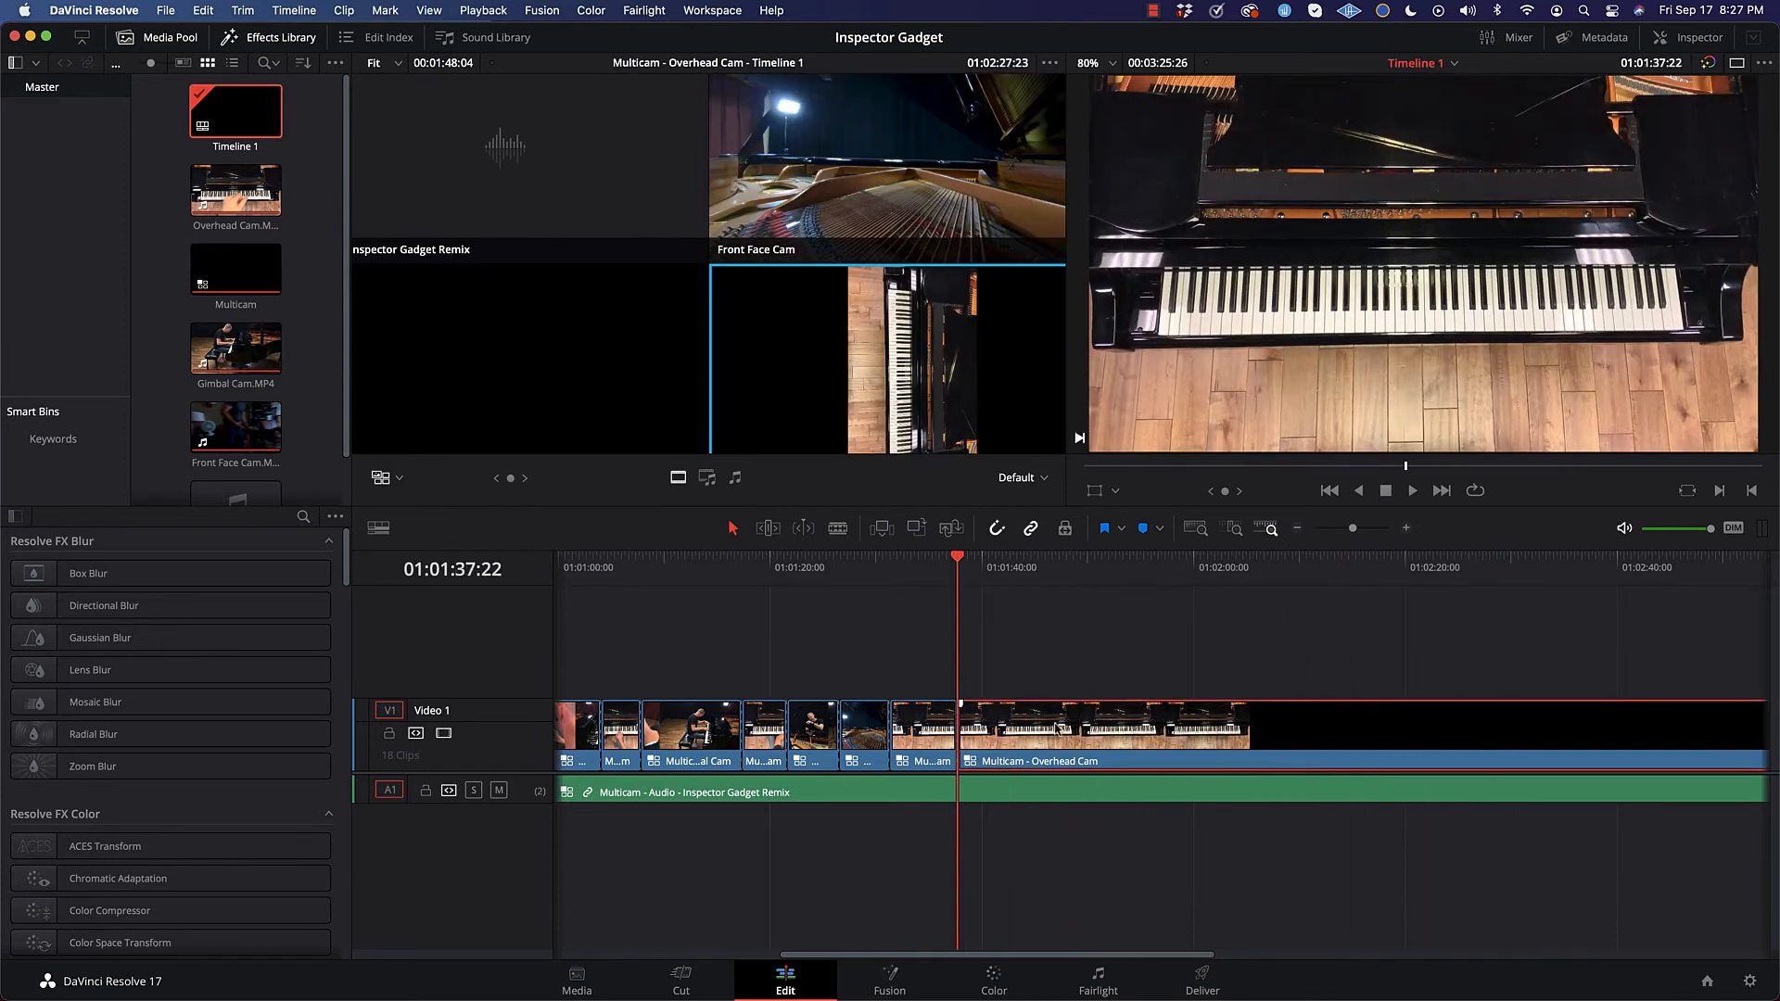
pyautogui.click(1037, 797)
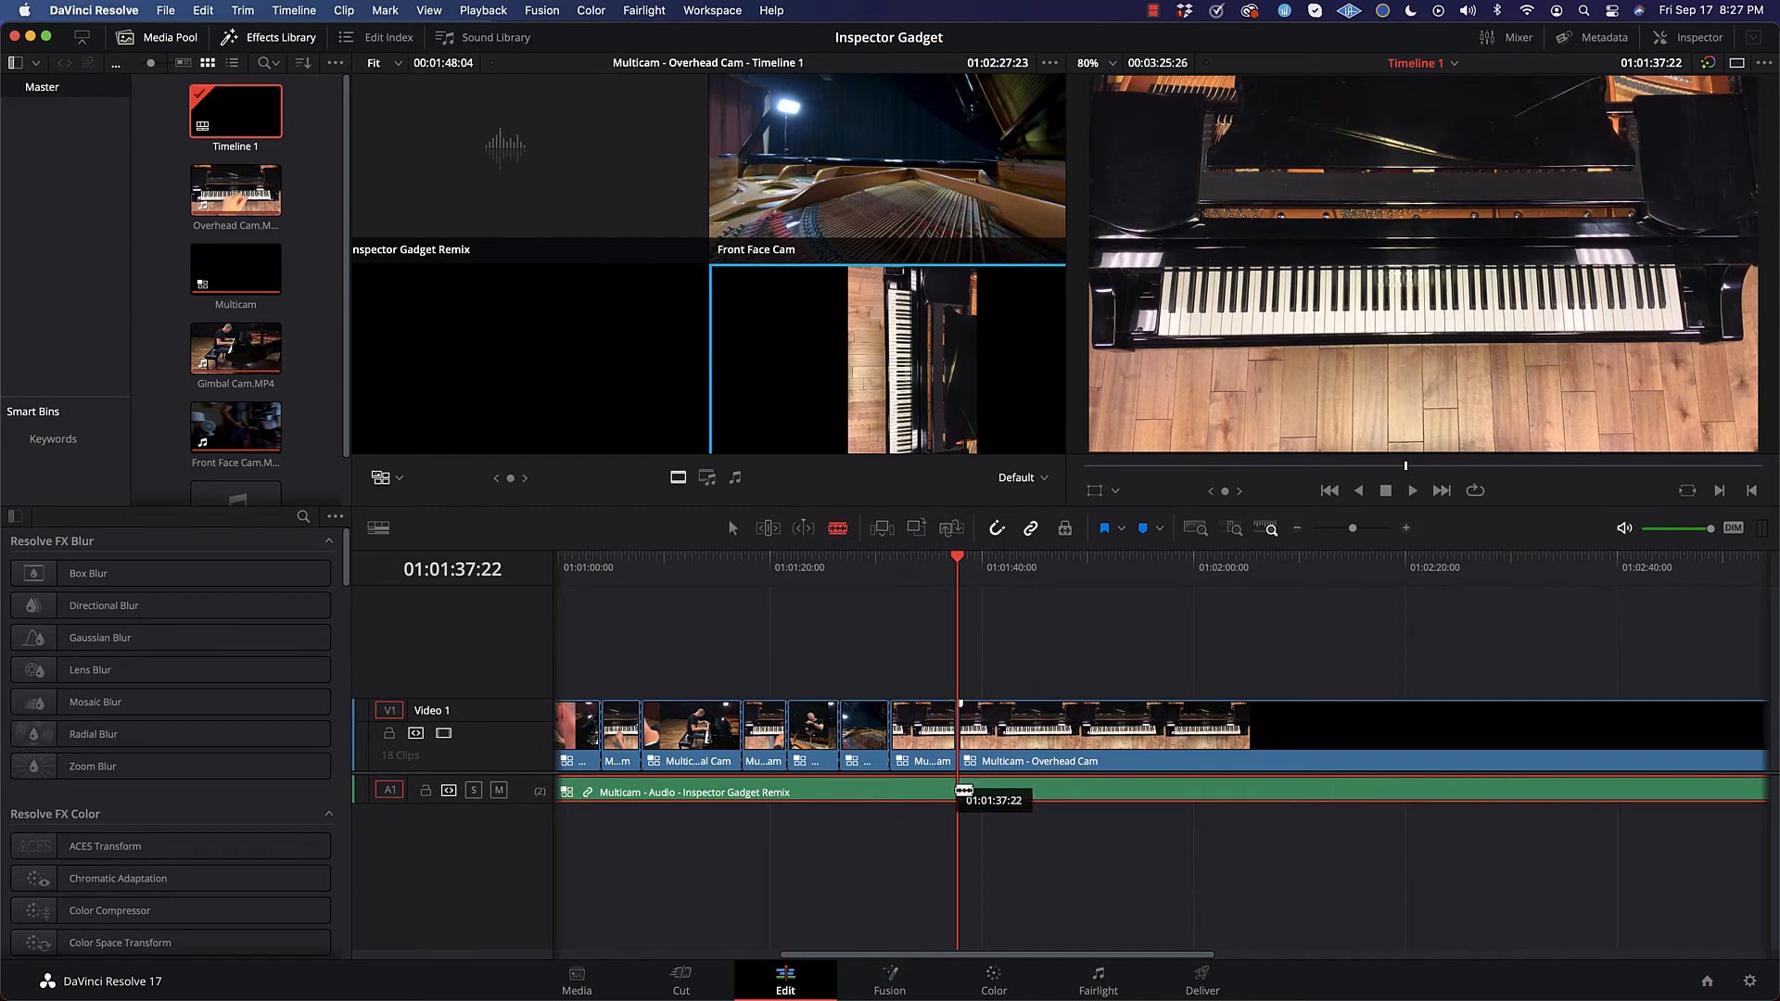
pyautogui.press('super+b')
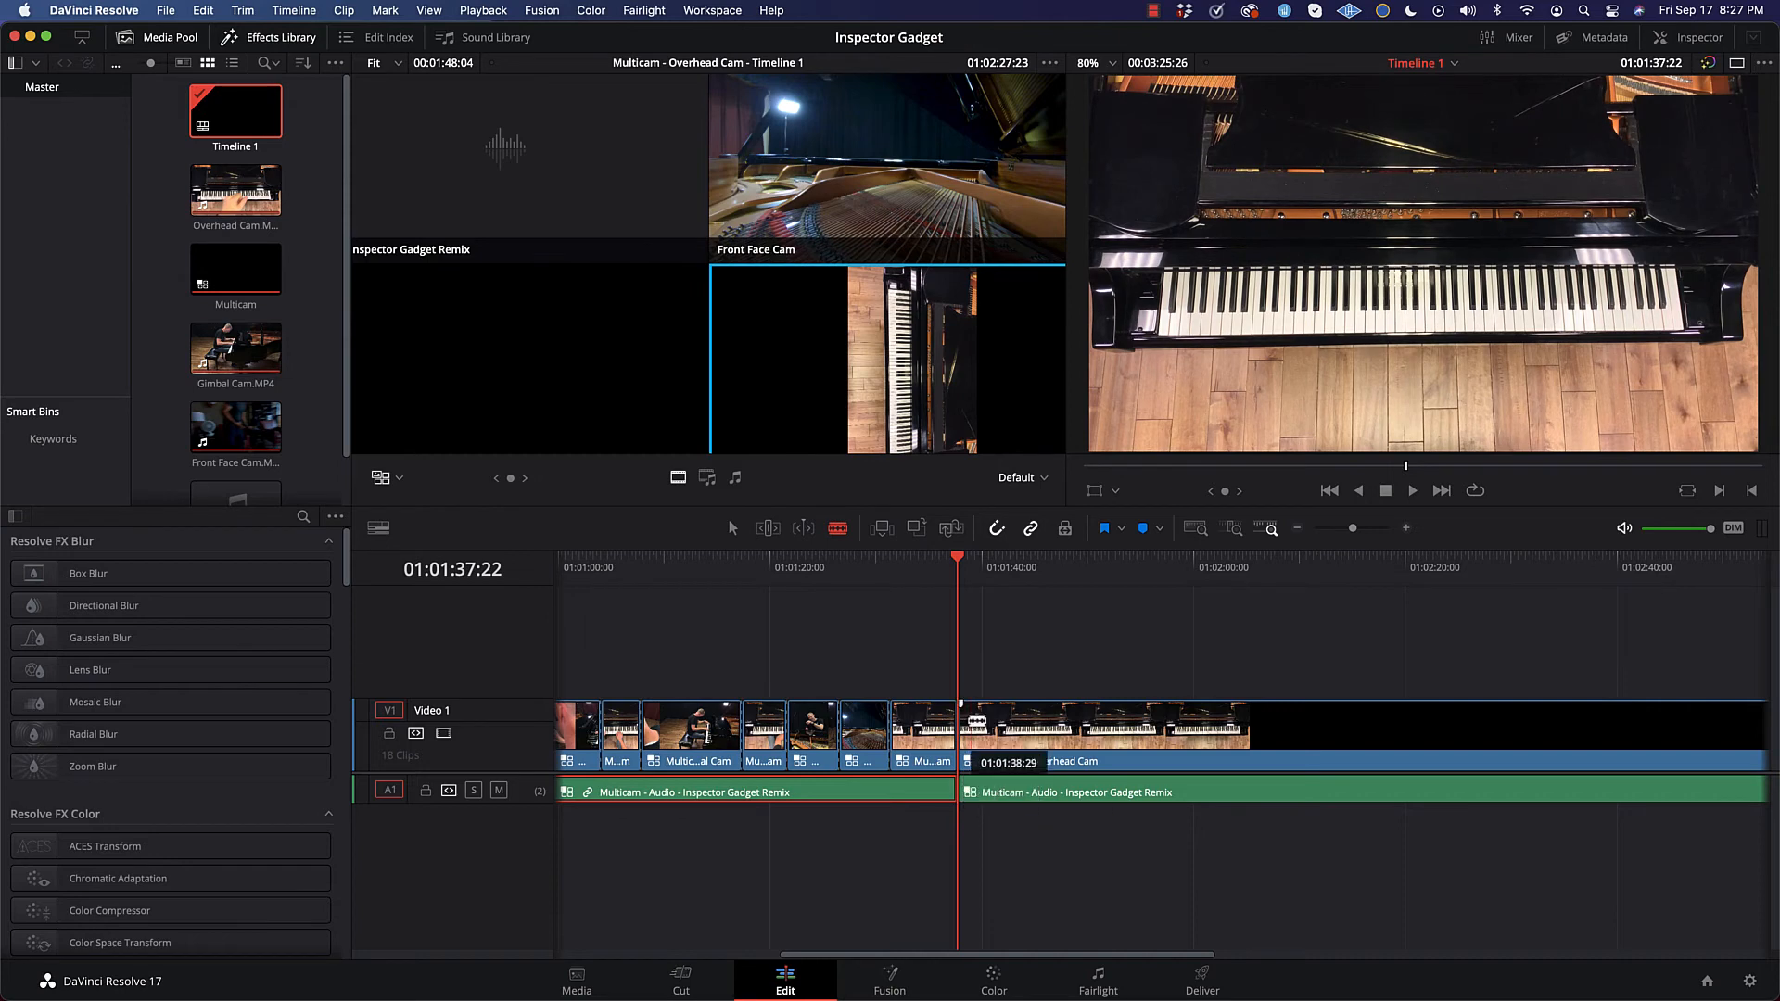
# Step: Delete the leftover Overhead Cam video and remix audio after the 01:01:37:22 split
pyautogui.click(736, 528)
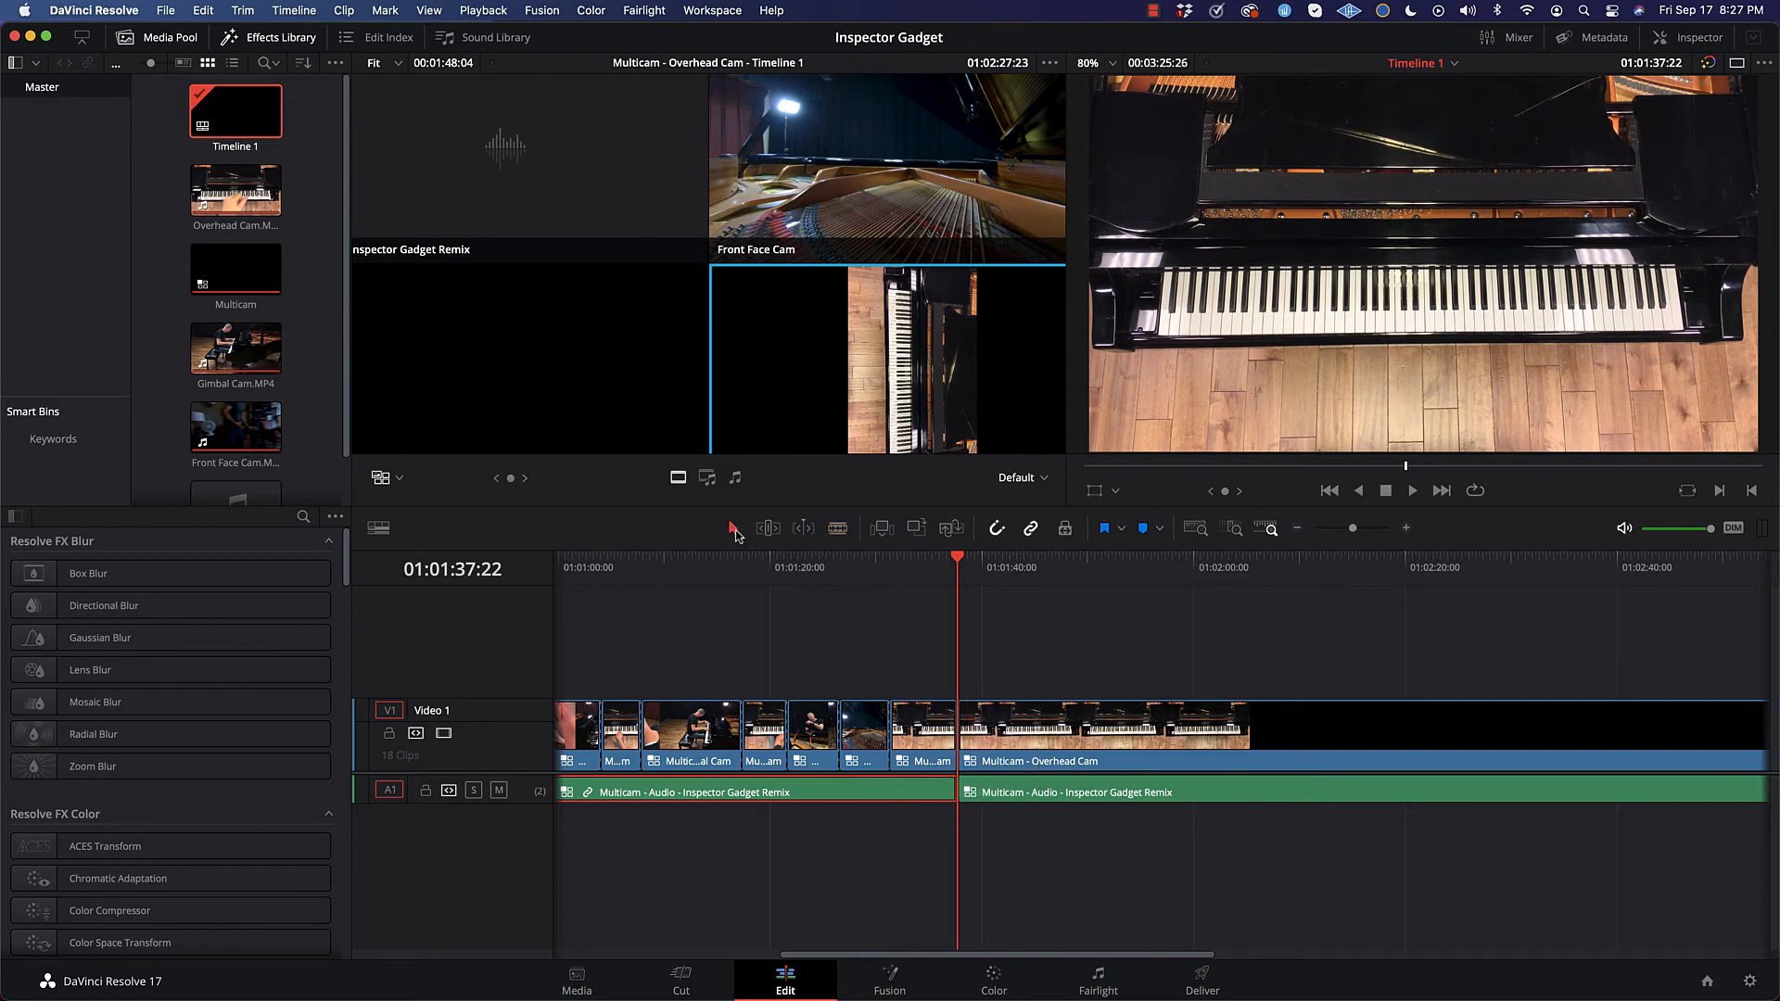
pyautogui.click(1054, 720)
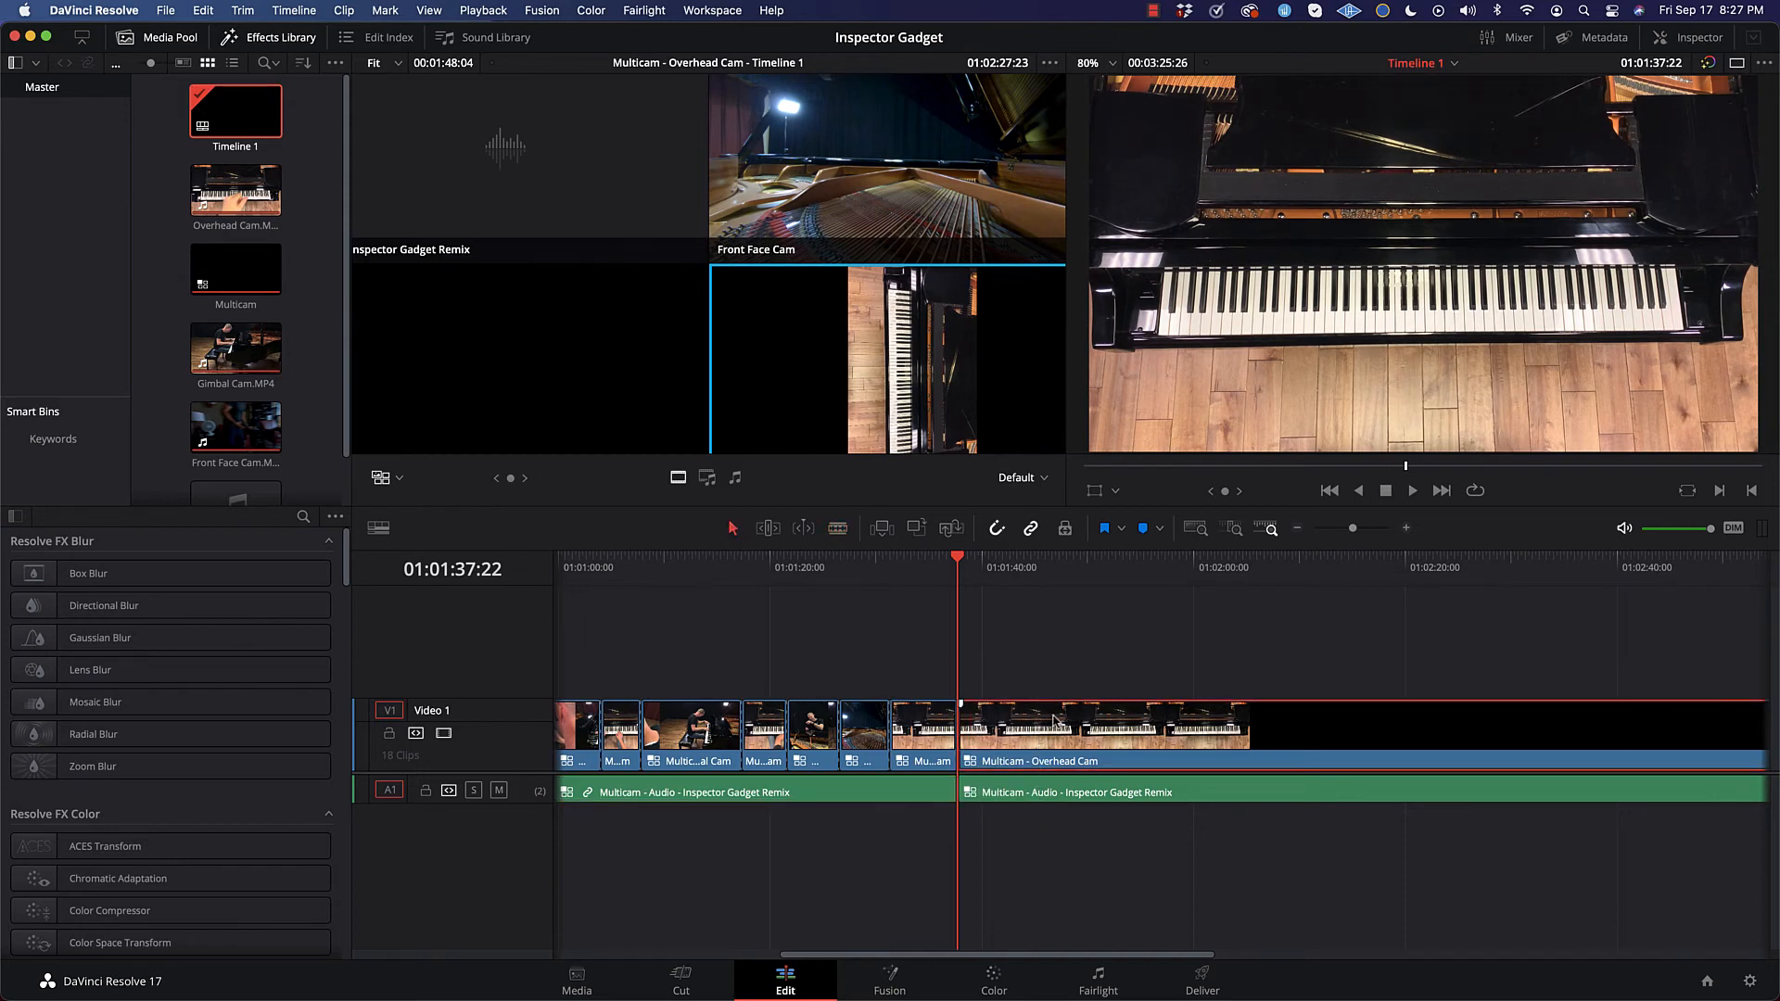
pyautogui.click(1088, 794)
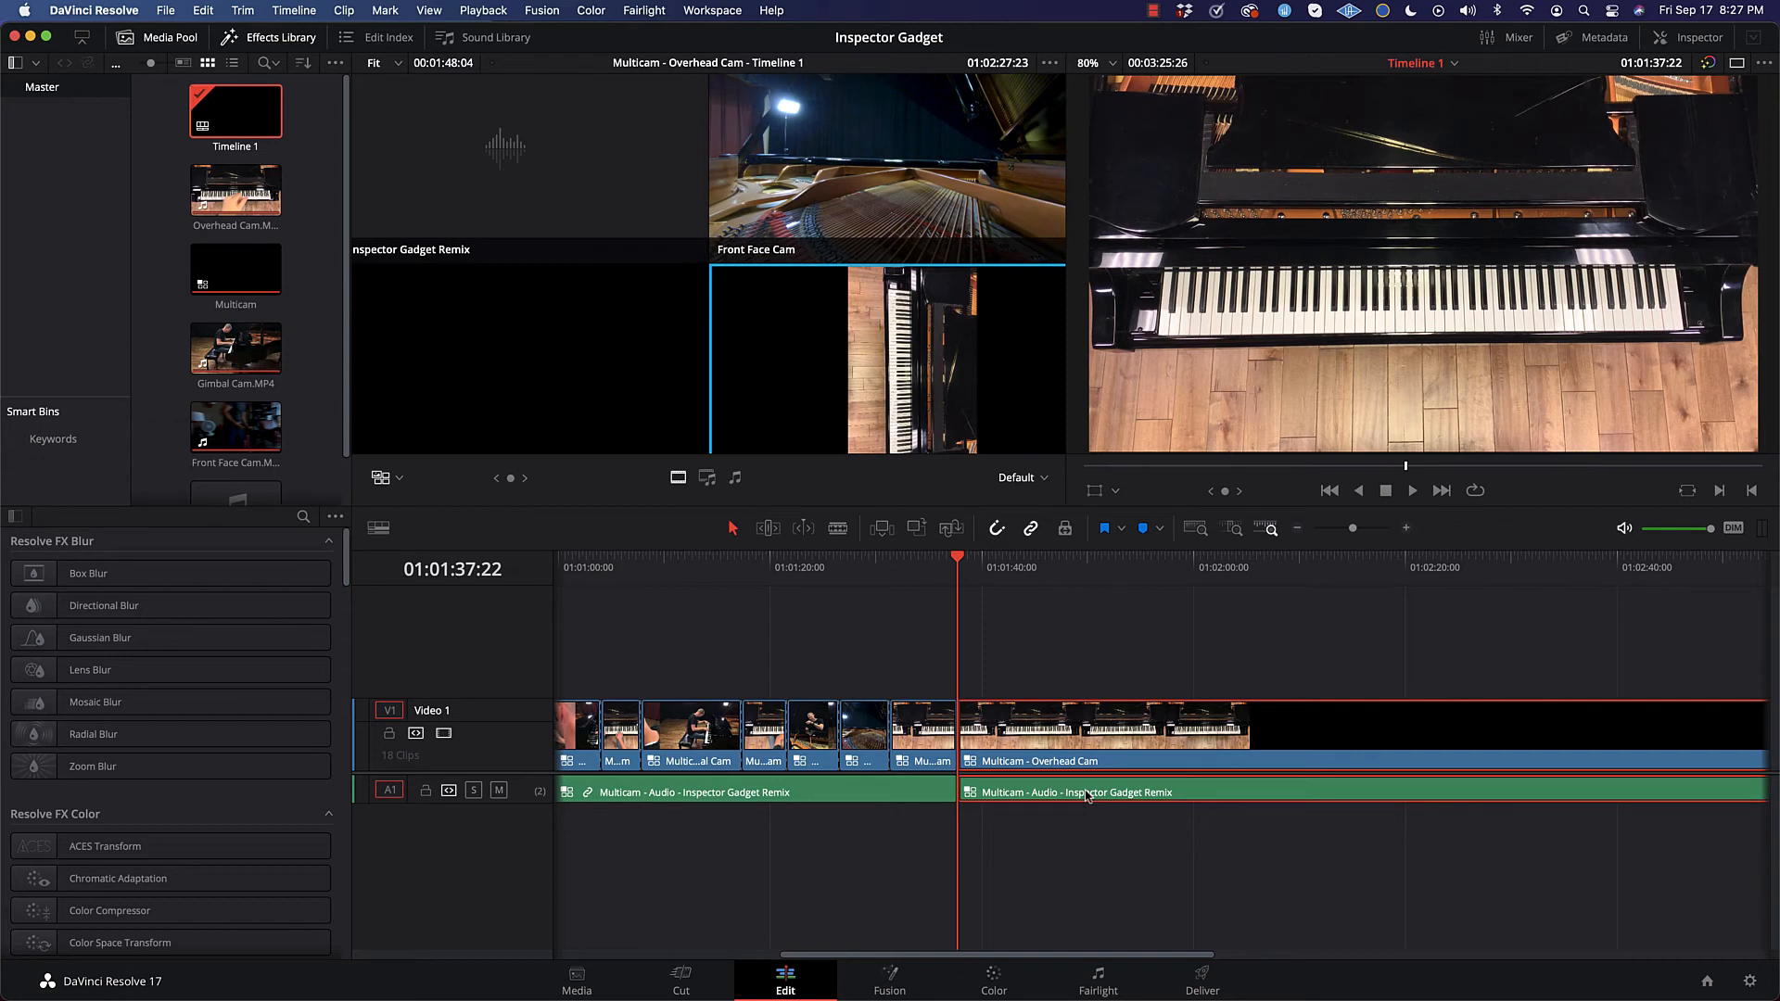
pyautogui.press('Delete')
# Step: Switch to the single-viewer layout and play the trimmed edit from near its beginning
pyautogui.hscroll(-3, 1037, 691)
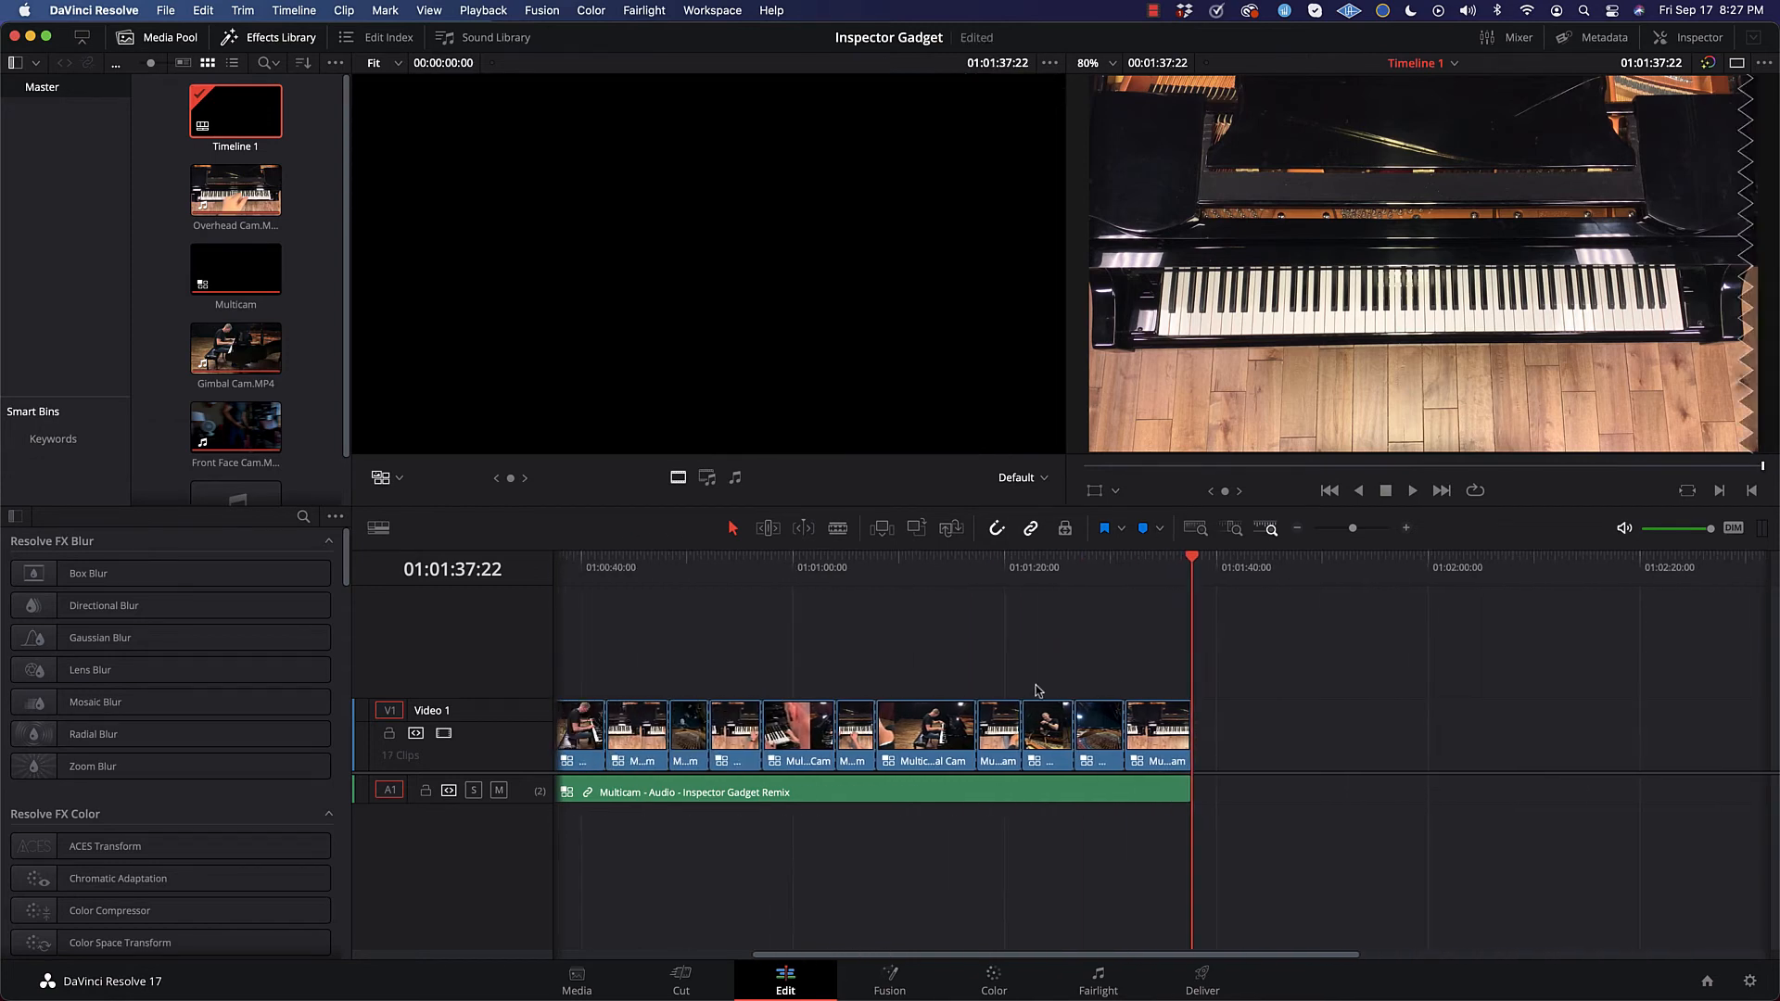
pyautogui.hscroll(-5, 1037, 690)
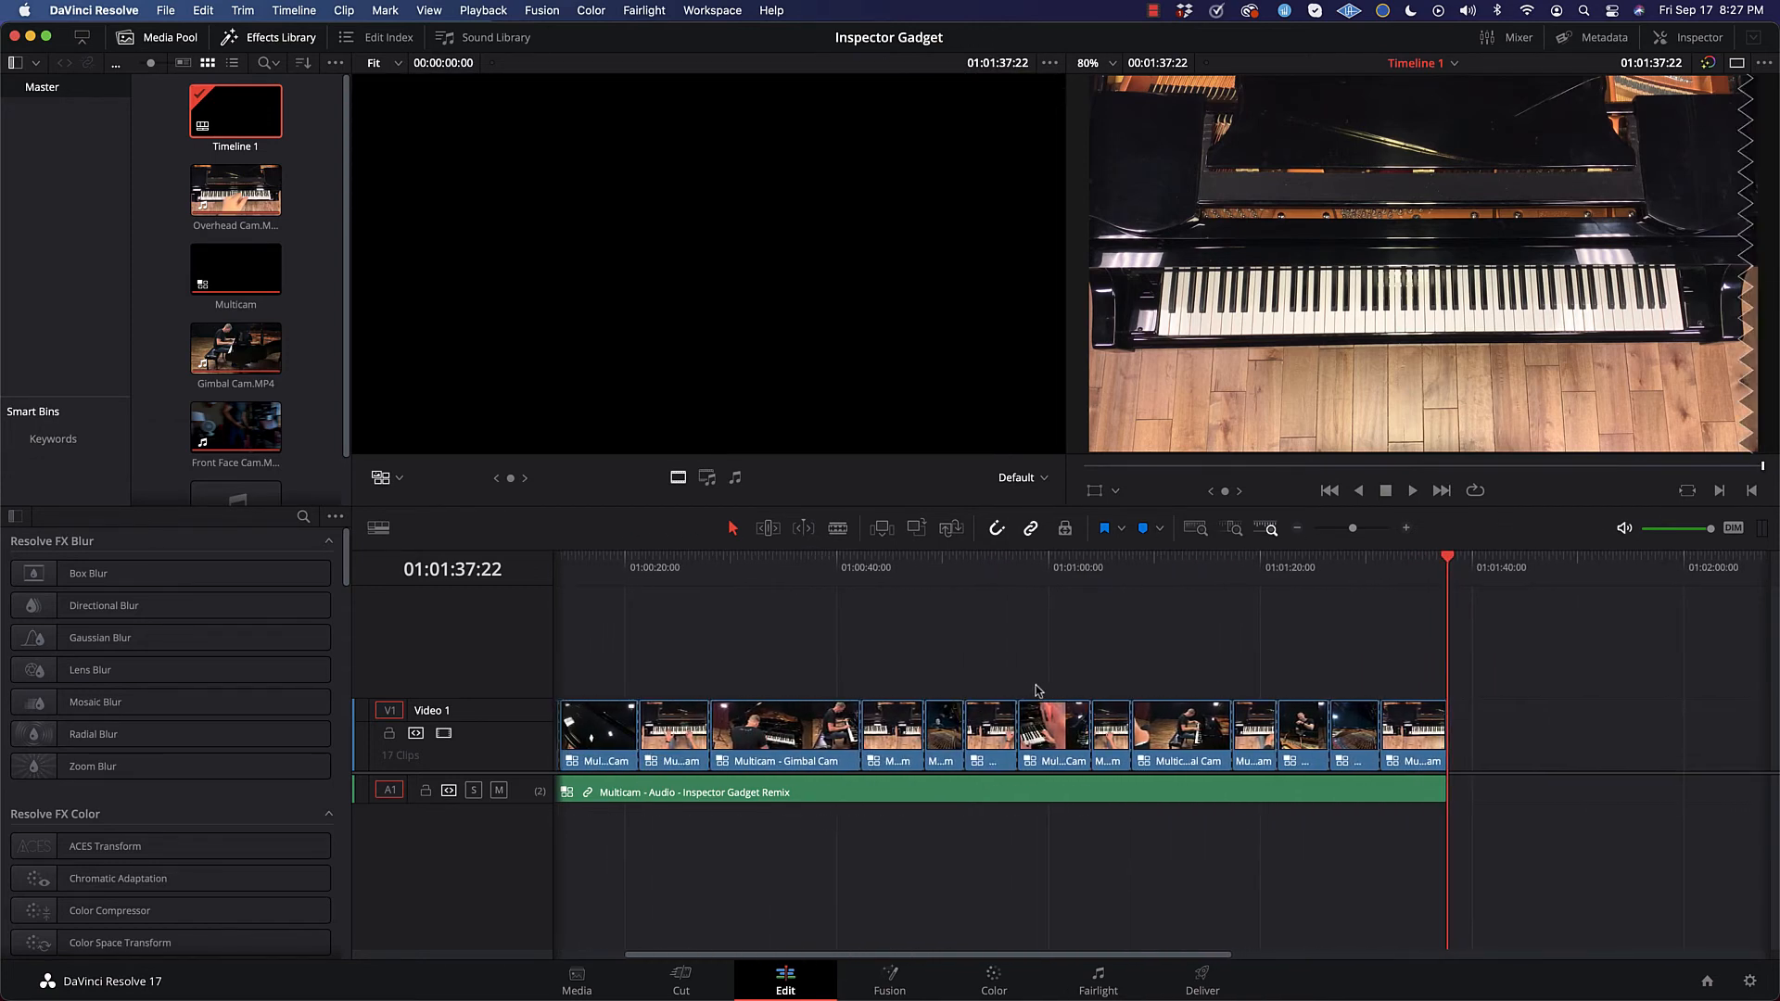
pyautogui.hscroll(-3, 1037, 691)
pyautogui.moveTo(756, 565); pyautogui.dragTo(498, 584)
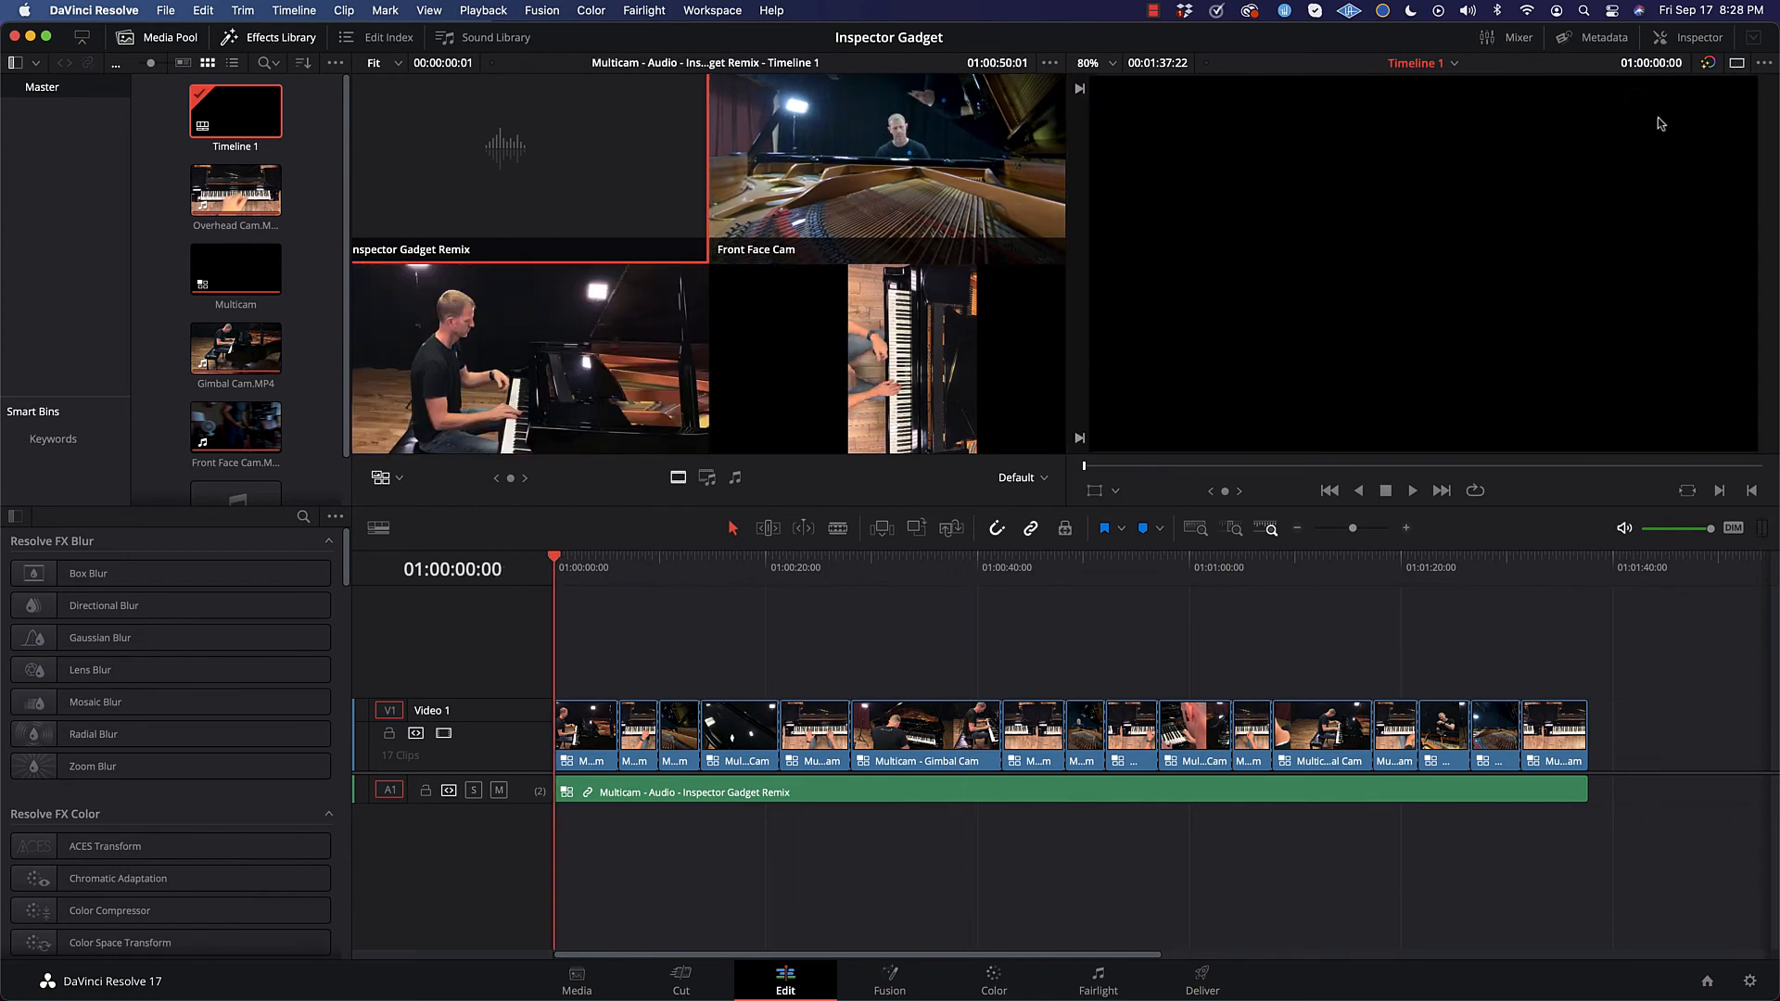
pyautogui.click(1735, 65)
pyautogui.moveTo(555, 568); pyautogui.dragTo(594, 568)
pyautogui.press('space')
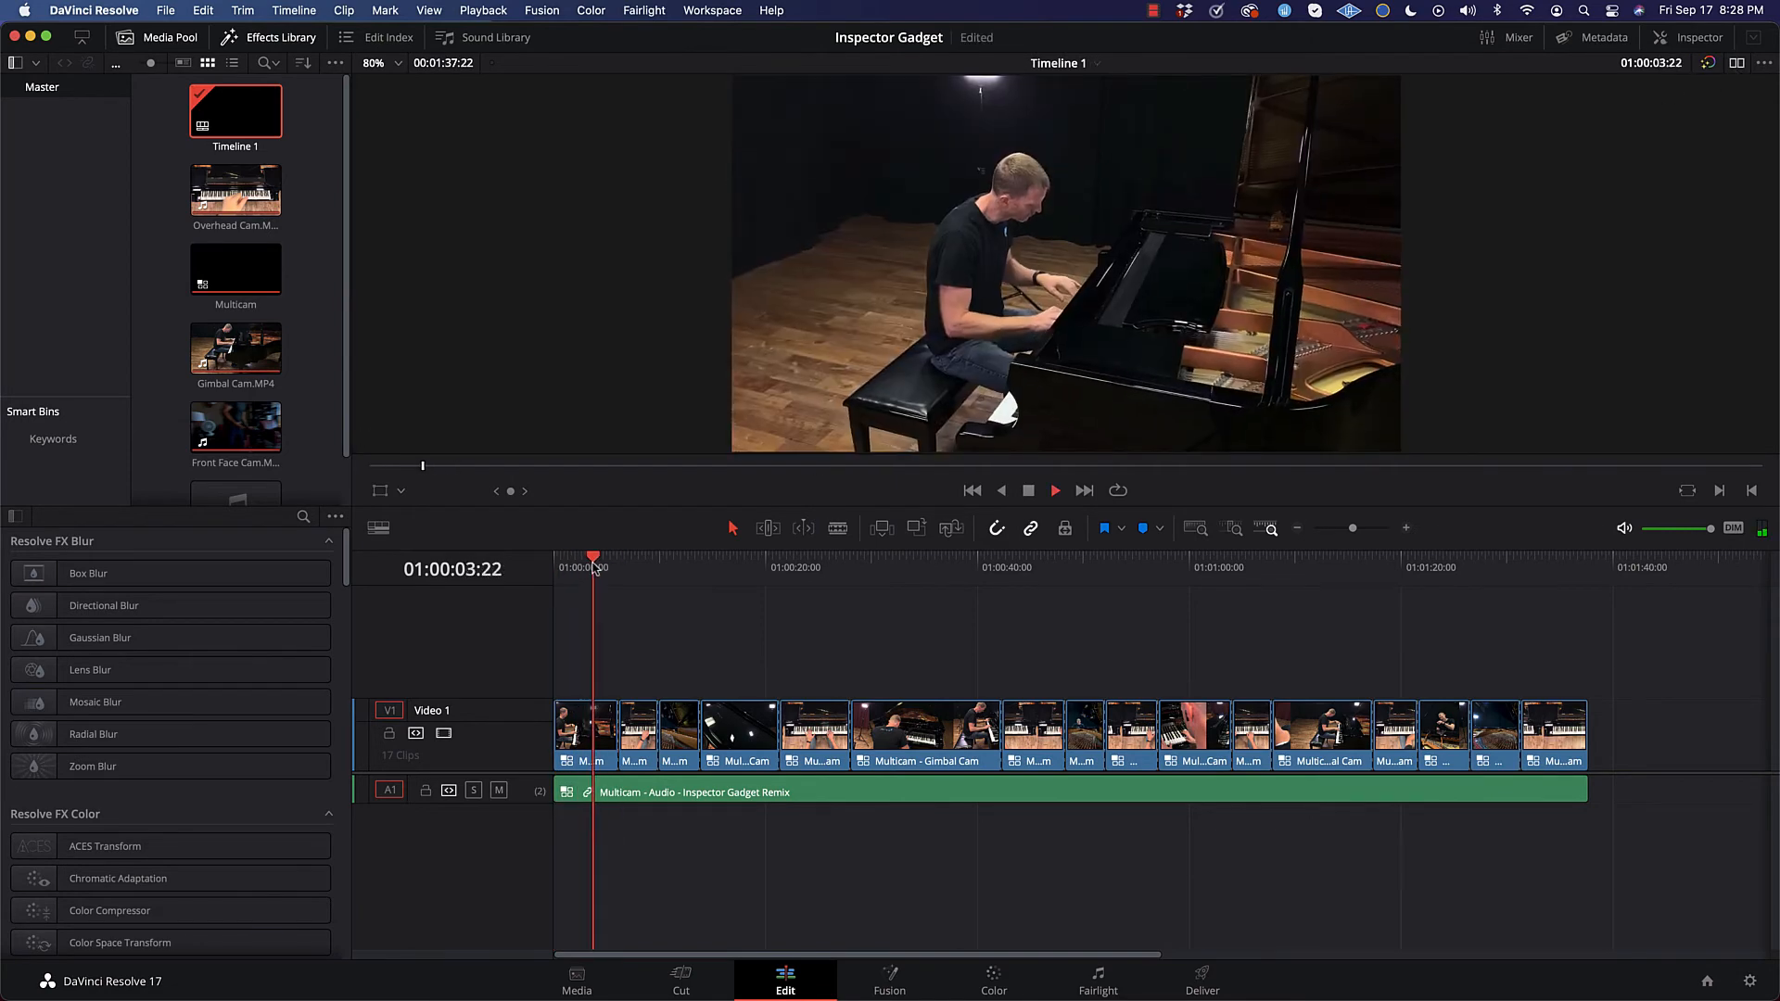
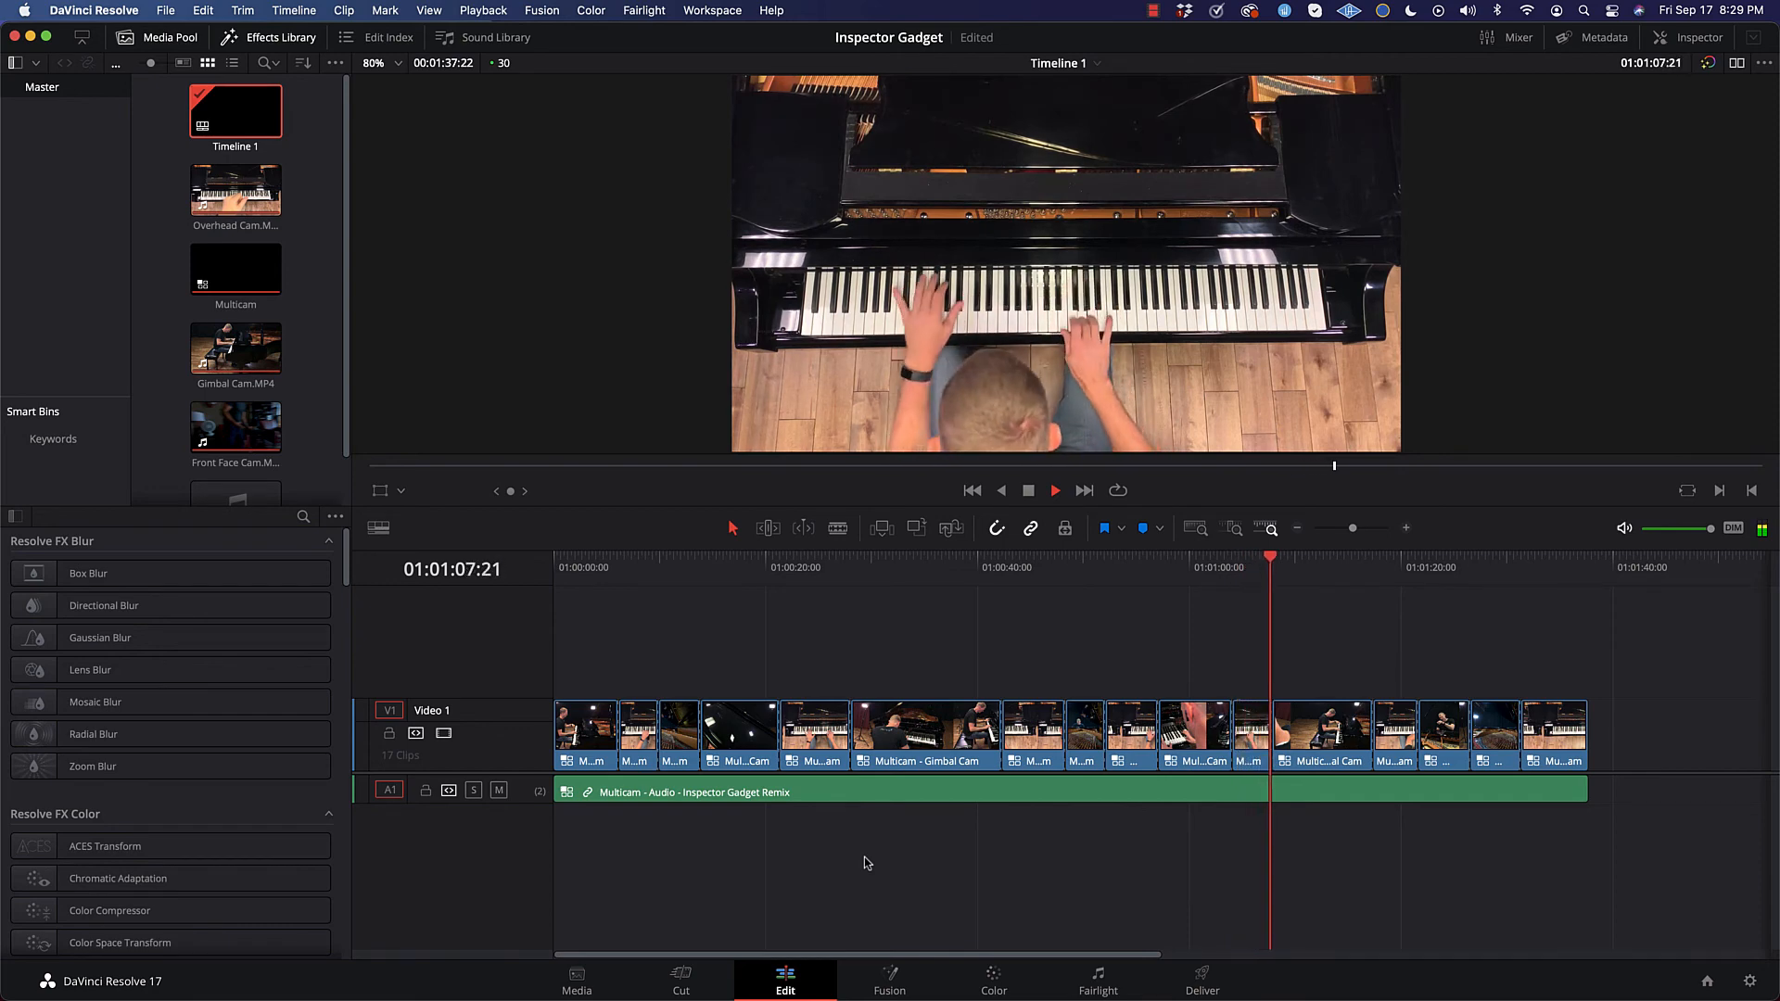
# Step: Lower the playback volume, watch the trimmed edit through its closing Overhead Cam segment and stop playback
pyautogui.press('XF86AudioLowerVolume')
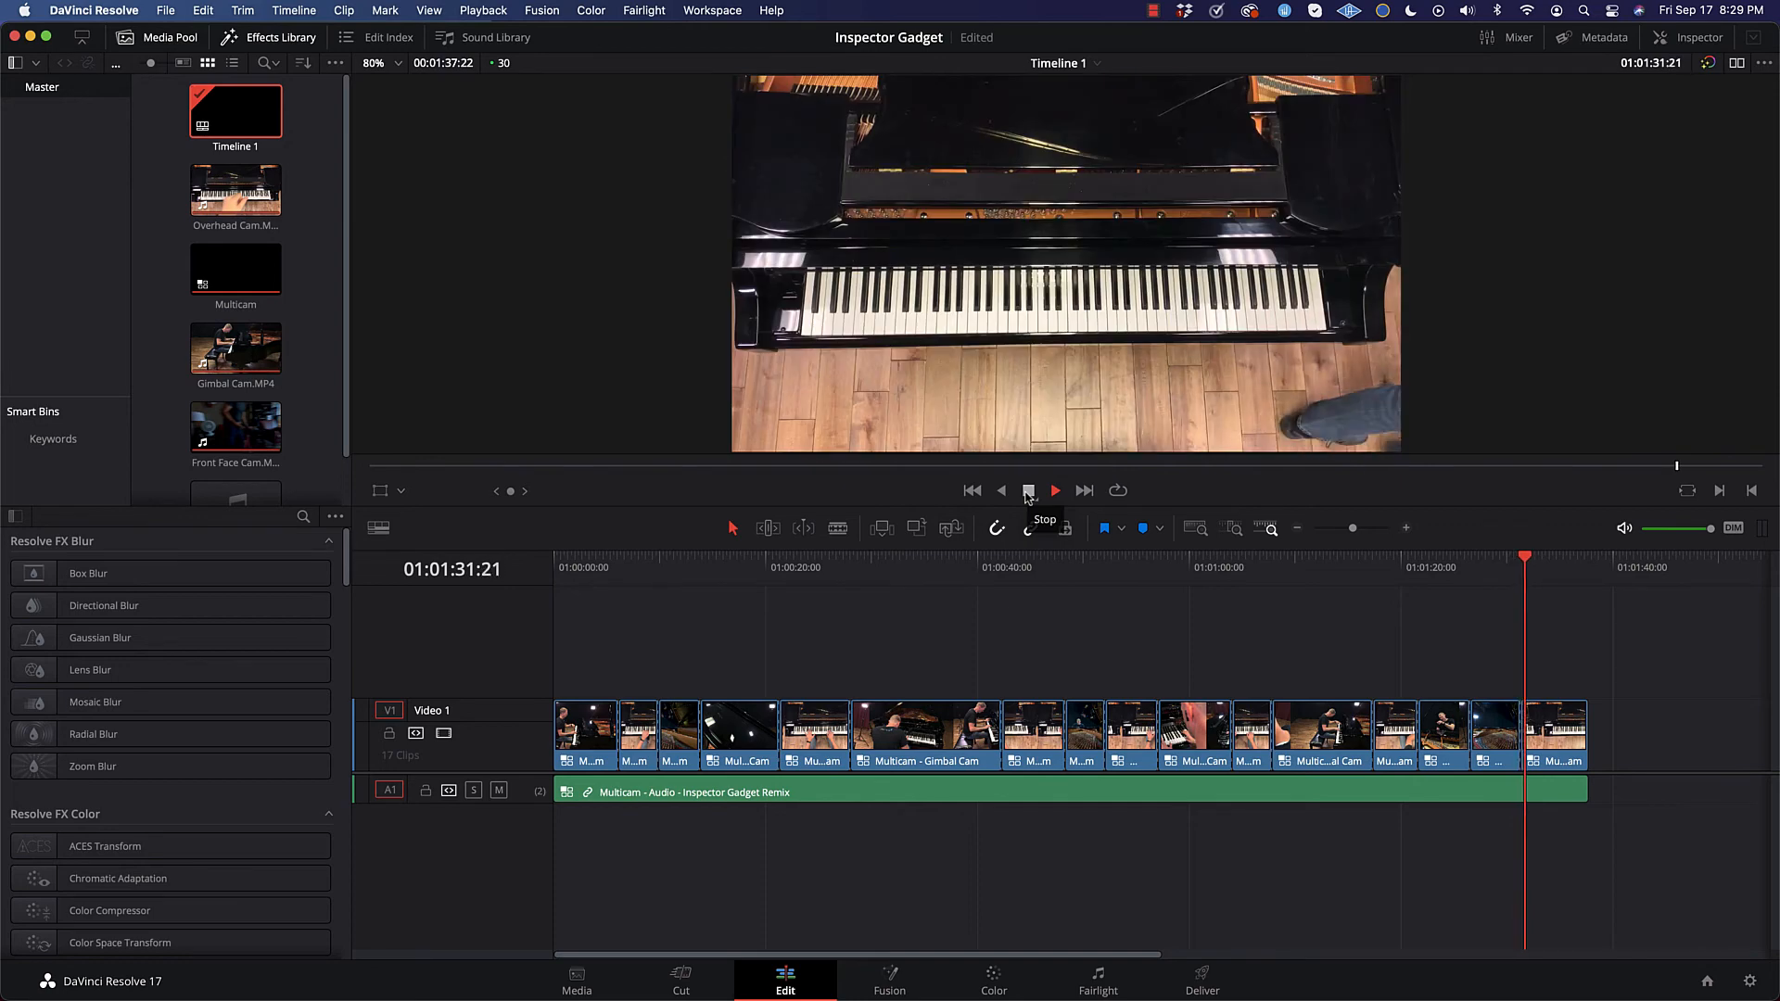
pyautogui.click(1026, 495)
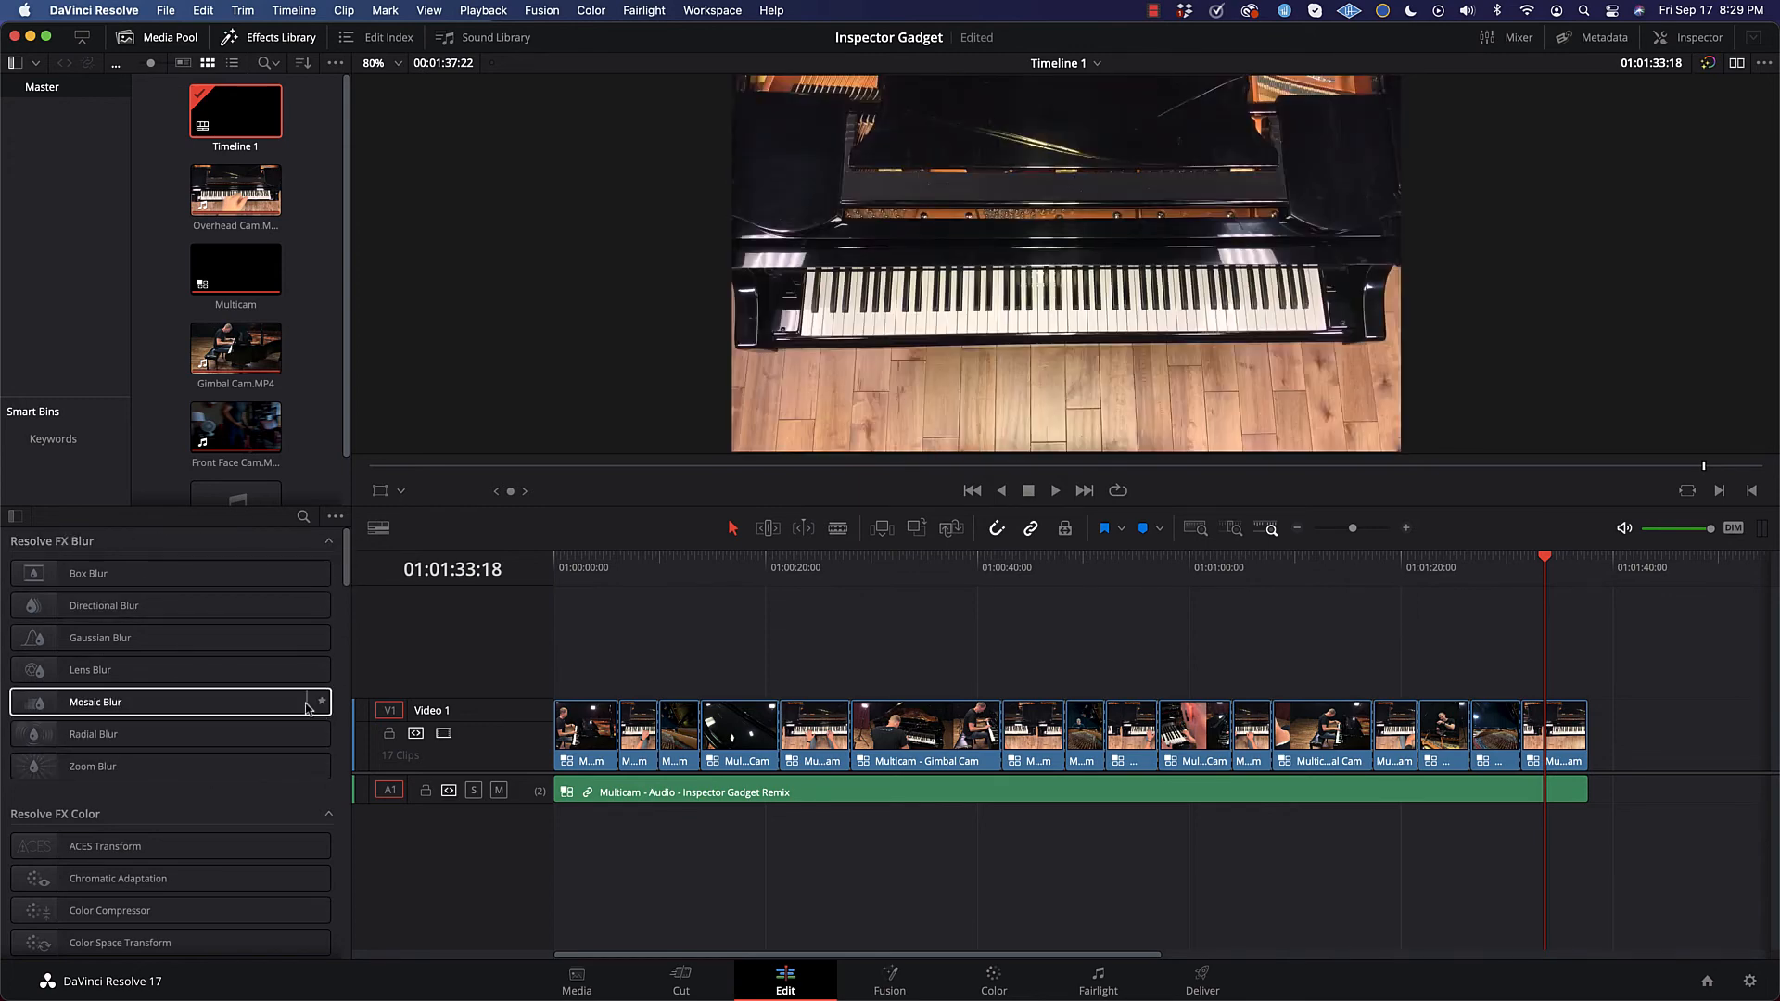
# Step: Examine the available Resolve FX in the Effects Library, from Blur and Color through Warp and Cinema Grade, previewing several effects on the final clip
pyautogui.scroll(-6, 315, 631)
pyautogui.scroll(-5, 307, 709)
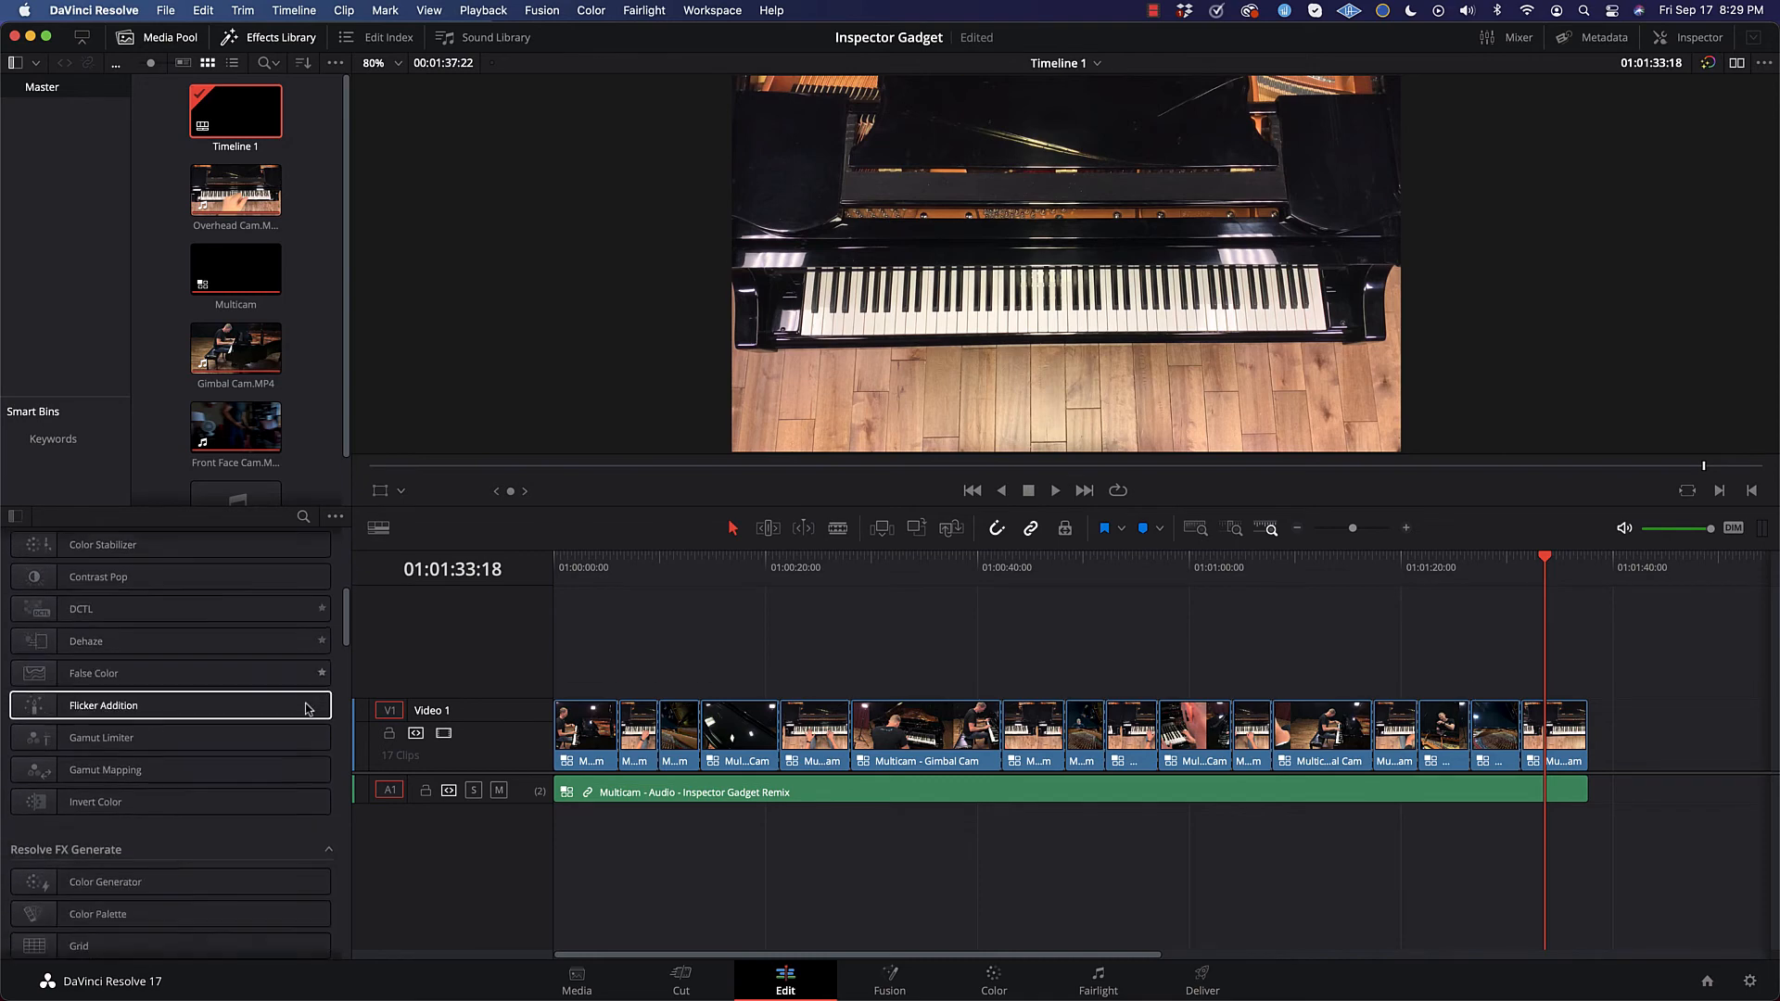
pyautogui.scroll(-5, 243, 715)
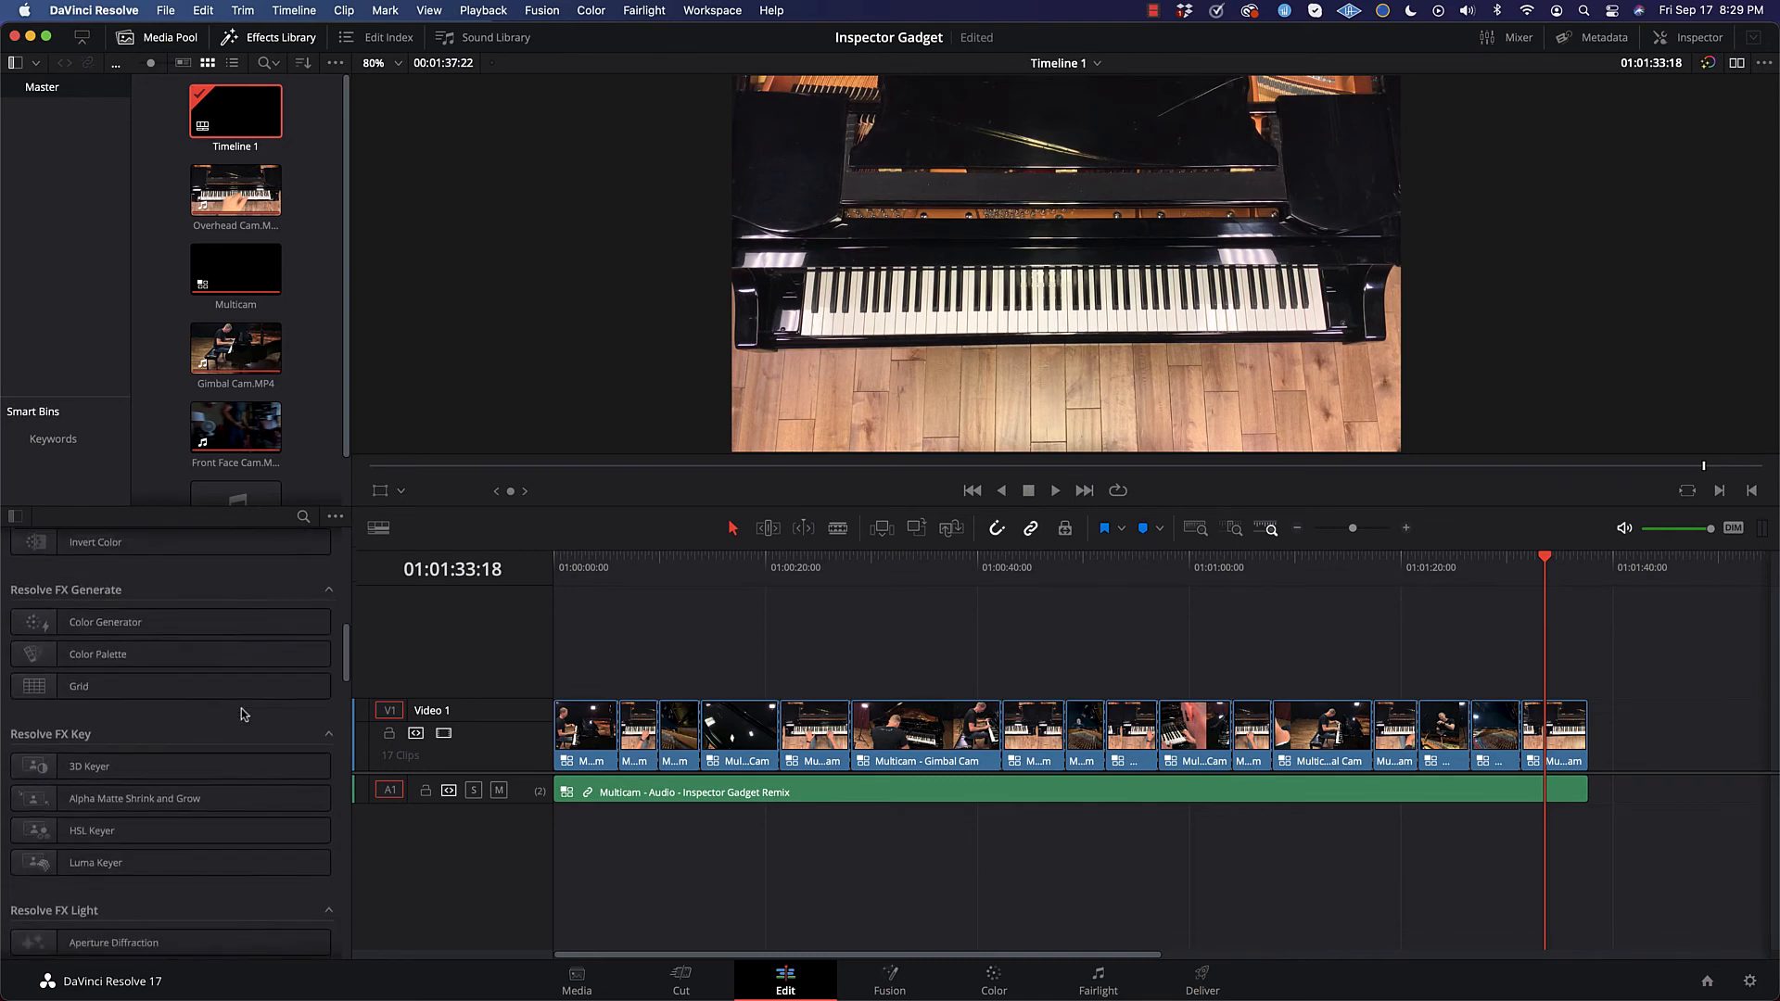
pyautogui.scroll(-3, 151, 765)
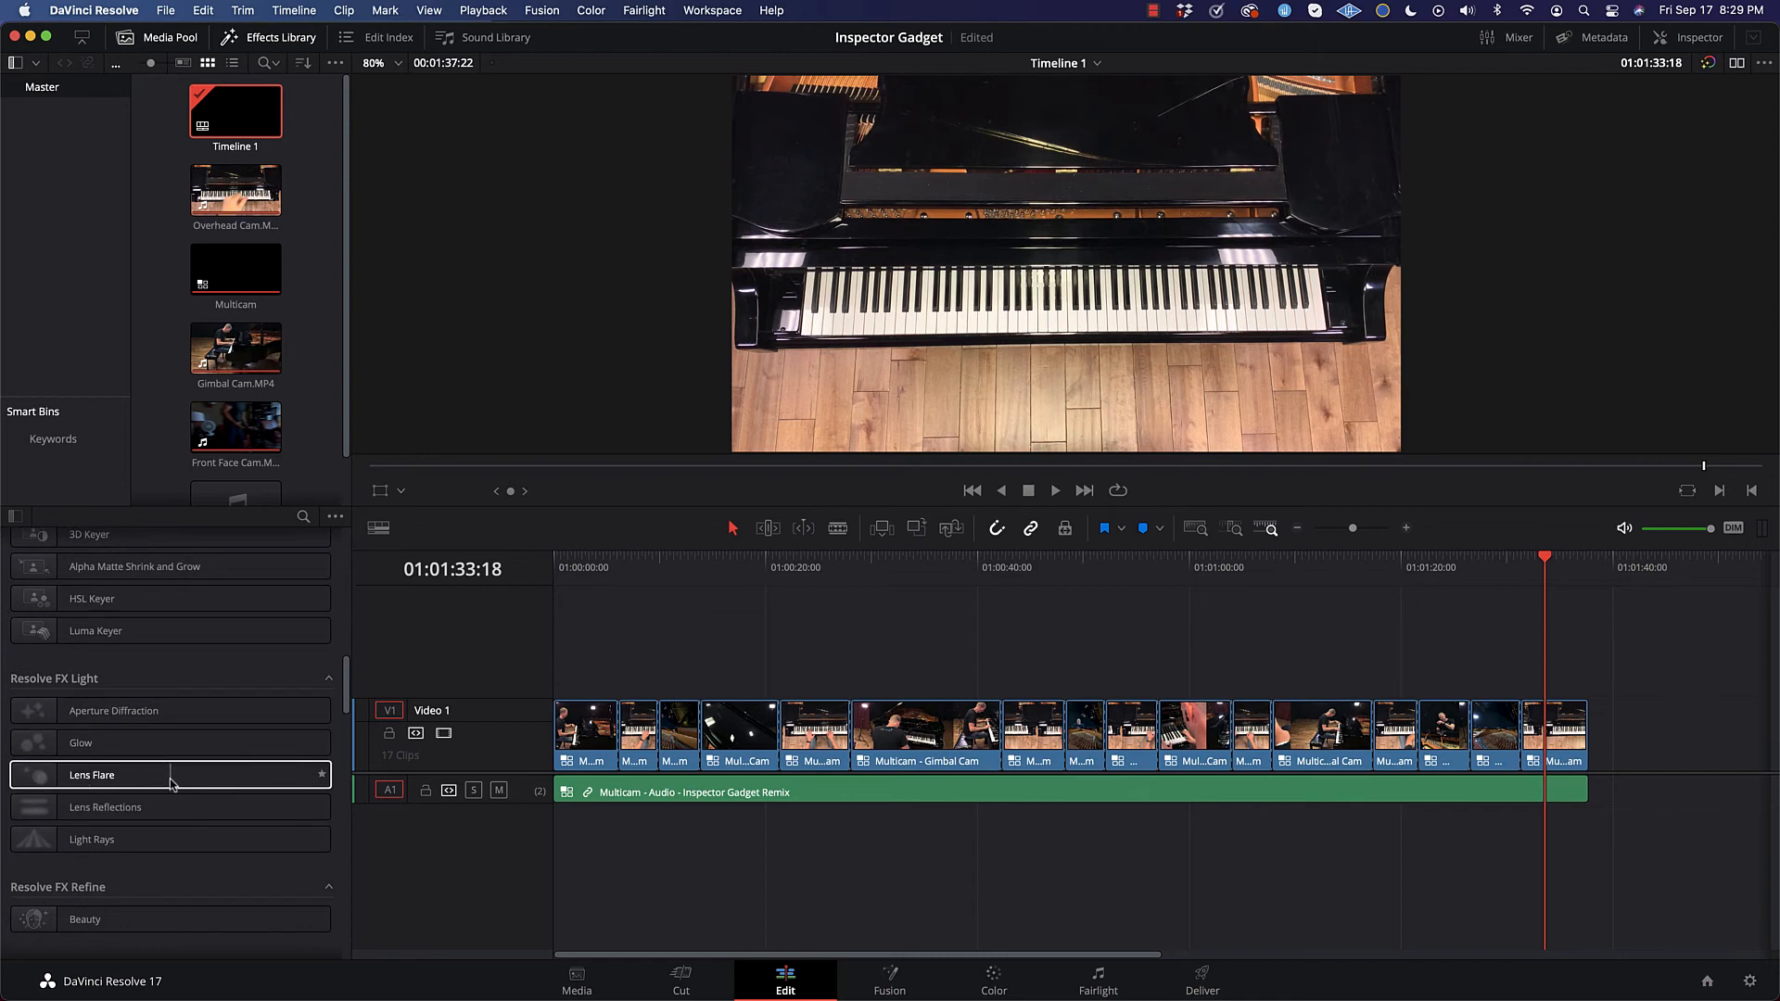
pyautogui.scroll(-6, 170, 784)
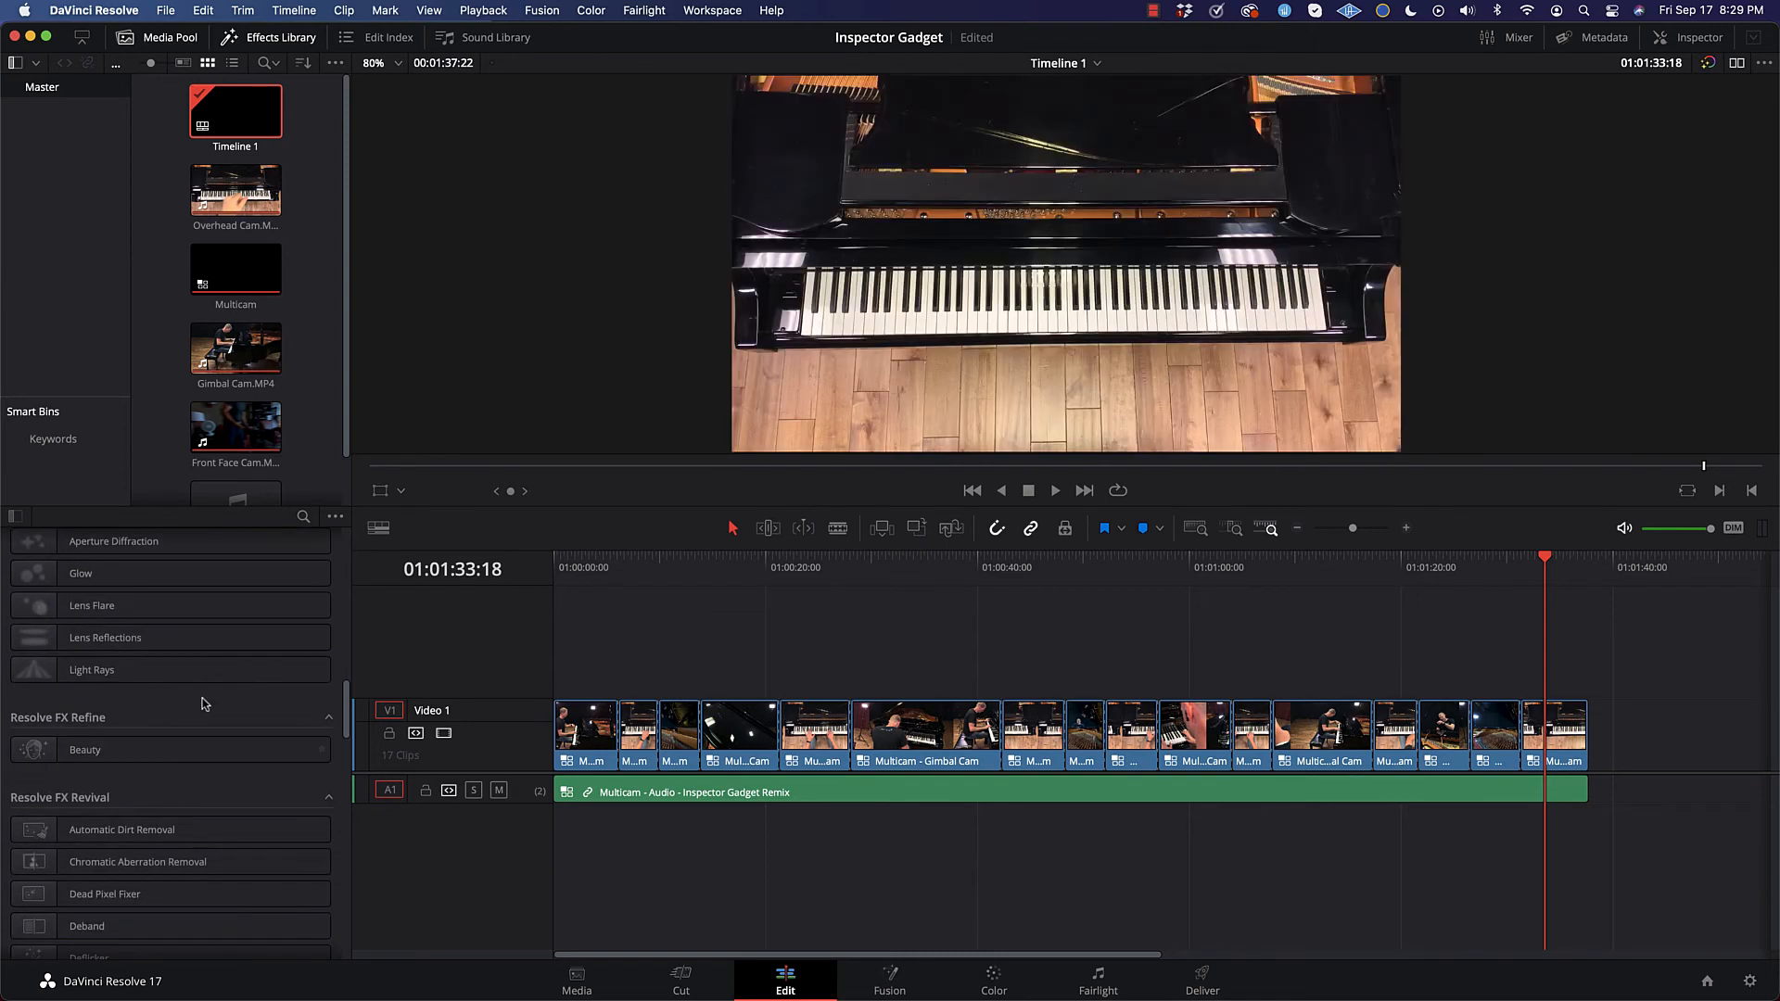
pyautogui.scroll(-5, 209, 705)
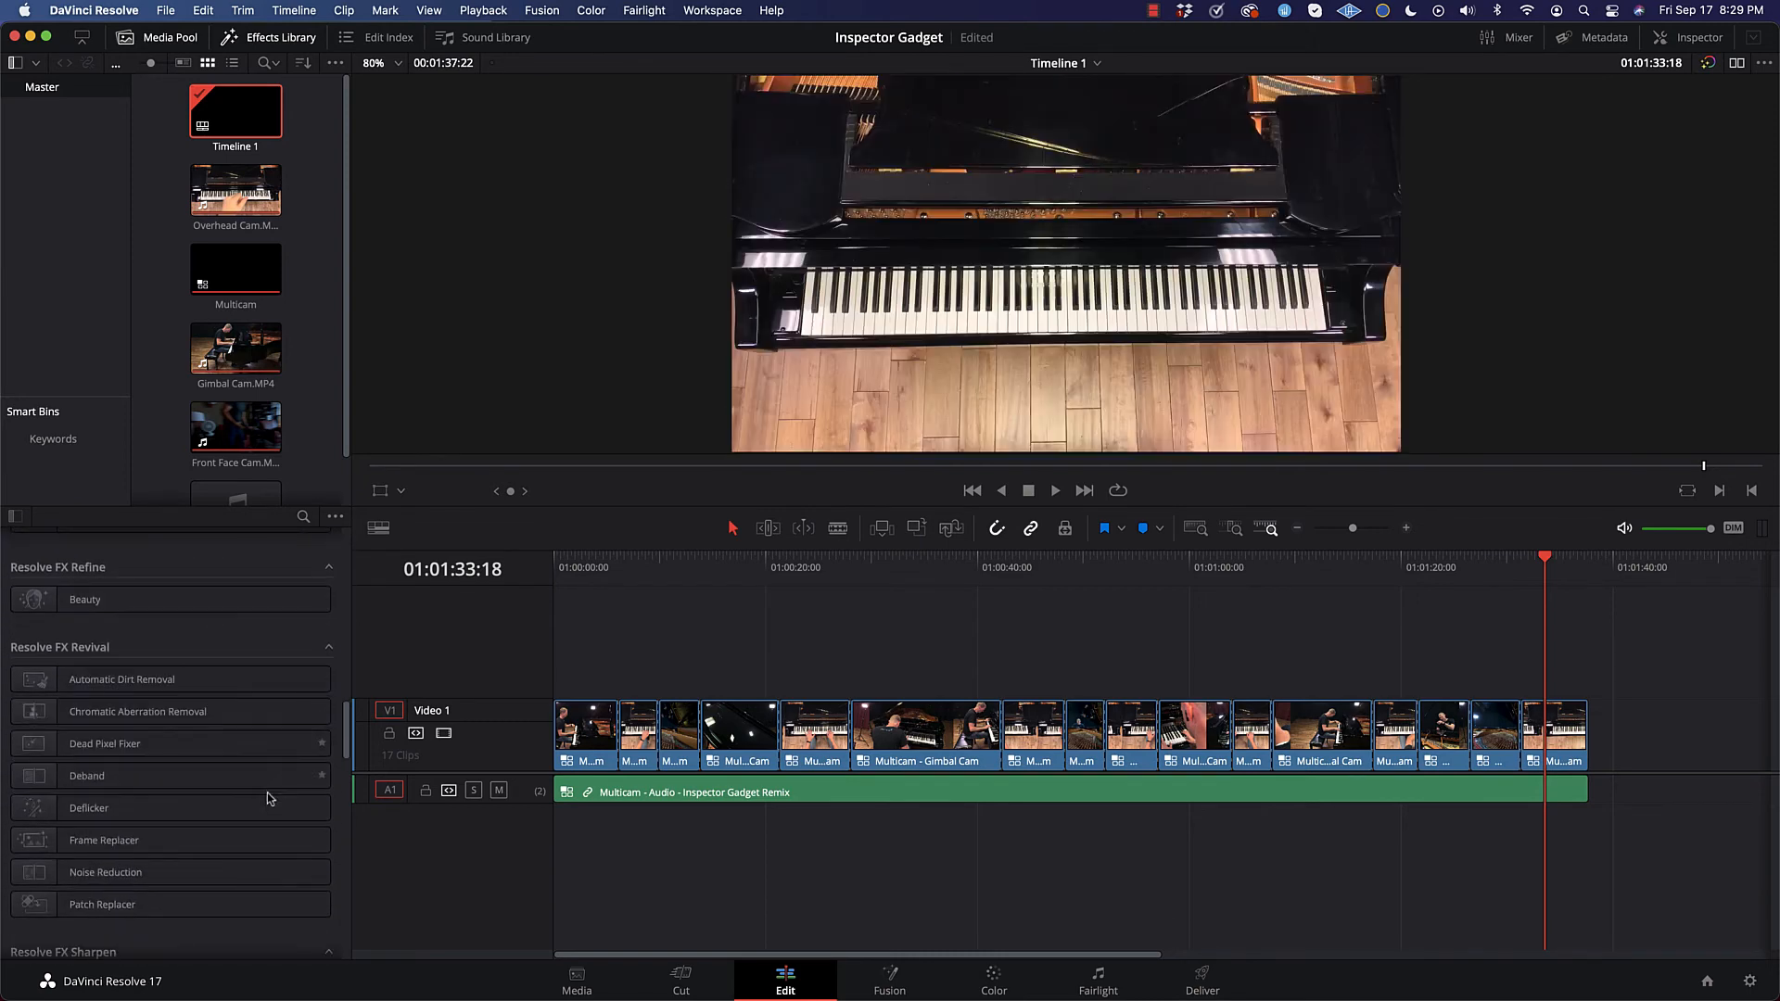
pyautogui.scroll(-2, 232, 811)
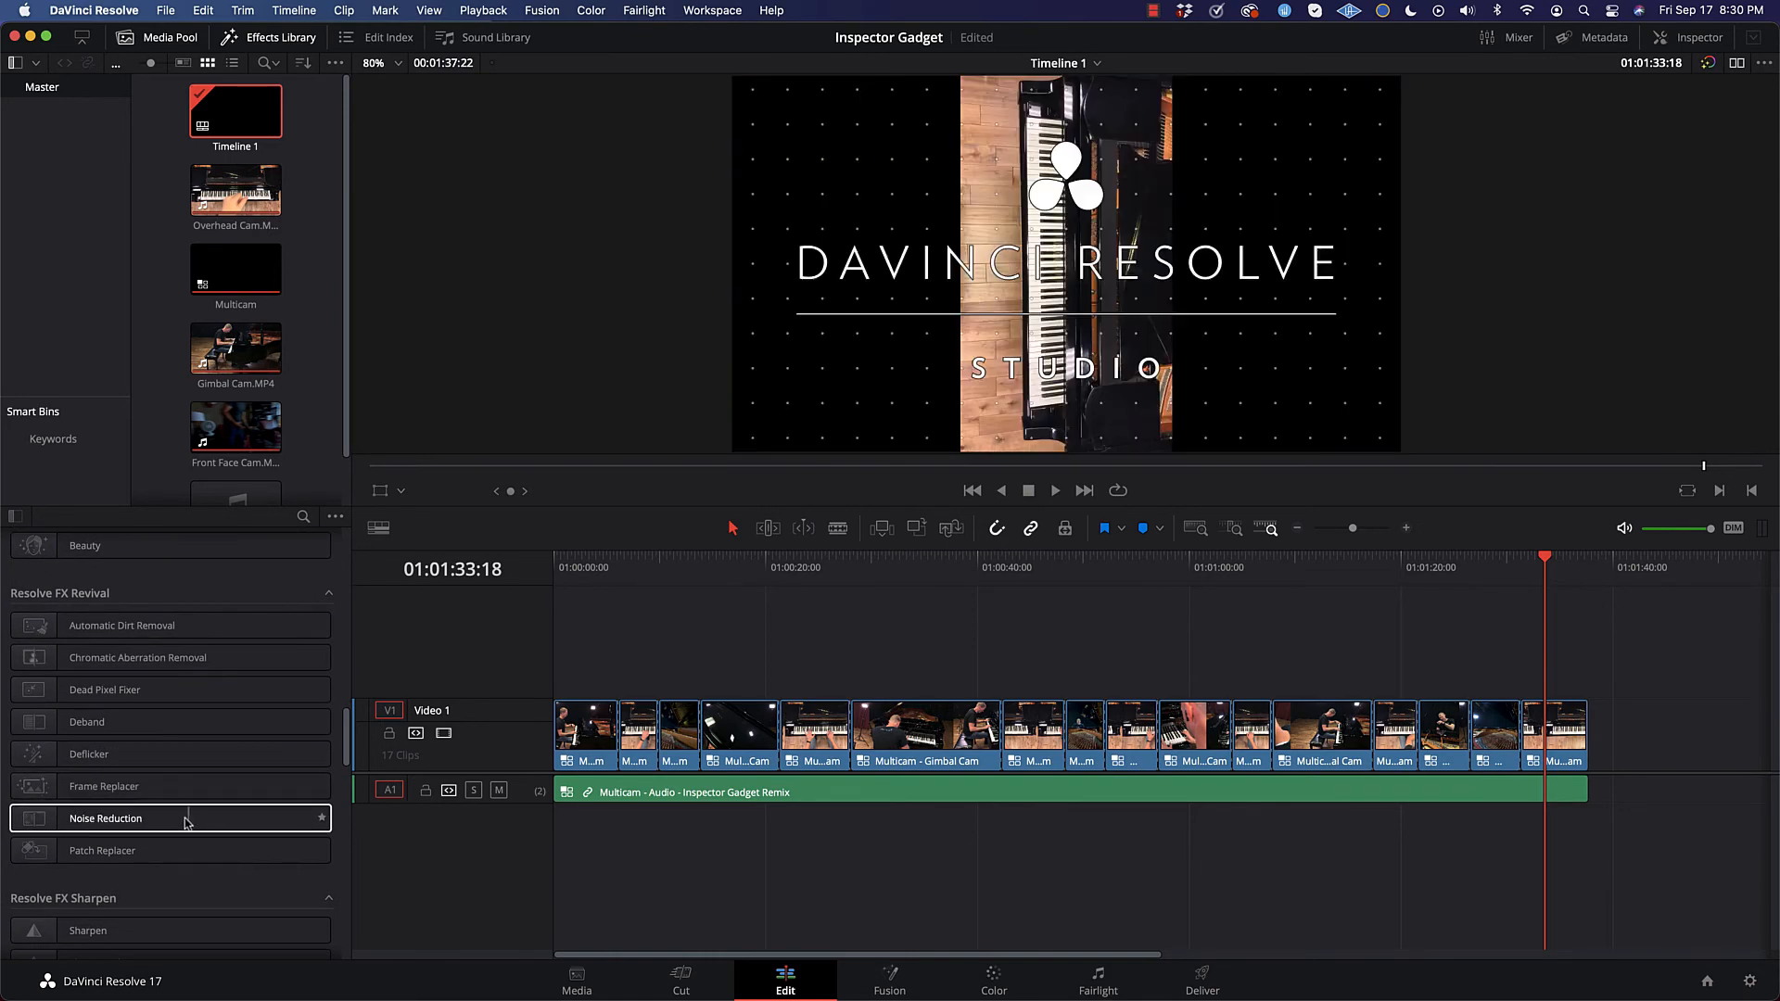
pyautogui.scroll(-8, 186, 797)
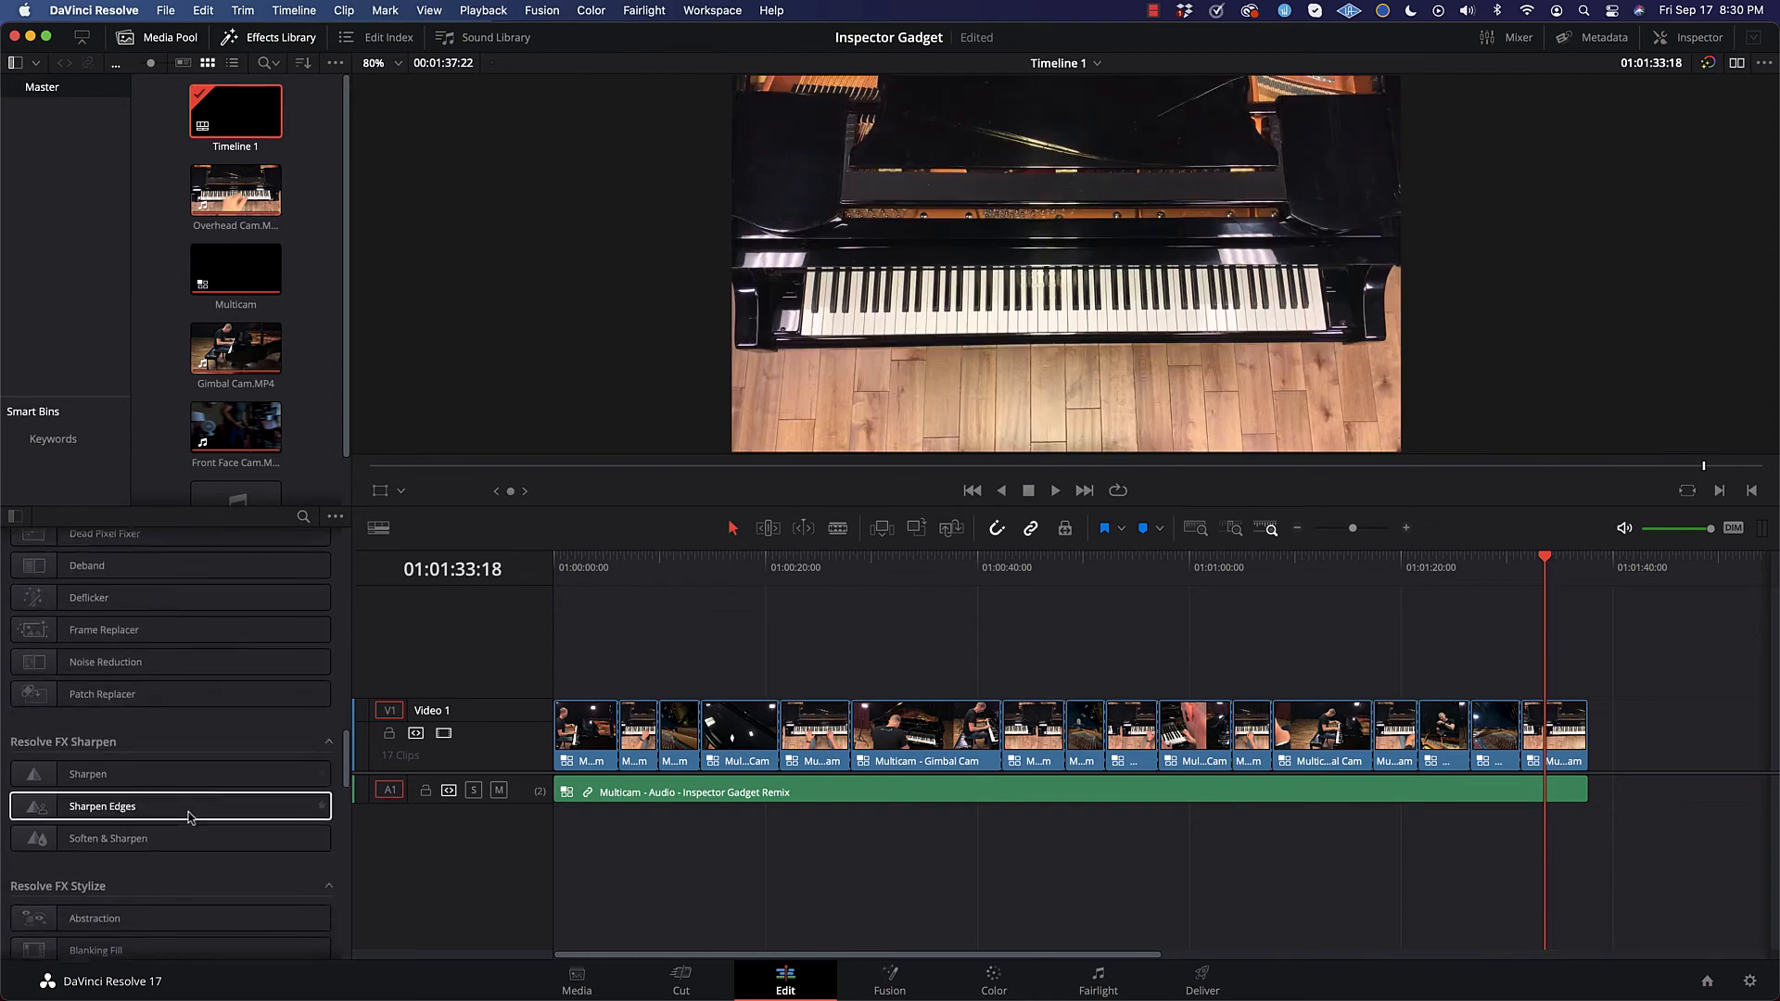
pyautogui.scroll(-10, 291, 722)
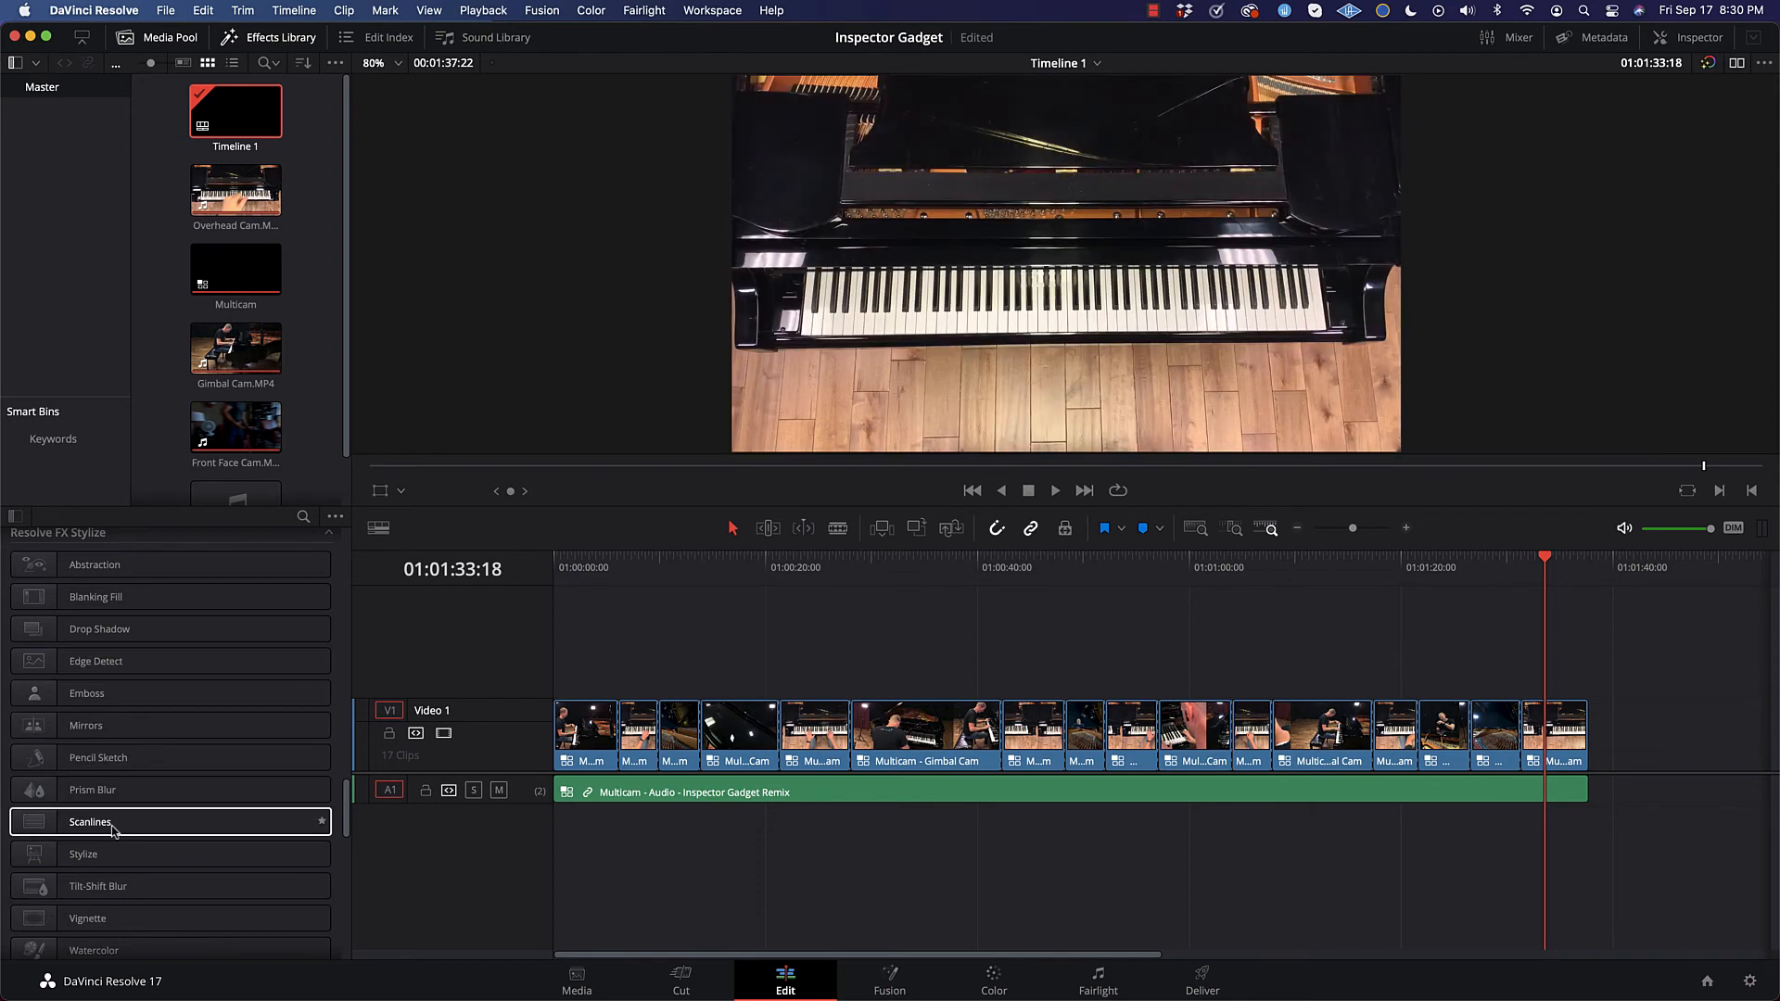
pyautogui.scroll(-5, 106, 816)
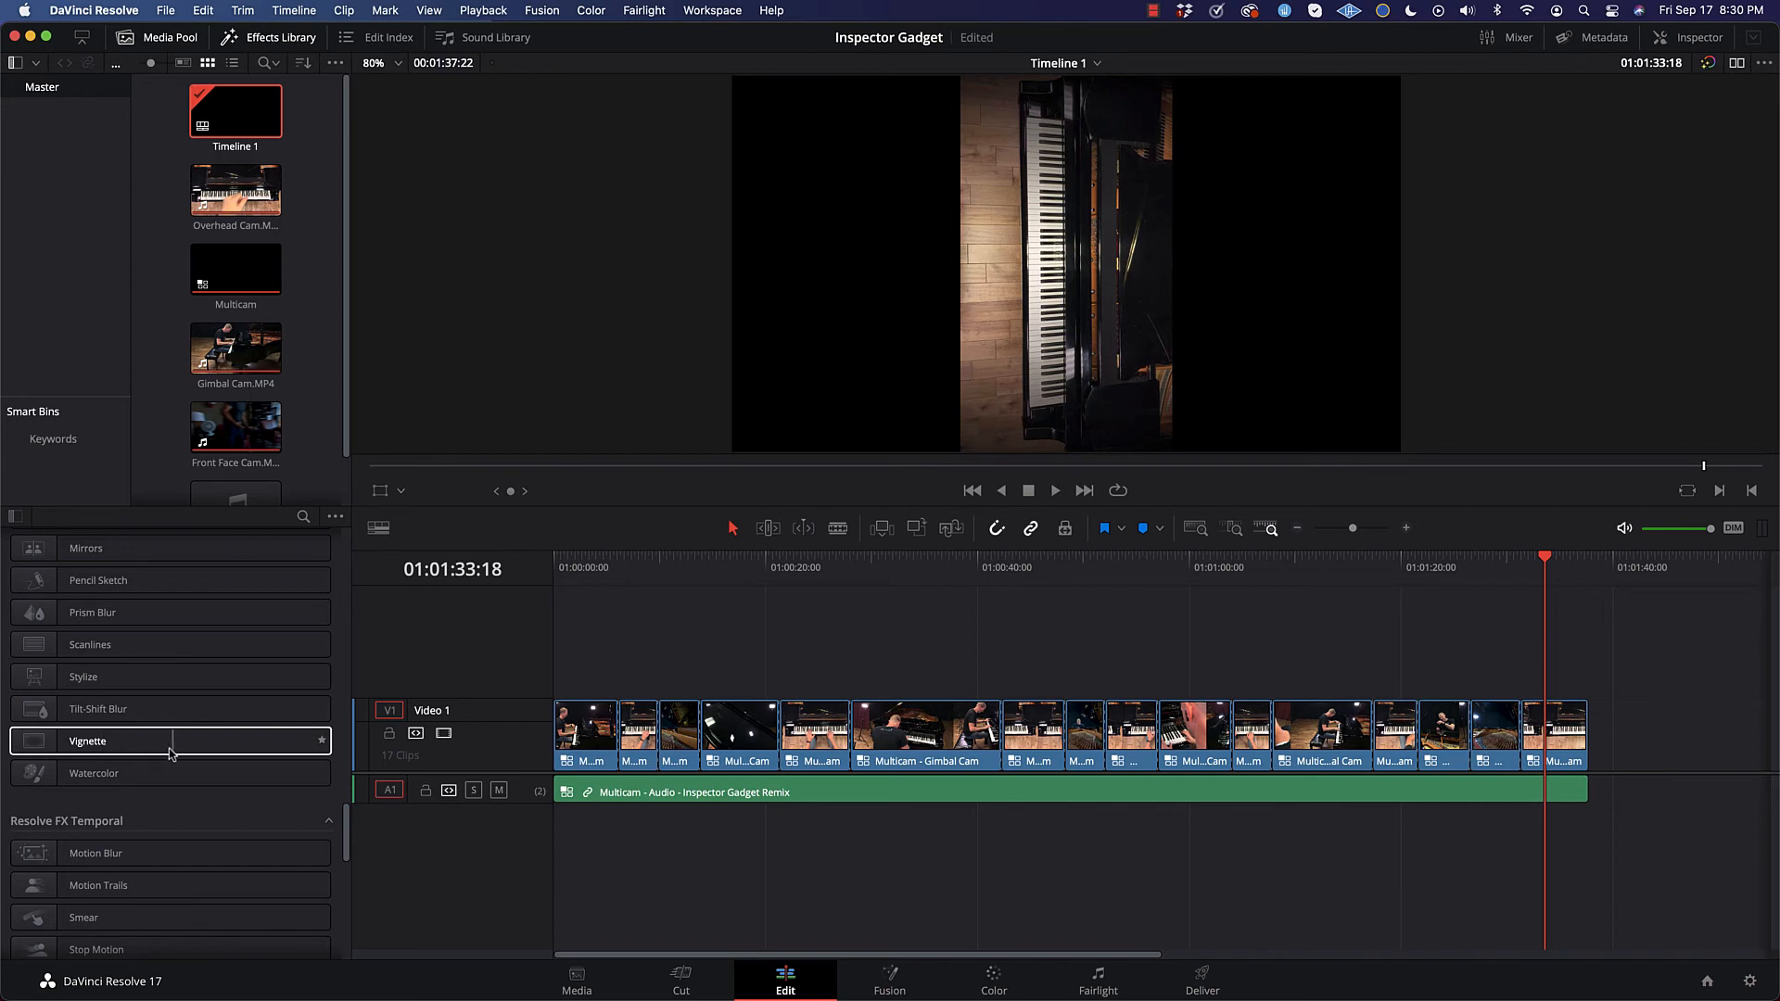
pyautogui.scroll(-10, 230, 751)
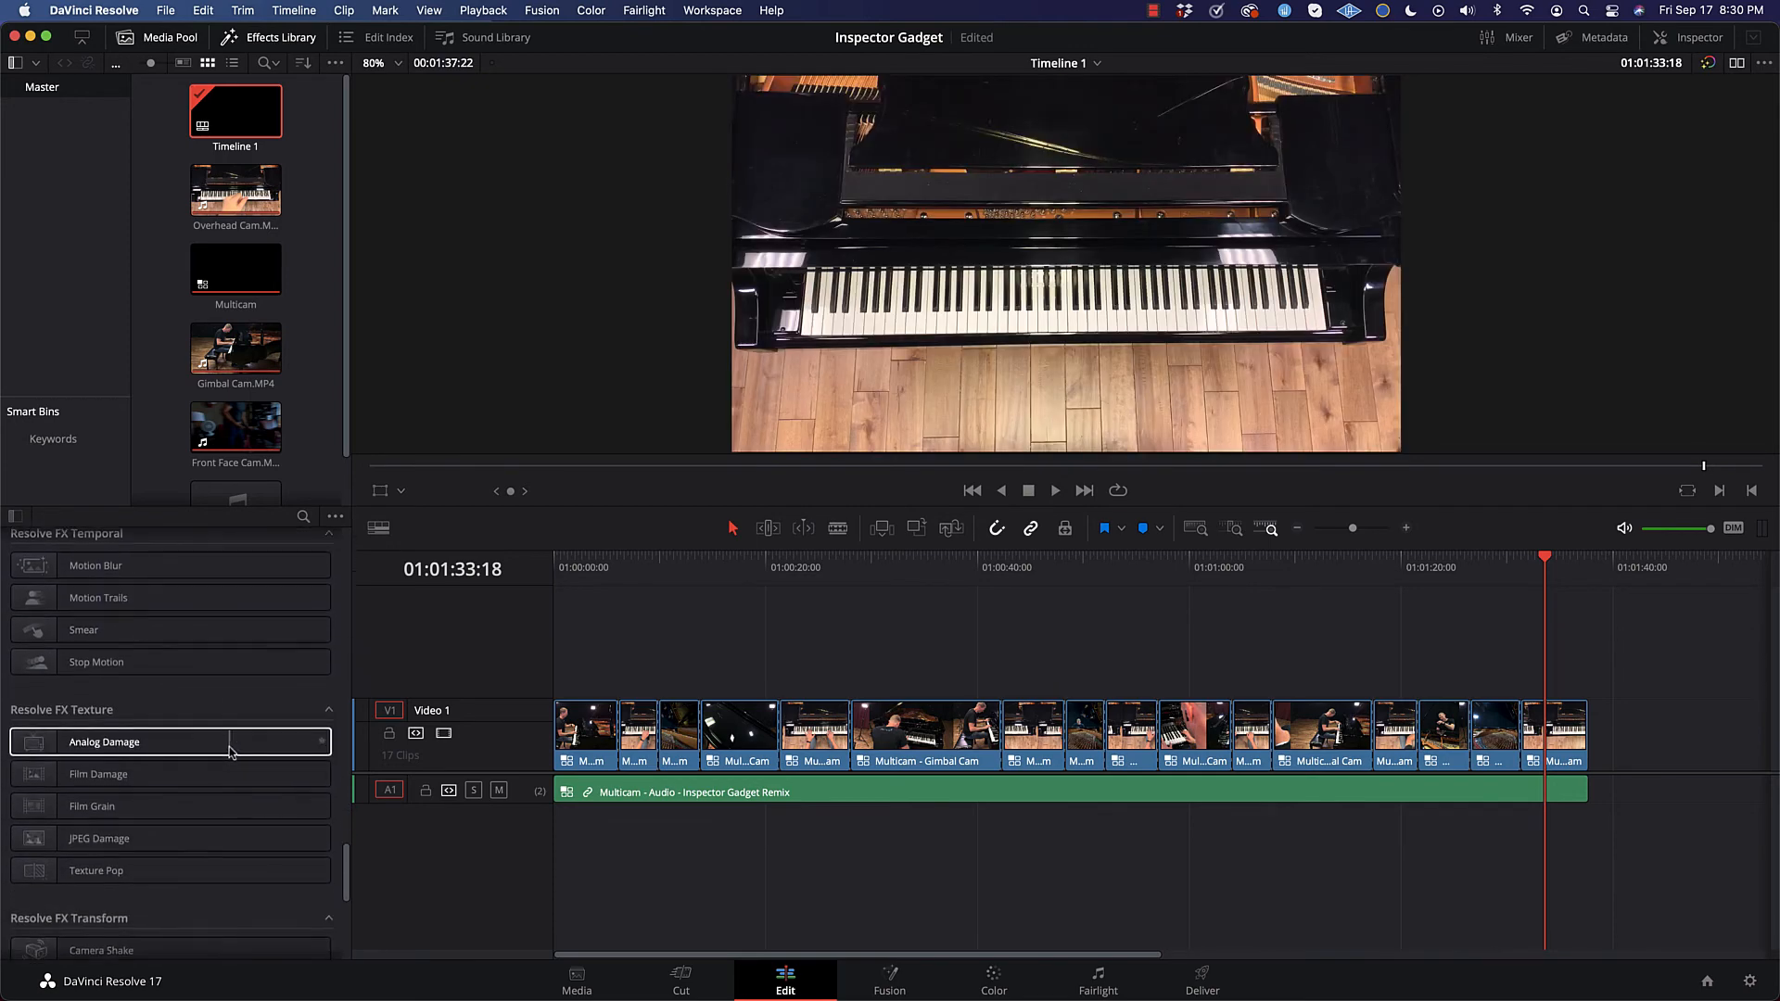
pyautogui.scroll(-15, 230, 752)
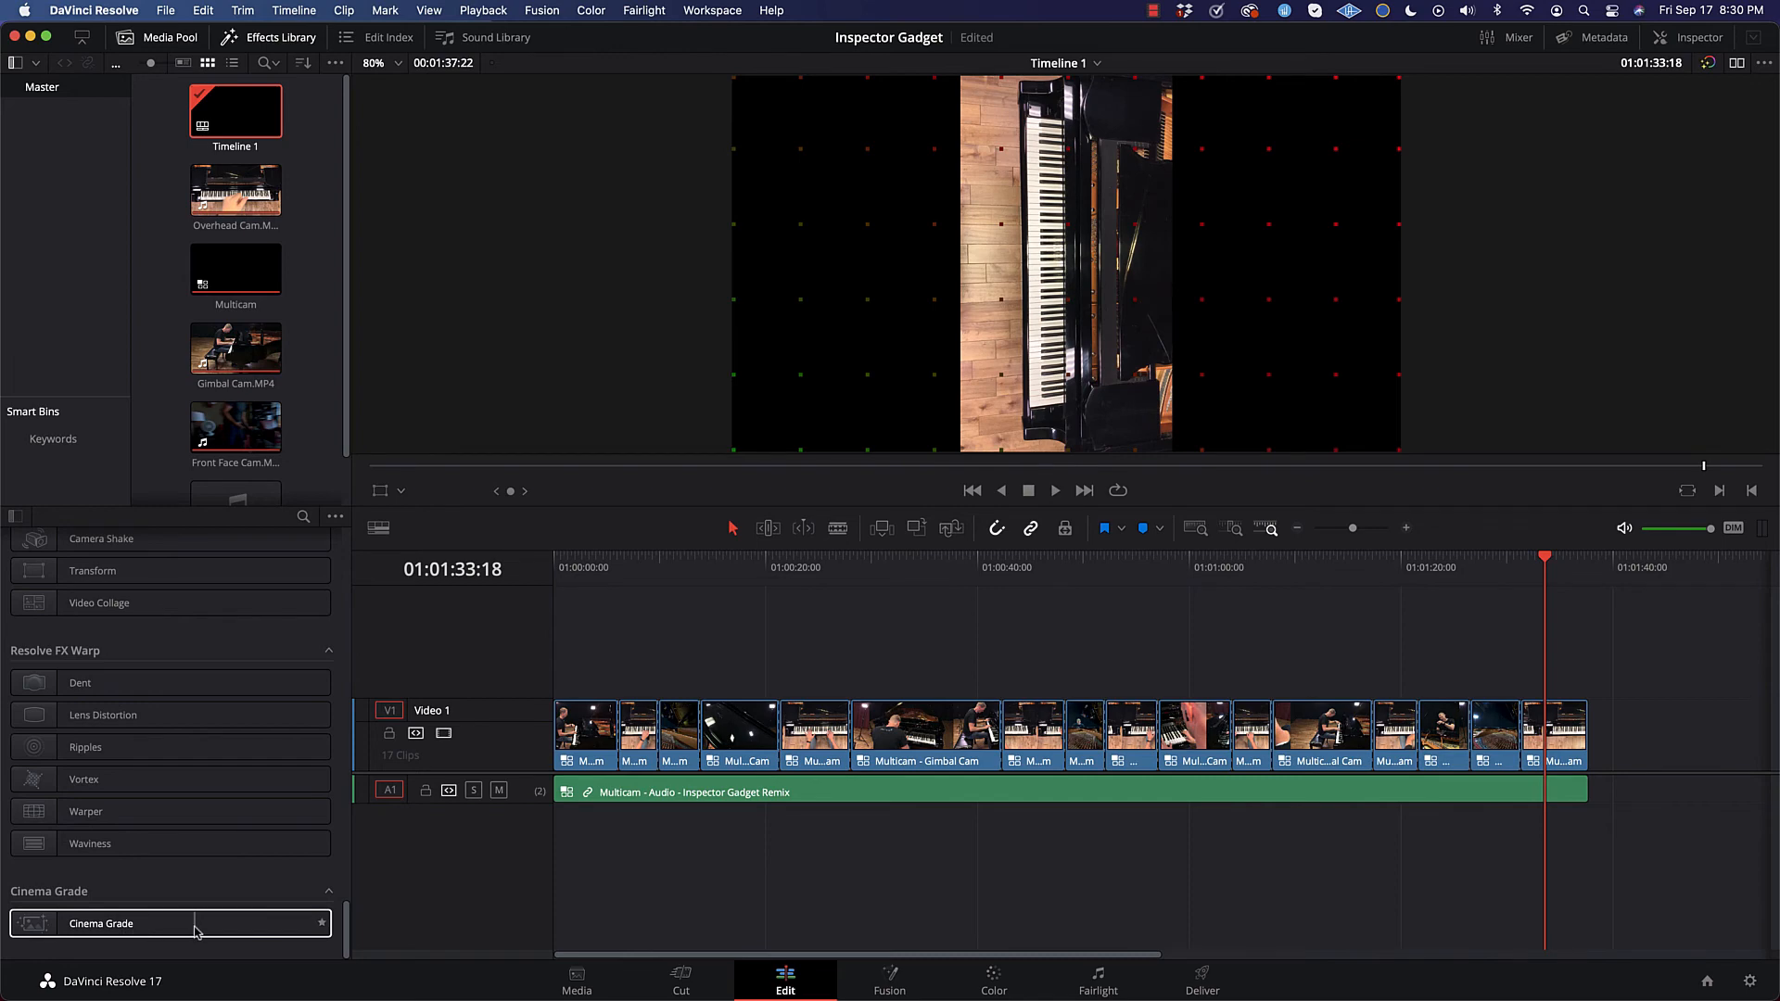
pyautogui.scroll(8, 226, 755)
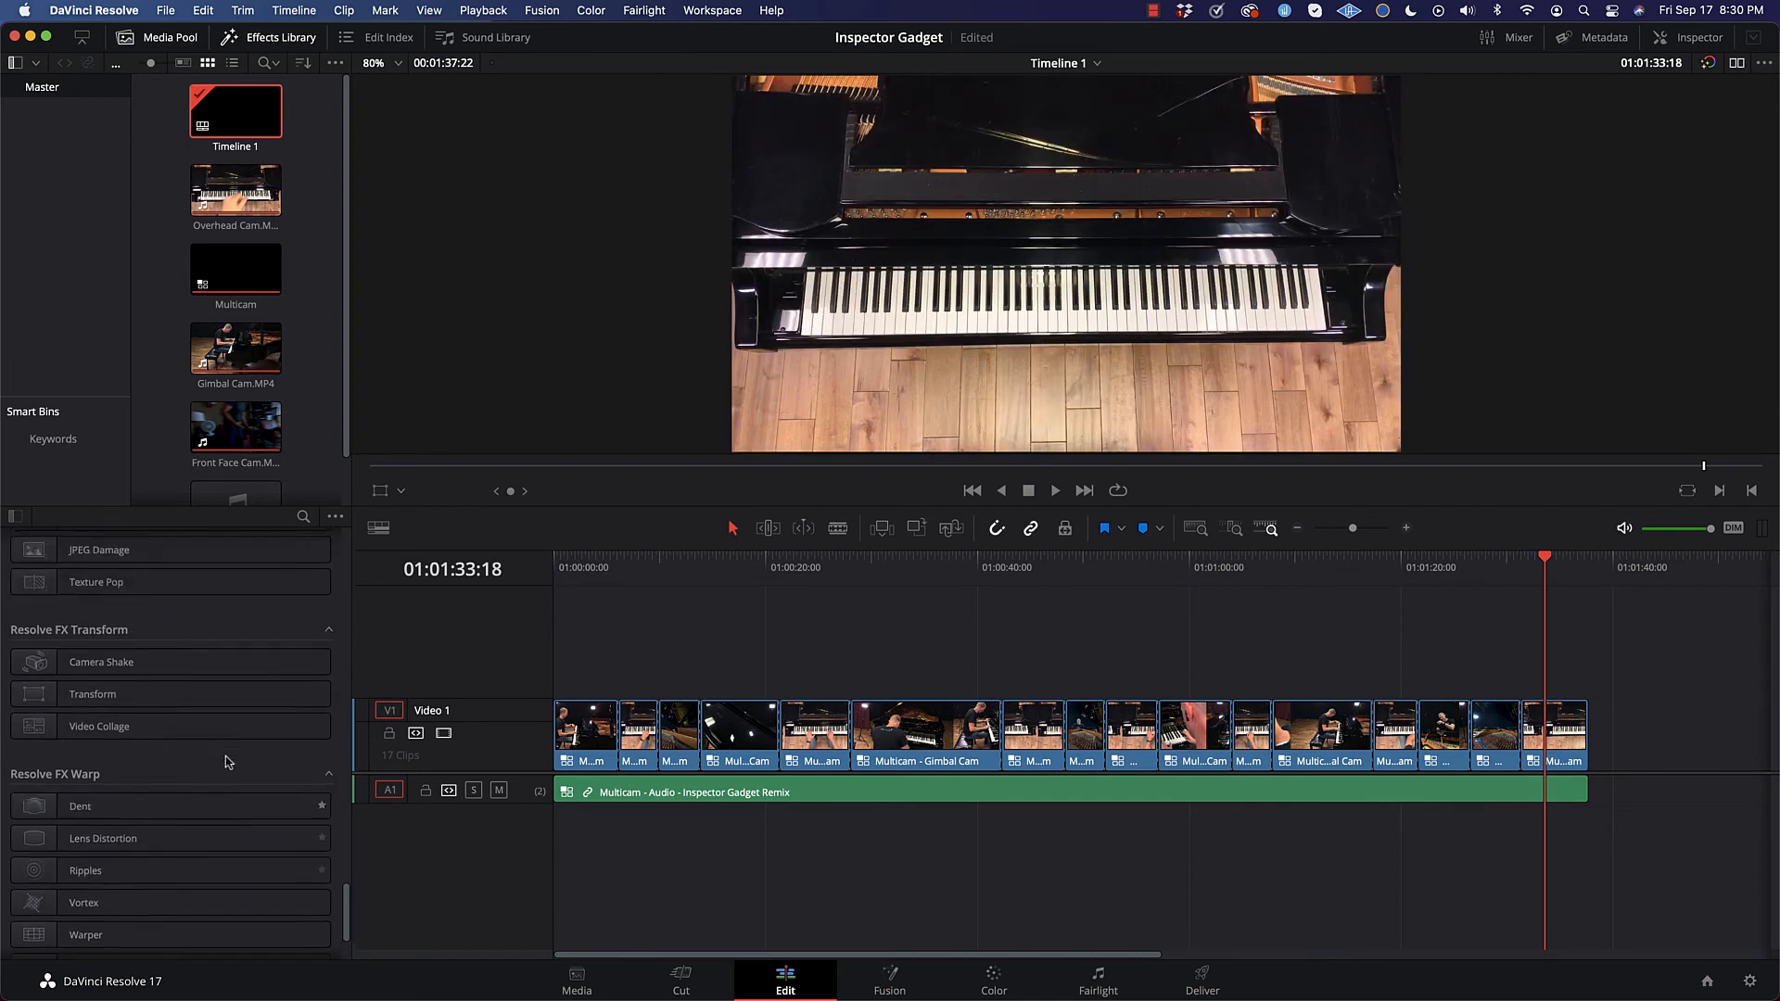
pyautogui.scroll(8, 225, 756)
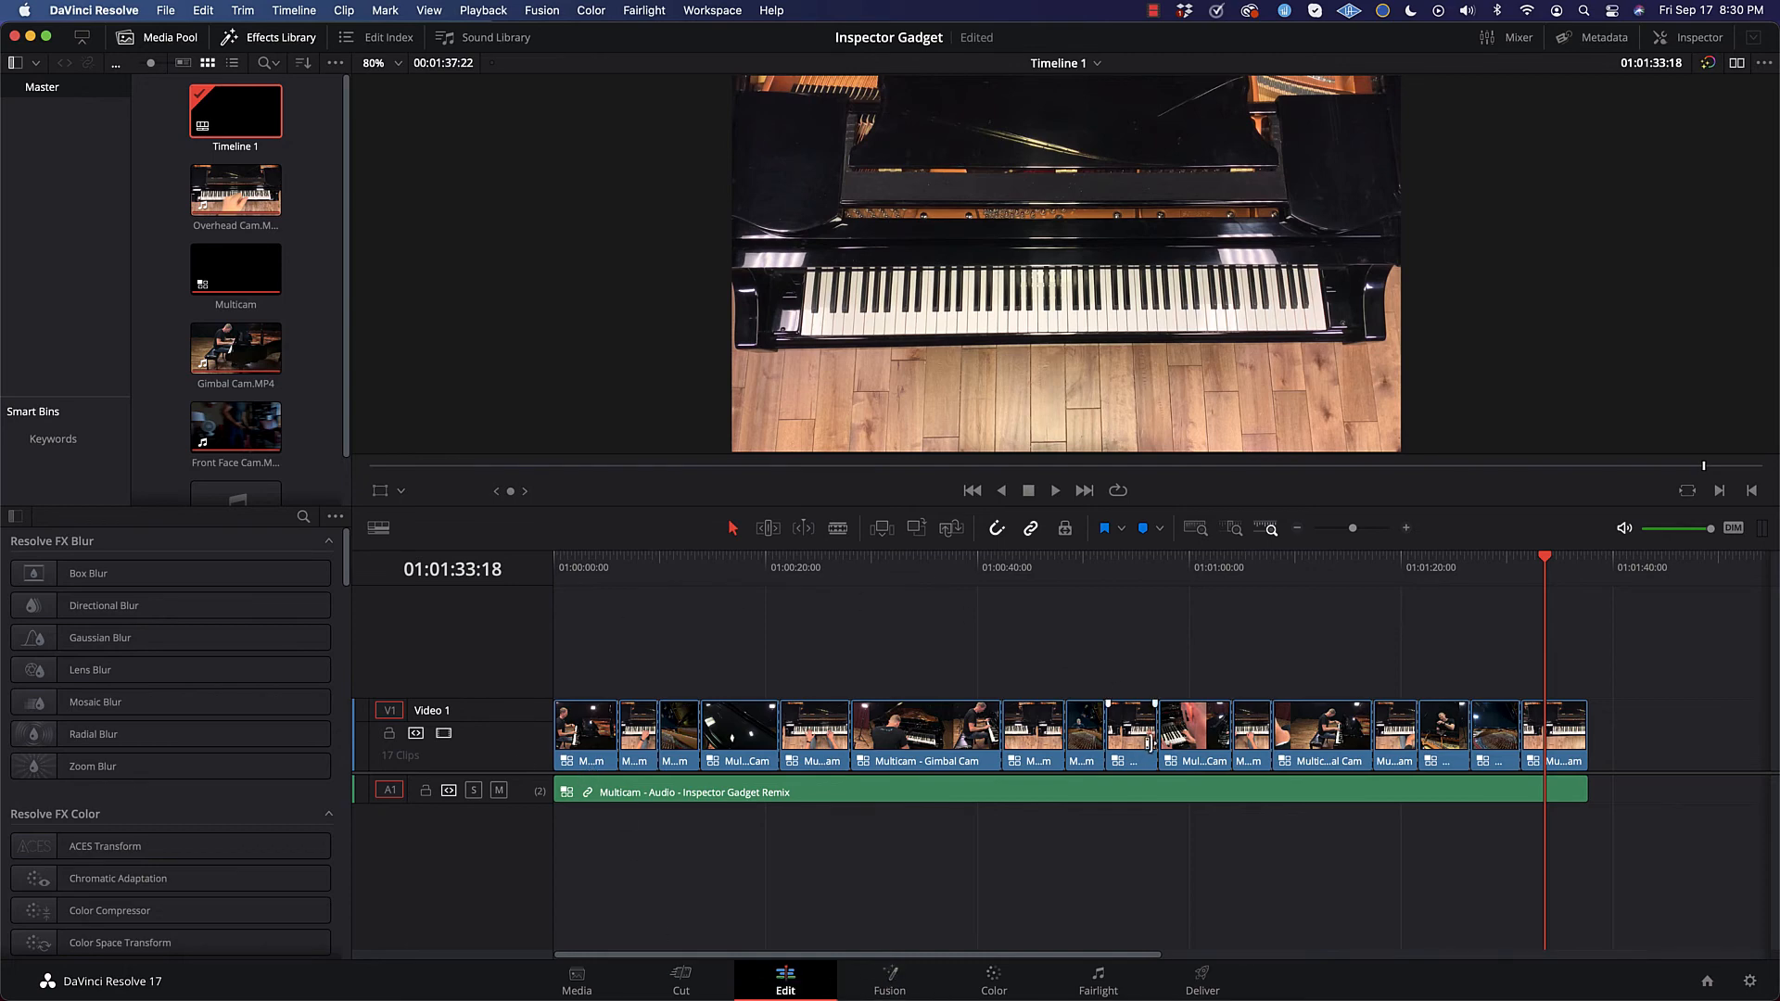
# Step: View the final clip's node graph in Fusion and try darkening its midtones with the custom curve on the Color page
pyautogui.click(888, 987)
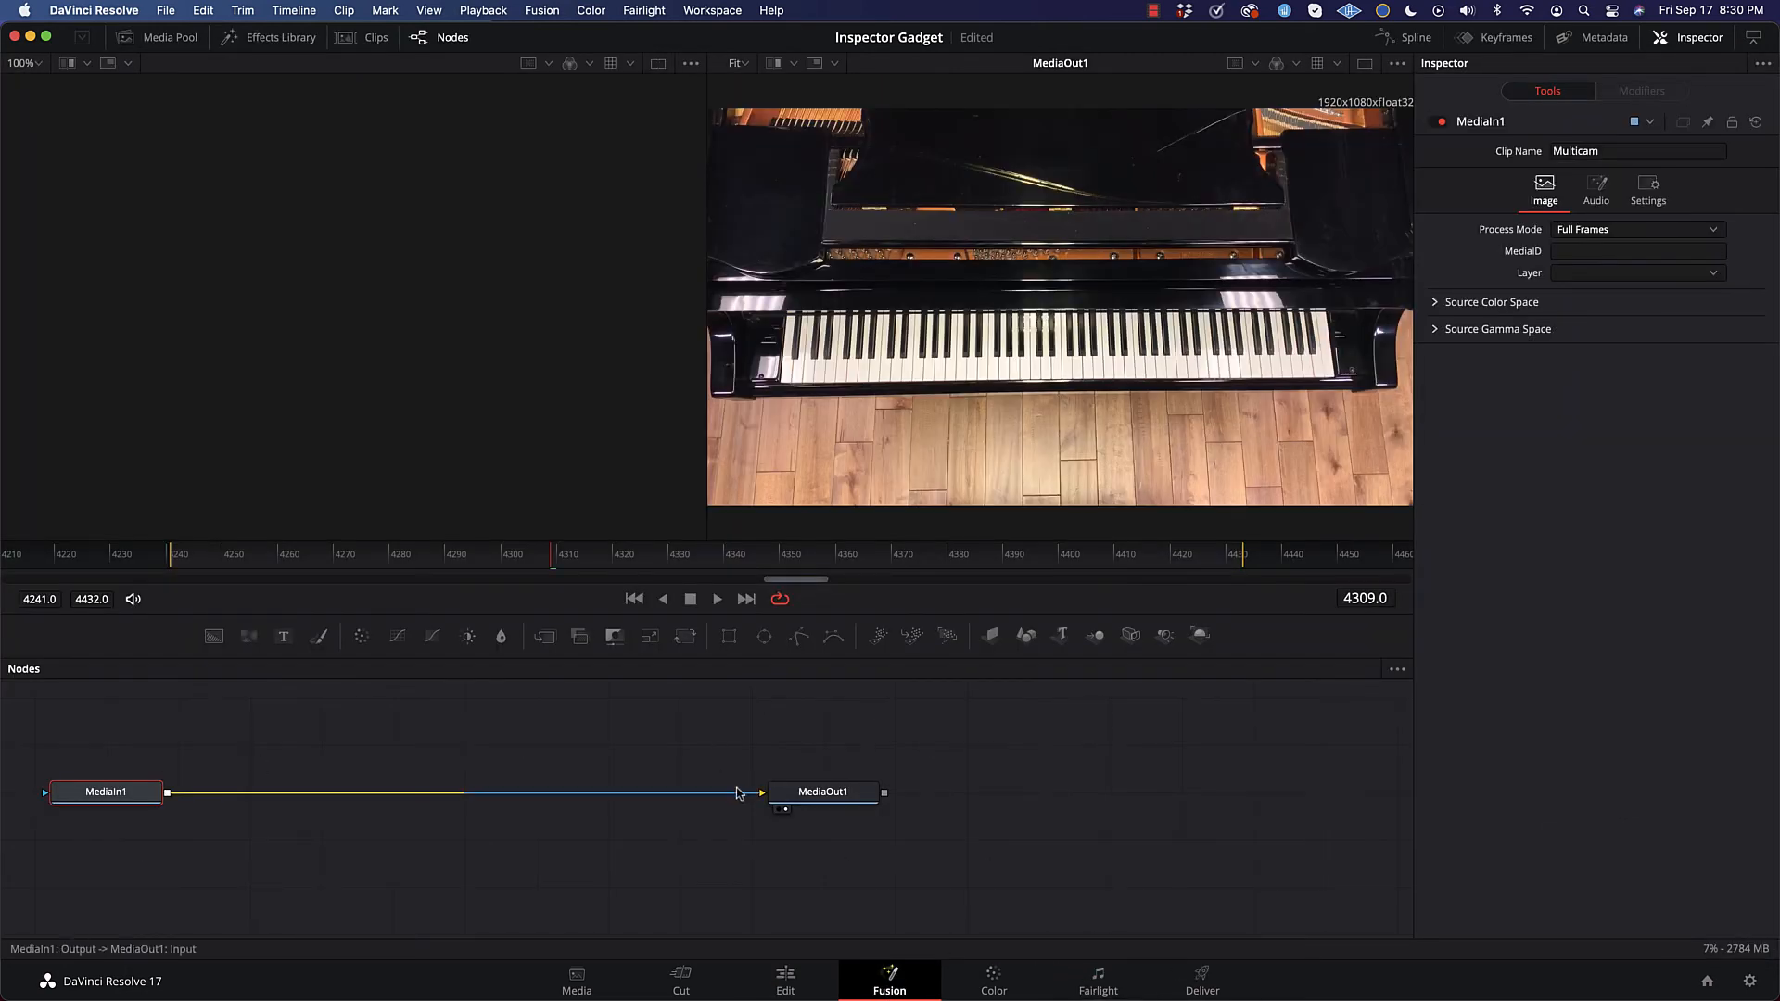
pyautogui.click(994, 983)
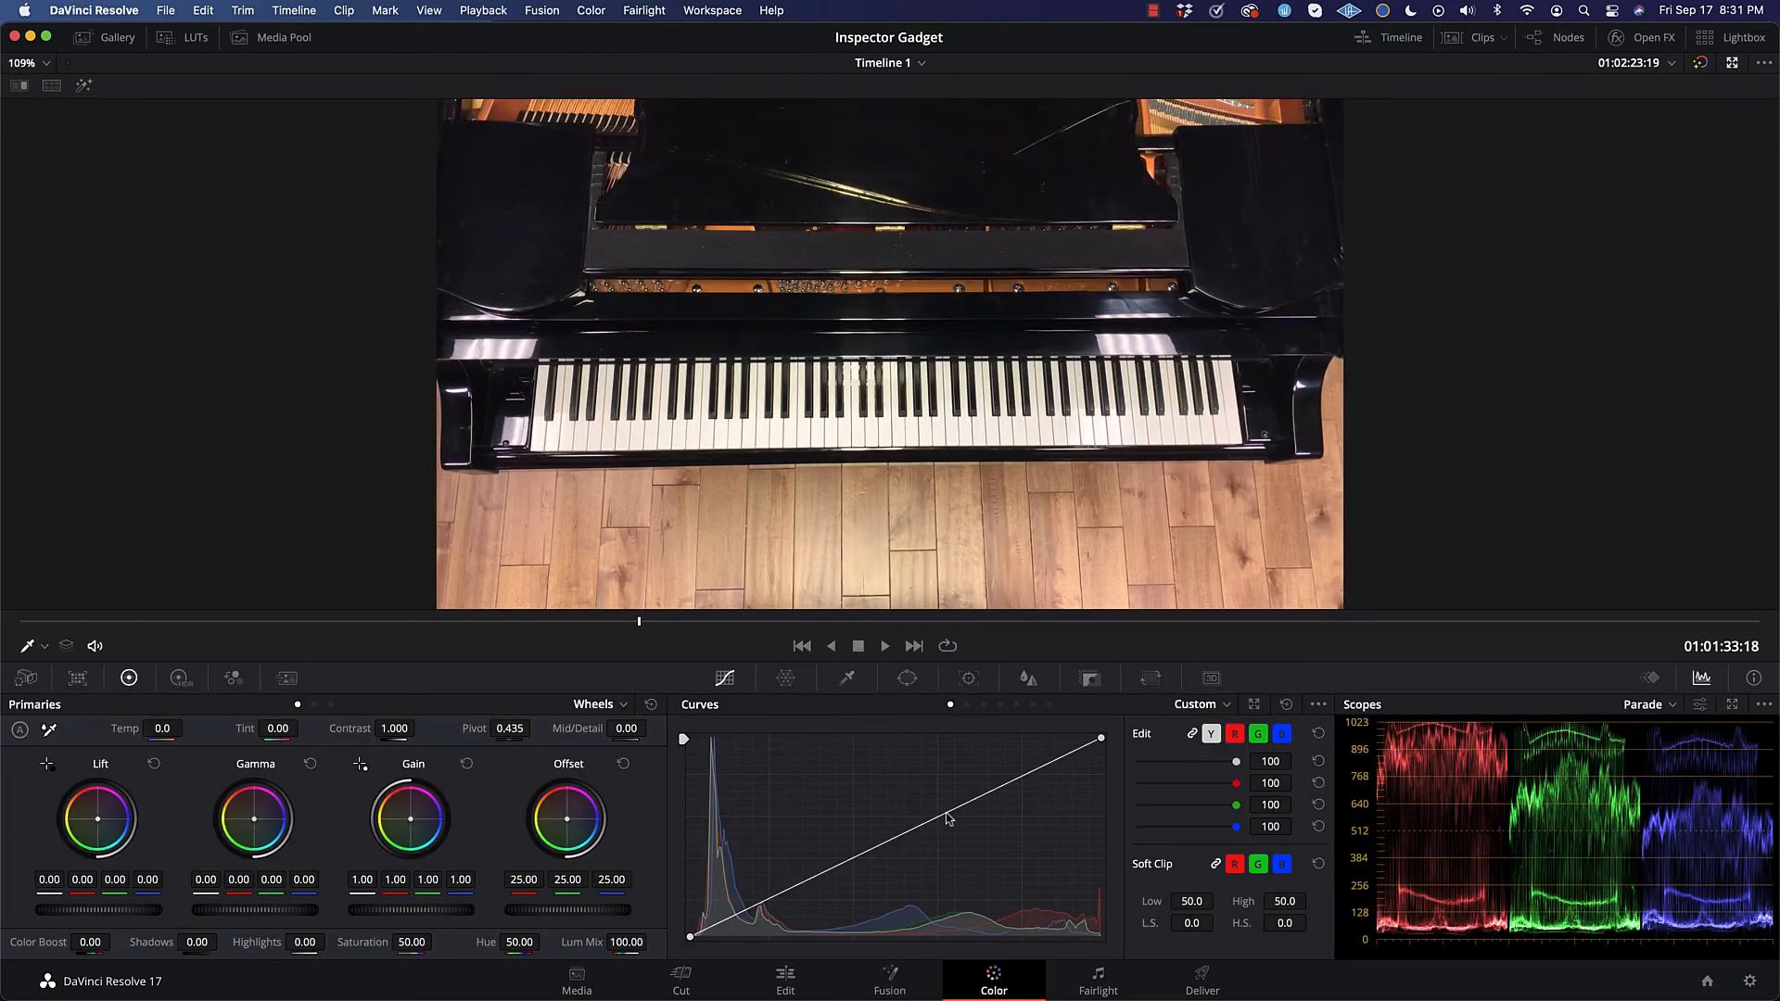
pyautogui.moveTo(947, 816)
pyautogui.mouseDown()
pyautogui.moveTo(1005, 854)
pyautogui.moveTo(937, 744)
pyautogui.moveTo(1029, 826)
pyautogui.moveTo(1040, 872)
pyautogui.moveTo(982, 816)
pyautogui.mouseUp()
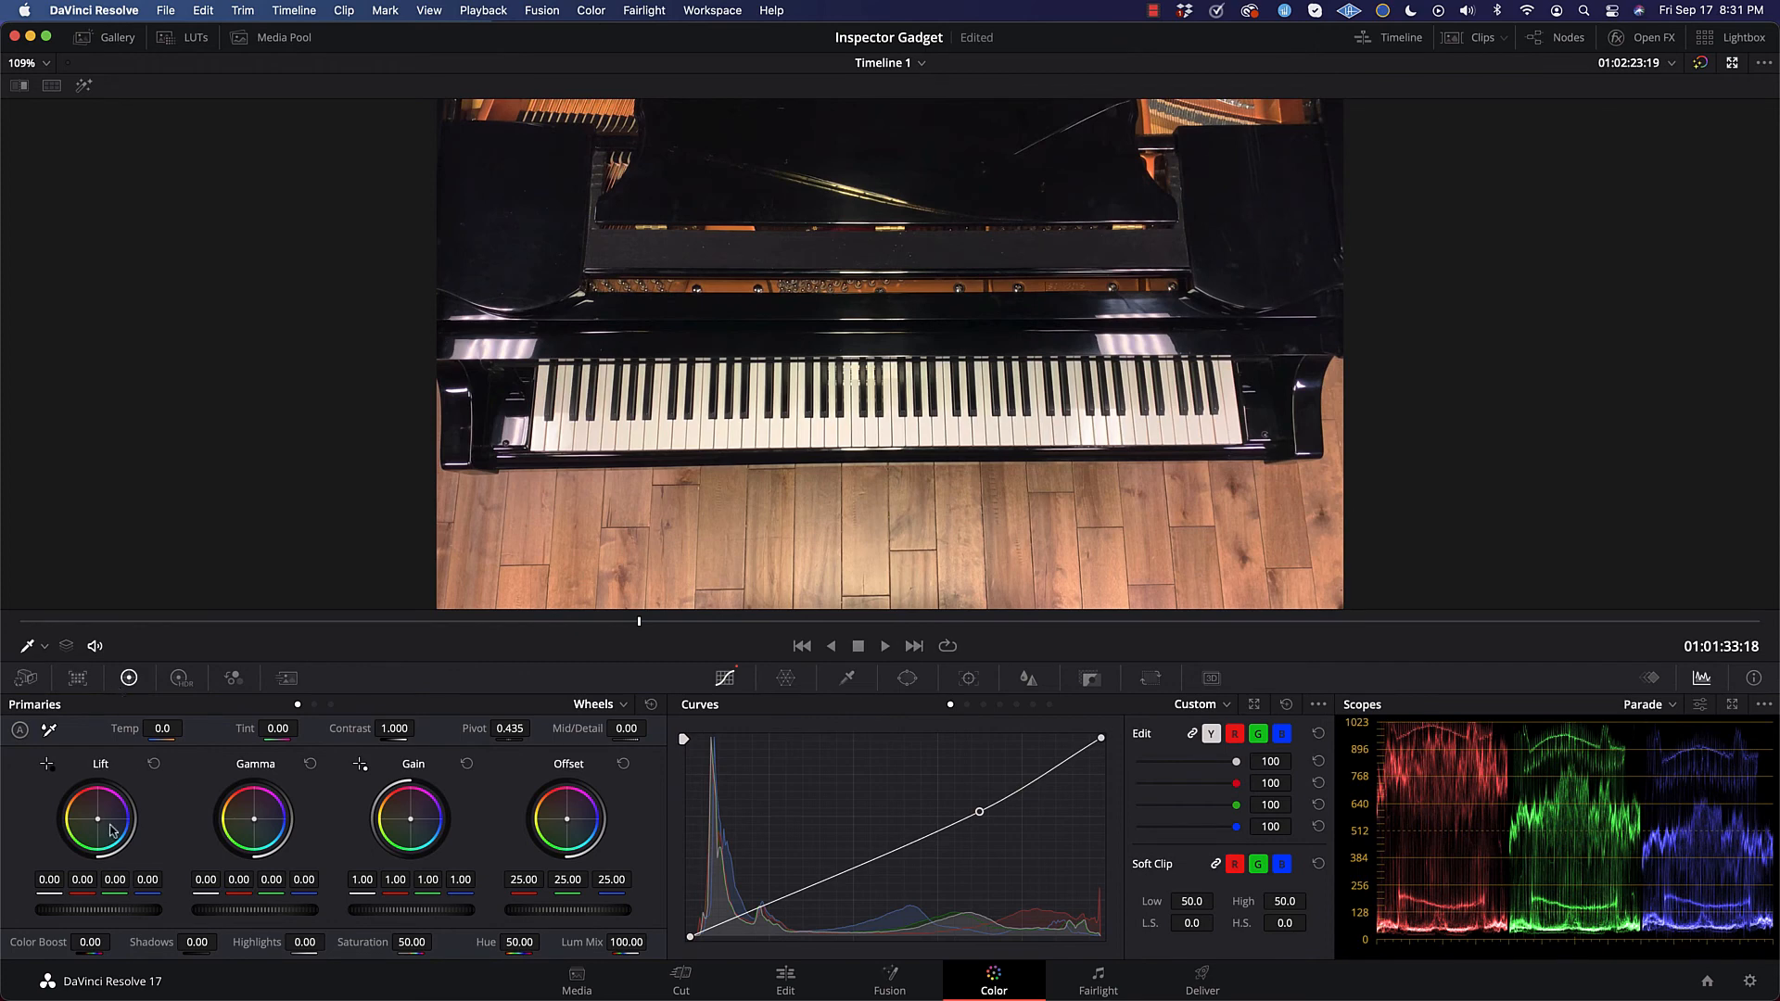
# Step: Try tinting the final clip by shifting the Lift, Gamma and Gain wheels toward red, and shift the Offset wheel before resetting it
pyautogui.moveTo(97, 819); pyautogui.dragTo(98, 818)
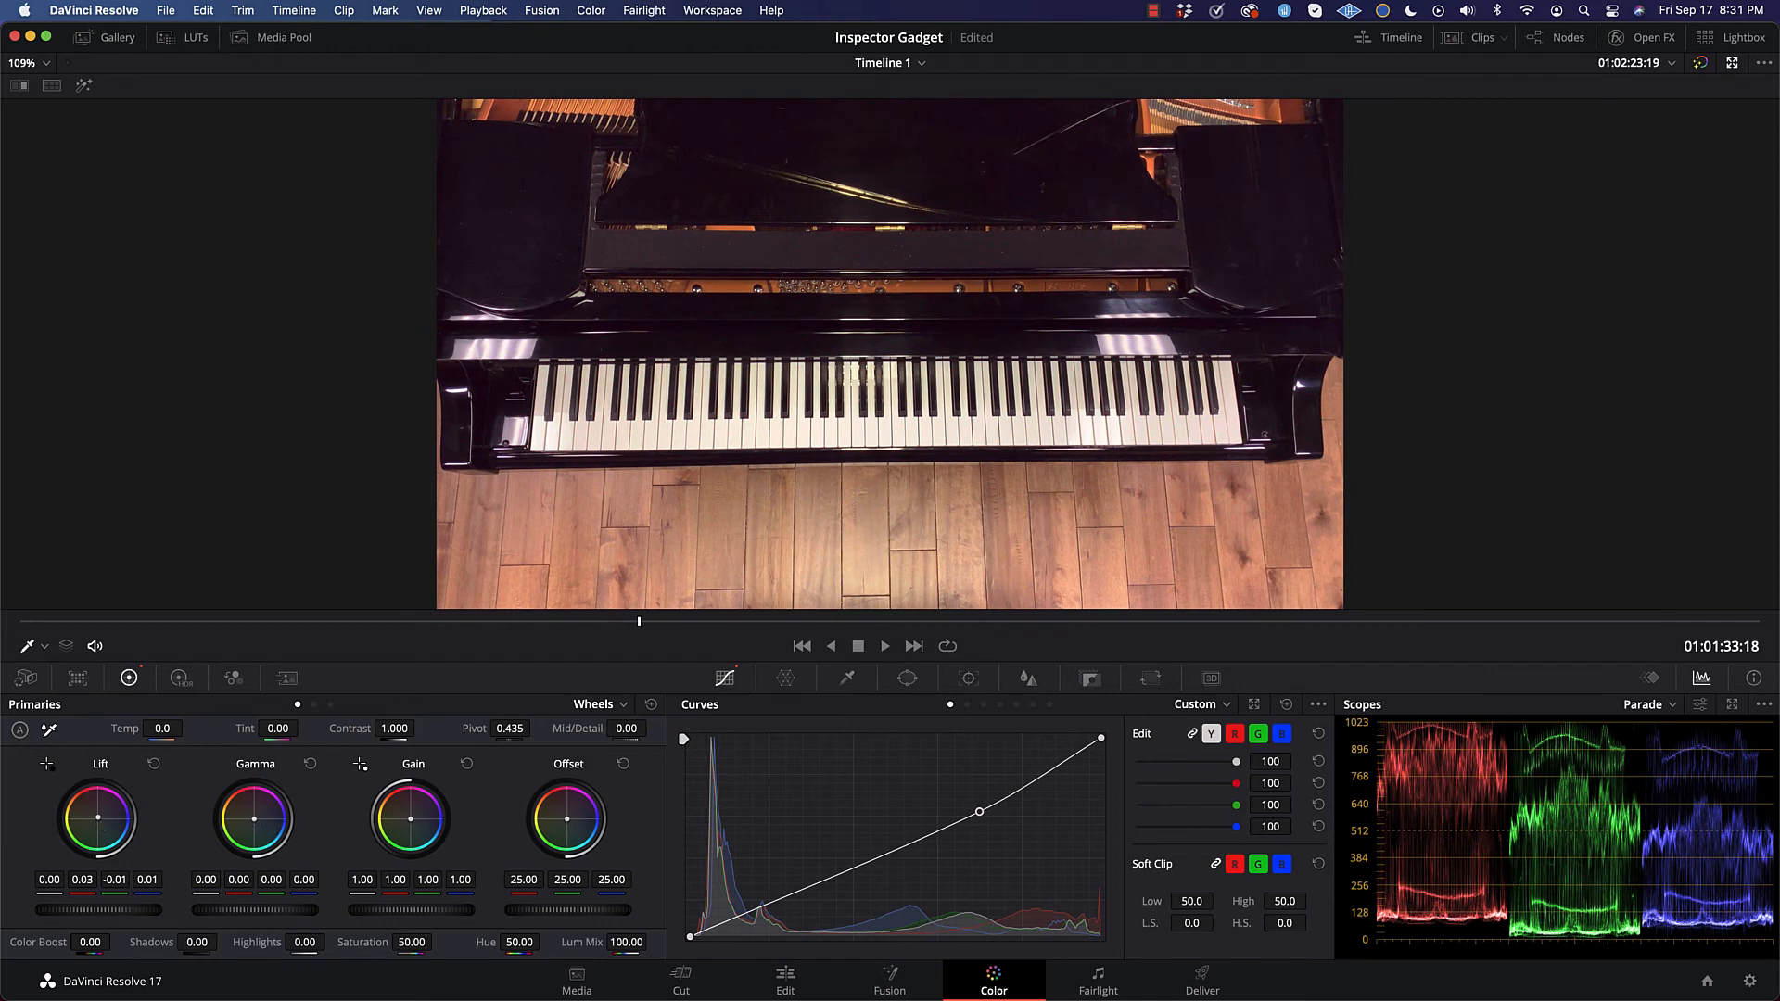
pyautogui.moveTo(254, 819); pyautogui.dragTo(257, 820)
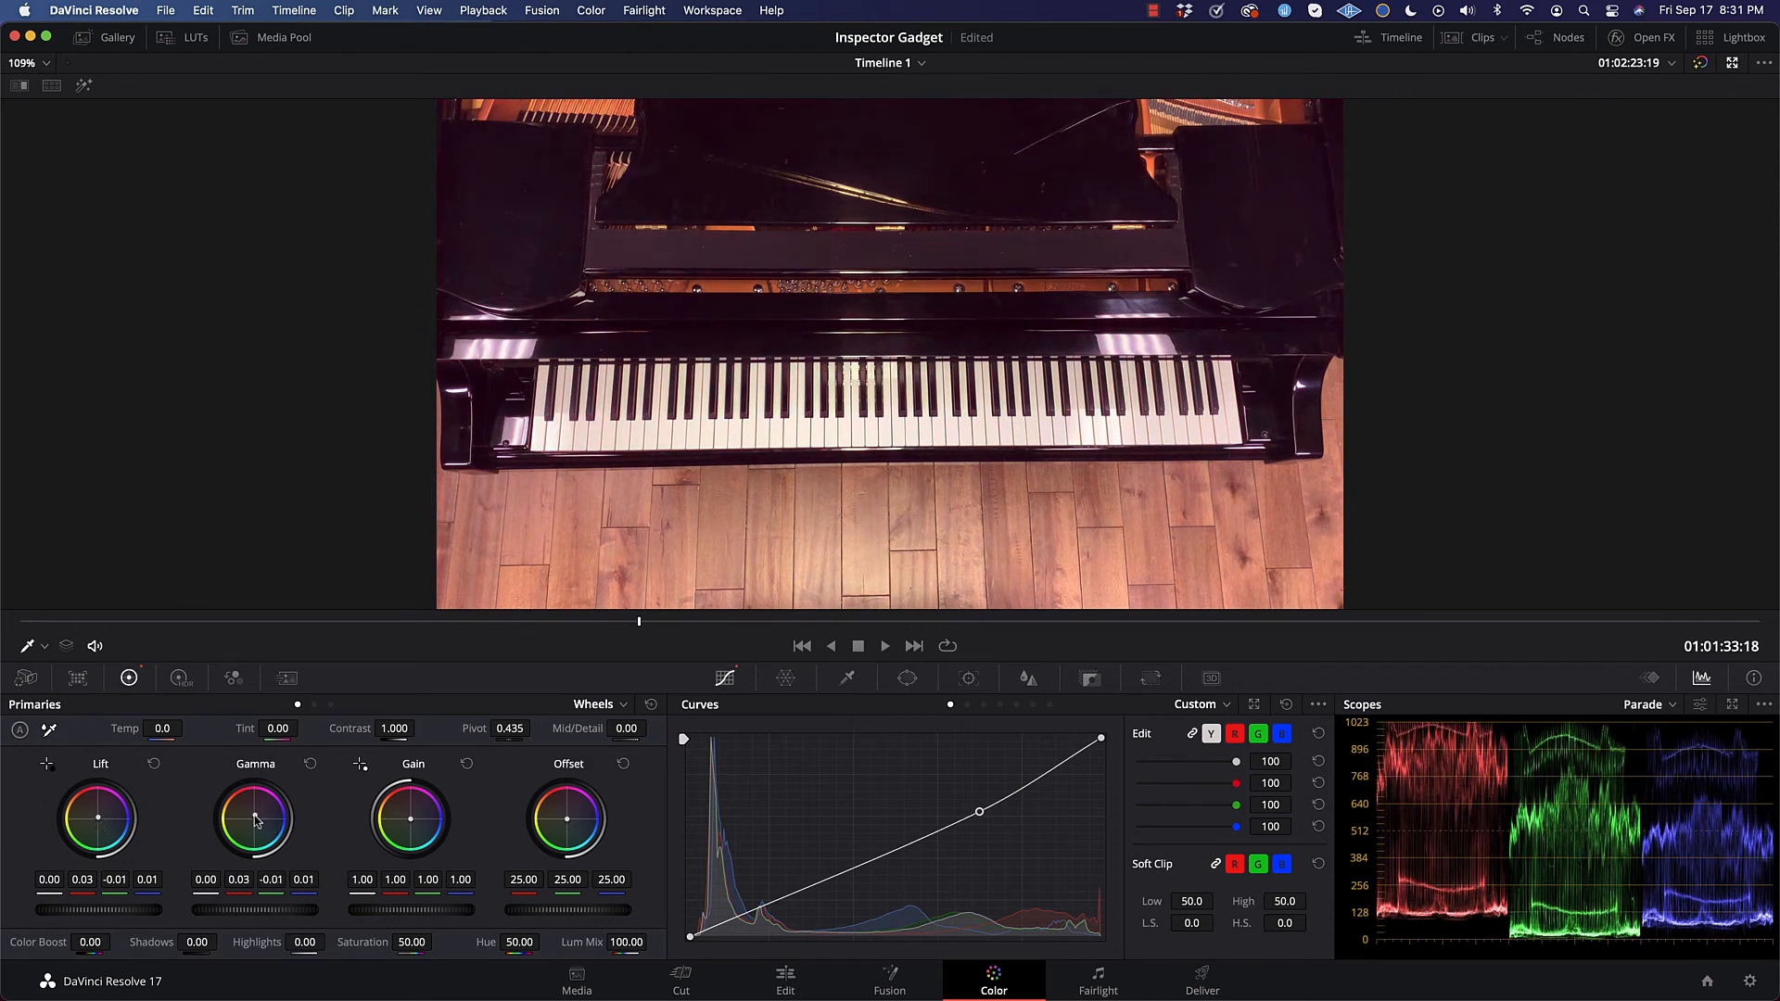
pyautogui.moveTo(425, 808); pyautogui.dragTo(422, 822)
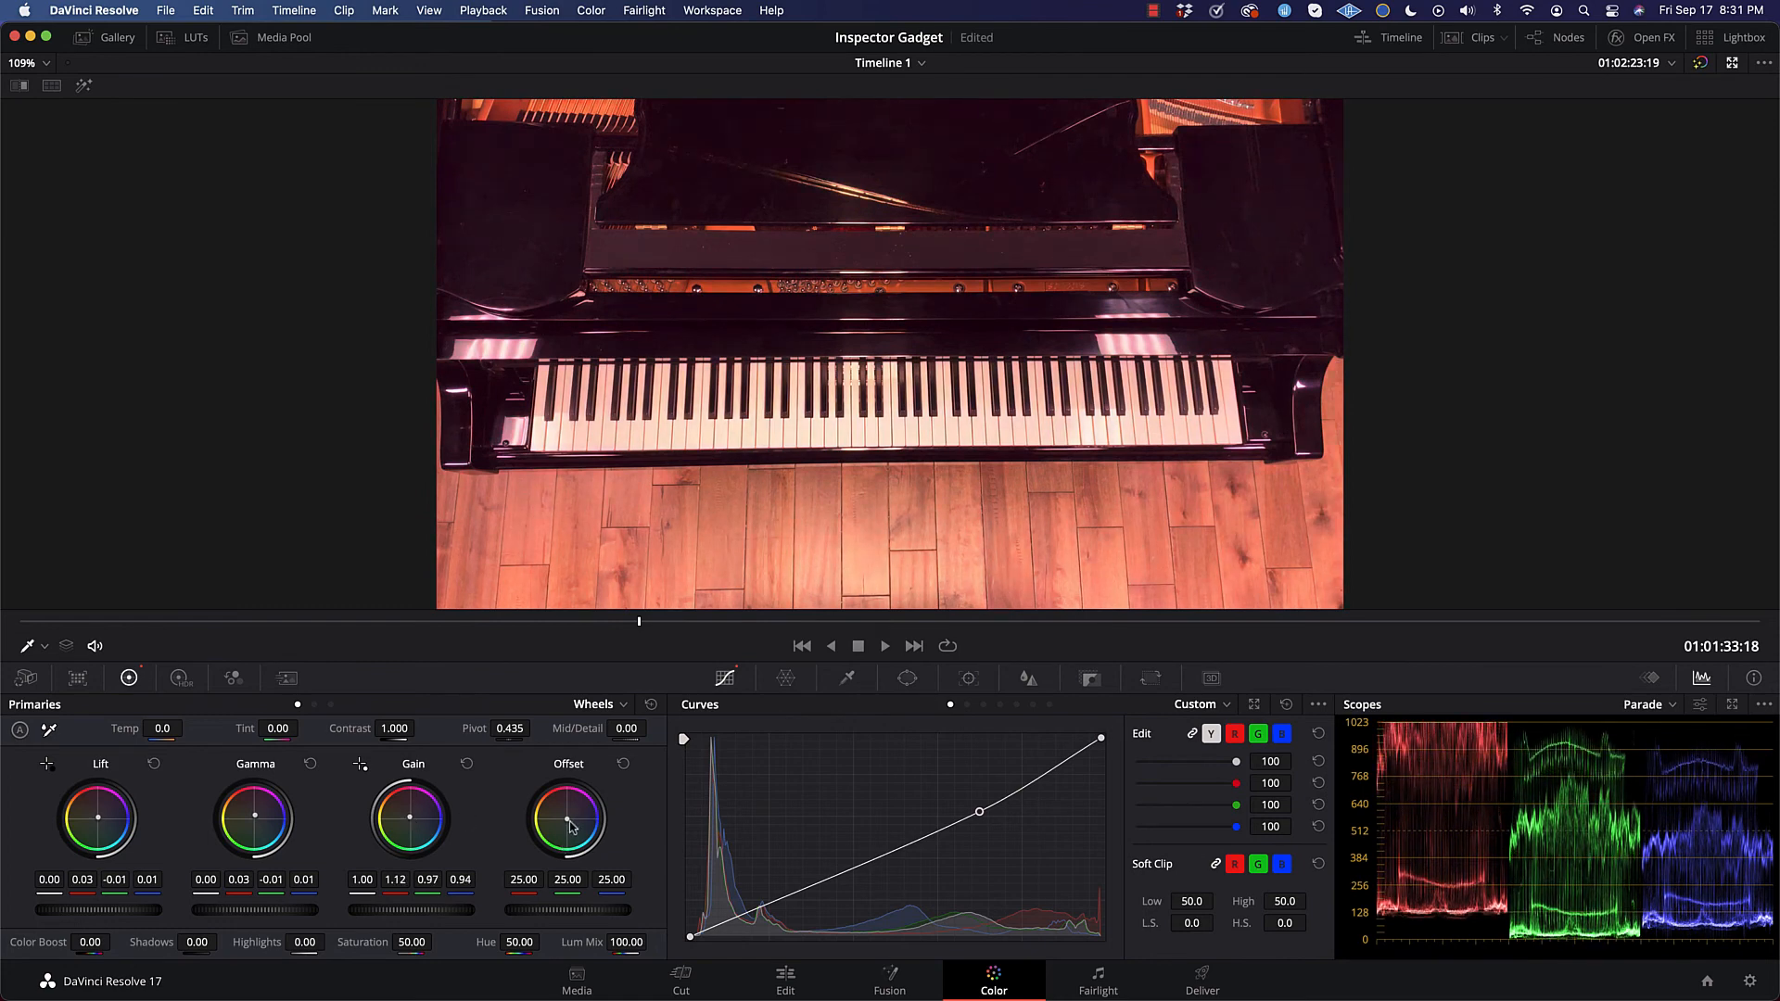
pyautogui.moveTo(572, 826)
pyautogui.mouseDown()
pyautogui.moveTo(564, 808)
pyautogui.moveTo(576, 830)
pyautogui.mouseUp()
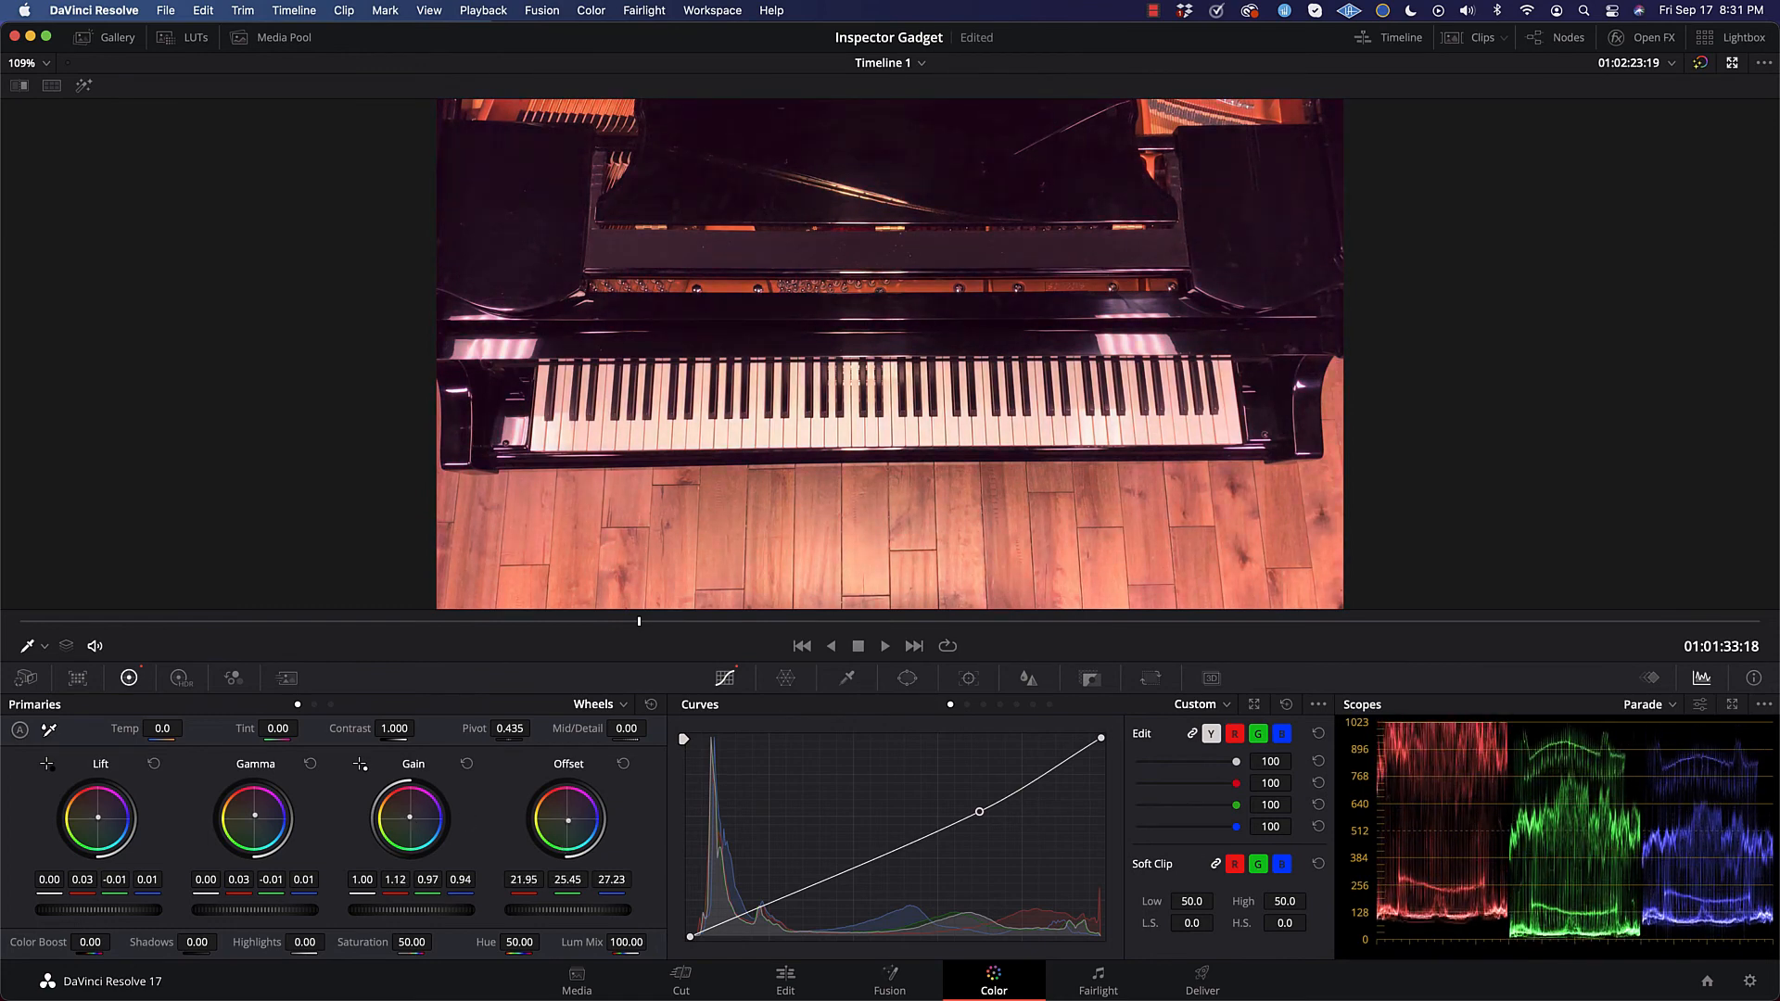
pyautogui.doubleClick(569, 825)
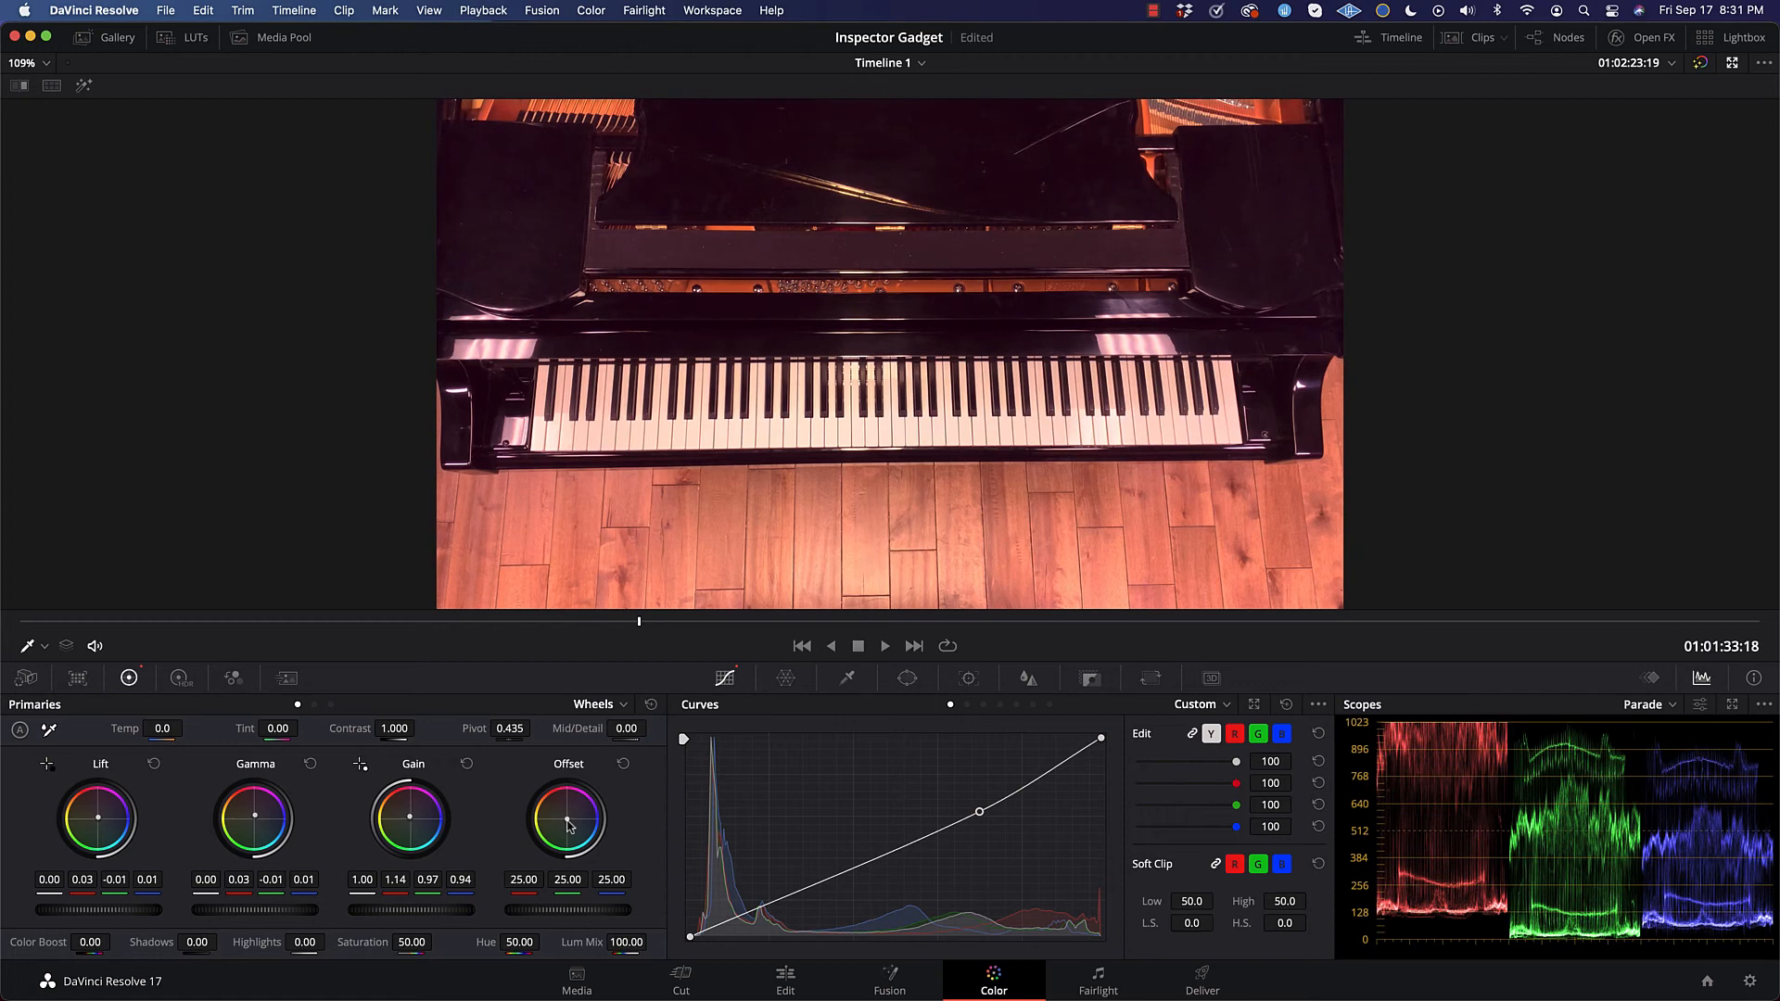
# Step: Undo all the trial color wheel and curve adjustments on the final clip
pyautogui.press('super+z')
pyautogui.press('super+z')
pyautogui.press('super+z')
pyautogui.press('super+z')
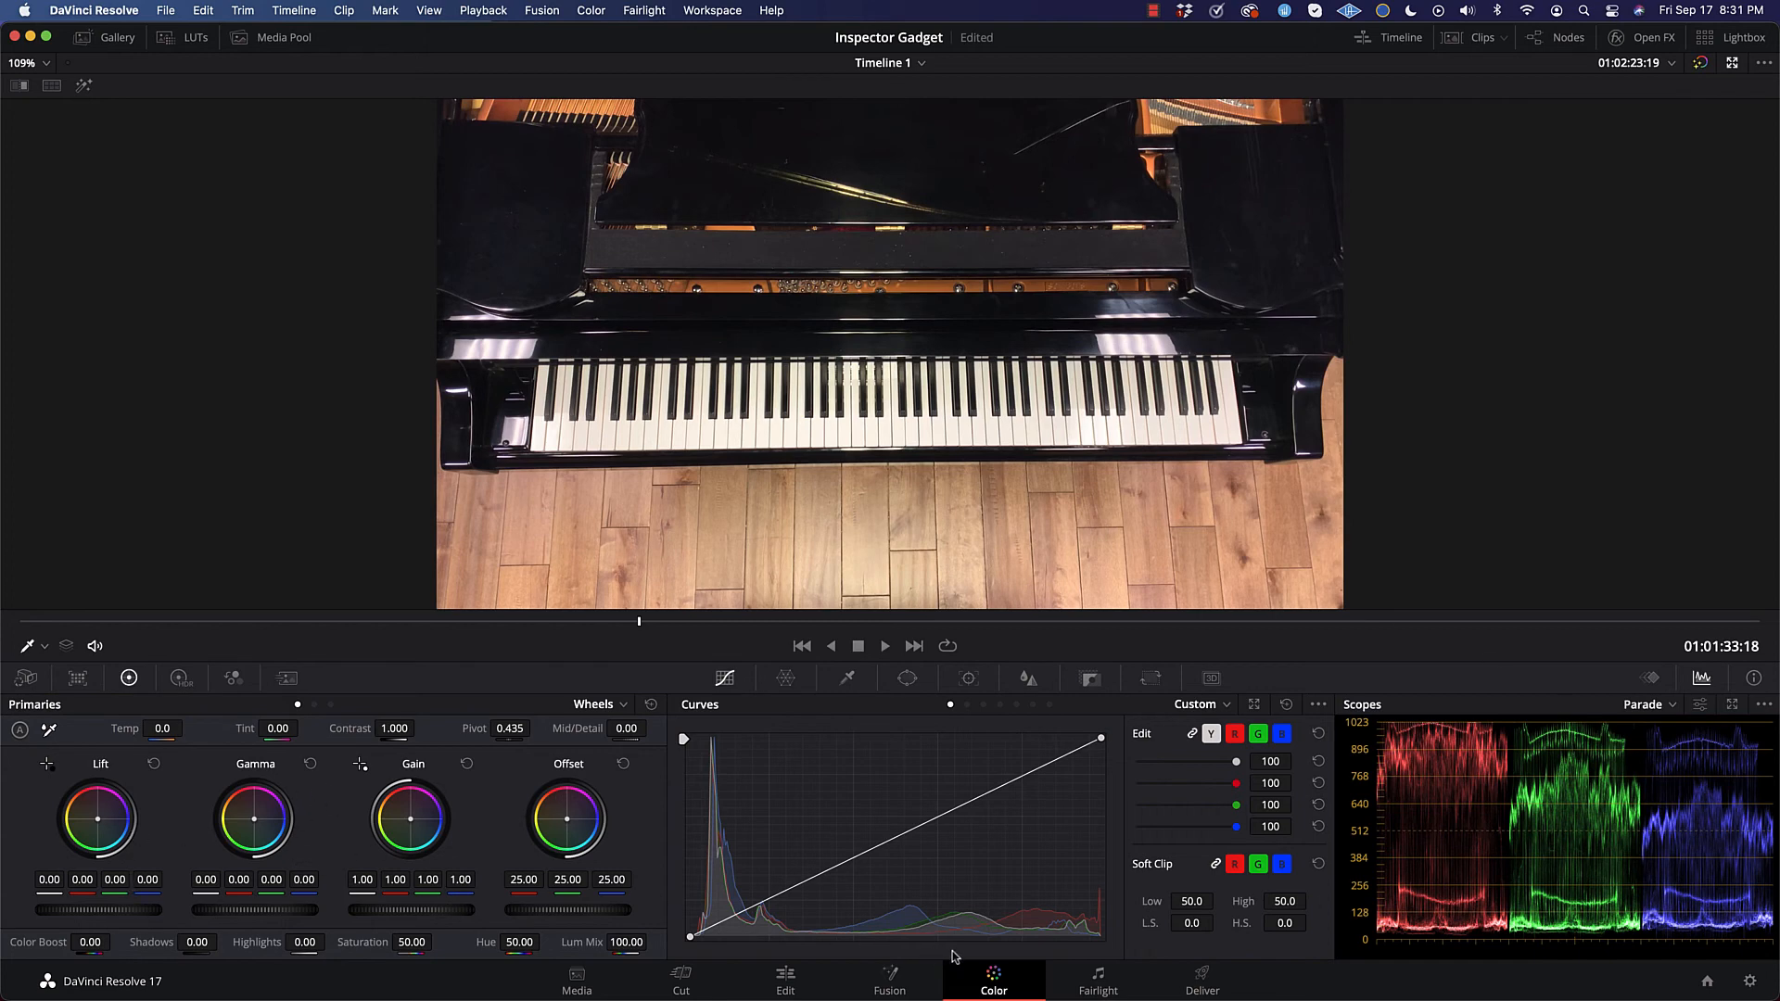
# Step: Open the Fairlight page and scrub the Inspector Gadget Remix audio back to 01:01:21:09
pyautogui.click(1094, 981)
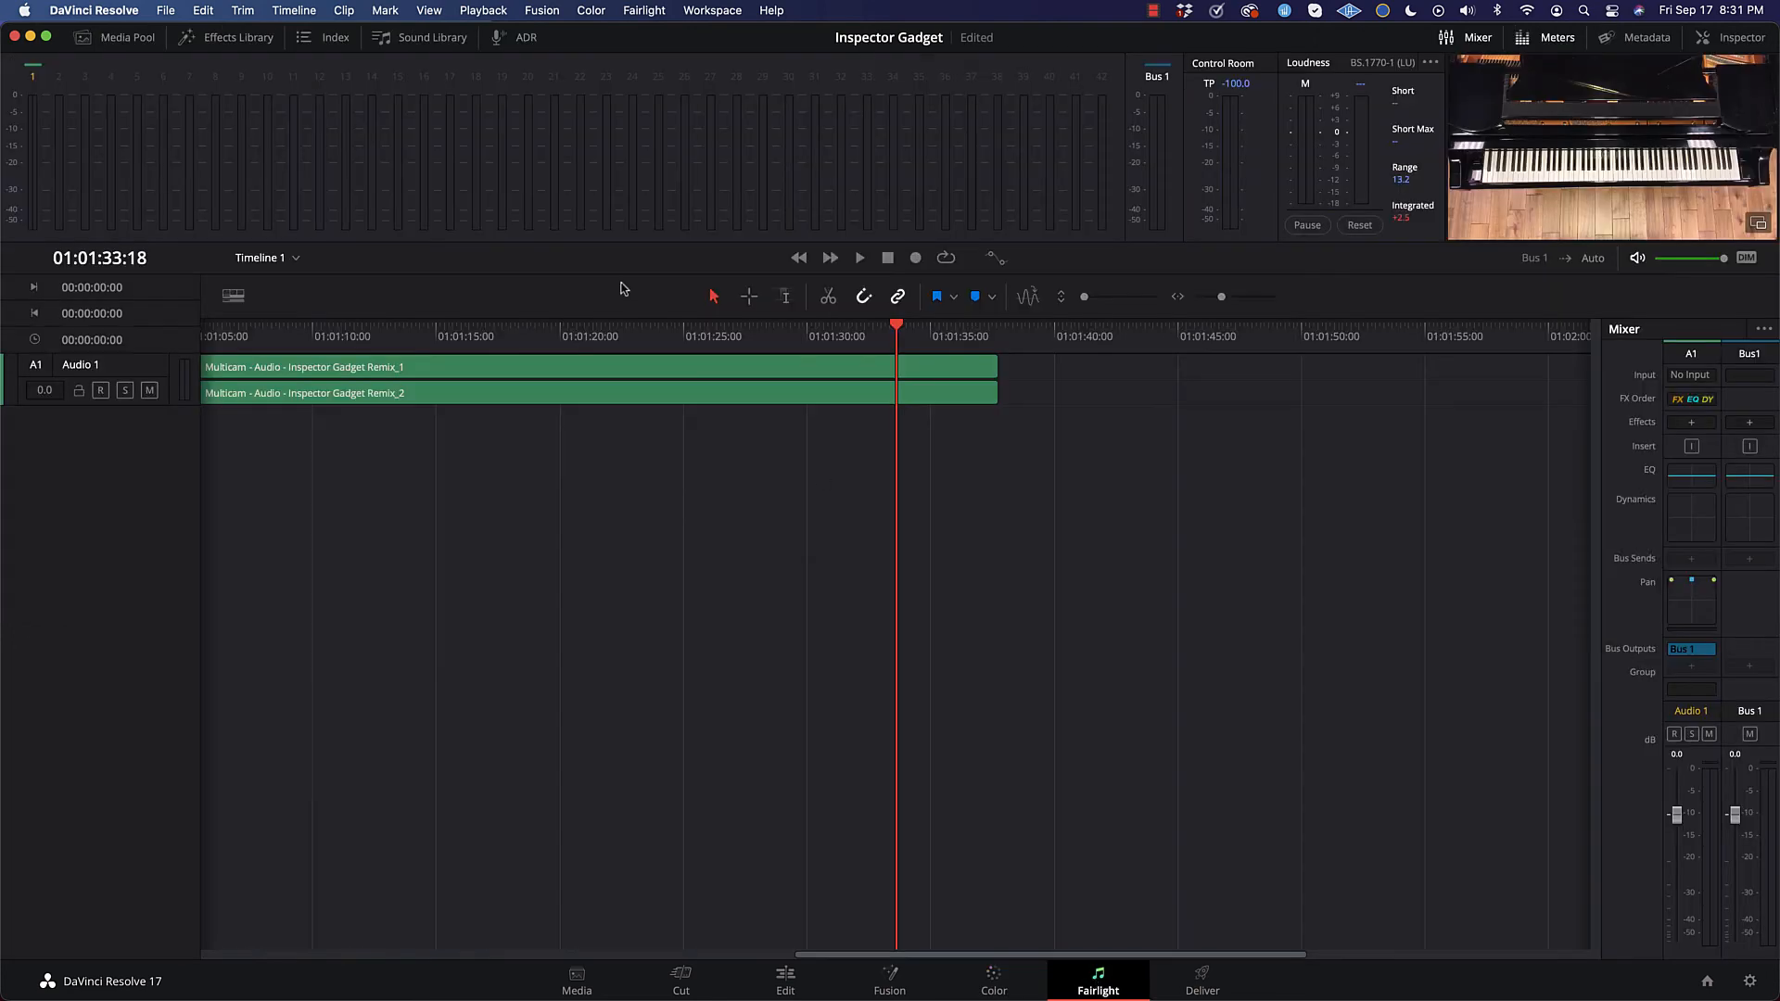
pyautogui.moveTo(408, 338); pyautogui.dragTo(735, 336)
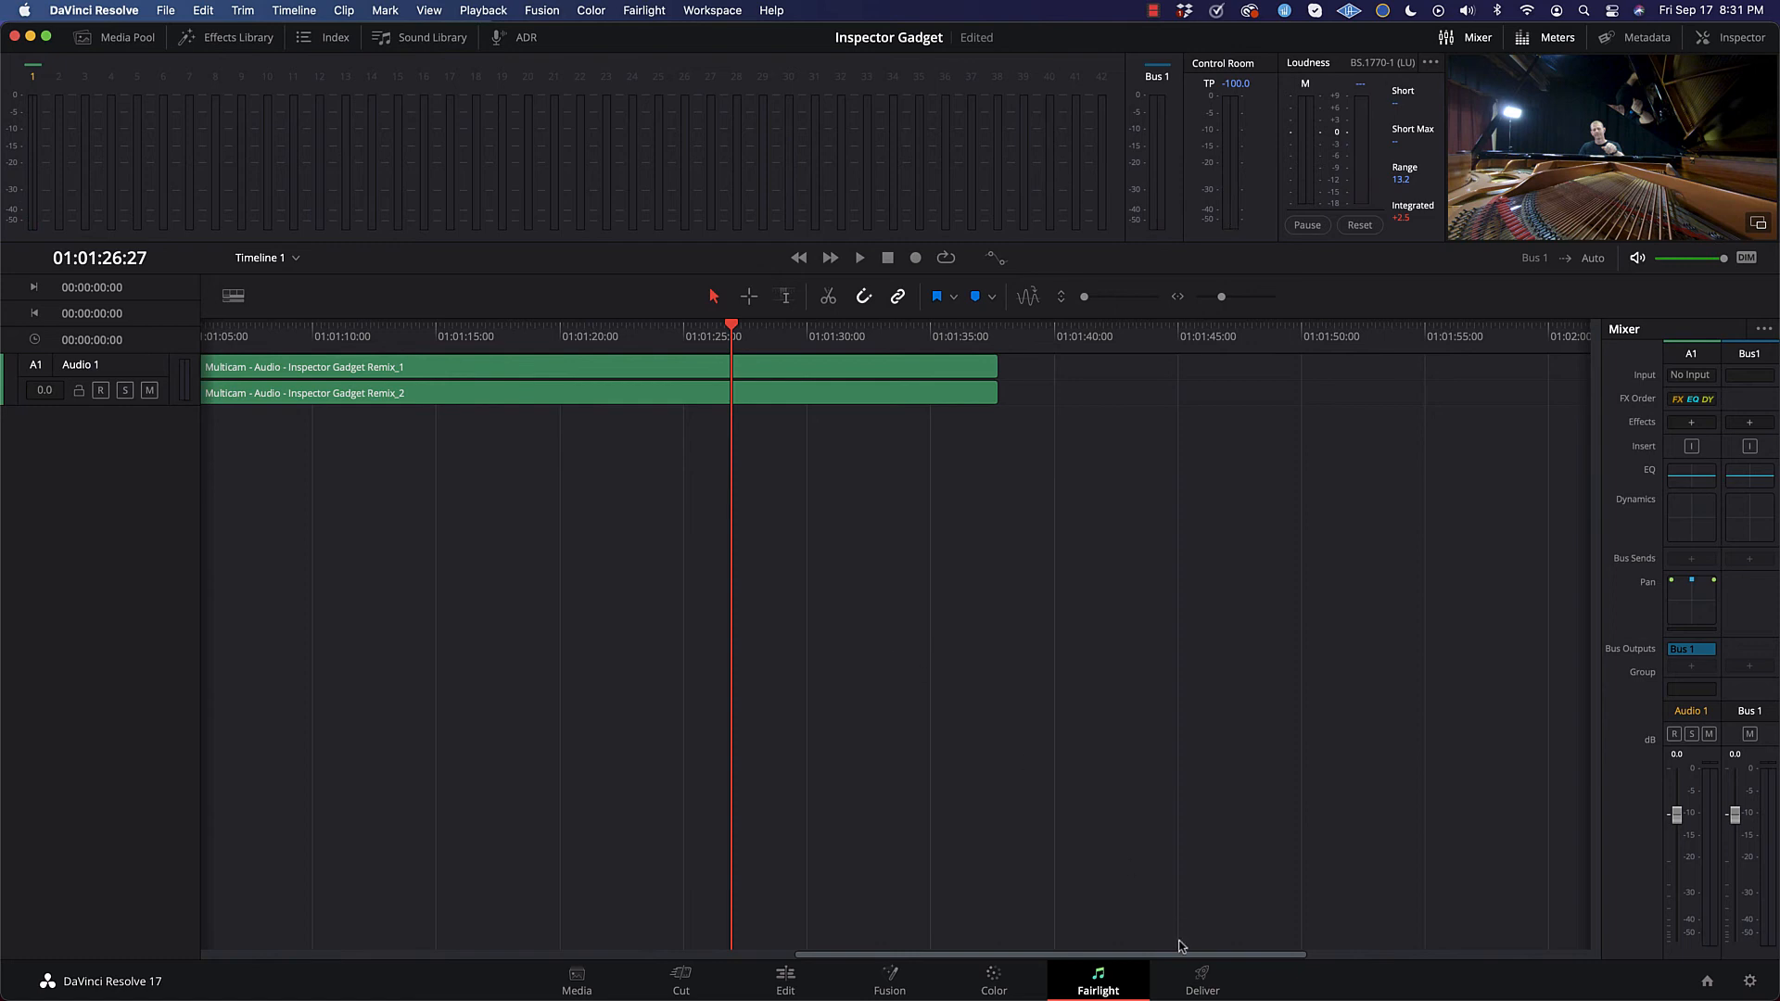
pyautogui.moveTo(720, 337); pyautogui.dragTo(593, 335)
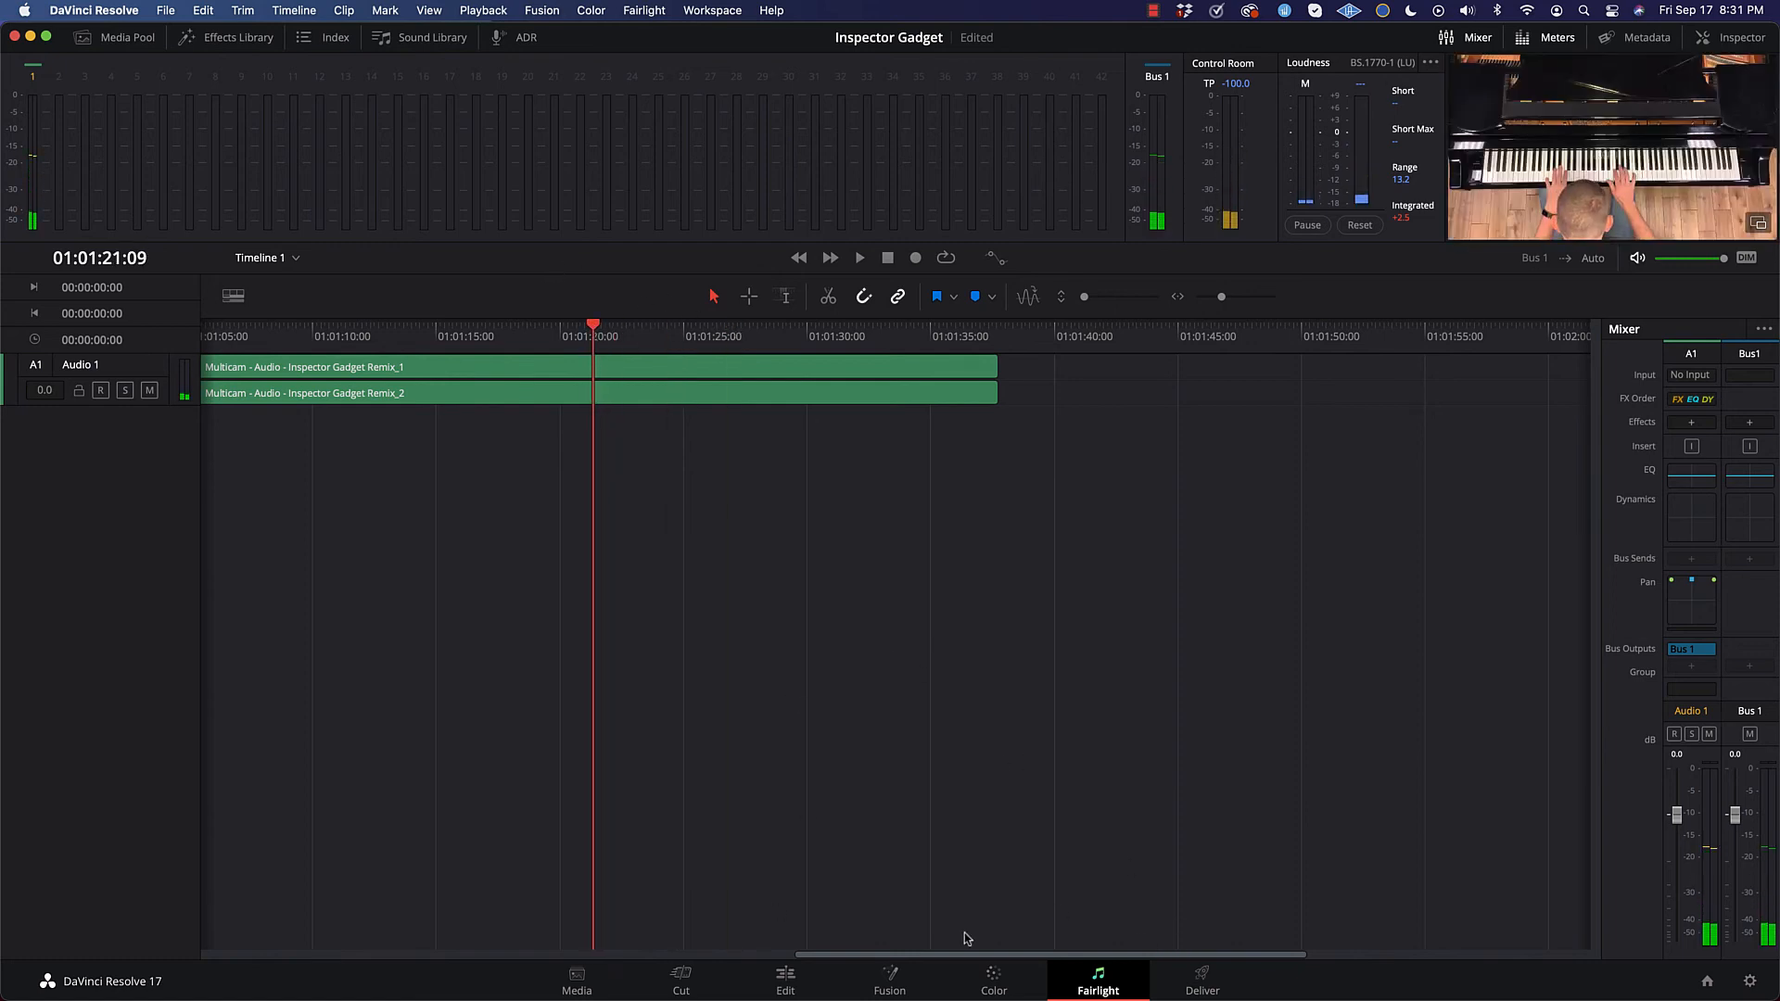
# Step: Open the Deliver page and examine the video formats available for a custom export
pyautogui.click(1201, 981)
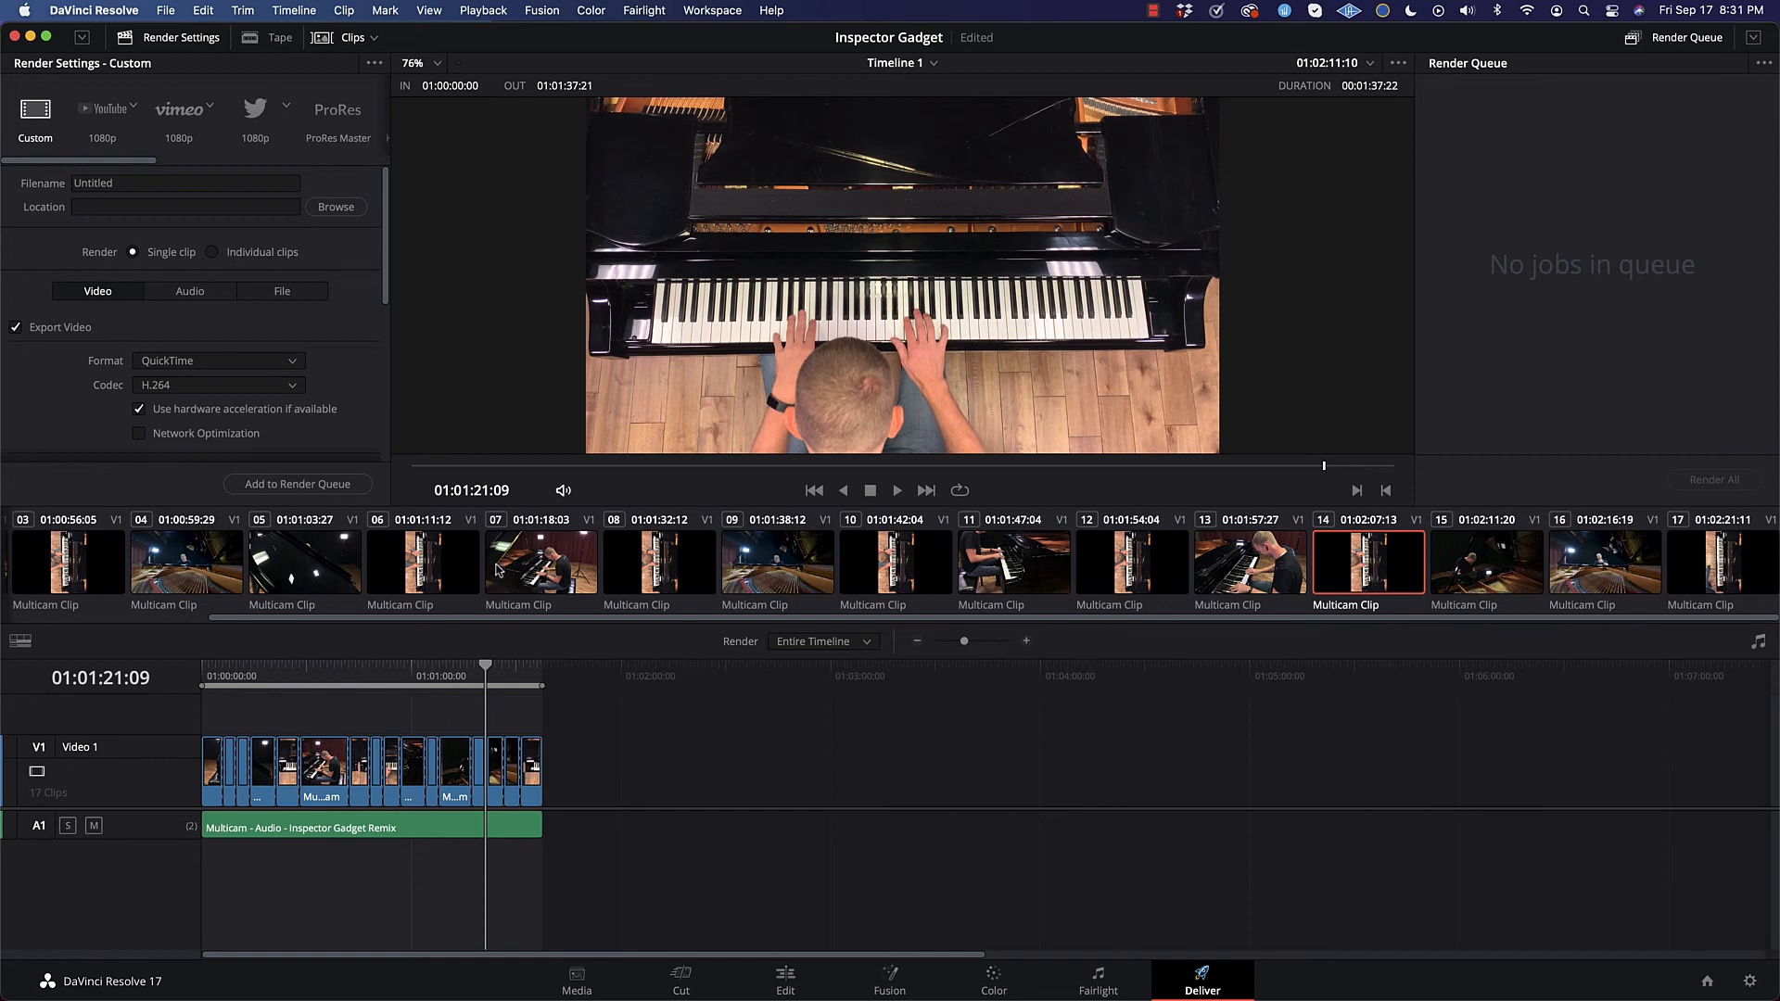
pyautogui.scroll(1, 697, 289)
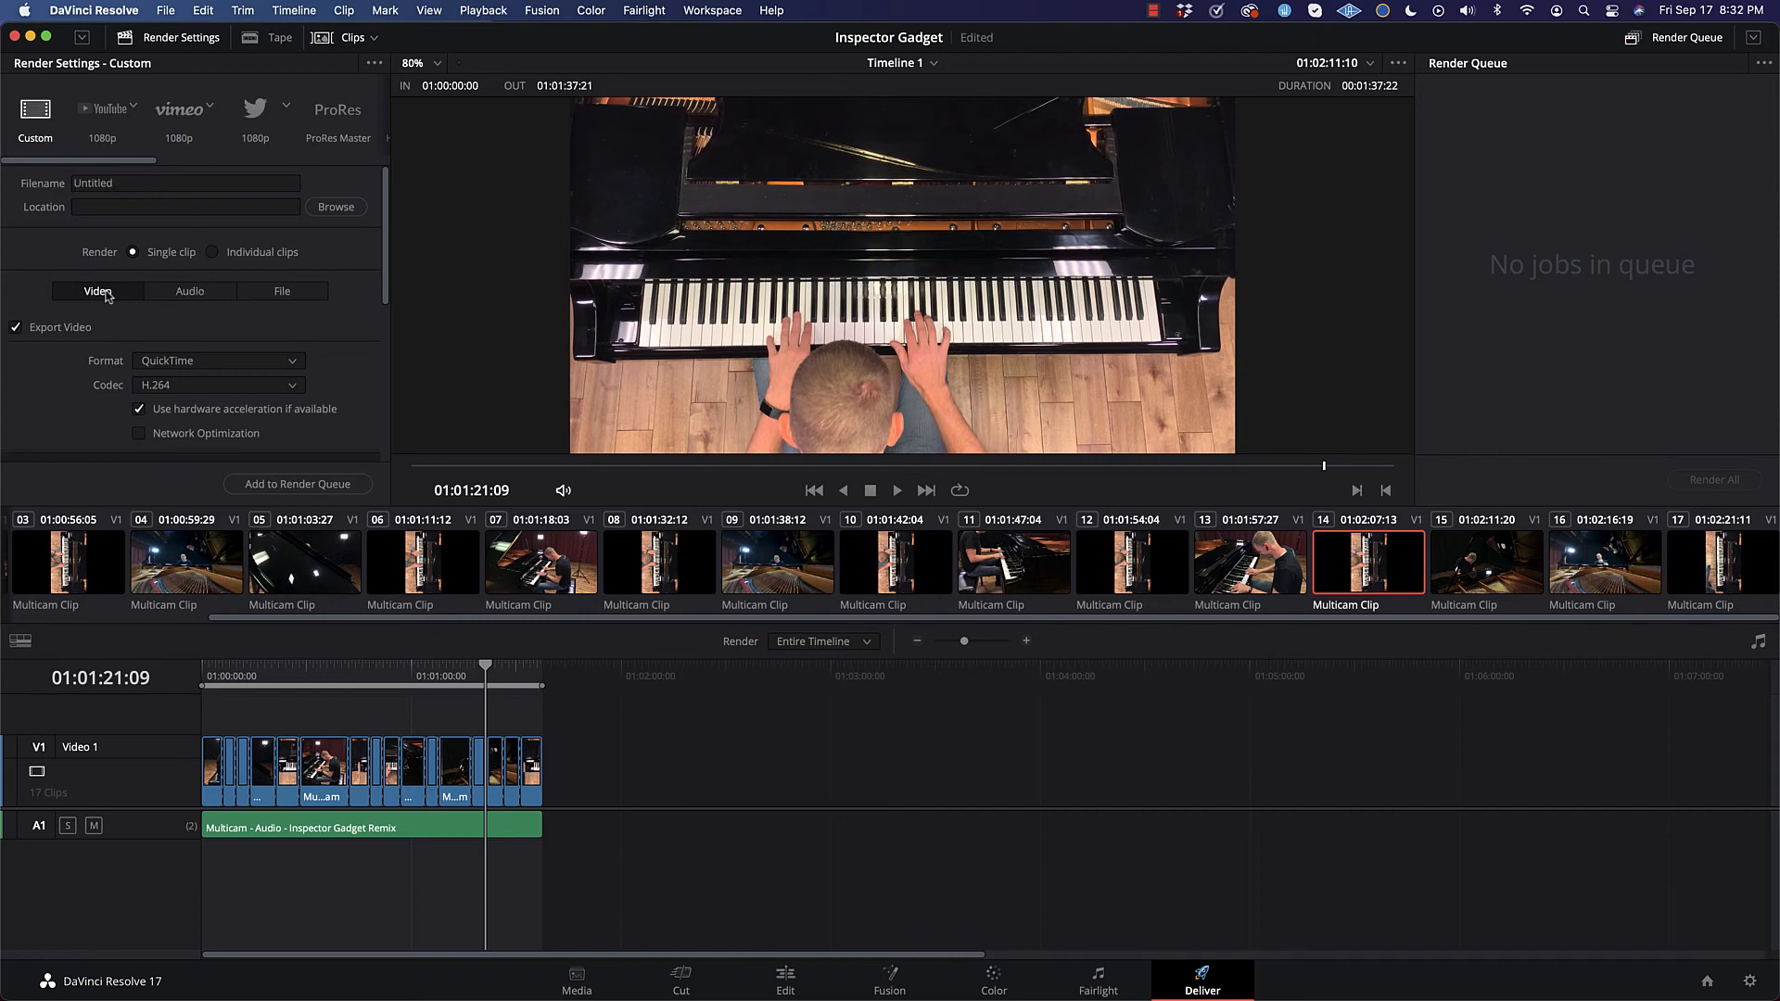
pyautogui.click(187, 364)
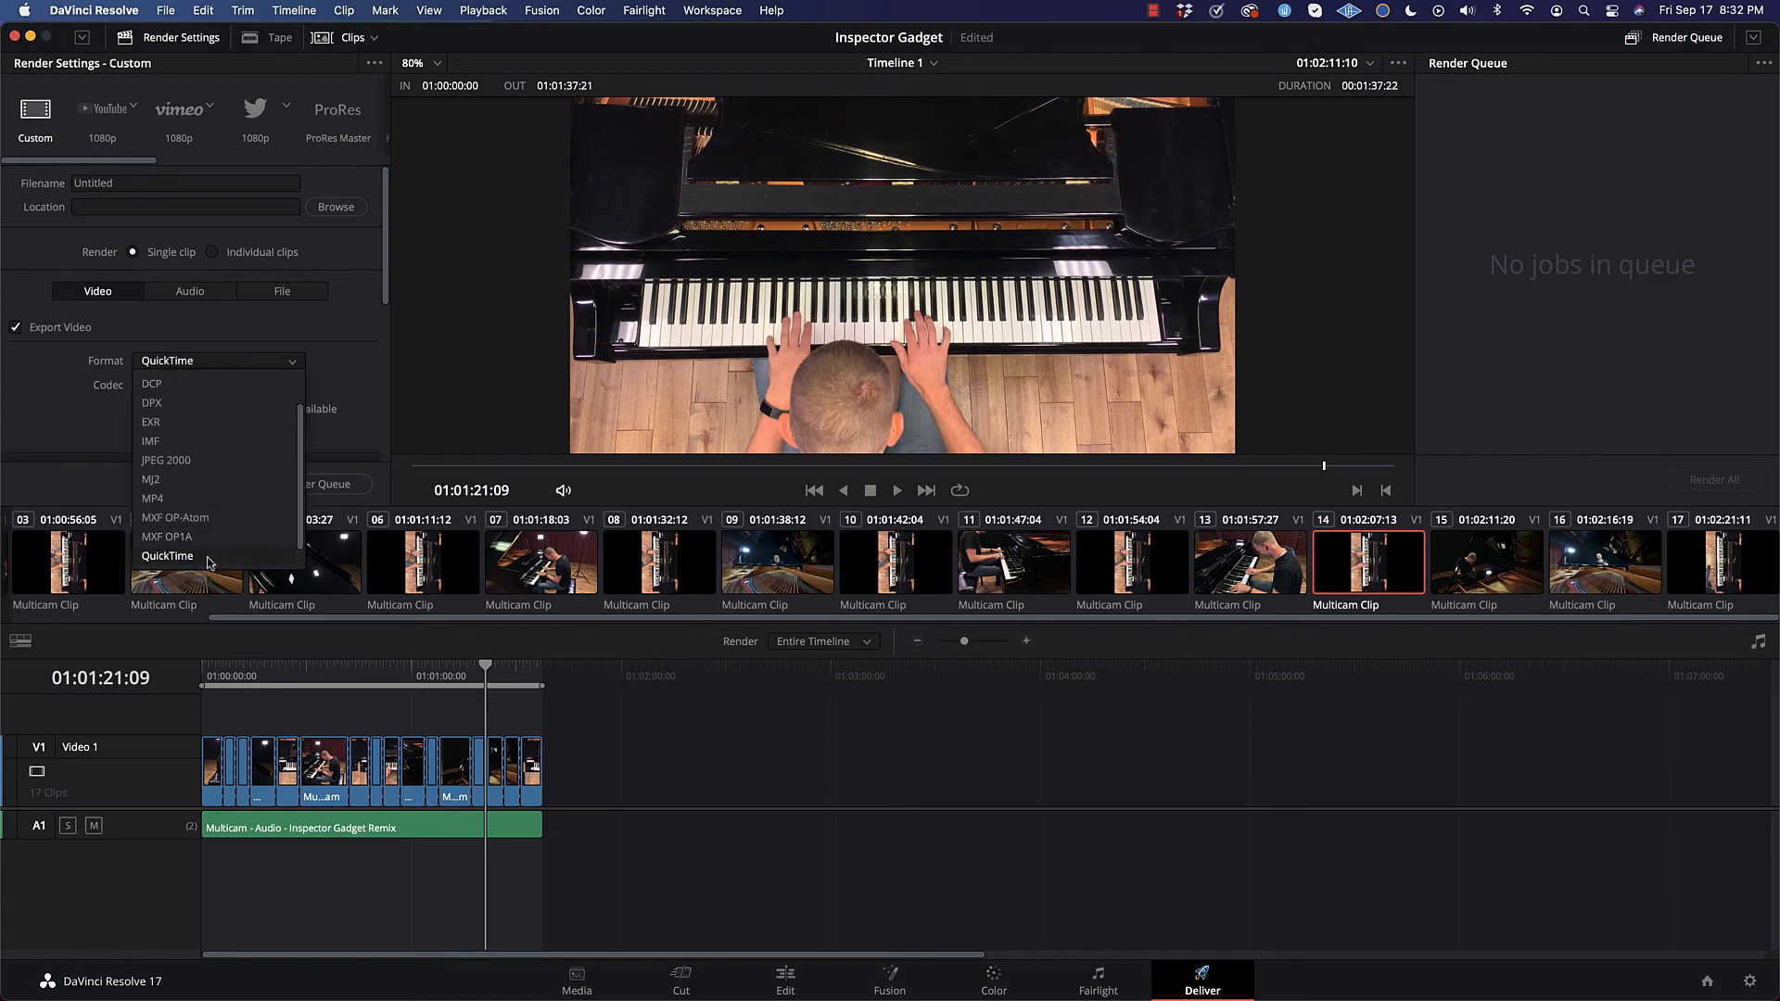
pyautogui.click(372, 390)
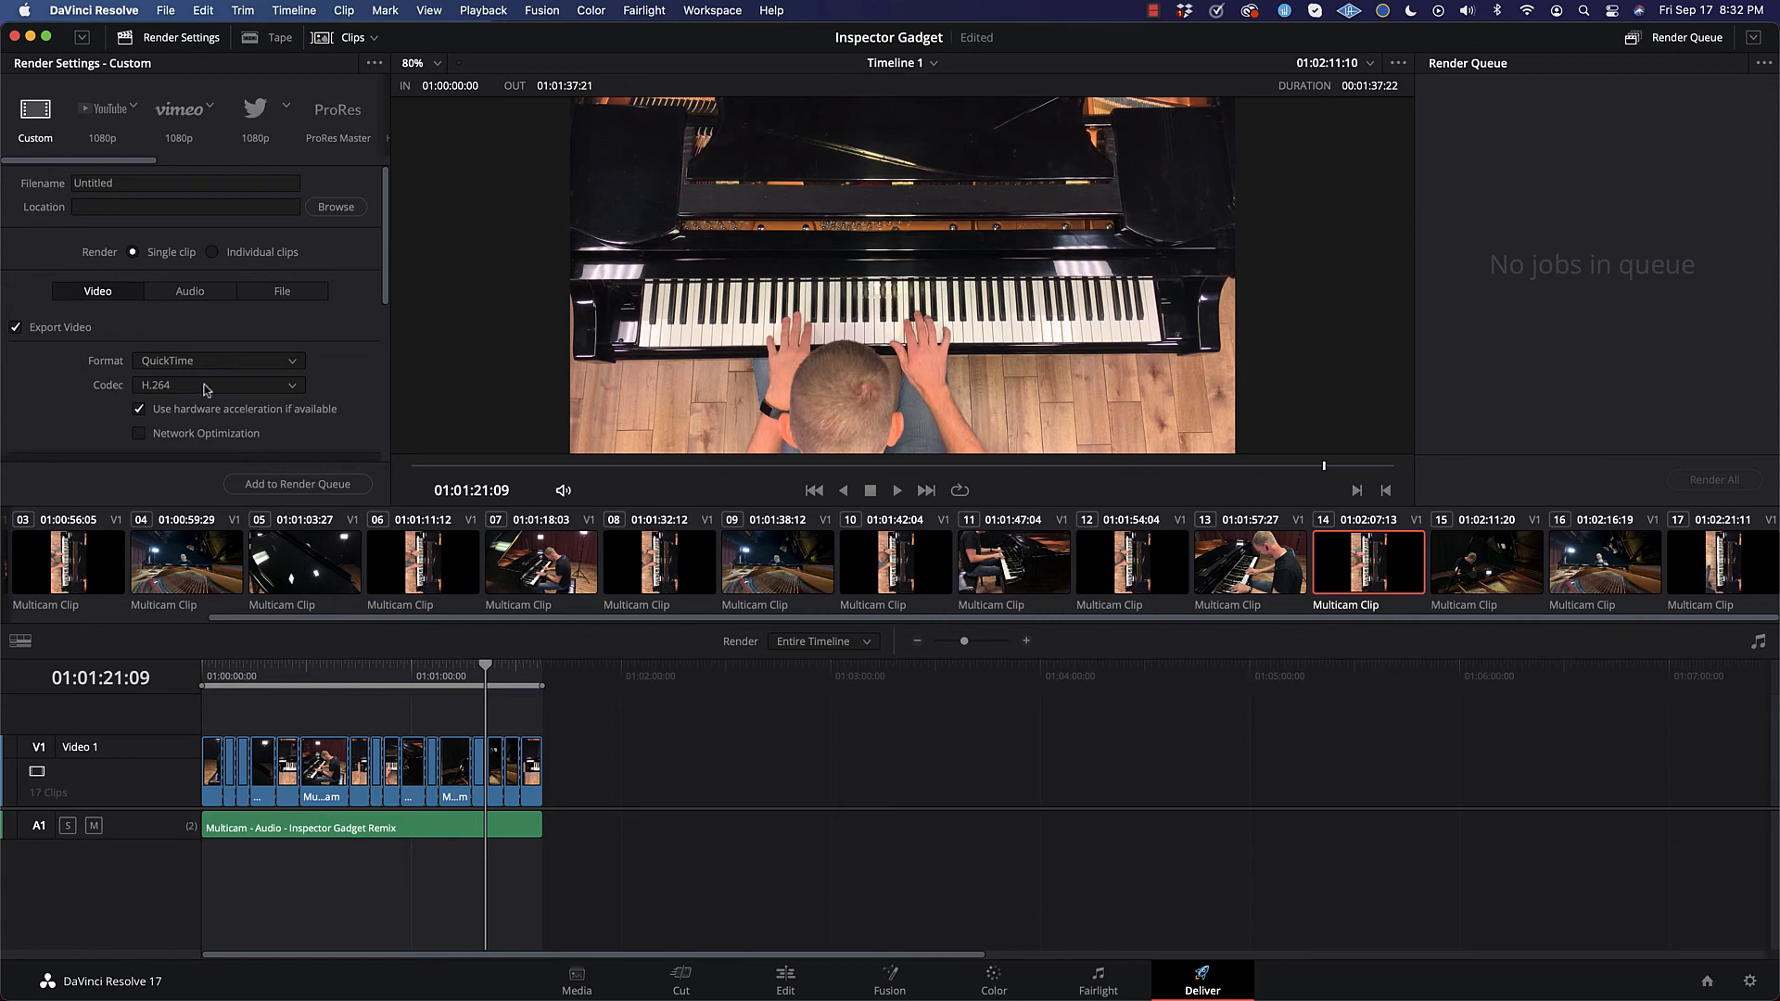
# Step: Choose the H.264 codec for the custom export and switch the render settings to the YouTube 1080p preset
pyautogui.click(271, 387)
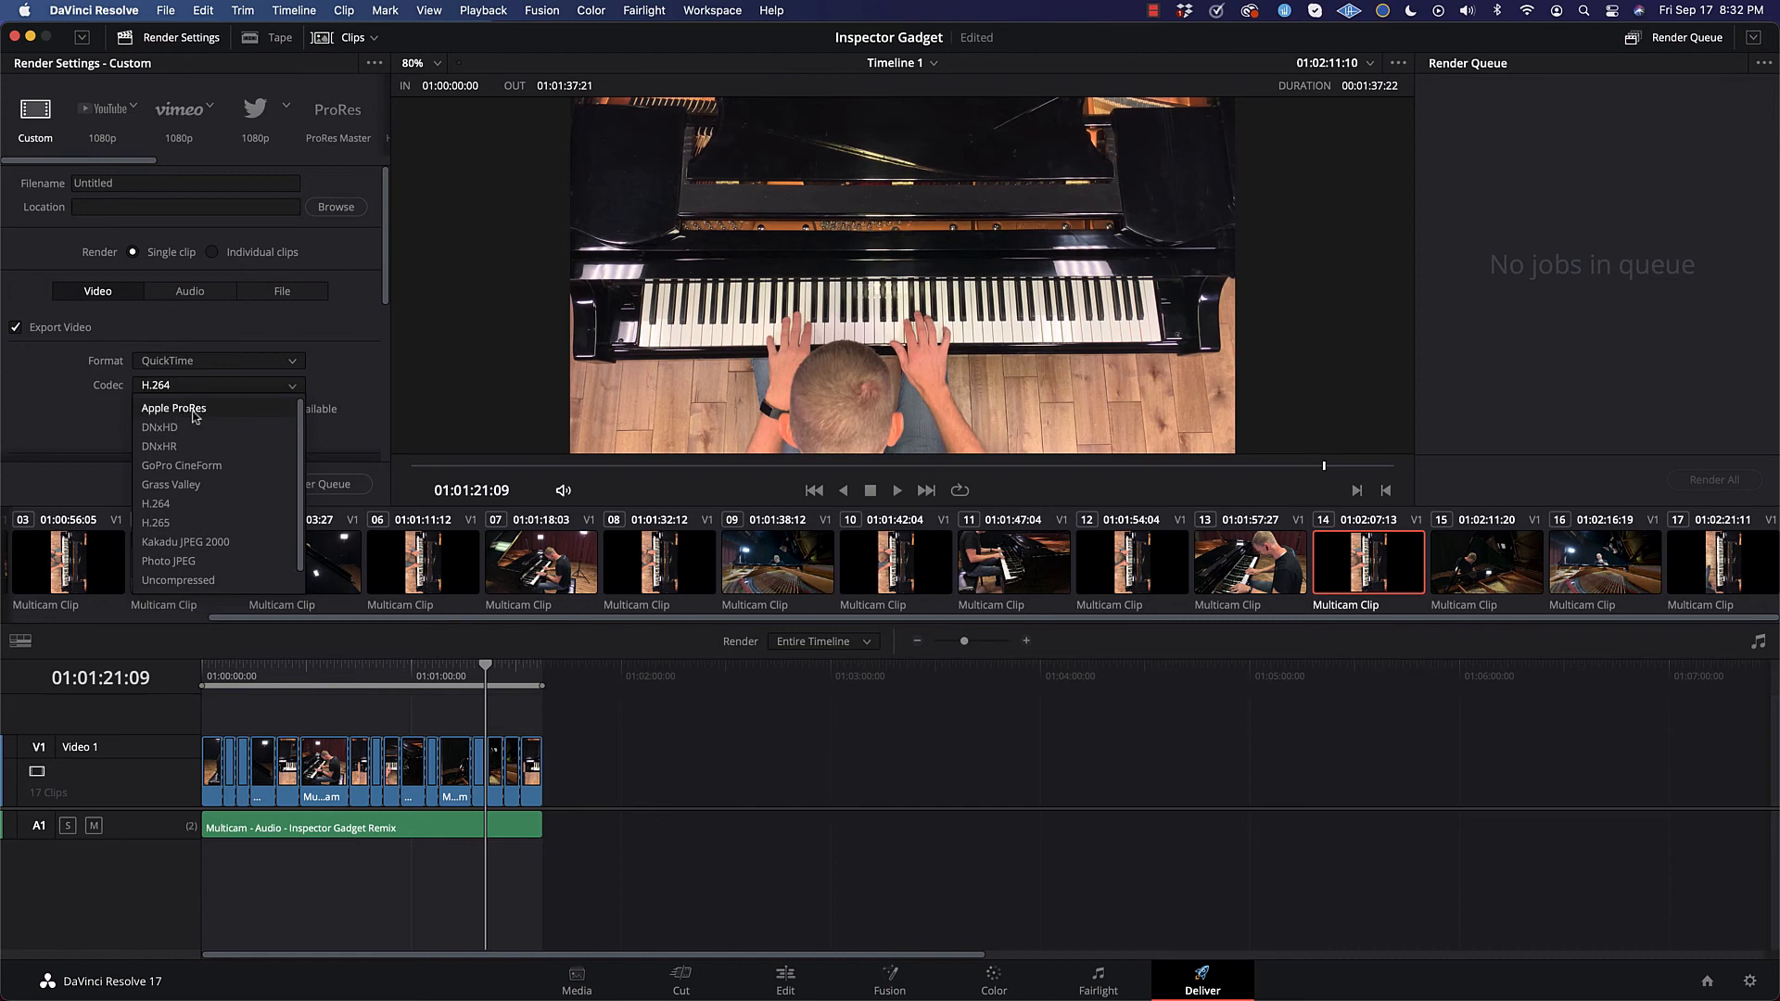
pyautogui.scroll(-1, 195, 459)
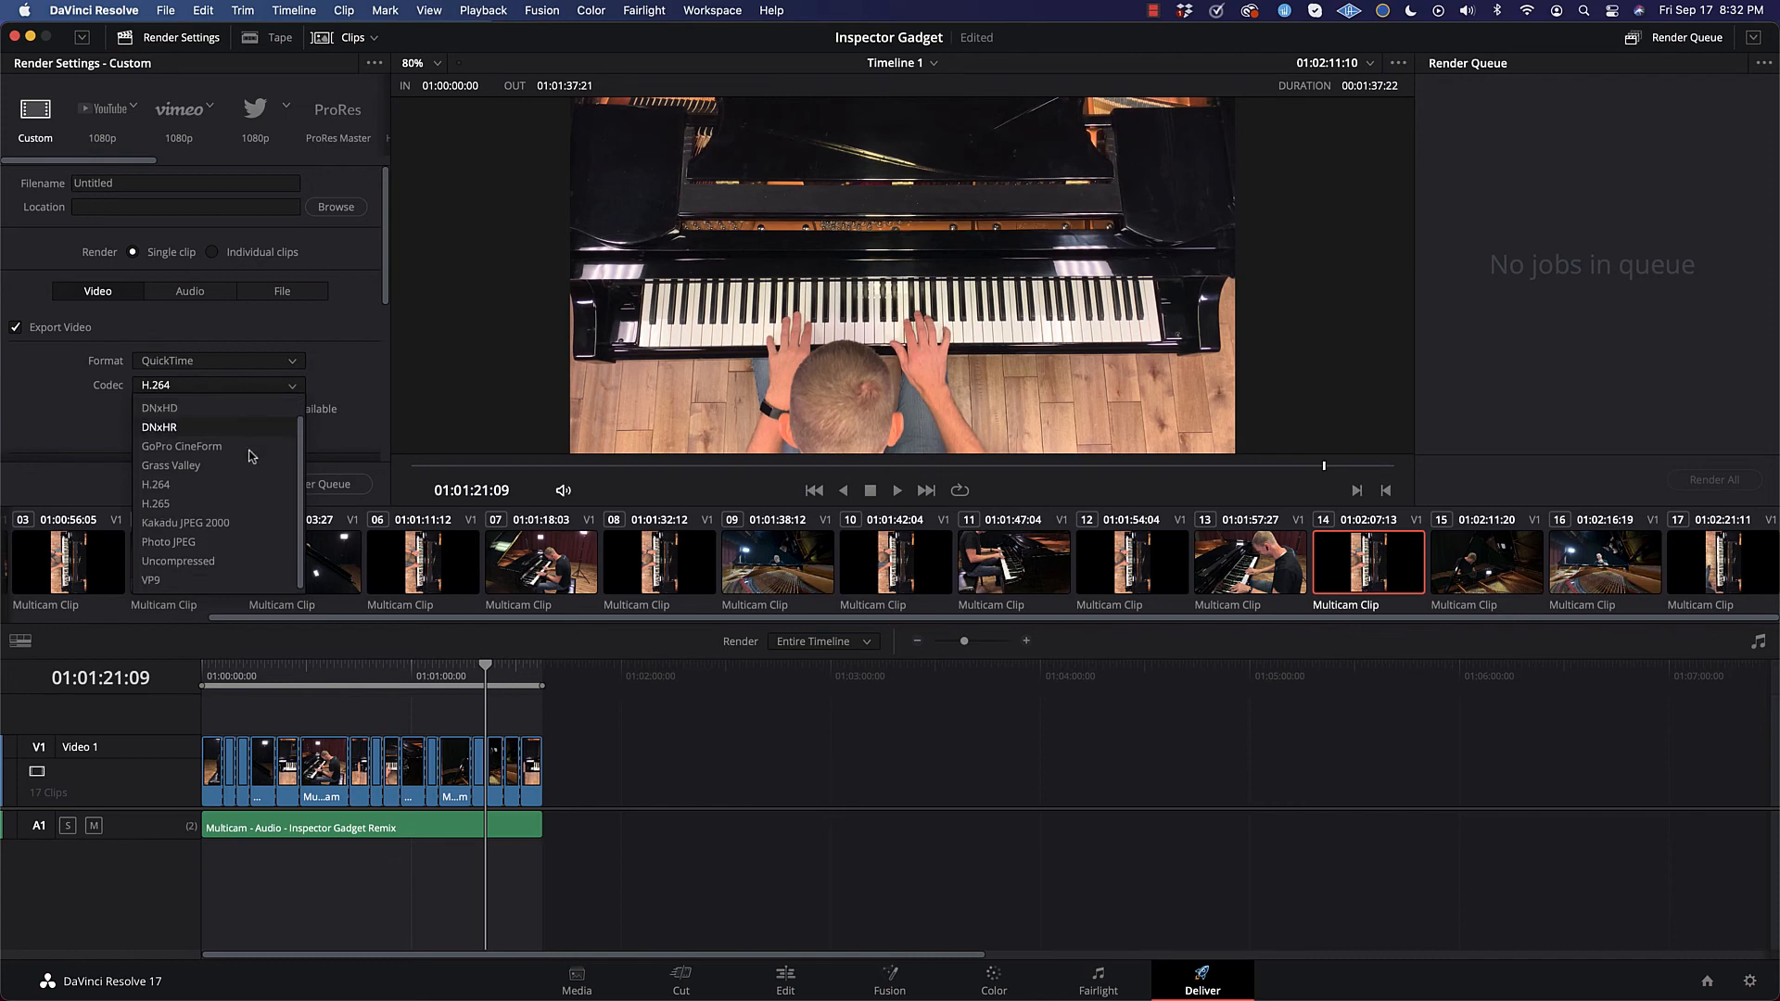
pyautogui.click(168, 492)
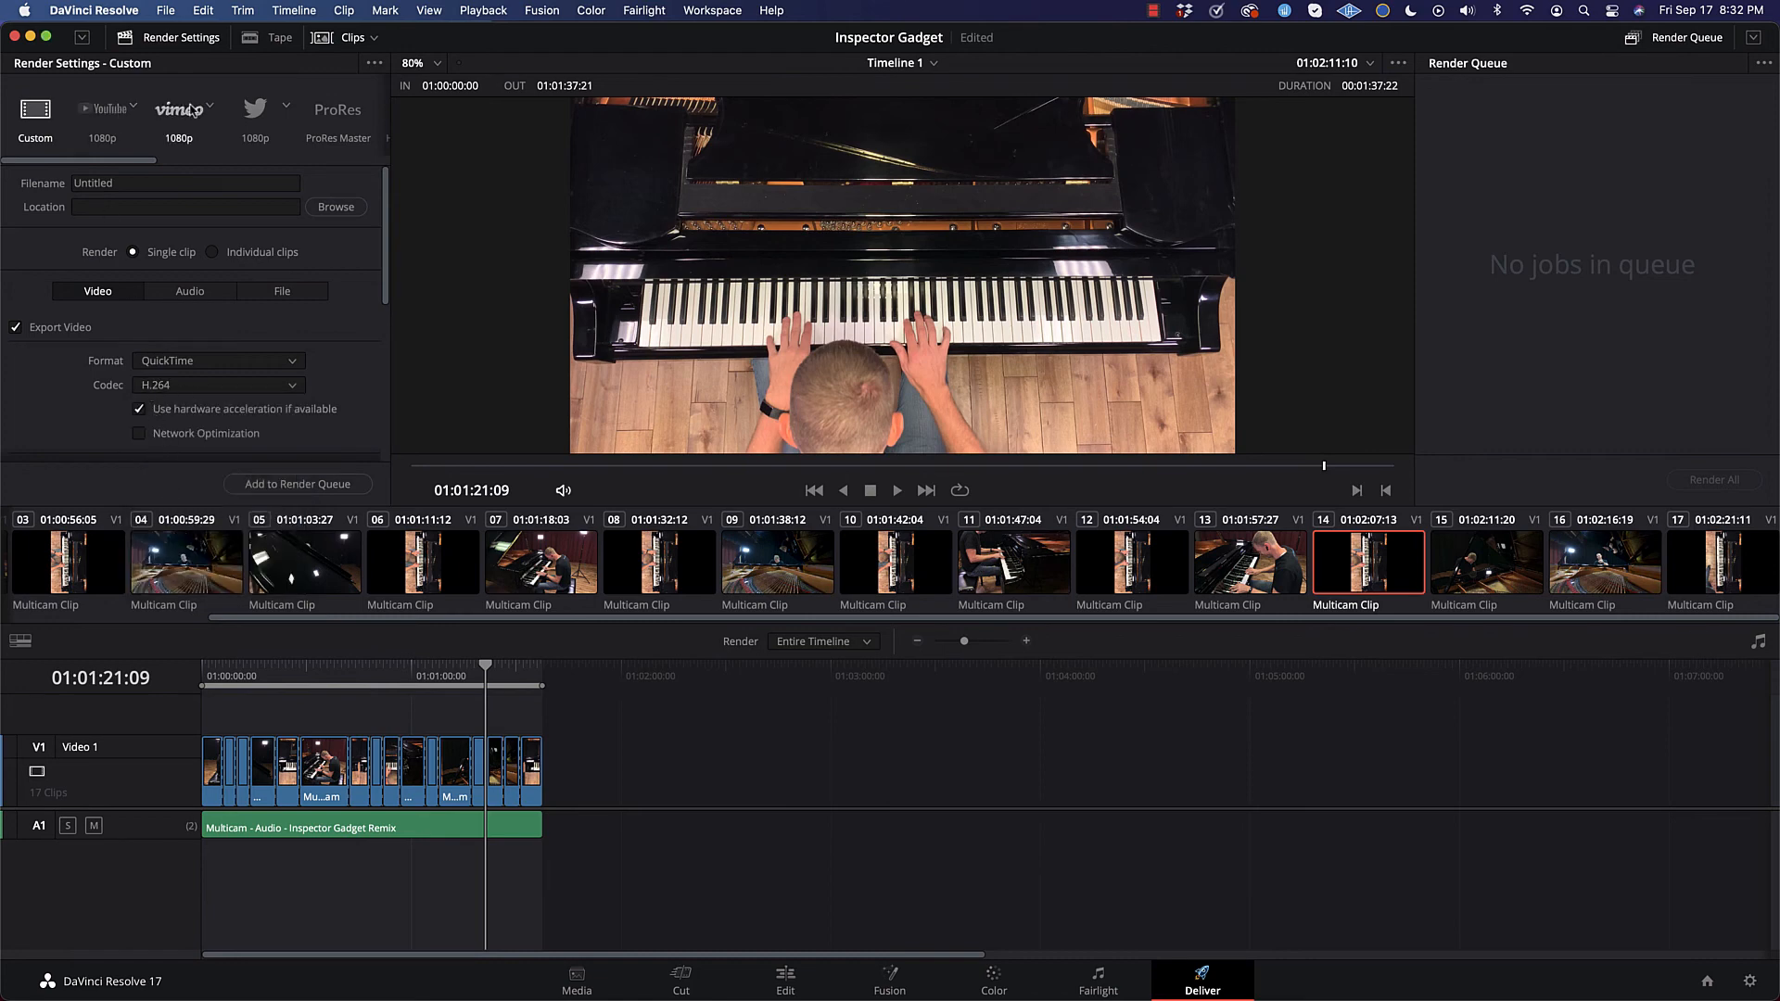
pyautogui.click(110, 111)
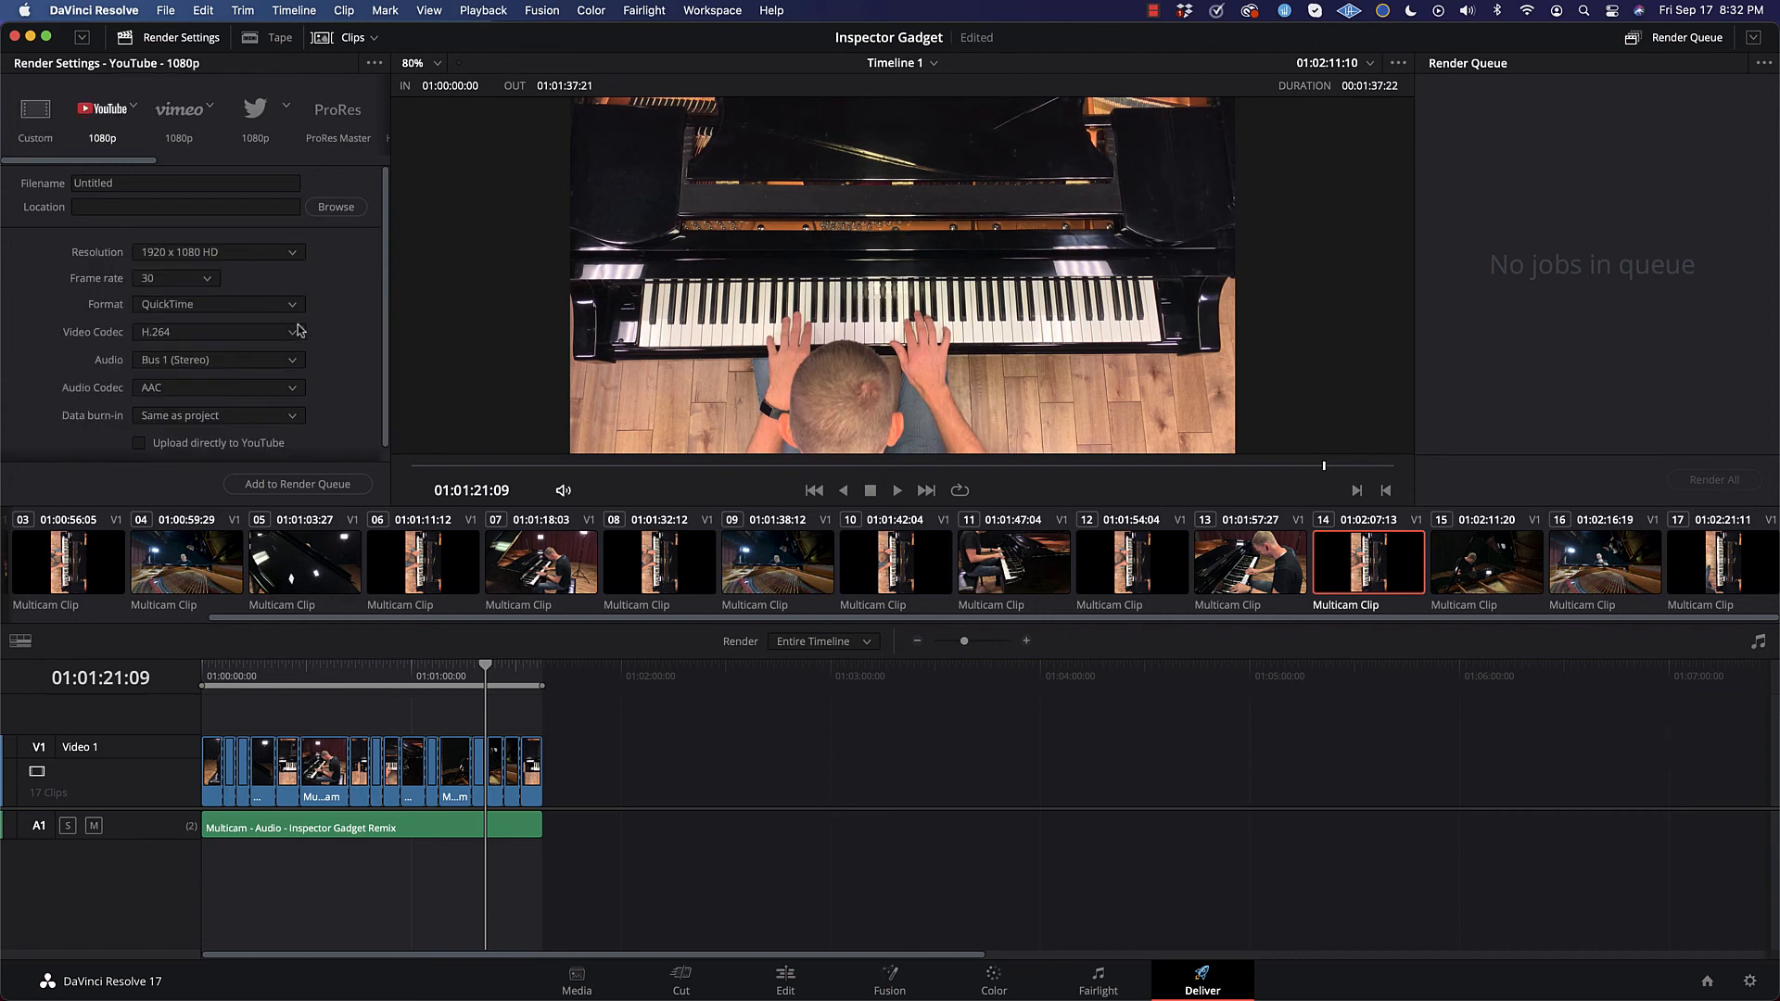
# Step: Compare the settings of the YouTube, Vimeo, Twitter and ProRes Master render presets, ending on the YouTube 1080p preset
pyautogui.scroll(-1, 162, 283)
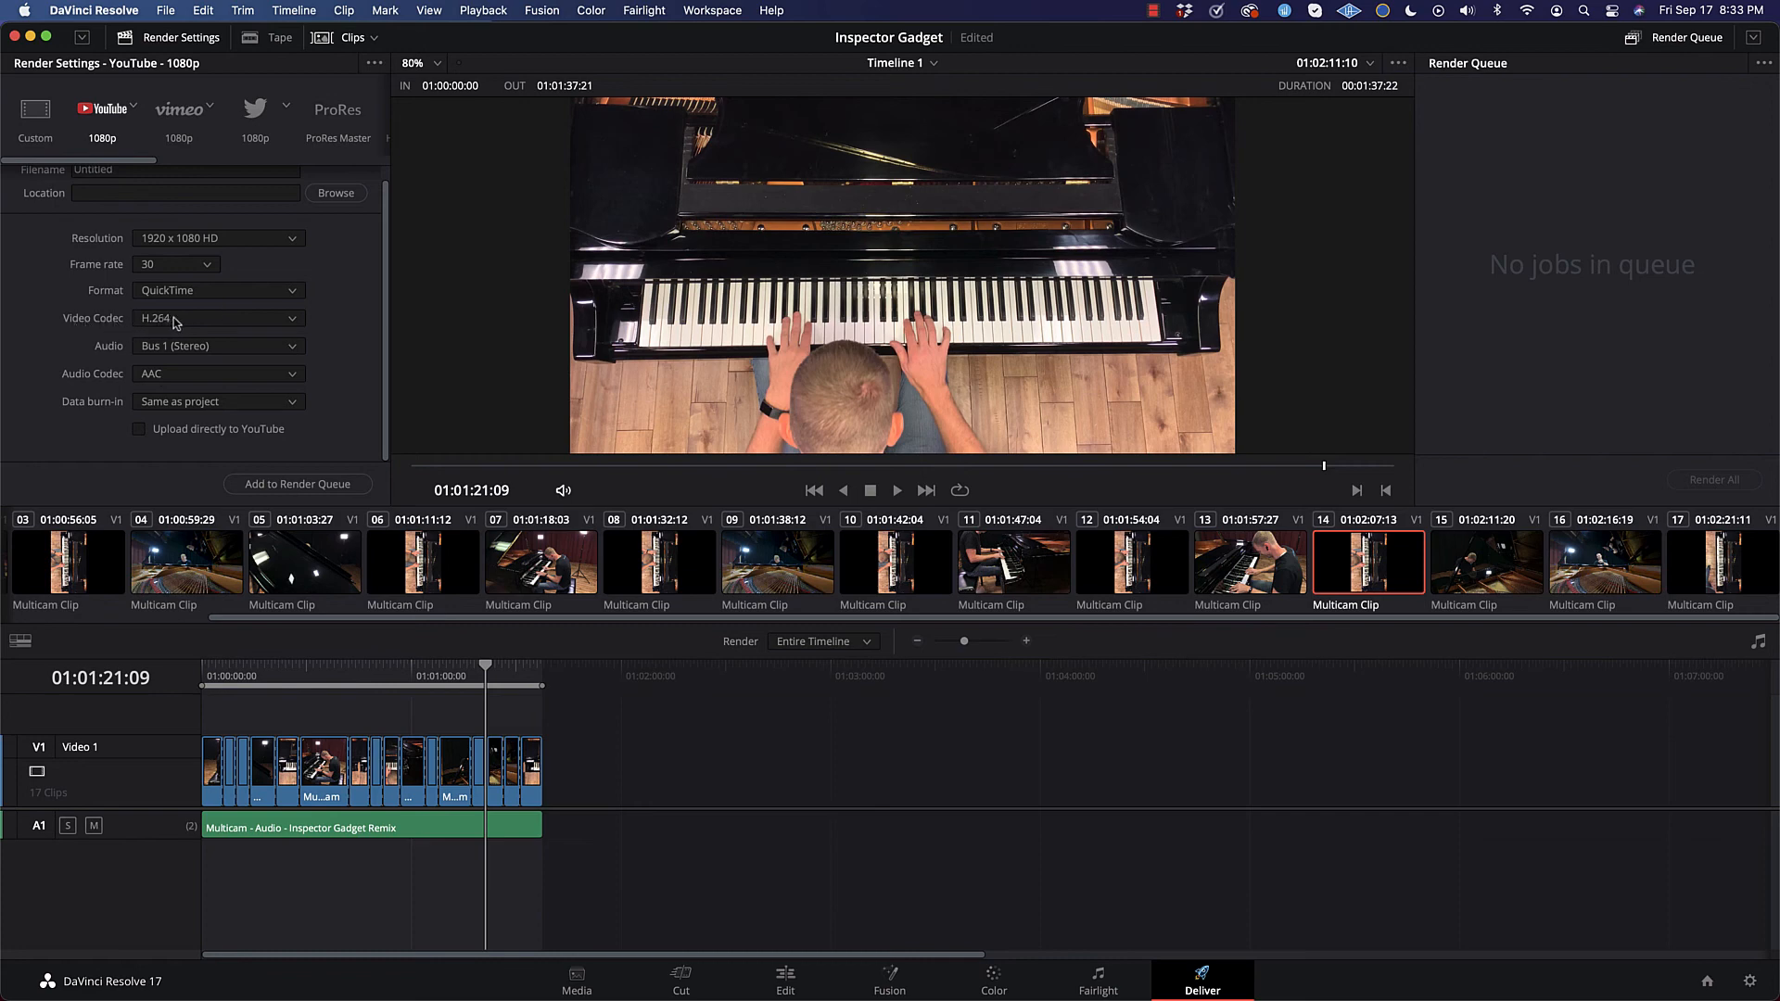
pyautogui.scroll(1, 337, 371)
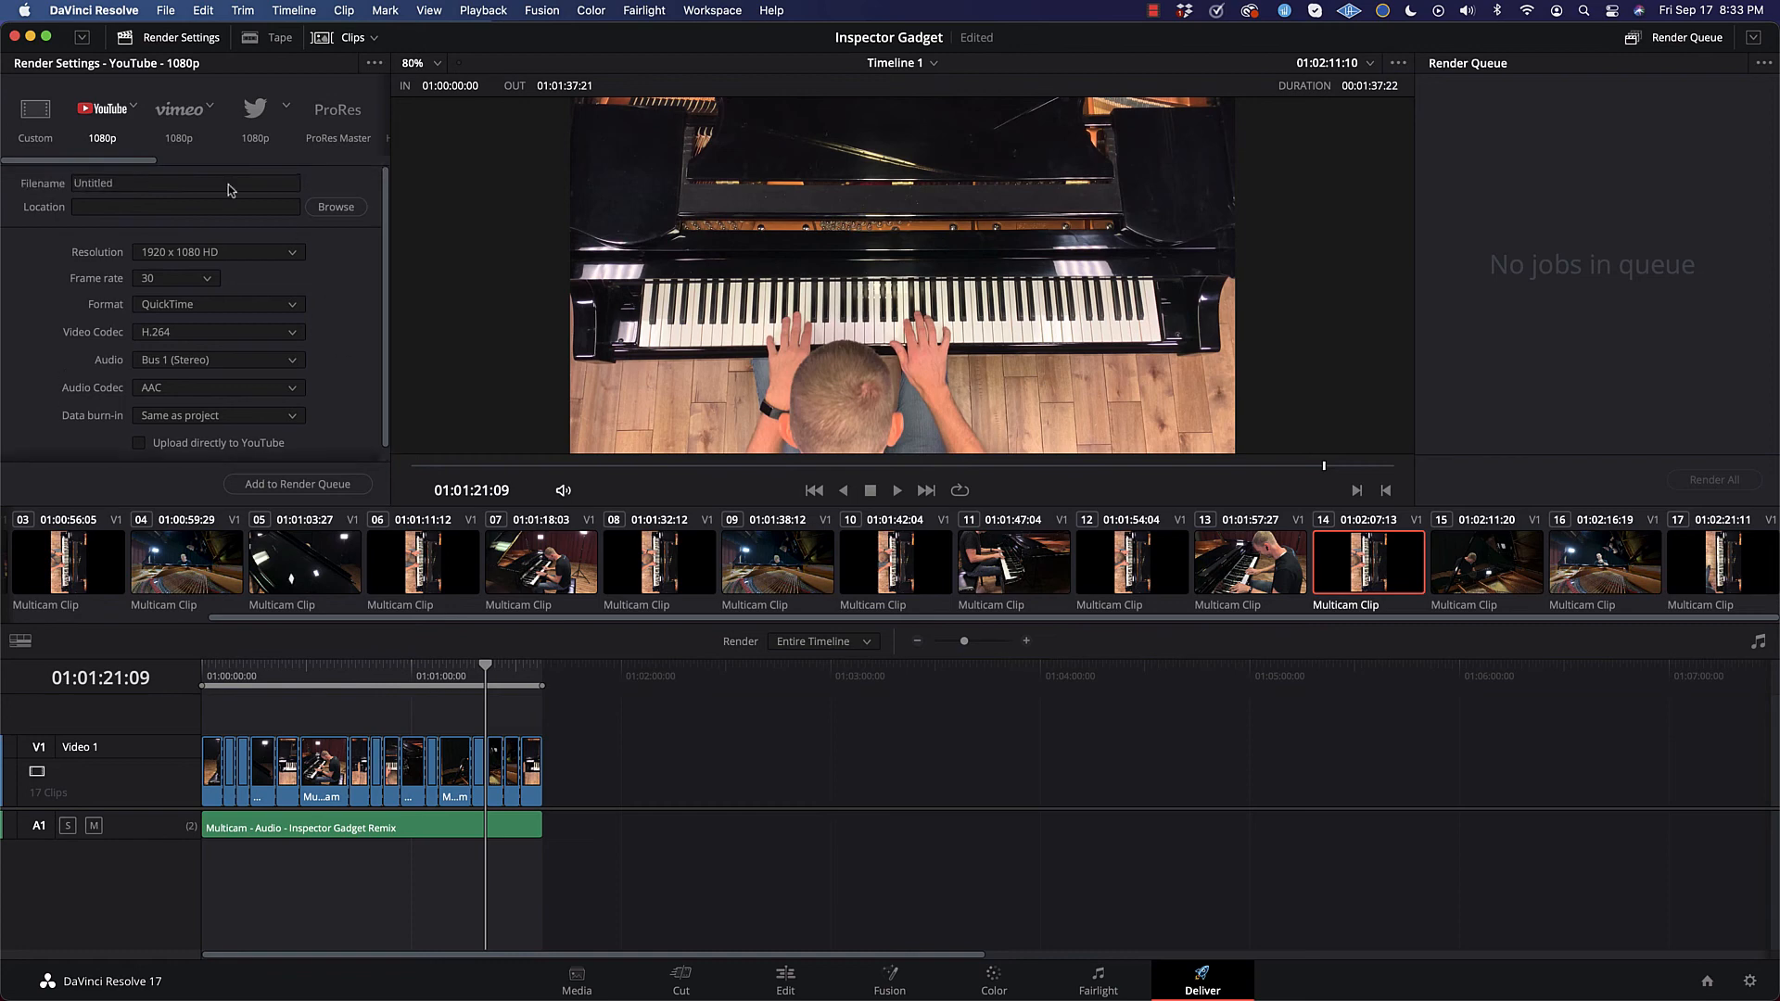
pyautogui.click(177, 108)
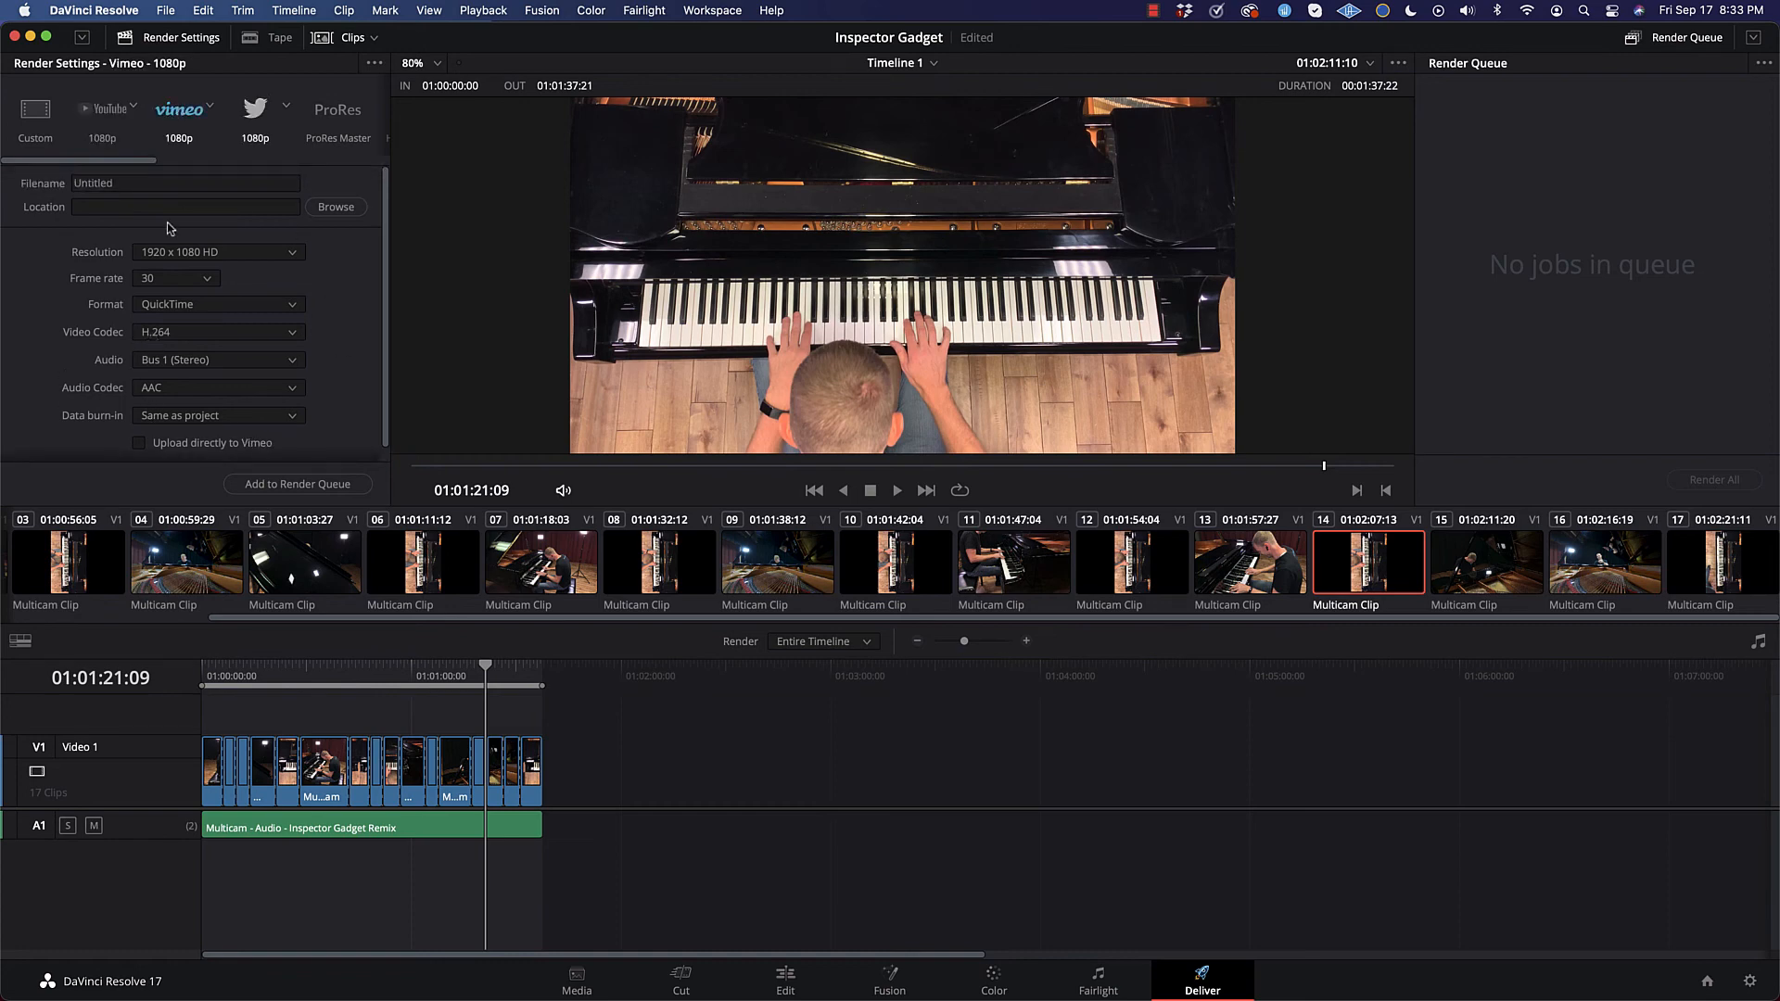
pyautogui.click(253, 112)
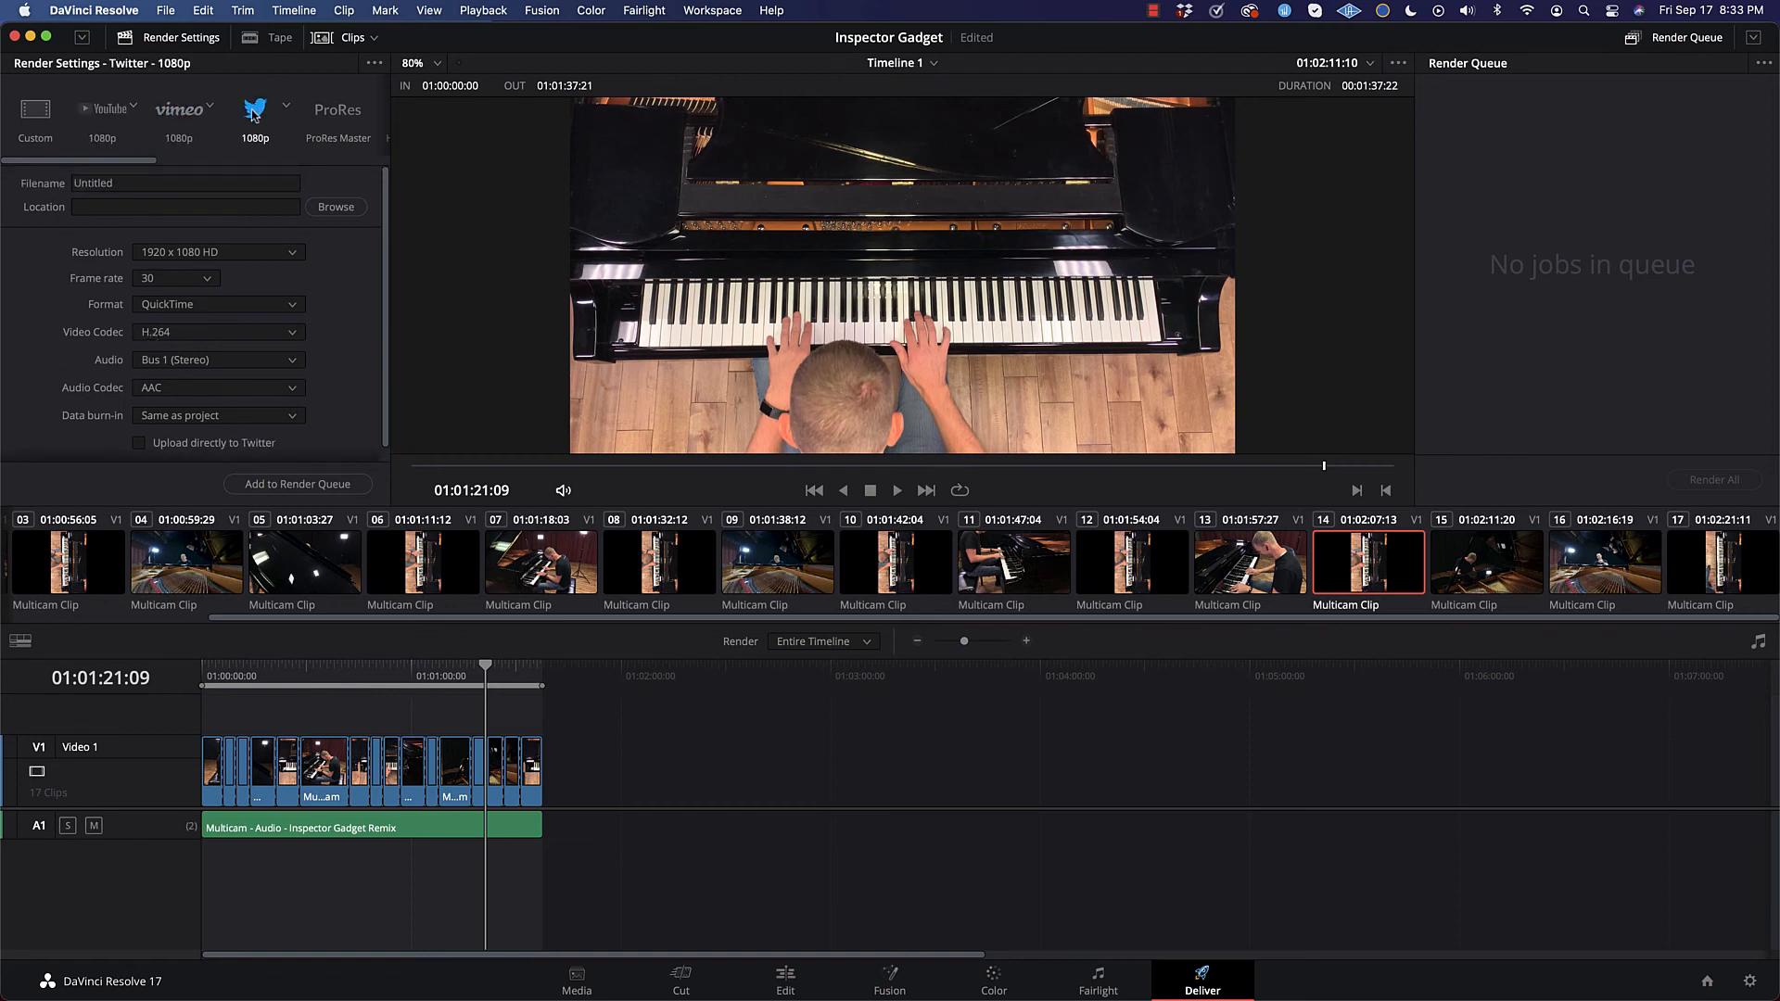
pyautogui.click(318, 123)
pyautogui.scroll(-3, 376, 362)
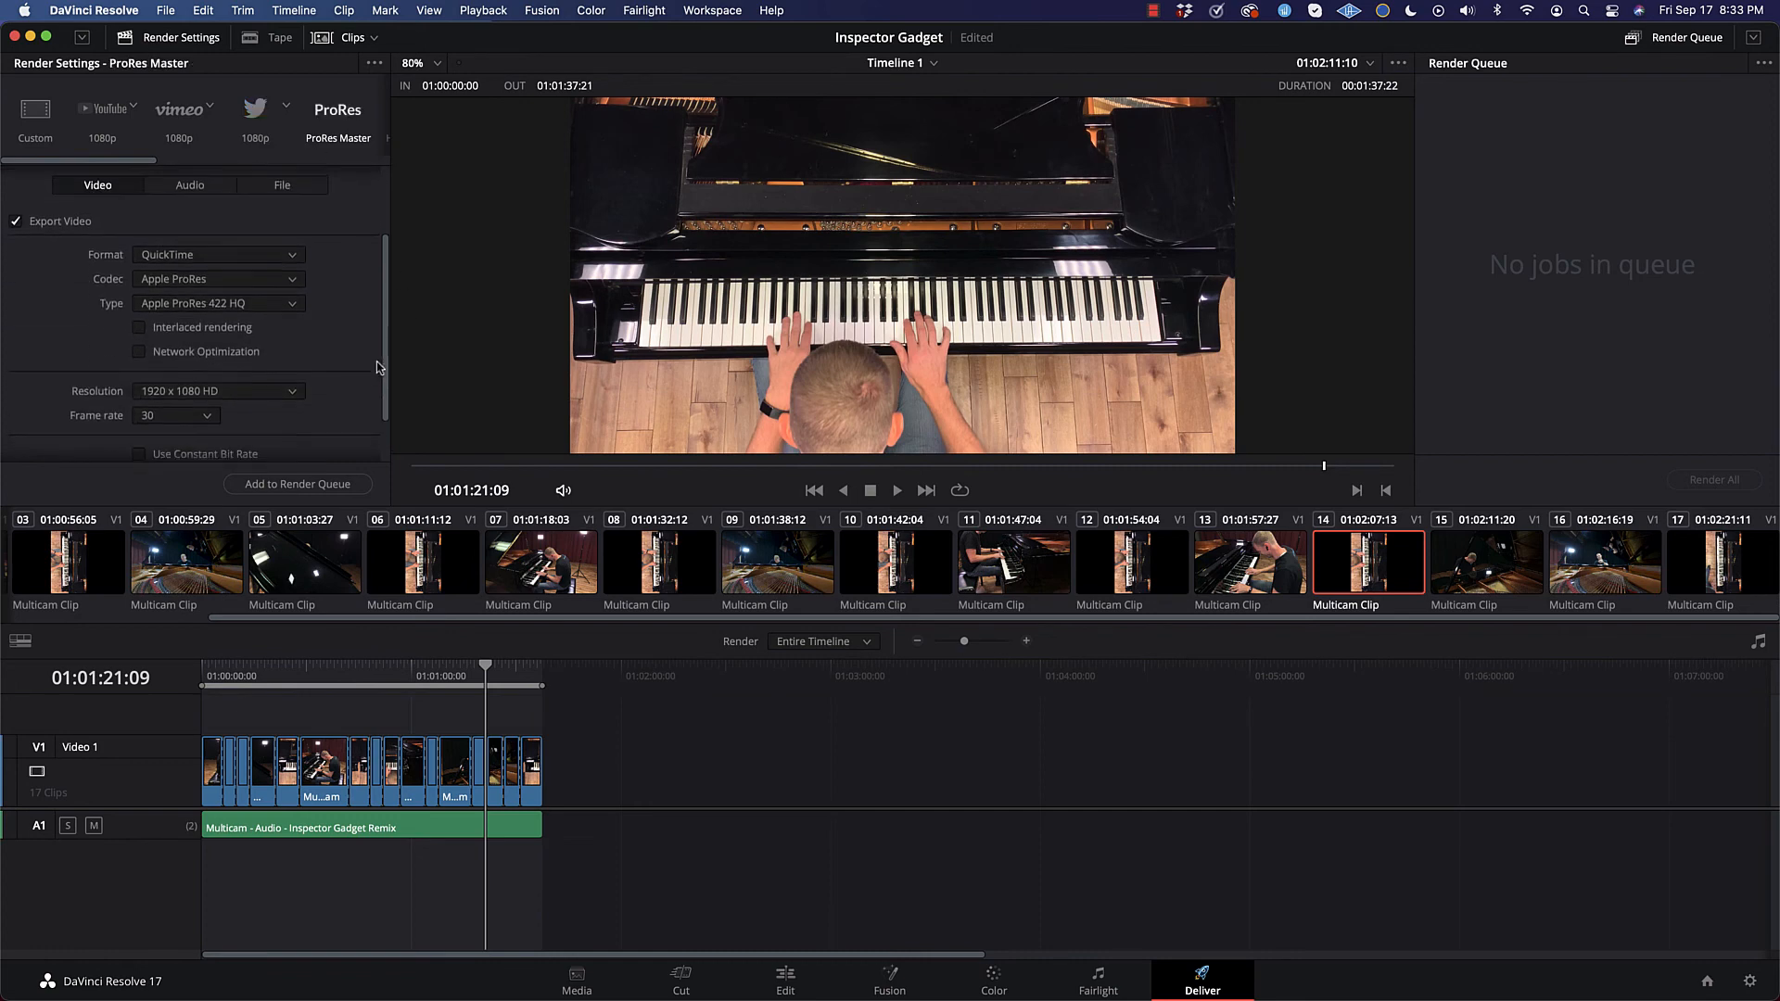
pyautogui.hscroll(2, 316, 105)
pyautogui.hscroll(5, 318, 110)
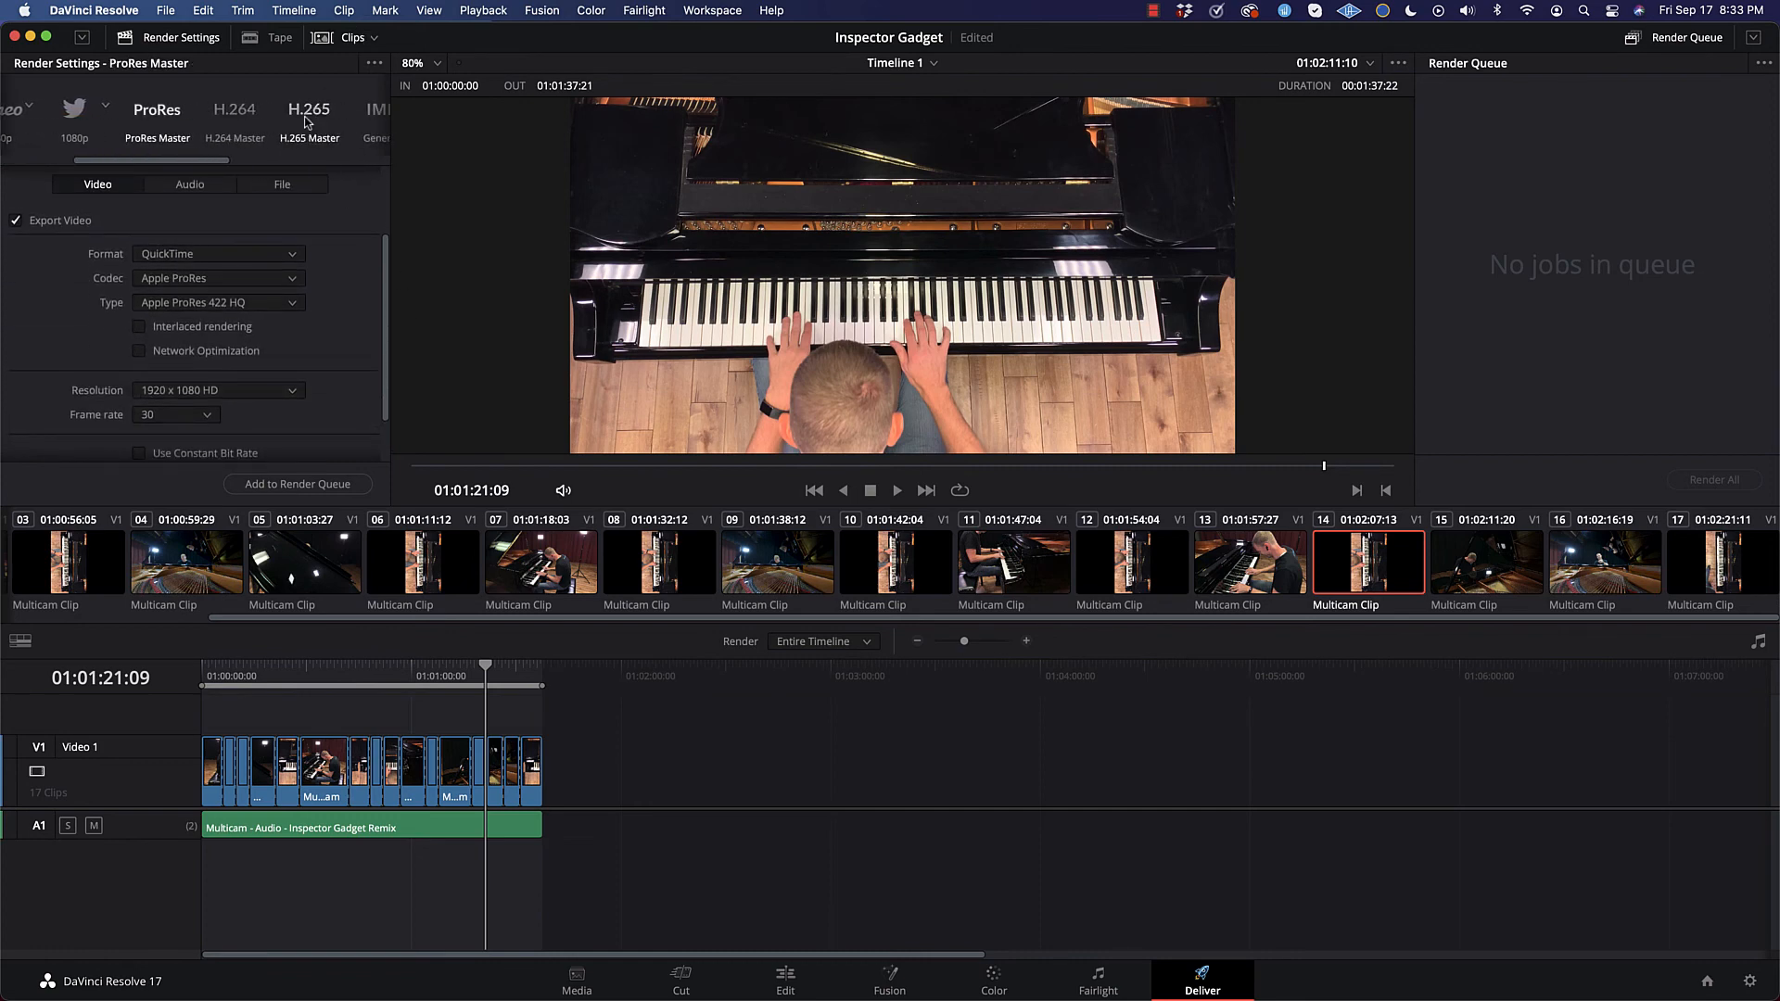
pyautogui.hscroll(-8, 257, 140)
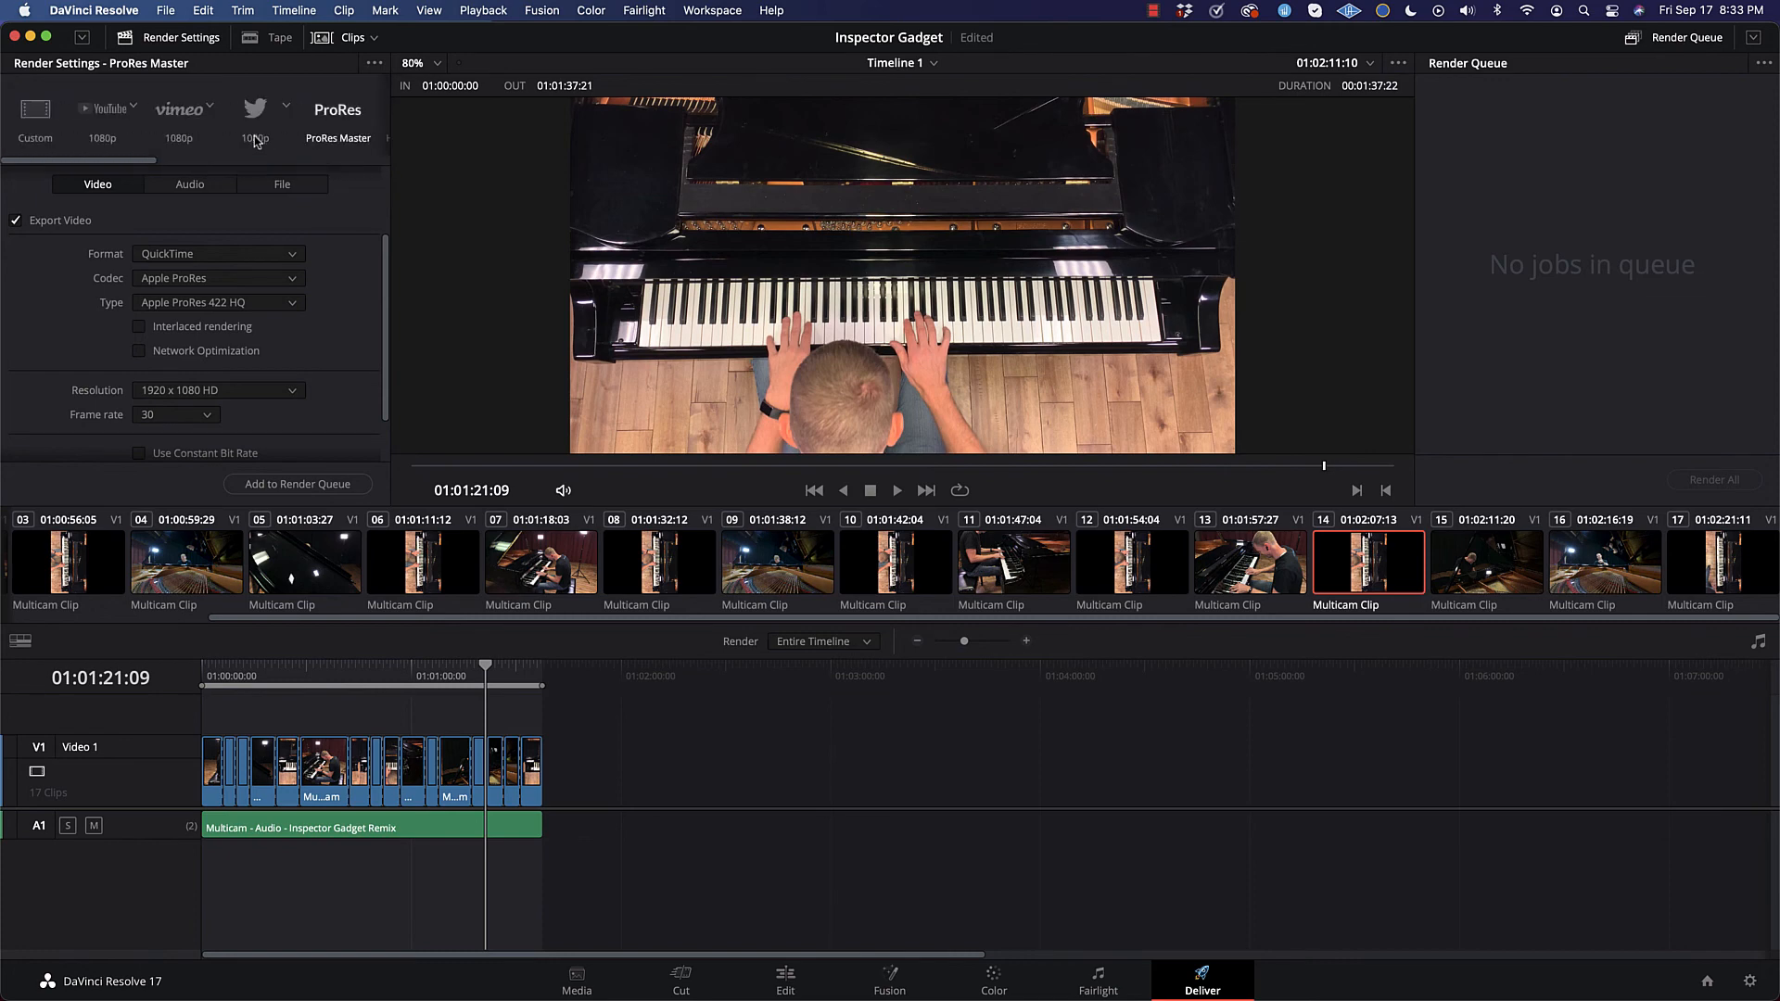
pyautogui.click(105, 129)
pyautogui.scroll(1, 126, 176)
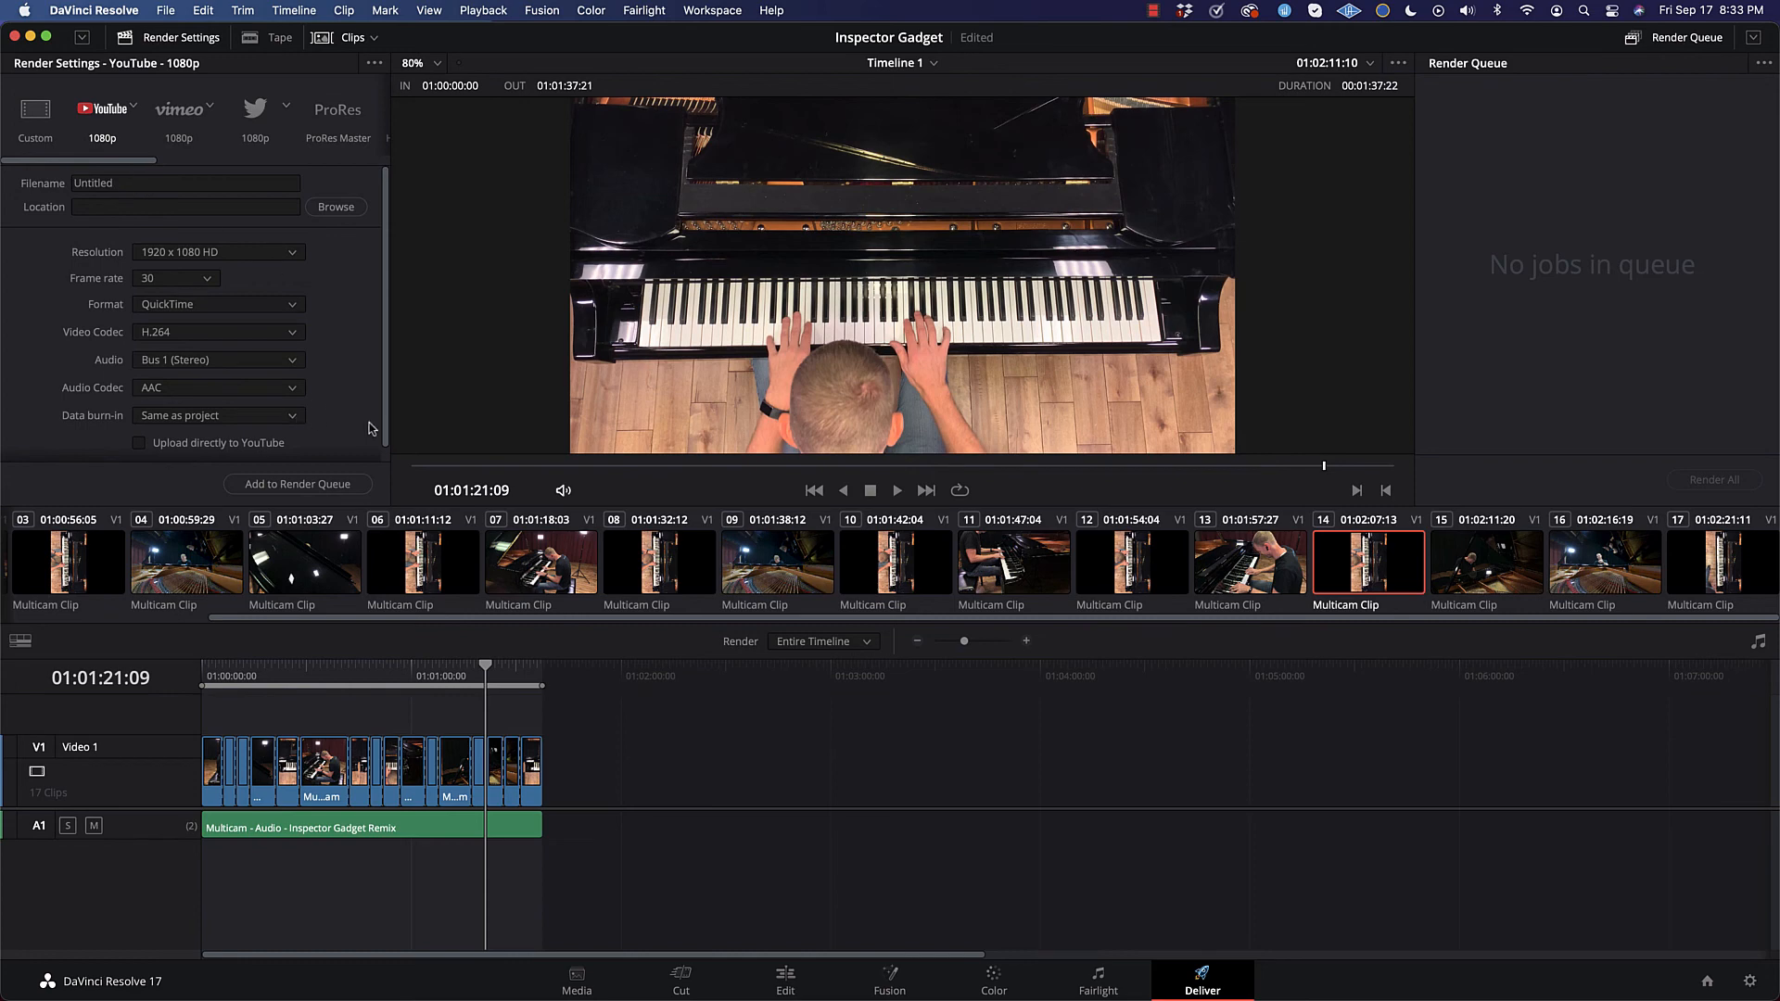
# Step: Name the export file "Inspector Gadget (Final)"
pyautogui.scroll(-1, 367, 422)
pyautogui.scroll(1, 362, 417)
pyautogui.doubleClick(122, 183)
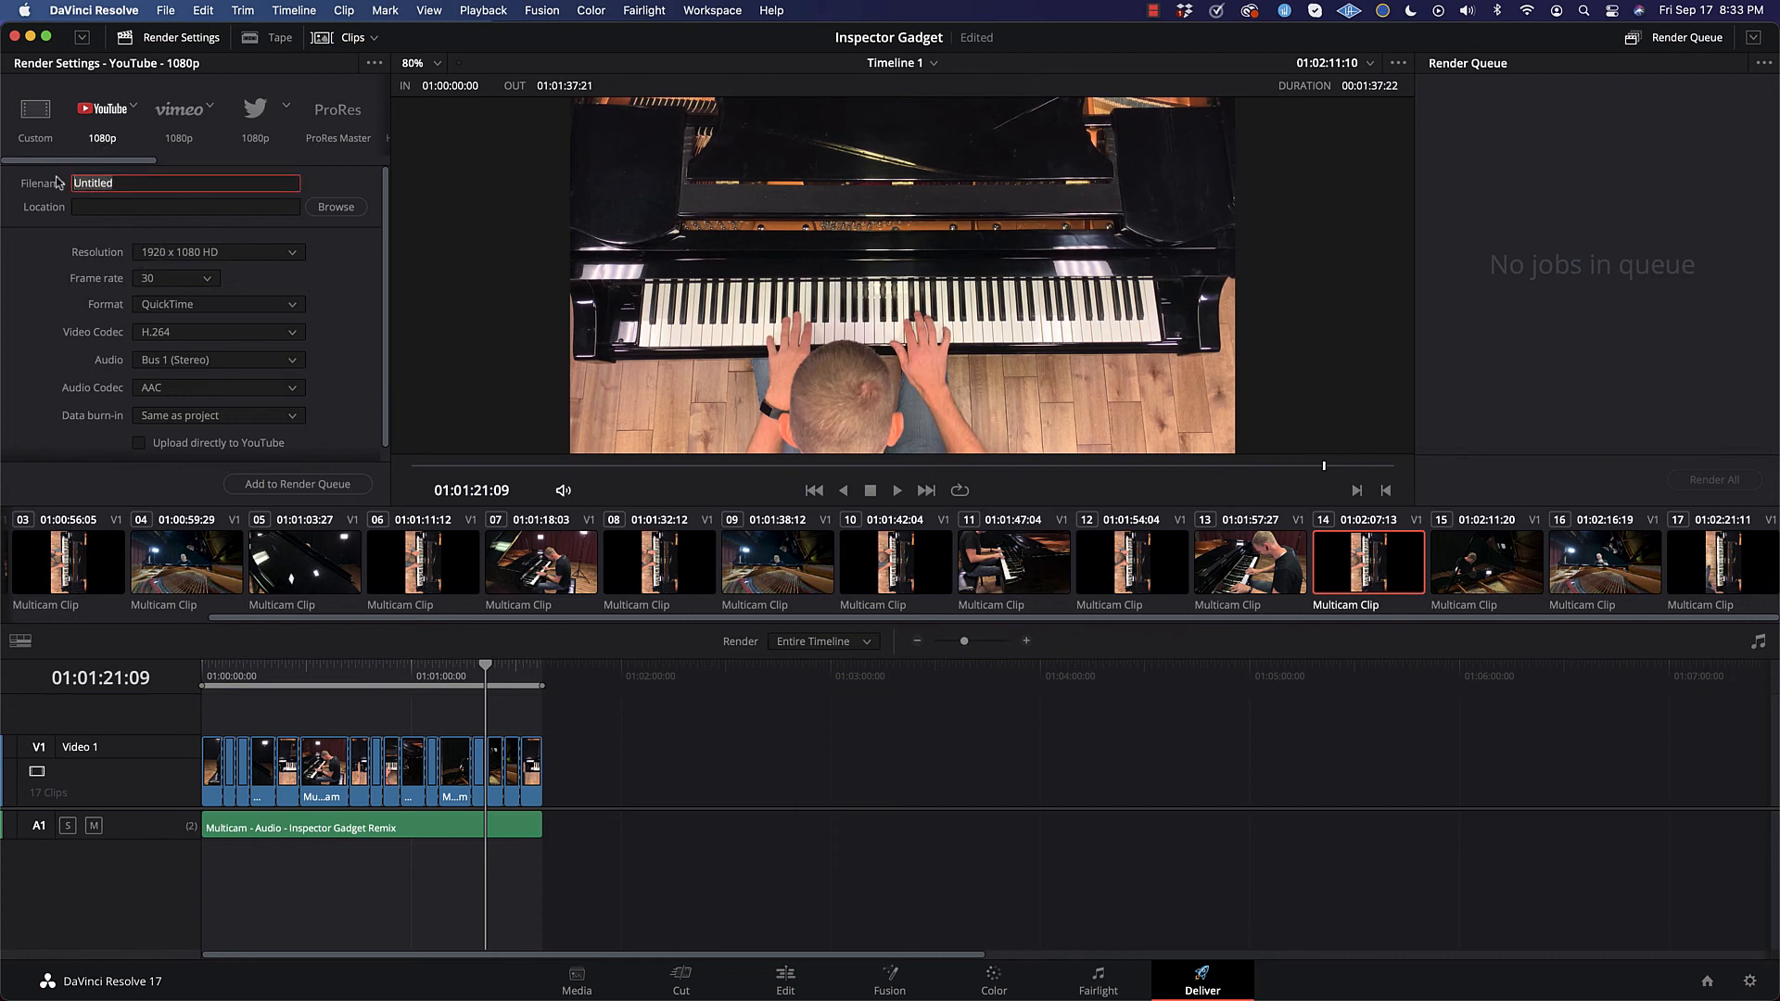
pyautogui.write('Inspector Gadget (Final')
# Step: Open the export's file destination browser, allow access to the Documents folder, and go to Downloads
pyautogui.click(338, 207)
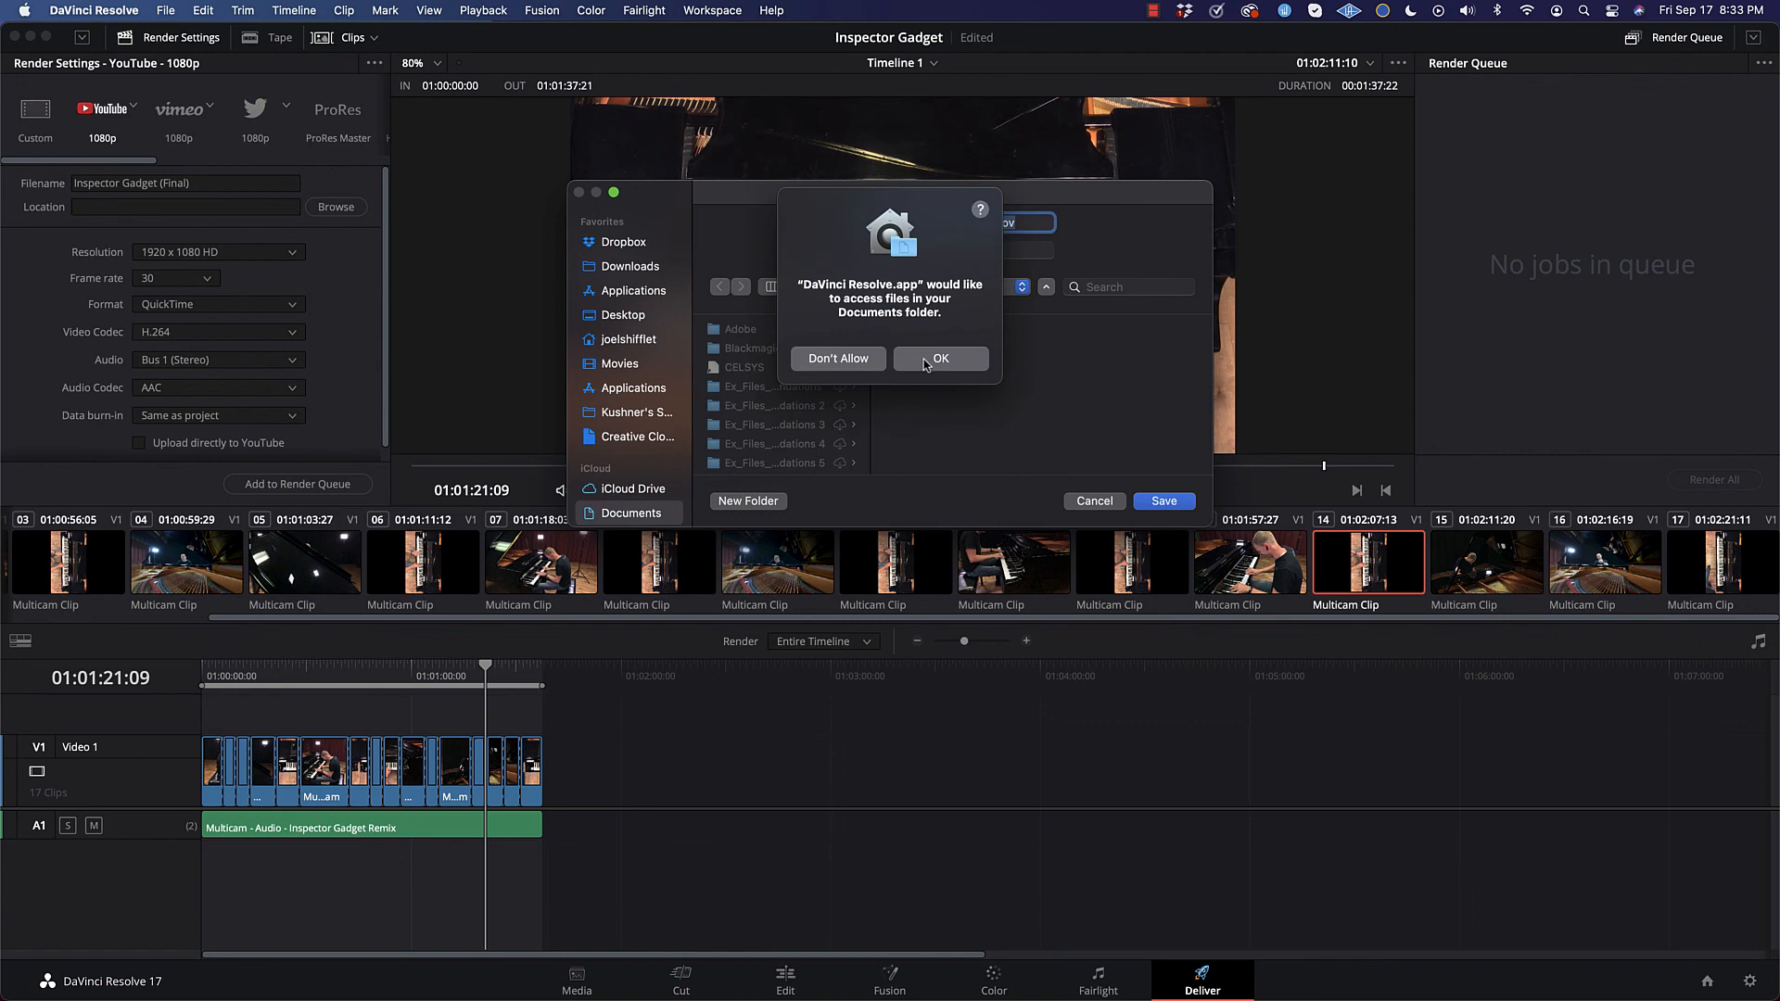
pyautogui.click(913, 366)
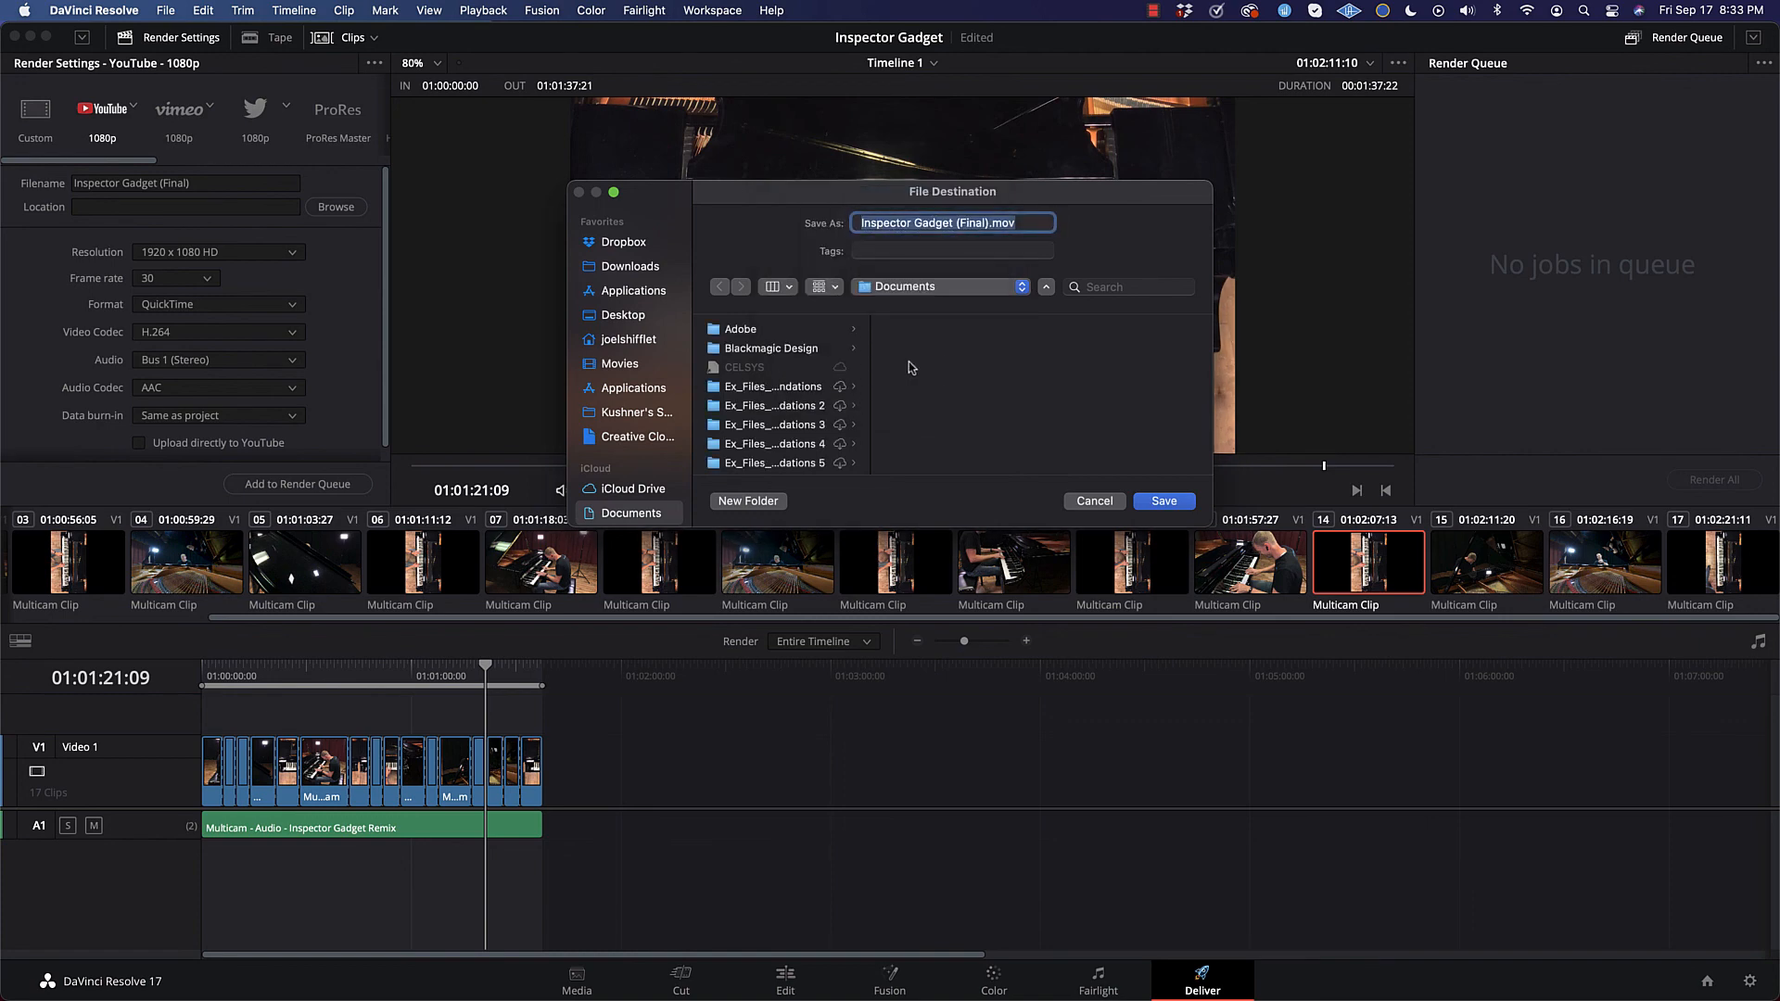
pyautogui.click(623, 271)
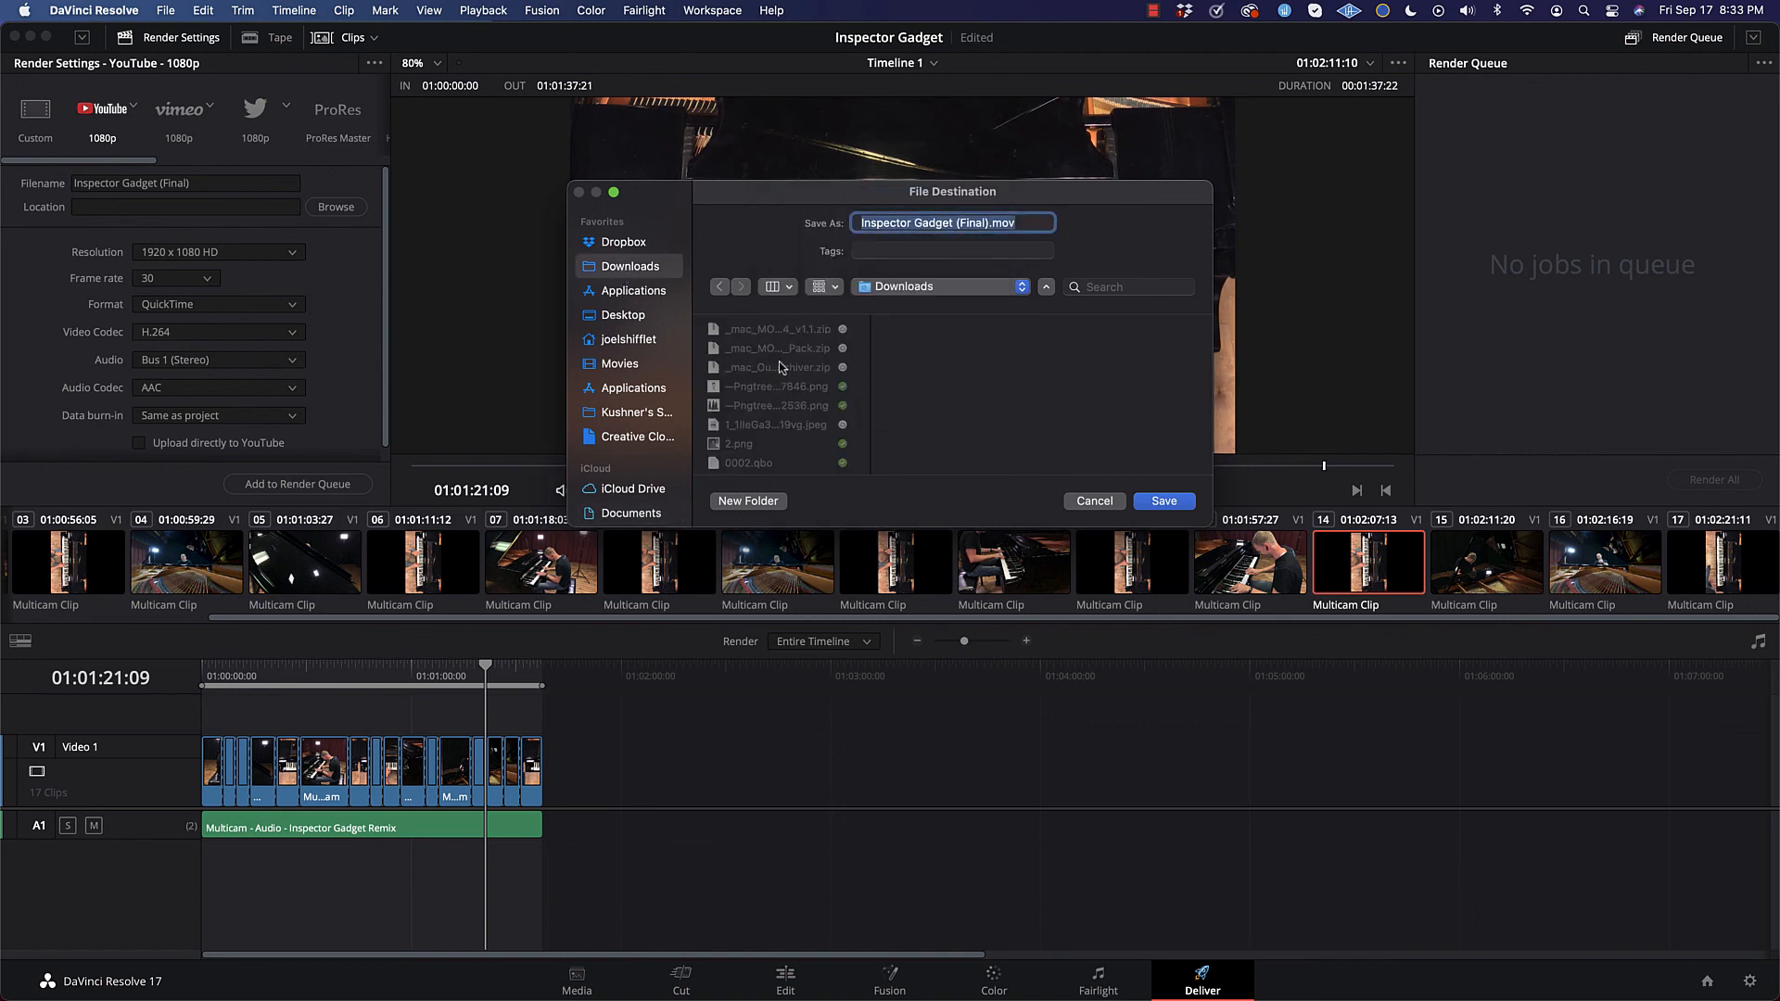
# Step: Look through the files and subfolders in Downloads for a place to save the export
pyautogui.scroll(-5, 771, 357)
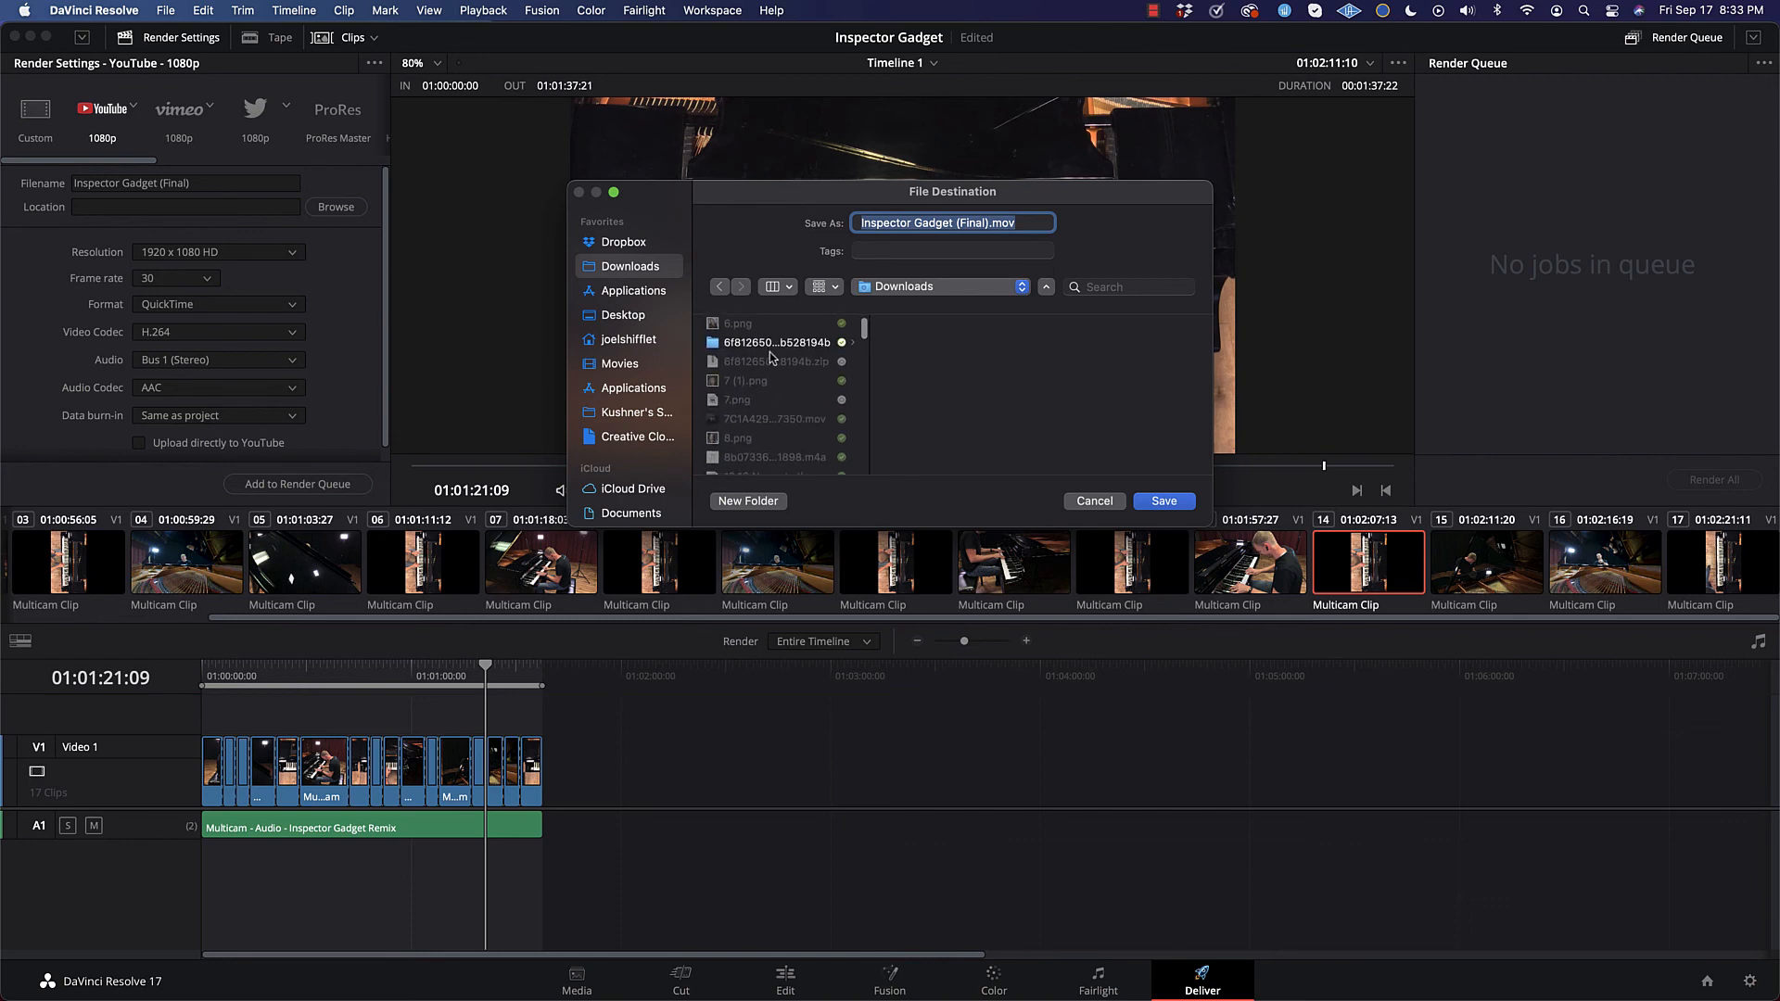
pyautogui.scroll(4, 770, 355)
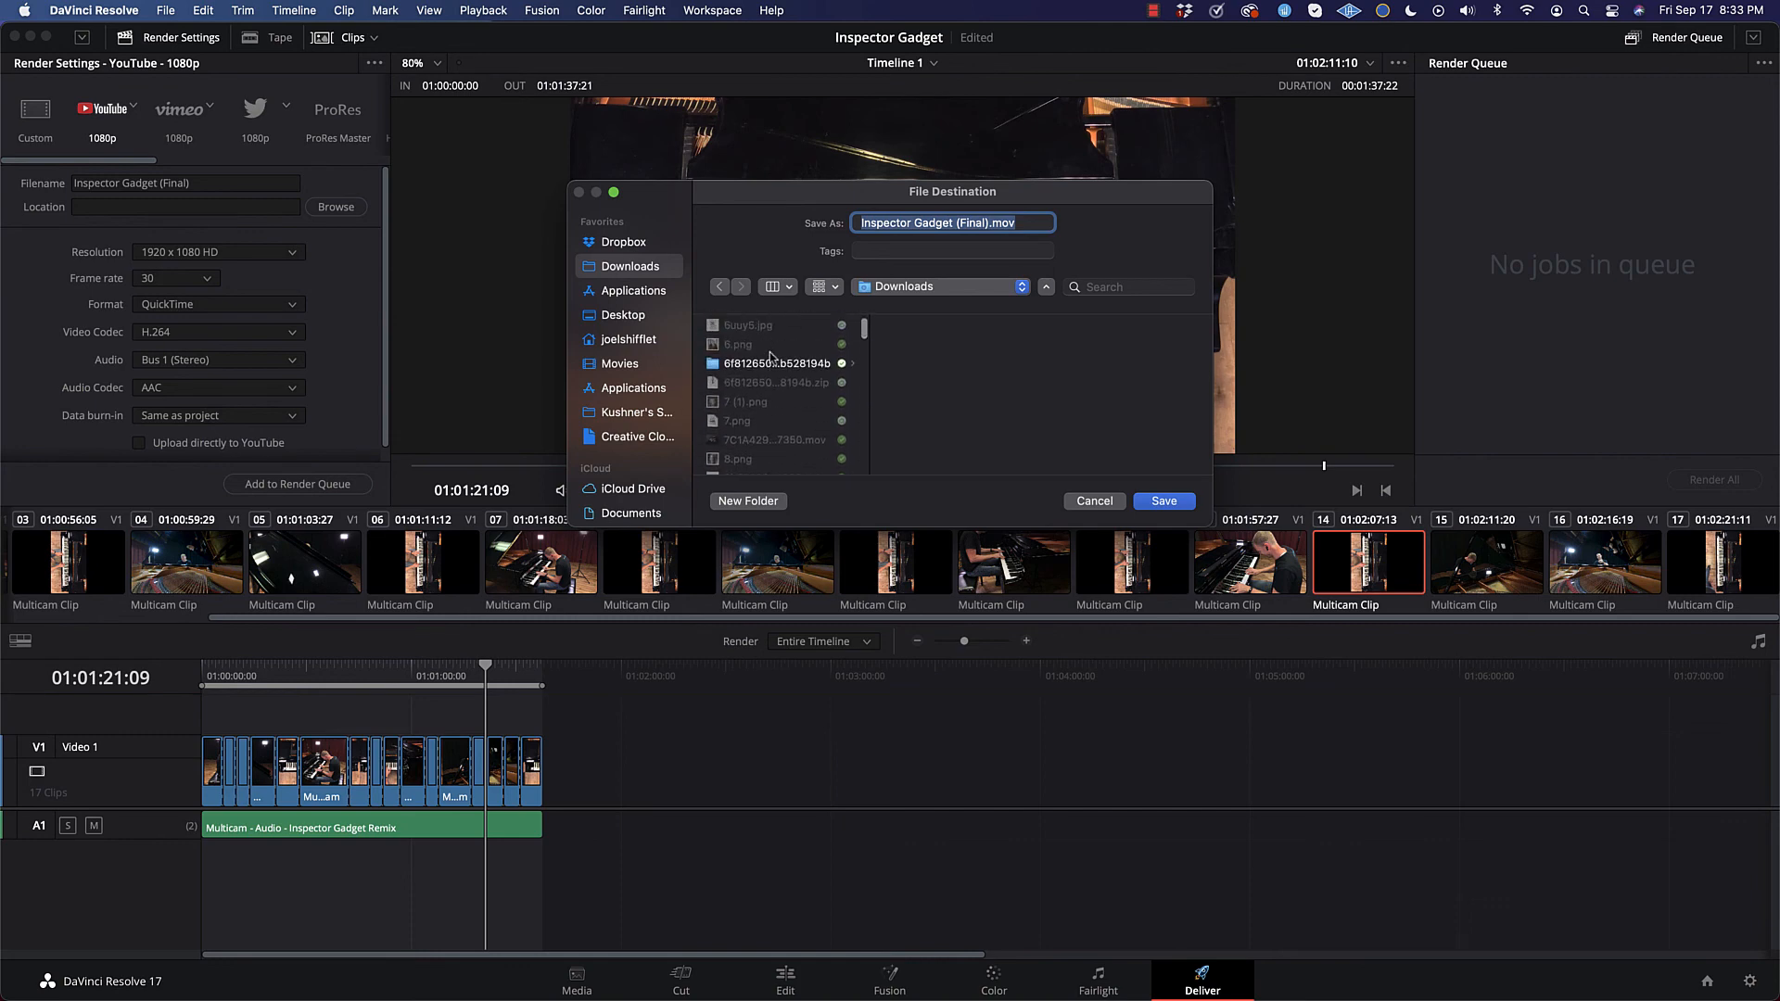
pyautogui.click(818, 377)
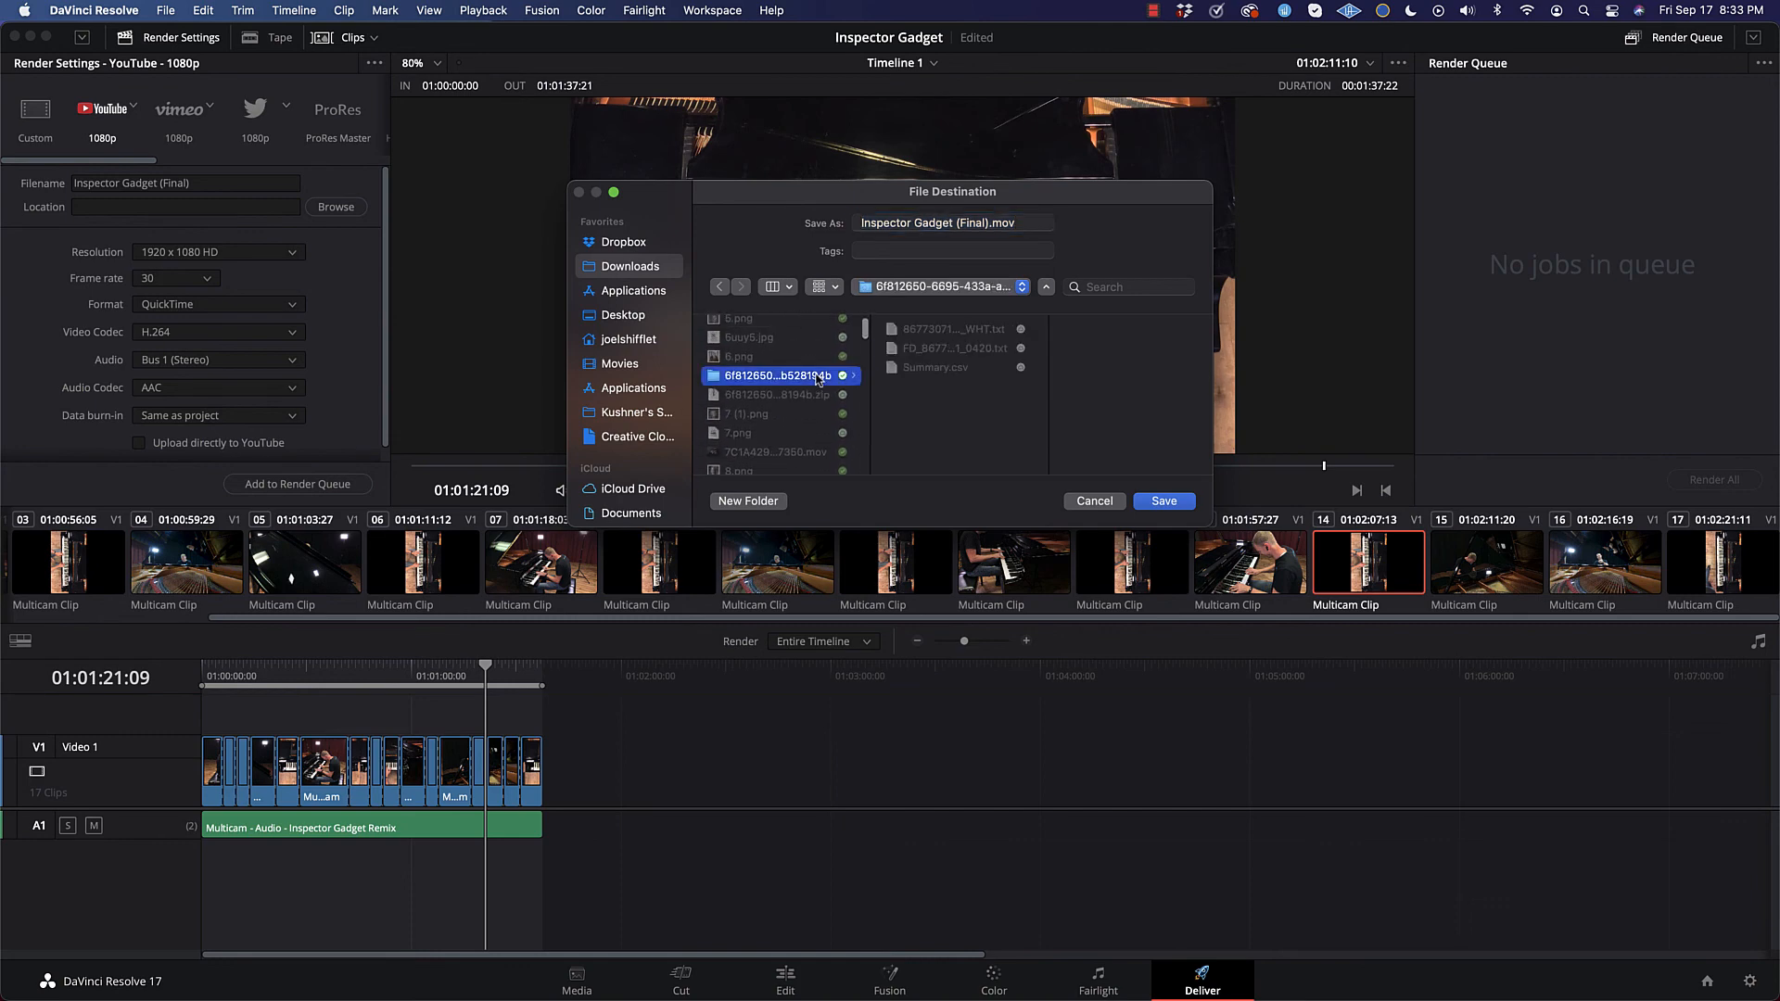
pyautogui.scroll(5, 811, 381)
pyautogui.scroll(-5, 806, 383)
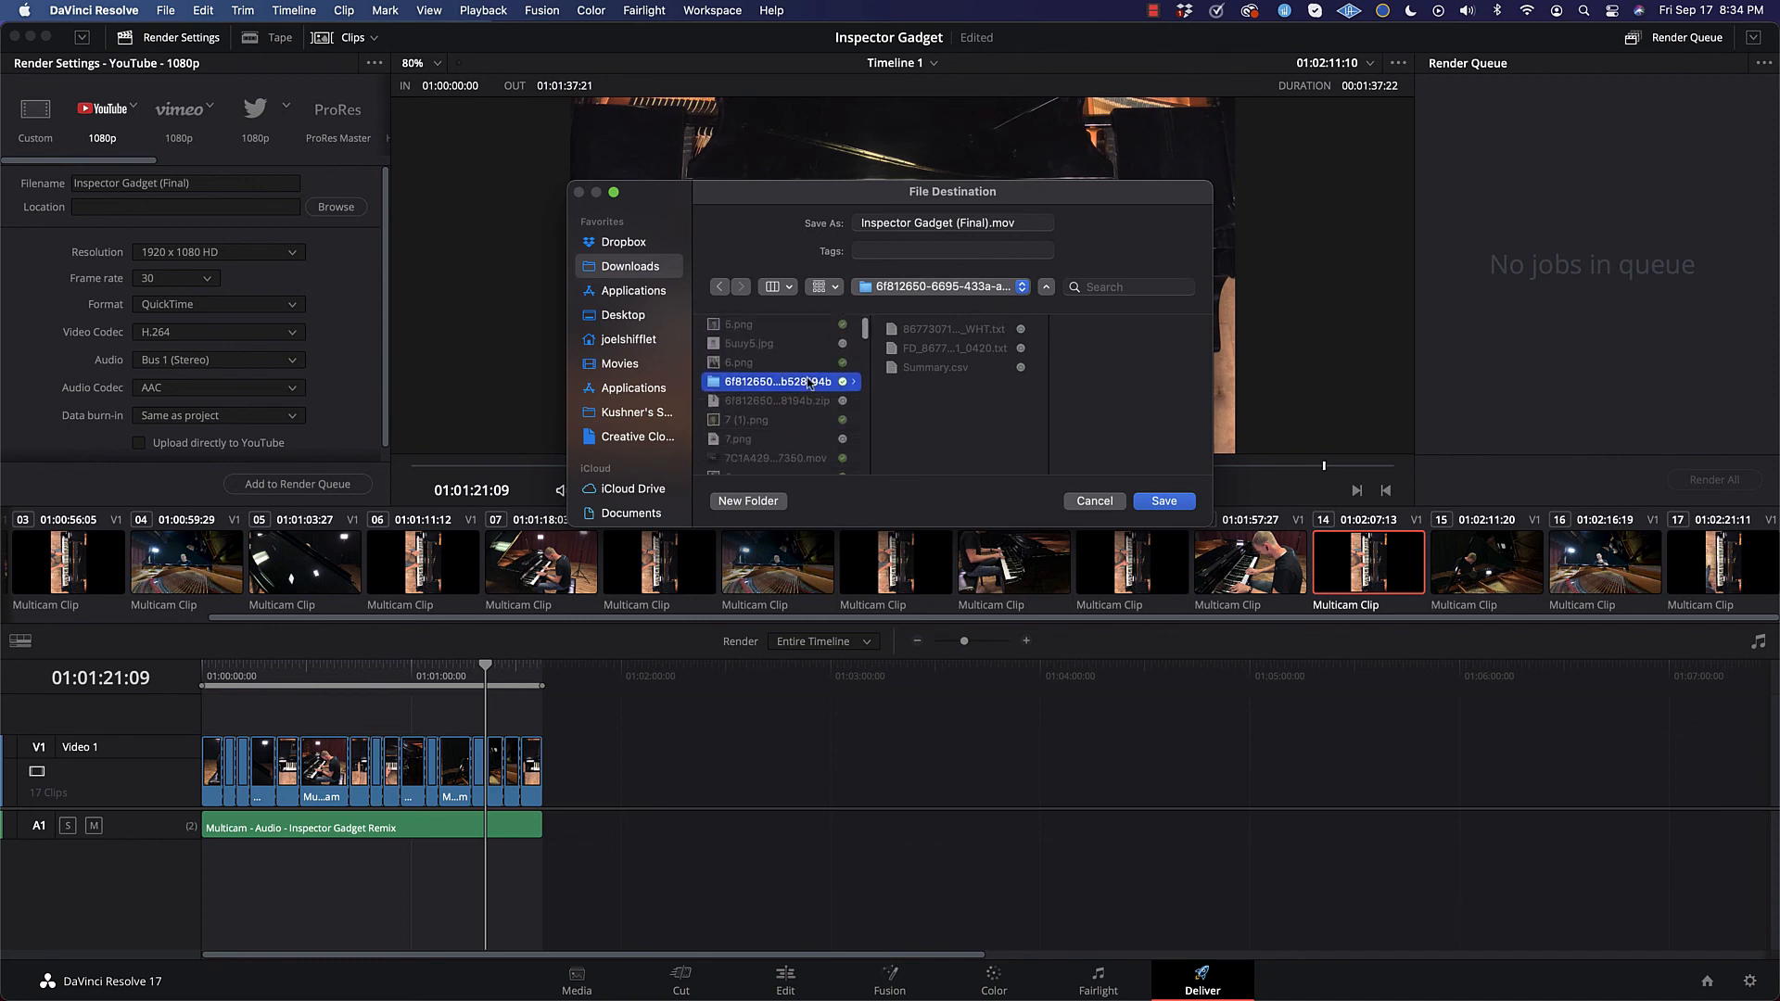
pyautogui.click(804, 391)
pyautogui.scroll(-5, 804, 389)
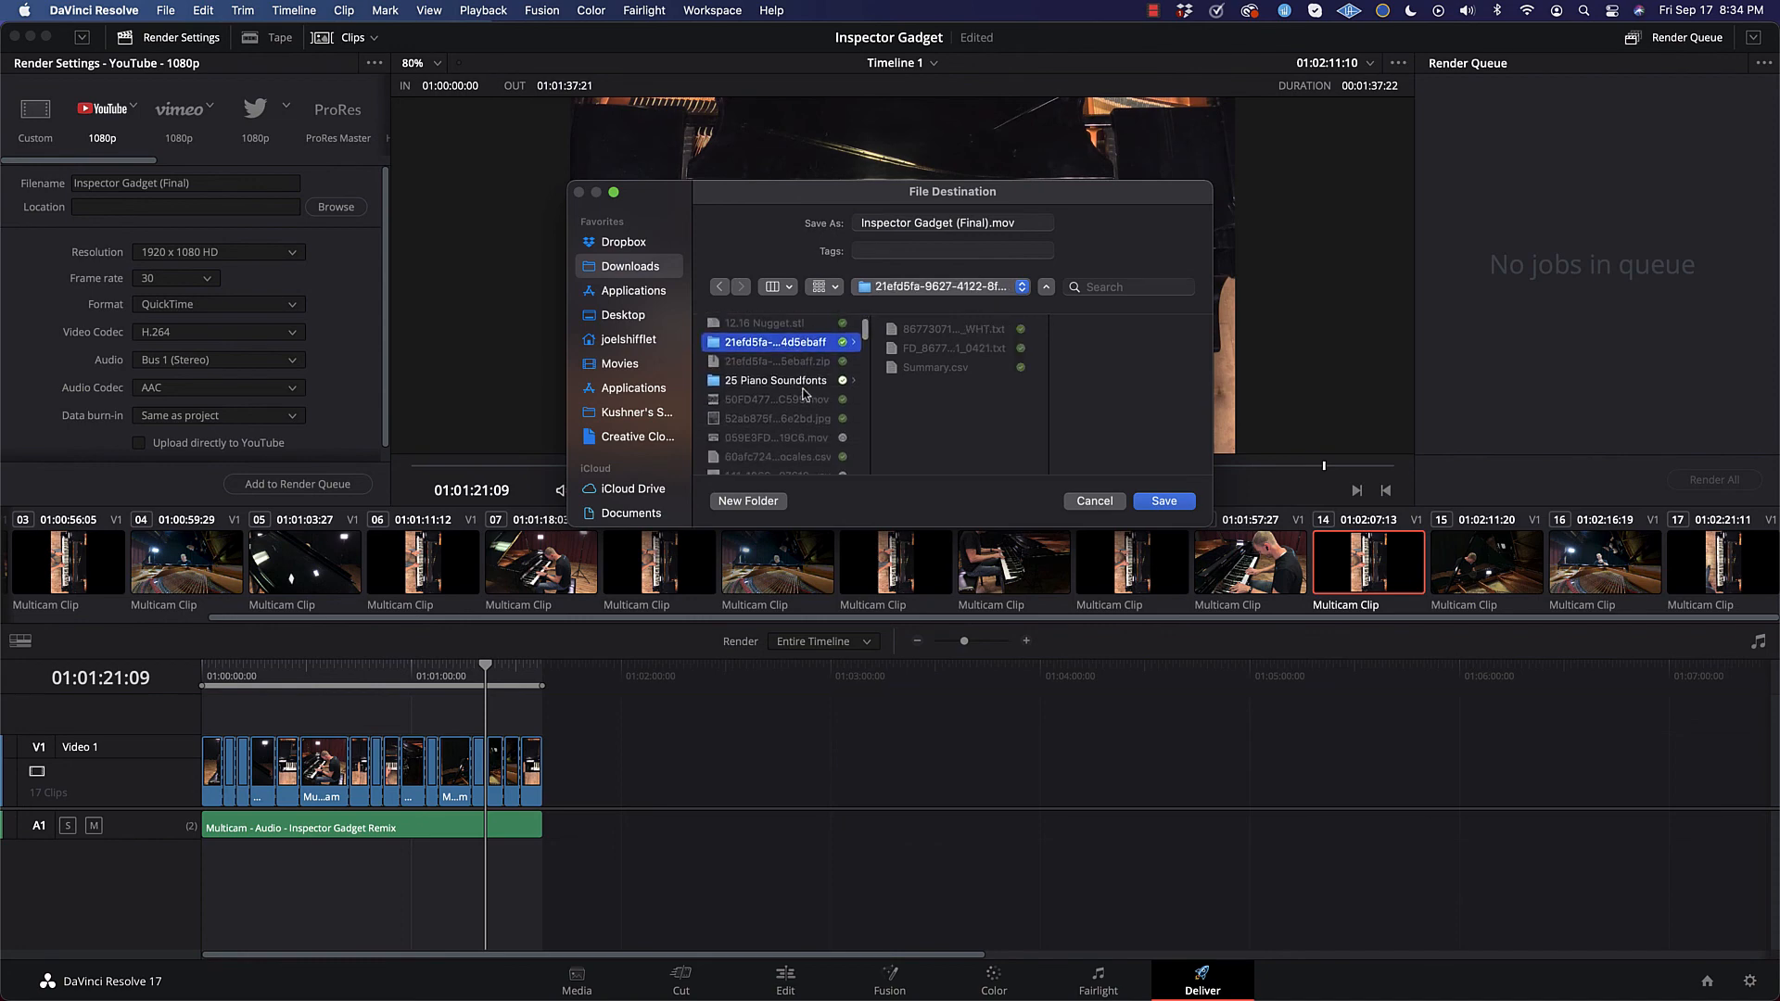
pyautogui.scroll(-8, 803, 374)
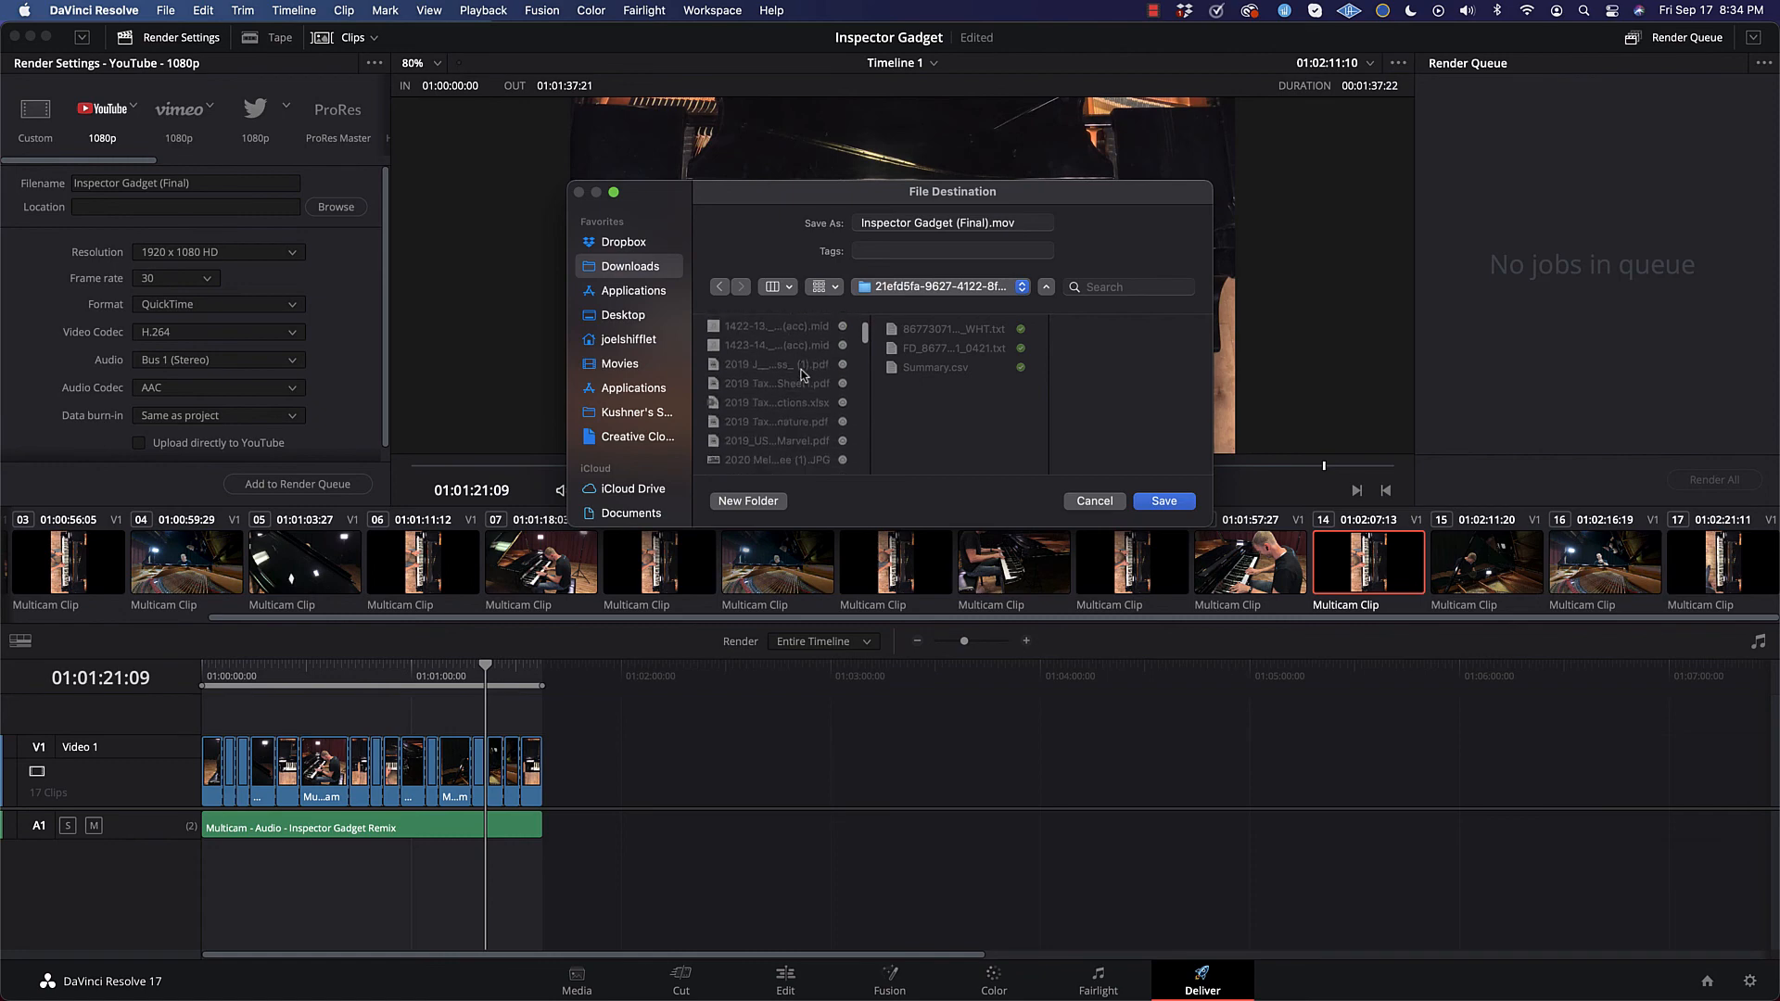
pyautogui.scroll(-8, 803, 375)
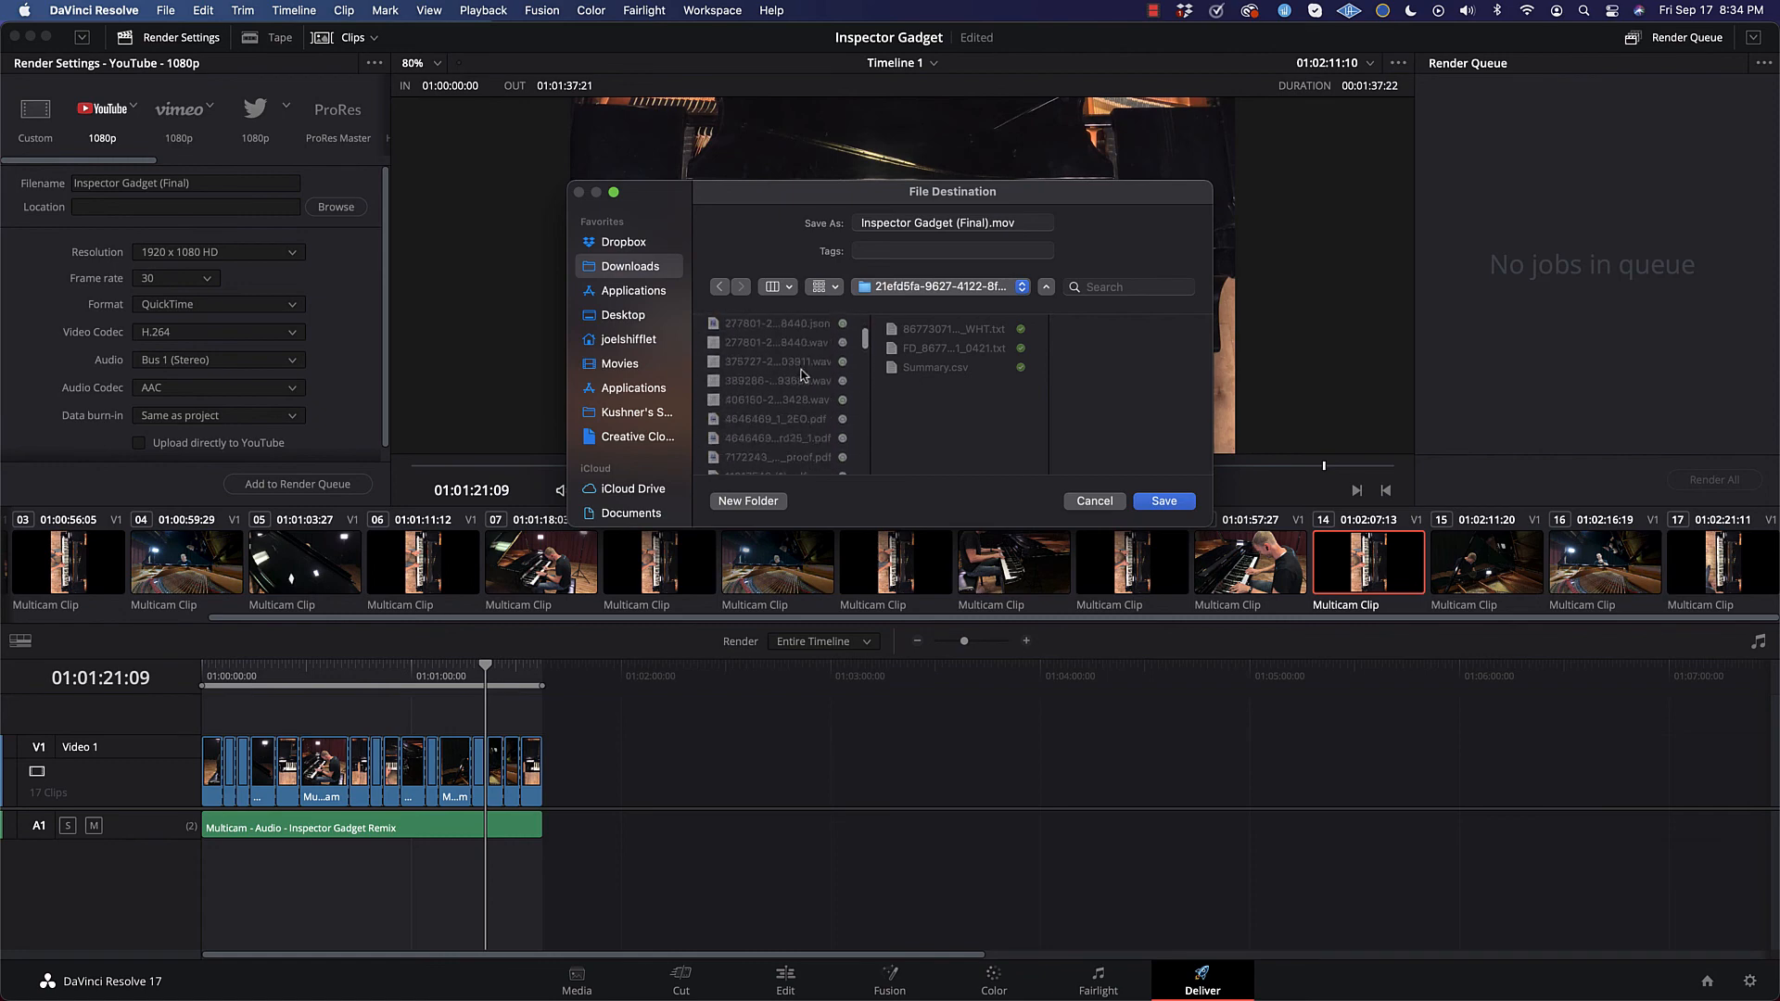
pyautogui.scroll(-6, 803, 375)
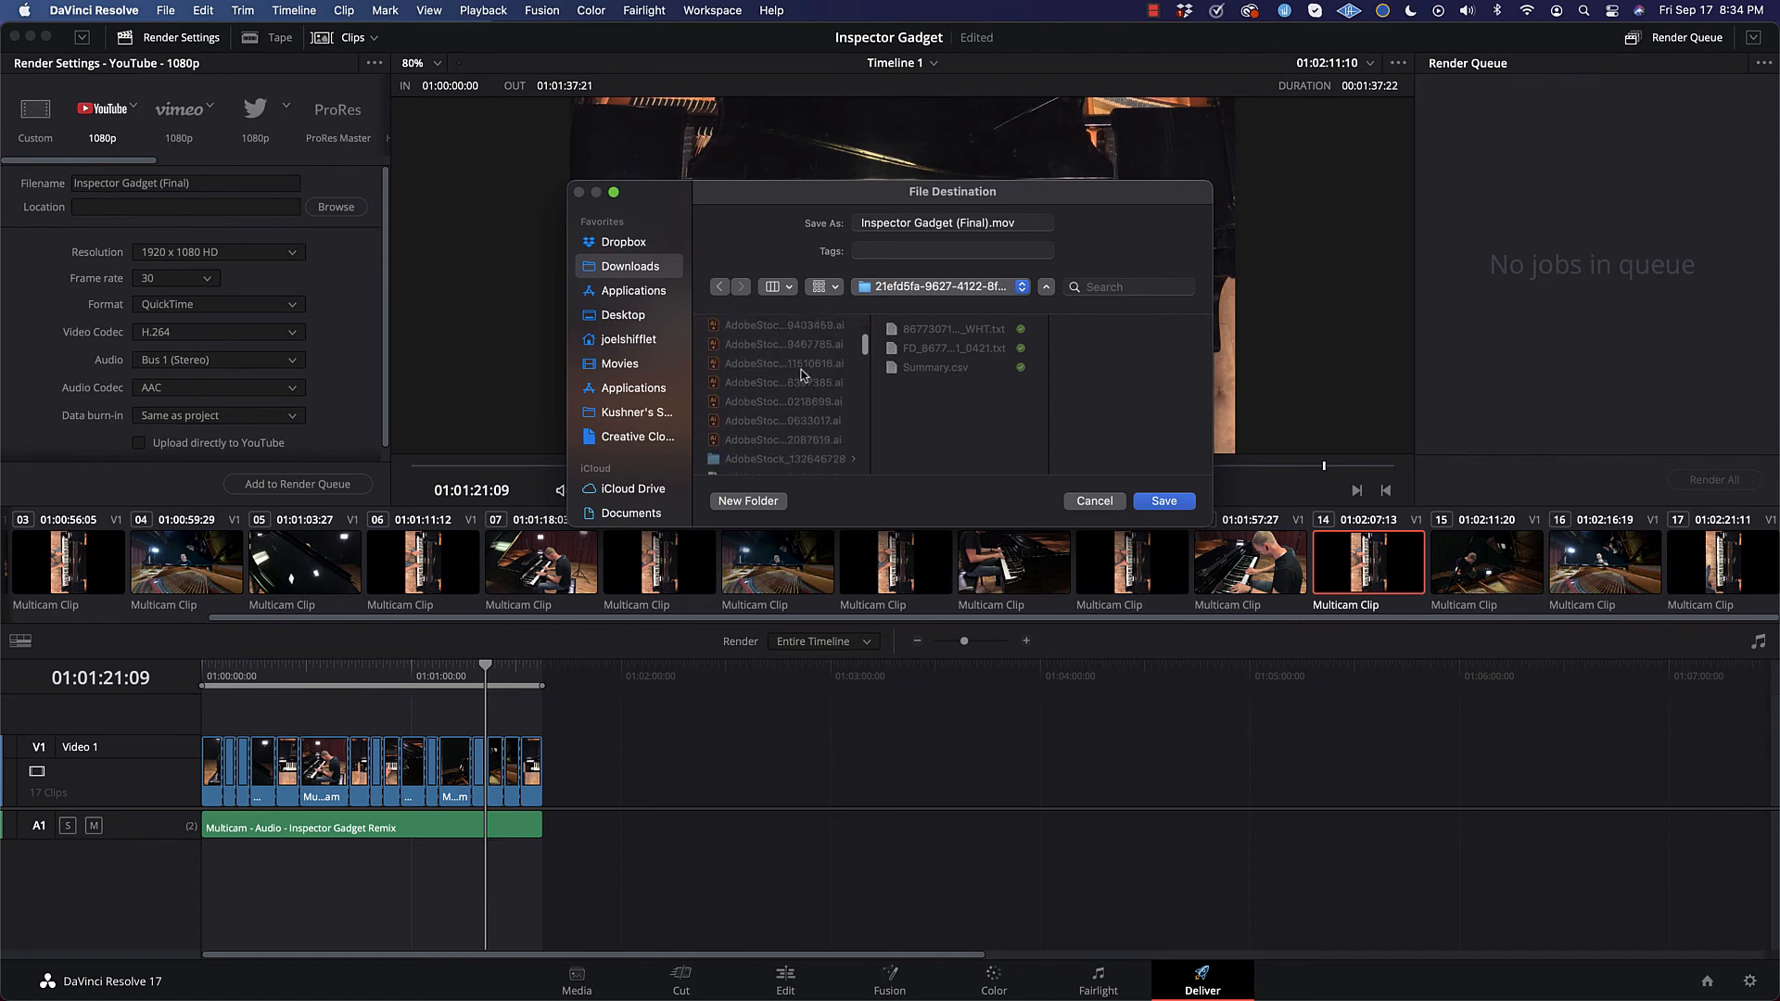
pyautogui.scroll(-8, 803, 375)
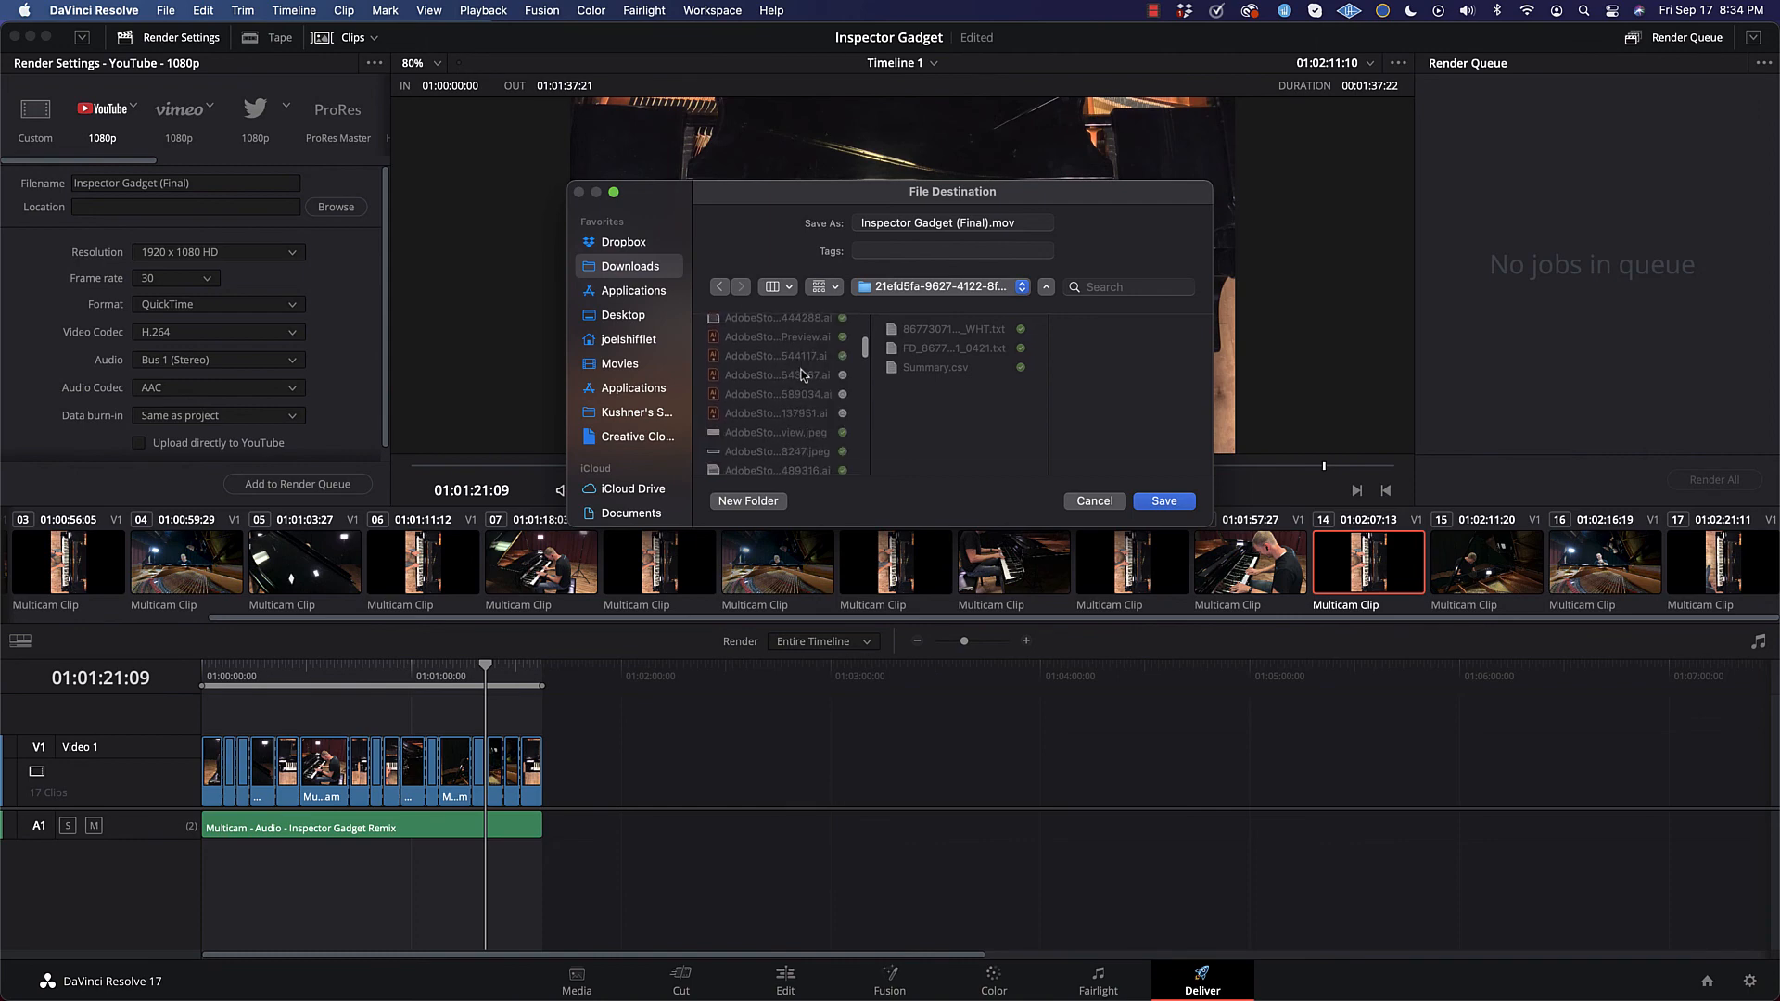
pyautogui.scroll(-8, 803, 374)
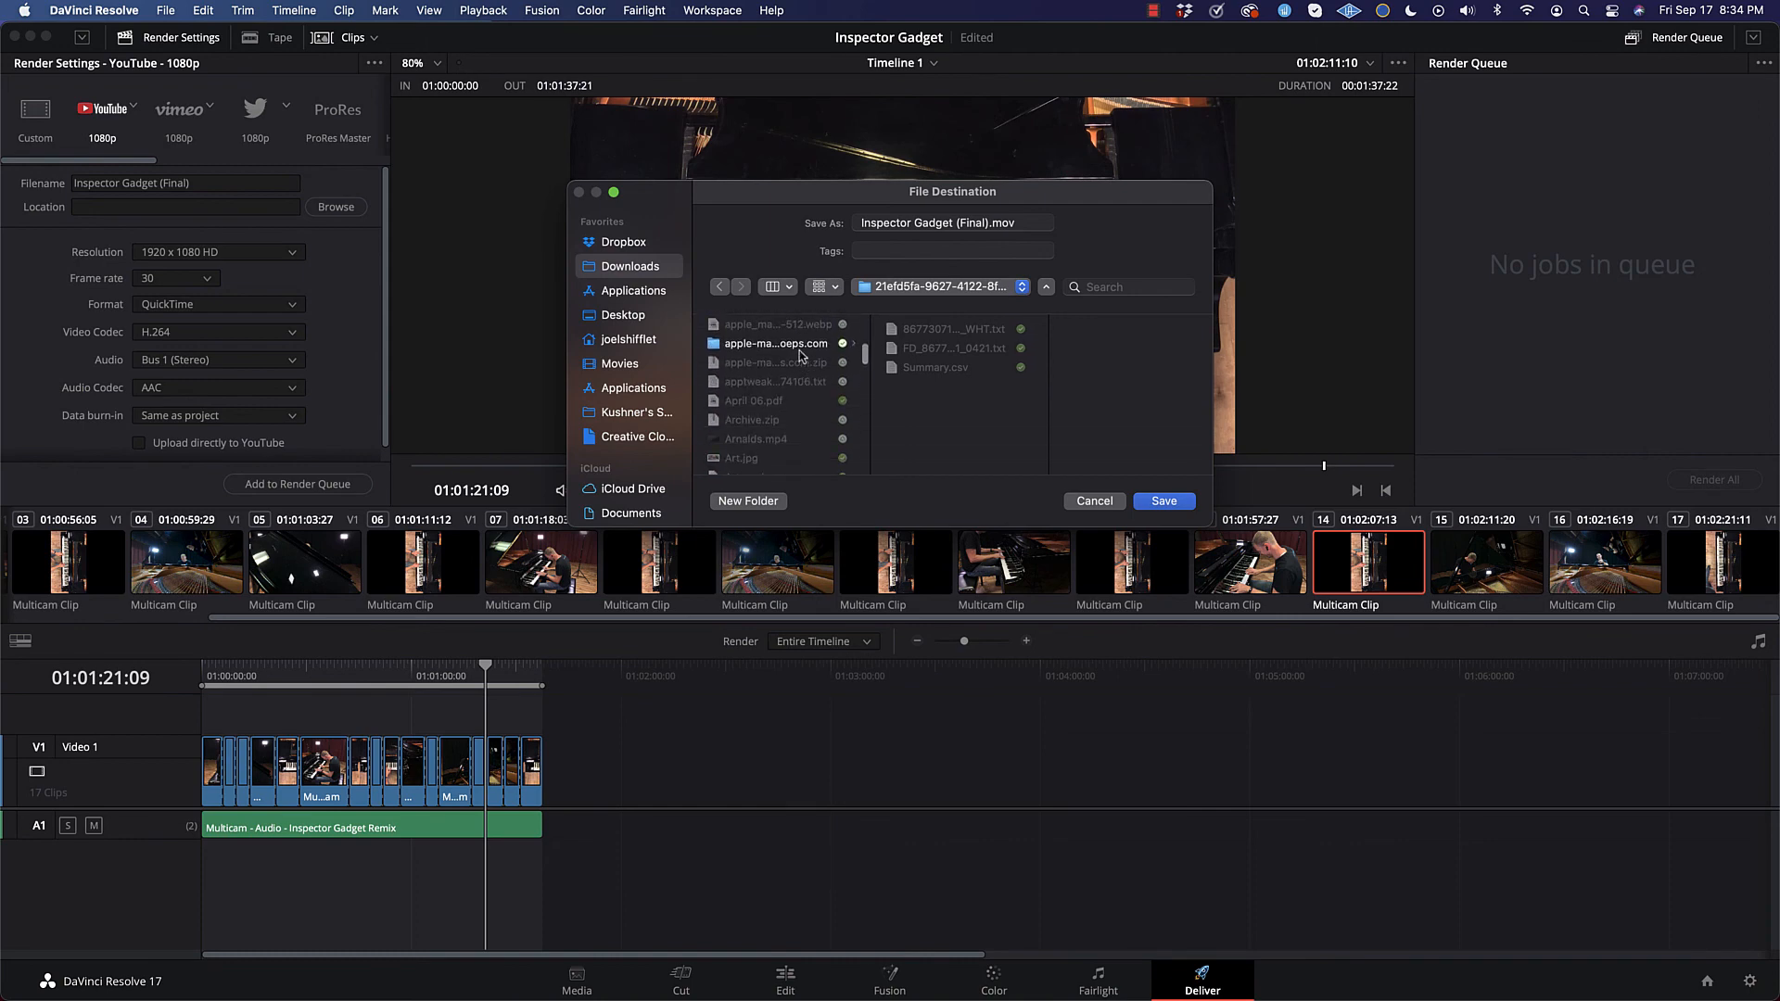
pyautogui.click(800, 352)
pyautogui.scroll(-5, 793, 370)
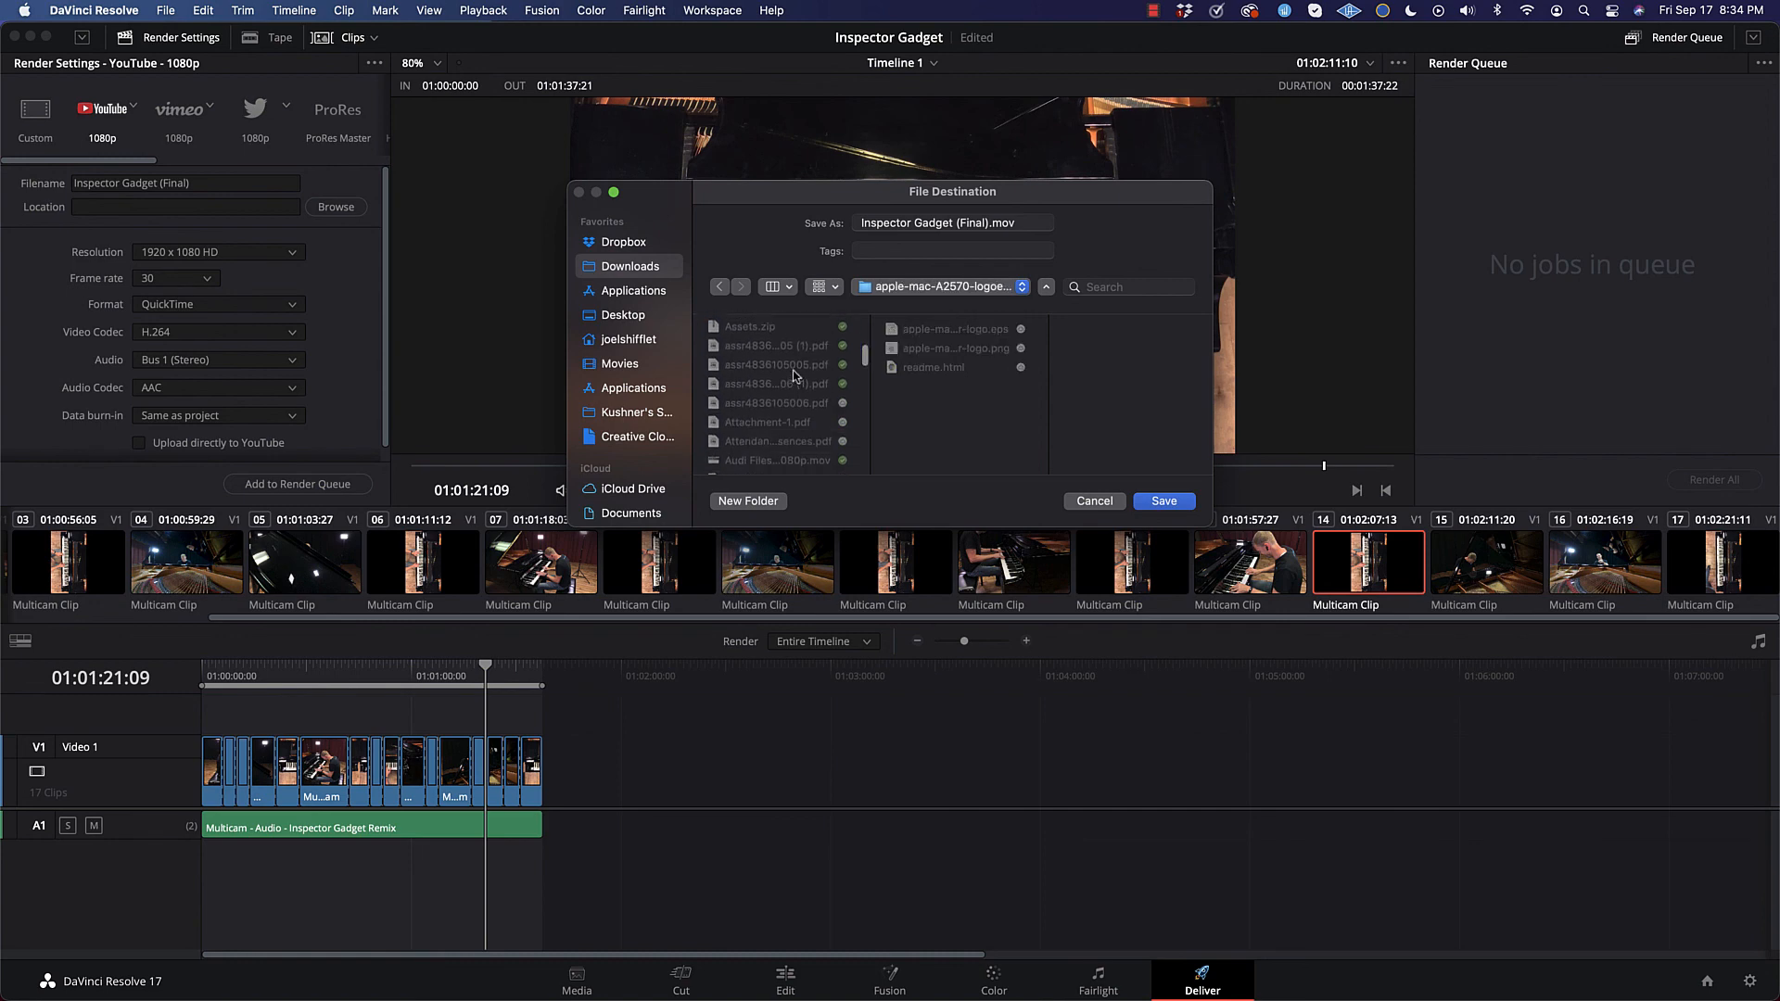
pyautogui.scroll(-5, 794, 374)
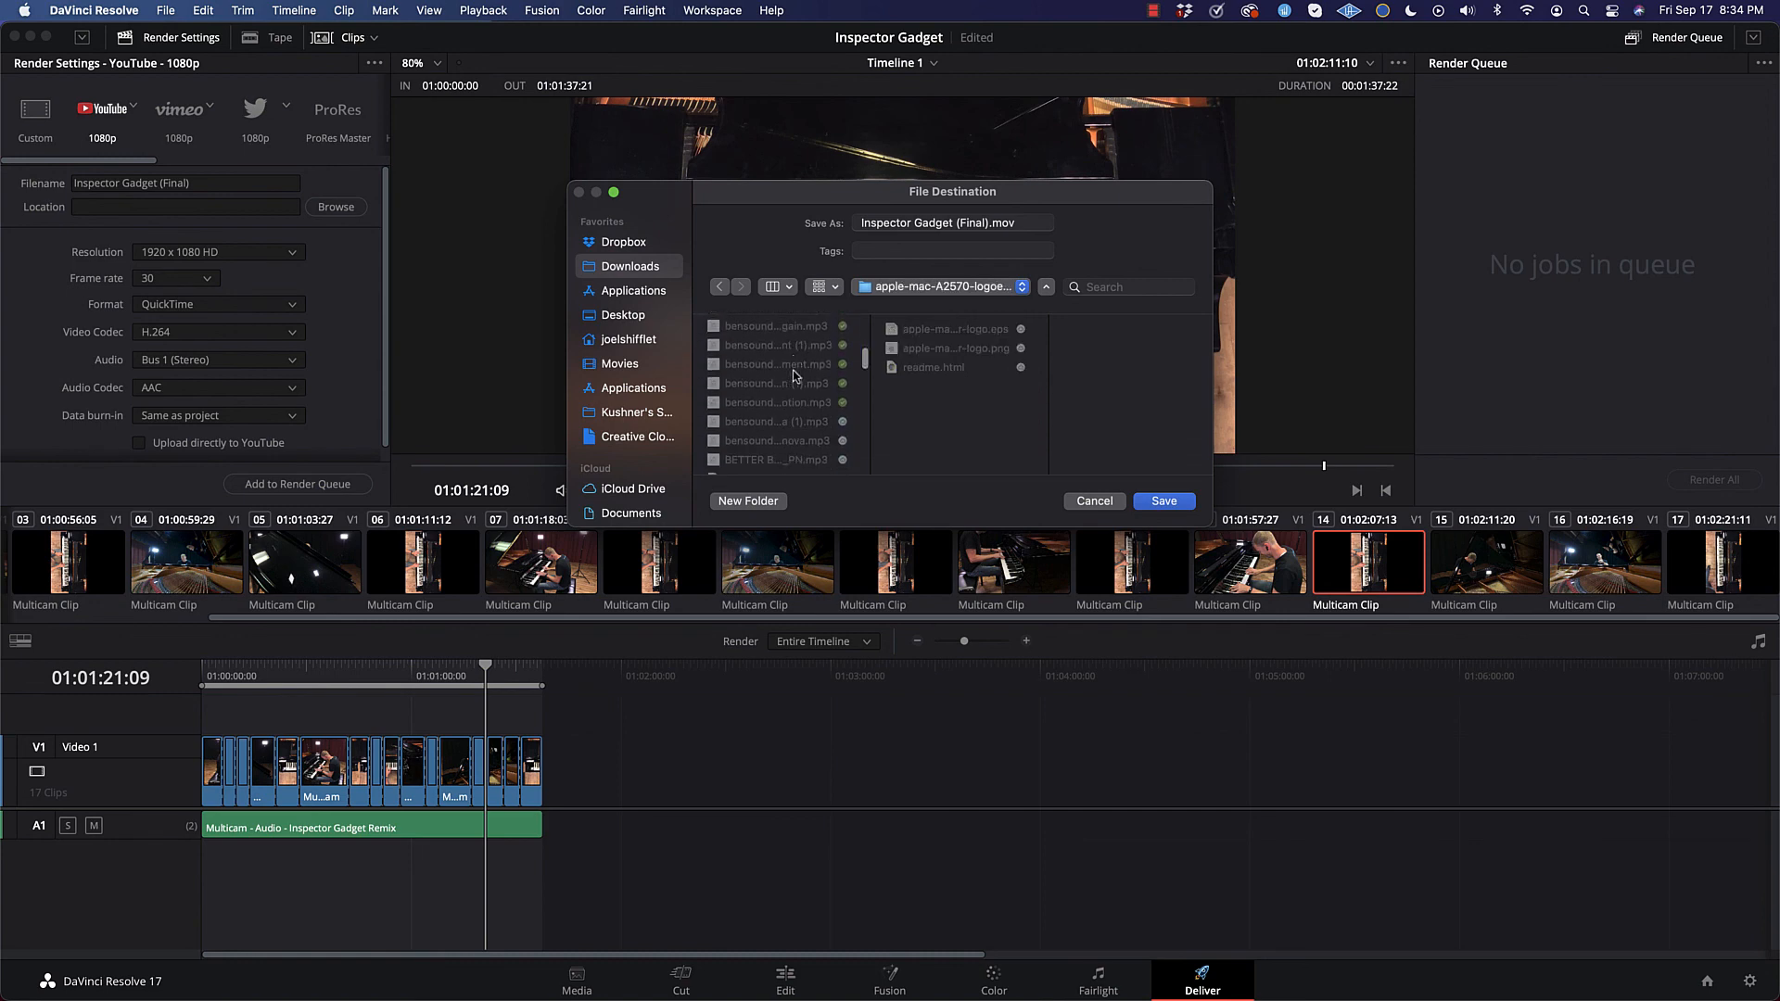
pyautogui.scroll(-3, 793, 370)
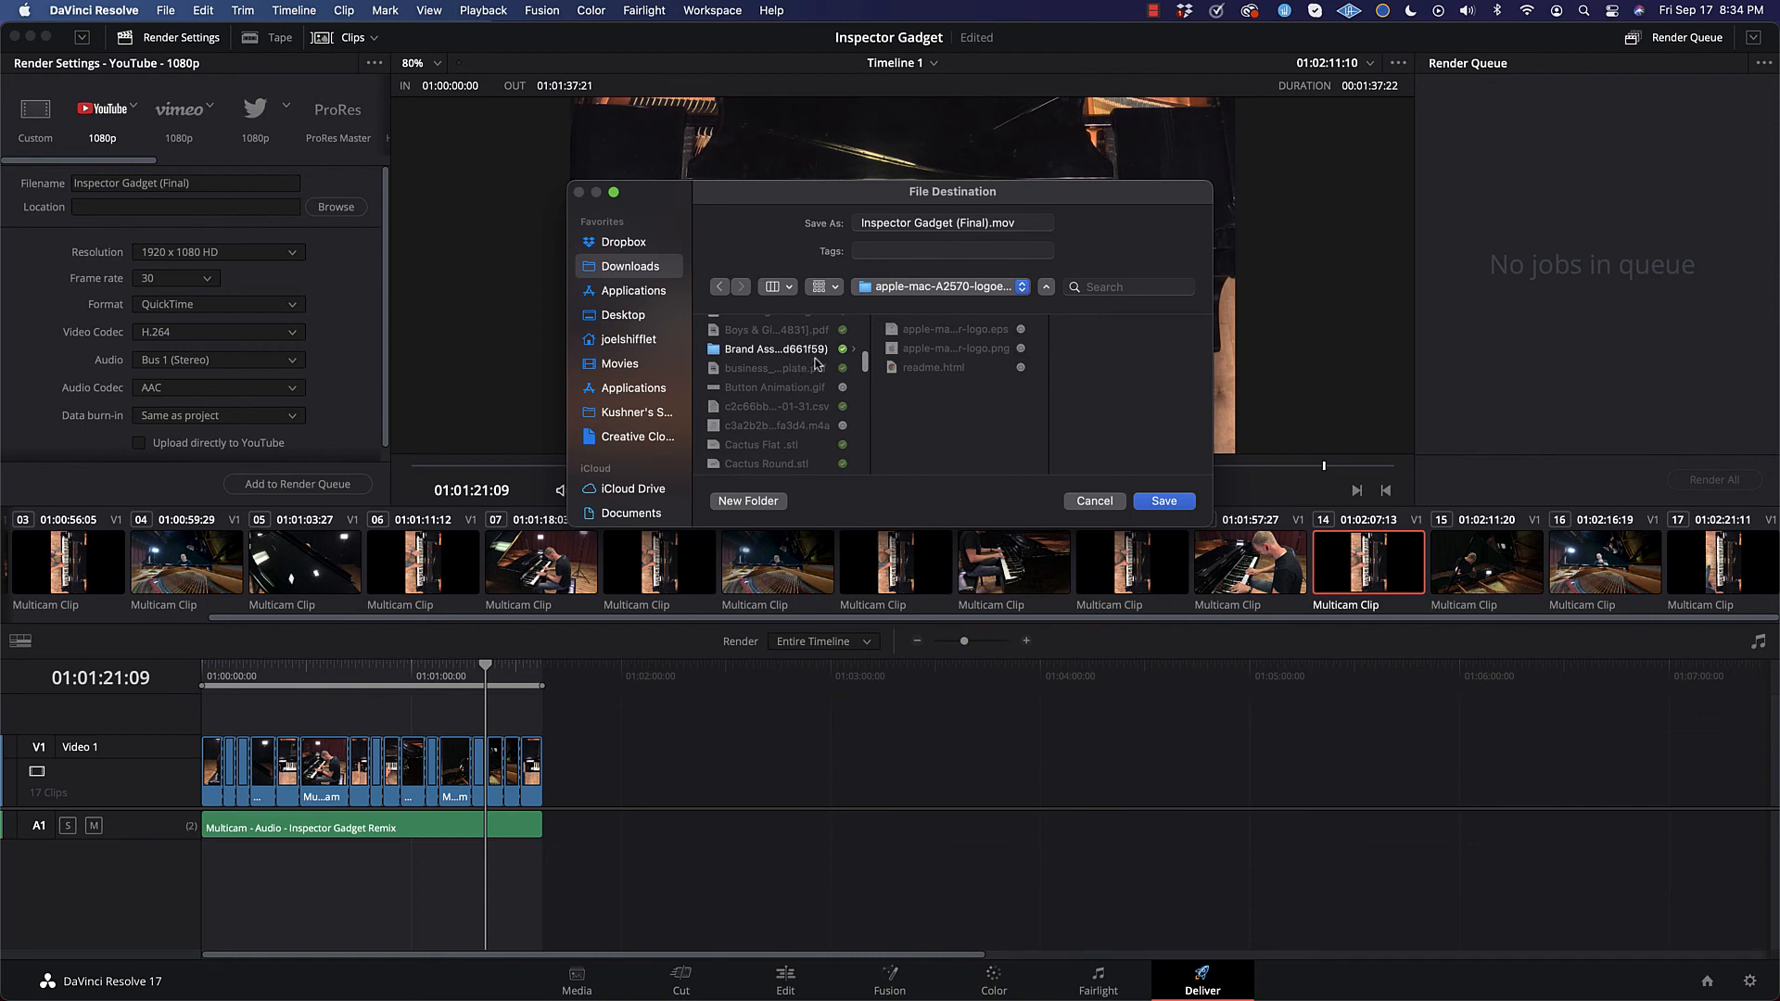
# Step: Set the main Downloads folder as the export location for Inspector Gadget (Final).mov
pyautogui.click(613, 269)
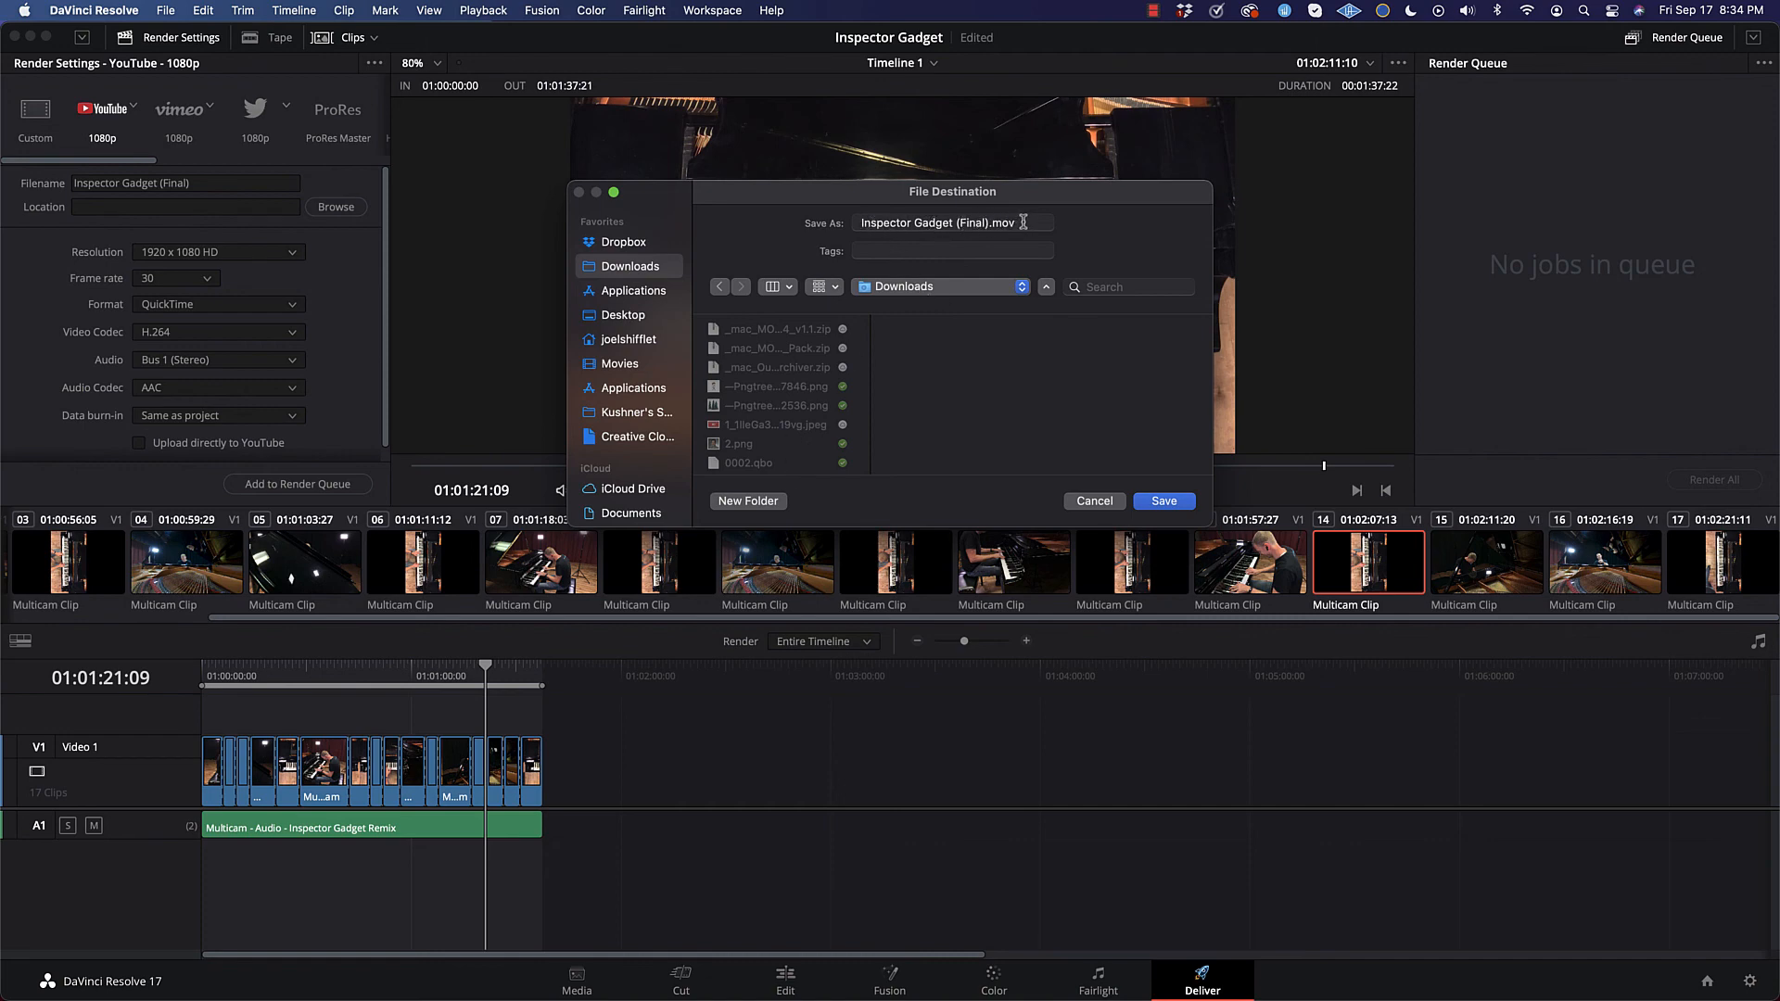
pyautogui.click(1164, 501)
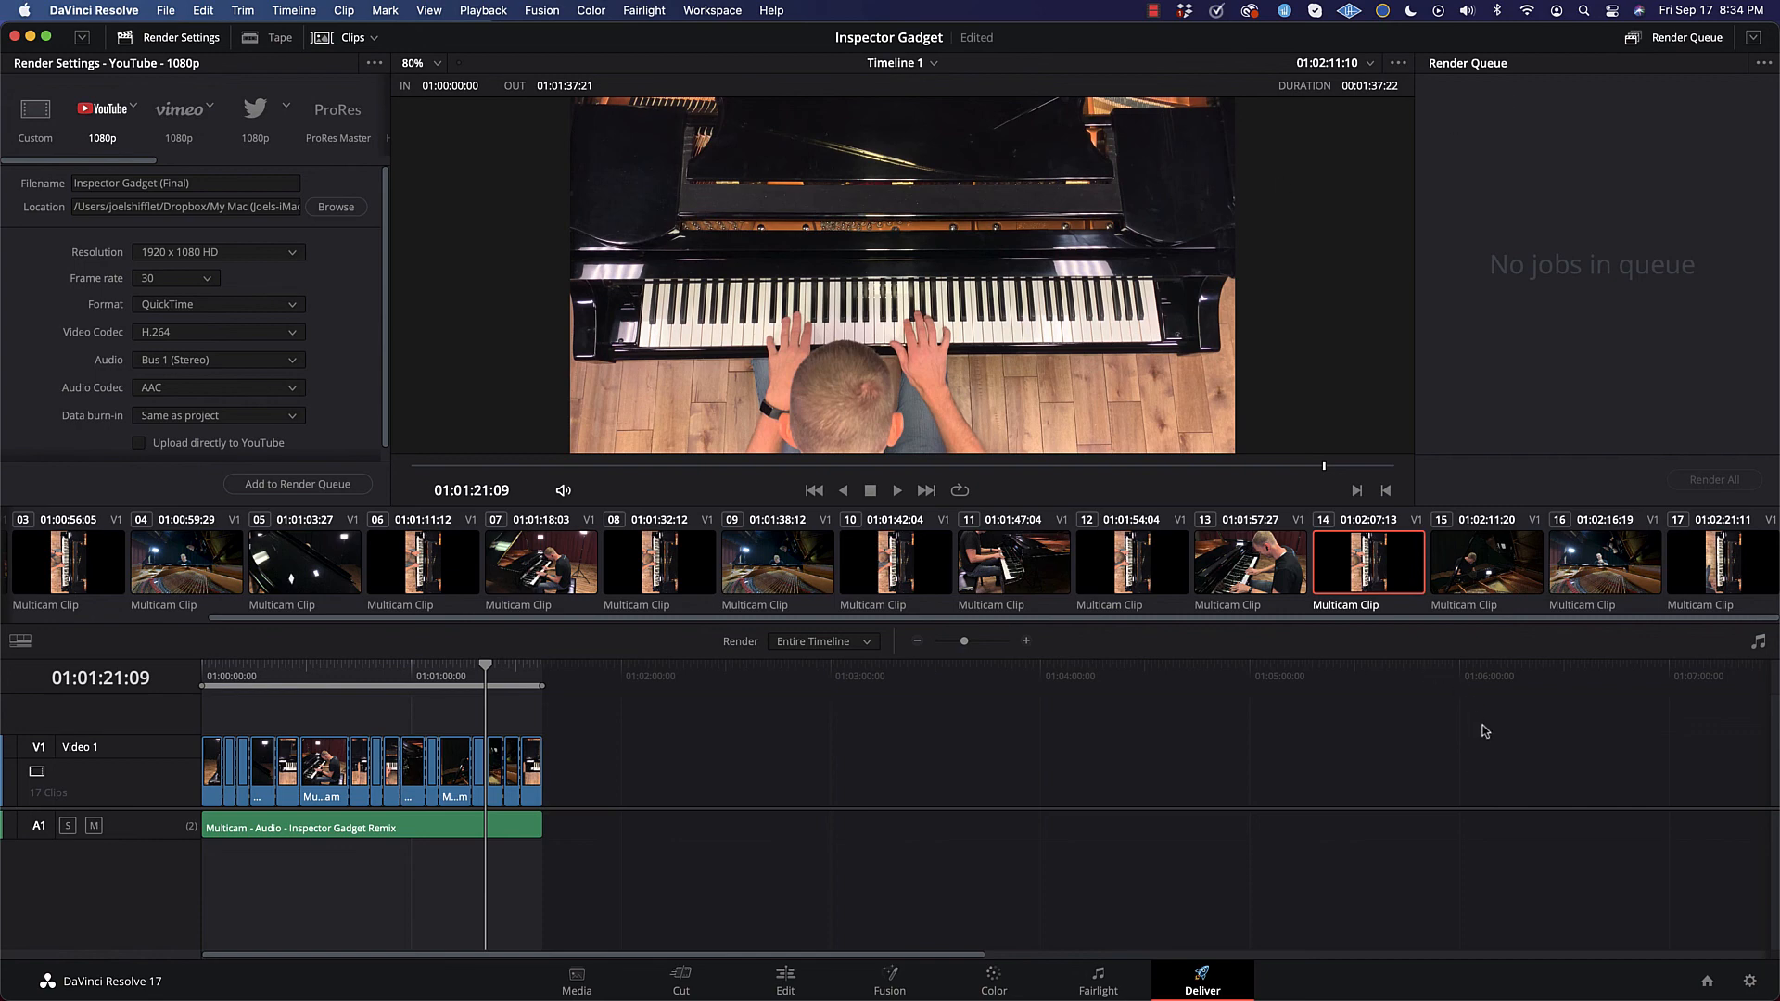
# Step: Add the YouTube 1080p export to the render queue and render all queued jobs
pyautogui.scroll(-1, 311, 404)
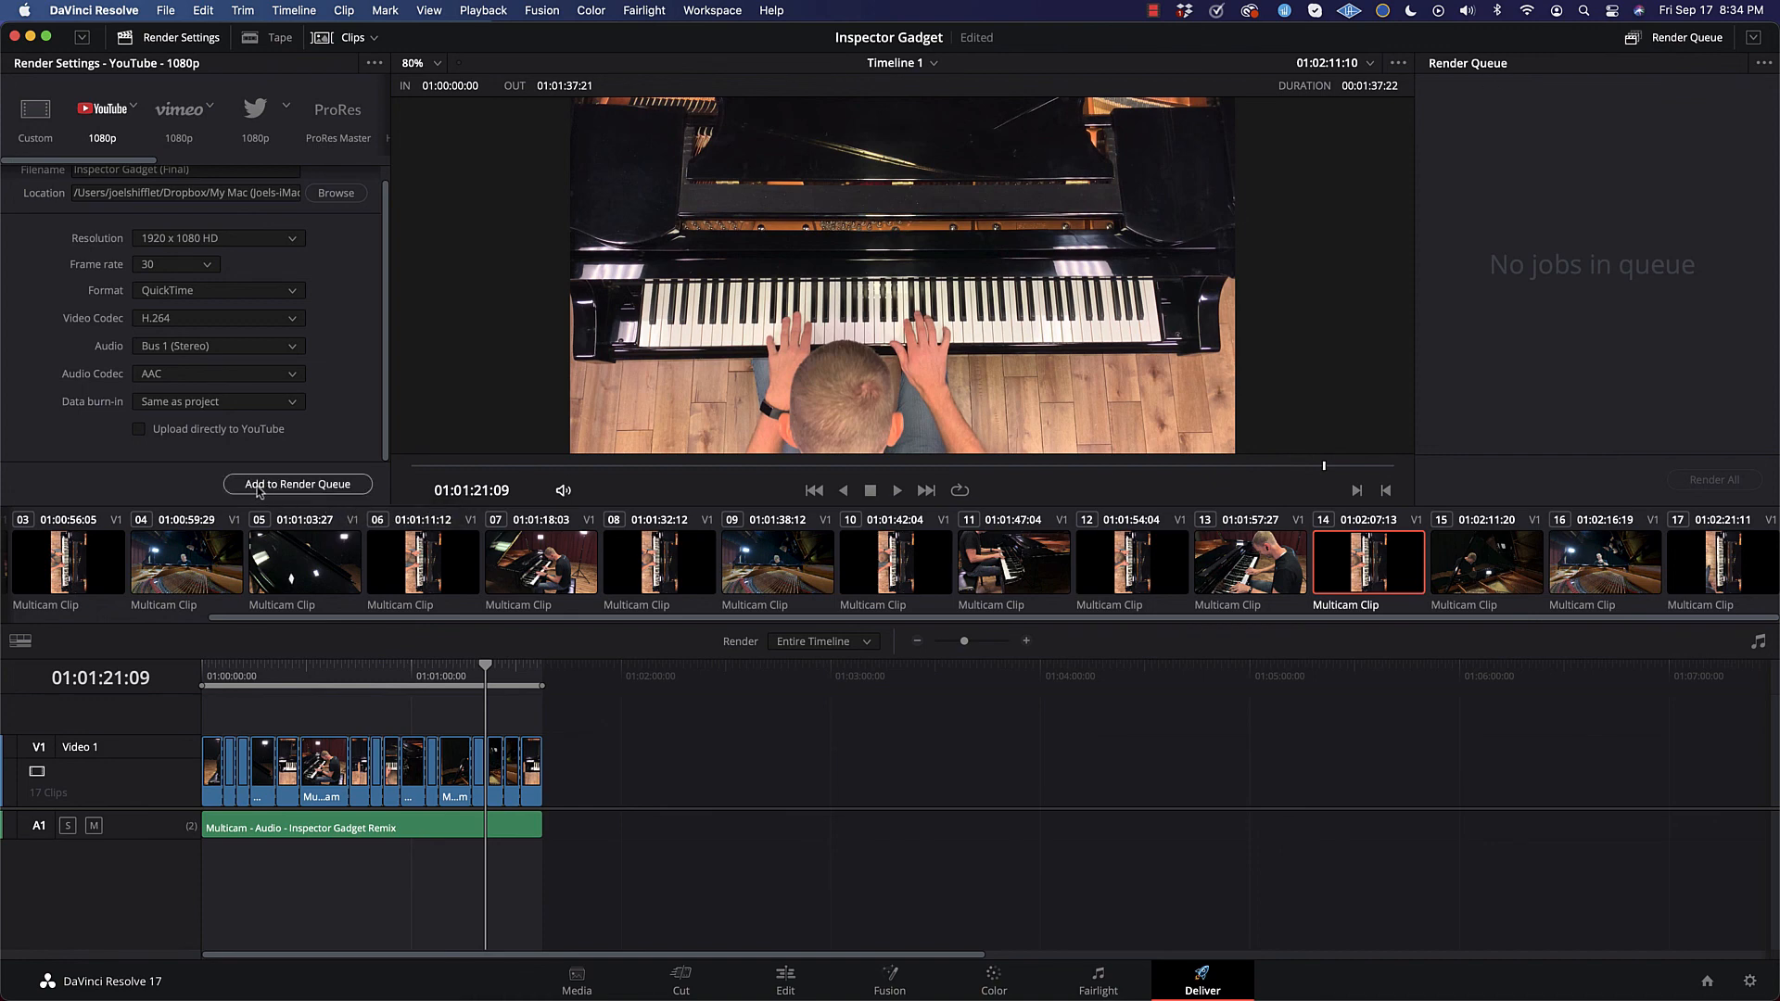
pyautogui.click(330, 486)
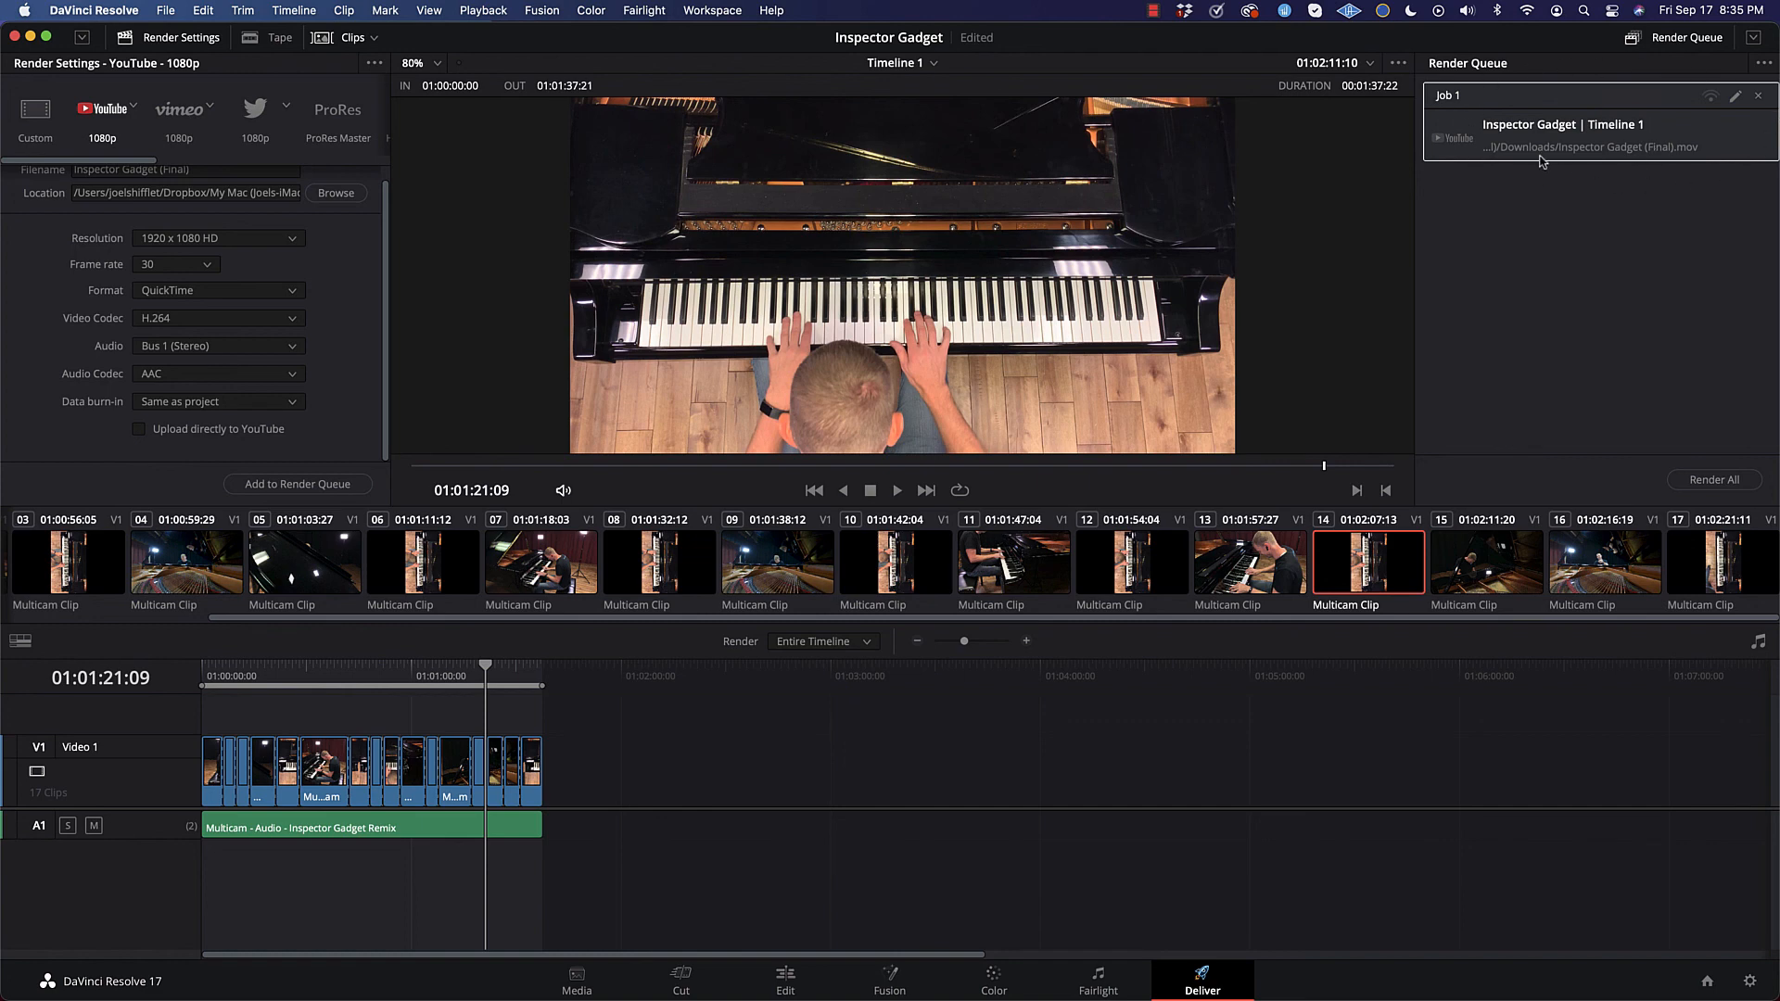
pyautogui.click(1728, 485)
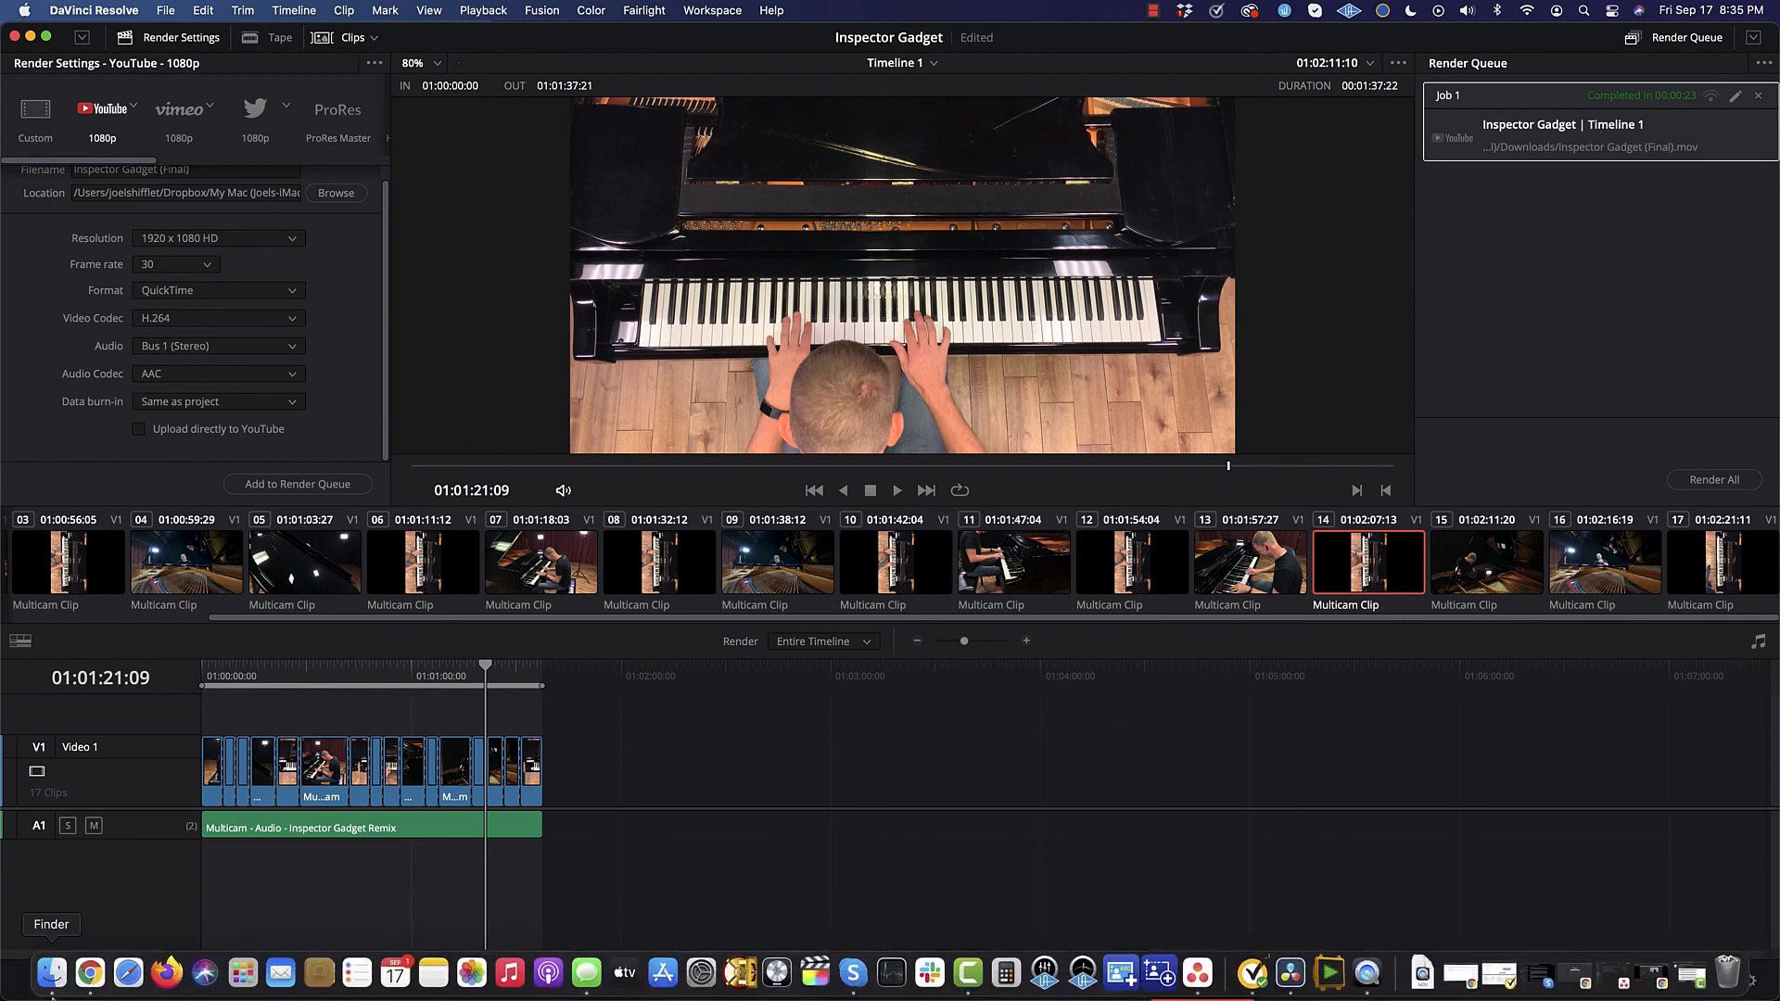
# Step: Switch to Finder and open the Downloads folder to locate the rendered video
pyautogui.click(53, 983)
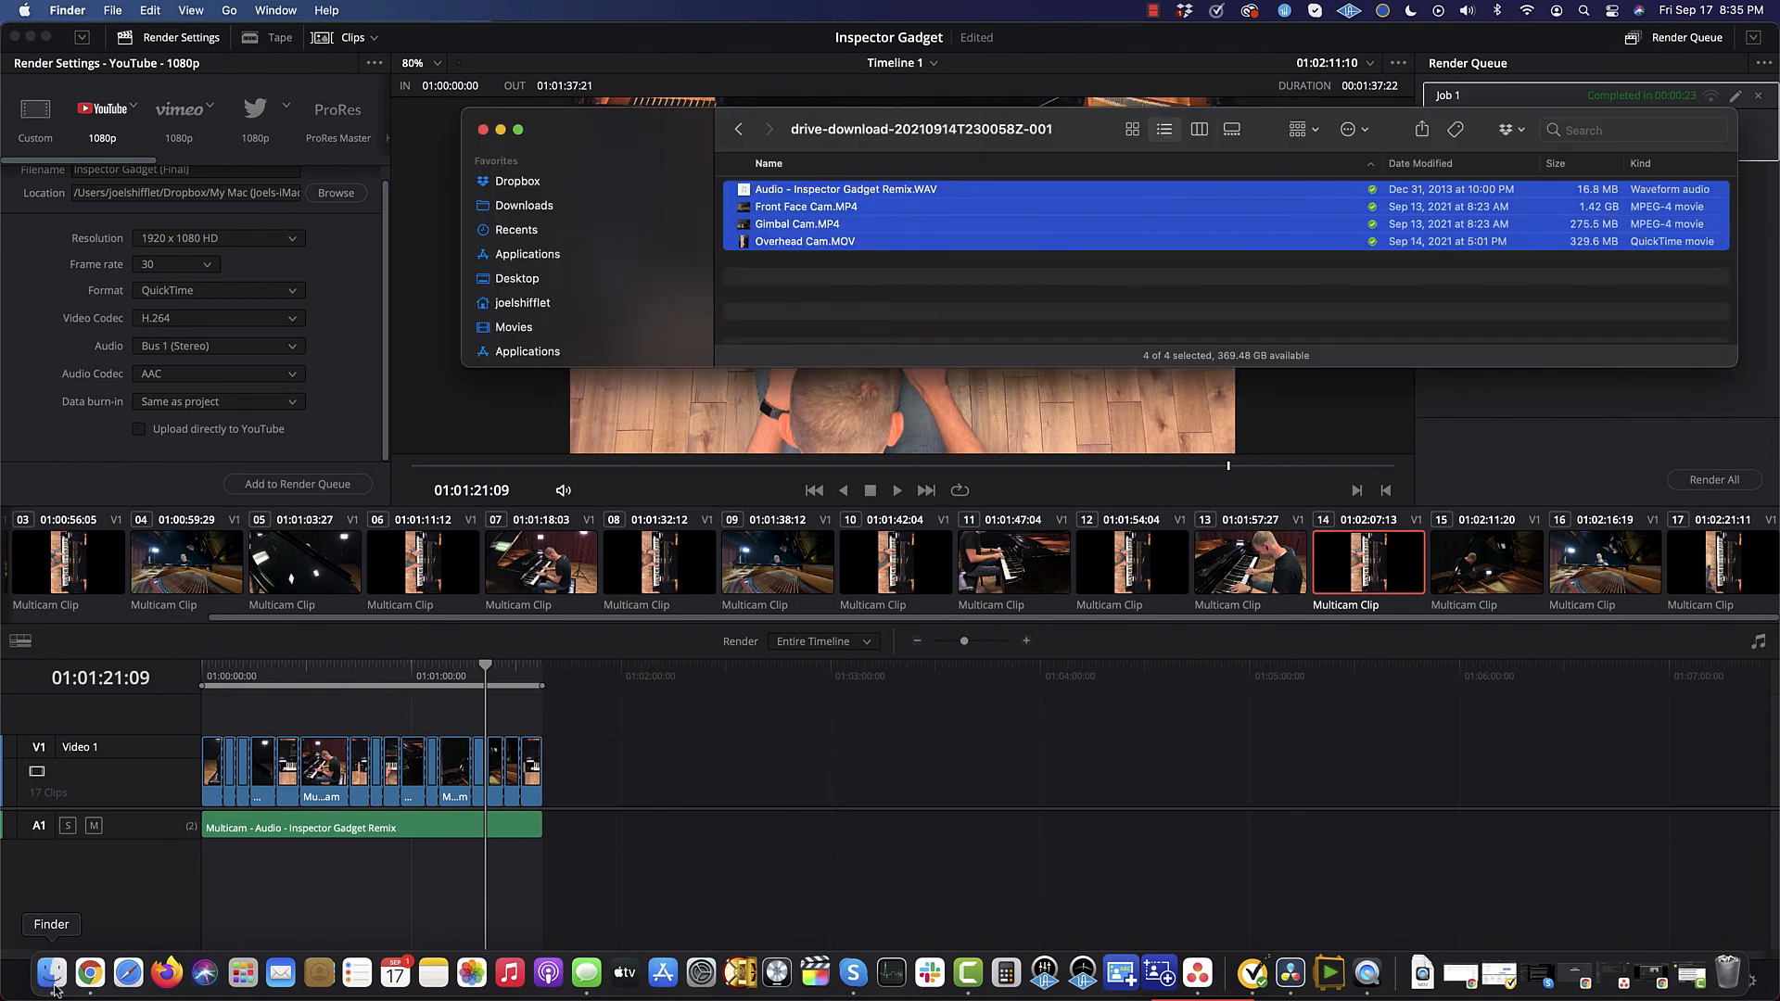
pyautogui.moveTo(657, 129); pyautogui.dragTo(583, 129)
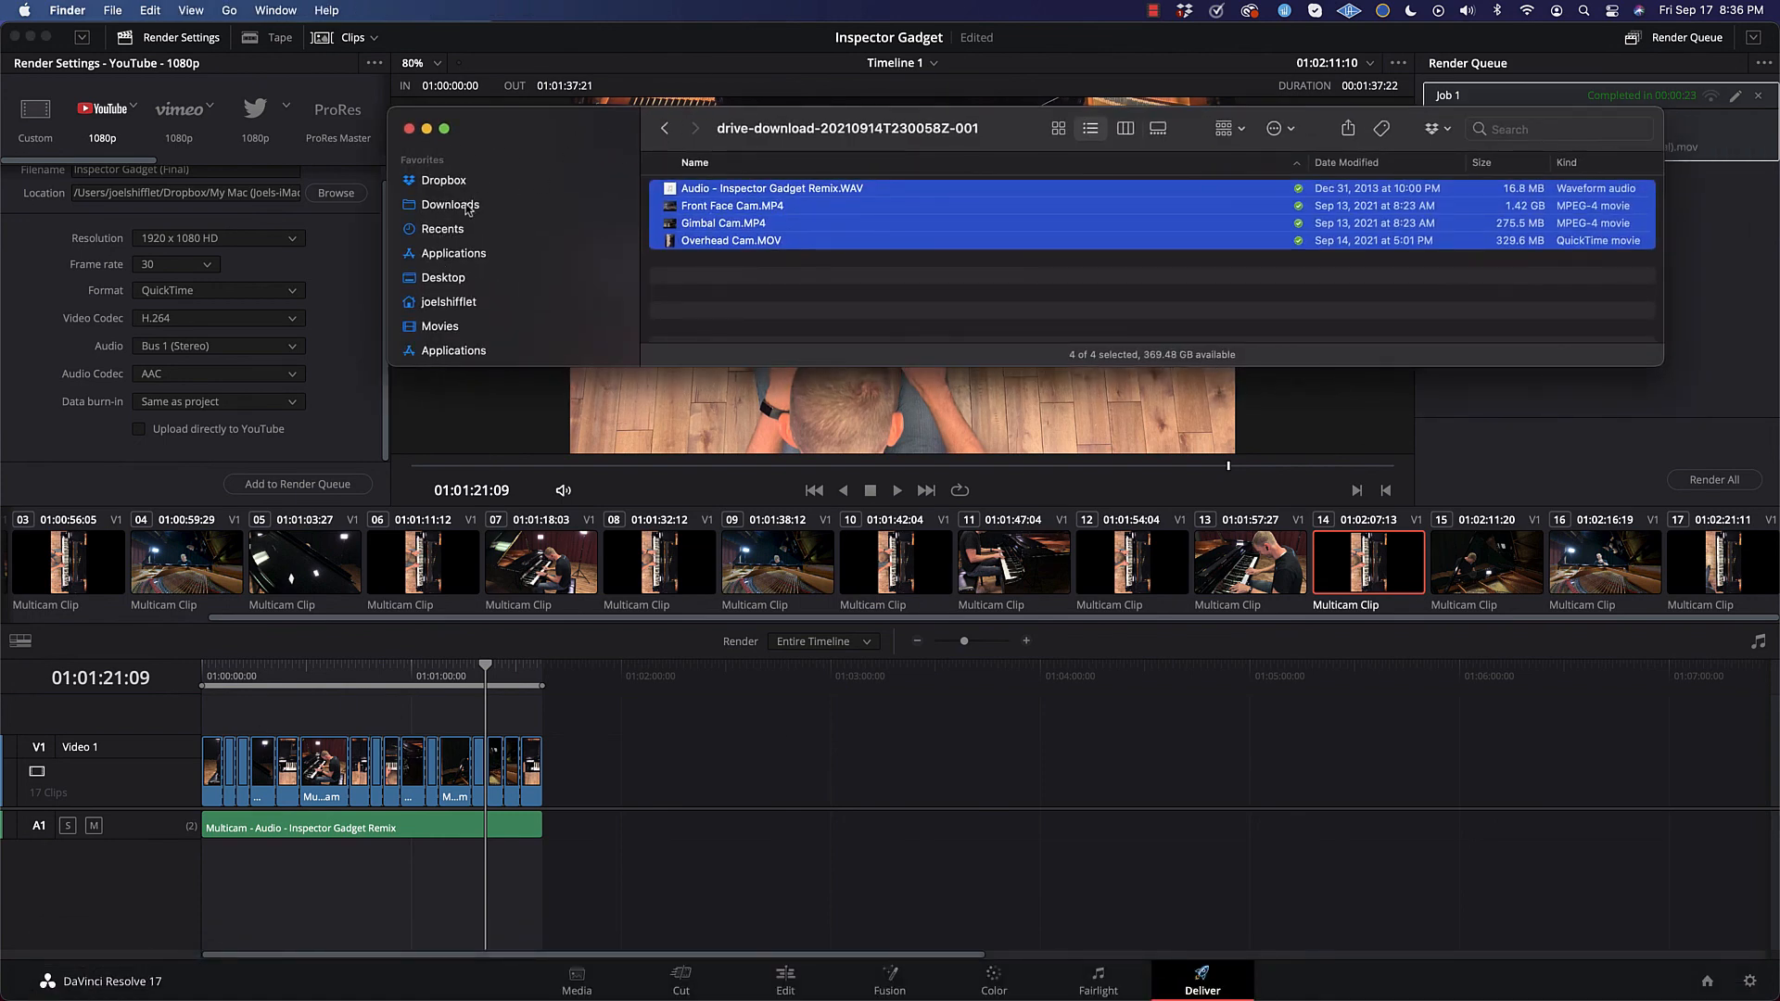
pyautogui.scroll(-2, 472, 260)
pyautogui.scroll(-5, 473, 259)
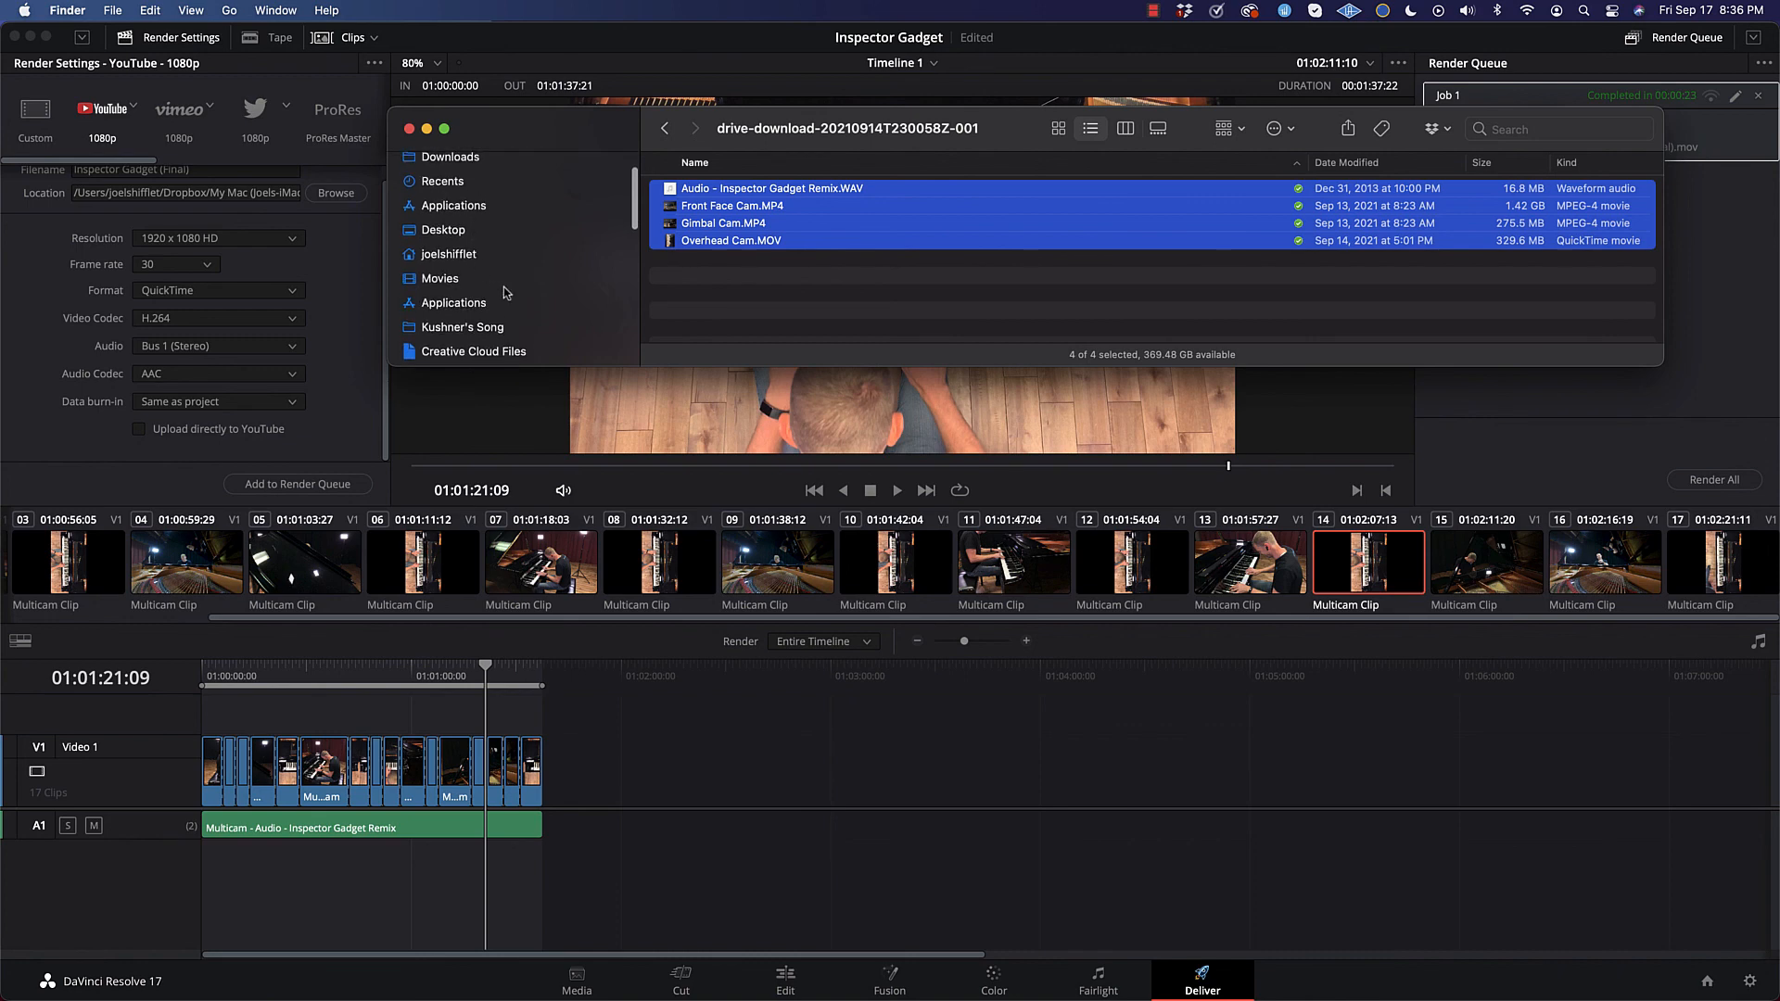
pyautogui.scroll(5, 473, 278)
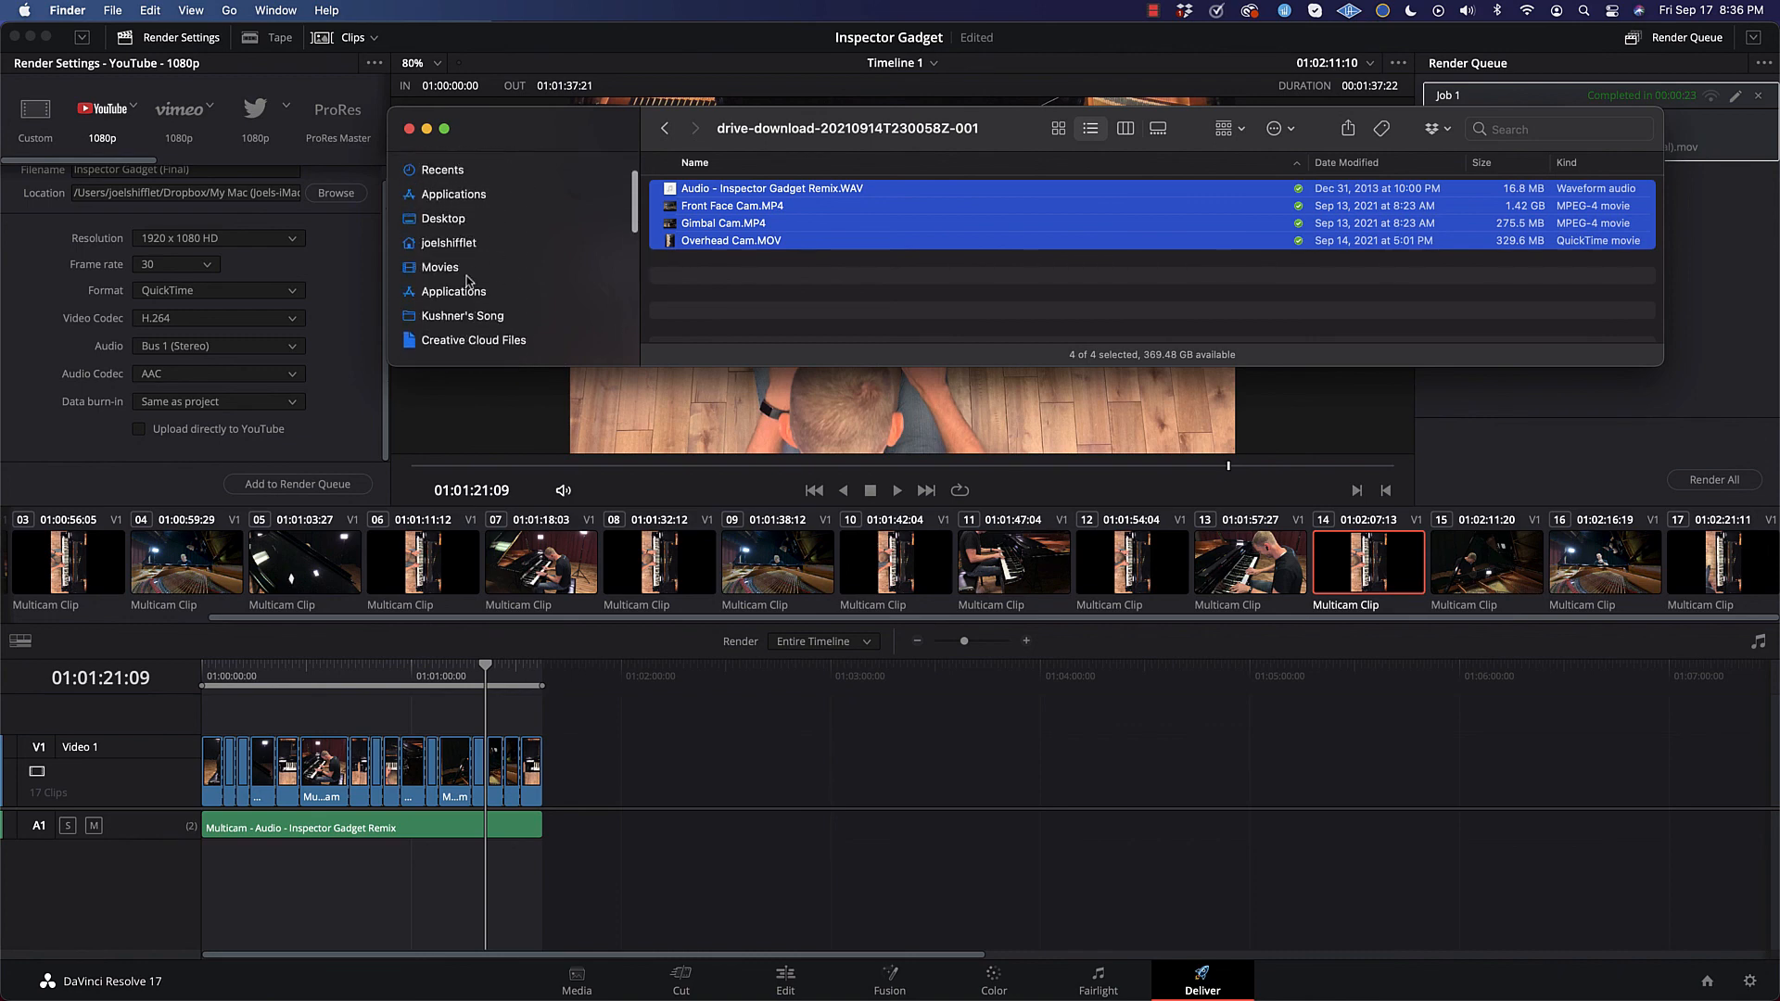
pyautogui.scroll(1, 469, 278)
pyautogui.click(454, 204)
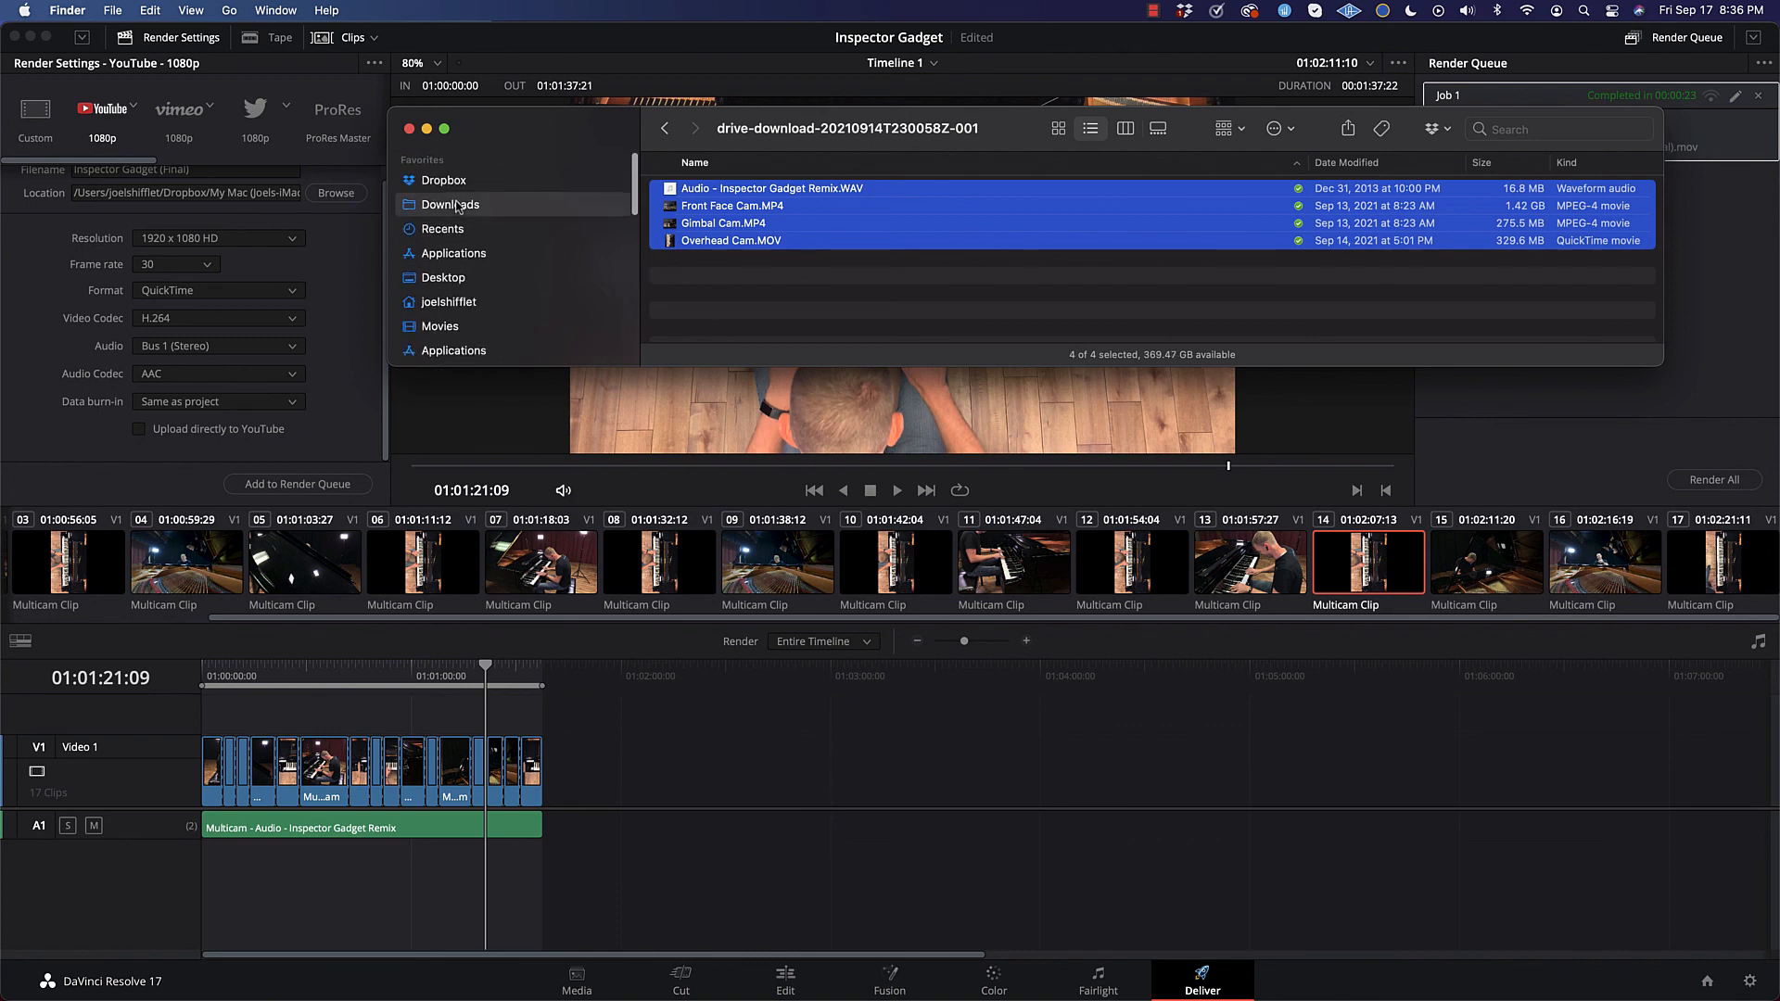
# Step: Open the rendered Inspector Gadget (Final).mov from Downloads in QuickTime Player
pyautogui.click(801, 190)
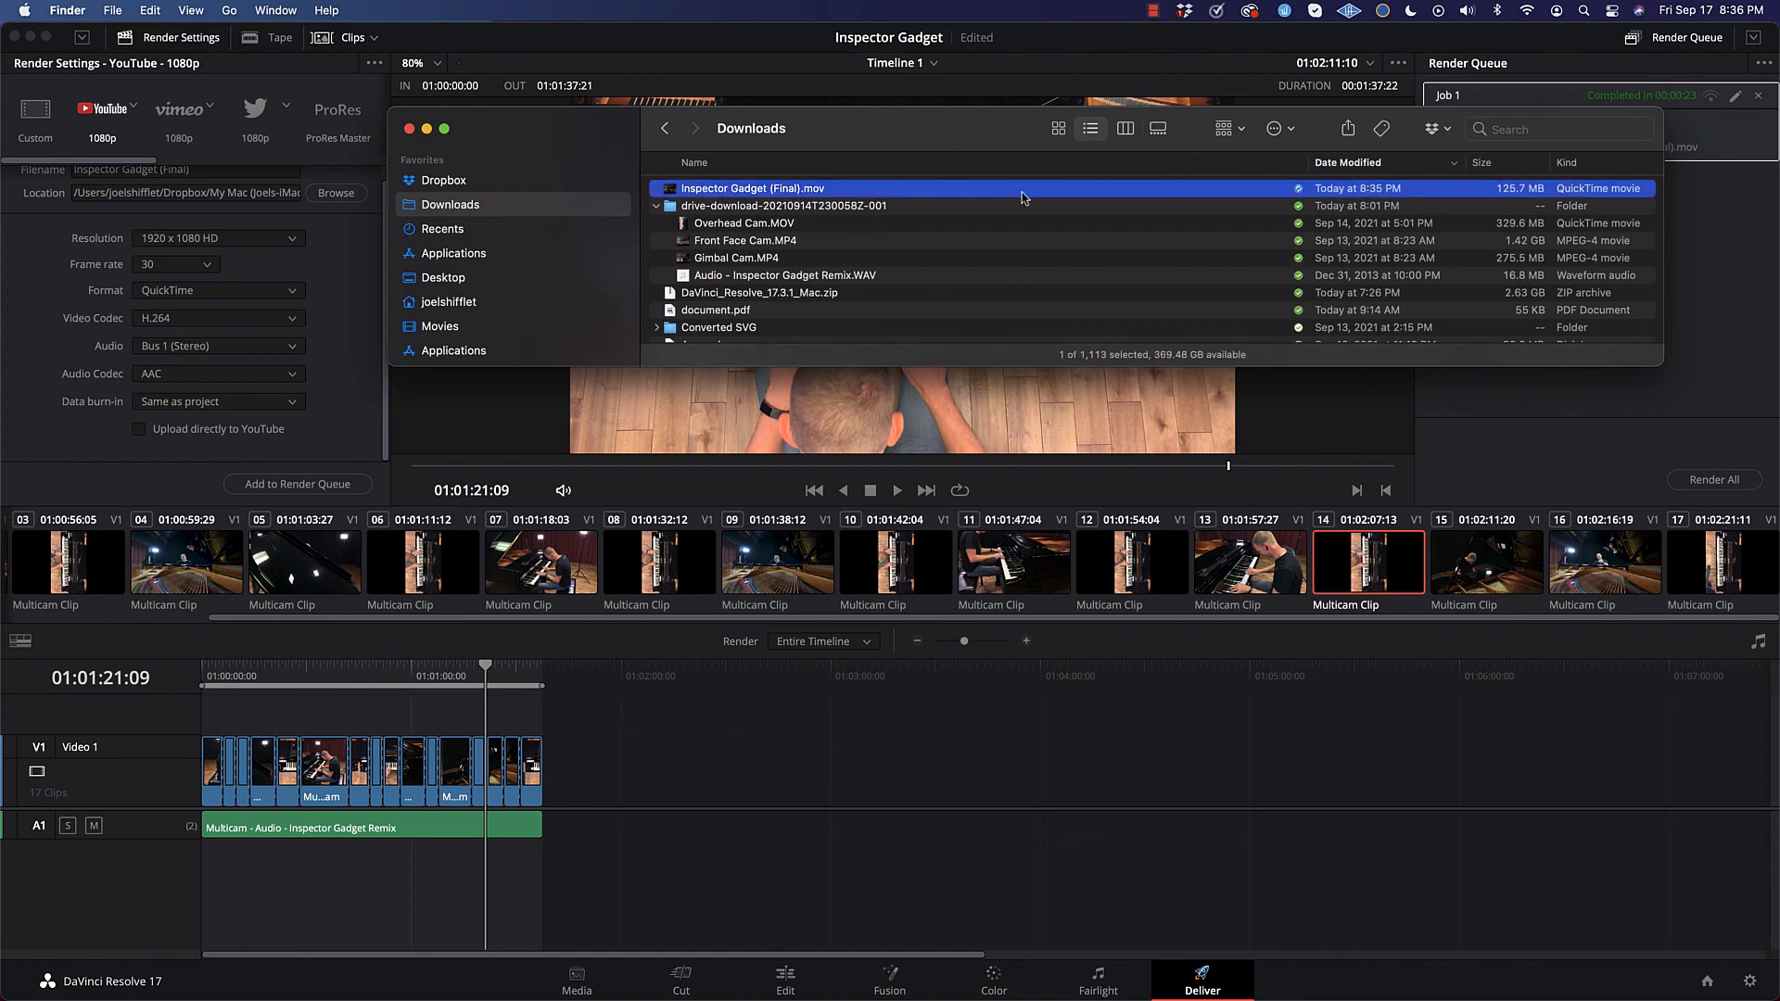
pyautogui.rightClick(741, 192)
pyautogui.moveTo(936, 218)
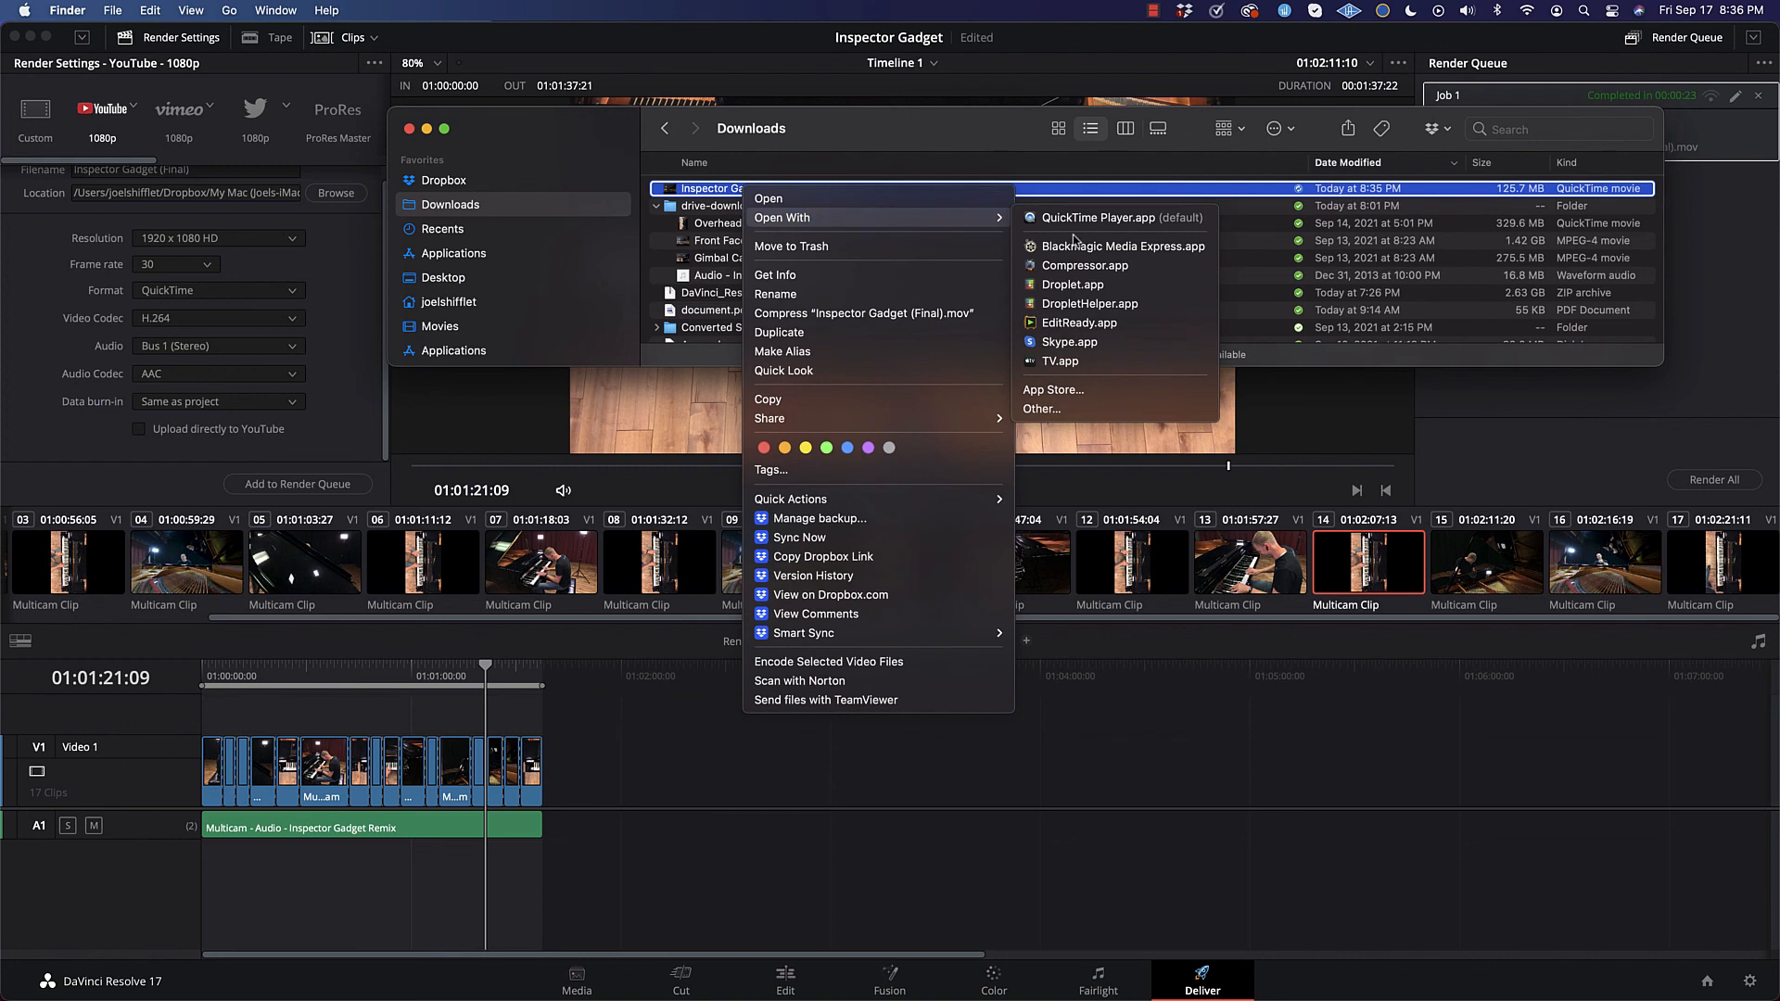
pyautogui.click(1103, 218)
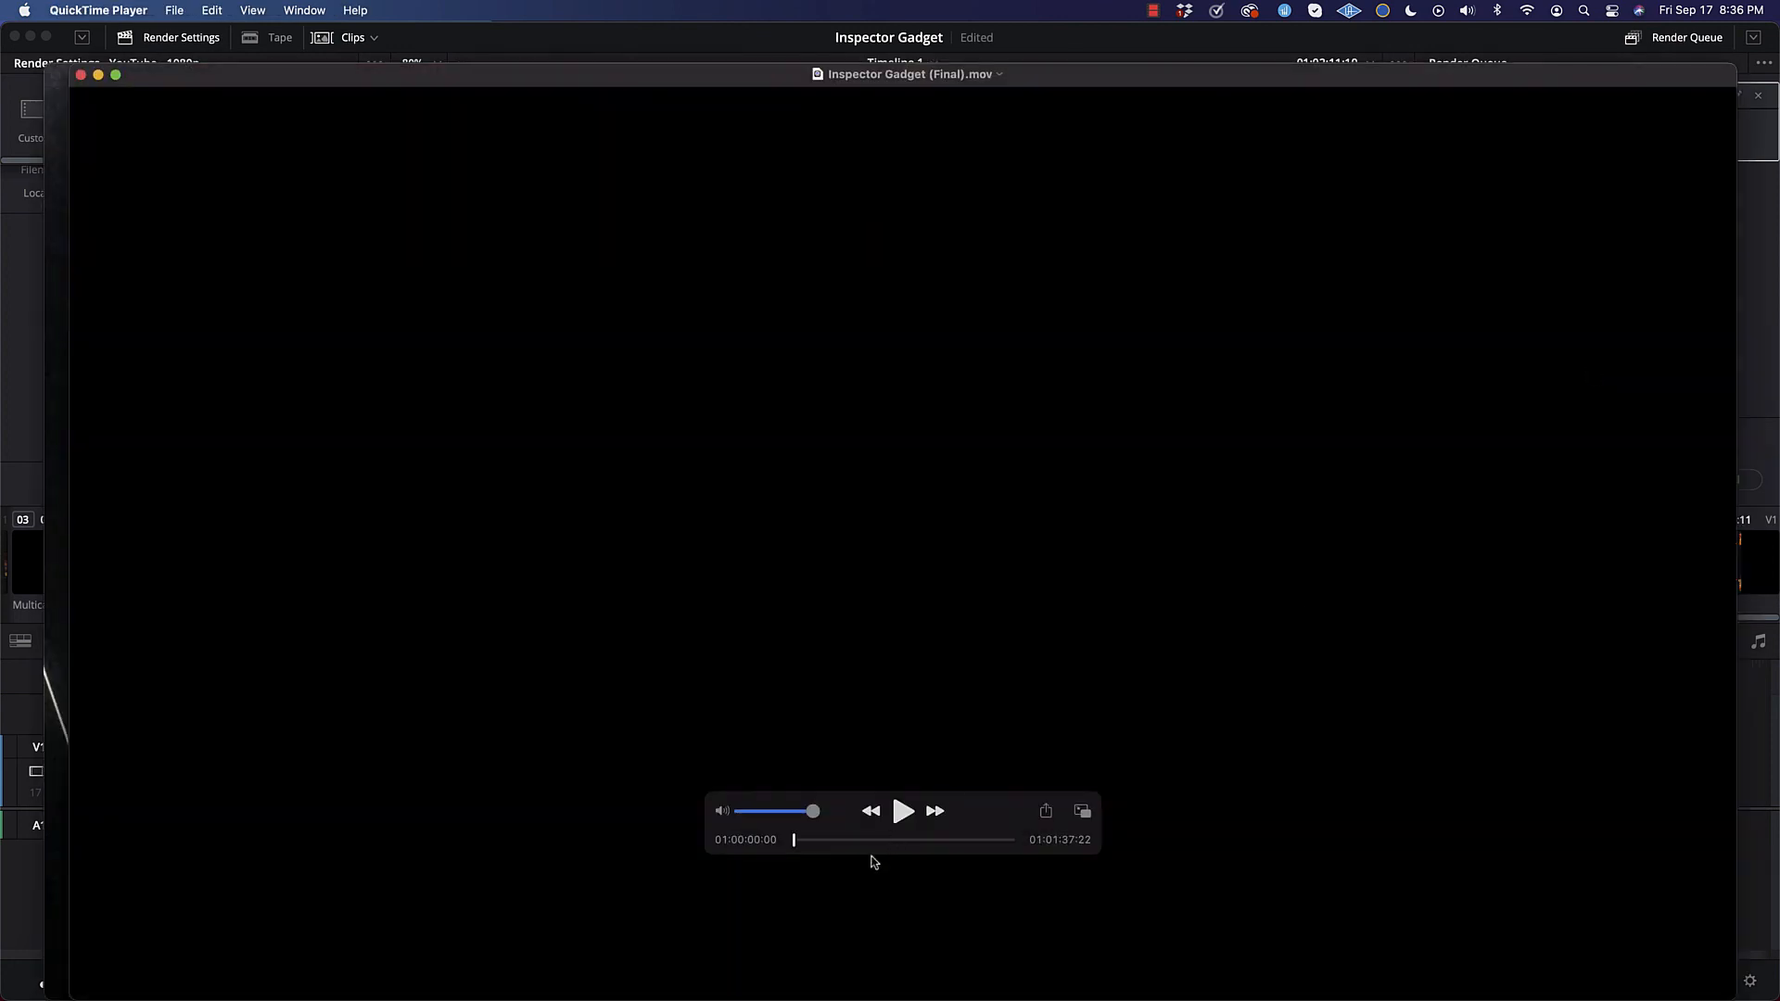
# Step: Play the first part of the exported video to check it, pause it, and switch back to DaVinci Resolve
pyautogui.click(904, 813)
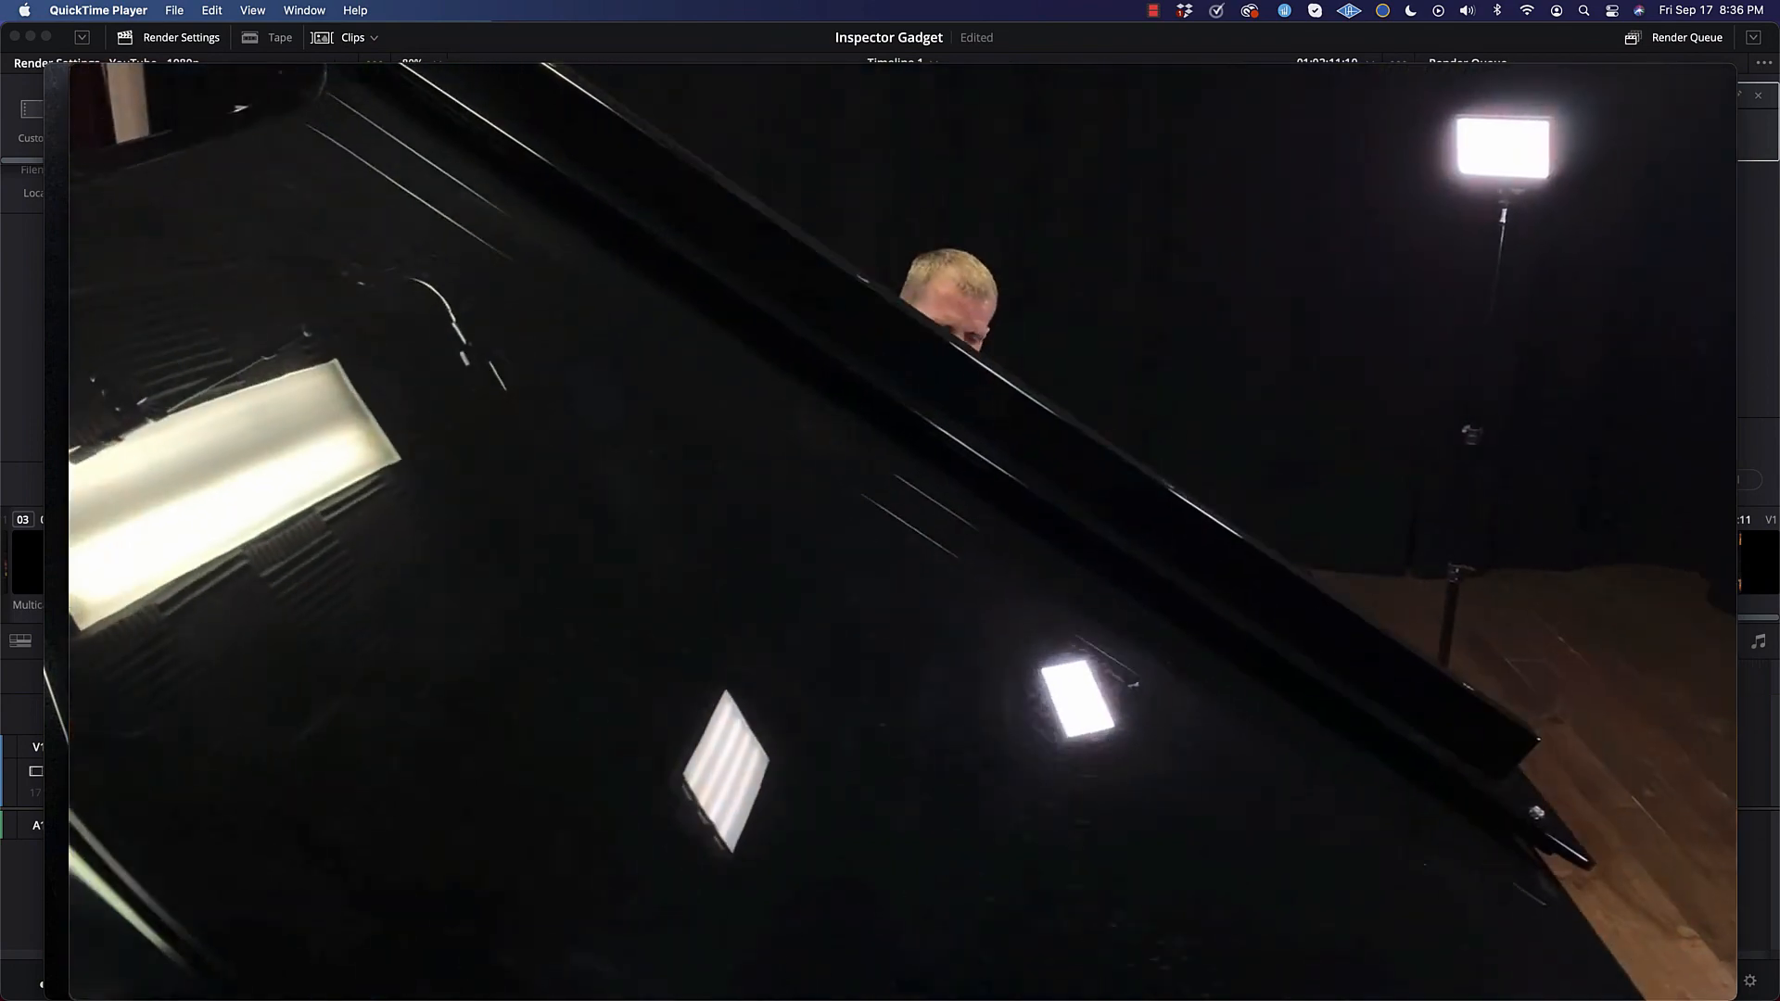
pyautogui.moveTo(889, 825)
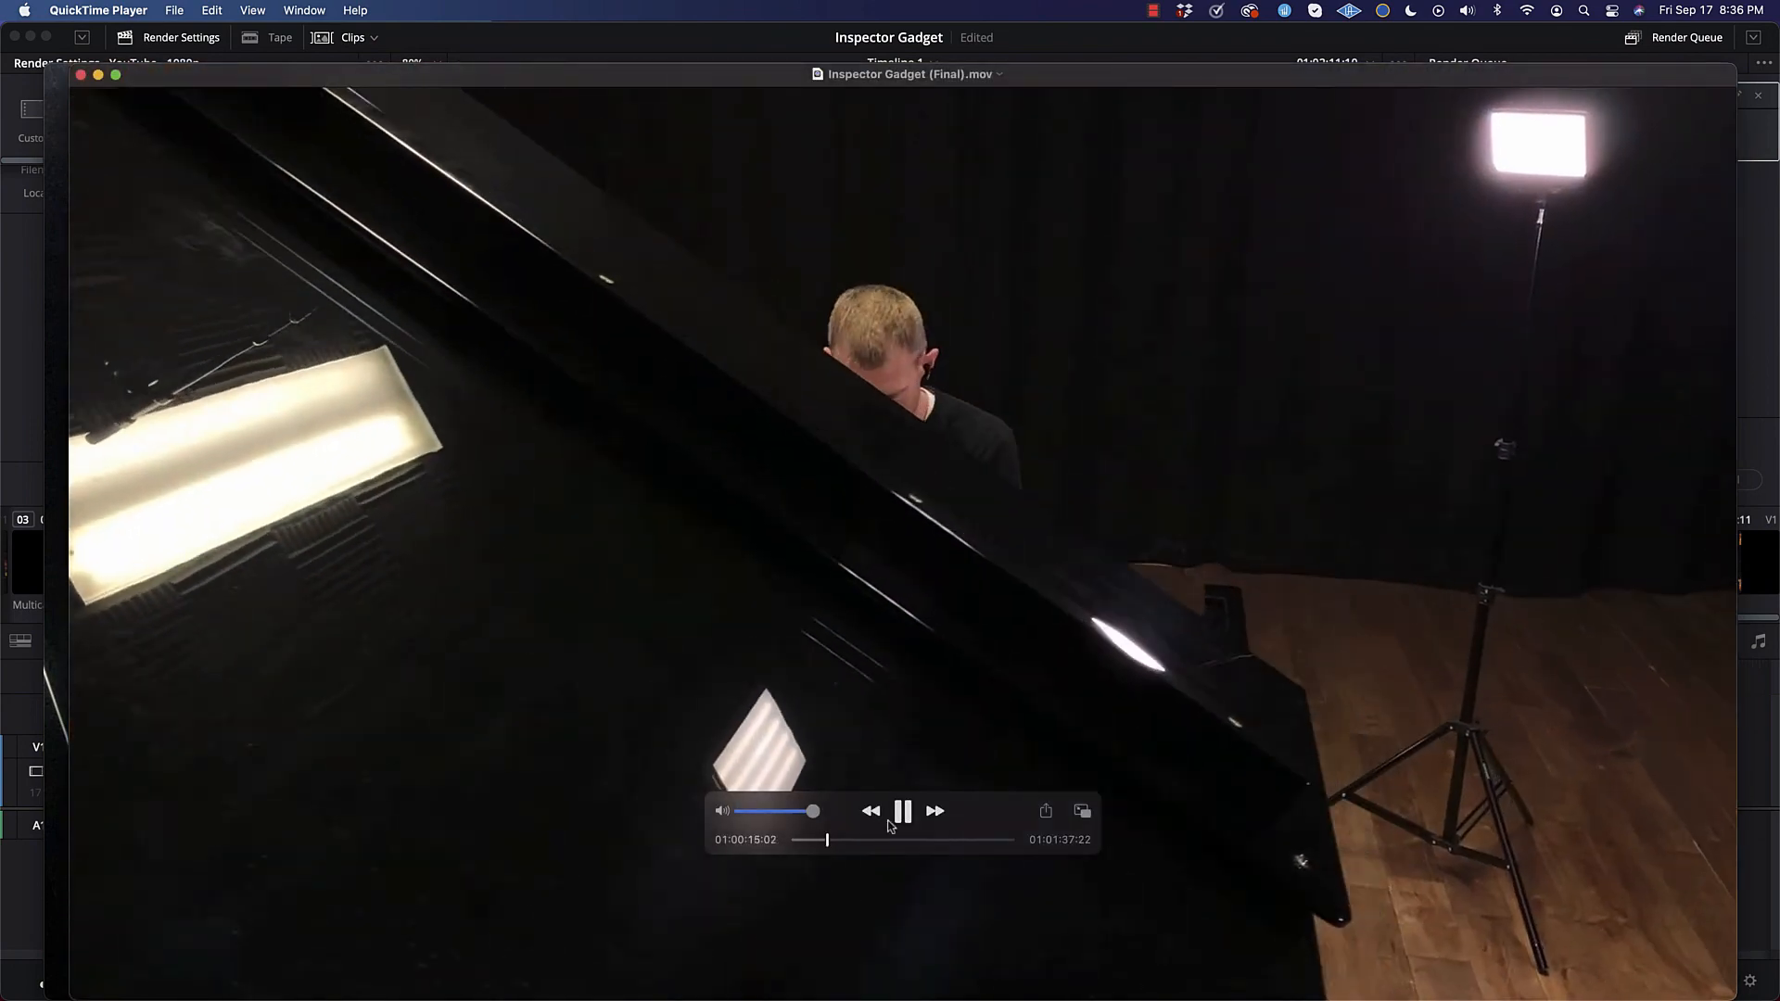
pyautogui.click(895, 816)
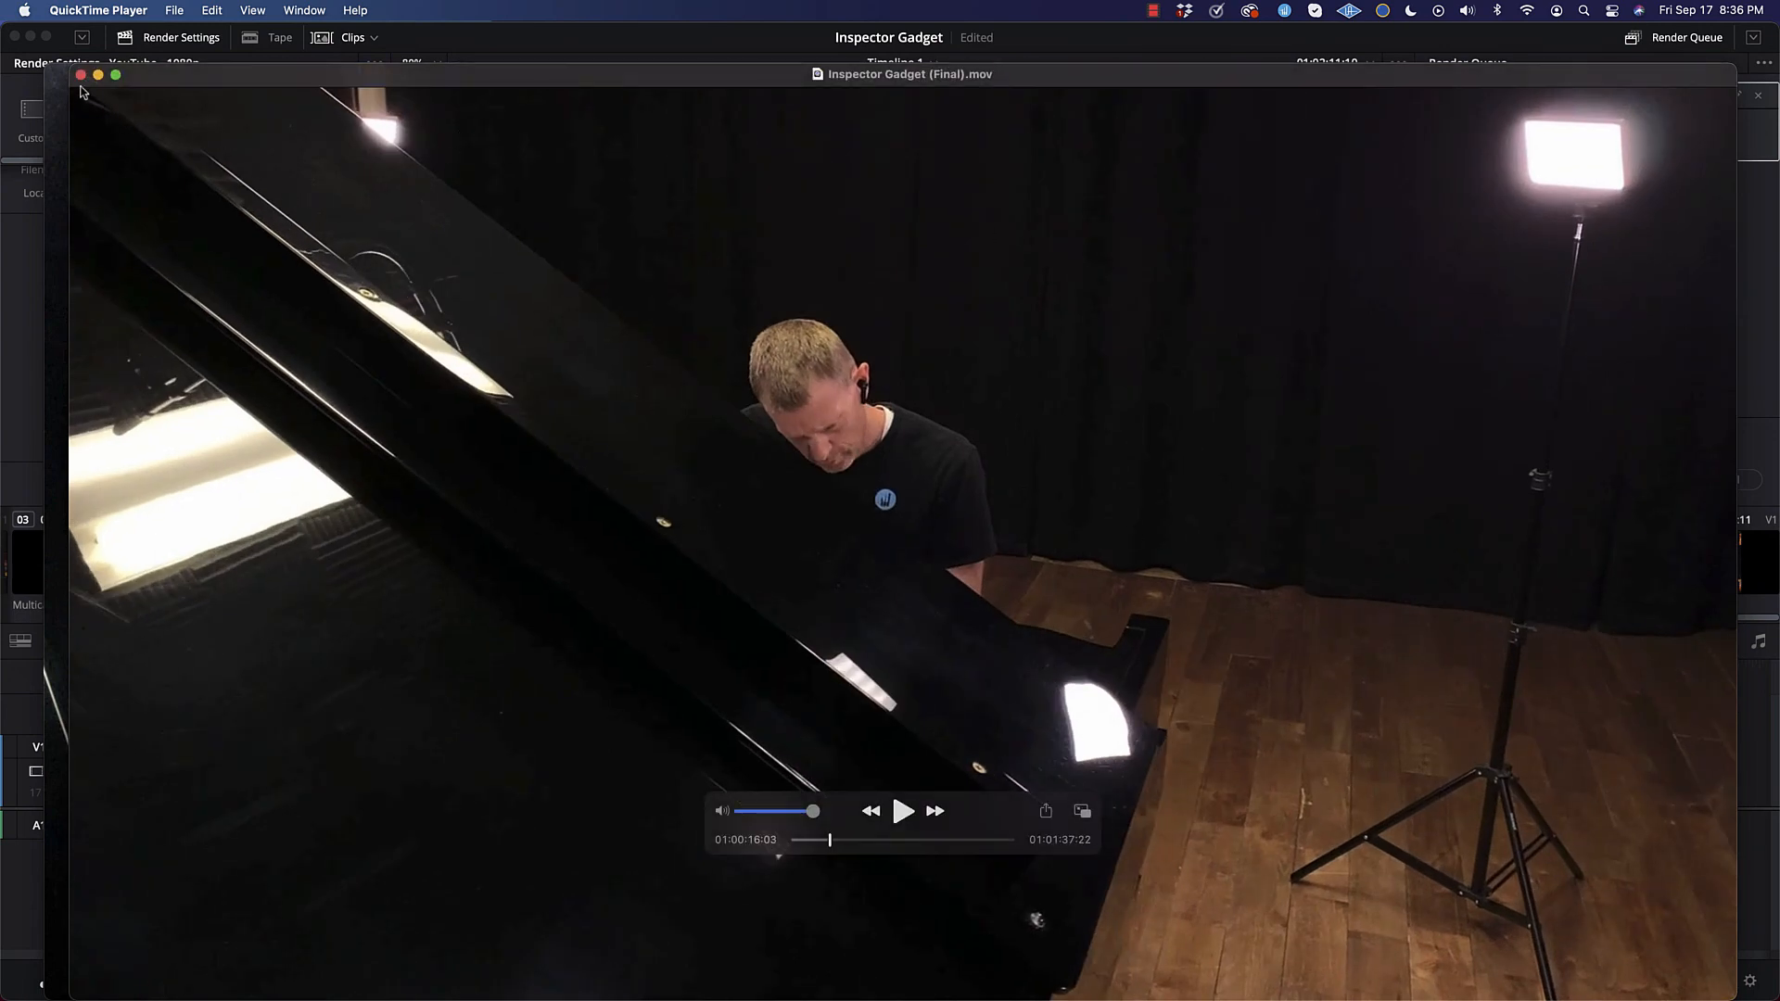
pyautogui.click(14, 261)
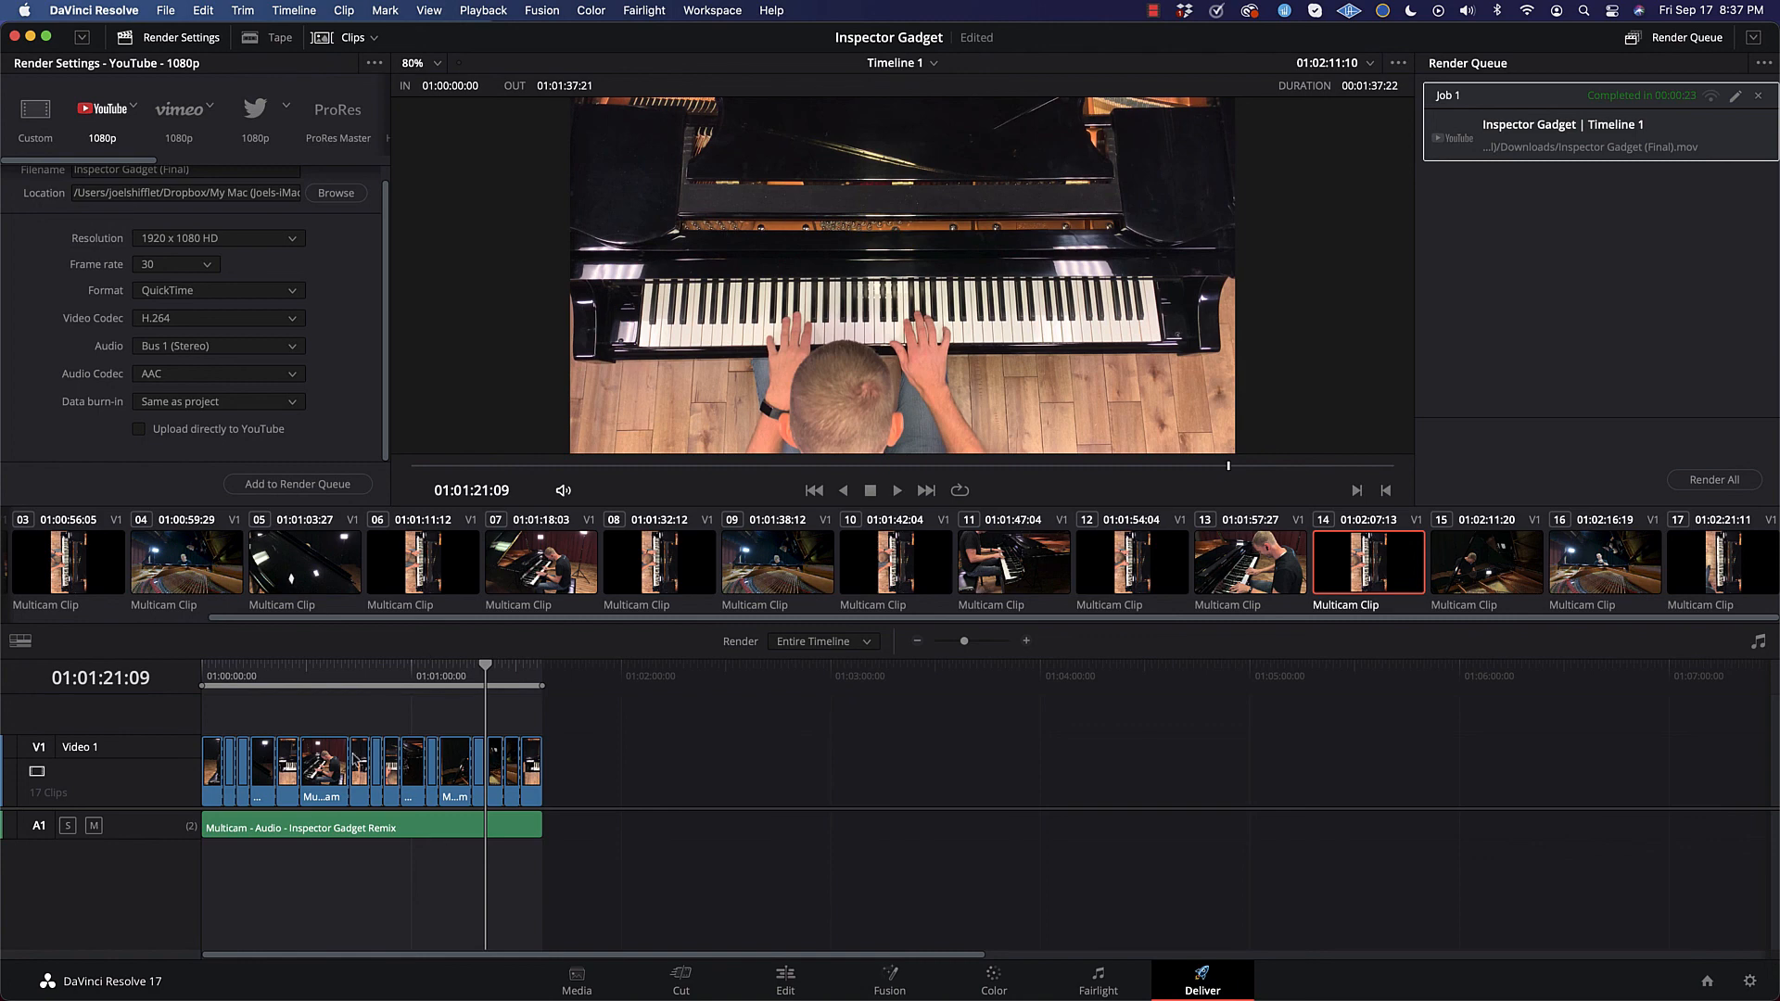
pyautogui.moveTo(484, 668); pyautogui.dragTo(472, 668)
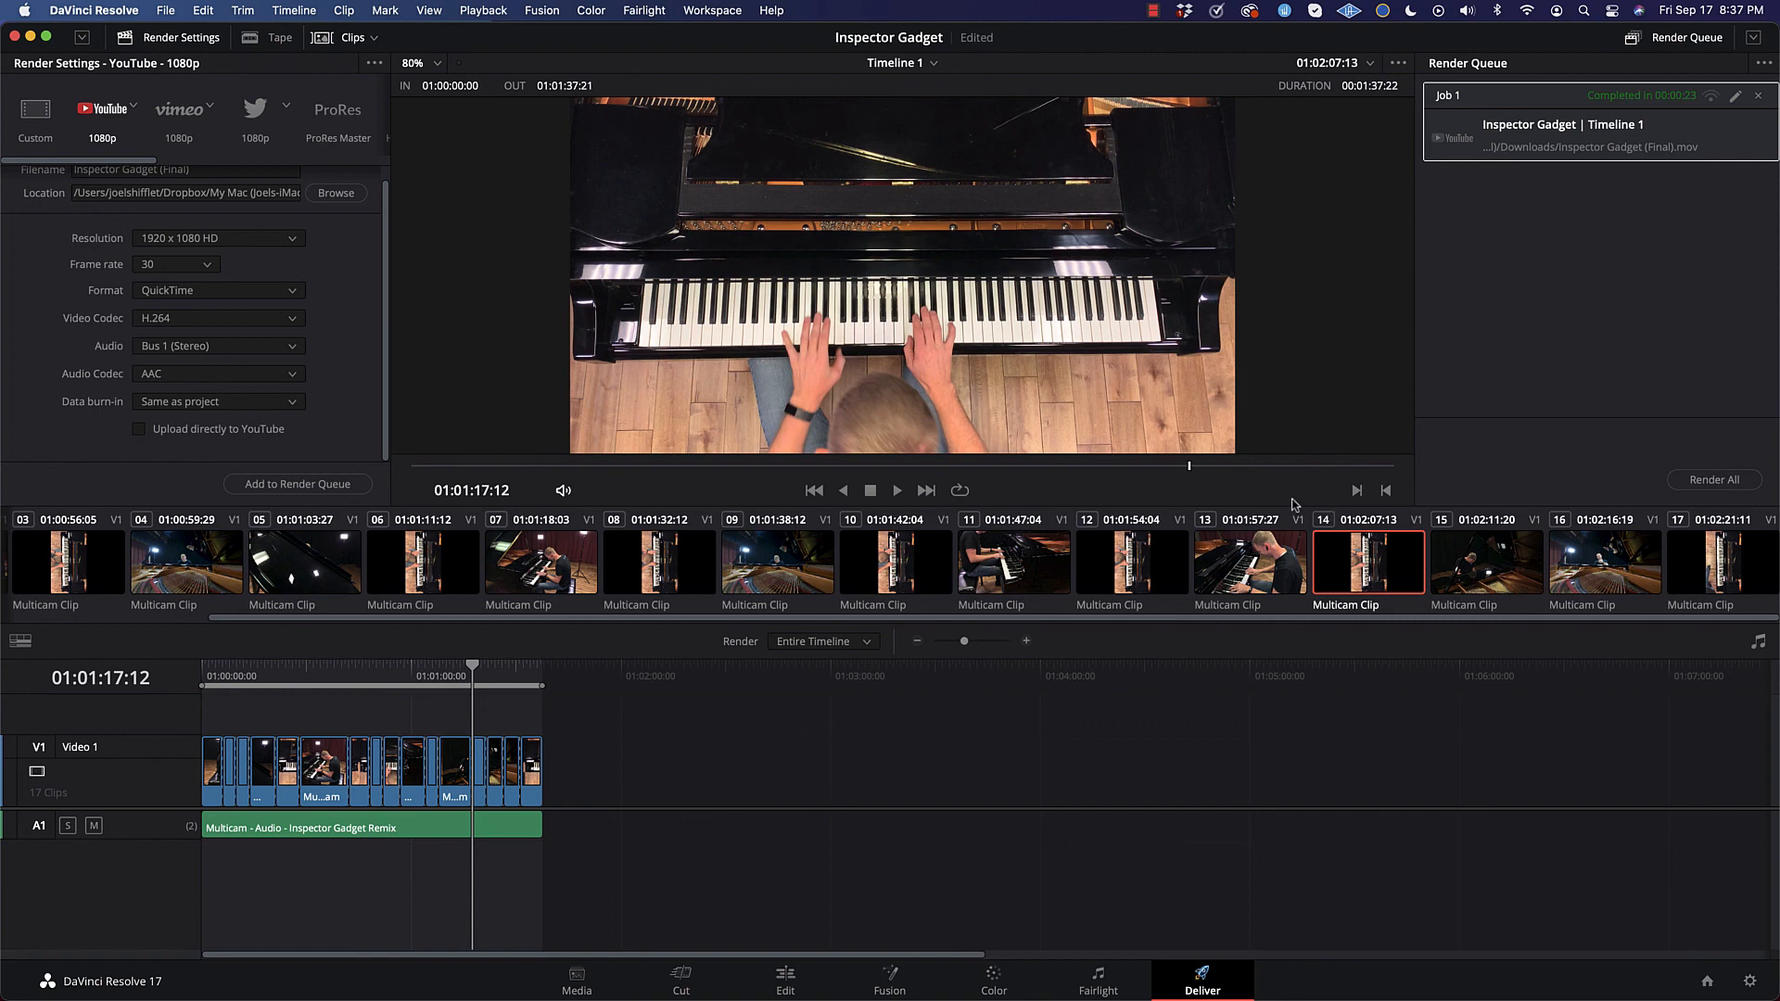
pyautogui.click(1154, 11)
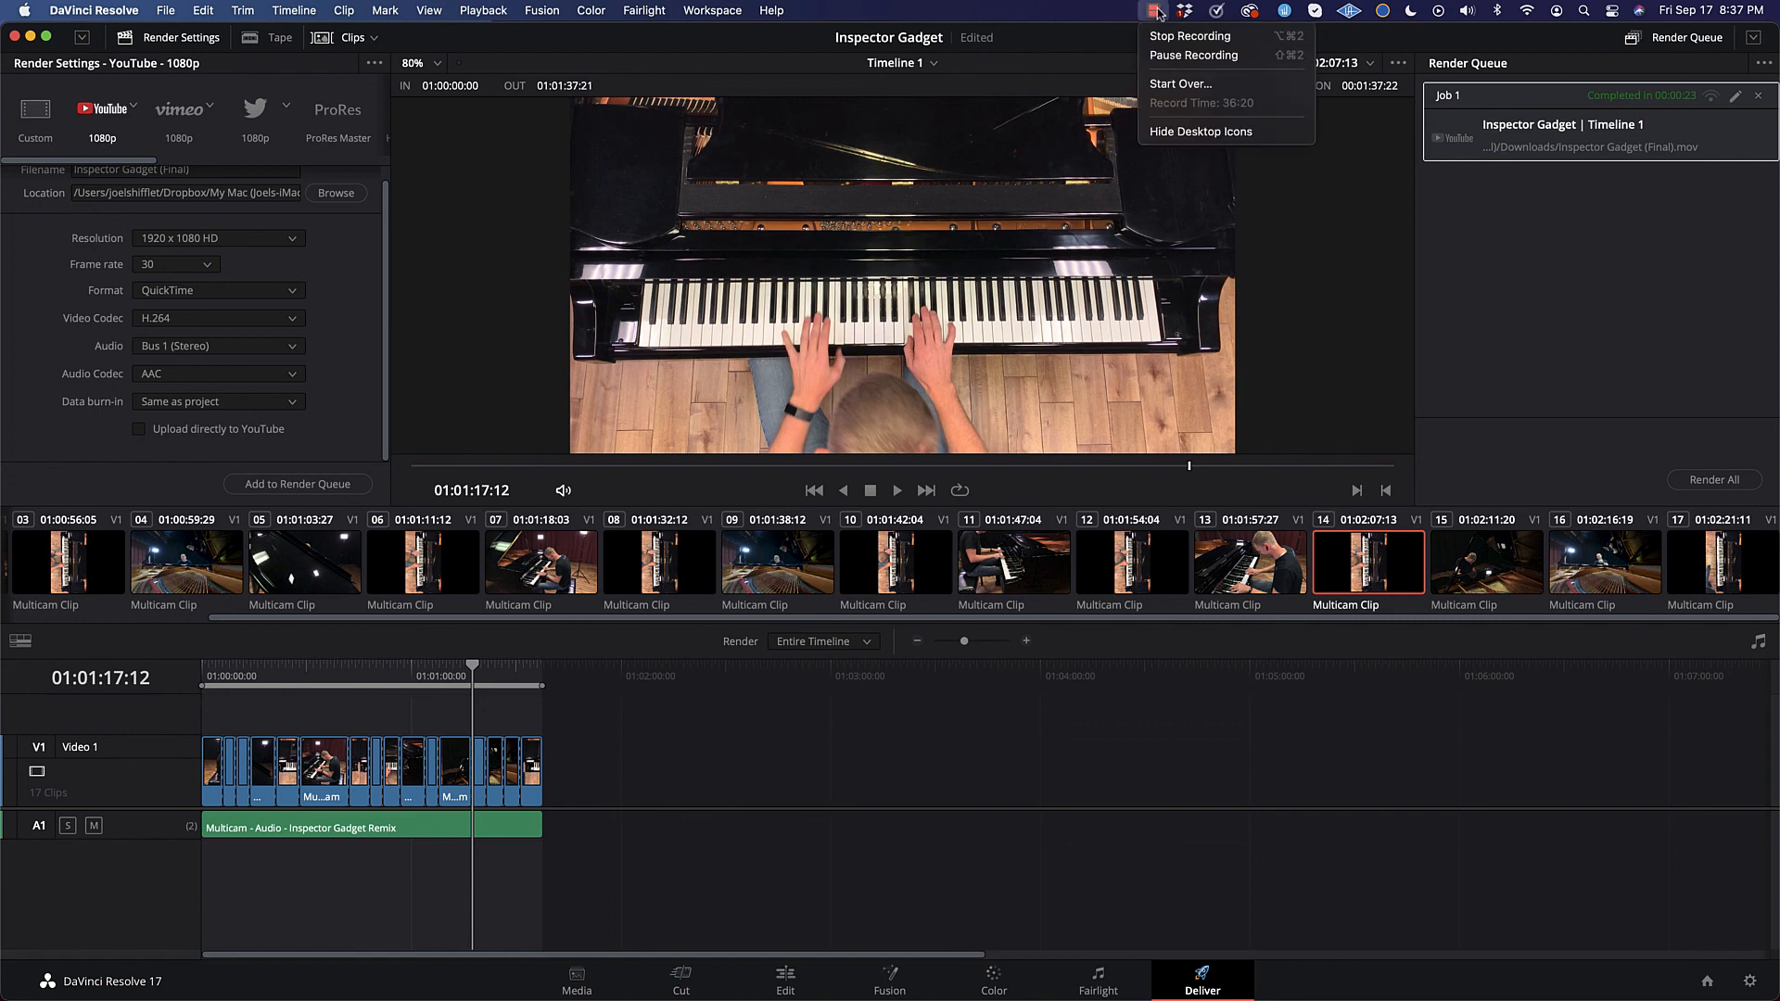
pyautogui.click(1190, 36)
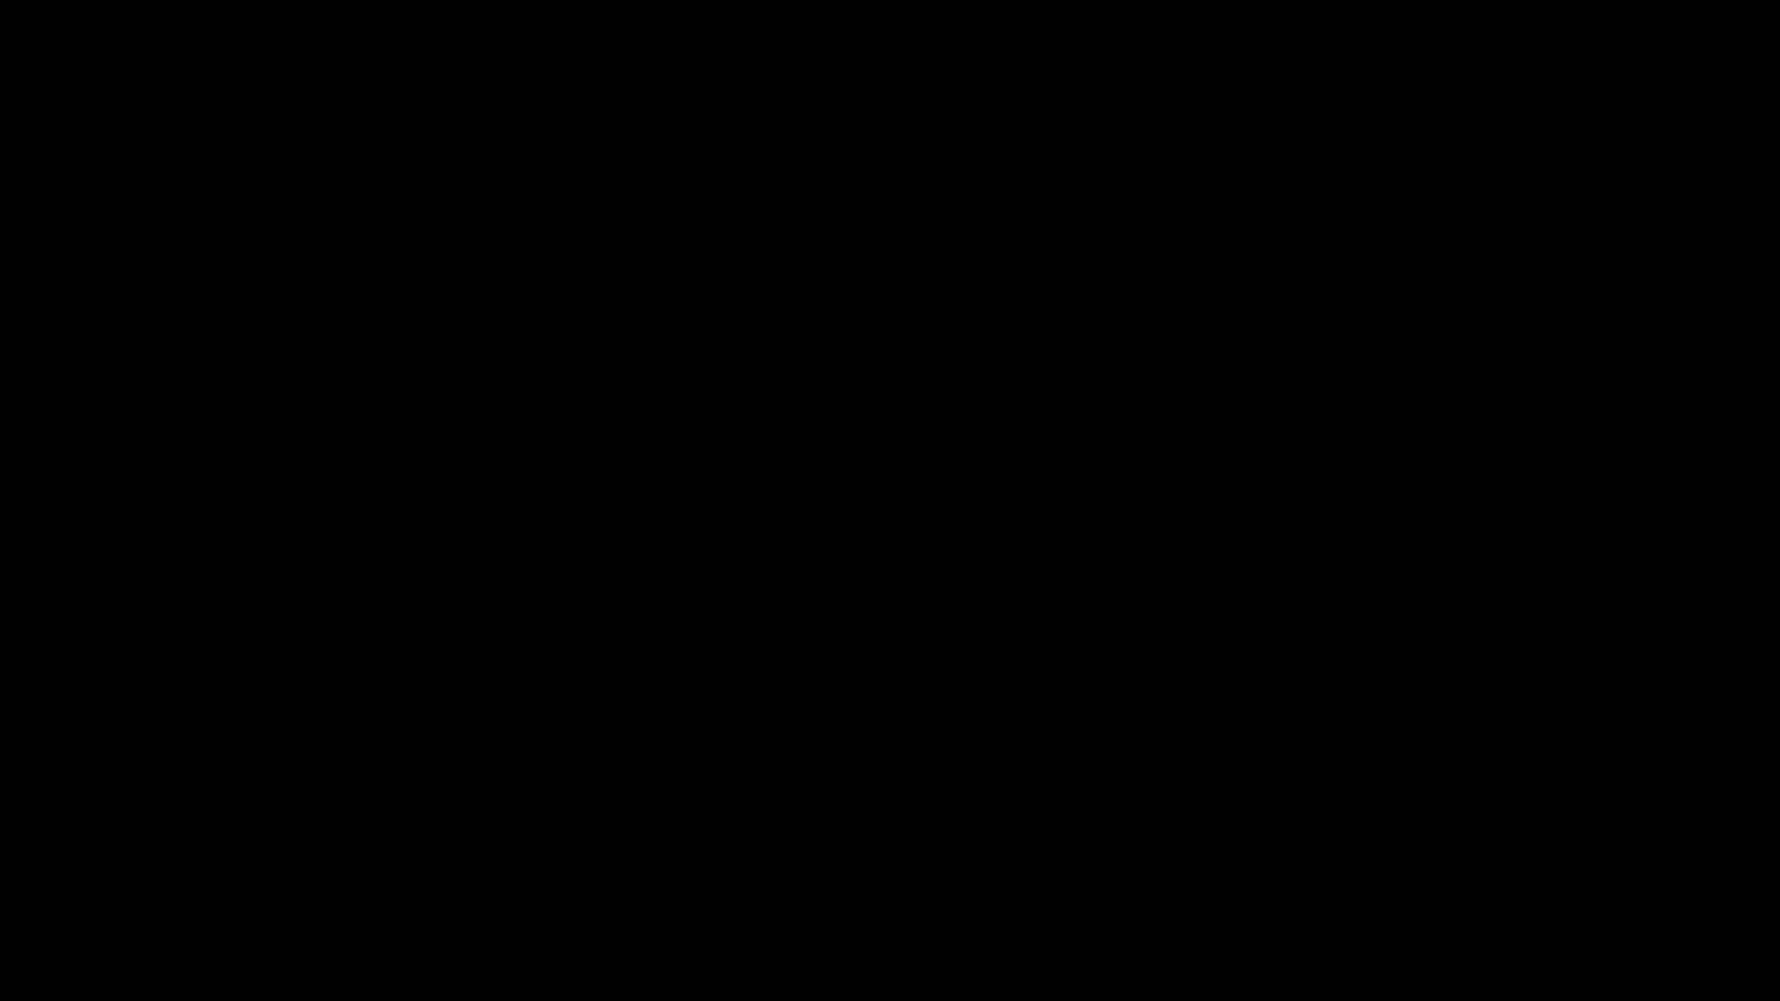